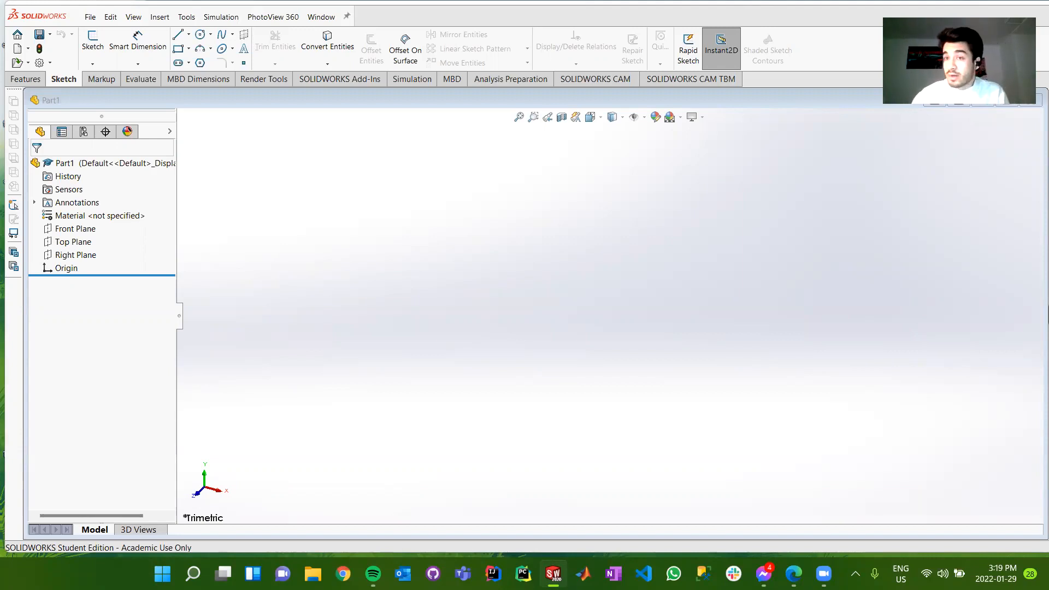
{"action": "left_click", "coordinate": [601, 351]}
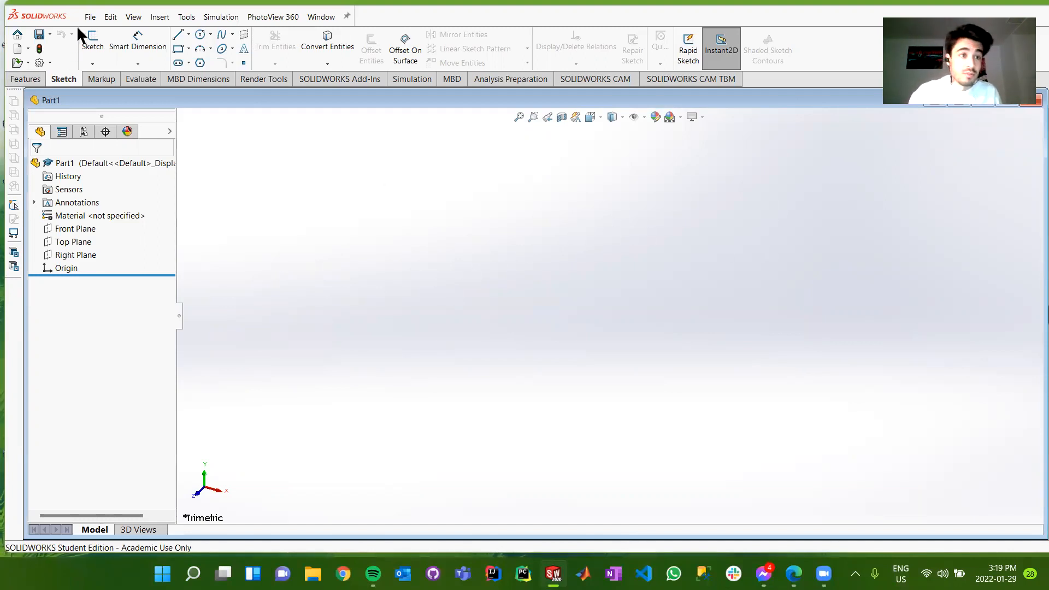
{"action": "left_click", "coordinate": [90, 17]}
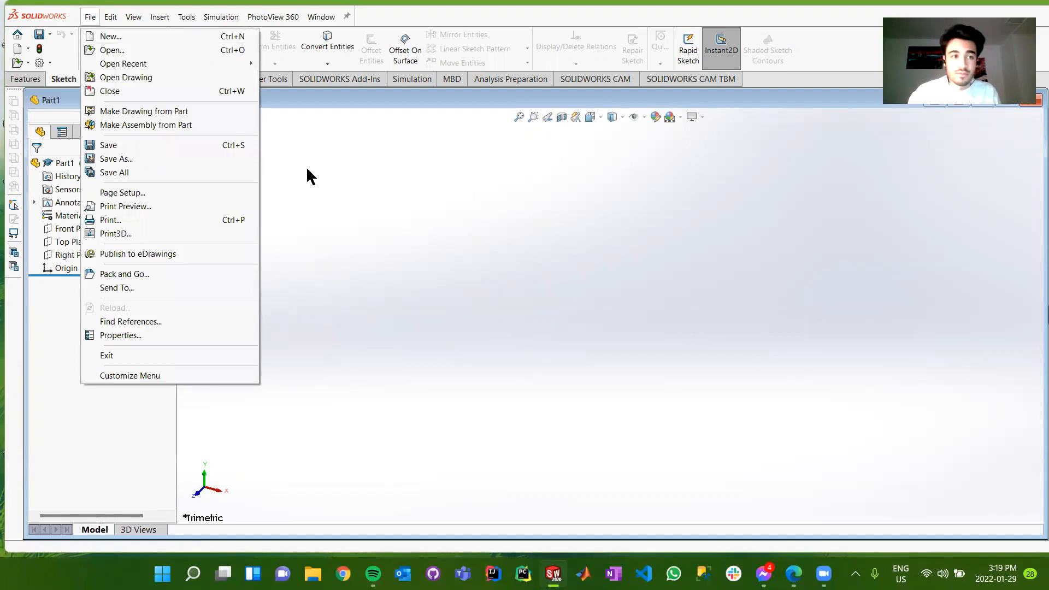
{"action": "left_click", "coordinate": [243, 178]}
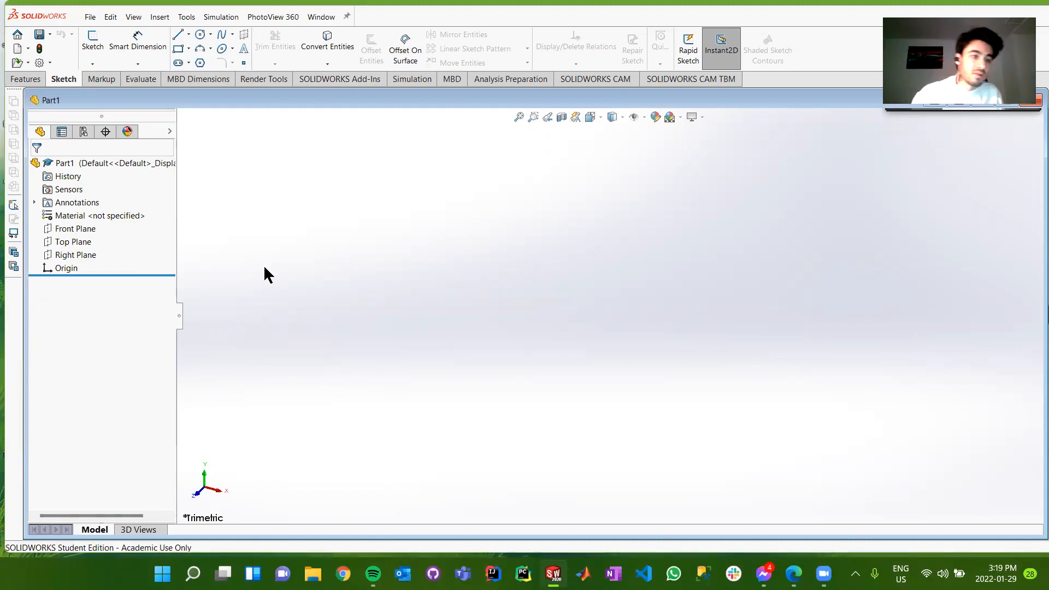
Select the Front, Top and Right planes together to view them, and look over the available reference geometry types.
{"action": "left_click", "coordinate": [78, 229]}
{"action": "left_click", "coordinate": [76, 256], "text": "shift"}
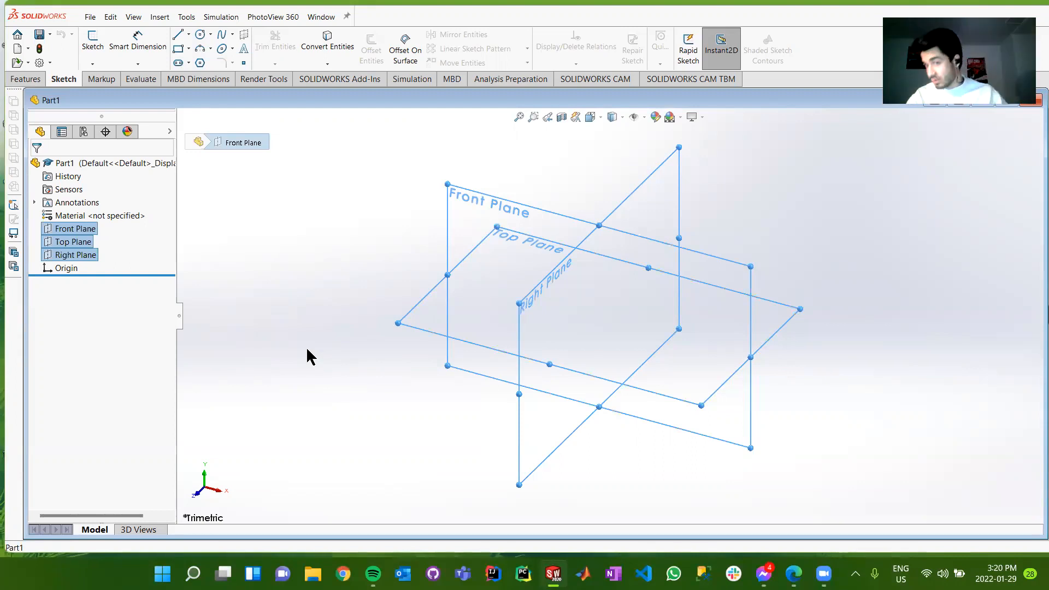
{"action": "left_click", "coordinate": [34, 79]}
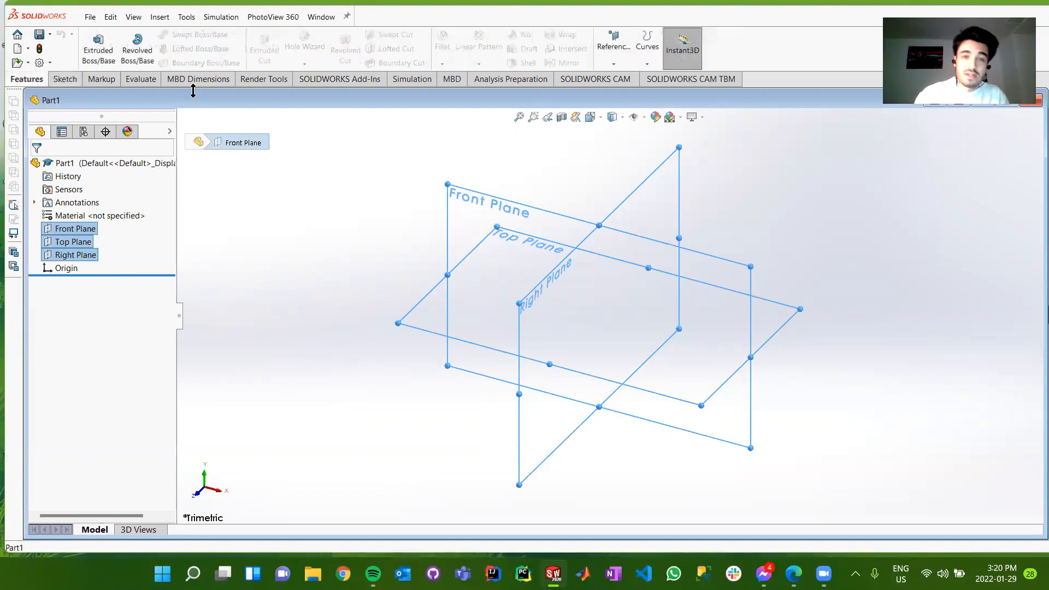
{"action": "left_click", "coordinate": [615, 65]}
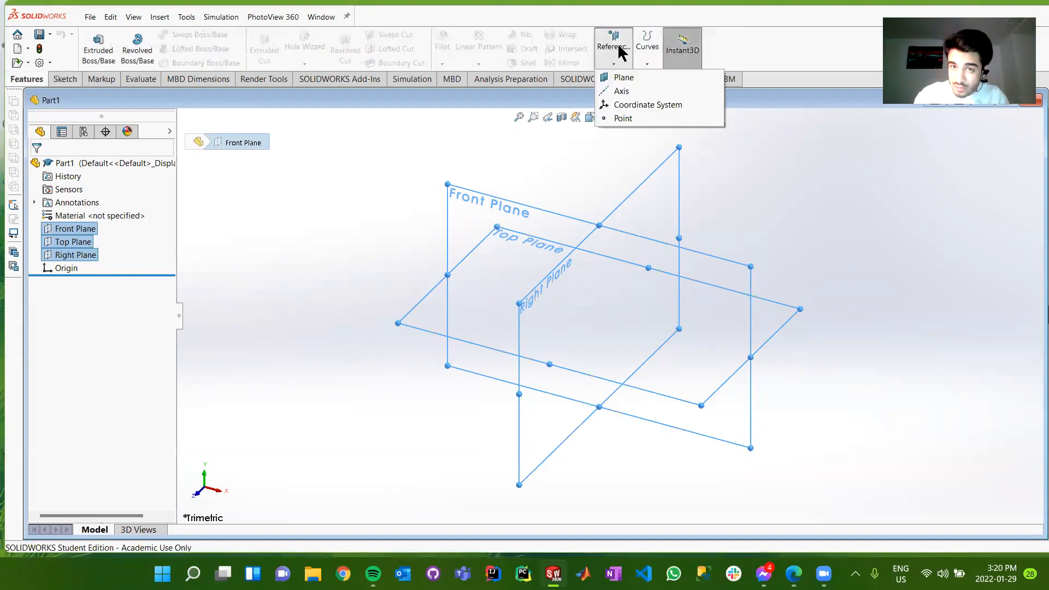
{"action": "left_click", "coordinate": [616, 77]}
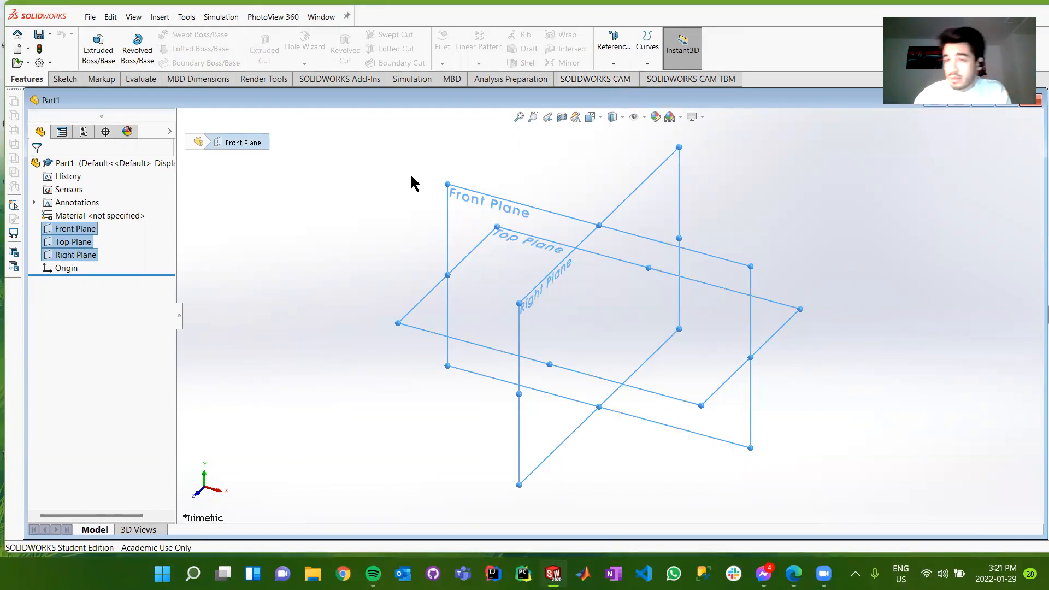
{"action": "left_click", "coordinate": [251, 182]}
Start a new sketch on the Top Plane.
{"action": "left_click", "coordinate": [65, 80]}
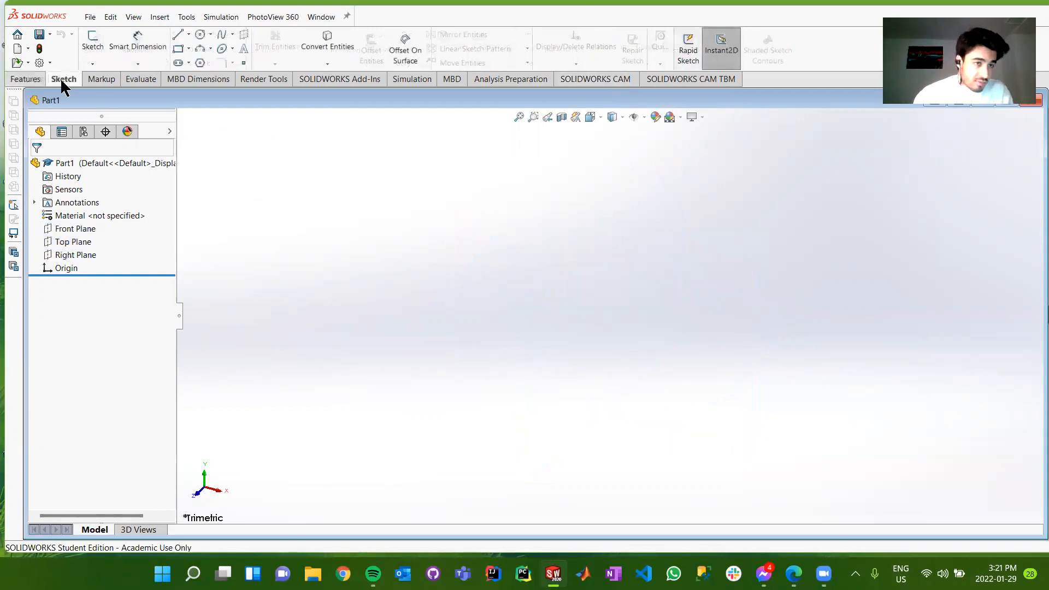
{"action": "left_click", "coordinate": [88, 46]}
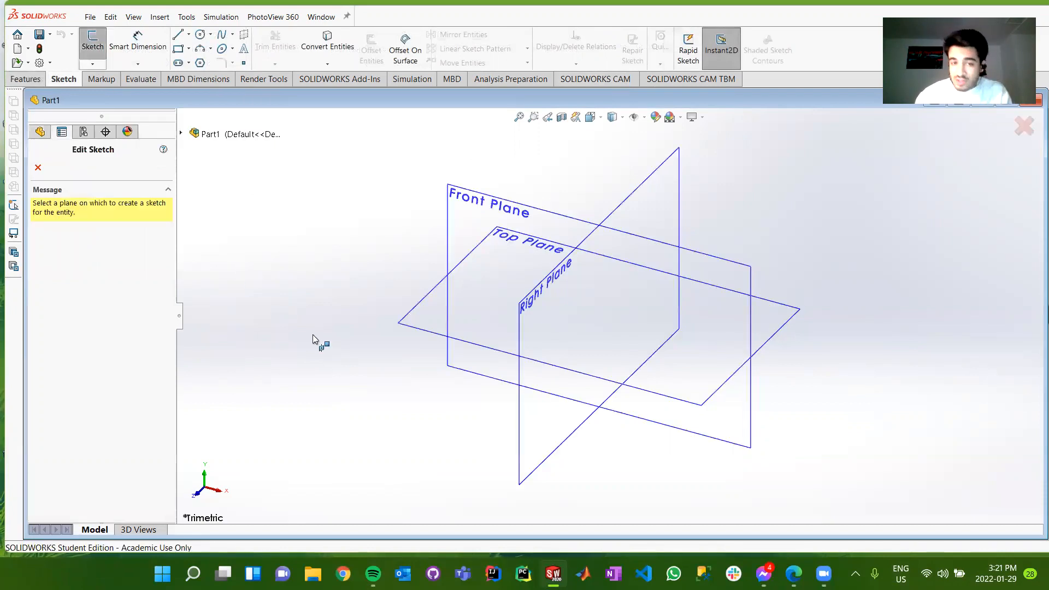
{"action": "left_click", "coordinate": [405, 321]}
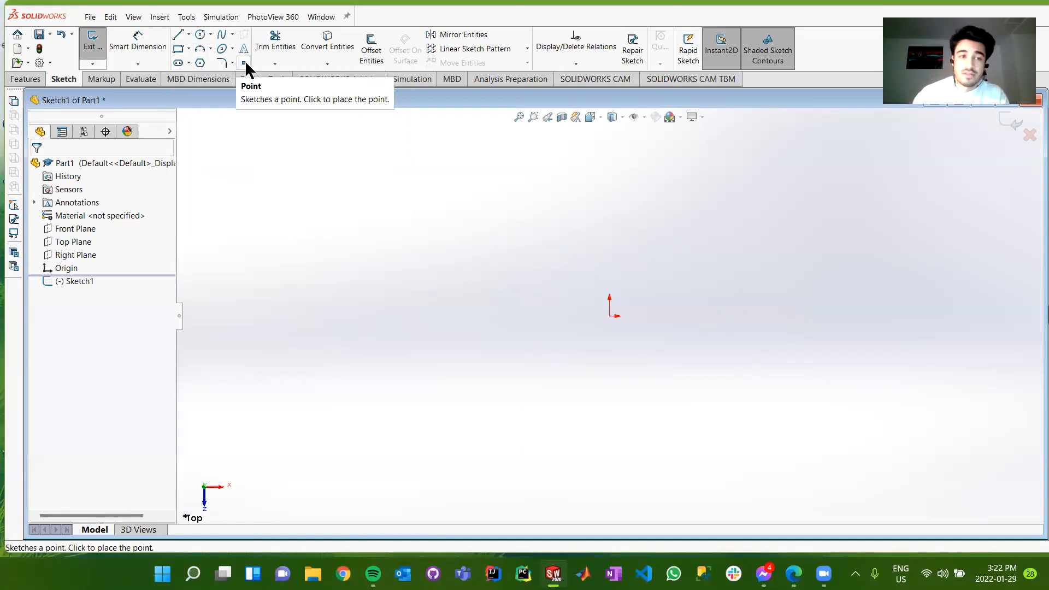
Draw a corner rectangle about 9.3 by 4.79 in around the origin and pull its upper-right corner inward to about 8.17 in wide.
{"action": "left_click", "coordinate": [179, 49]}
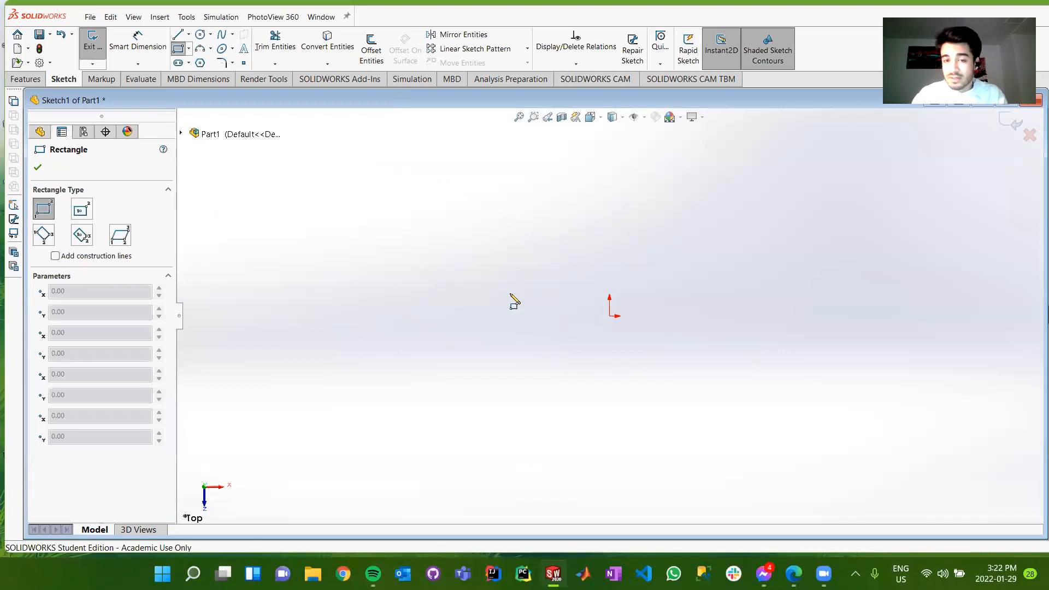
{"action": "left_click", "coordinate": [424, 208]}
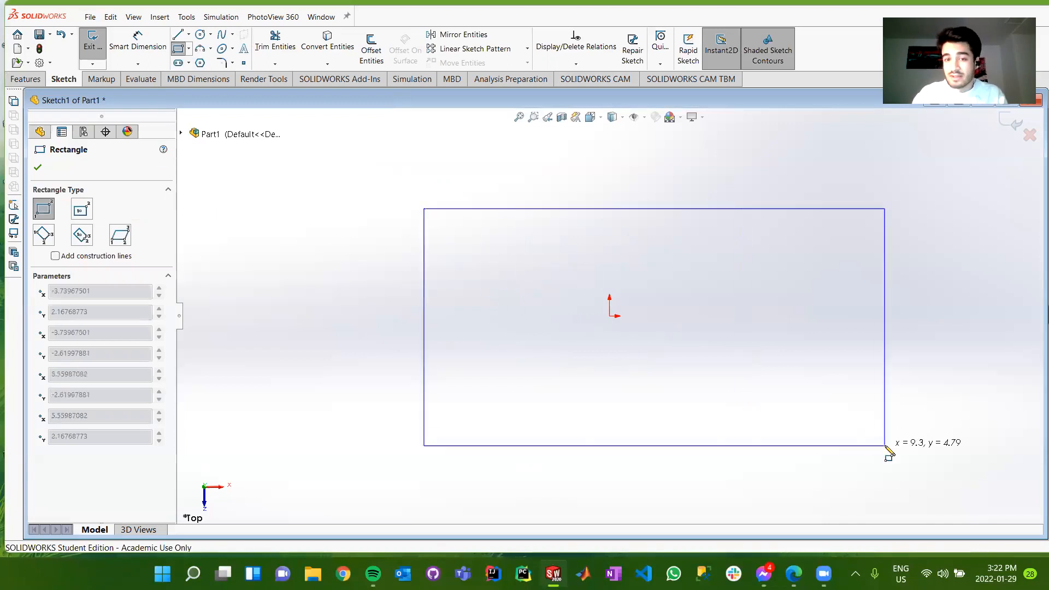
{"action": "left_click", "coordinate": [863, 440]}
{"action": "key", "text": "Escape"}
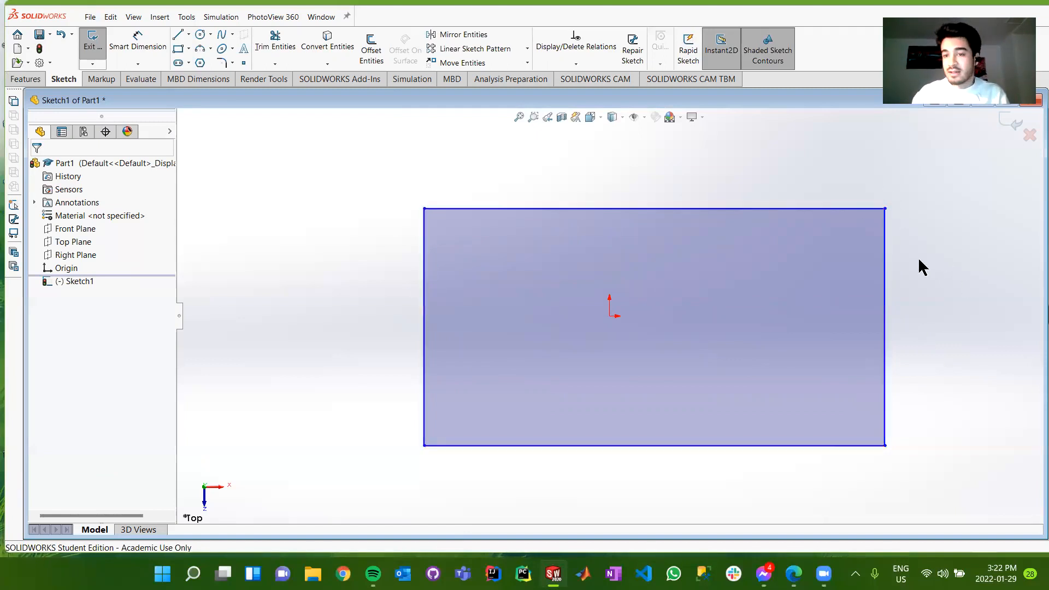
{"action": "left_click_drag", "start_coordinate": [883, 209], "coordinate": [831, 203]}
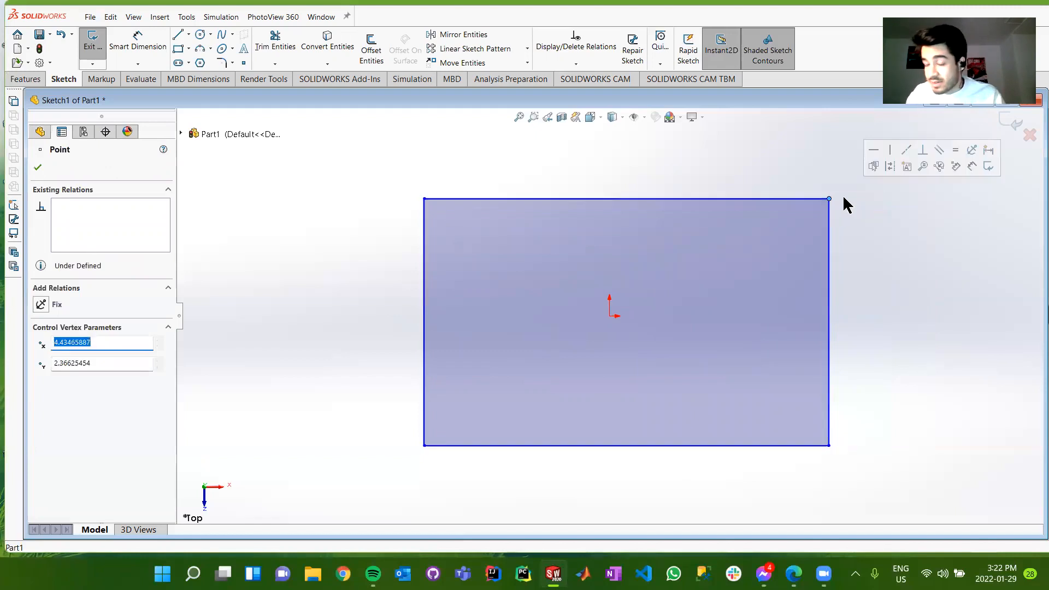
{"action": "left_click", "coordinate": [724, 157]}
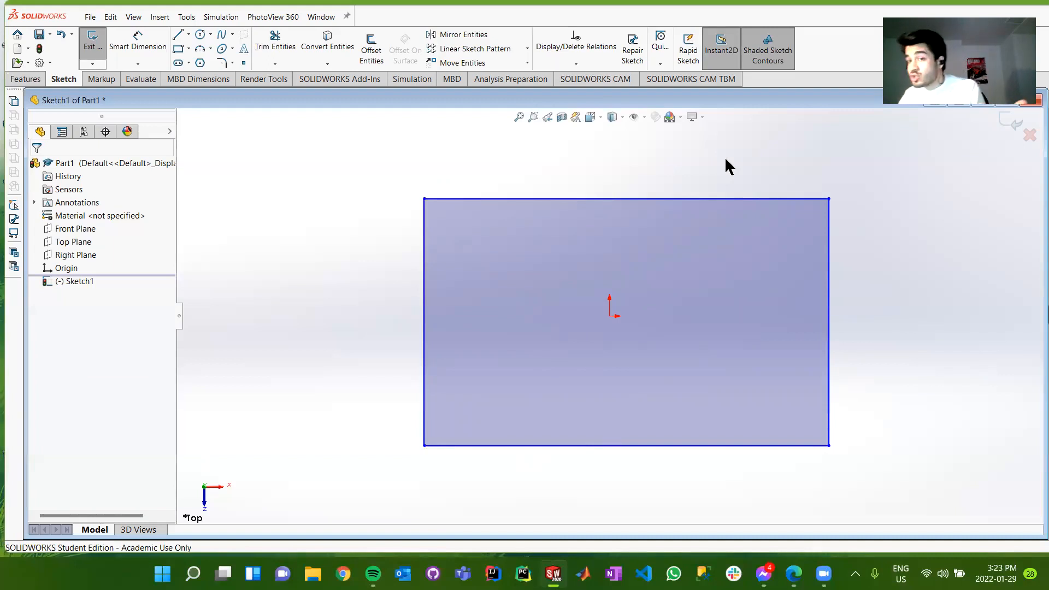
Add a Vertical relation between the midpoint of the rectangle's top edge and the origin.
{"action": "left_click", "coordinate": [626, 200]}
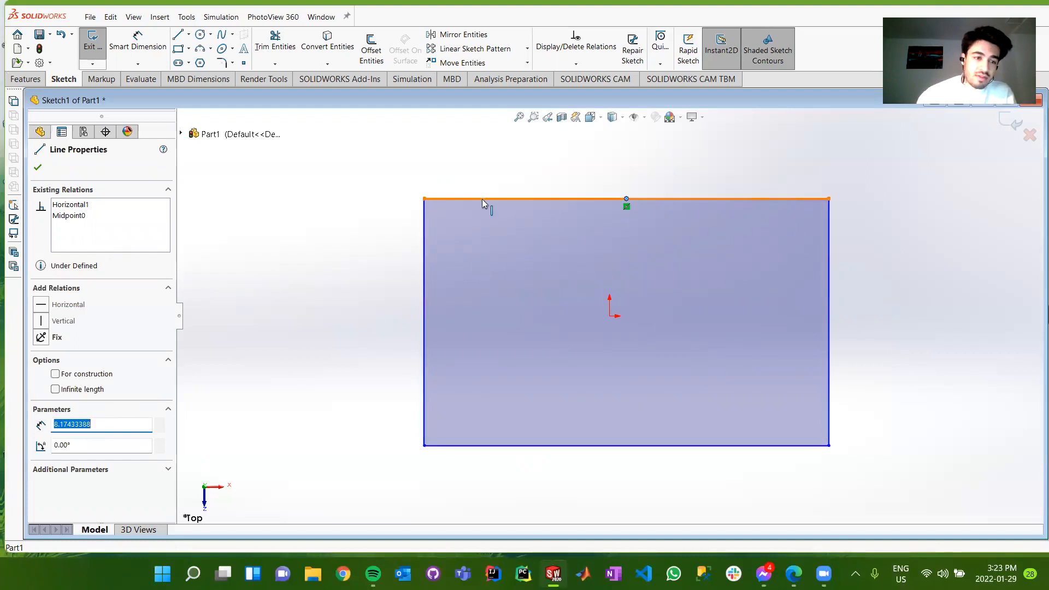
{"action": "left_click", "coordinate": [610, 317], "text": "ctrl"}
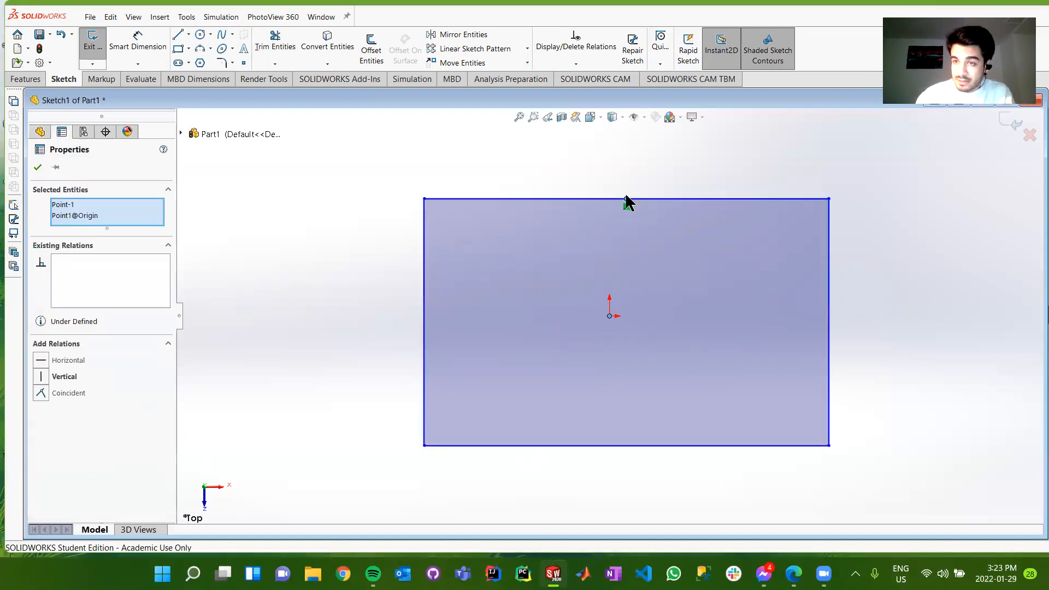
{"action": "left_click", "coordinate": [41, 377]}
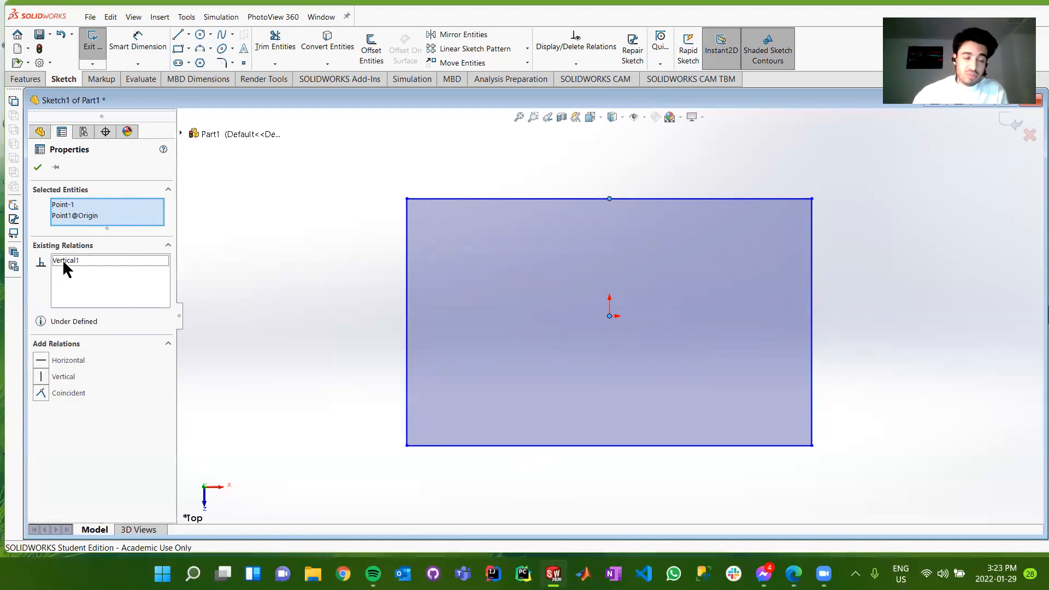
{"action": "left_click", "coordinate": [297, 409]}
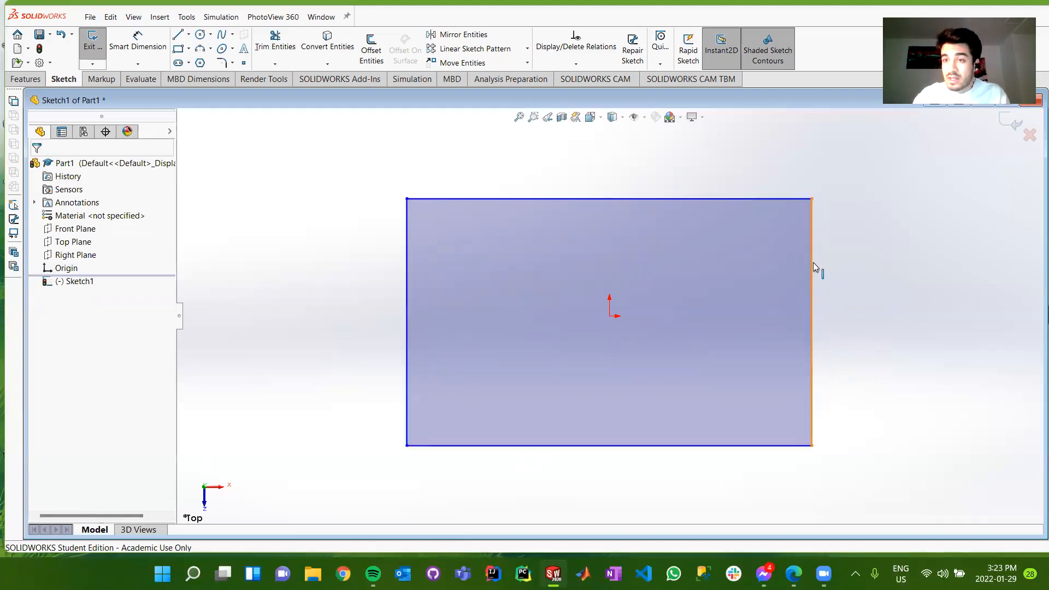
Widen the rectangle to about 10.59 in by pulling its right edge outward from the origin.
{"action": "left_click_drag", "start_coordinate": [730, 262], "coordinate": [872, 245]}
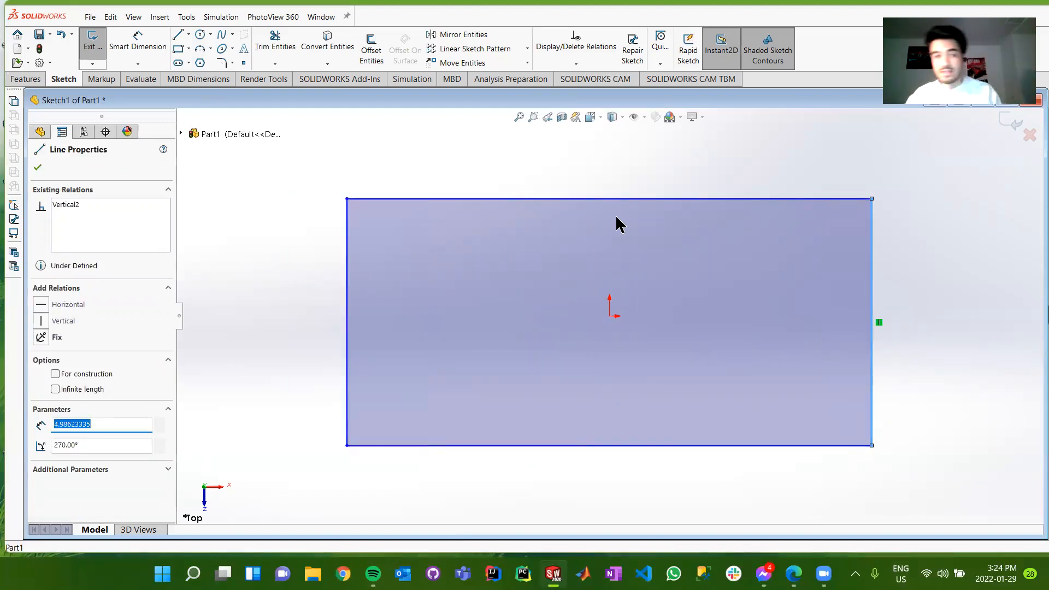
{"action": "key", "text": "Escape"}
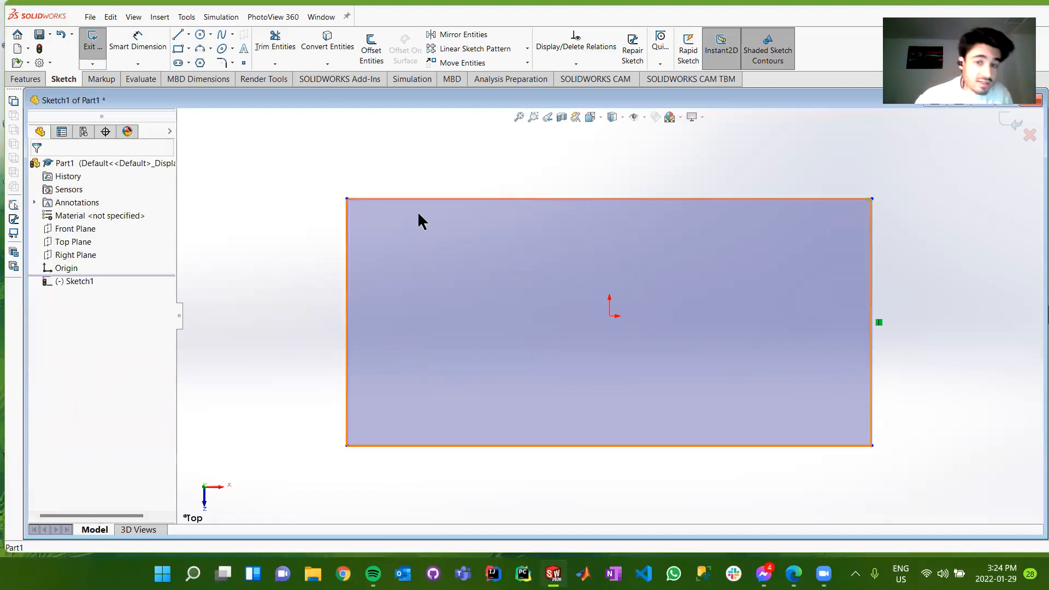
{"action": "left_click", "coordinate": [361, 199]}
{"action": "key", "text": "Escape"}
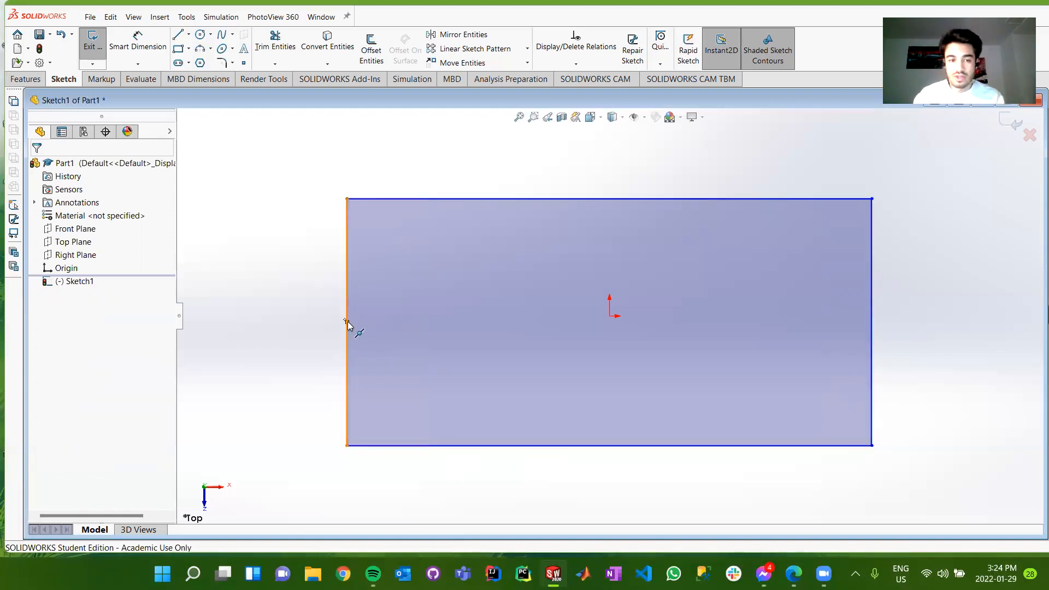
Add a Horizontal relation between the midpoint of the rectangle's left edge and the origin.
{"action": "left_click", "coordinate": [349, 337]}
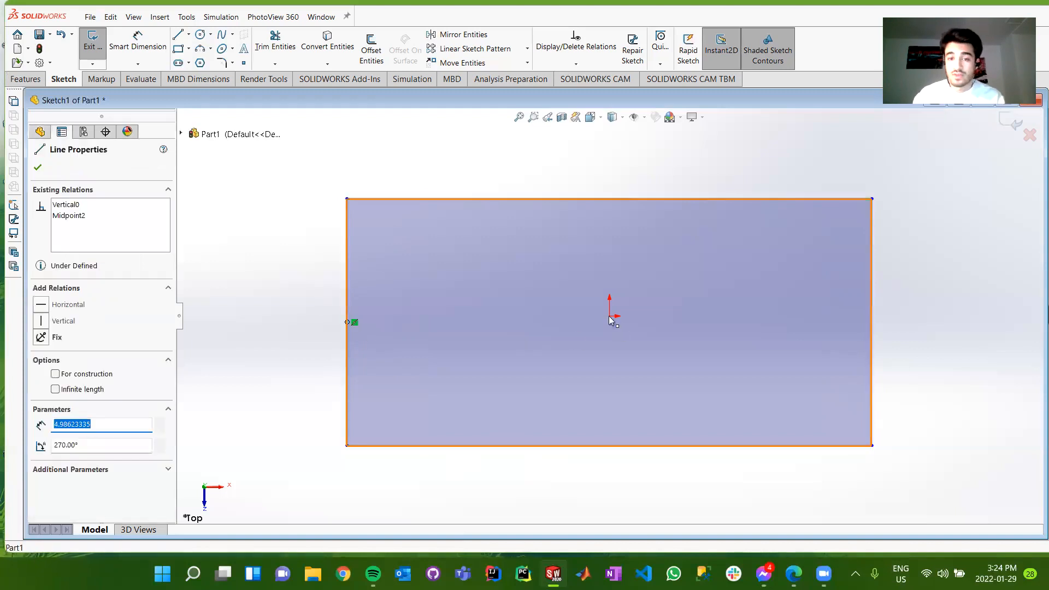
{"action": "key", "text": "Escape"}
{"action": "left_click", "coordinate": [348, 322], "text": "ctrl"}
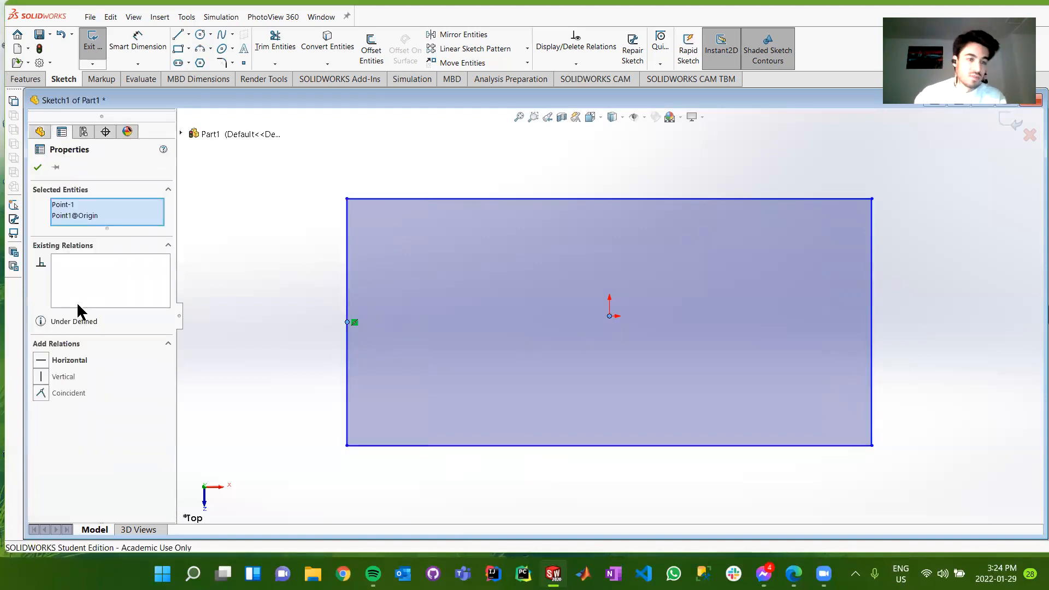
{"action": "left_click", "coordinate": [41, 361]}
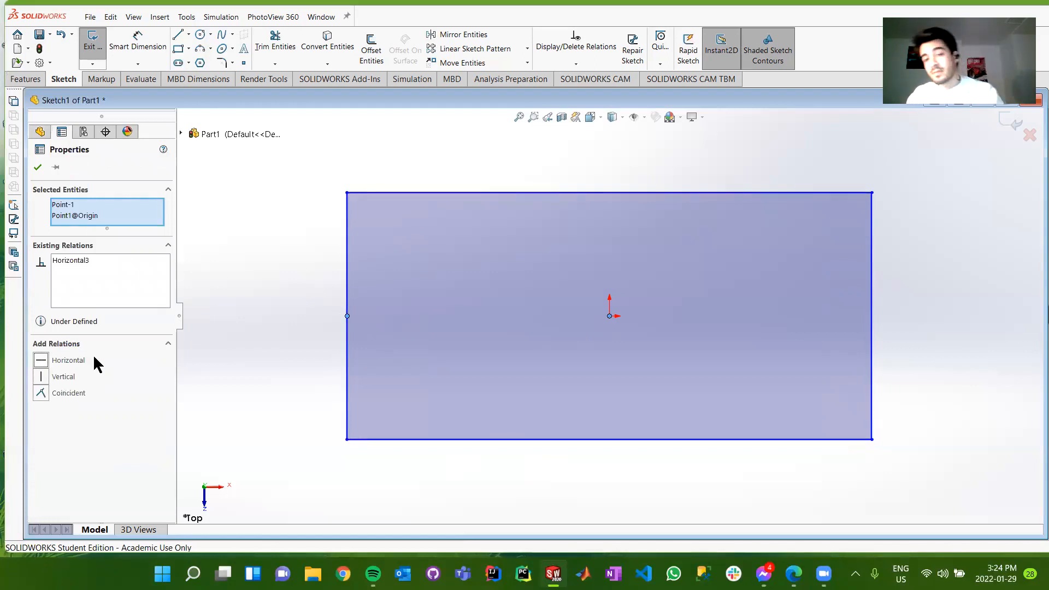
{"action": "key", "text": "Escape"}
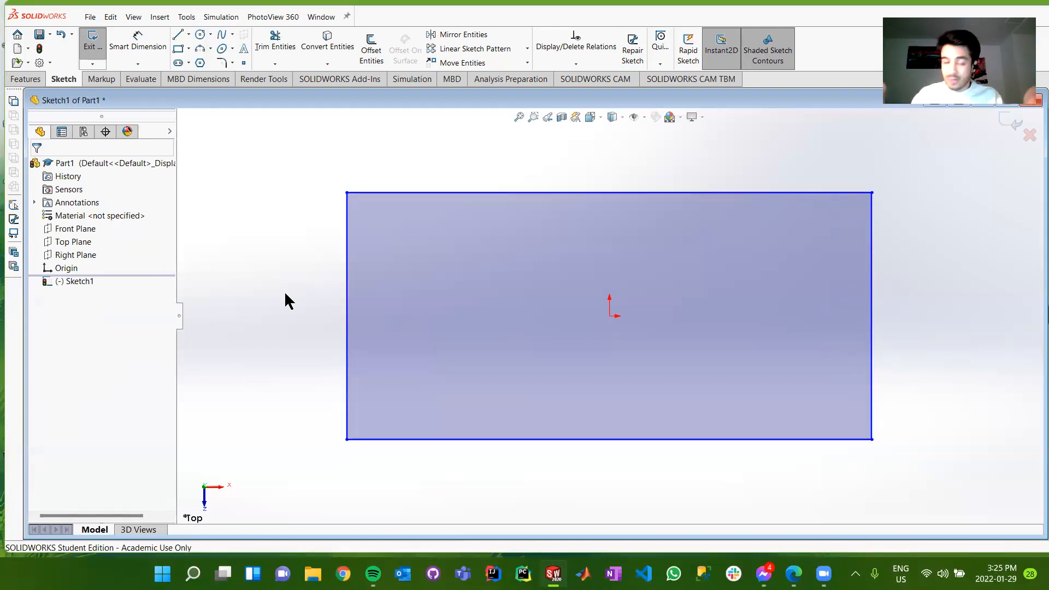
Add a Smart Dimension of 12 in to the rectangle's top edge.
{"action": "left_click", "coordinate": [139, 40]}
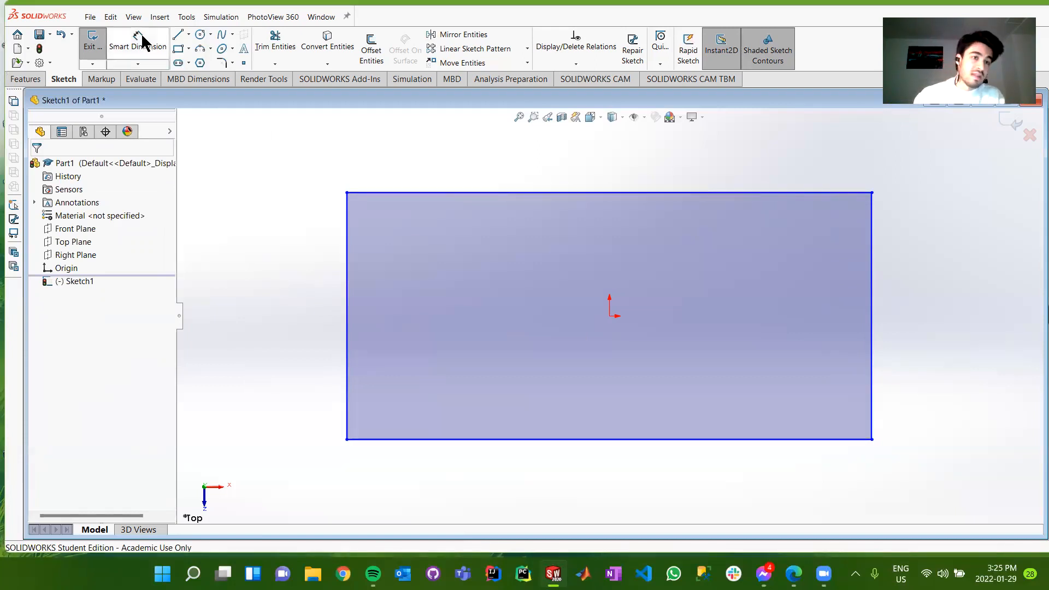
{"action": "left_click", "coordinate": [497, 192]}
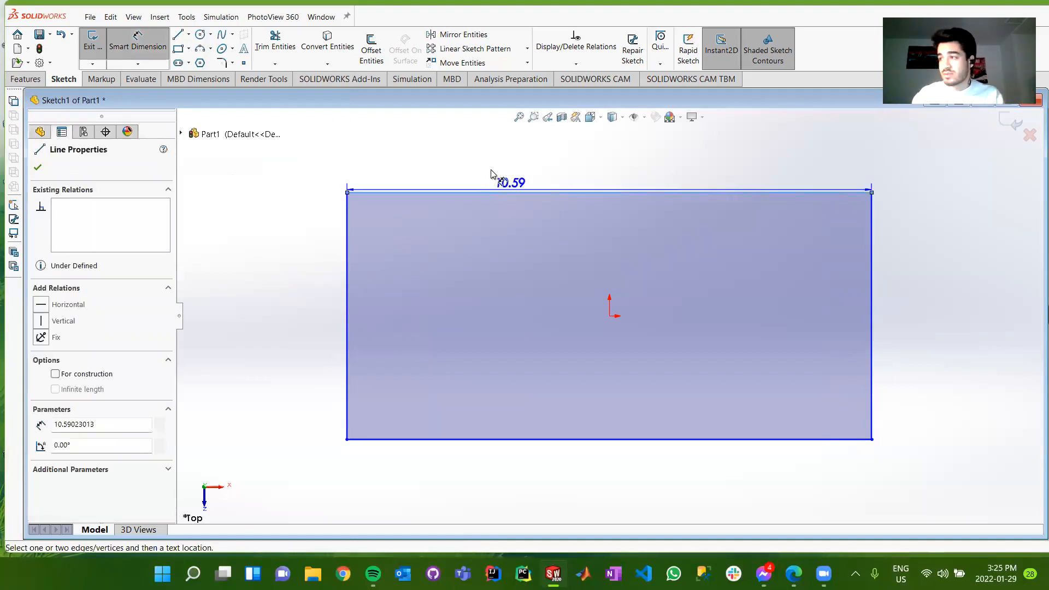
{"action": "left_click", "coordinate": [488, 172]}
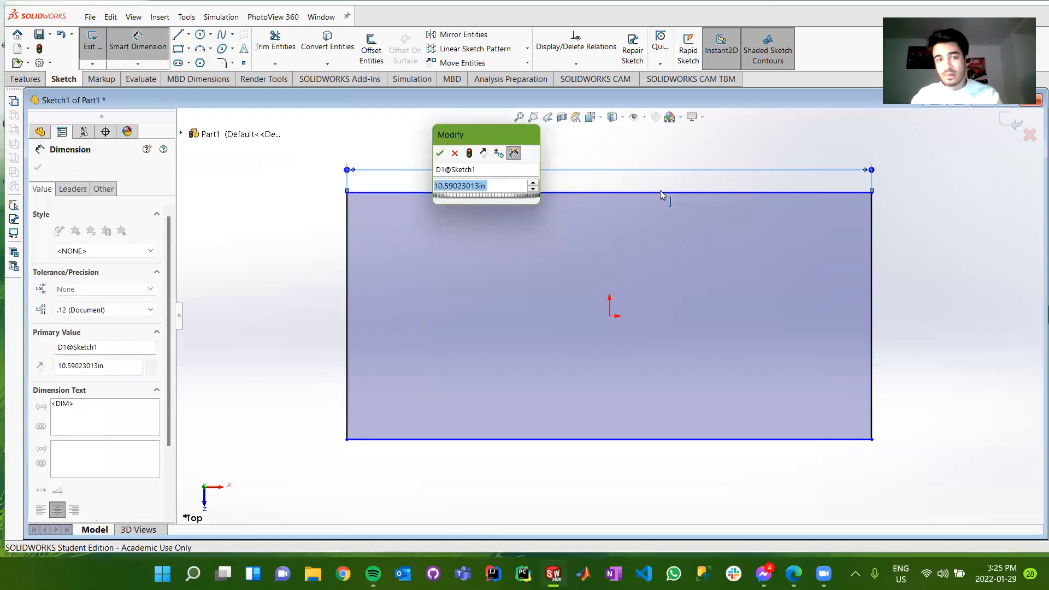
{"action": "type", "text": "12"}
{"action": "key", "text": "Return"}
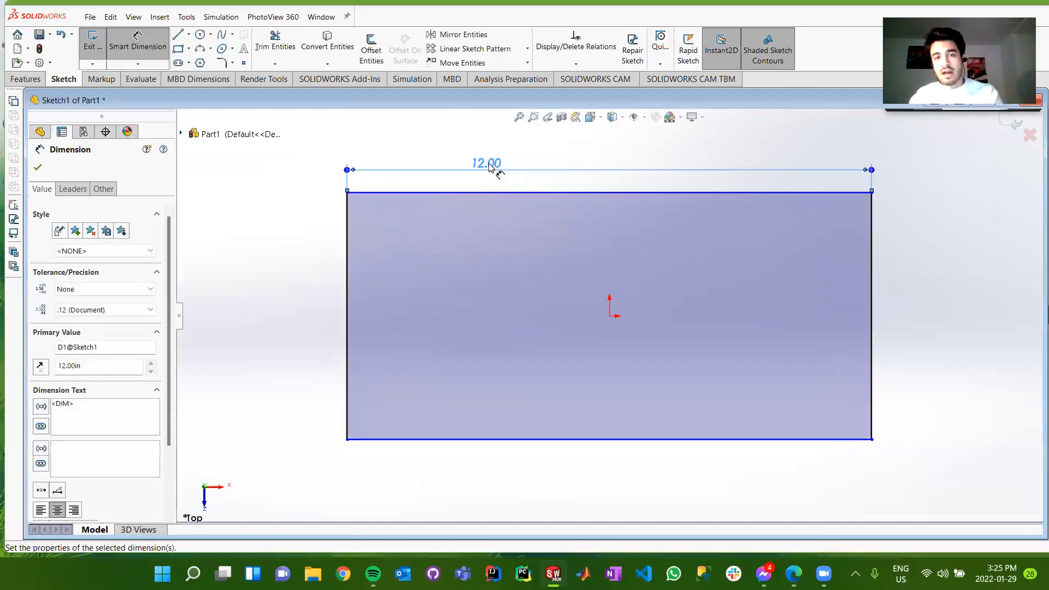
Set the top edge's length dimension to 15 in.
{"action": "key", "text": "Escape"}
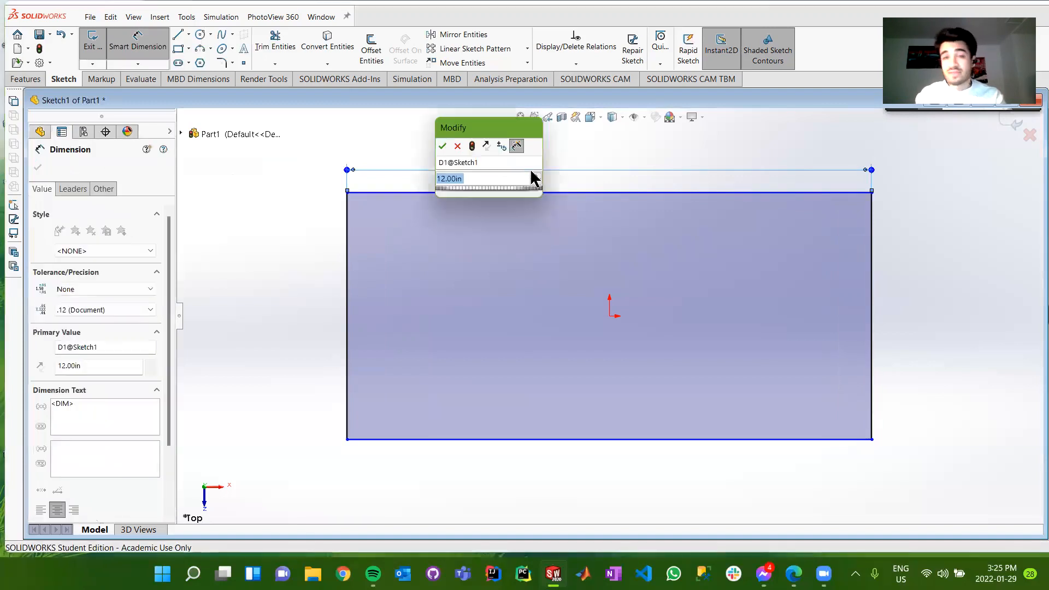
{"action": "type", "text": "12"}
{"action": "key", "text": "Return"}
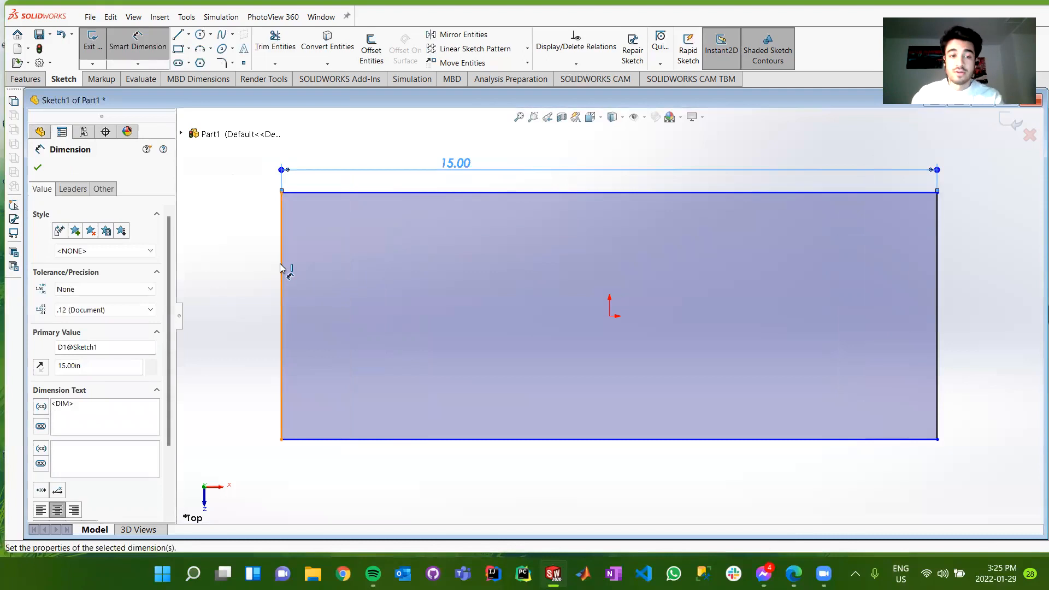
Dimension the rectangle's left edge and set its height to 7 in.
{"action": "left_click", "coordinate": [281, 267]}
{"action": "key", "text": "Escape"}
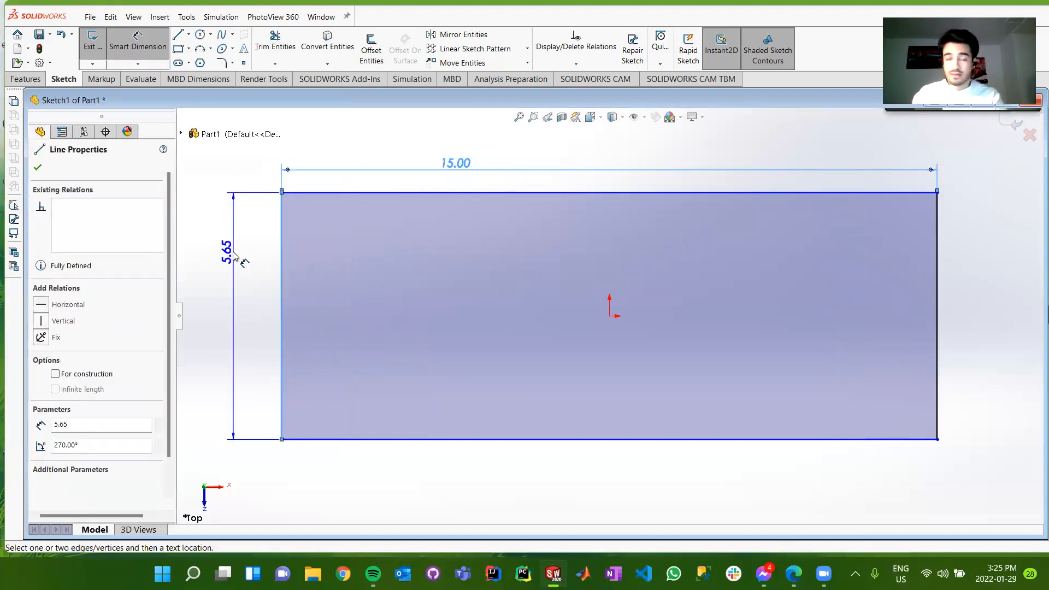
{"action": "left_click", "coordinate": [234, 255]}
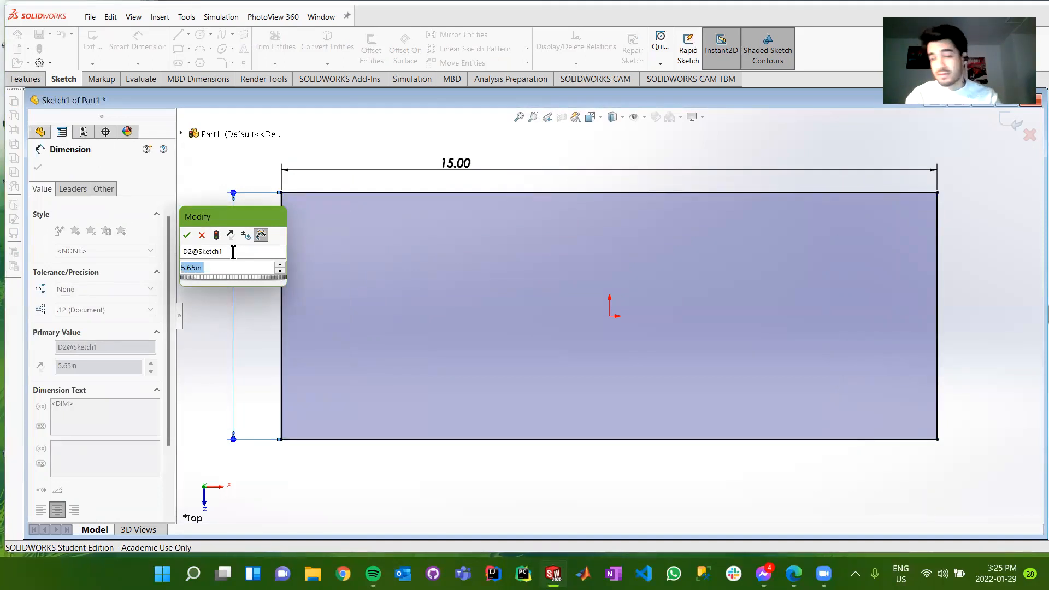
{"action": "type", "text": "7"}
{"action": "key", "text": "Return"}
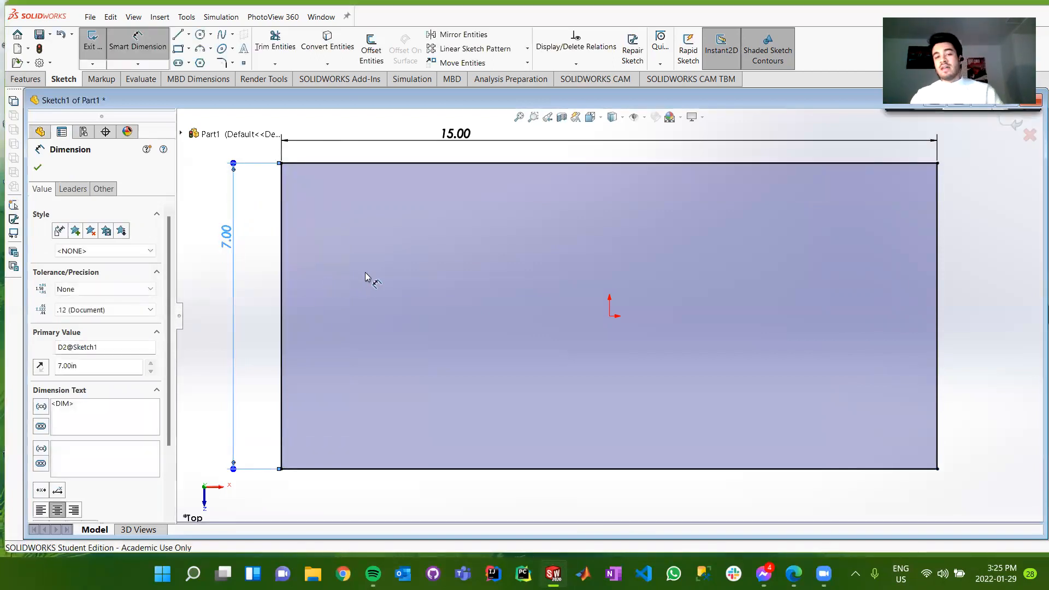
Draw a vertical line through the origin from the midpoint of the rectangle's top edge to the midpoint of its bottom edge.
{"action": "key", "text": "Escape"}
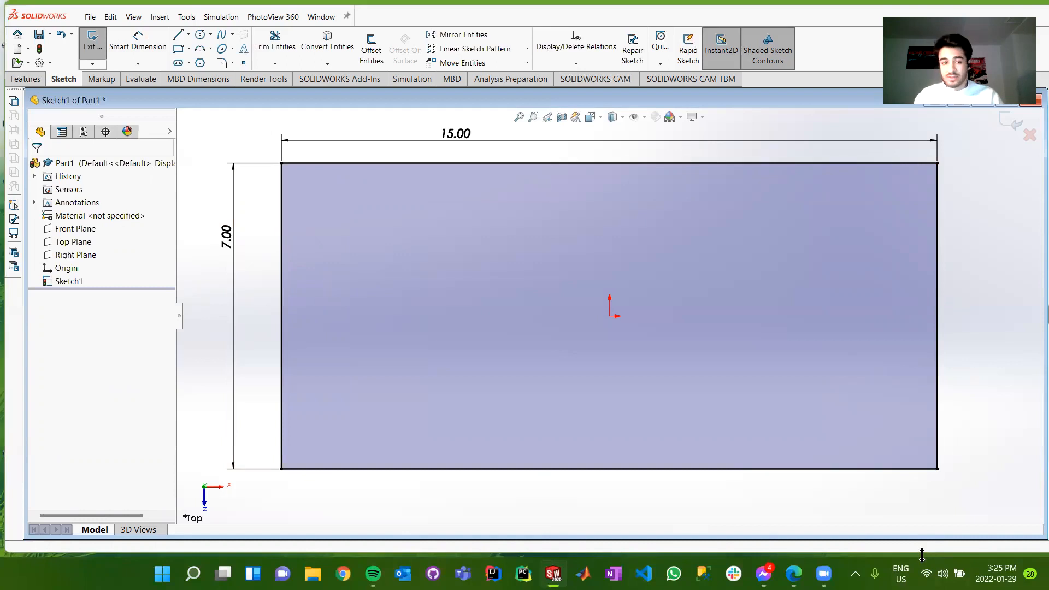
{"action": "left_click_drag", "start_coordinate": [922, 555], "coordinate": [921, 564]}
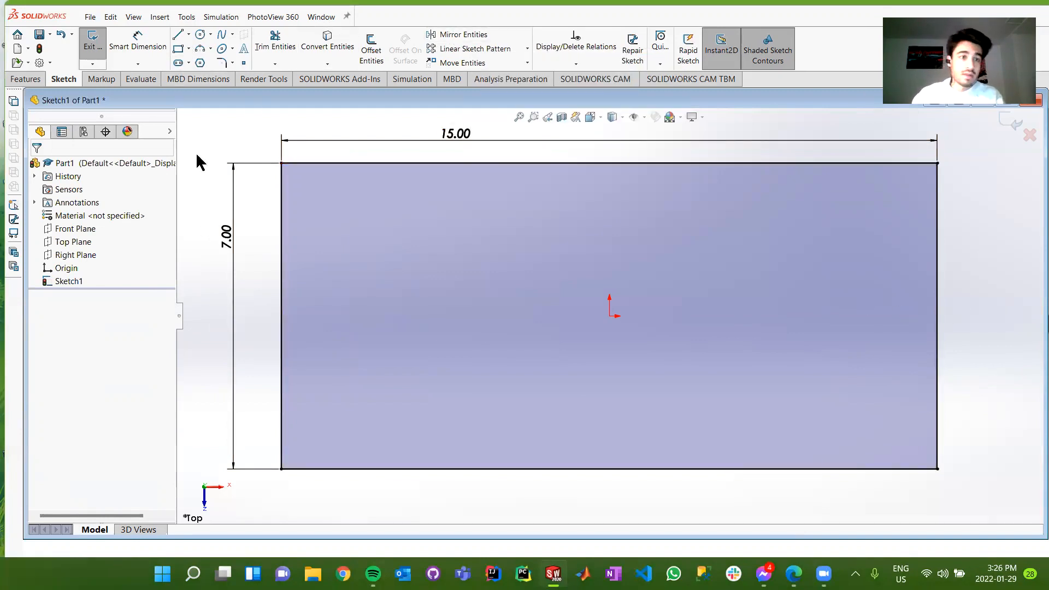
{"action": "left_click", "coordinate": [179, 37]}
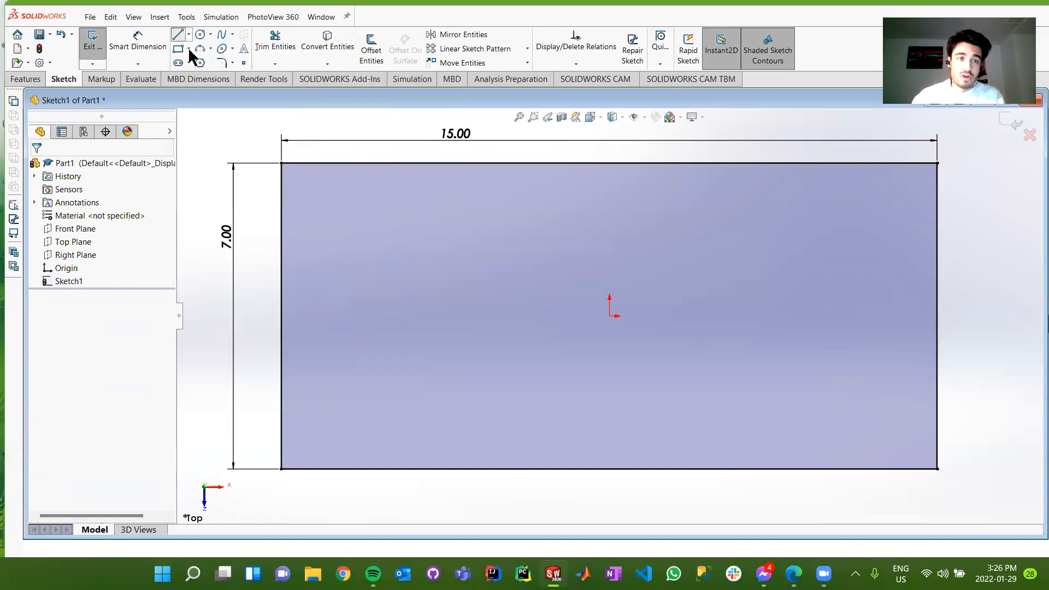
{"action": "left_click", "coordinate": [609, 163]}
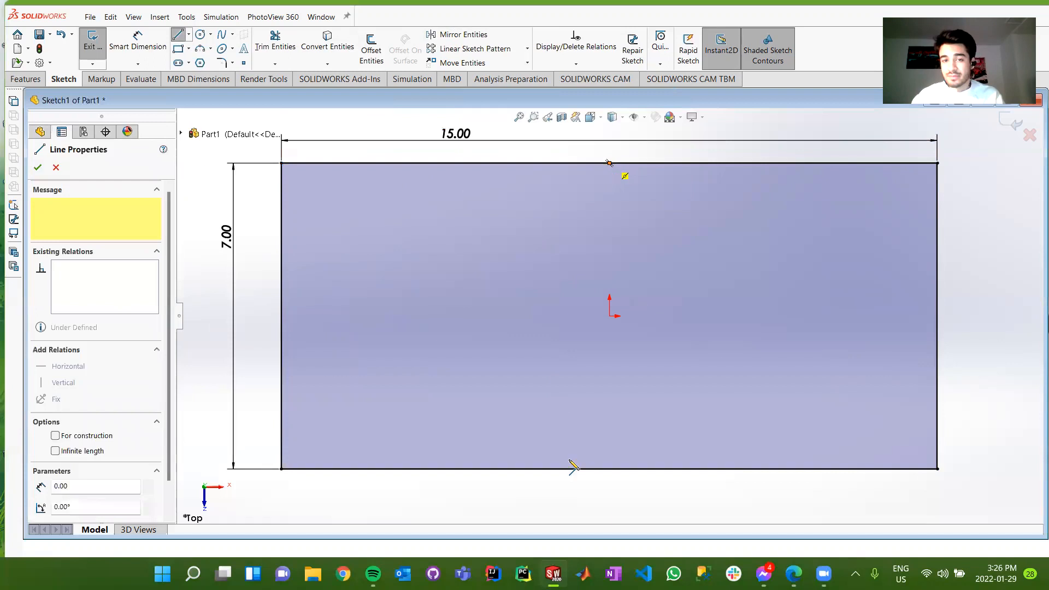
{"action": "left_click", "coordinate": [610, 469]}
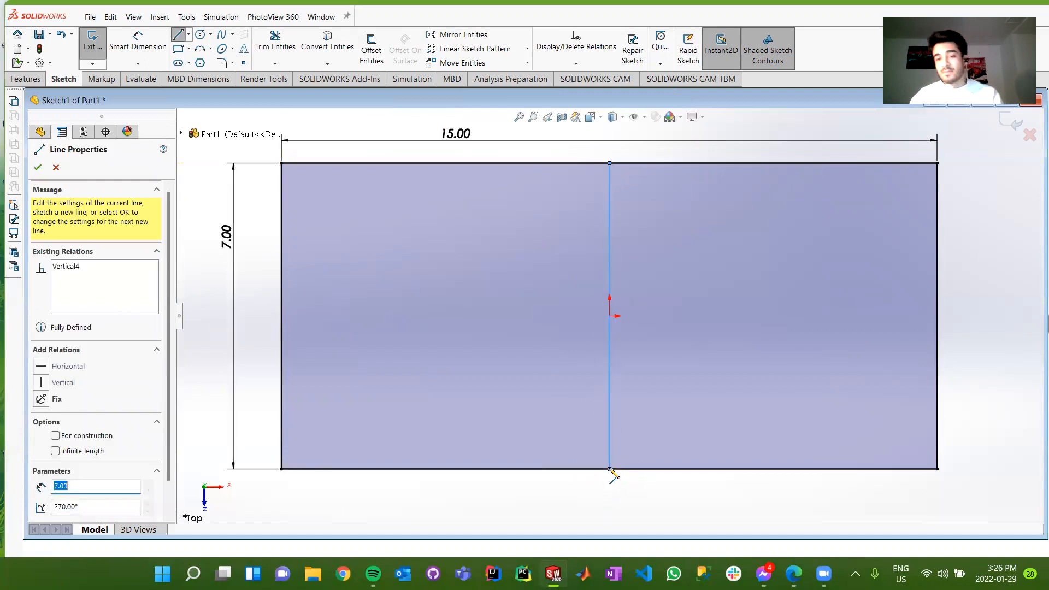
{"action": "key", "text": "Escape"}
{"action": "key", "text": "Escape"}
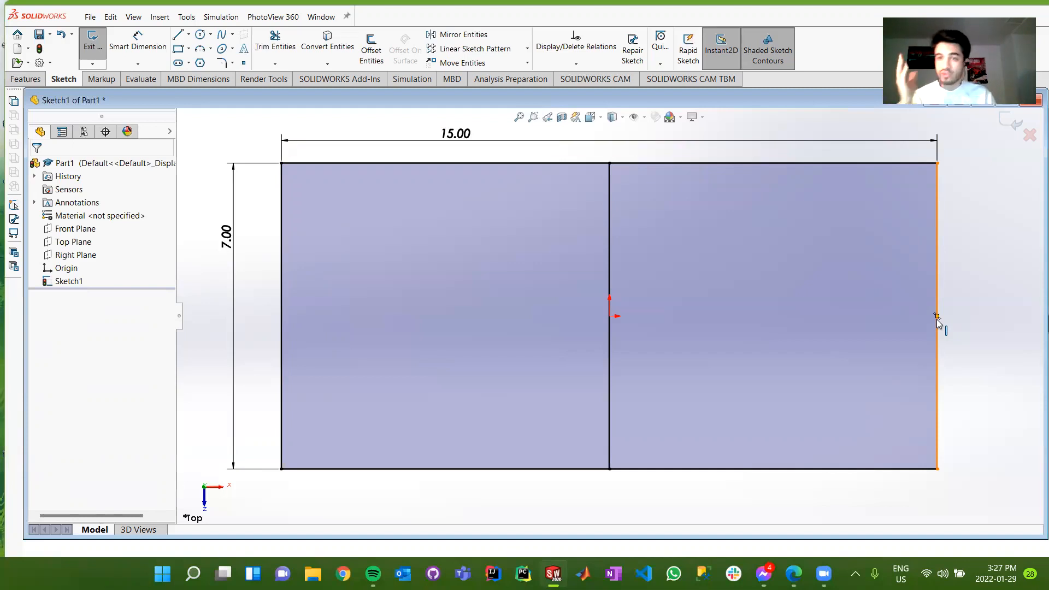
Convert the vertical middle line to construction geometry.
{"action": "right_click", "coordinate": [612, 252]}
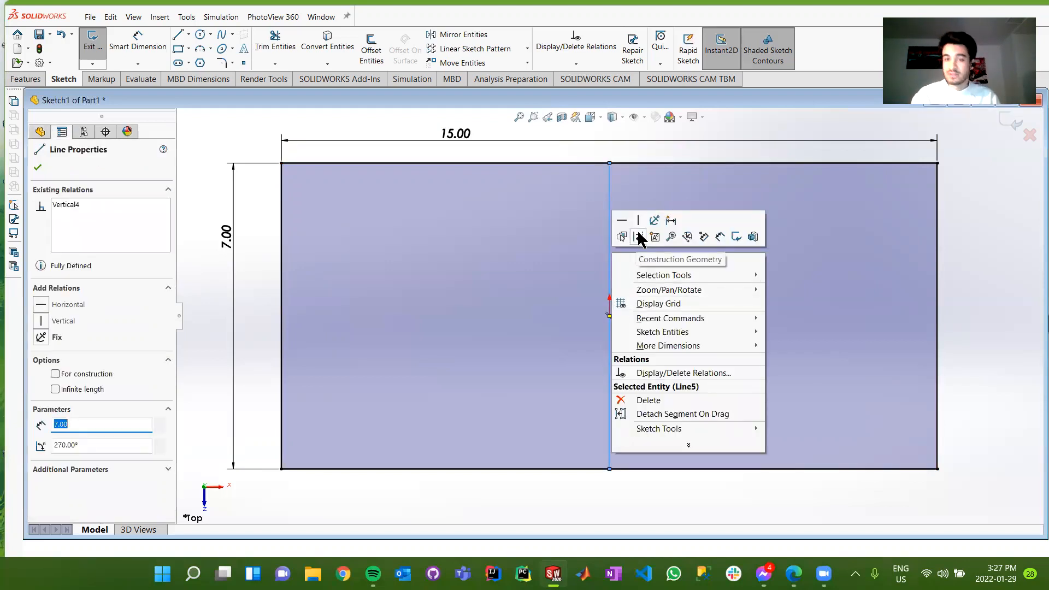
{"action": "left_click", "coordinate": [639, 237]}
{"action": "left_click", "coordinate": [678, 231]}
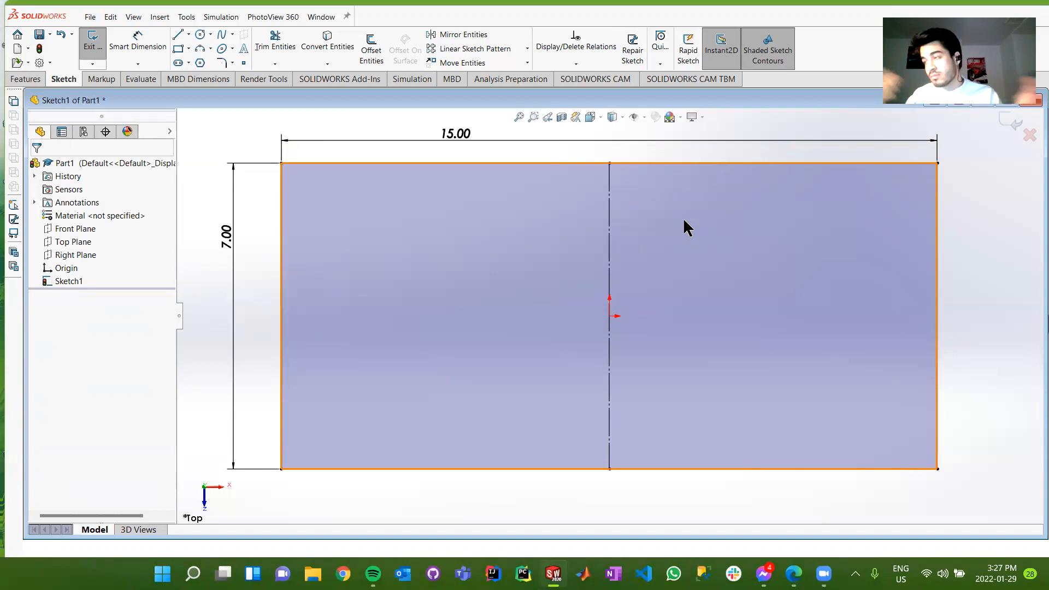
Try to Power trim the half of the rectangle right of the centerline, and undo the trim.
{"action": "left_click", "coordinate": [276, 39]}
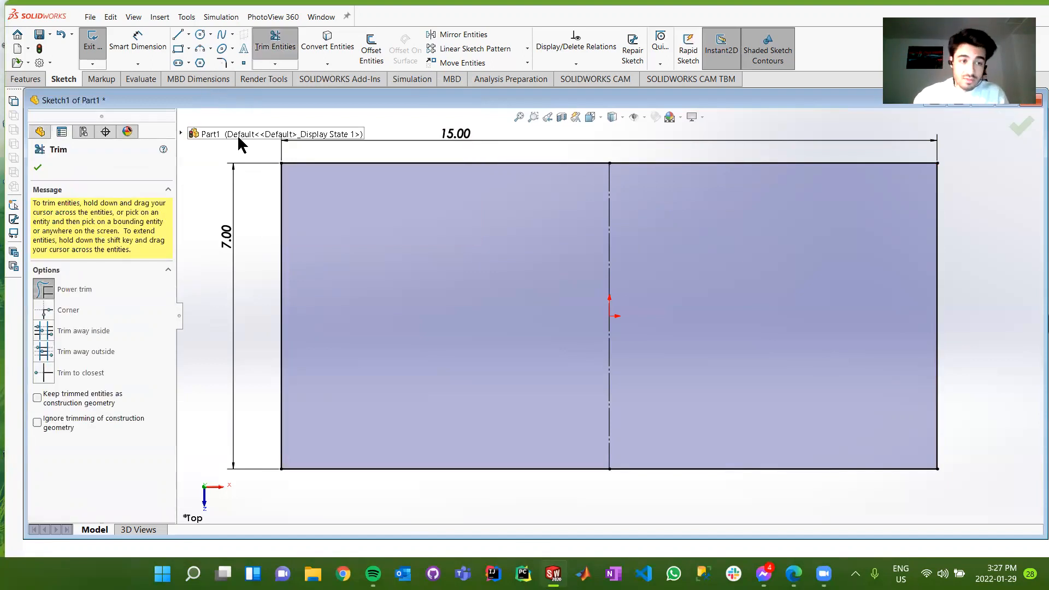
{"action": "mouse_move", "coordinate": [1002, 209]}
{"action": "left_mouse_down"}
{"action": "mouse_move", "coordinate": [987, 291]}
{"action": "mouse_move", "coordinate": [1012, 237]}
{"action": "left_mouse_up"}
{"action": "mouse_move", "coordinate": [1008, 339]}
{"action": "left_mouse_down"}
{"action": "mouse_move", "coordinate": [1014, 236]}
{"action": "mouse_move", "coordinate": [1031, 265]}
{"action": "mouse_move", "coordinate": [1000, 229]}
{"action": "mouse_move", "coordinate": [1016, 268]}
{"action": "left_mouse_up"}
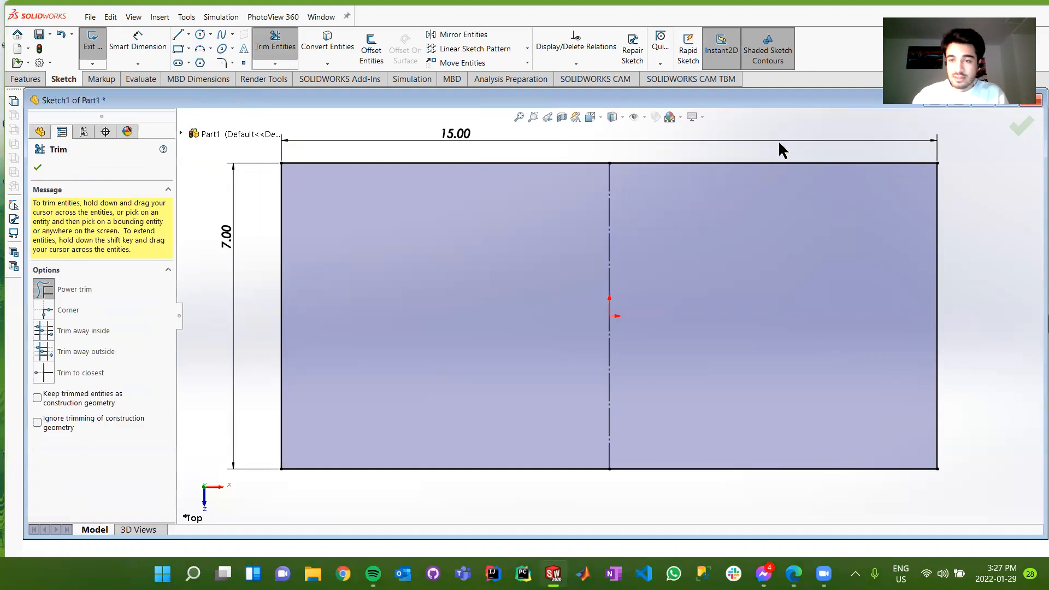
{"action": "left_click_drag", "start_coordinate": [799, 150], "coordinate": [974, 279]}
{"action": "left_click_drag", "start_coordinate": [817, 472], "coordinate": [772, 474]}
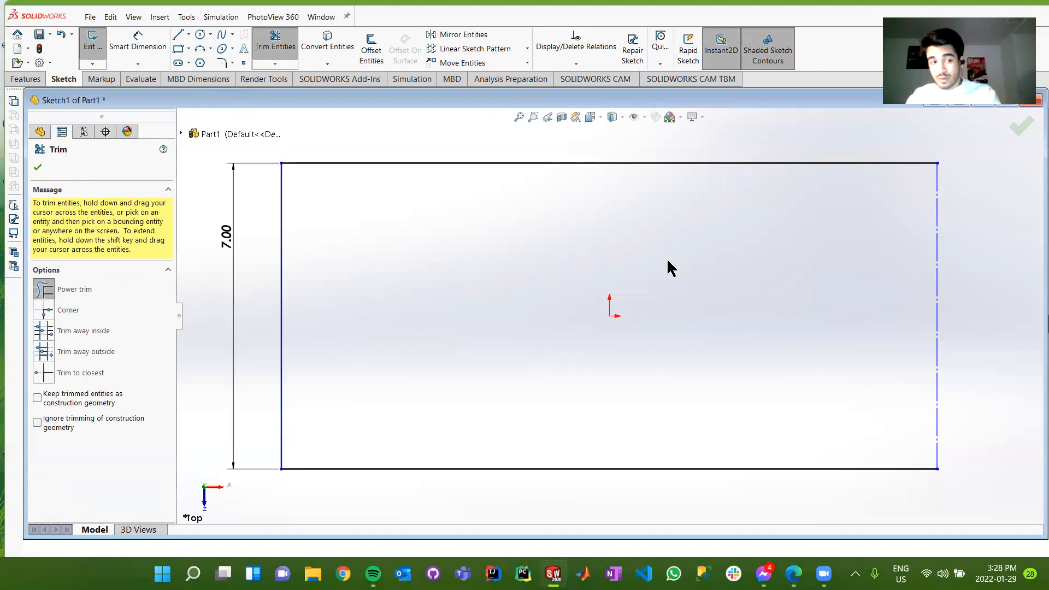
{"action": "key", "text": "Escape"}
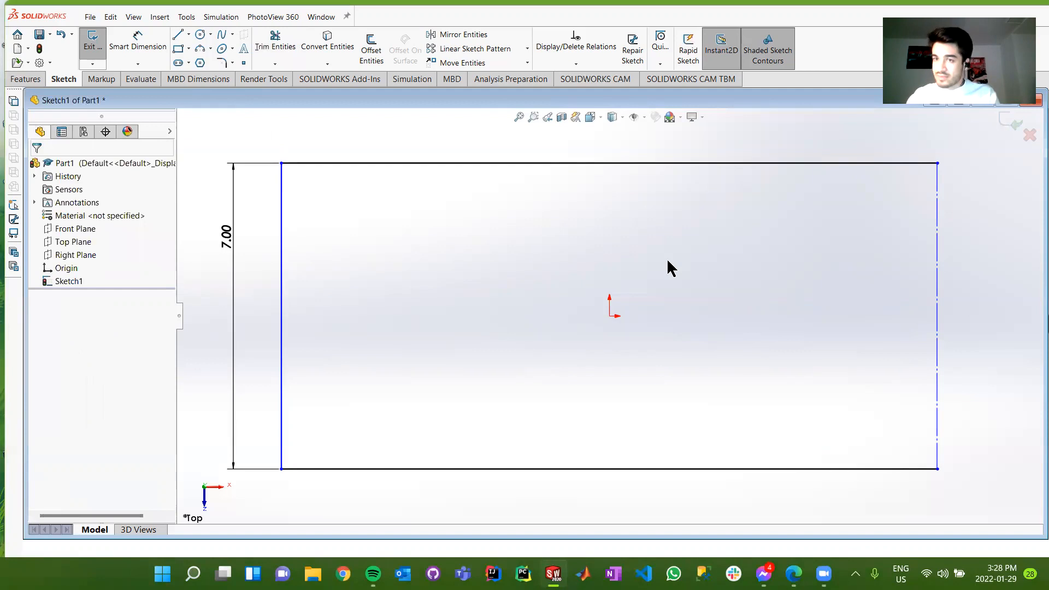
{"action": "key", "text": "ctrl+z"}
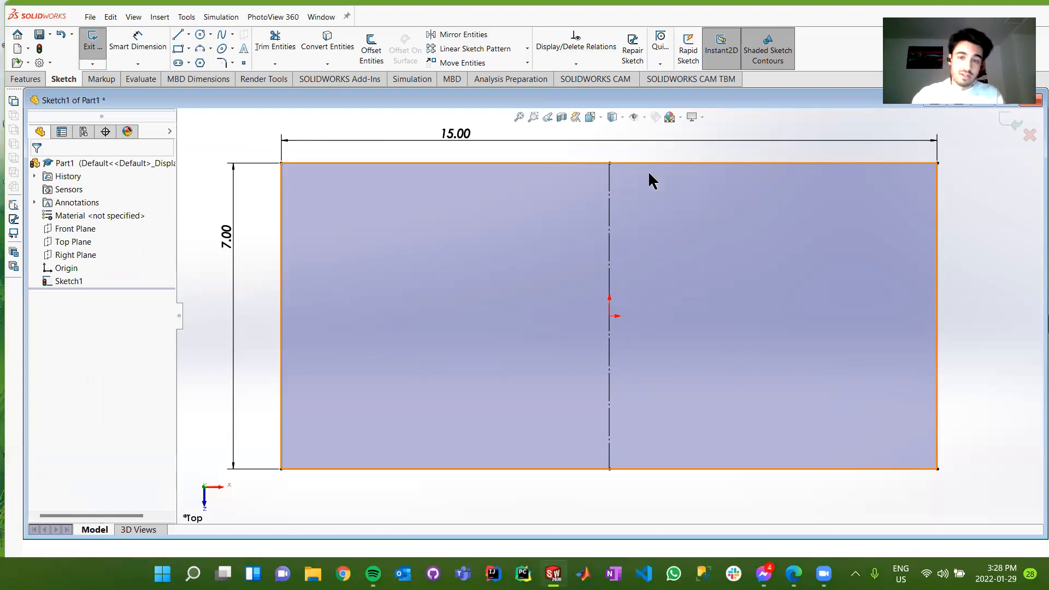
Delete the rectangle's full-width top edge.
{"action": "left_click", "coordinate": [688, 162]}
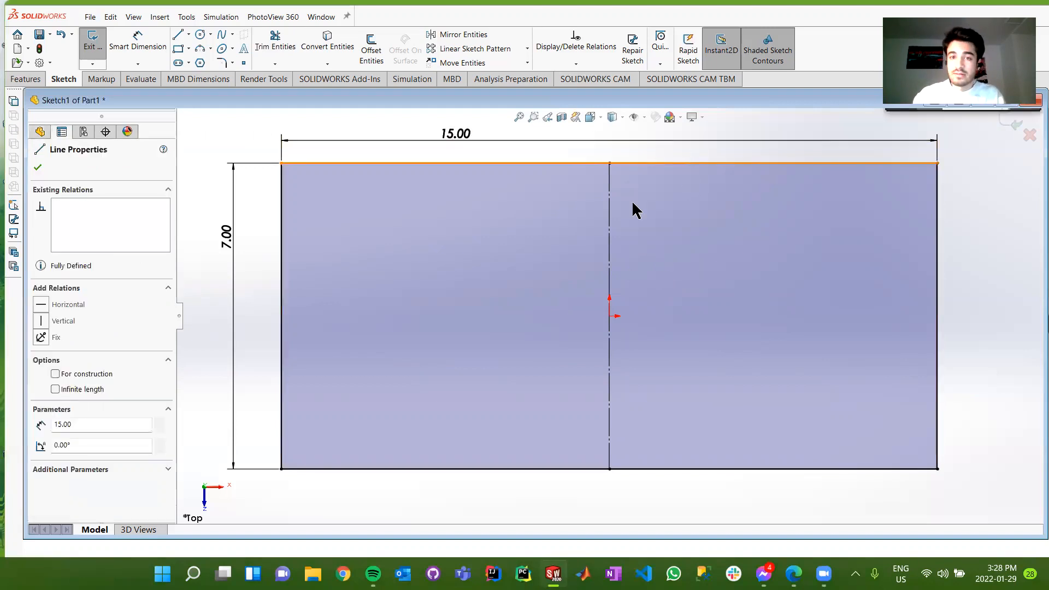
{"action": "right_click", "coordinate": [656, 166]}
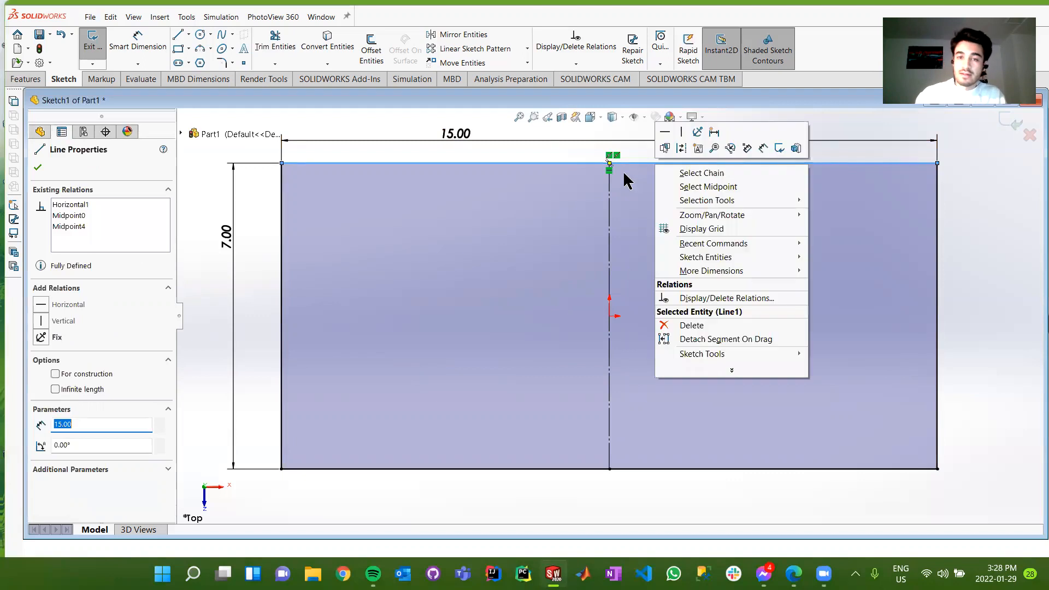
{"action": "left_click", "coordinate": [690, 327]}
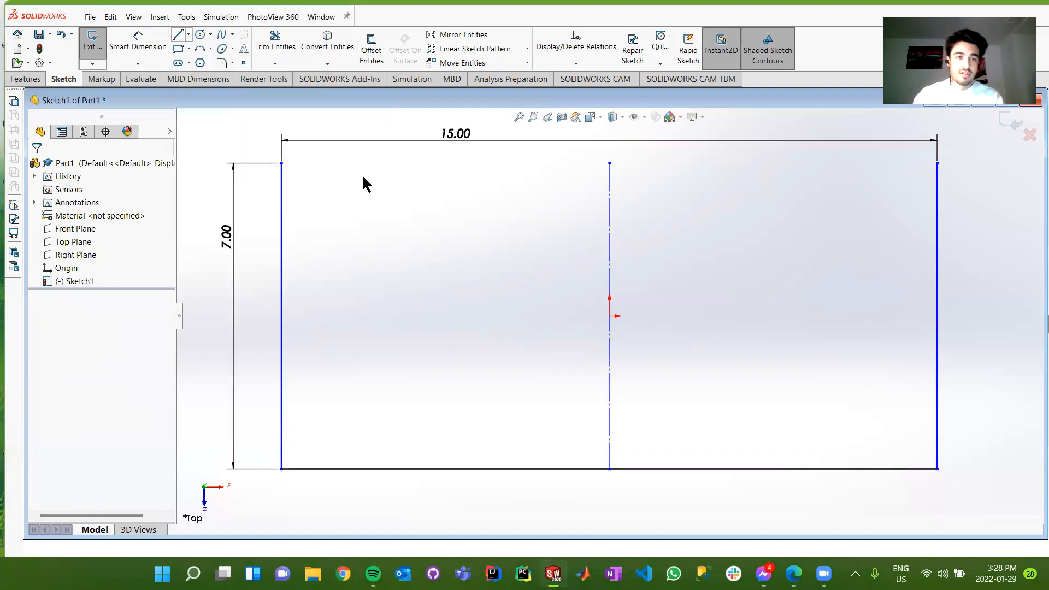
Draw a horizontal line from the top end of the rectangle's left edge to the top end of the construction line.
{"action": "left_click", "coordinate": [178, 35]}
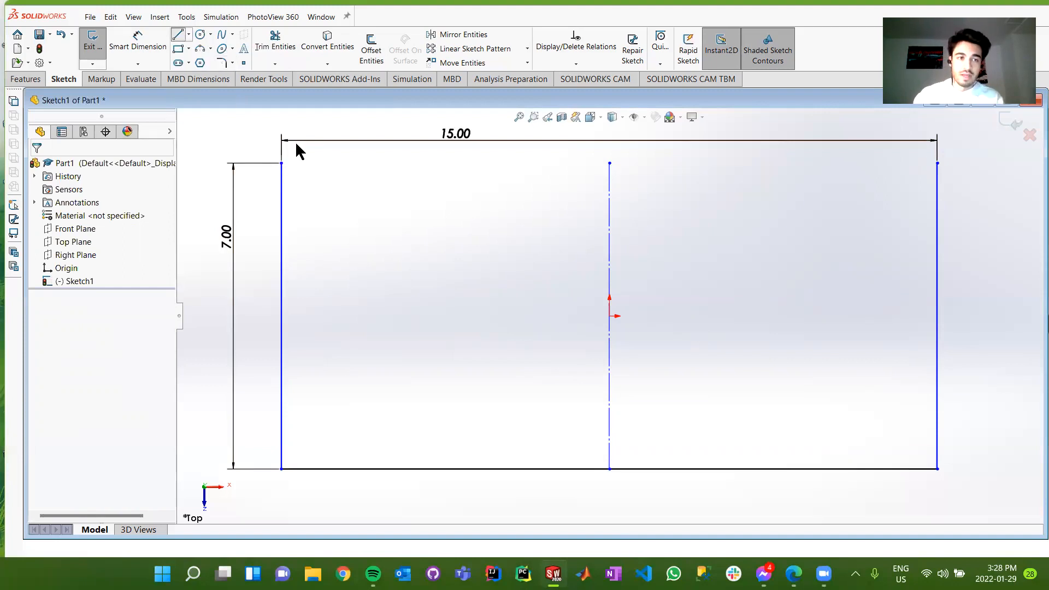
{"action": "left_click", "coordinate": [610, 163]}
{"action": "key", "text": "Escape"}
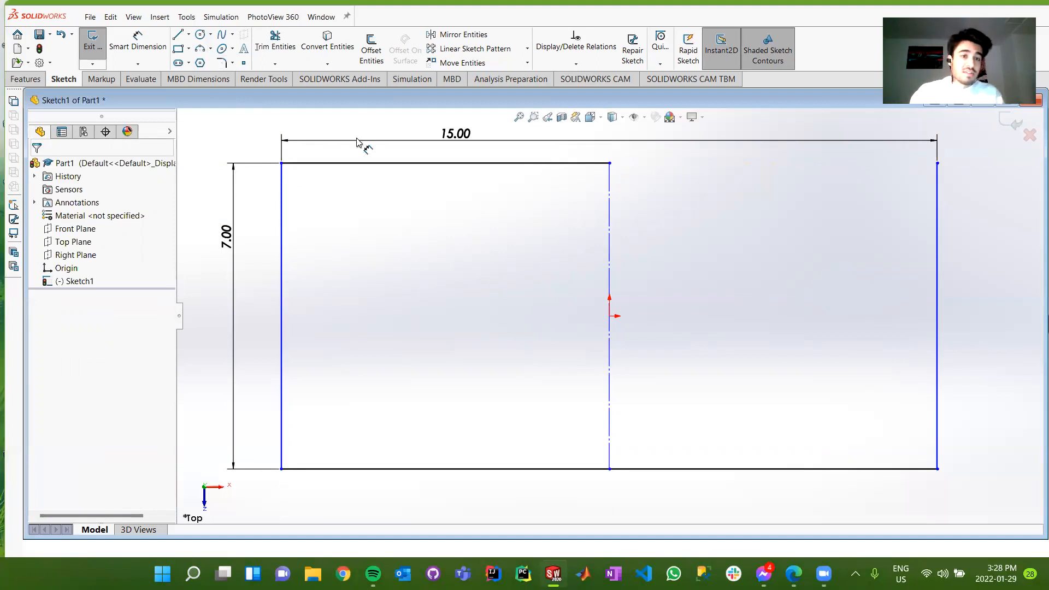
Power trim the rectangle's right edge and the part of the bottom edge right of the construction line.
{"action": "left_click", "coordinate": [278, 40]}
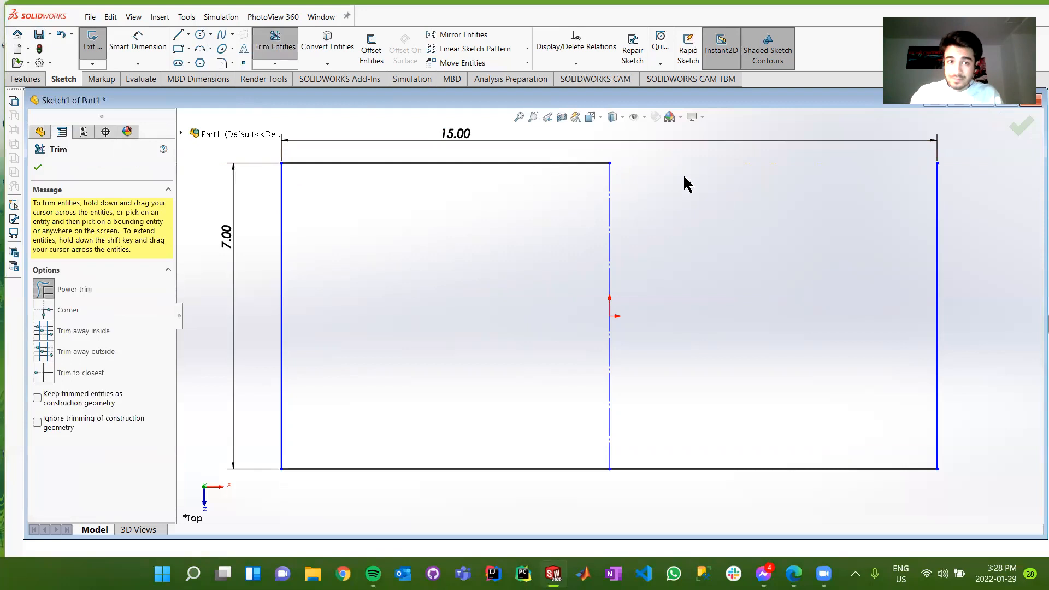
{"action": "mouse_move", "coordinate": [788, 218]}
{"action": "left_mouse_down"}
{"action": "mouse_move", "coordinate": [941, 223]}
{"action": "mouse_move", "coordinate": [678, 294]}
{"action": "left_mouse_up"}
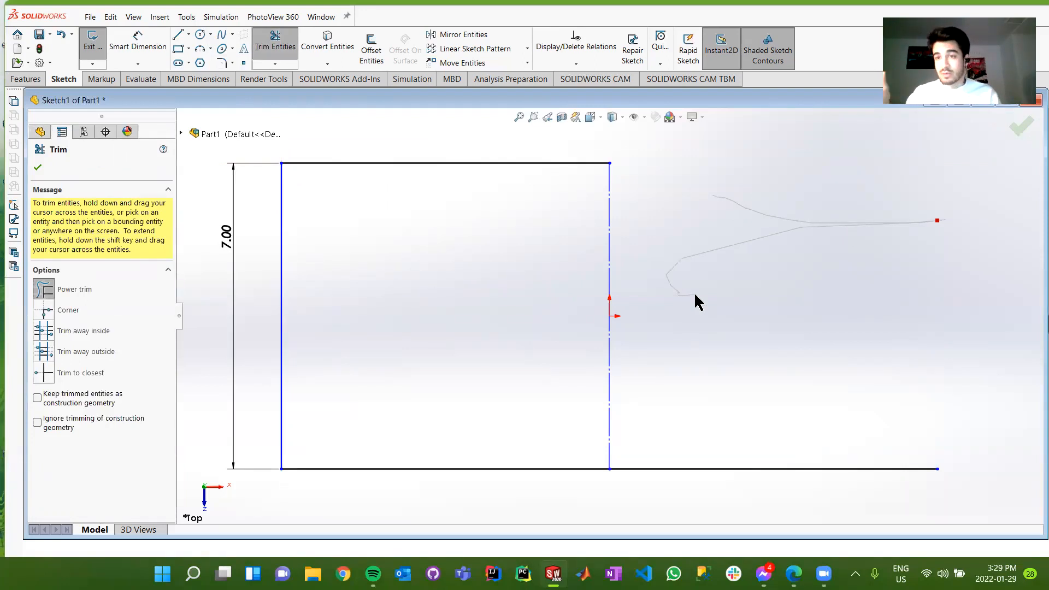
{"action": "mouse_move", "coordinate": [695, 295]}
{"action": "left_mouse_down"}
{"action": "mouse_move", "coordinate": [754, 309]}
{"action": "mouse_move", "coordinate": [769, 296]}
{"action": "left_mouse_up"}
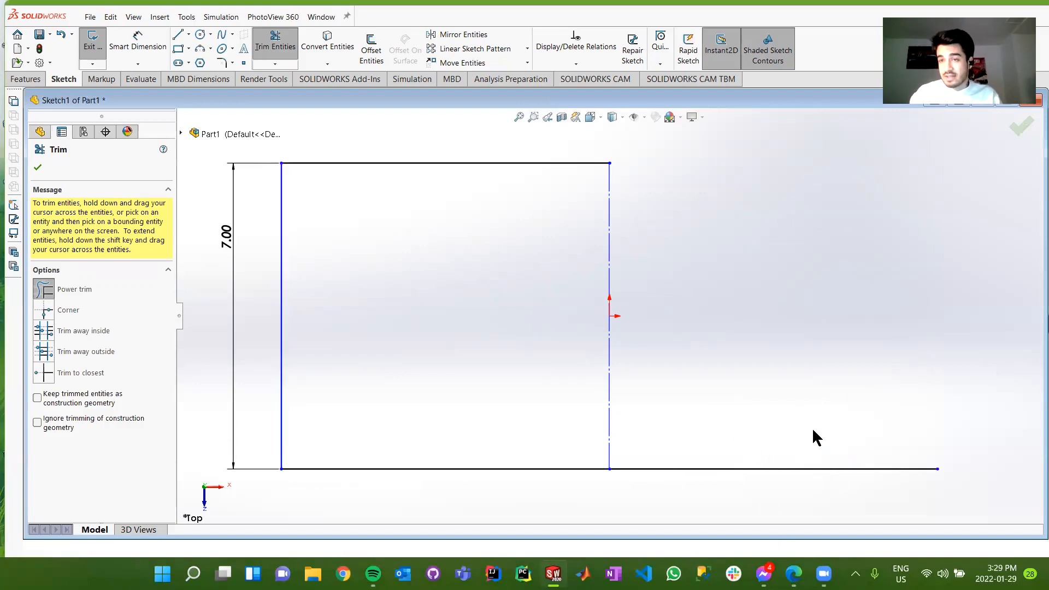
{"action": "left_click_drag", "start_coordinate": [789, 213], "coordinate": [801, 478]}
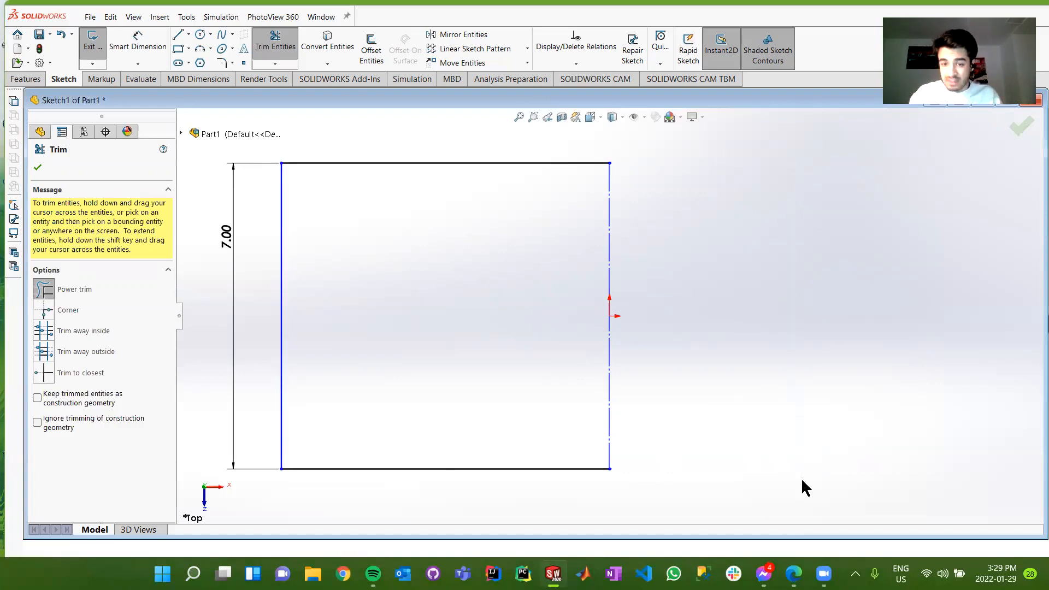
{"action": "key", "text": "Escape"}
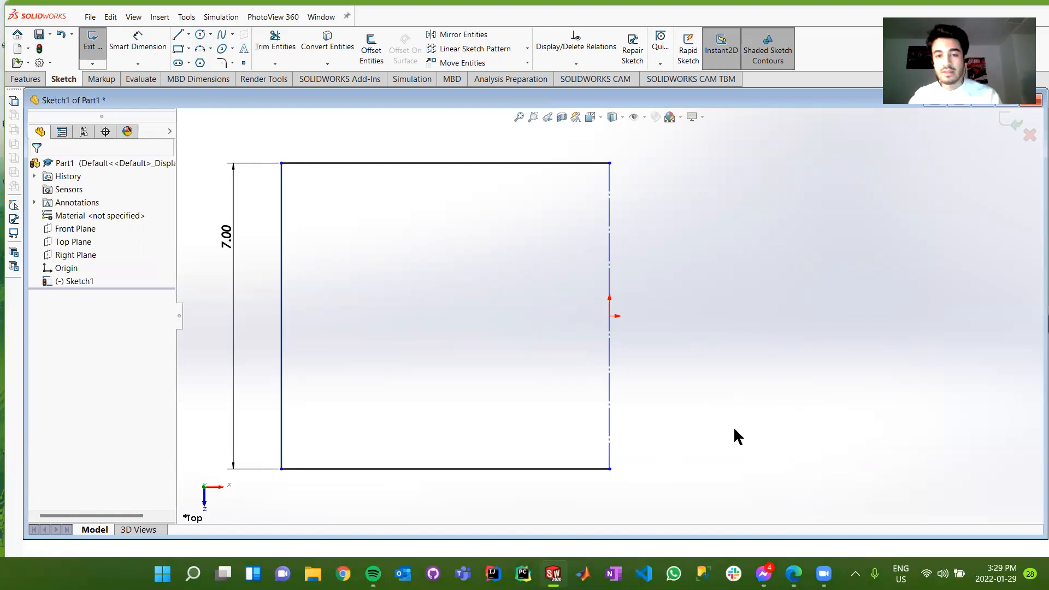
Try moving the vertical construction line to the right, away from the origin.
{"action": "left_click", "coordinate": [611, 383]}
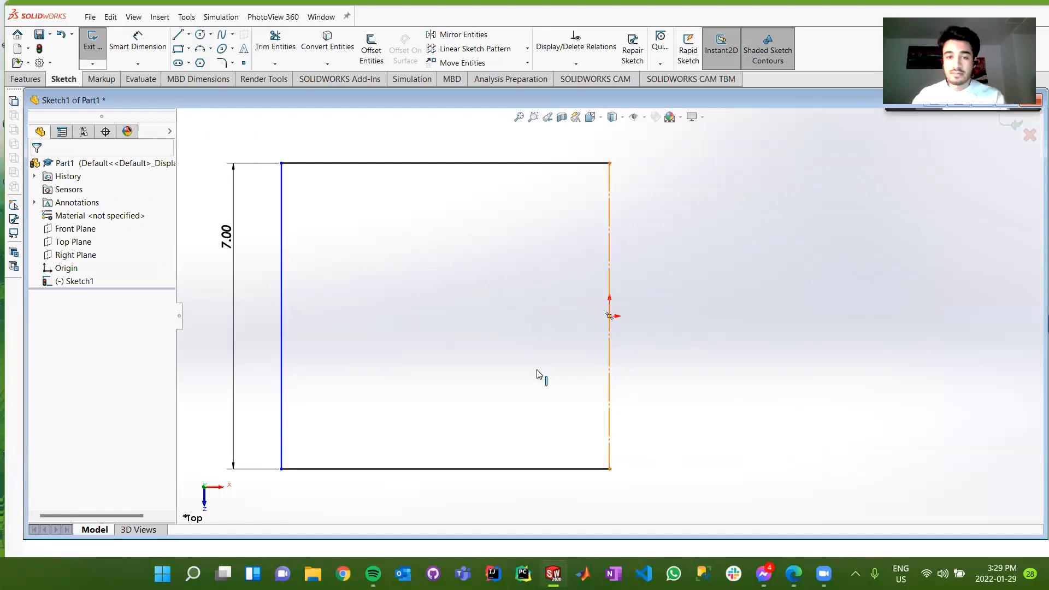
{"action": "left_click_drag", "start_coordinate": [609, 370], "coordinate": [752, 366]}
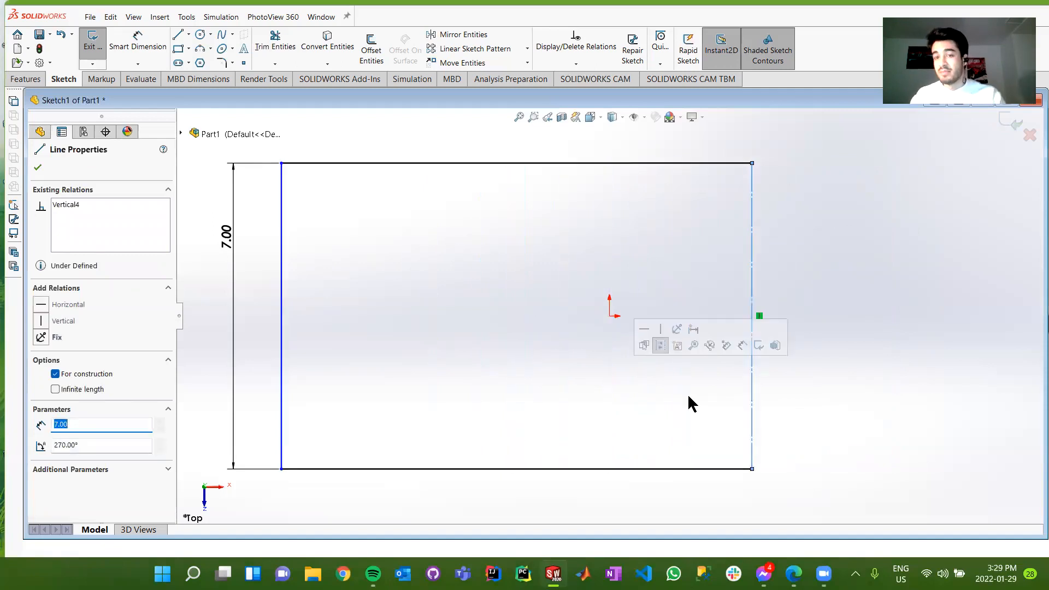
{"action": "left_click", "coordinate": [623, 400]}
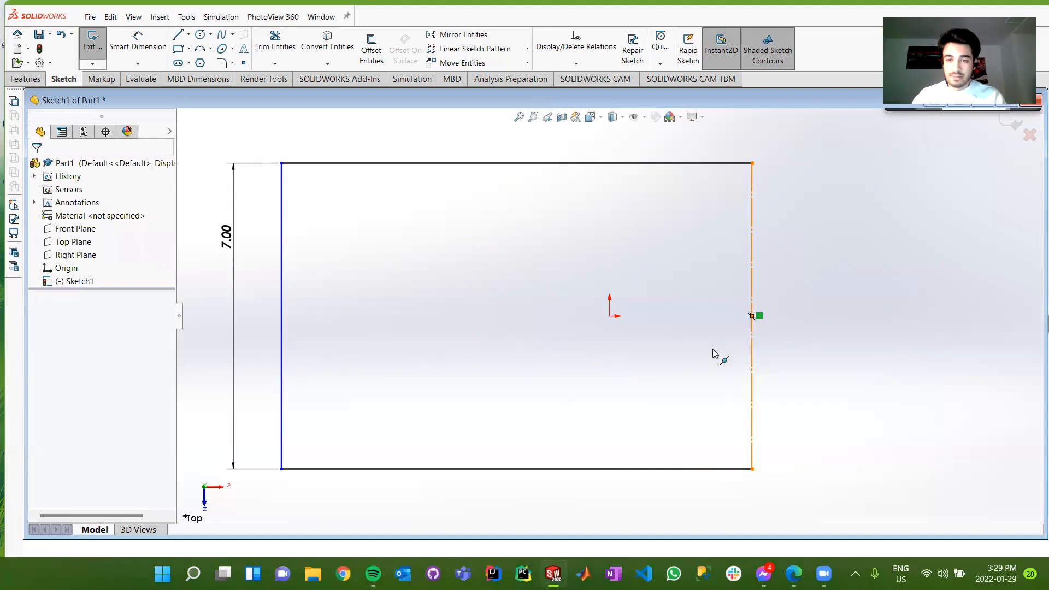
Add a Coincident relation between the construction line's midpoint and the origin.
{"action": "left_click", "coordinate": [751, 355]}
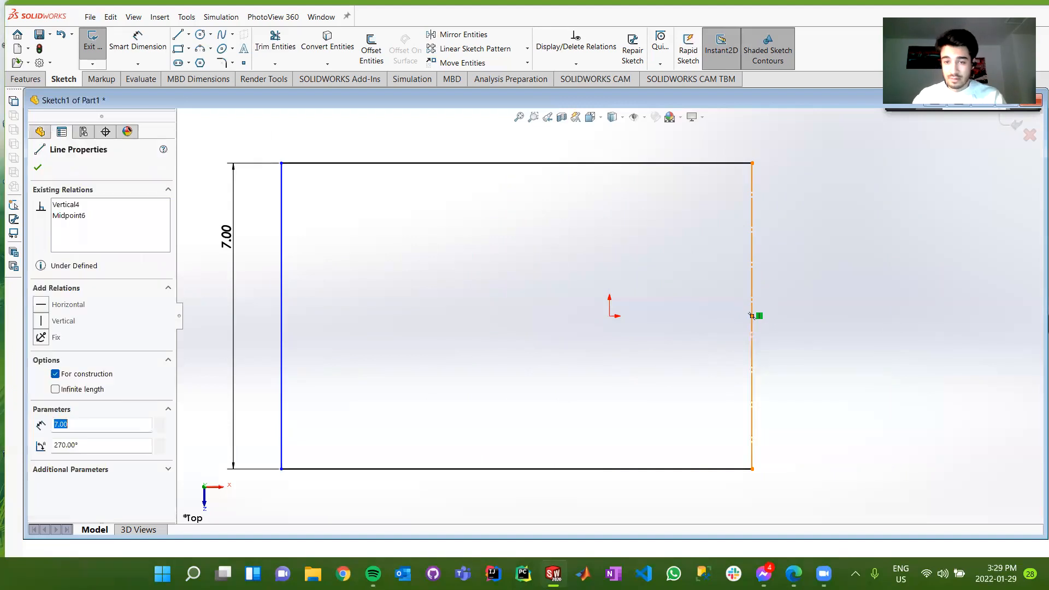
{"action": "left_click", "coordinate": [609, 317], "text": "ctrl"}
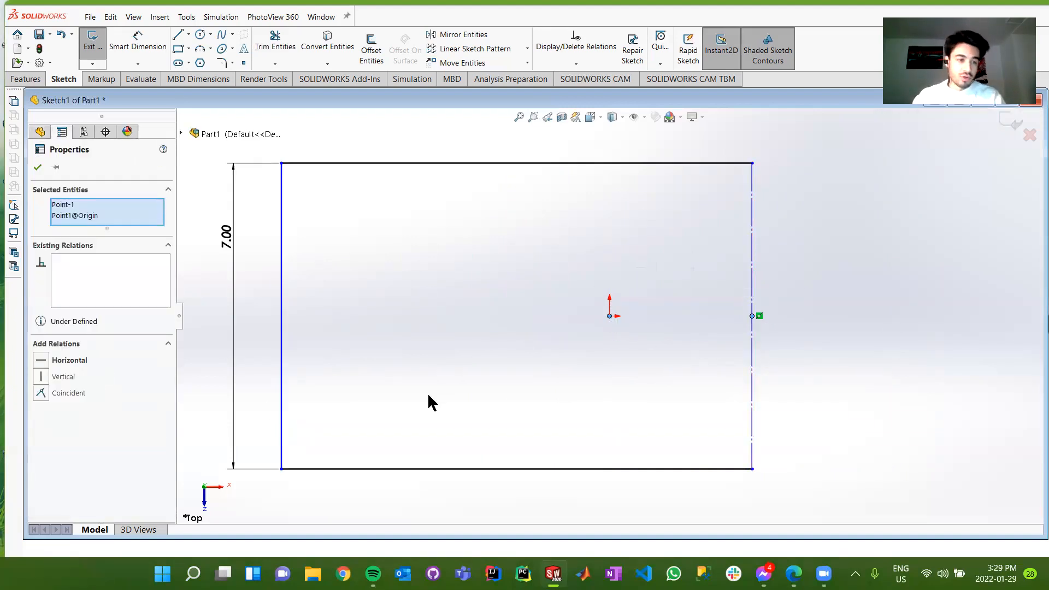
{"action": "left_click", "coordinate": [41, 392]}
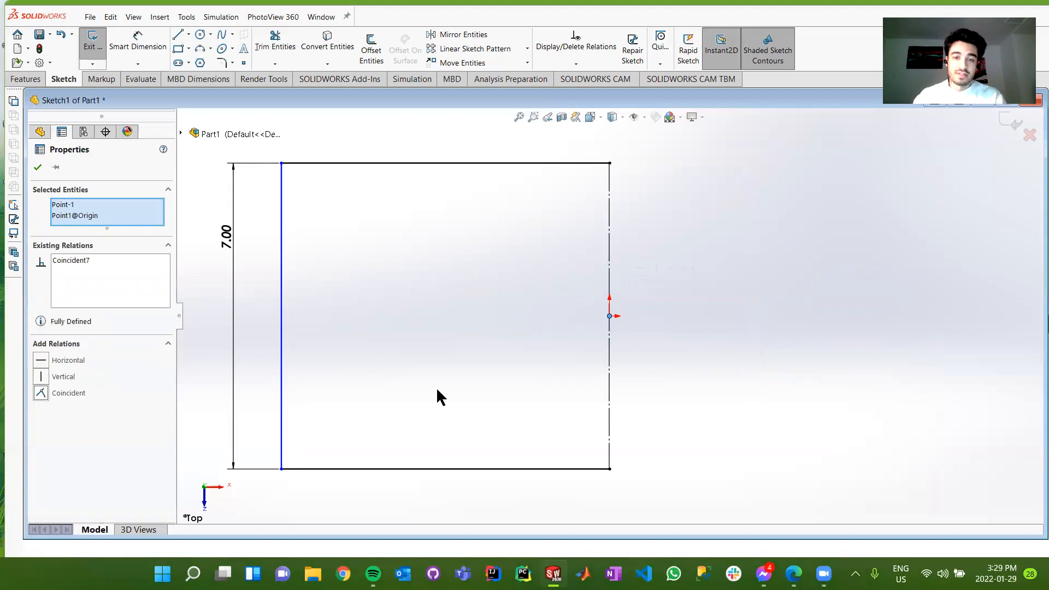
{"action": "left_click", "coordinate": [452, 393]}
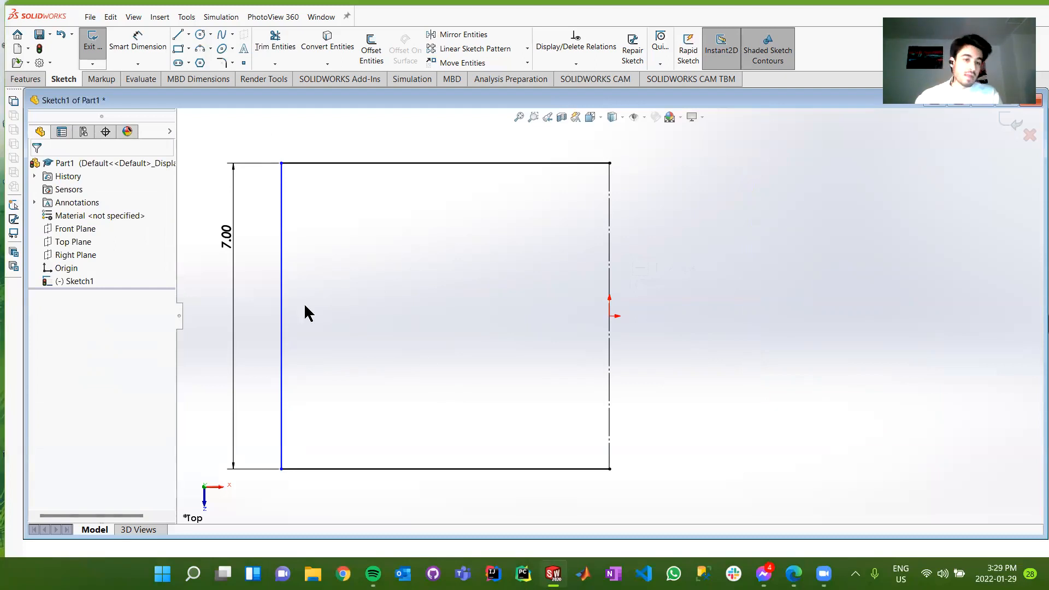
Add a horizontal Smart Dimension of 7.50 in between the left edge and the vertical construction line.
{"action": "left_click", "coordinate": [281, 314]}
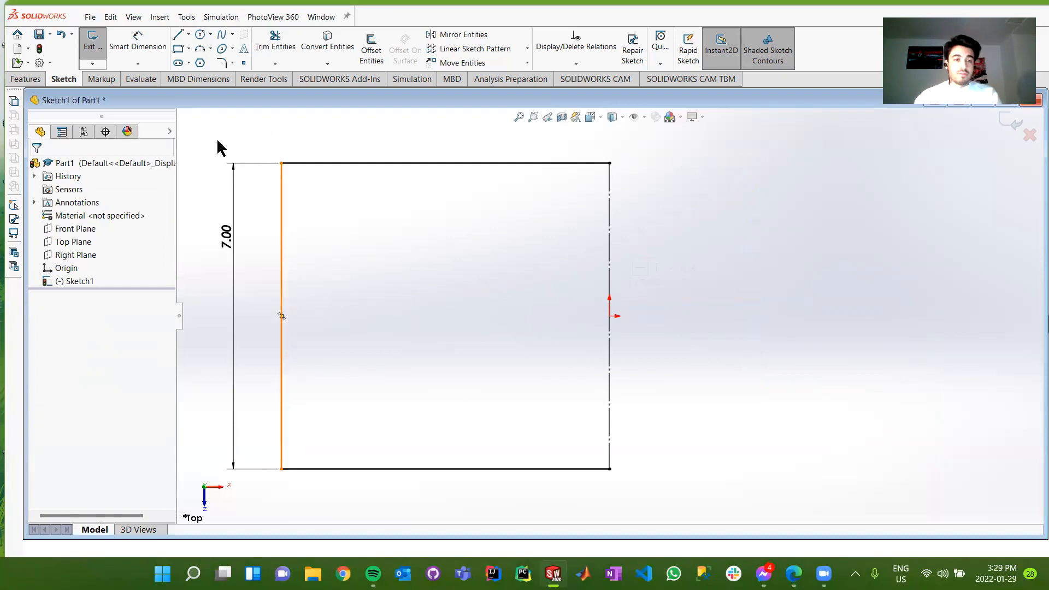
{"action": "left_click", "coordinate": [137, 43]}
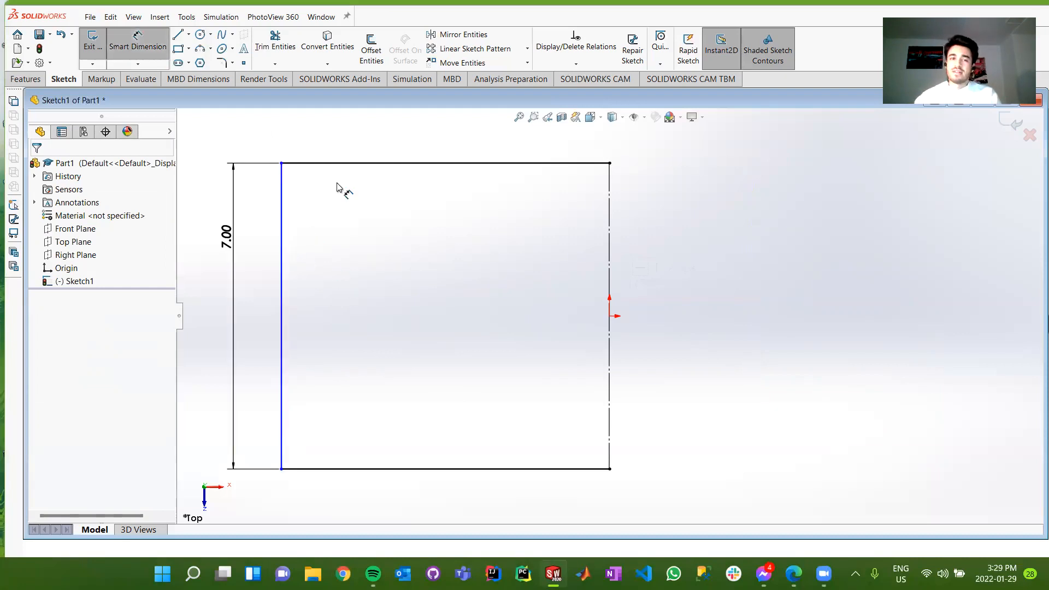
{"action": "left_click", "coordinate": [611, 206]}
{"action": "left_click", "coordinate": [612, 199]}
{"action": "left_click", "coordinate": [409, 142]}
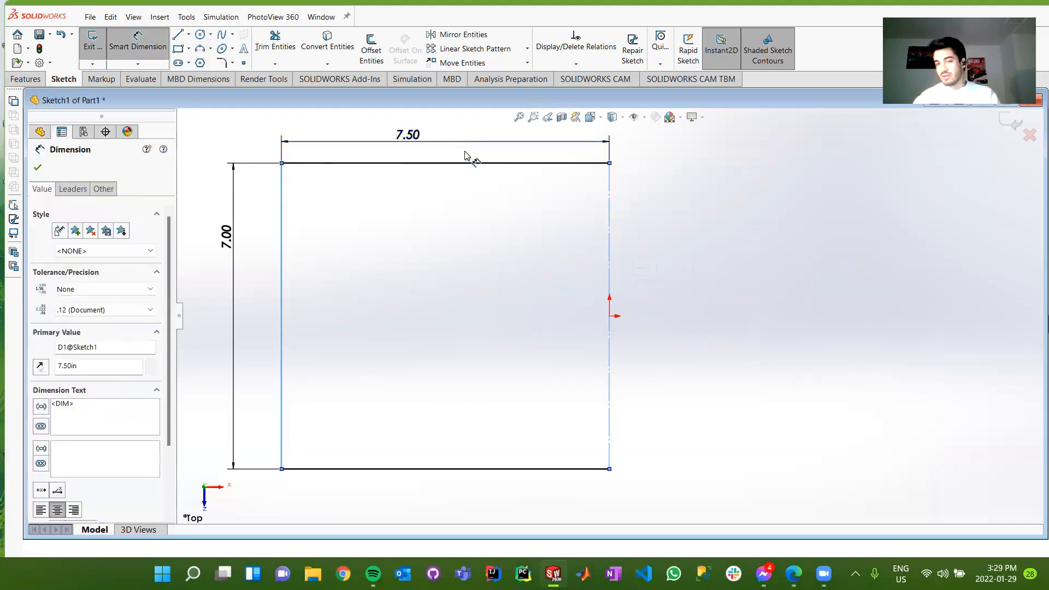
{"action": "left_click", "coordinate": [359, 127]}
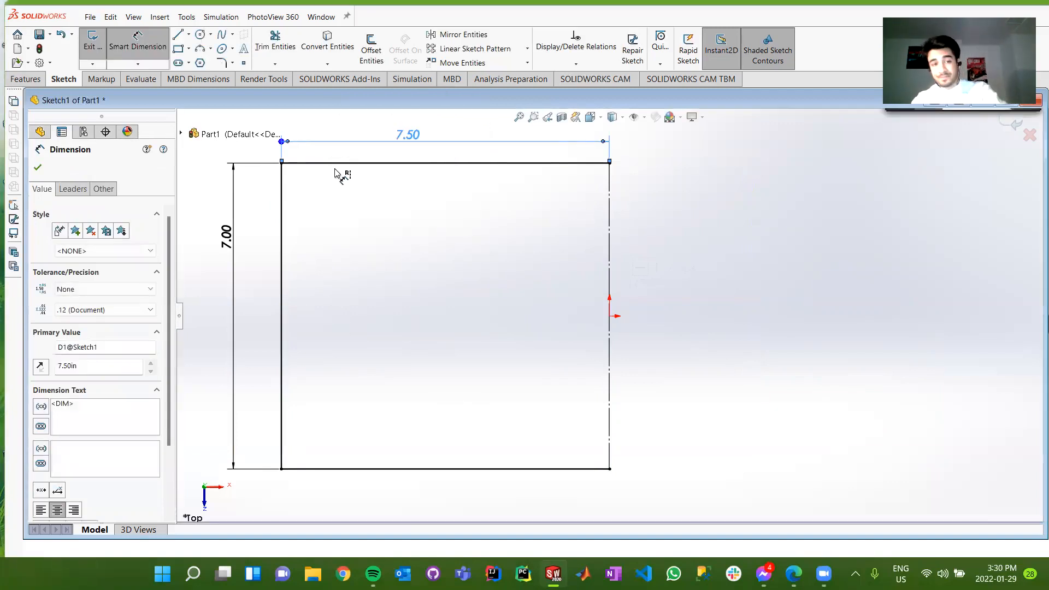
{"action": "key", "text": "XF86AudioMute"}
{"action": "key", "text": "Escape"}
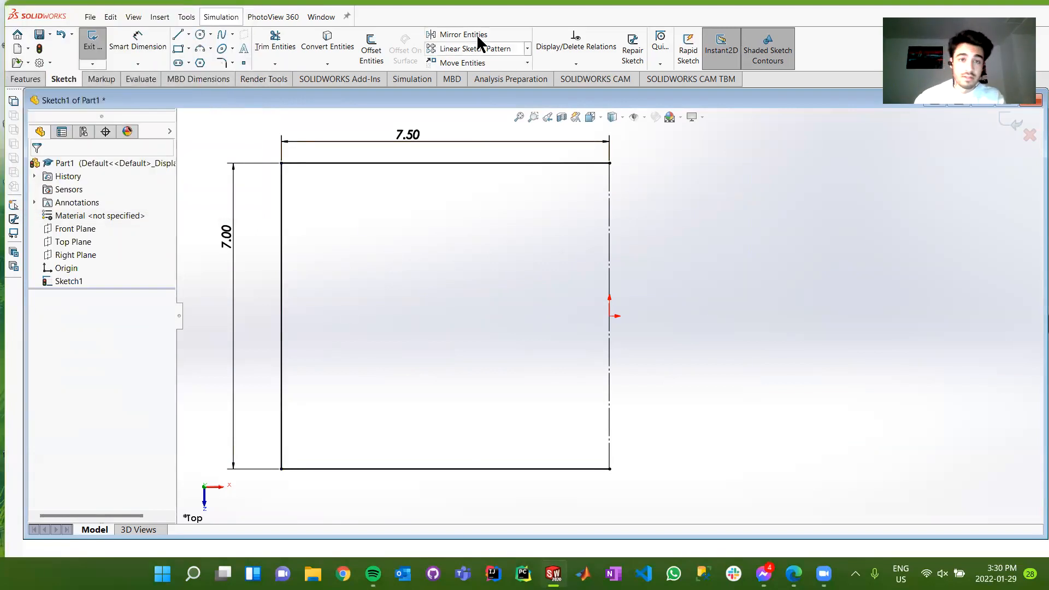
{"action": "left_click", "coordinate": [526, 33]}
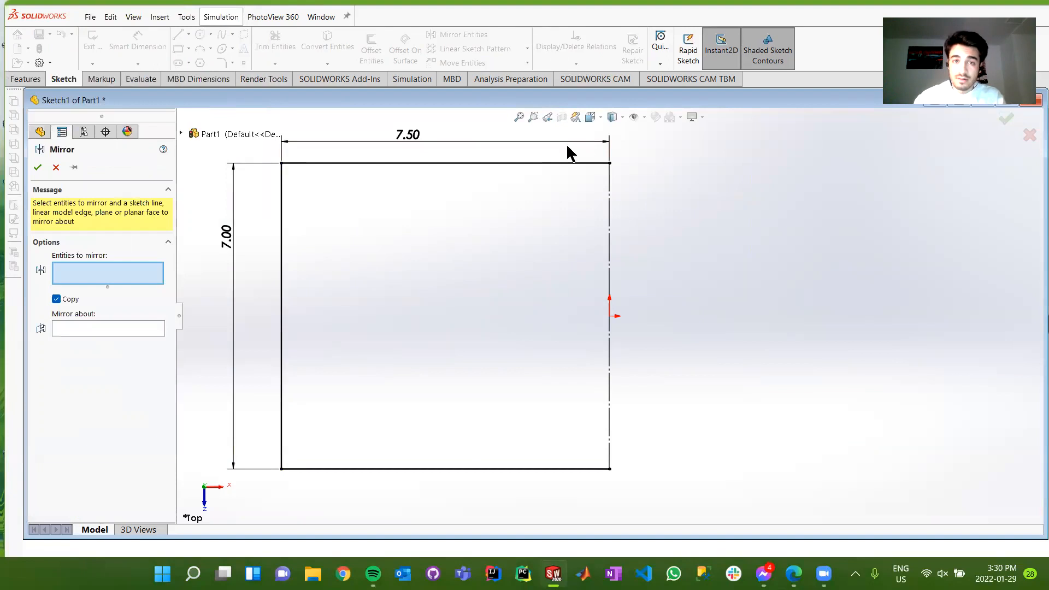
{"action": "left_click", "coordinate": [550, 164]}
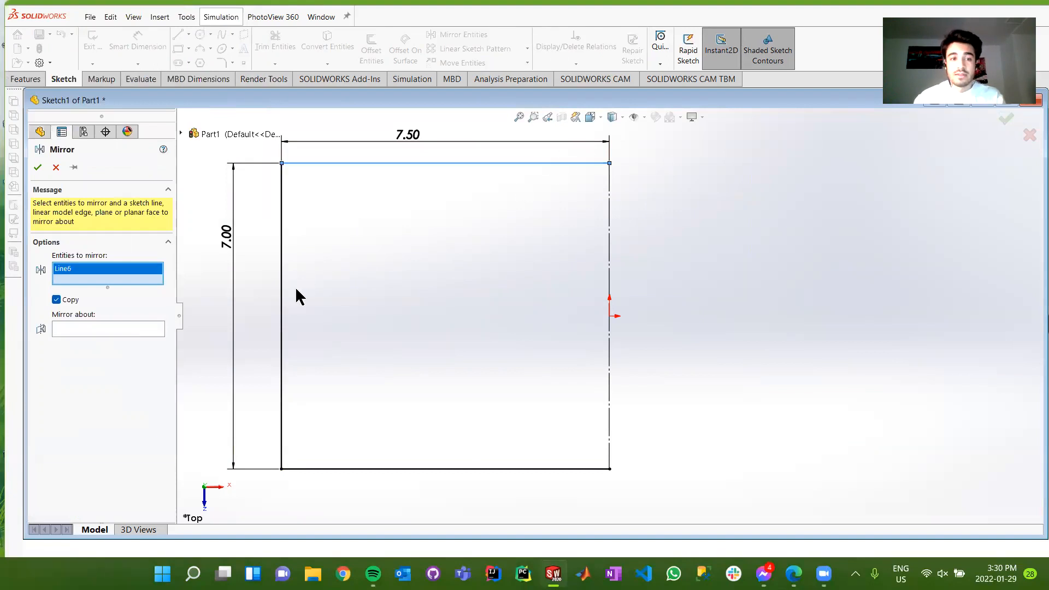
{"action": "left_click", "coordinate": [282, 298]}
{"action": "left_click", "coordinate": [371, 470]}
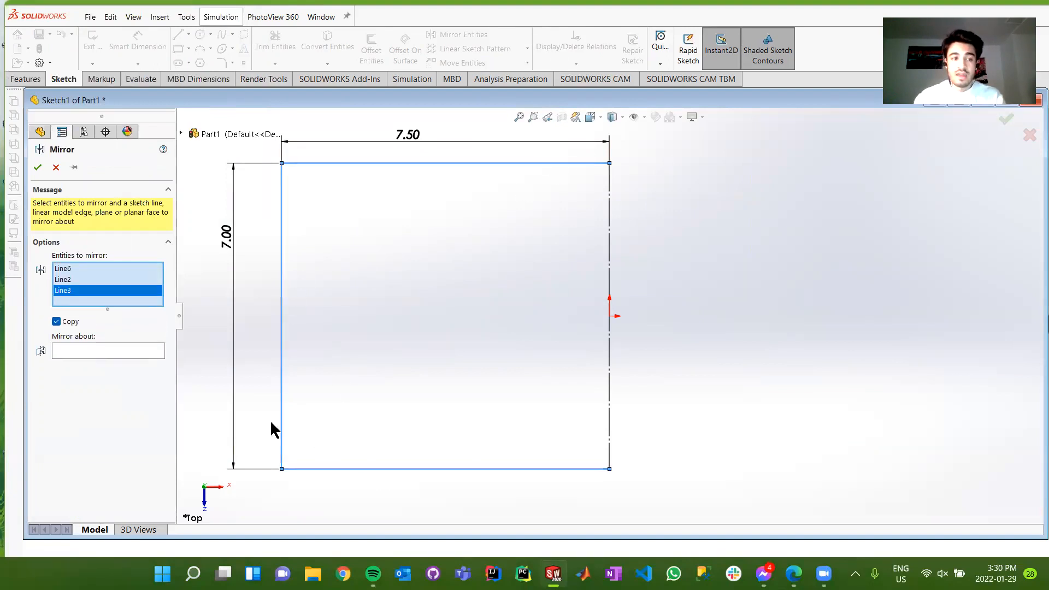
{"action": "left_click", "coordinate": [88, 351]}
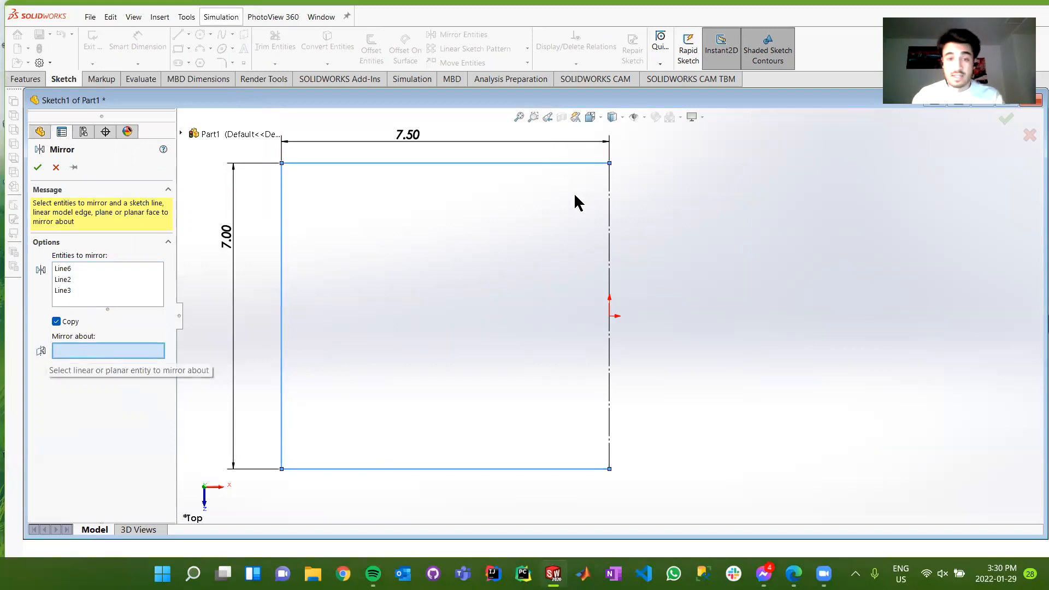
{"action": "left_click", "coordinate": [610, 241]}
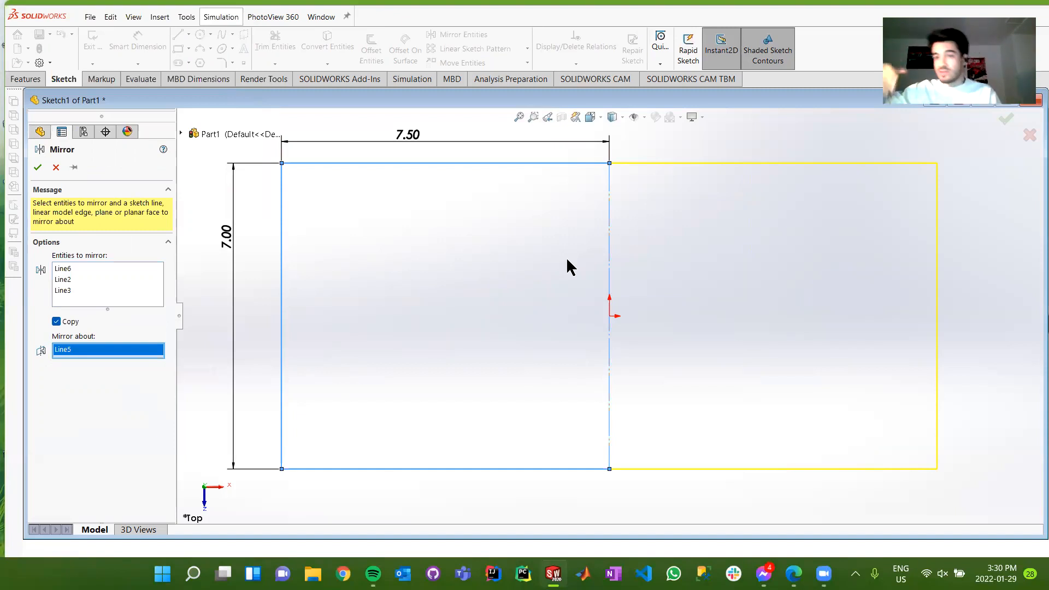
{"action": "left_click", "coordinate": [55, 168]}
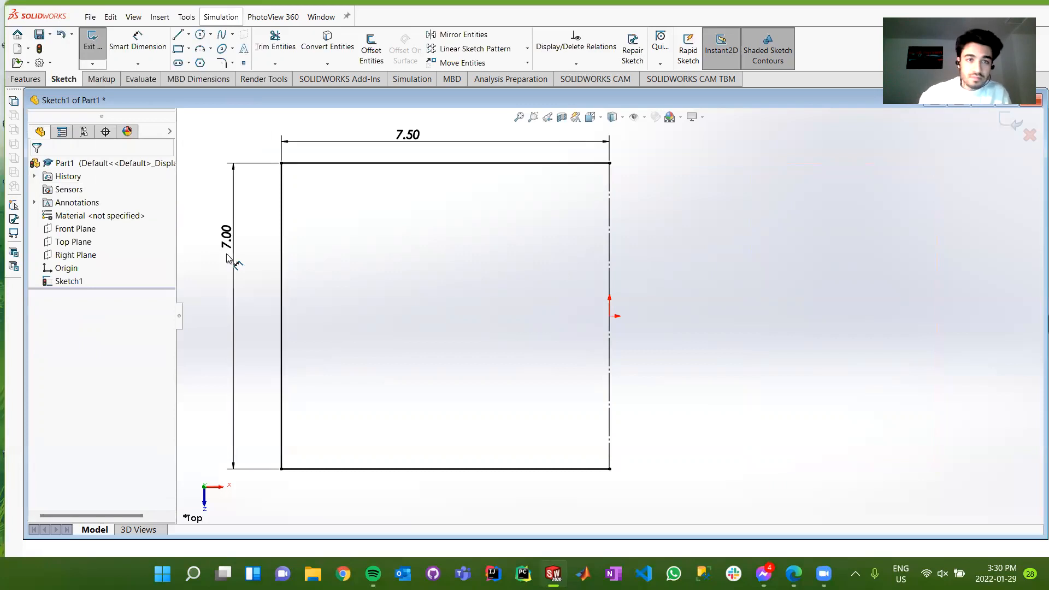
Add an equal-distance Sketch Chamfer of 2 in to the rectangle's top-left corner, accepting the loss of a sketch constraint.
{"action": "left_click", "coordinate": [232, 63]}
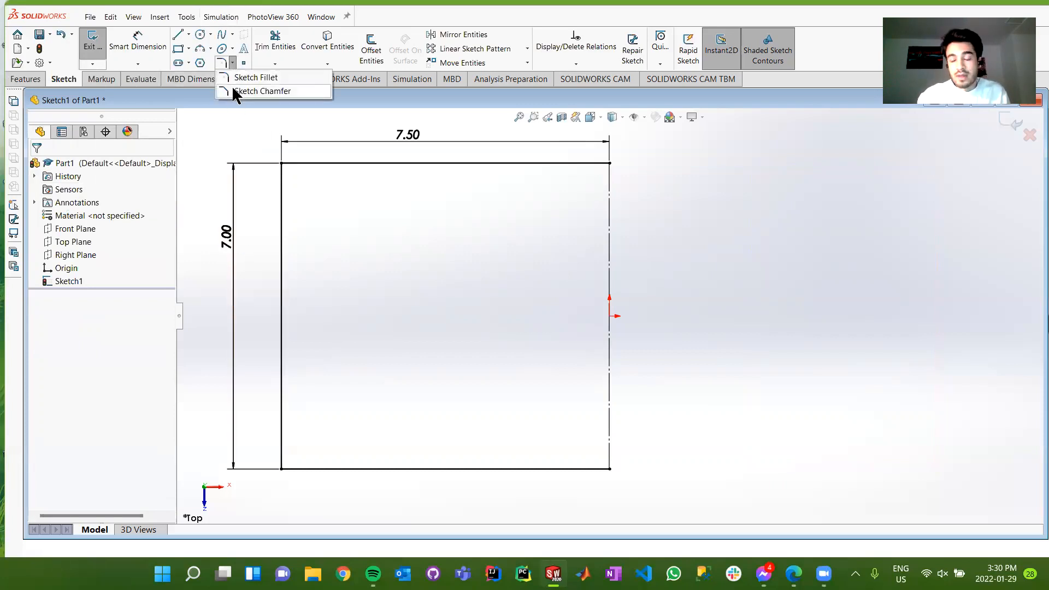
{"action": "left_click", "coordinate": [233, 87]}
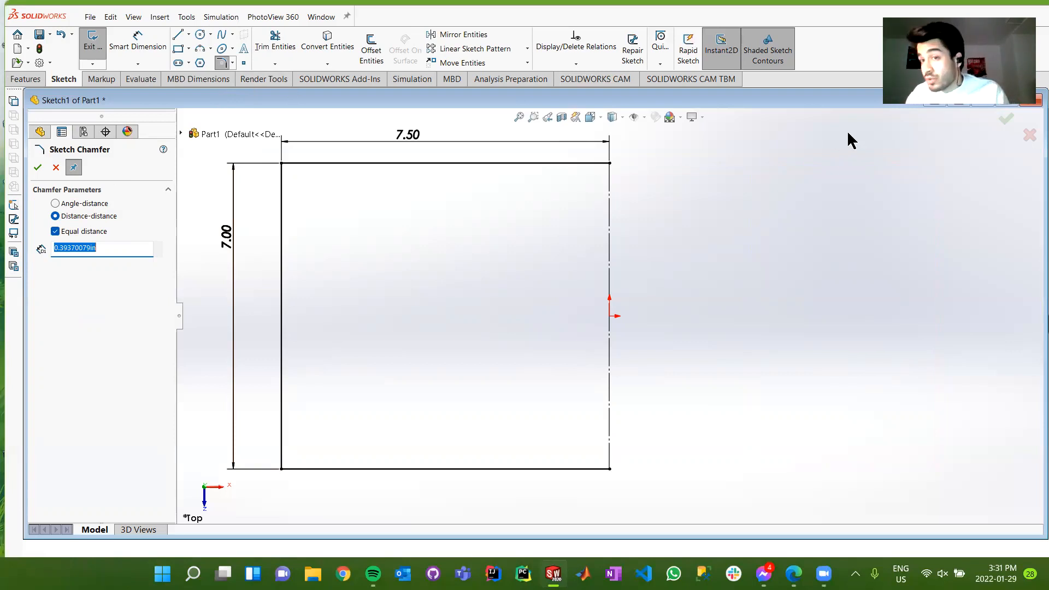
{"action": "type", "text": "2"}
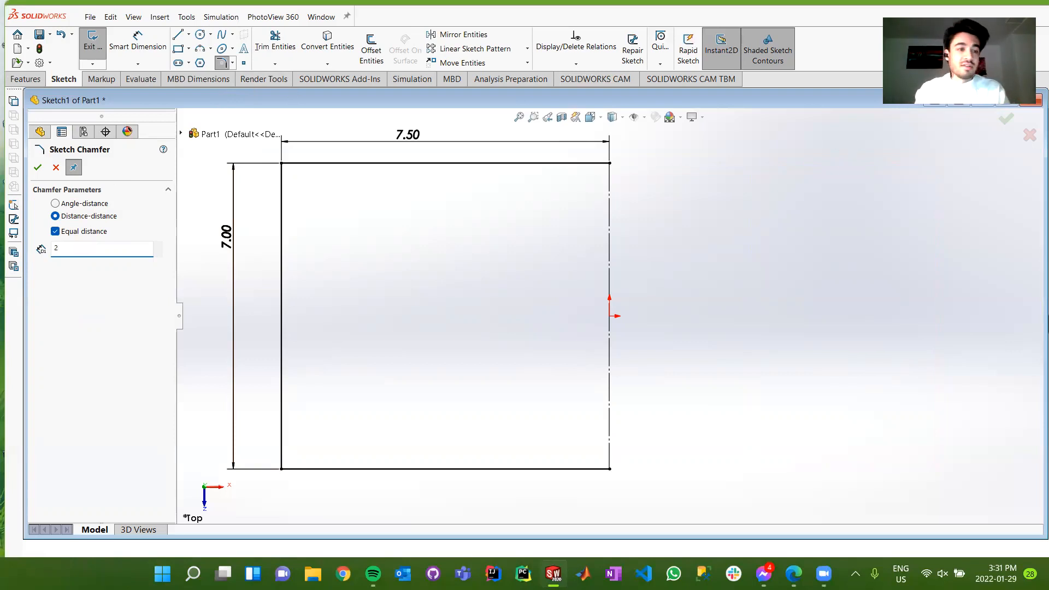
{"action": "key", "text": "Return"}
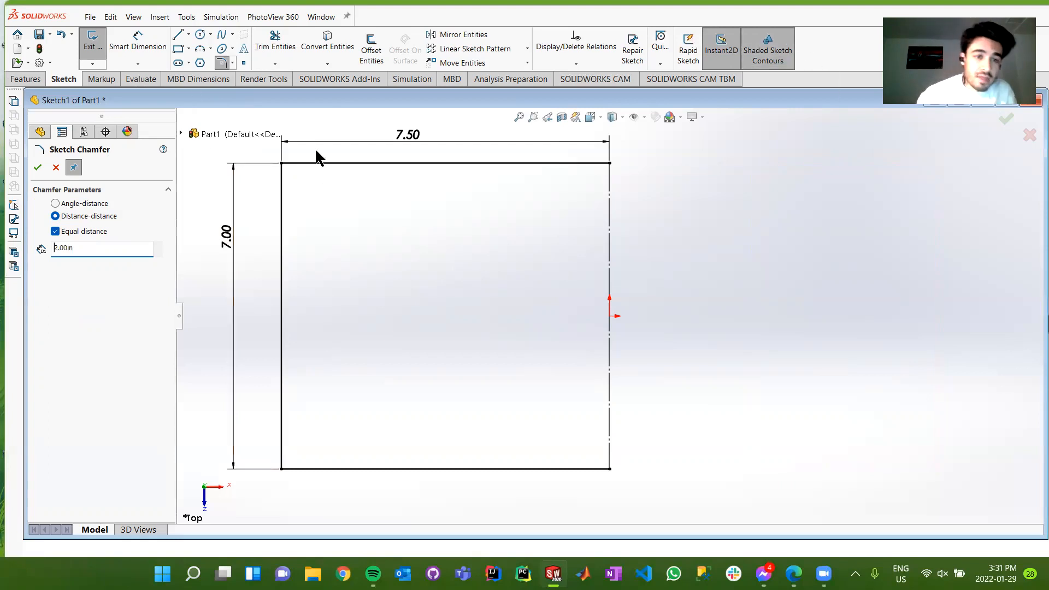
{"action": "left_click", "coordinate": [282, 163]}
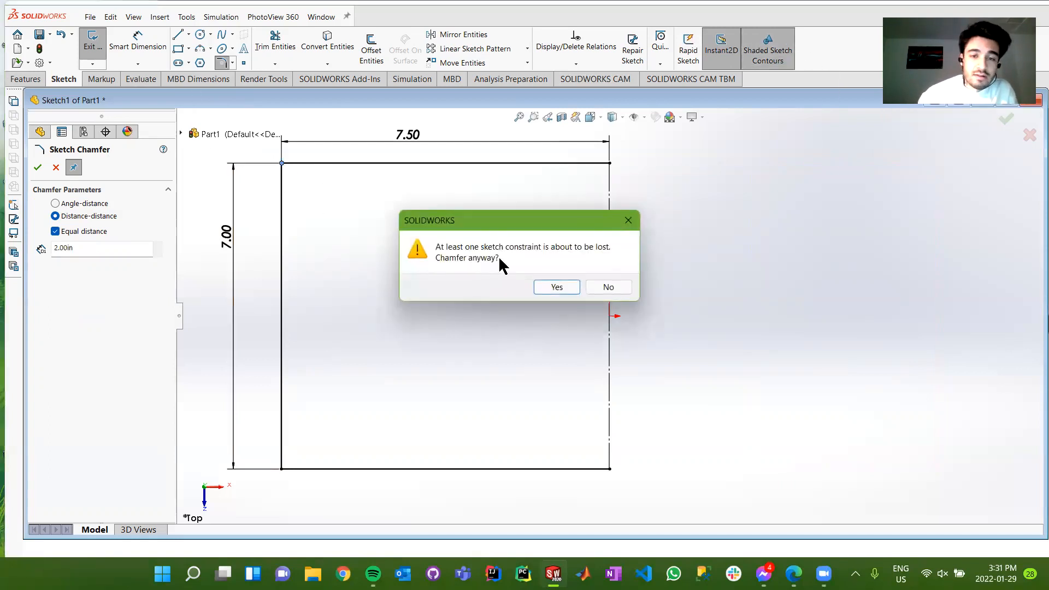
{"action": "left_click", "coordinate": [556, 288]}
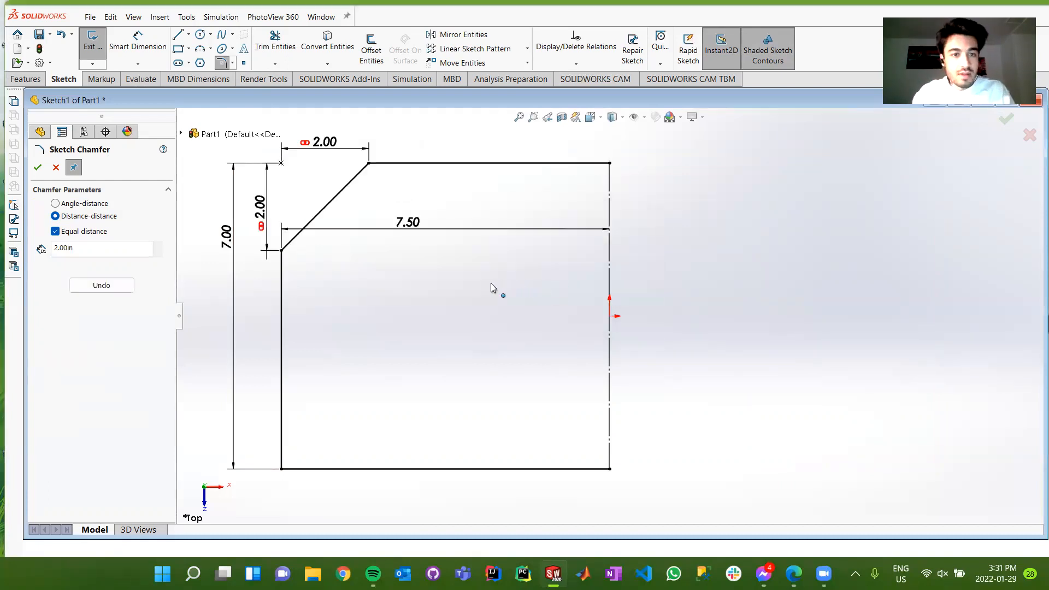
{"action": "key", "text": "Return"}
Move the 7.50 dimension above the chamfer's horizontal dimension.
{"action": "left_click_drag", "start_coordinate": [411, 223], "coordinate": [416, 115]}
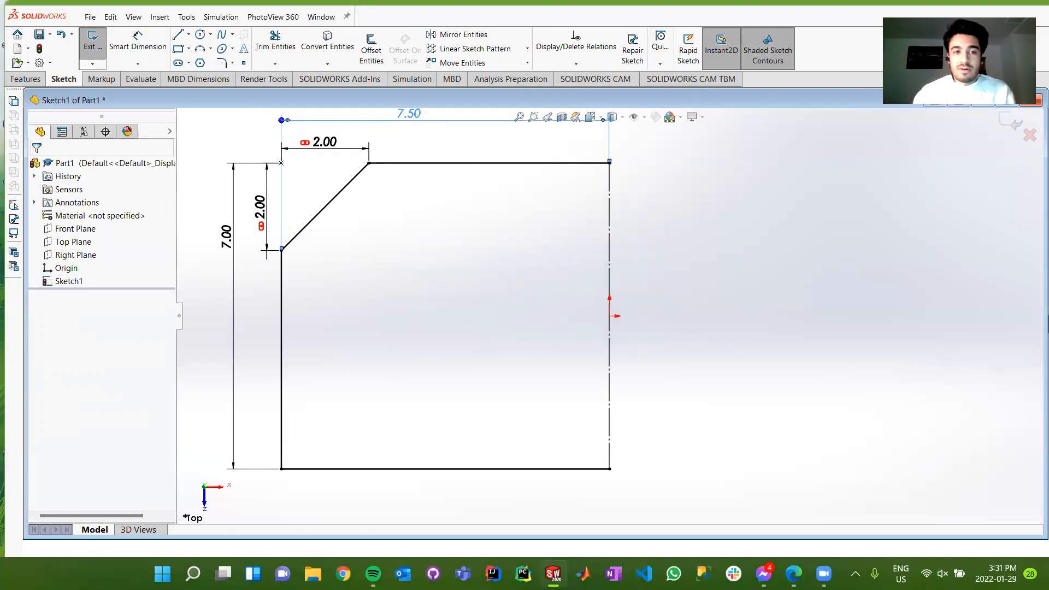
{"action": "left_click", "coordinate": [387, 211]}
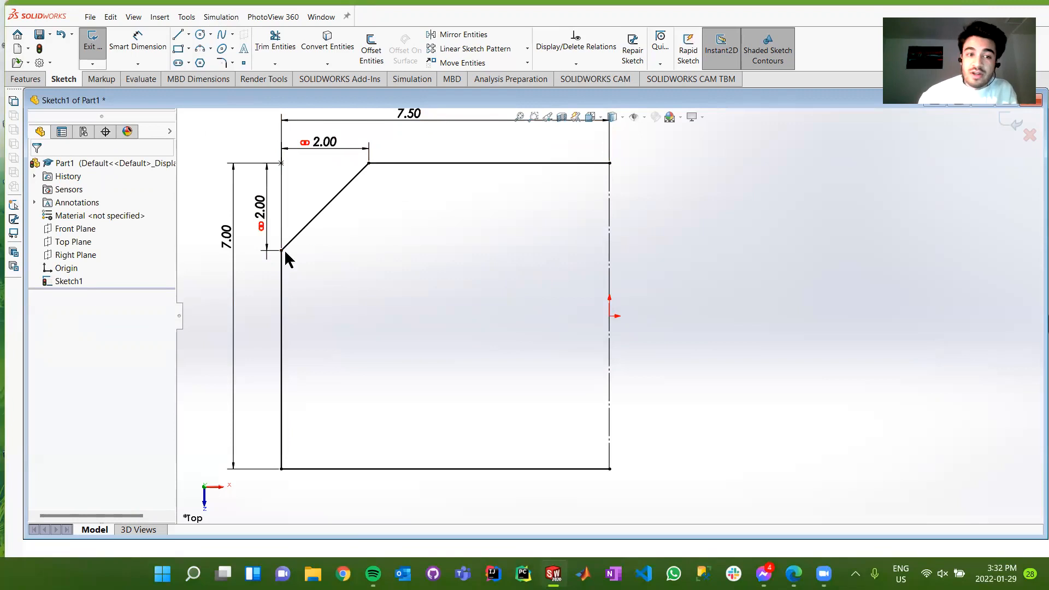
Inspect the chamfer line's properties and its two linked distance dimensions.
{"action": "left_click", "coordinate": [330, 205]}
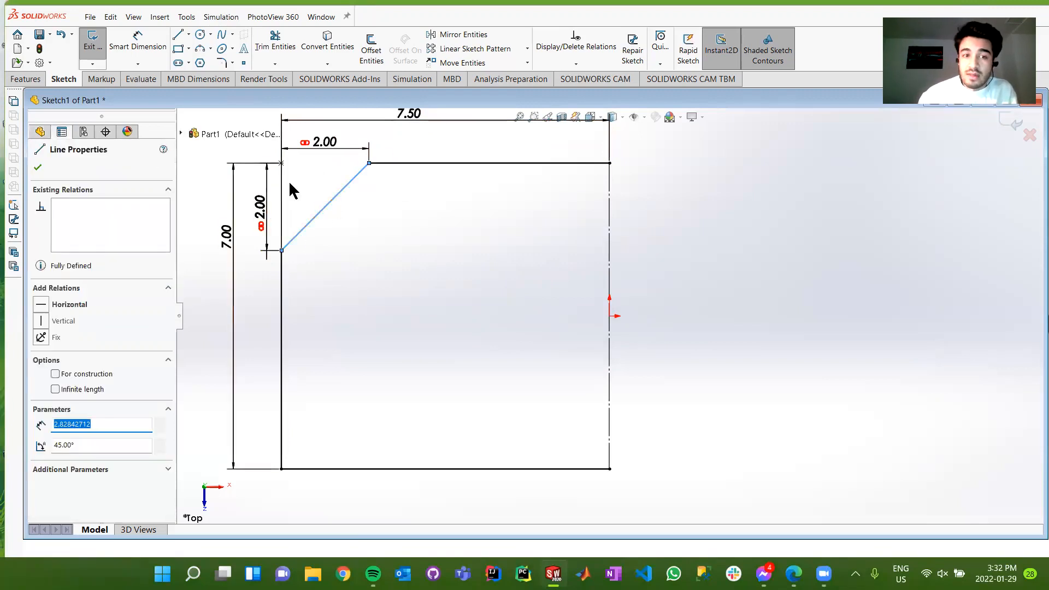
{"action": "left_click", "coordinate": [263, 305]}
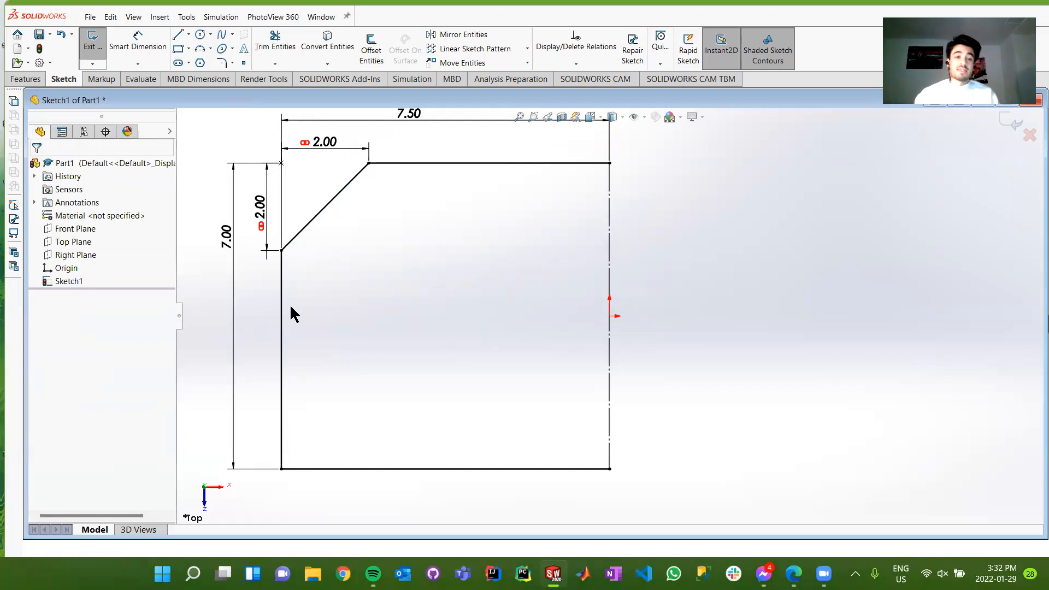
{"action": "left_click", "coordinate": [261, 216]}
{"action": "double_click", "coordinate": [327, 157]}
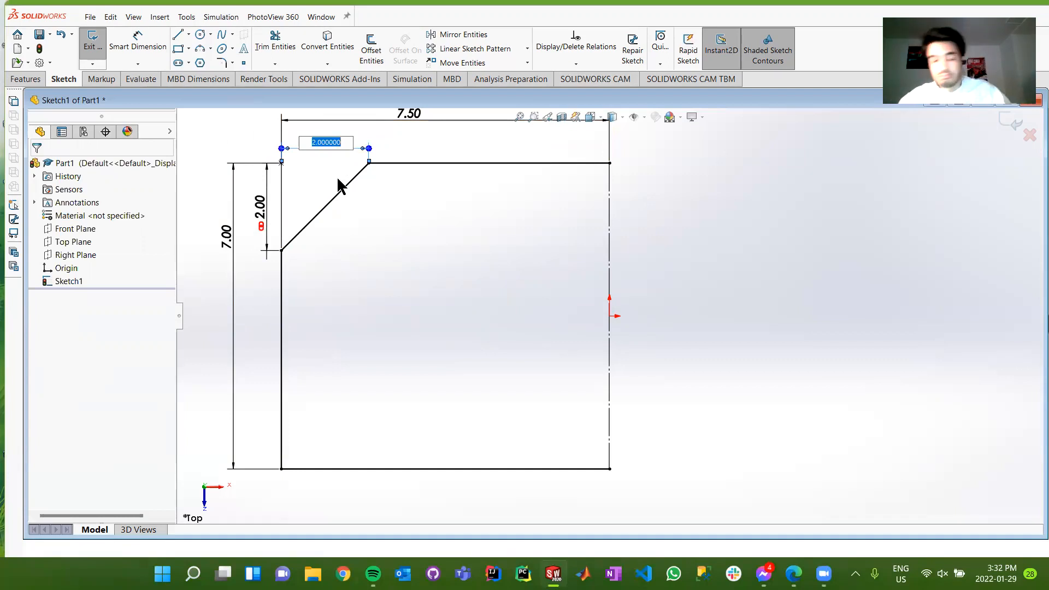
{"action": "left_click", "coordinate": [296, 182]}
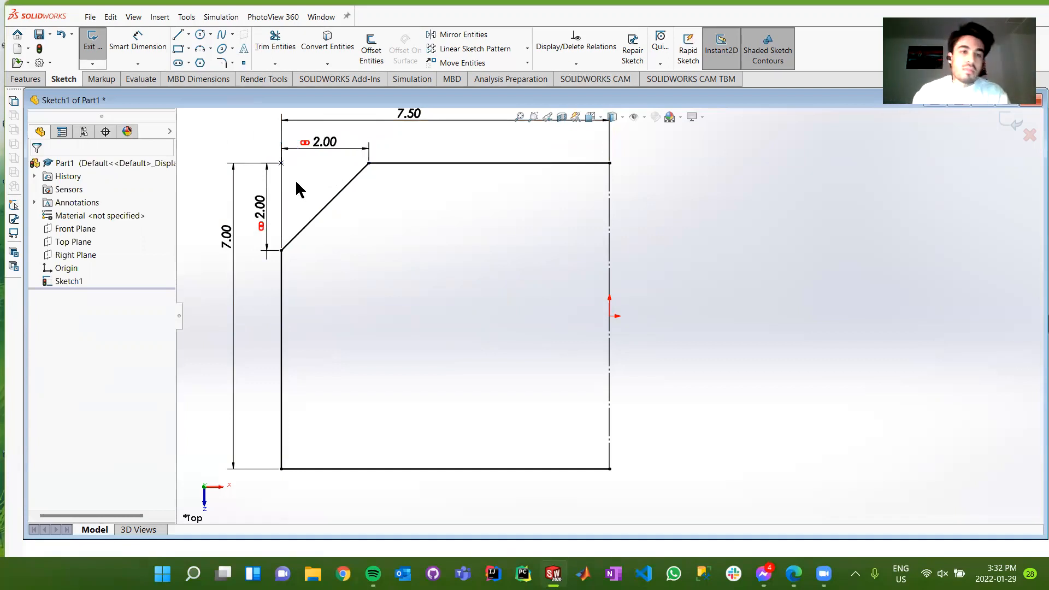
Draw a horizontal construction line about 8.16 in long from the origin past the left edge and trim off its overhang.
{"action": "left_click", "coordinate": [189, 35]}
{"action": "left_click", "coordinate": [195, 62]}
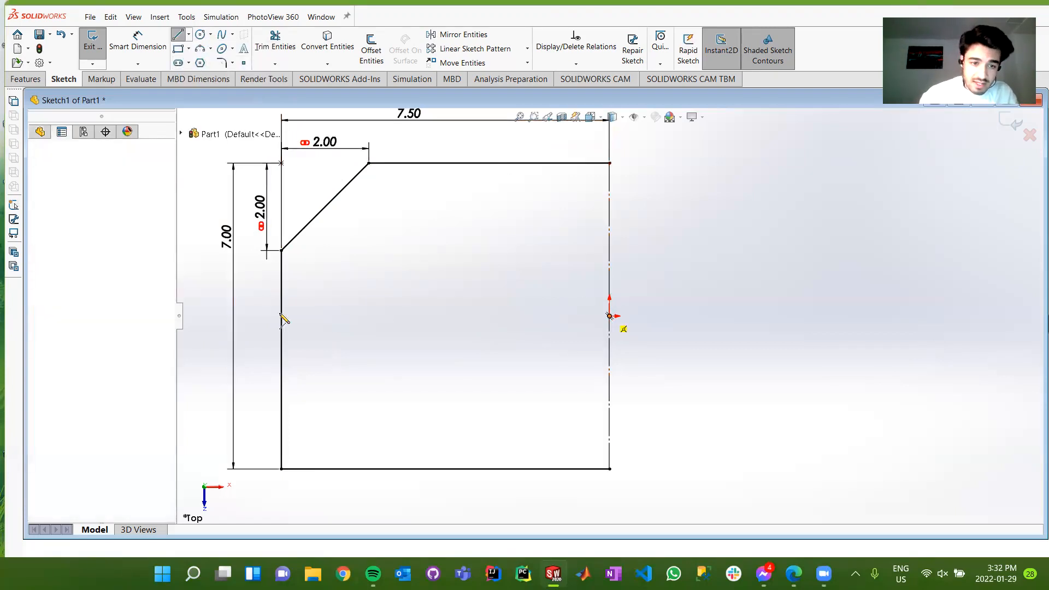
{"action": "left_click", "coordinate": [609, 316]}
{"action": "left_click", "coordinate": [253, 316]}
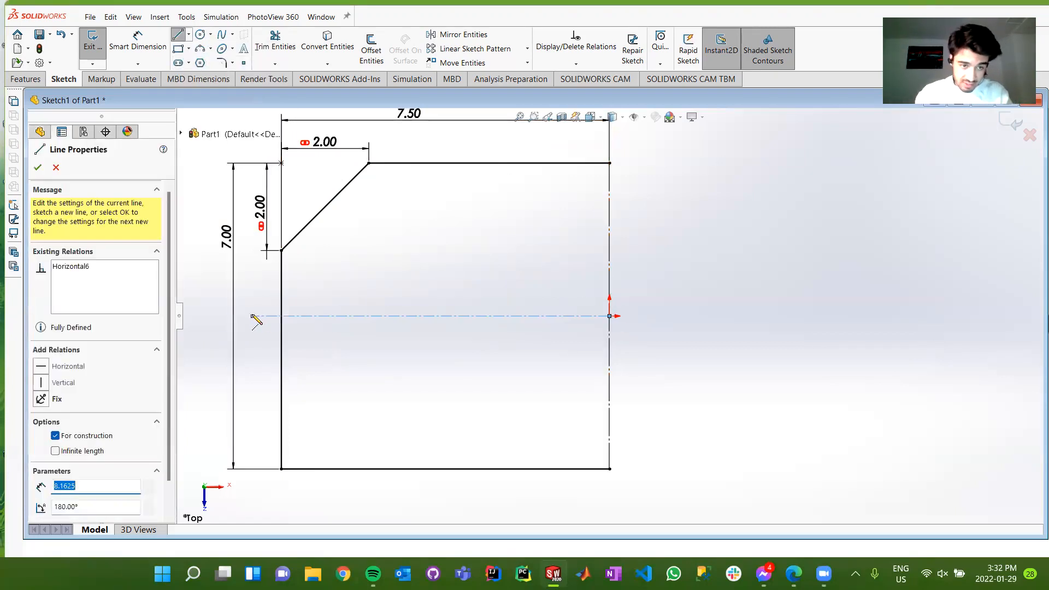
{"action": "key", "text": "Escape"}
{"action": "key", "text": "Escape"}
{"action": "left_click", "coordinate": [273, 40]}
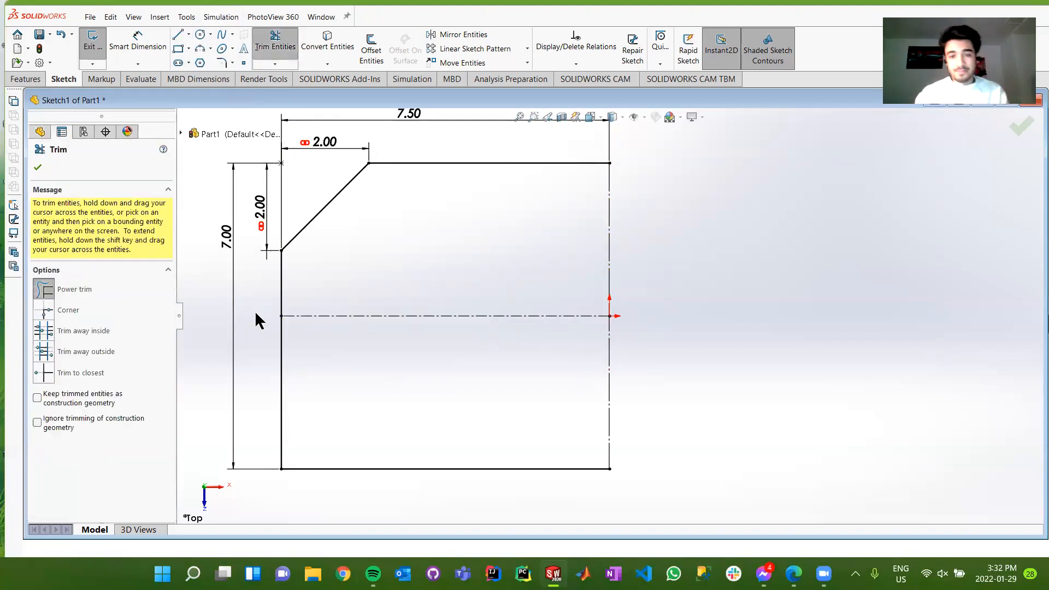
{"action": "key", "text": "Escape"}
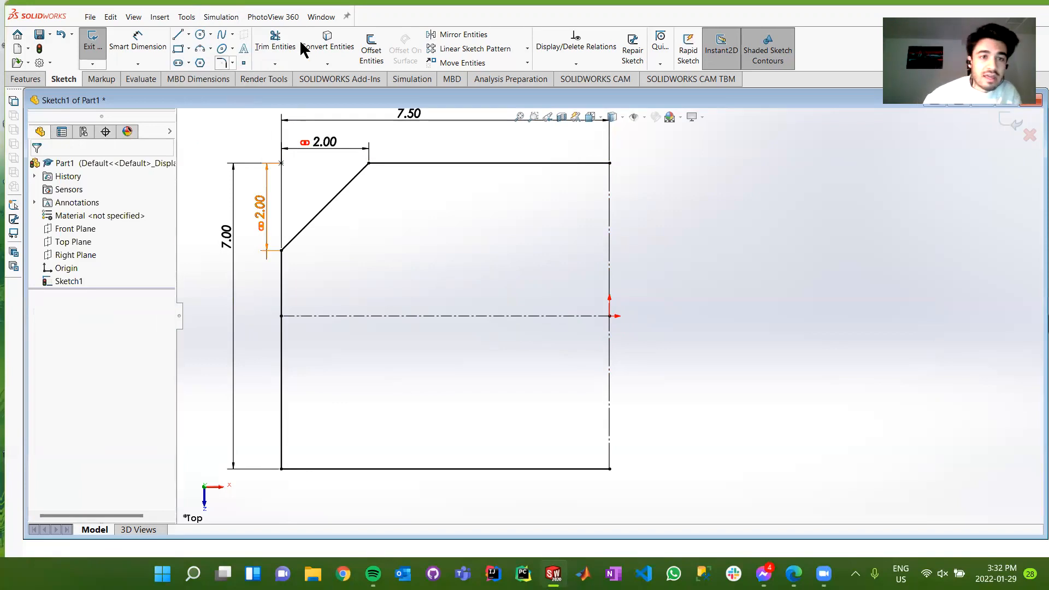
Mirror the chamfer line about the horizontal construction line with Mirror Entities.
{"action": "left_click", "coordinate": [473, 37]}
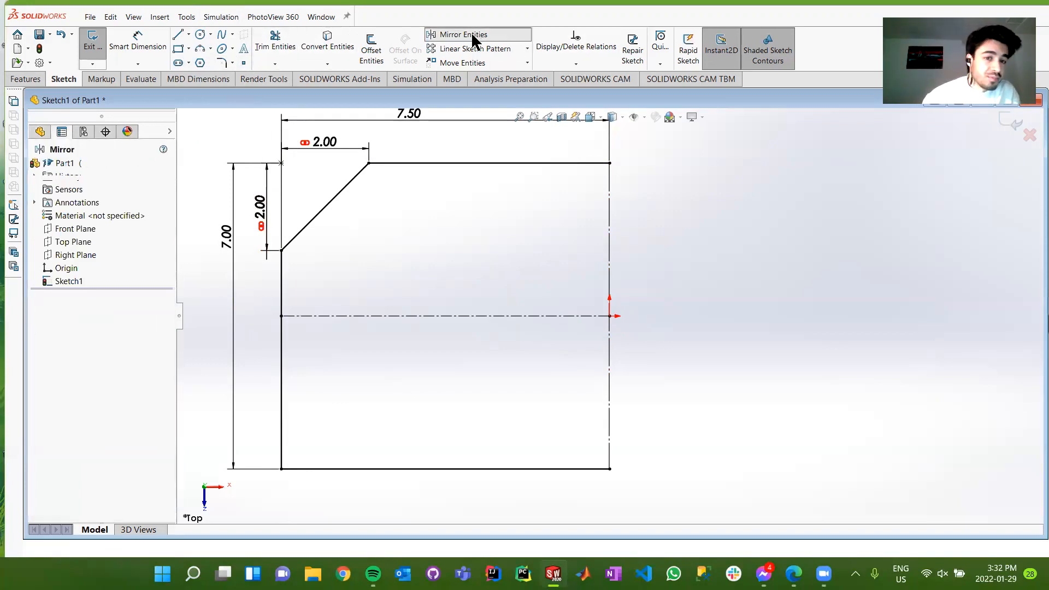
{"action": "left_click", "coordinate": [336, 196]}
{"action": "left_click", "coordinate": [154, 329]}
{"action": "left_click", "coordinate": [406, 315]}
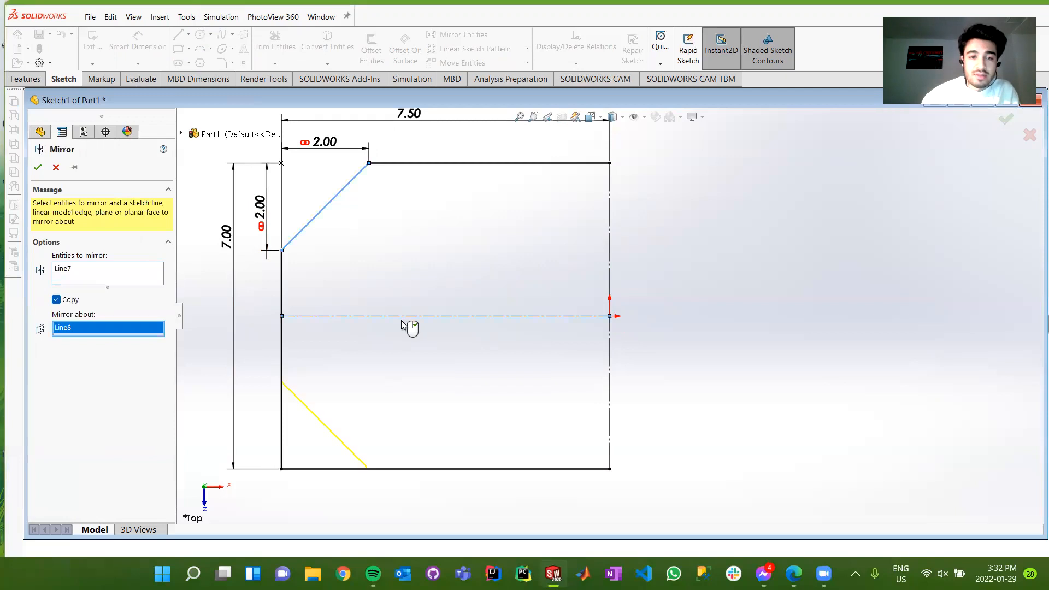
{"action": "left_click", "coordinate": [38, 167]}
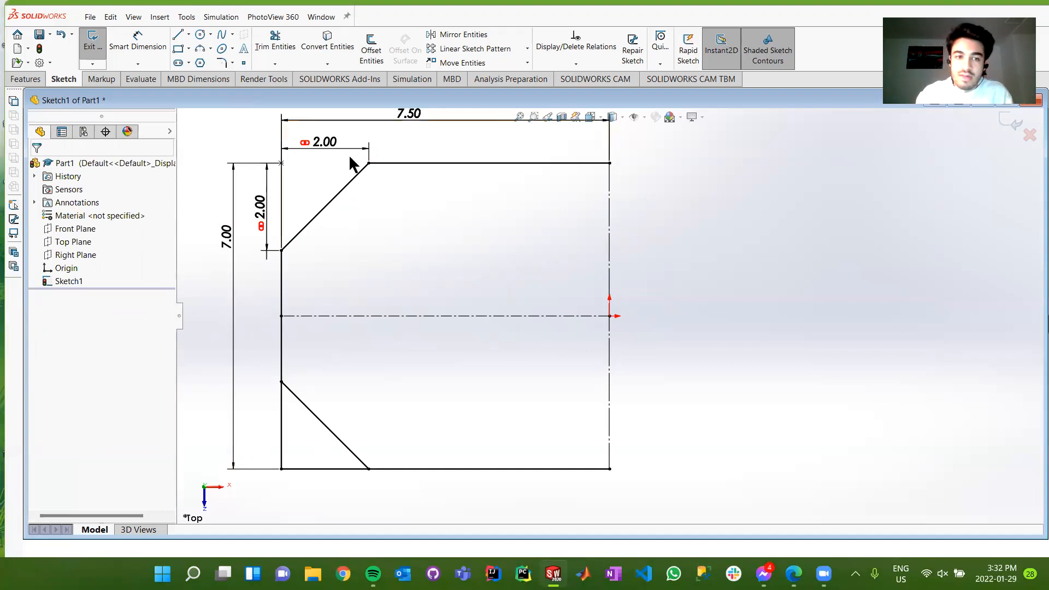
Power trim the left and bottom edge portions outside the mirrored chamfer line at the bottom-left corner.
{"action": "left_click", "coordinate": [275, 43]}
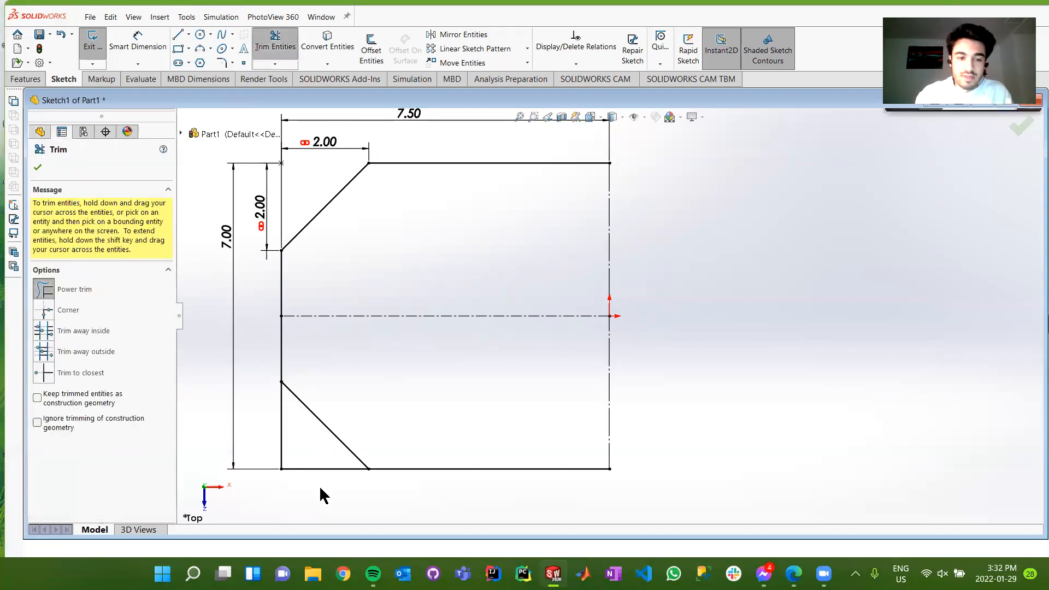
{"action": "mouse_move", "coordinate": [316, 480]}
{"action": "left_mouse_down"}
{"action": "mouse_move", "coordinate": [276, 428]}
{"action": "mouse_move", "coordinate": [285, 522]}
{"action": "left_mouse_up"}
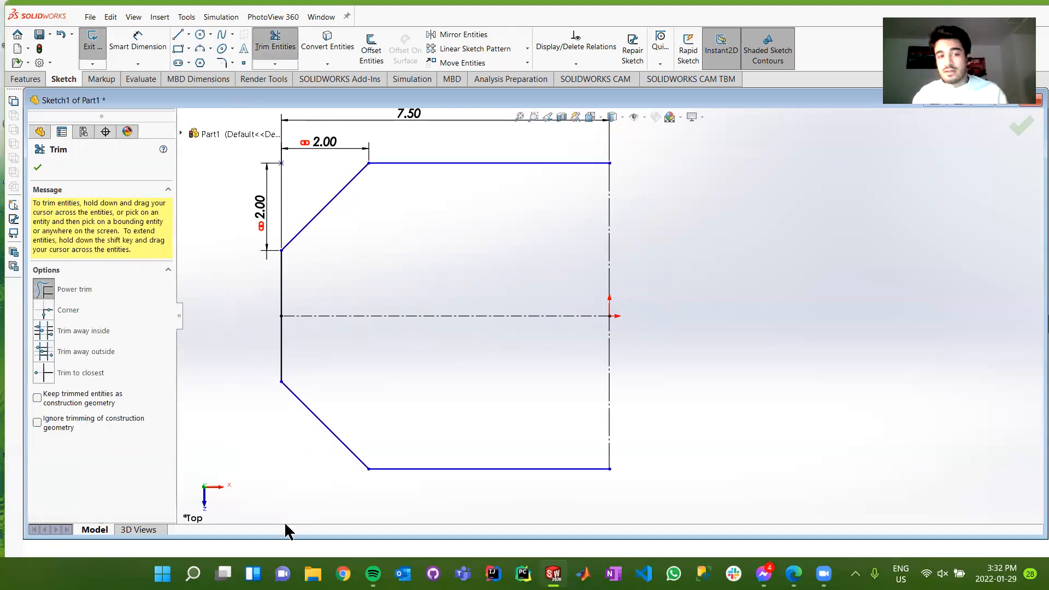
{"action": "key", "text": "Escape"}
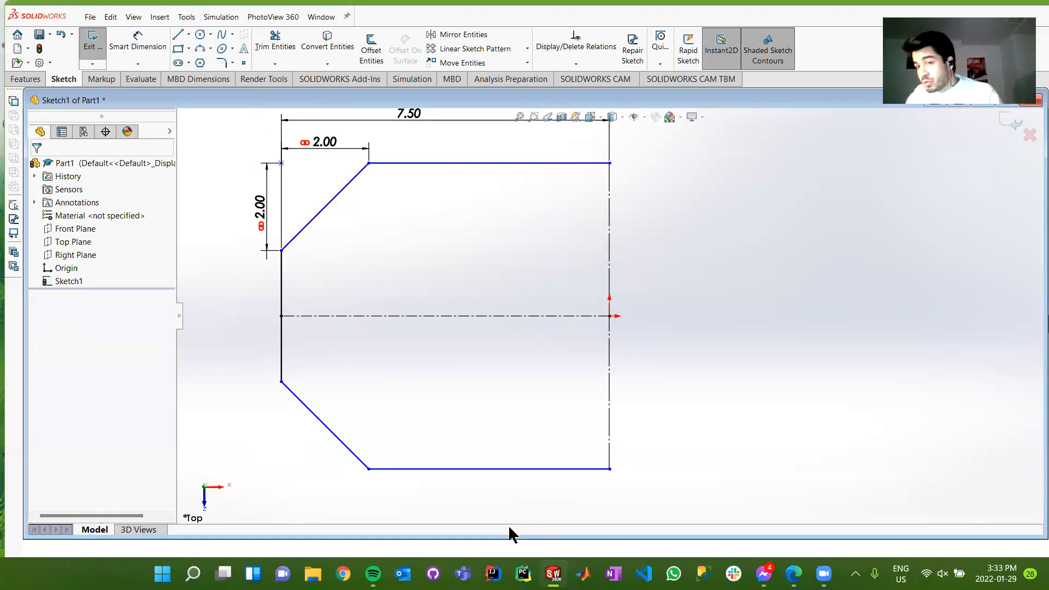
Undo the corner trim, the mirrored chamfer line, the horizontal construction line and the move of the 7.50 dimension.
{"action": "key", "text": "ctrl+z"}
{"action": "key", "text": "ctrl+z"}
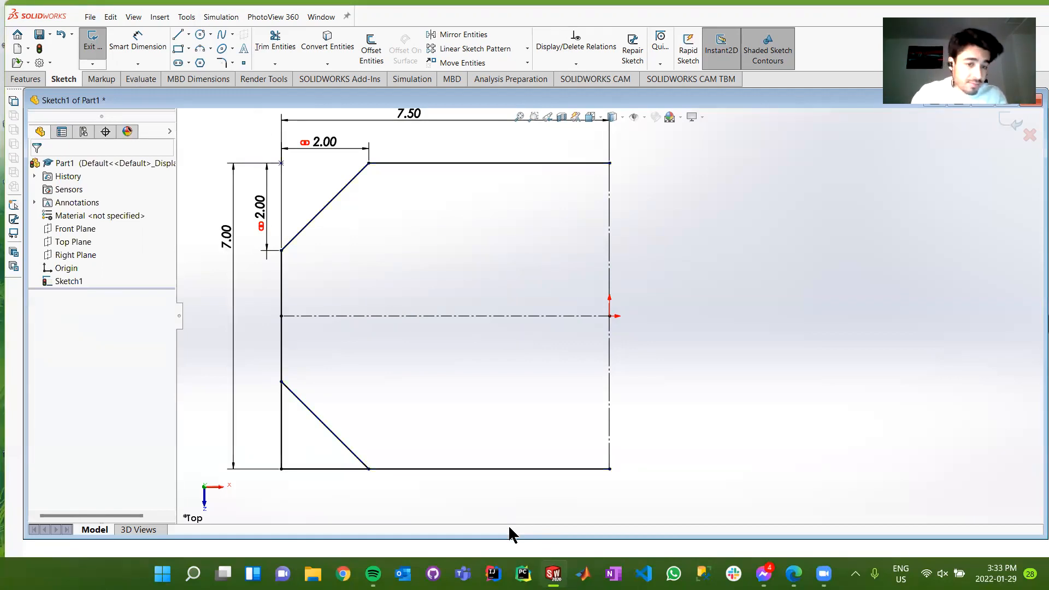
{"action": "key", "text": "ctrl+z"}
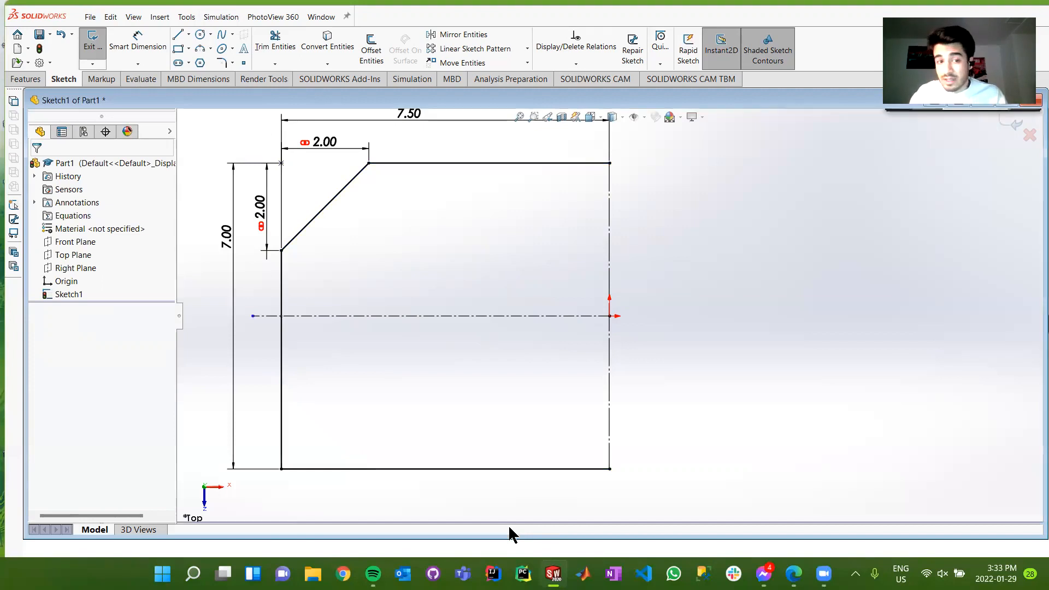
{"action": "key", "text": "ctrl+z"}
{"action": "key", "text": "ctrl+z"}
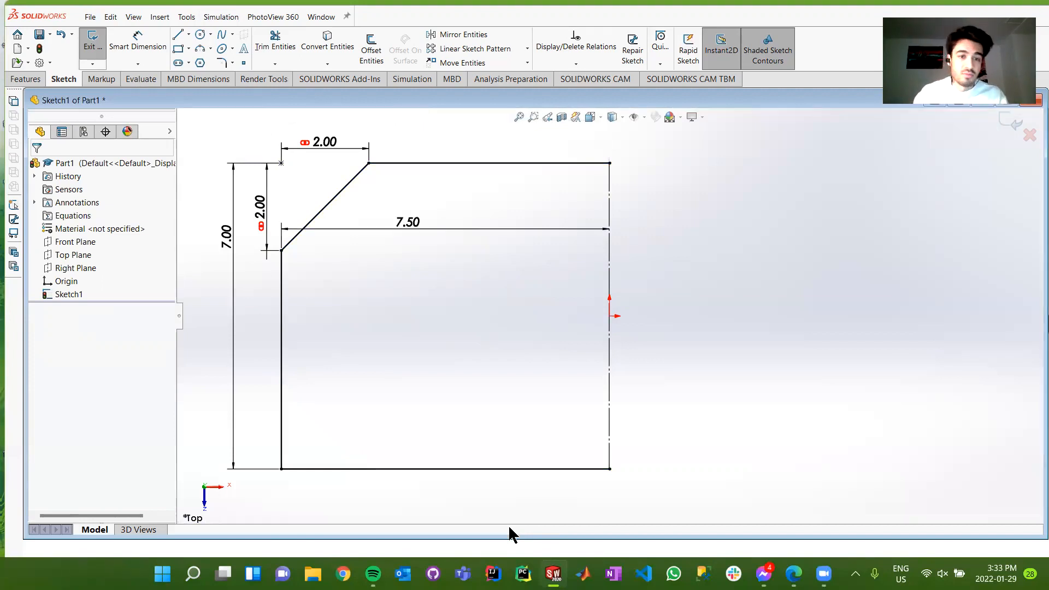
Move the 7.50 dimension well above the chamfer's horizontal dimension.
{"action": "left_click_drag", "start_coordinate": [407, 224], "coordinate": [404, 88]}
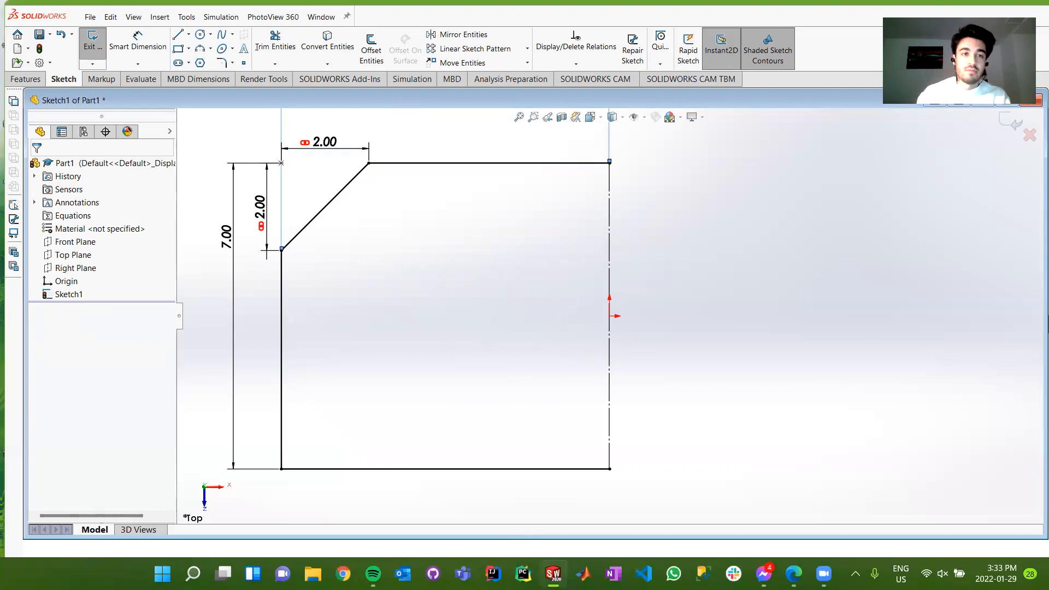
{"action": "left_click", "coordinate": [203, 125]}
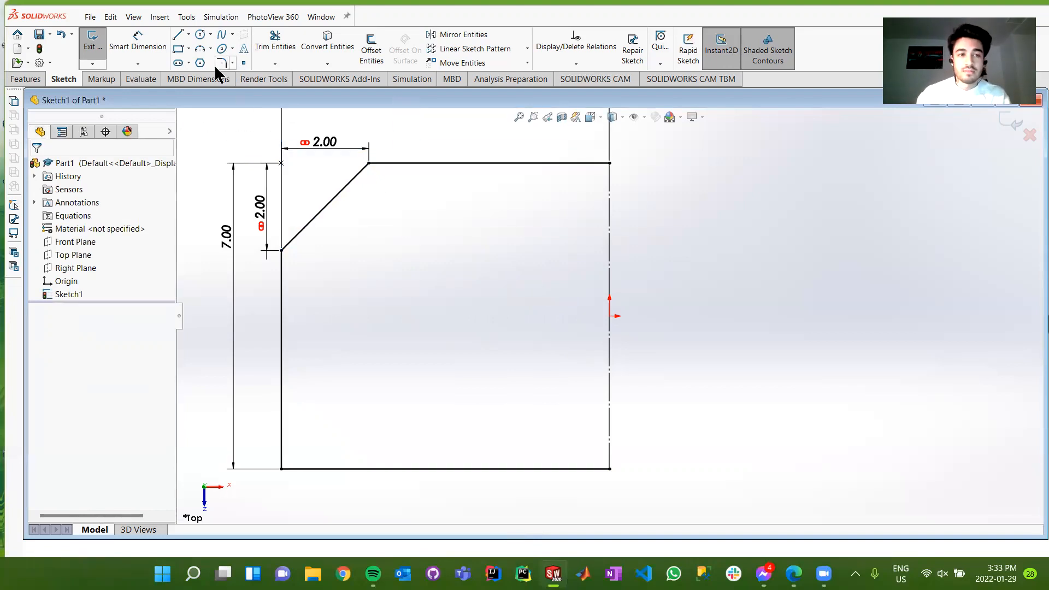
Chamfer the half profile's bottom-left corner with an equal distance of 2.00 in using Sketch Chamfer.
{"action": "left_click", "coordinate": [232, 64]}
{"action": "left_click", "coordinate": [232, 65]}
{"action": "left_click", "coordinate": [233, 65]}
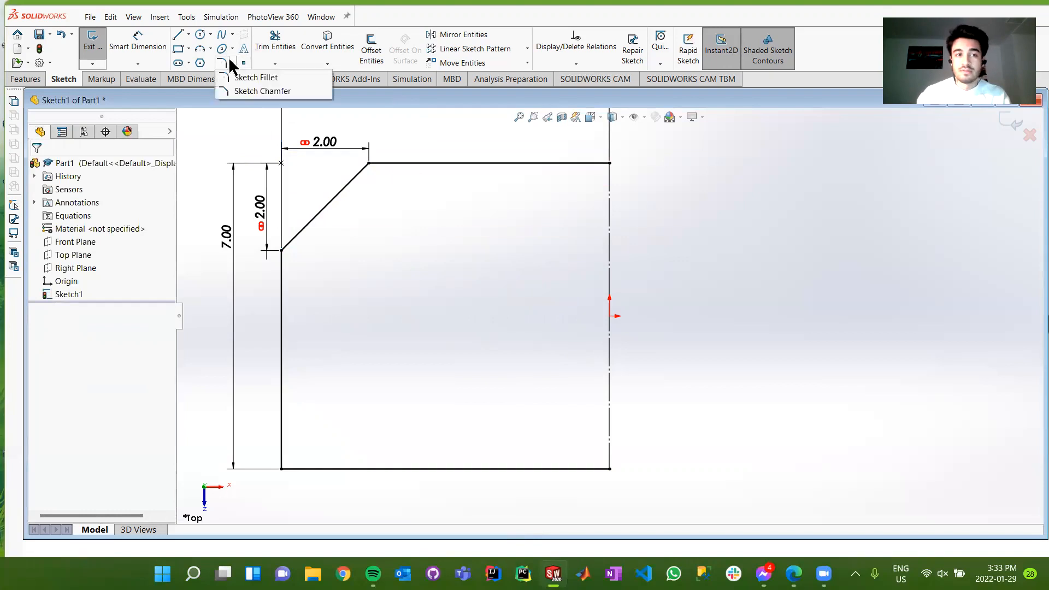
{"action": "left_click", "coordinate": [254, 91]}
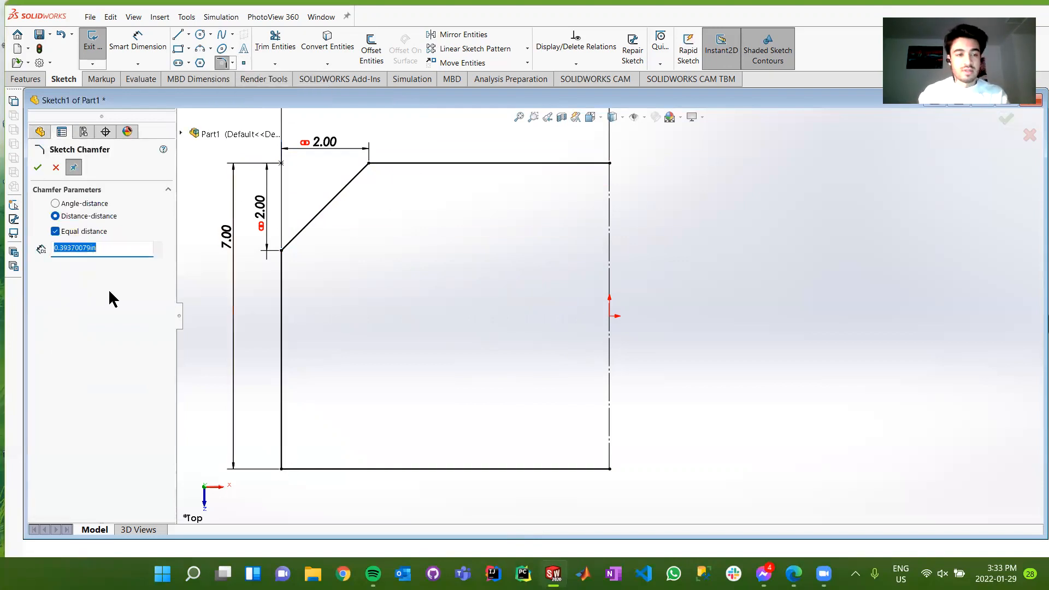
{"action": "type", "text": "2.00in"}
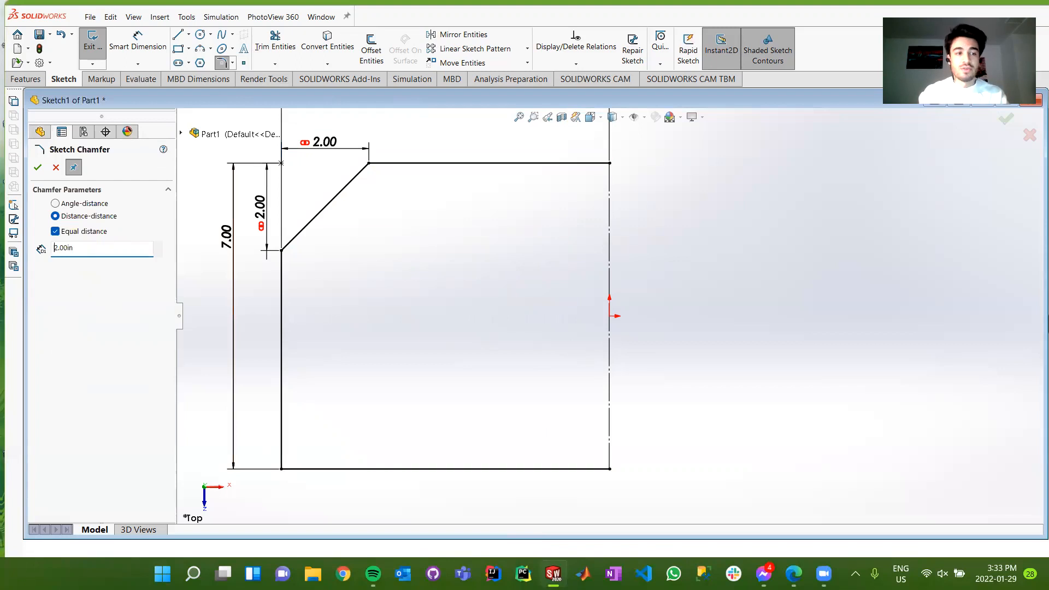
{"action": "left_click", "coordinate": [280, 469]}
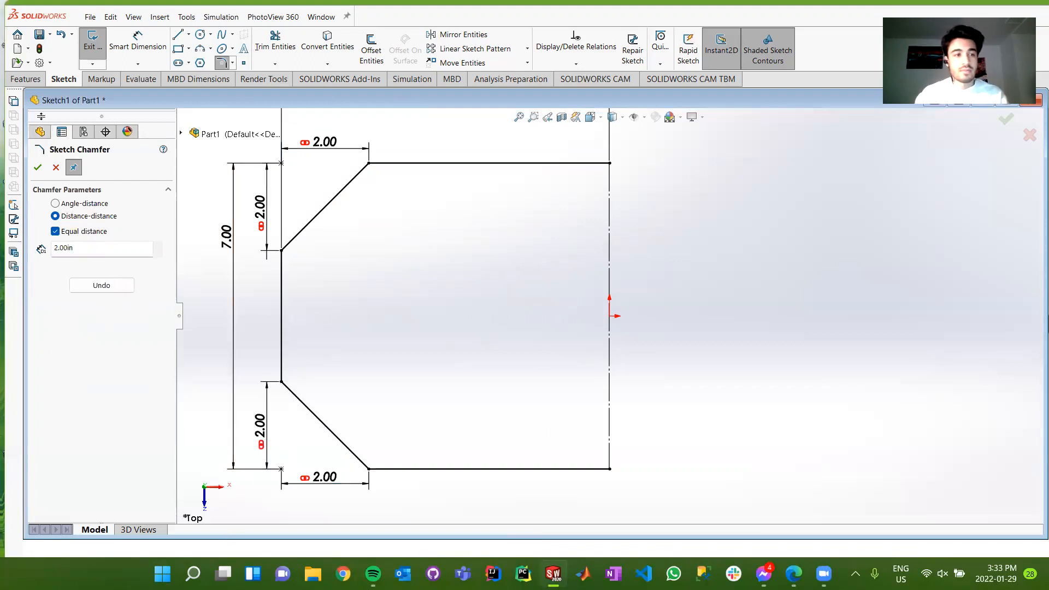
{"action": "left_click", "coordinate": [39, 167]}
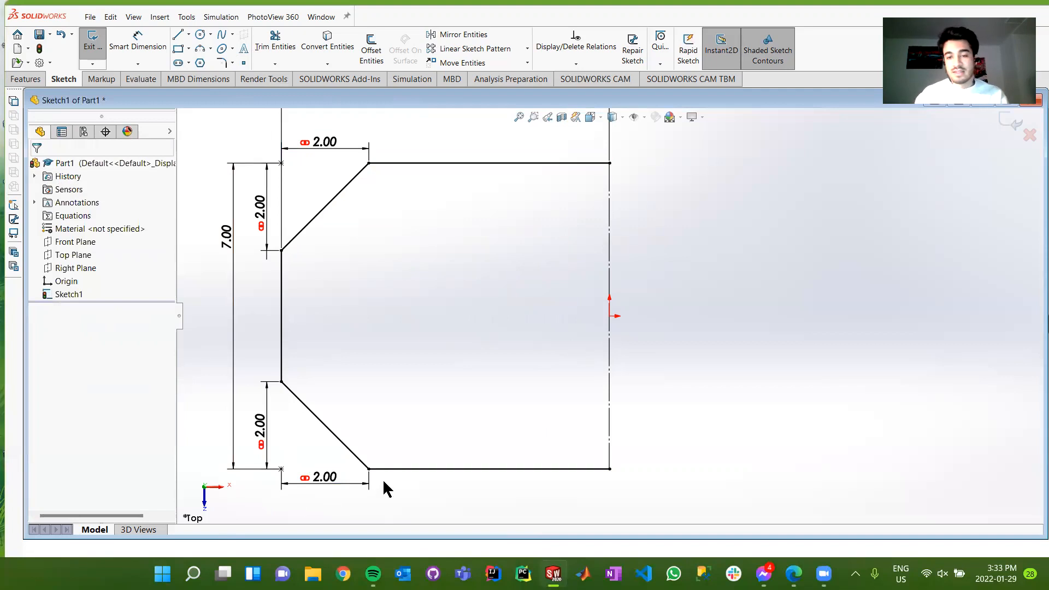
Delete the 7.00 overall height dimension beside the half profile.
{"action": "scroll", "coordinate": [411, 387], "scroll_direction": "down", "scroll_amount": 2}
{"action": "scroll", "coordinate": [412, 377], "scroll_direction": "up", "scroll_amount": 4}
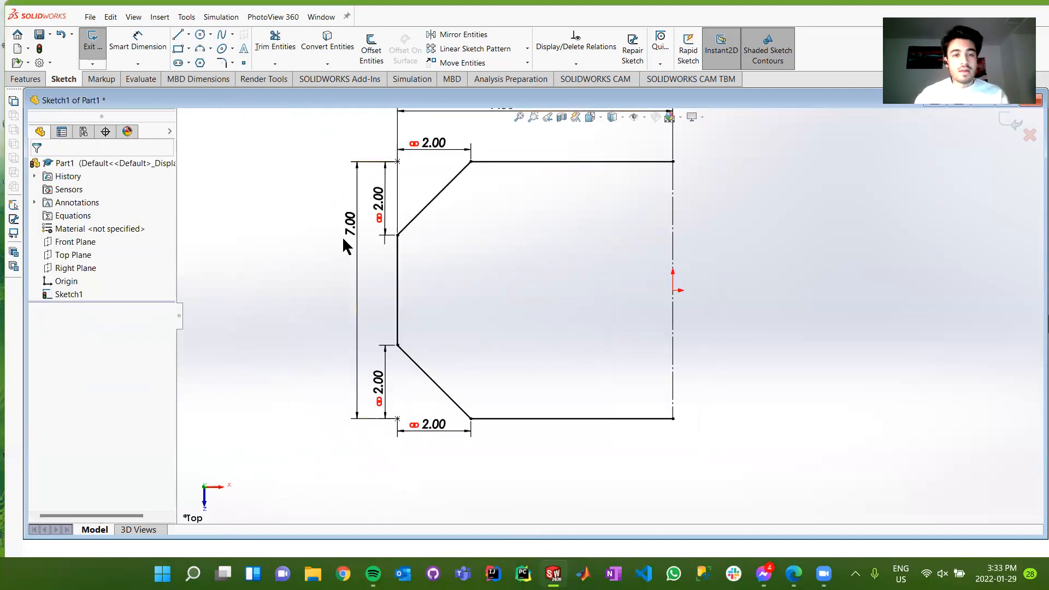
{"action": "left_click", "coordinate": [352, 243]}
{"action": "key", "text": "BackSpace"}
{"action": "left_click", "coordinate": [317, 197]}
{"action": "left_click", "coordinate": [355, 221]}
{"action": "key", "text": "Delete"}
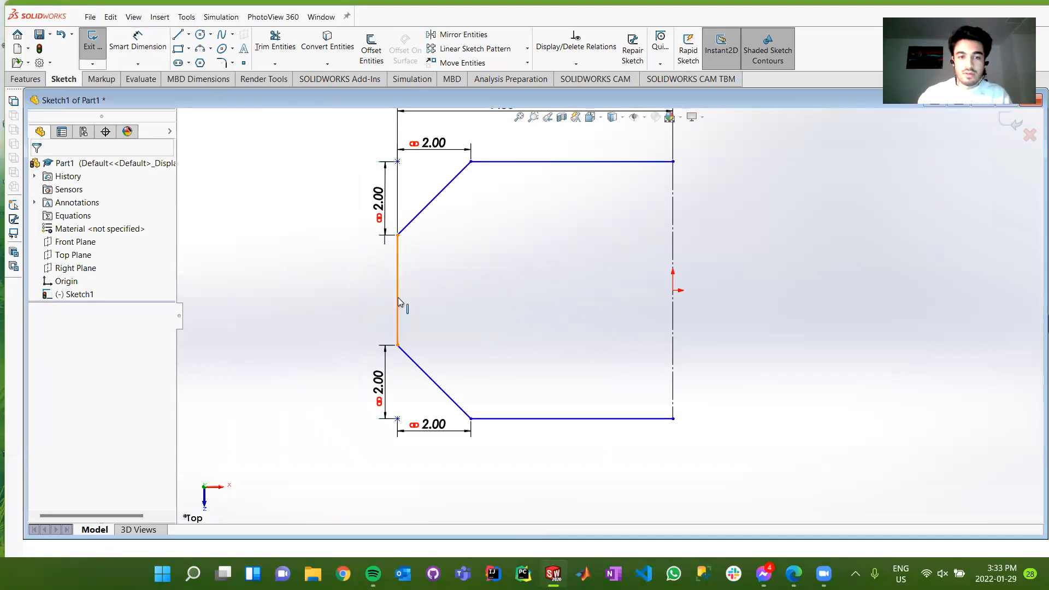
Dimension the vertical edge between the two chamfers and set its length to 5.00 in.
{"action": "left_click", "coordinate": [138, 44]}
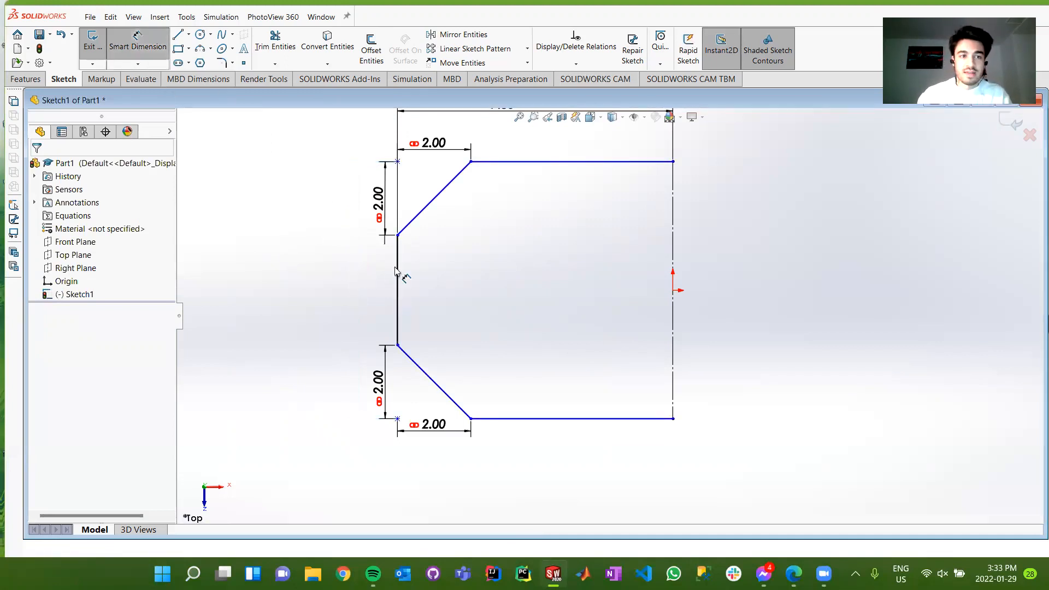
{"action": "left_click", "coordinate": [397, 295]}
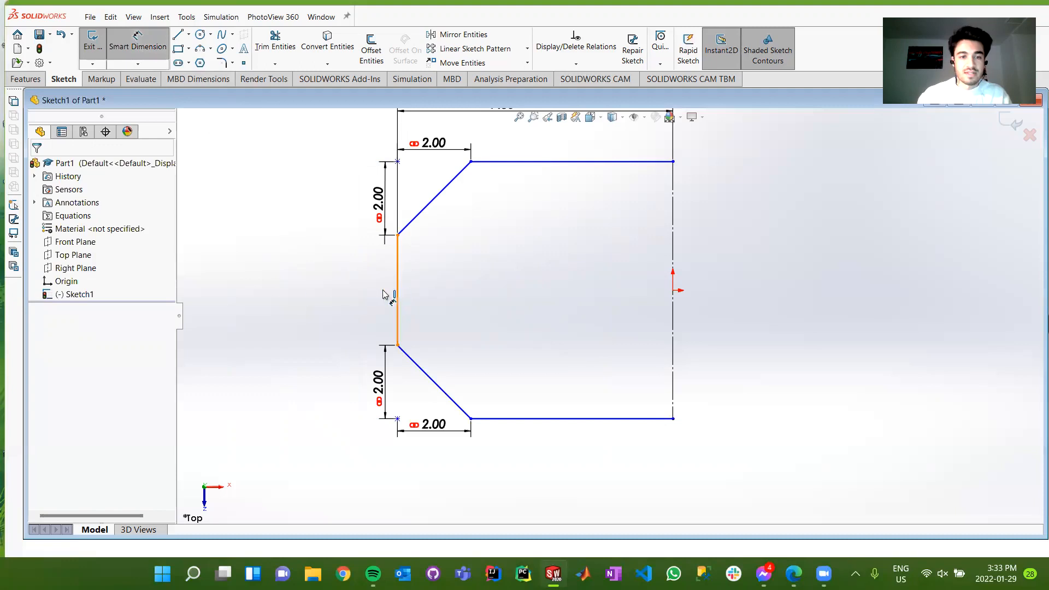
{"action": "left_click", "coordinate": [295, 298]}
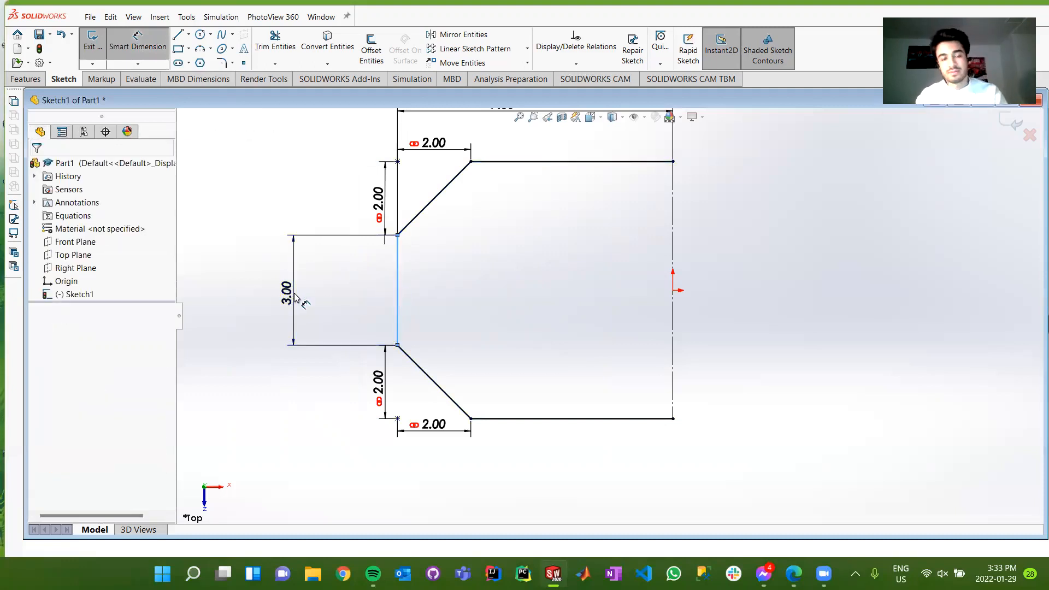
{"action": "key", "text": "Return"}
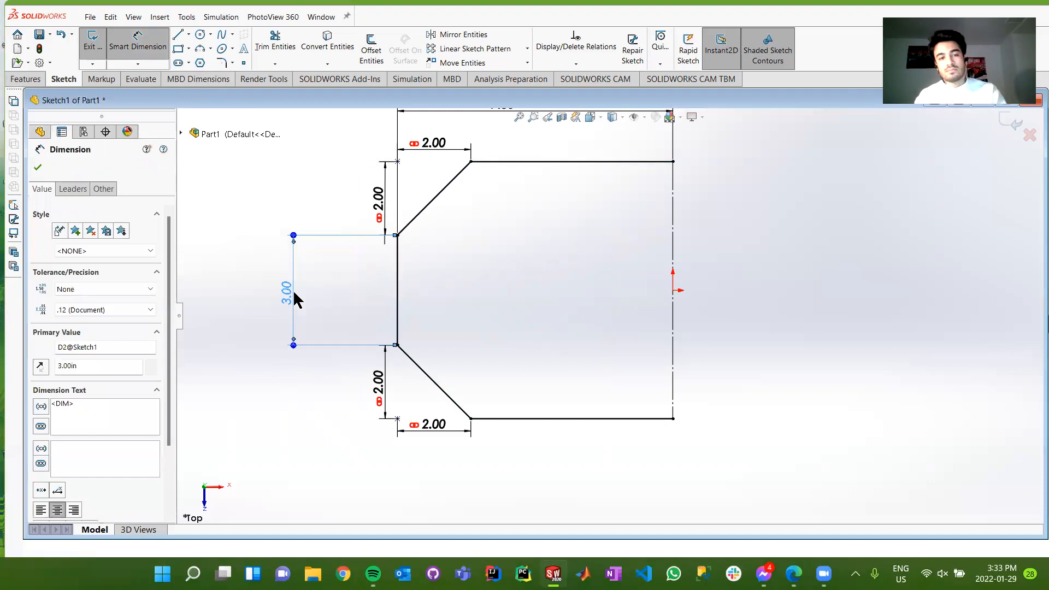
{"action": "key", "text": "Escape"}
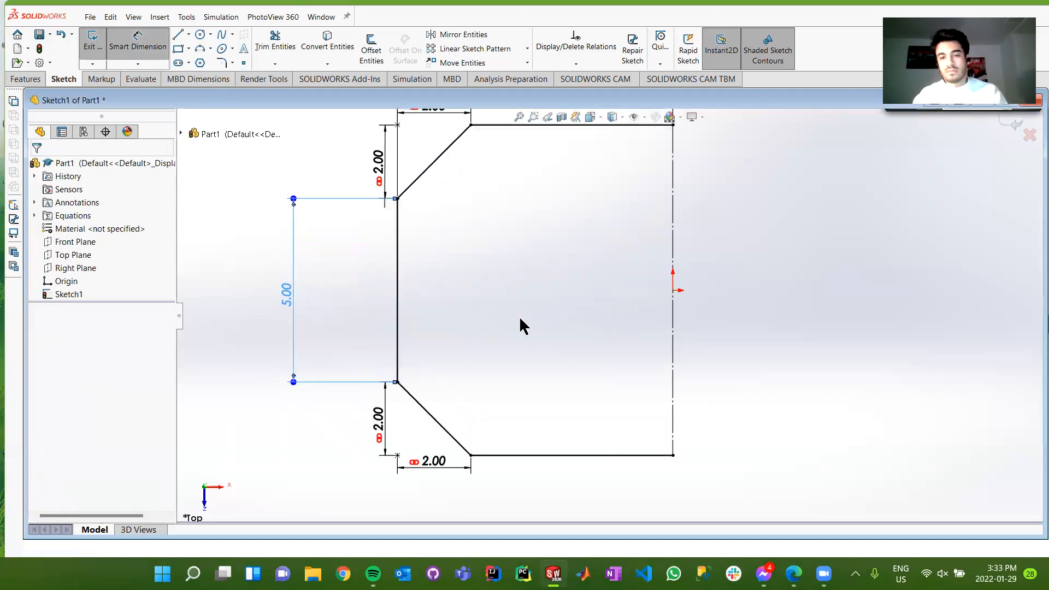
Delete the 7.50 overall width dimension above the half profile.
{"action": "scroll", "coordinate": [519, 320], "scroll_direction": "down", "scroll_amount": 1}
{"action": "scroll", "coordinate": [499, 316], "scroll_direction": "up", "scroll_amount": 4}
{"action": "scroll", "coordinate": [492, 289], "scroll_direction": "down", "scroll_amount": 1}
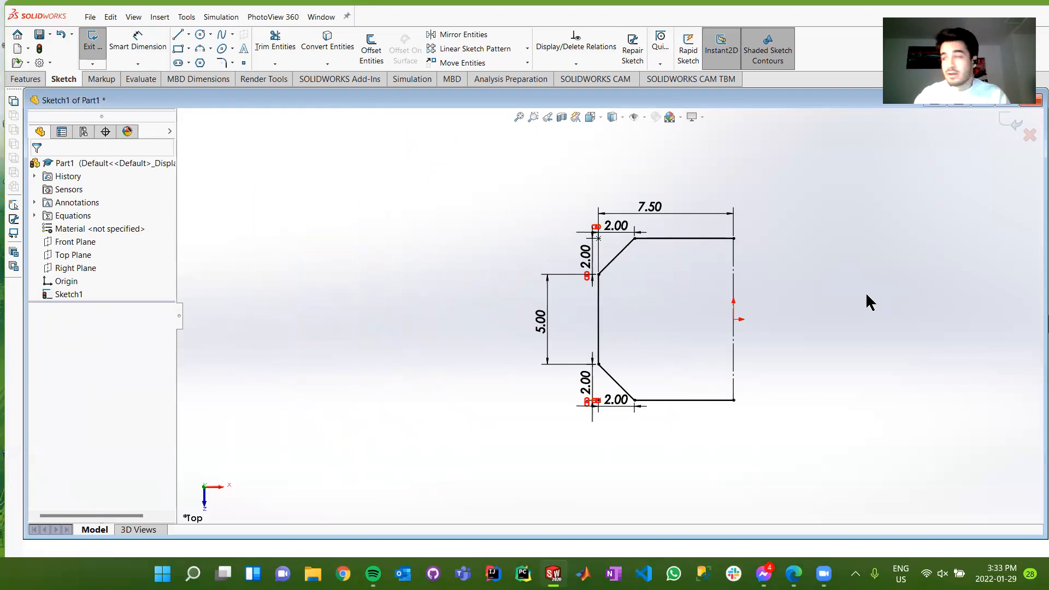
{"action": "left_click", "coordinate": [138, 40]}
{"action": "left_click", "coordinate": [655, 204]}
{"action": "key", "text": "BackSpace"}
{"action": "left_click", "coordinate": [852, 221]}
{"action": "left_click", "coordinate": [654, 217]}
{"action": "key", "text": "Delete"}
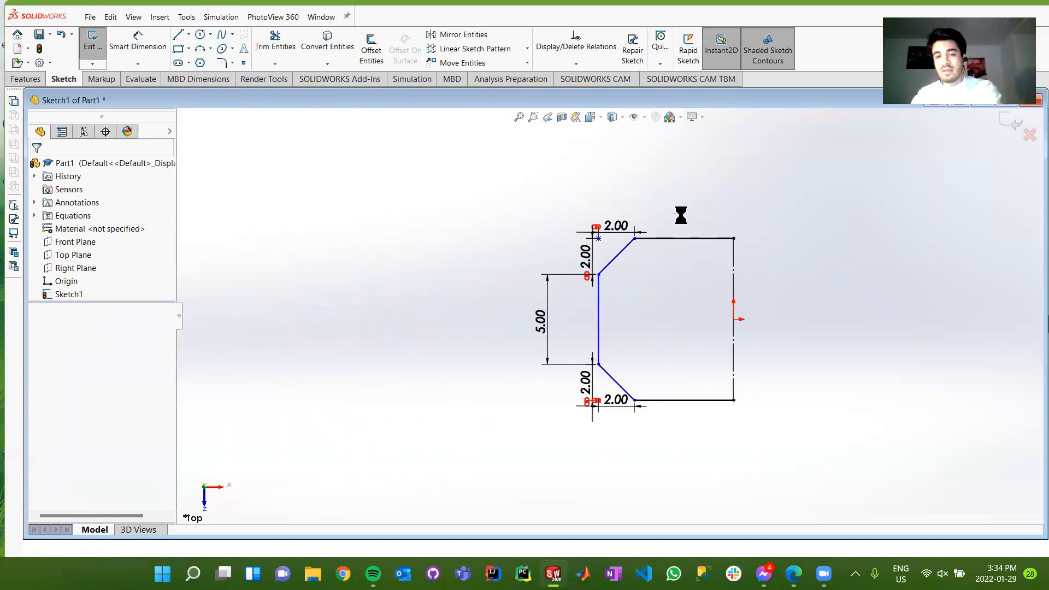
Dimension the top horizontal edge from the chamfer to the construction line and set its length to 6.00 in.
{"action": "left_click", "coordinate": [143, 42]}
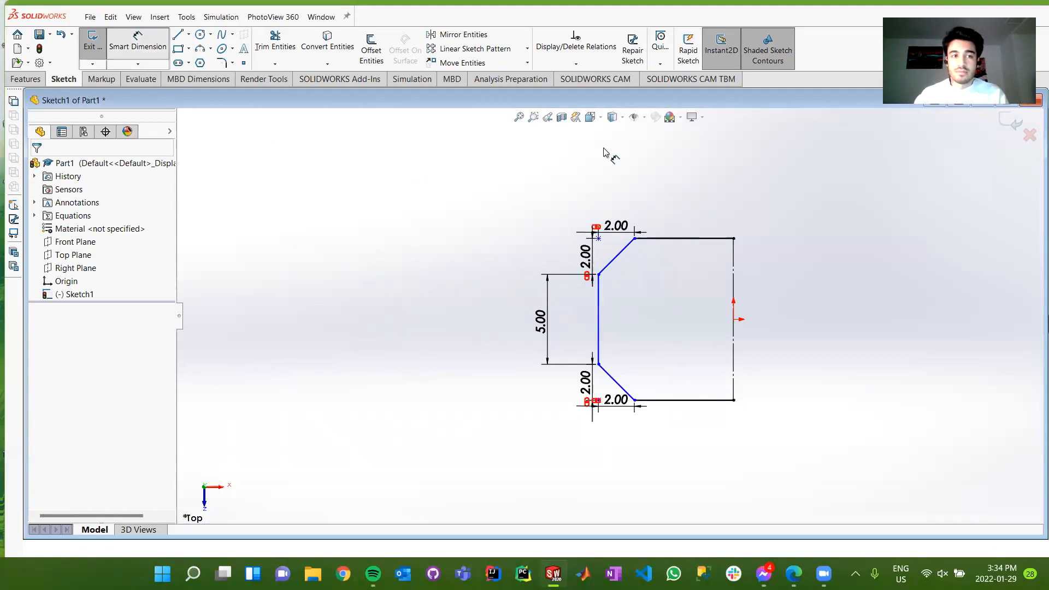
{"action": "left_click", "coordinate": [686, 239]}
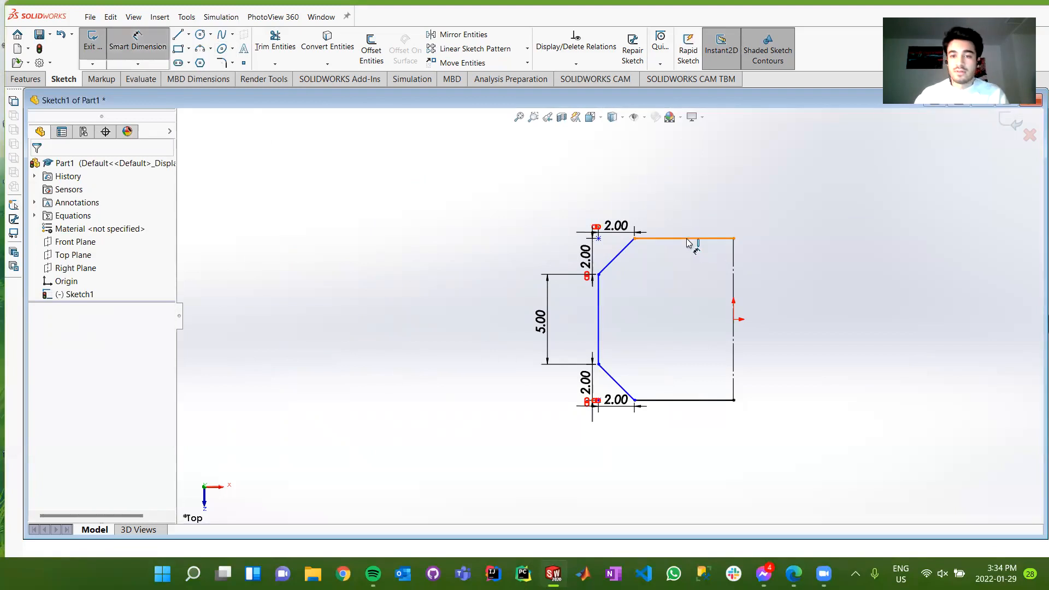
{"action": "left_click", "coordinate": [680, 187]}
{"action": "left_click", "coordinate": [679, 183]}
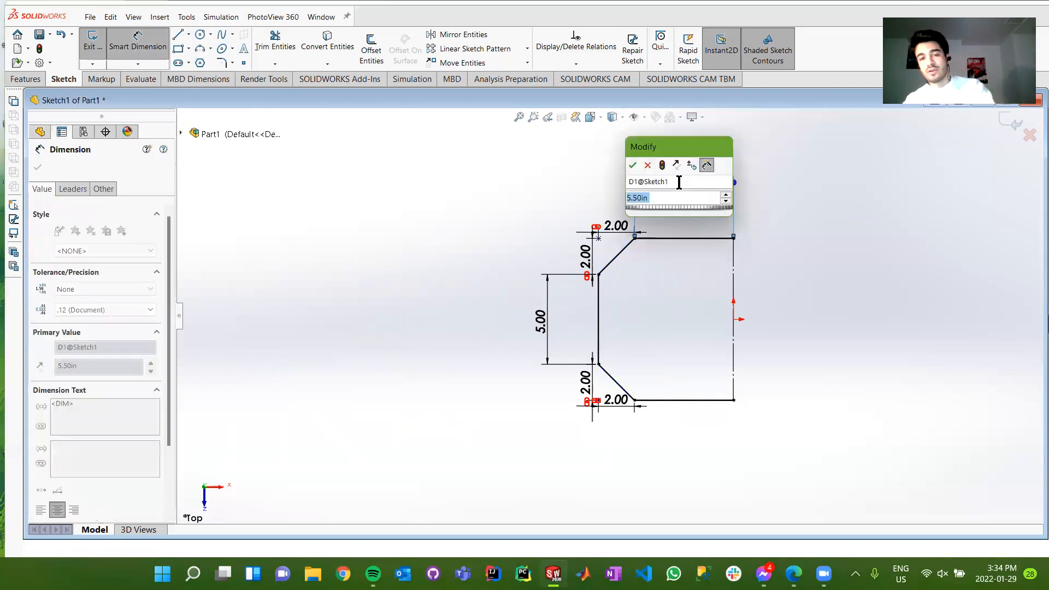
{"action": "key", "text": "Return"}
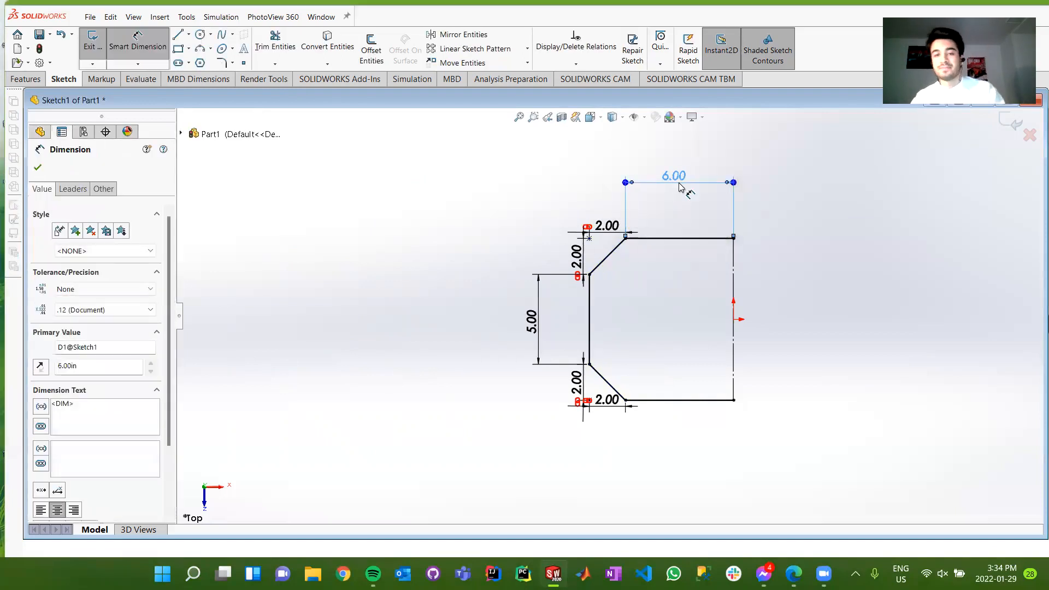
{"action": "key", "text": "Escape"}
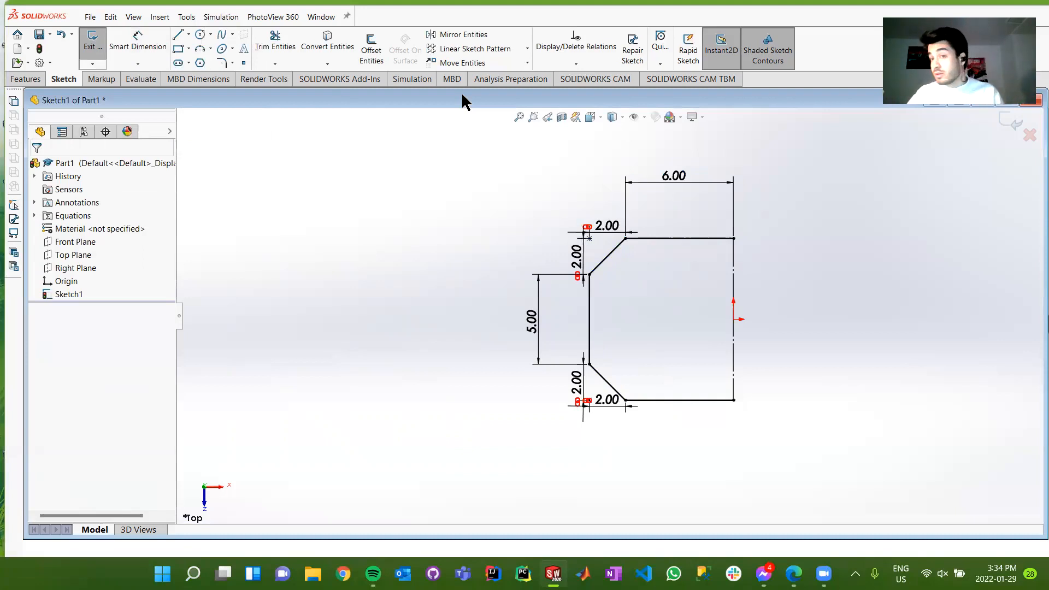
Mirror all five profile lines about the vertical construction line with Copy on, and exit the sketch.
{"action": "left_click", "coordinate": [476, 34]}
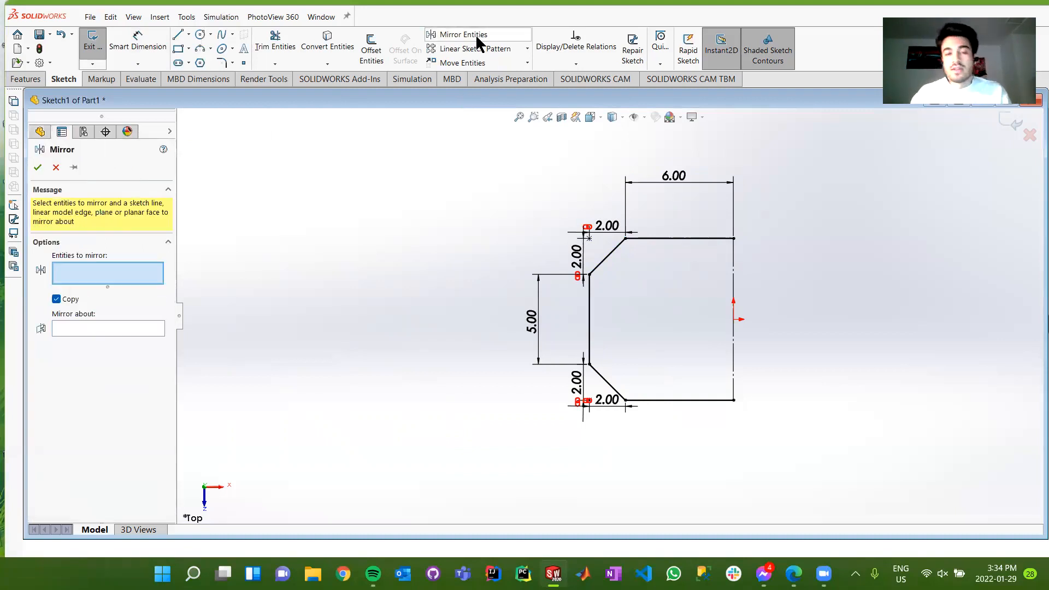
{"action": "left_click", "coordinate": [660, 239]}
{"action": "left_click", "coordinate": [607, 256]}
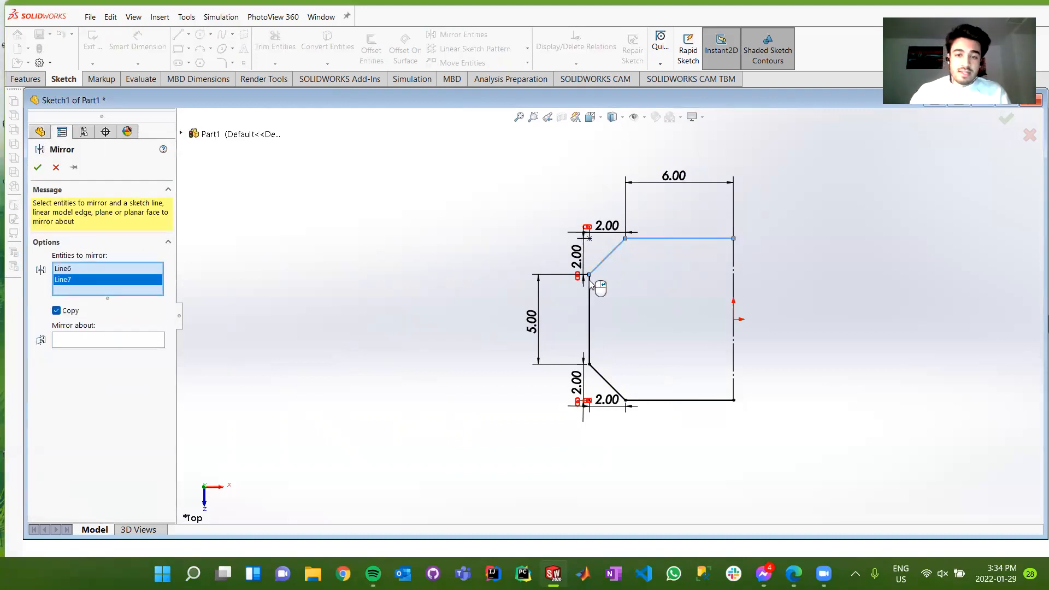
{"action": "left_click", "coordinate": [590, 316]}
{"action": "left_click", "coordinate": [607, 382]}
{"action": "left_click", "coordinate": [672, 401]}
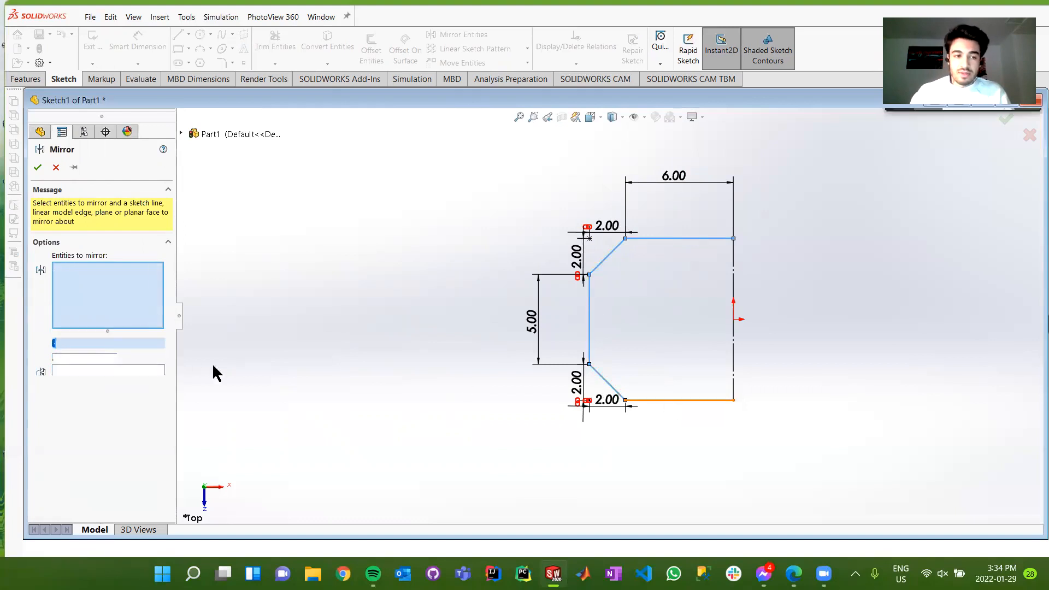
{"action": "left_click", "coordinate": [109, 372]}
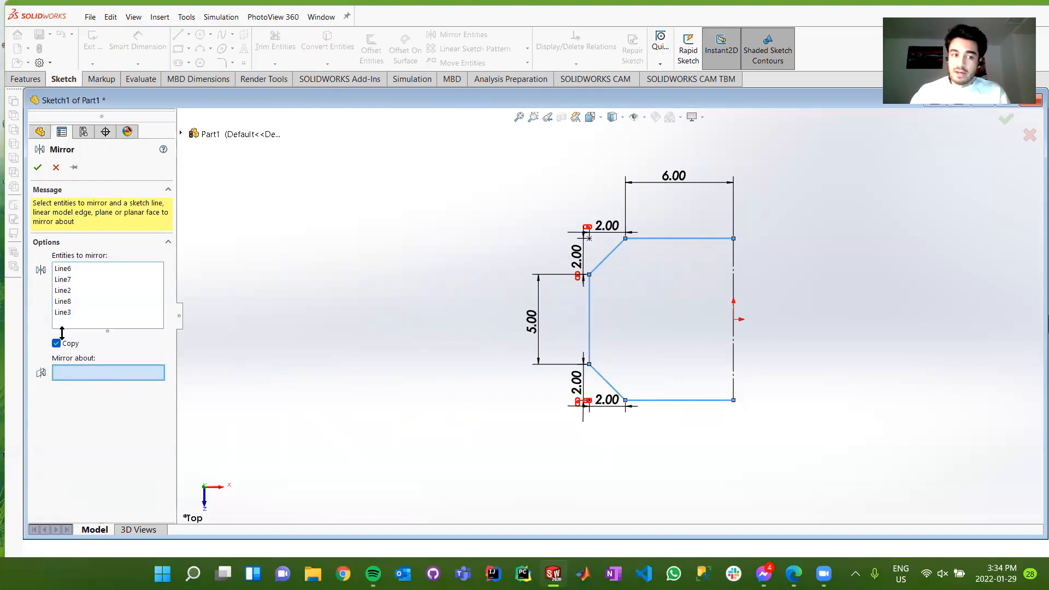
{"action": "left_click", "coordinate": [733, 262]}
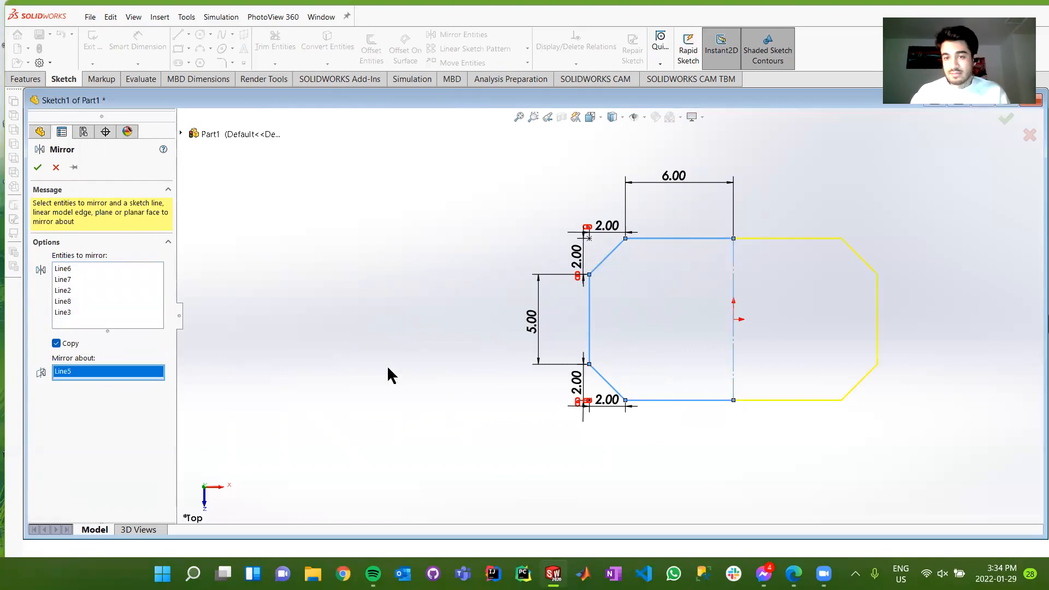
{"action": "left_click", "coordinate": [32, 169]}
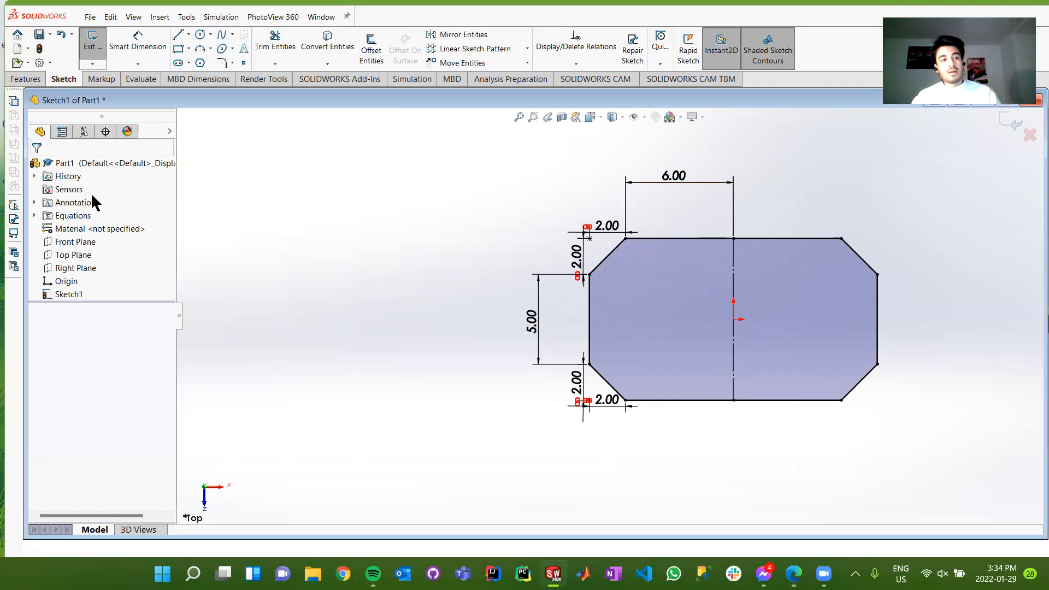
{"action": "left_click", "coordinate": [93, 44]}
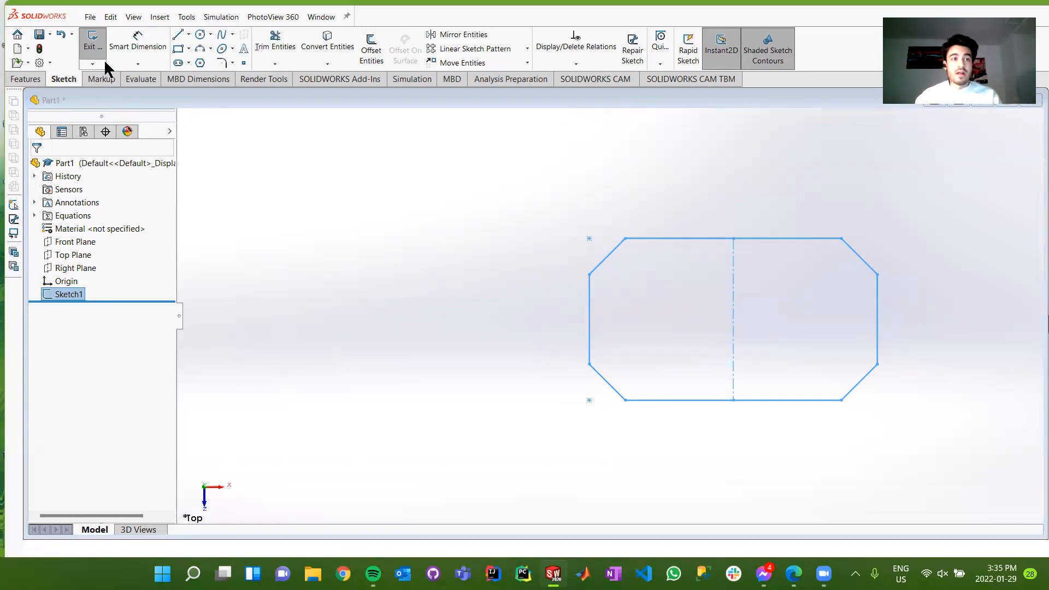
{"action": "left_click", "coordinate": [95, 46]}
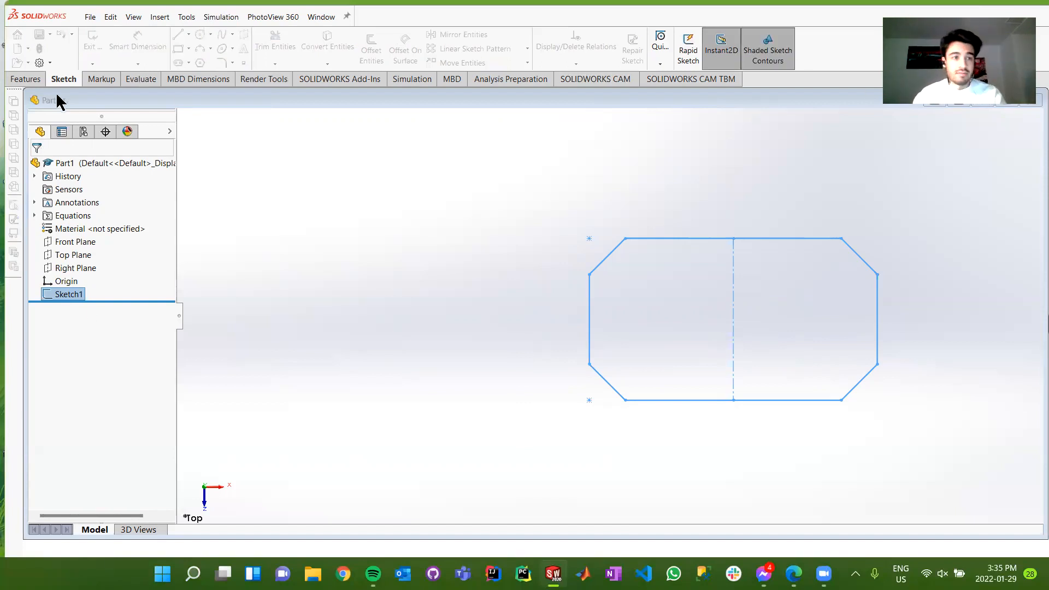
Extrude the closed octagonal sketch as a blind boss with a depth of 4 in.
{"action": "left_click", "coordinate": [26, 82]}
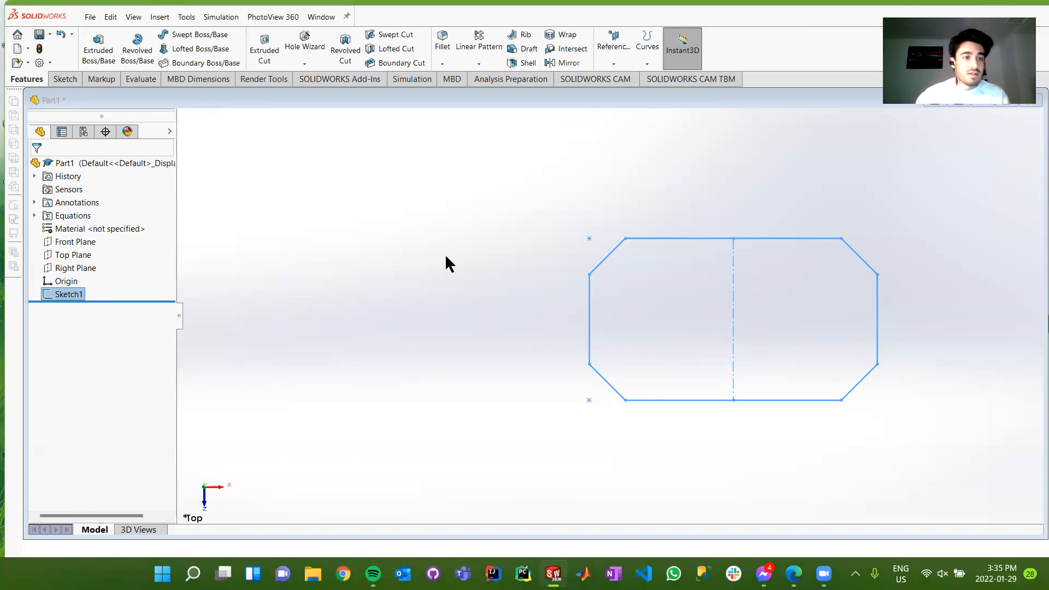
{"action": "left_click", "coordinate": [98, 51]}
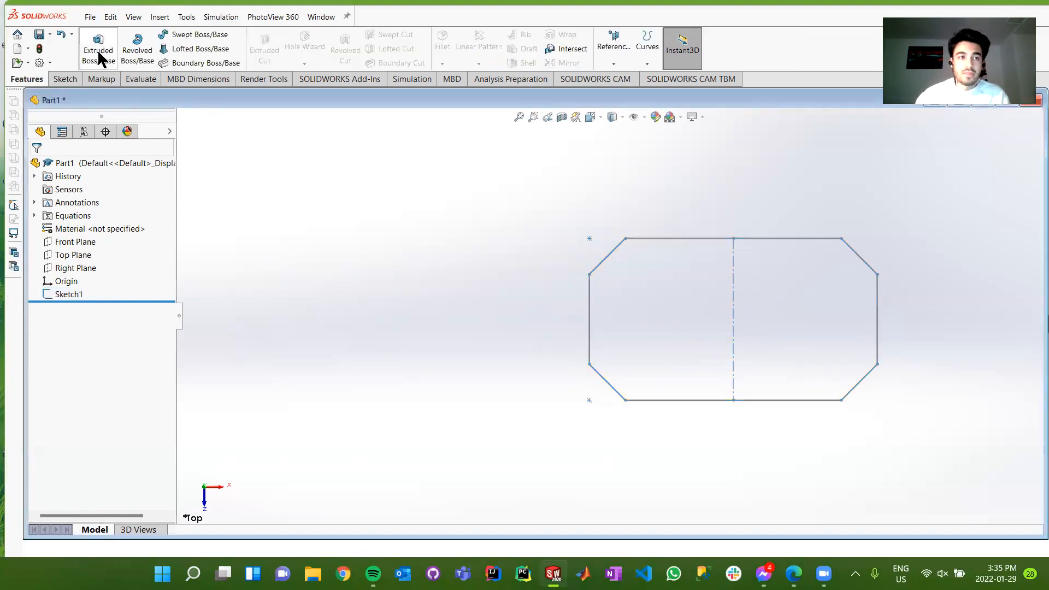
{"action": "left_click", "coordinate": [99, 55]}
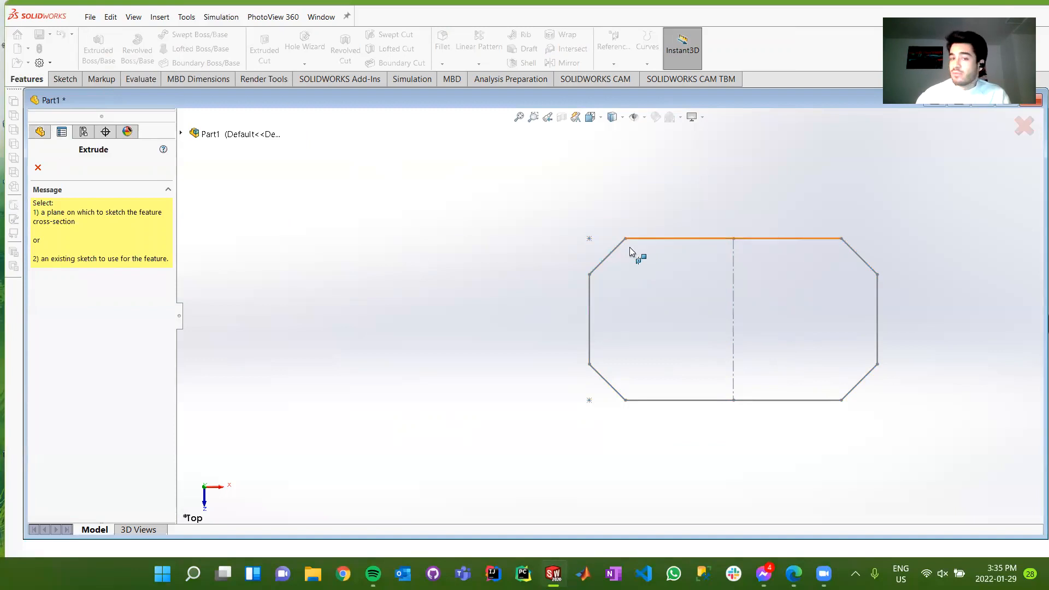
{"action": "left_click", "coordinate": [39, 134]}
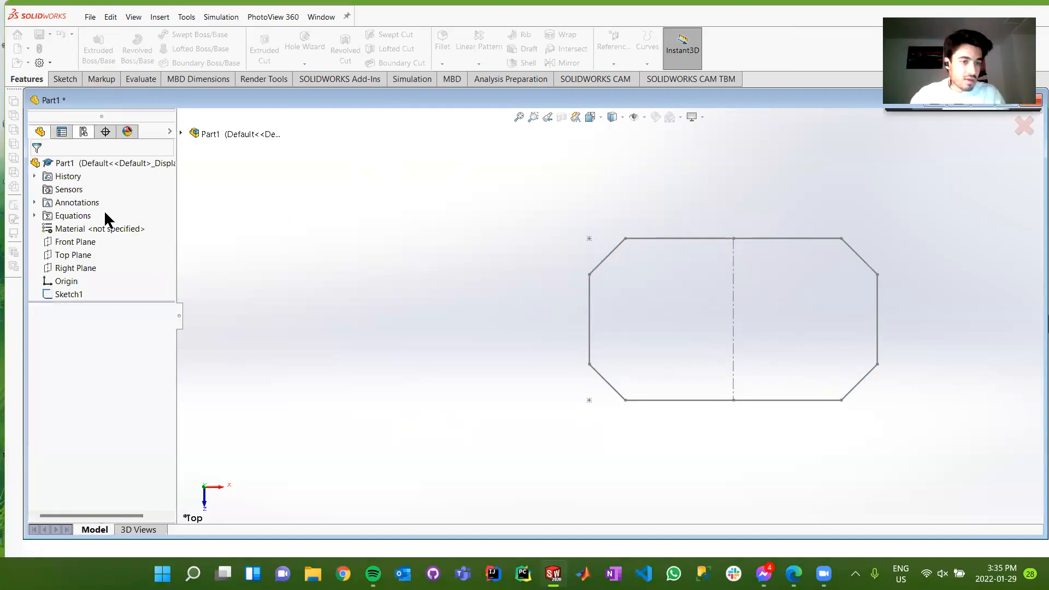
{"action": "left_click", "coordinate": [62, 294]}
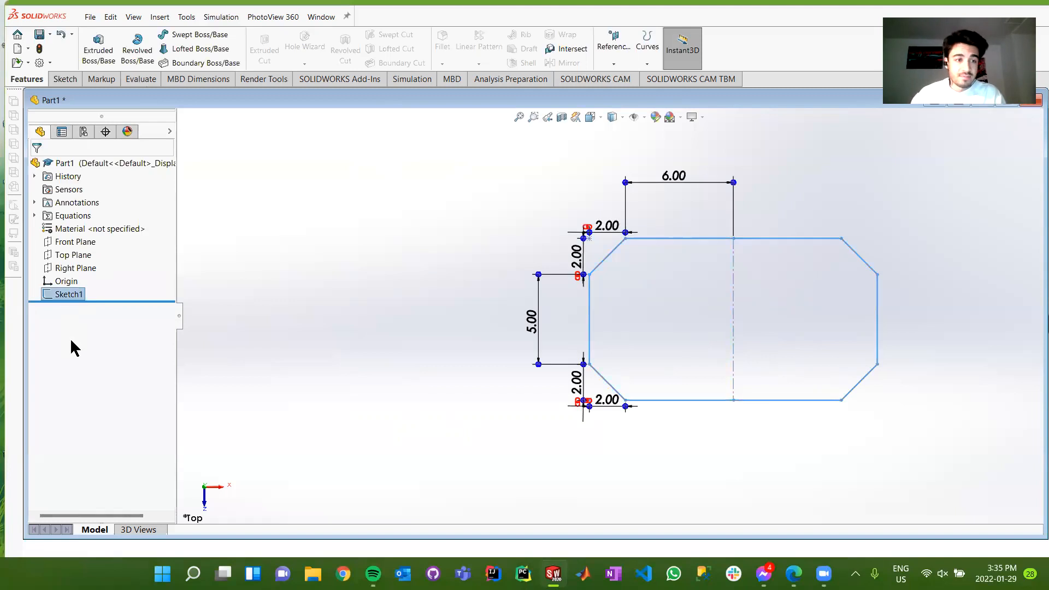
{"action": "left_click", "coordinate": [93, 58]}
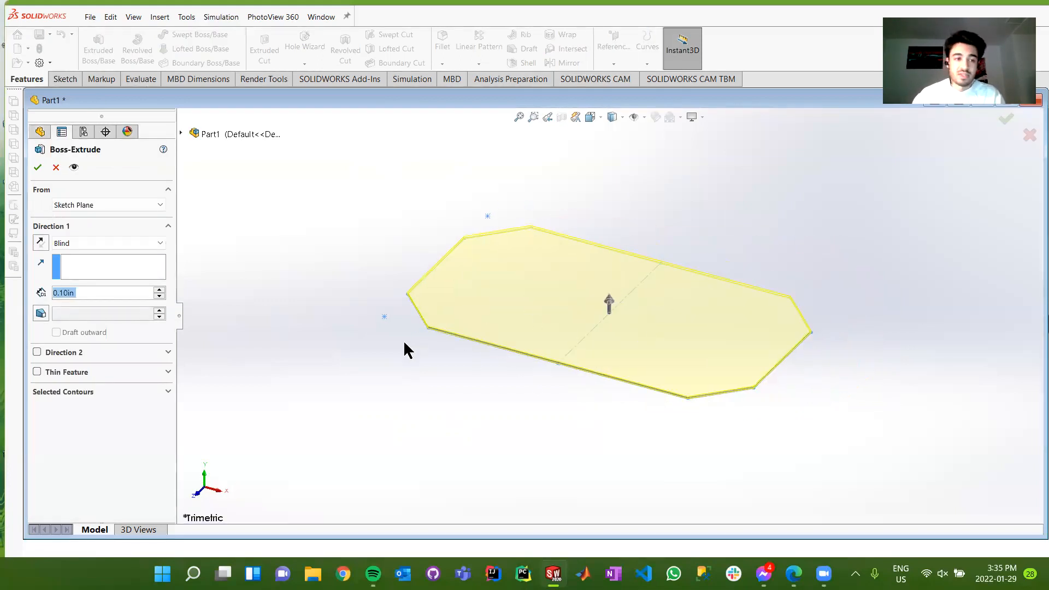
{"action": "left_click", "coordinate": [106, 294]}
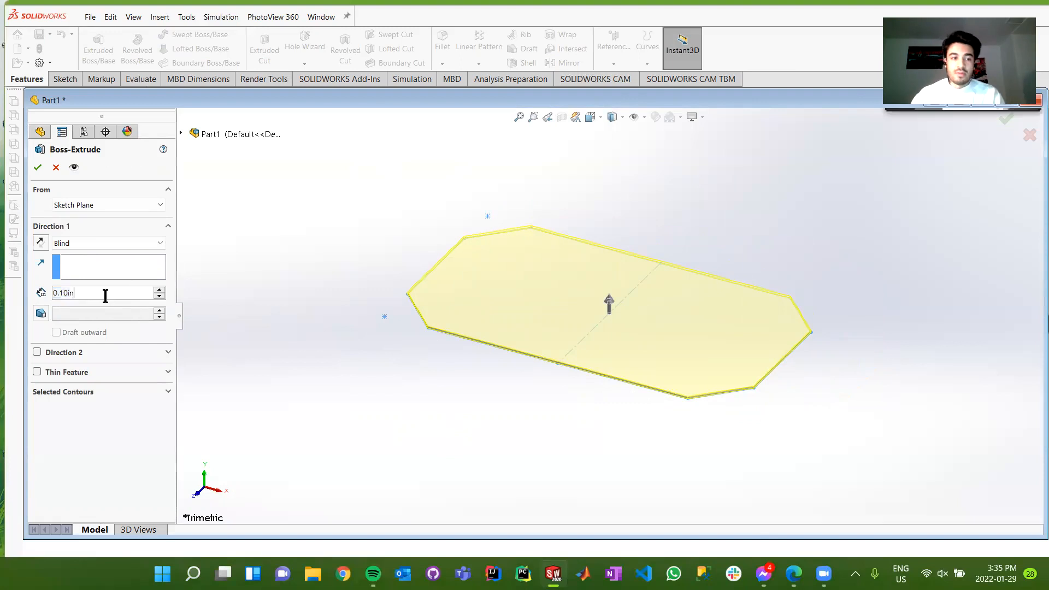
{"action": "double_click", "coordinate": [105, 294]}
{"action": "type", "text": "4"}
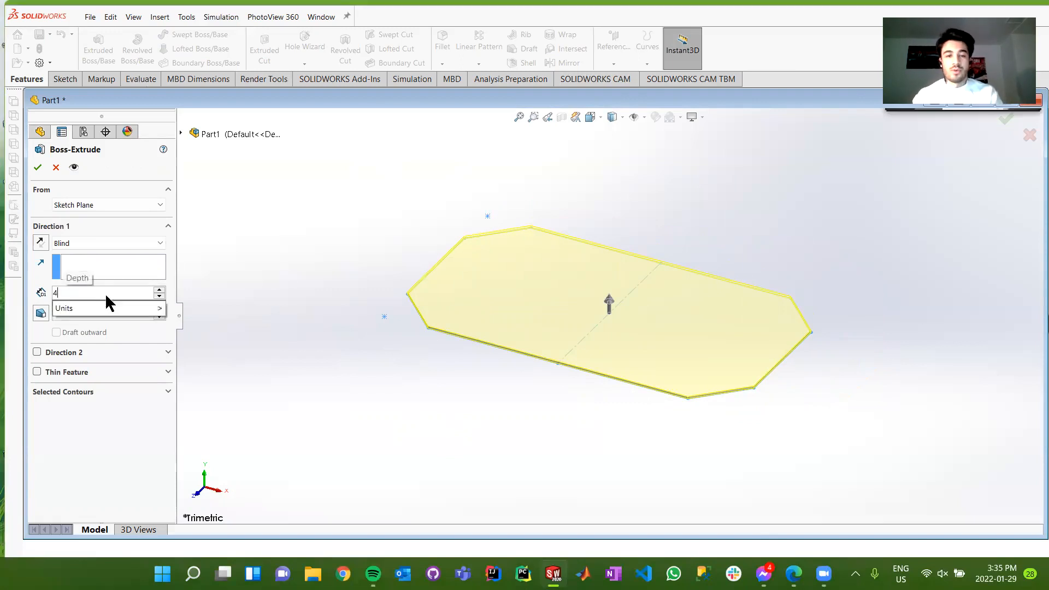
{"action": "key", "text": "Return"}
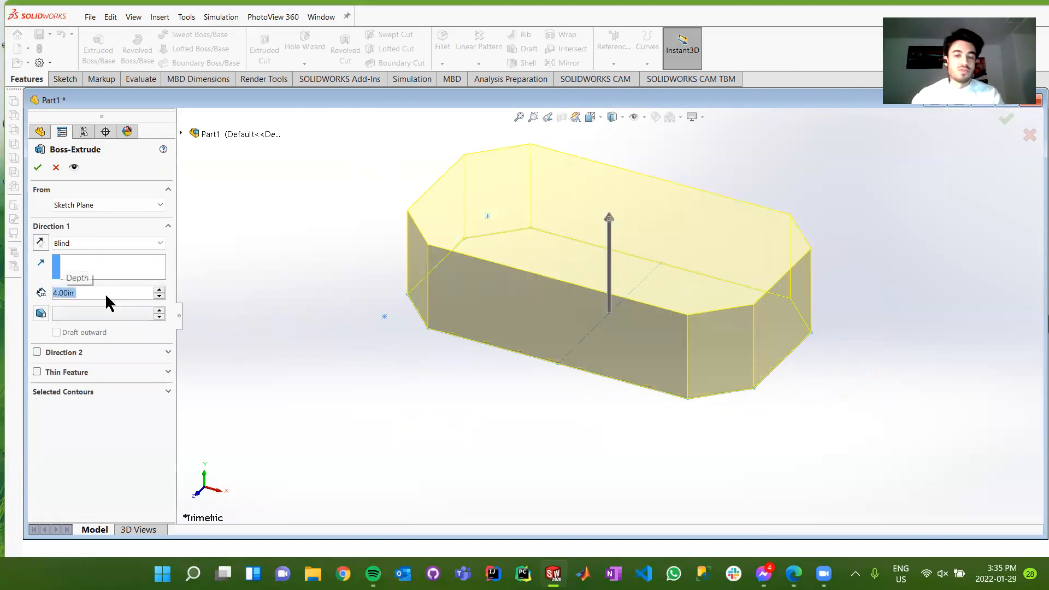
{"action": "left_click", "coordinate": [38, 167]}
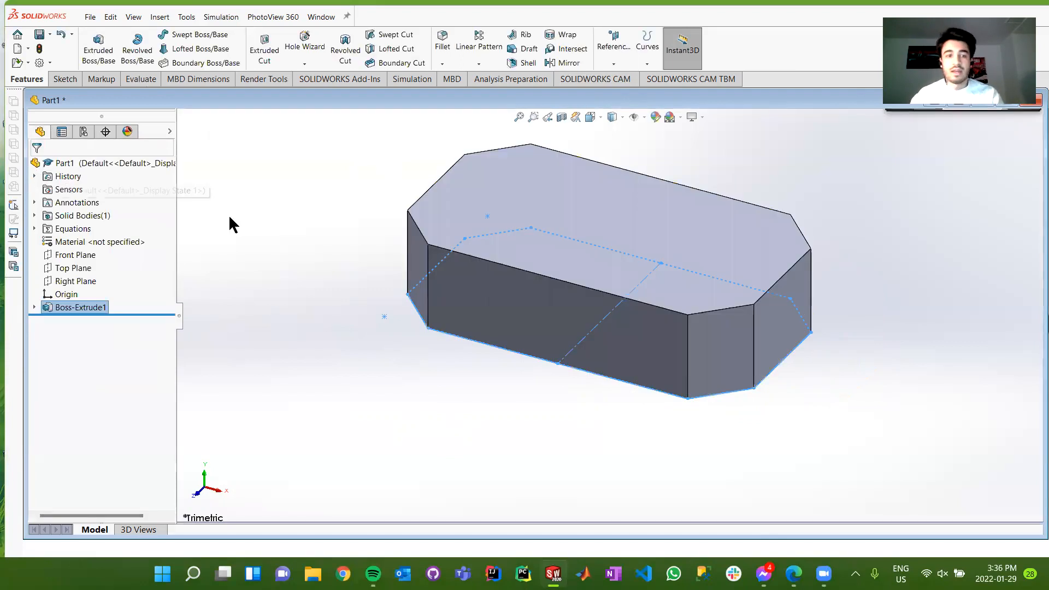
{"action": "key", "text": "Escape"}
Create a mid-plane reference plane halfway between the octagonal block's top and bottom faces.
{"action": "middle_click_drag", "start_coordinate": [561, 289], "coordinate": [590, 459]}
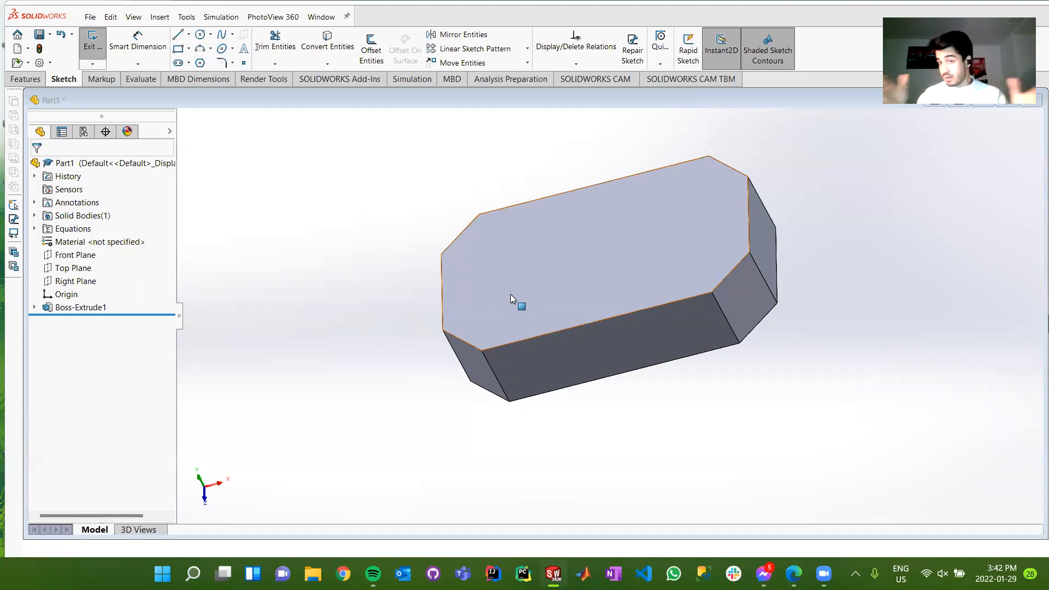
{"action": "left_click", "coordinate": [321, 205]}
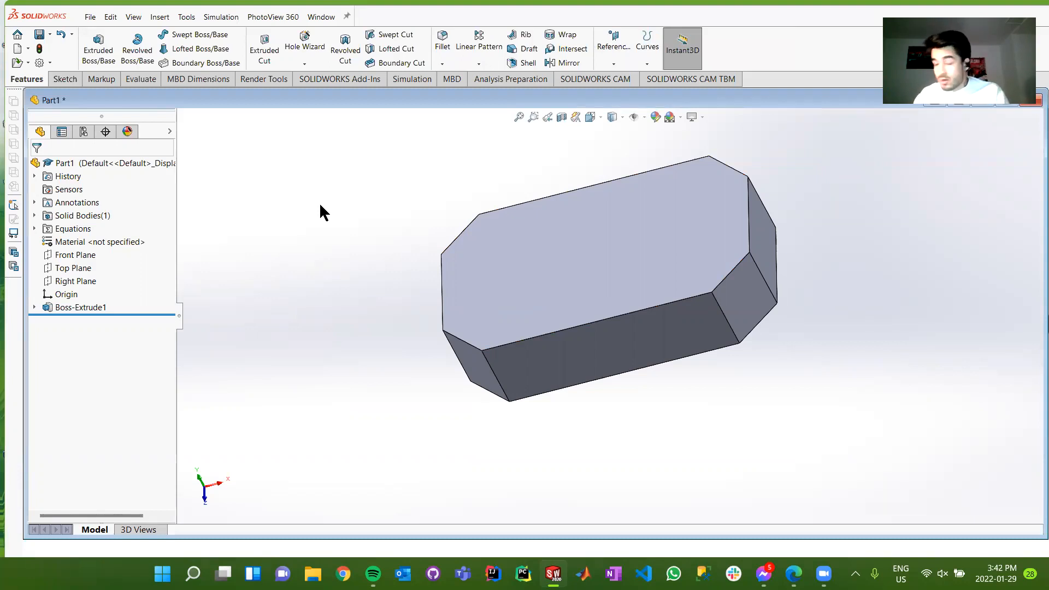
{"action": "left_click", "coordinate": [616, 56]}
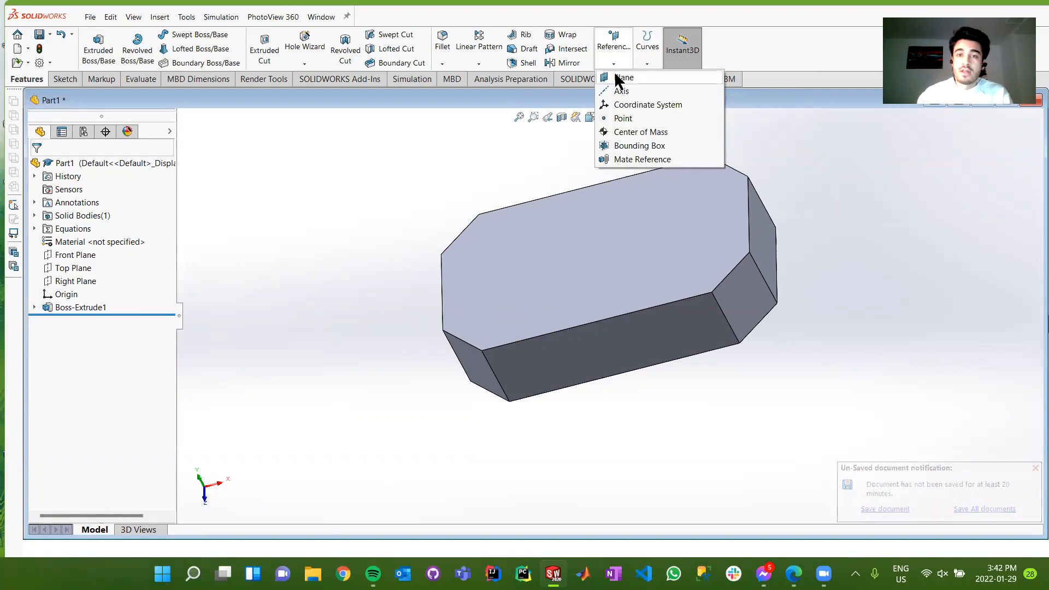
{"action": "left_click", "coordinate": [618, 79]}
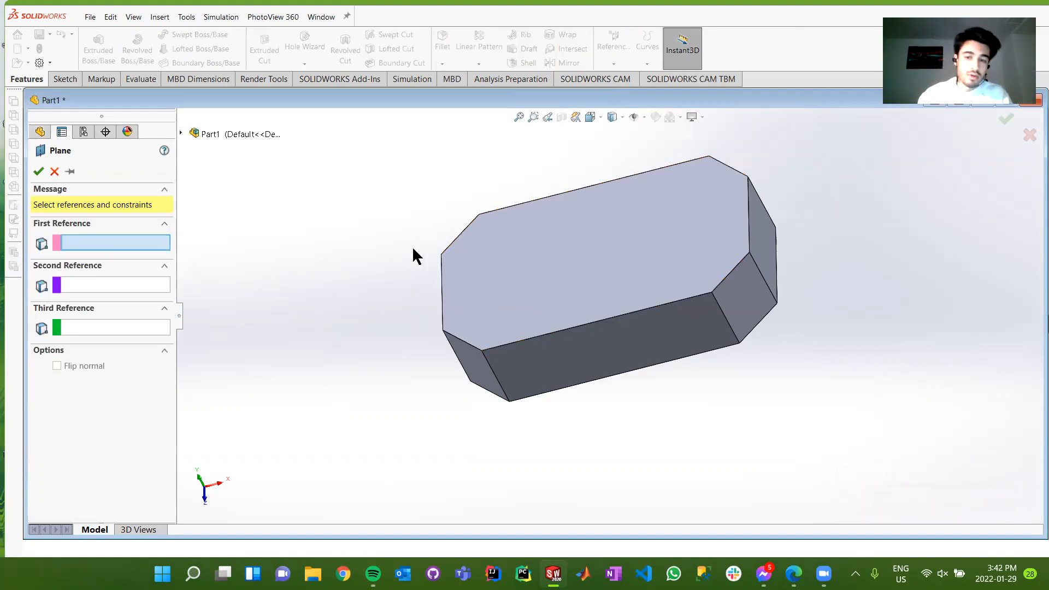
{"action": "middle_click_drag", "start_coordinate": [403, 244], "coordinate": [464, 200]}
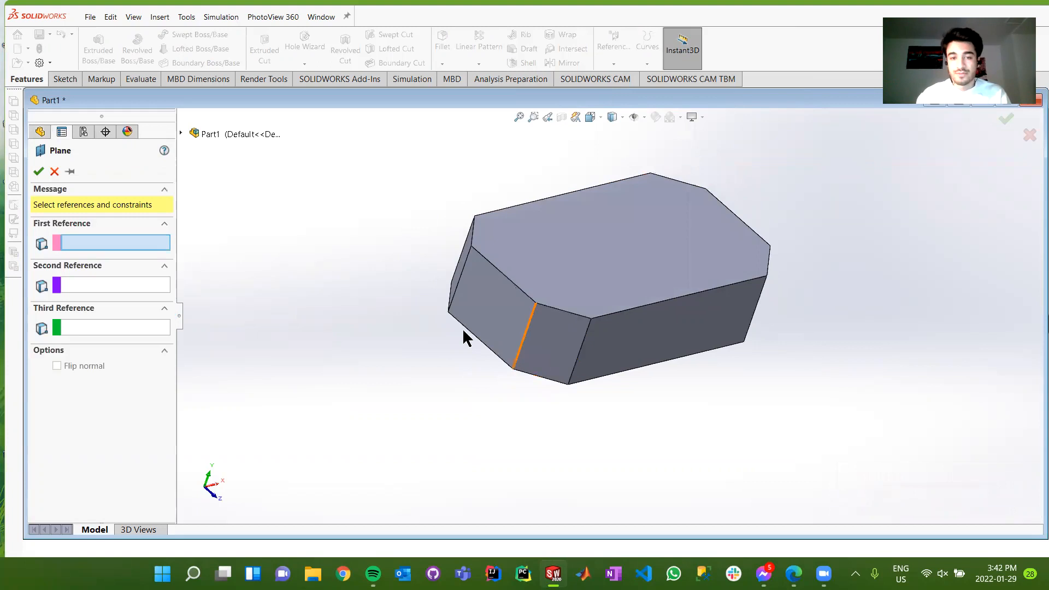
{"action": "middle_click_drag", "start_coordinate": [462, 327], "coordinate": [588, 273]}
{"action": "middle_click_drag", "start_coordinate": [453, 301], "coordinate": [614, 276]}
{"action": "middle_click_drag", "start_coordinate": [405, 323], "coordinate": [333, 395]}
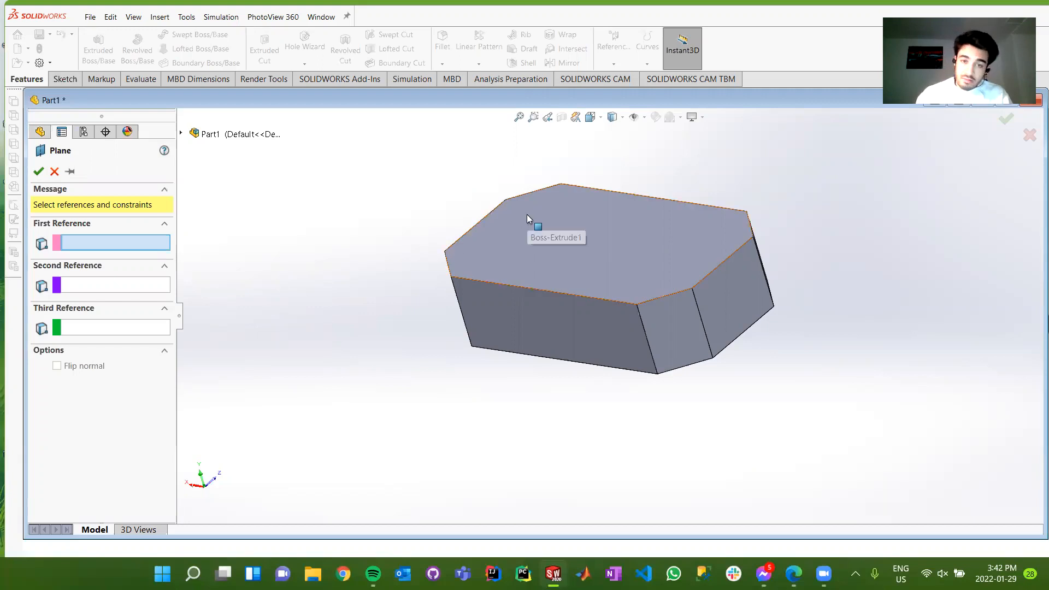
{"action": "left_click", "coordinate": [494, 234]}
{"action": "middle_click_drag", "start_coordinate": [412, 344], "coordinate": [403, 262]}
{"action": "middle_click_drag", "start_coordinate": [392, 334], "coordinate": [484, 439]}
{"action": "left_click", "coordinate": [556, 339]}
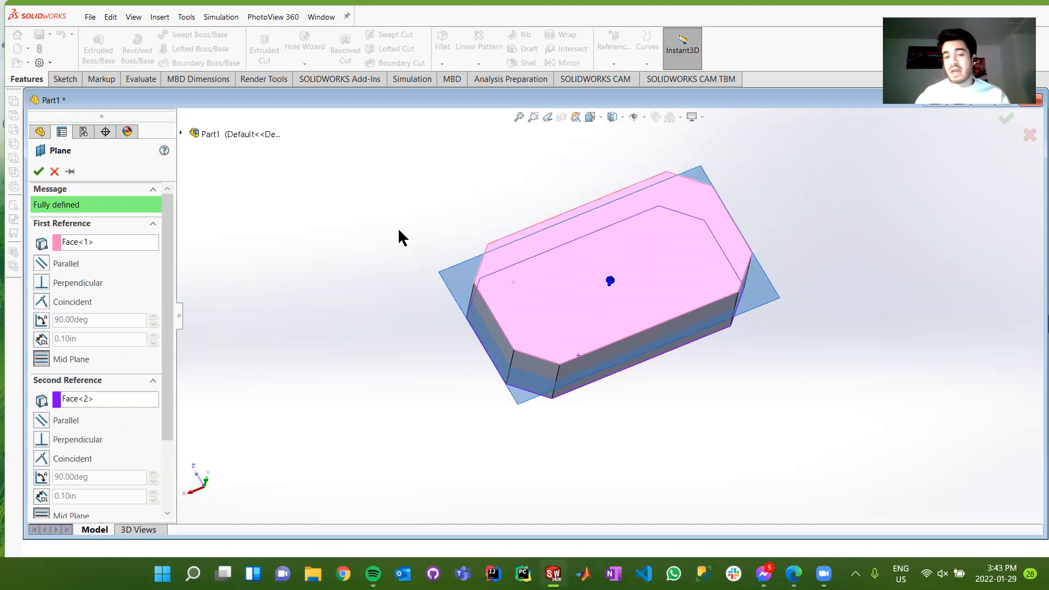
{"action": "middle_click_drag", "start_coordinate": [426, 248], "coordinate": [404, 195]}
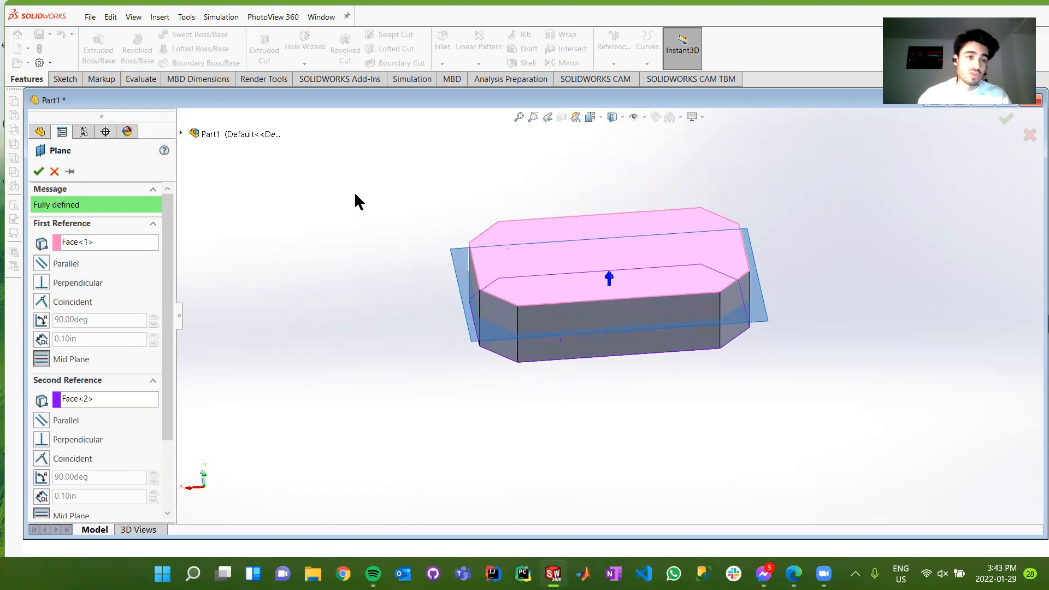
{"action": "left_click", "coordinate": [39, 173]}
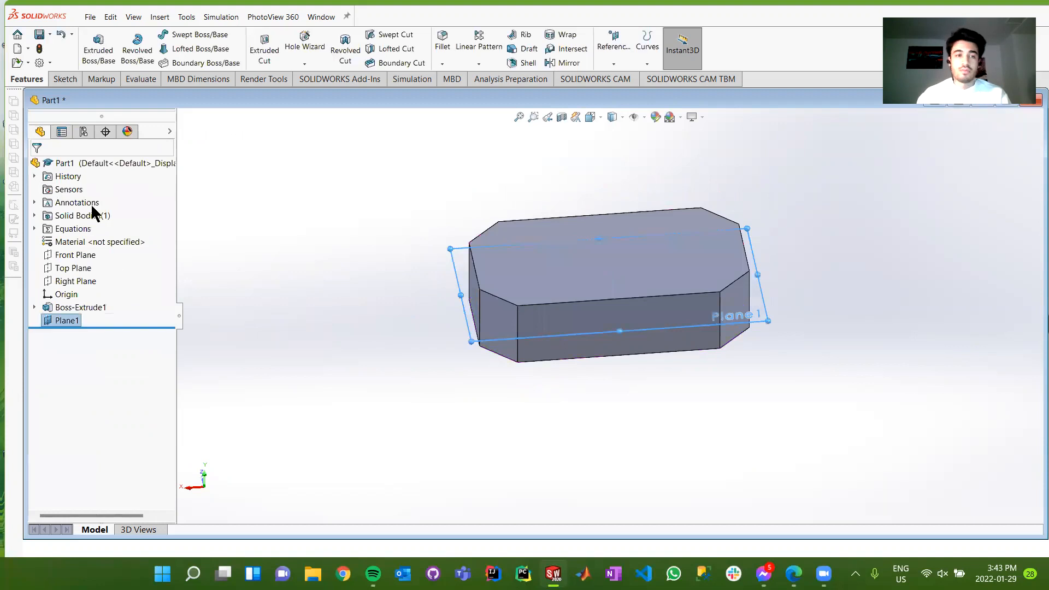
Start a sketch on the new mid-plane and view it straight from the top.
{"action": "left_click", "coordinate": [62, 79]}
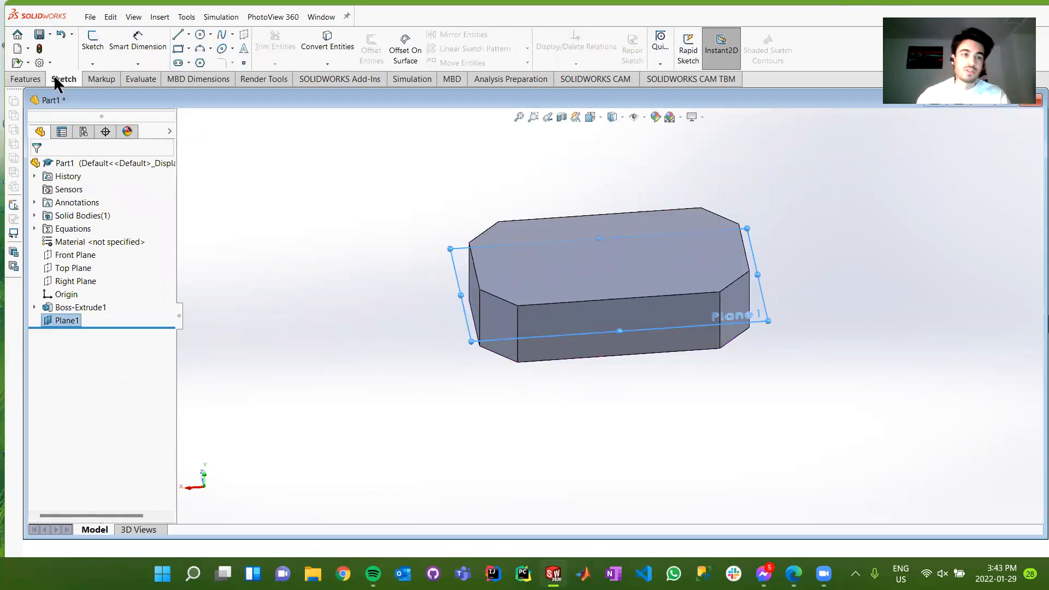
{"action": "left_click", "coordinate": [90, 44]}
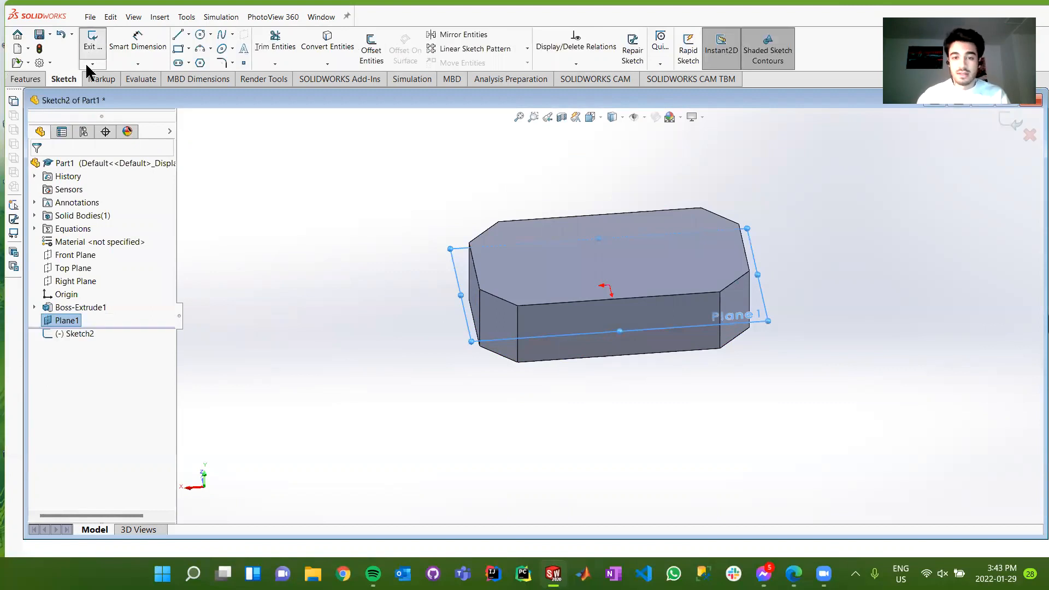
{"action": "middle_click_drag", "start_coordinate": [388, 251], "coordinate": [388, 137]}
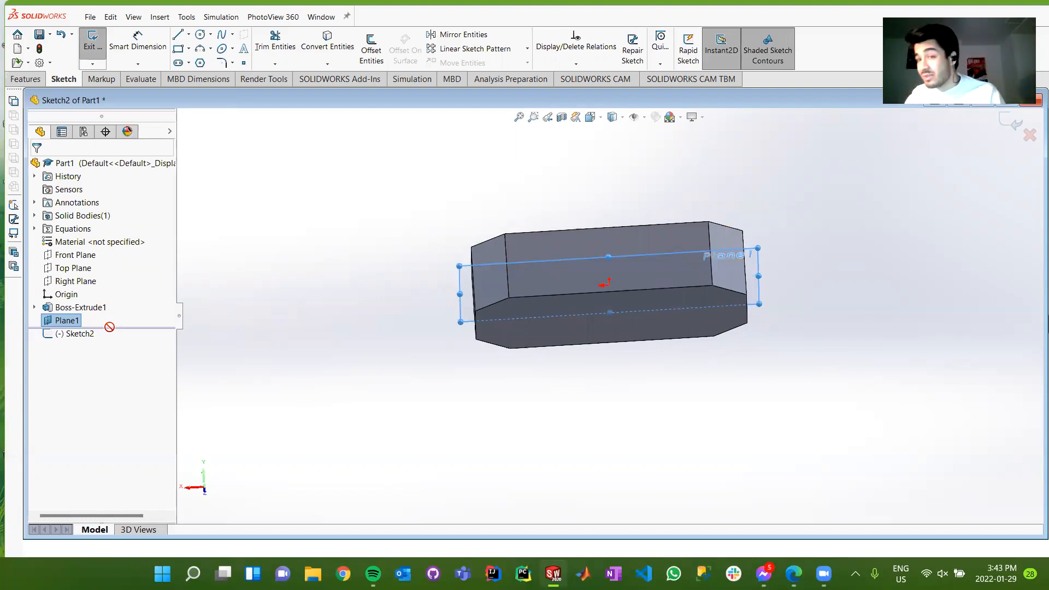
{"action": "middle_click_drag", "start_coordinate": [552, 383], "coordinate": [541, 418]}
{"action": "middle_click_drag", "start_coordinate": [517, 203], "coordinate": [672, 478]}
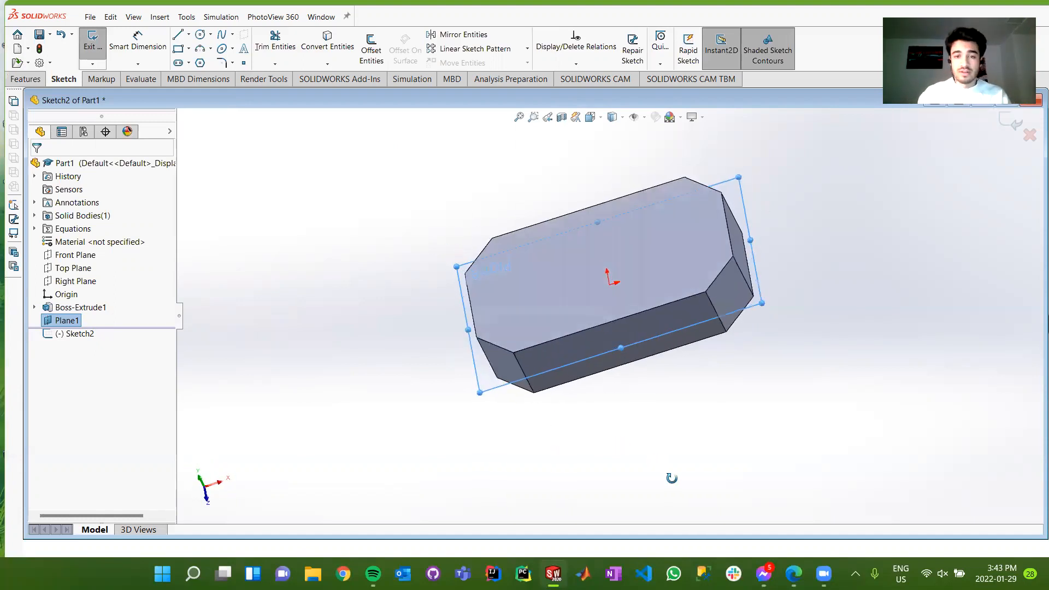
{"action": "left_click", "coordinate": [201, 482]}
{"action": "key", "text": "f"}
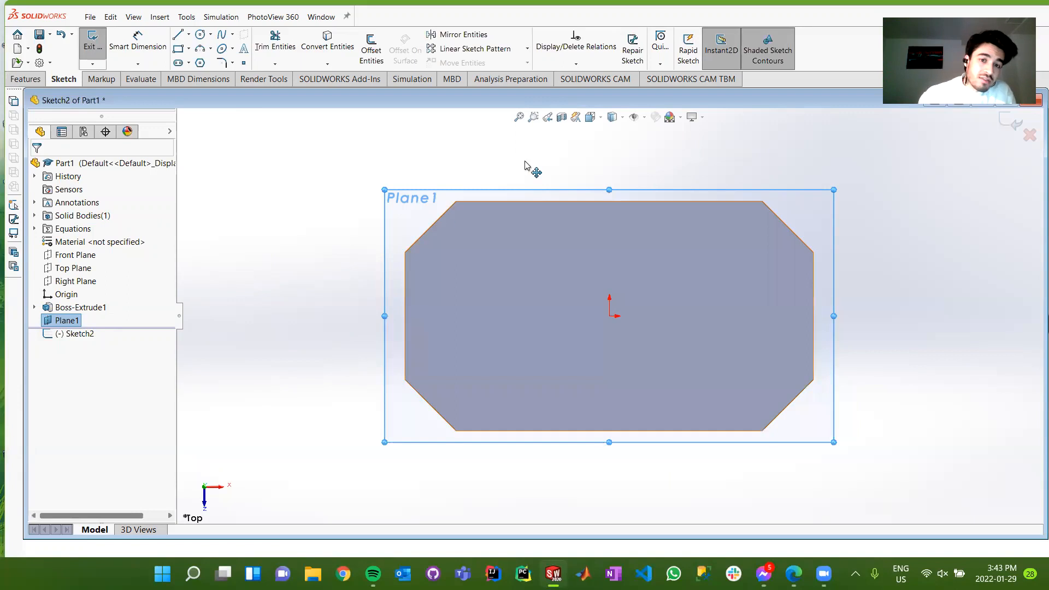
Convert the upper-left chamfer edge of the block into a sketch line on the mid-plane, and check where it lies on the chamfer face.
{"action": "left_click", "coordinate": [334, 51]}
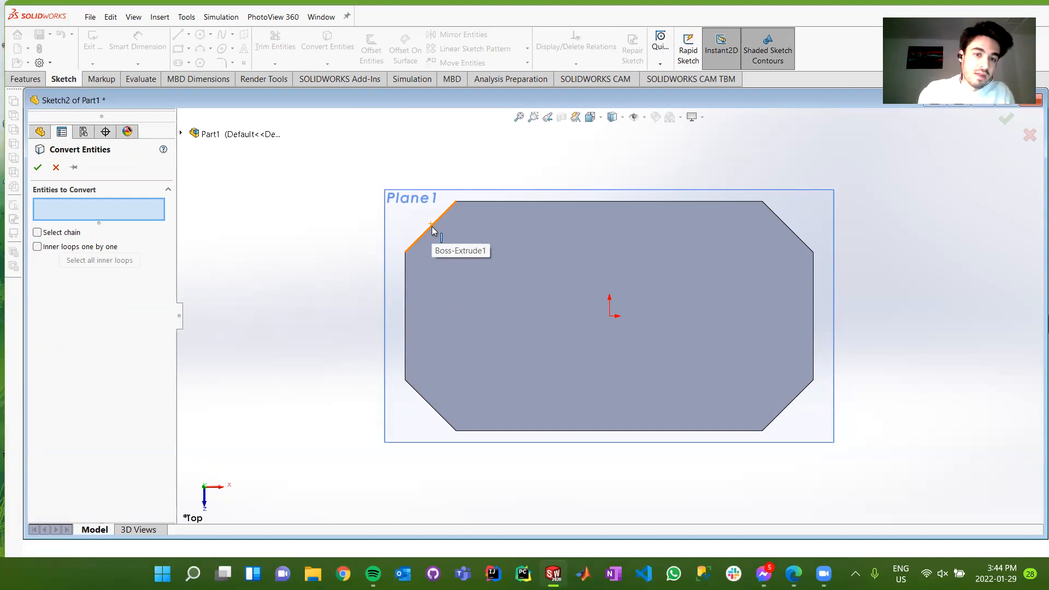
{"action": "left_click", "coordinate": [432, 227]}
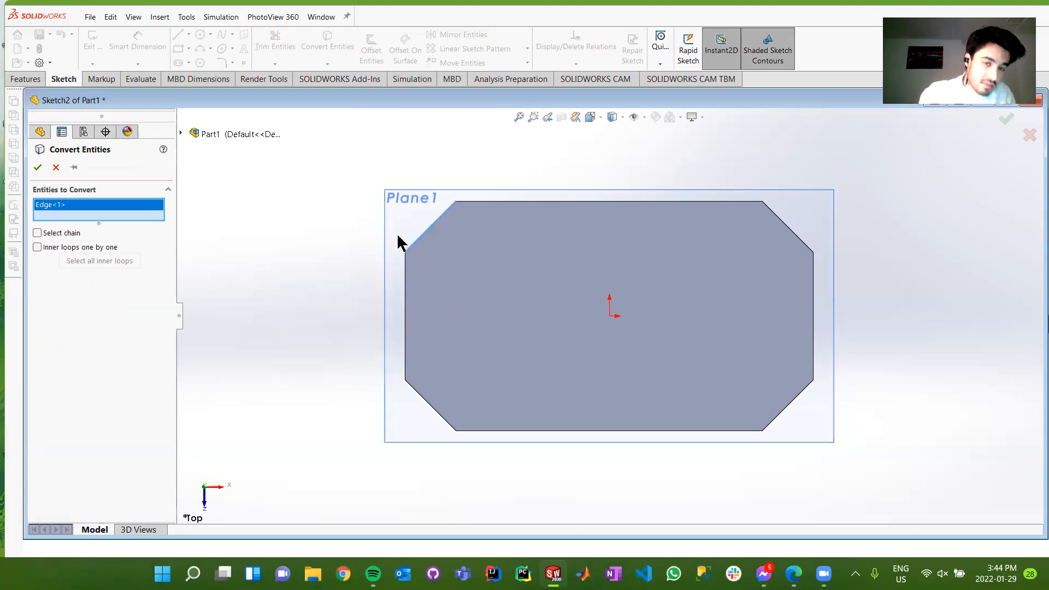
{"action": "left_click", "coordinate": [37, 167]}
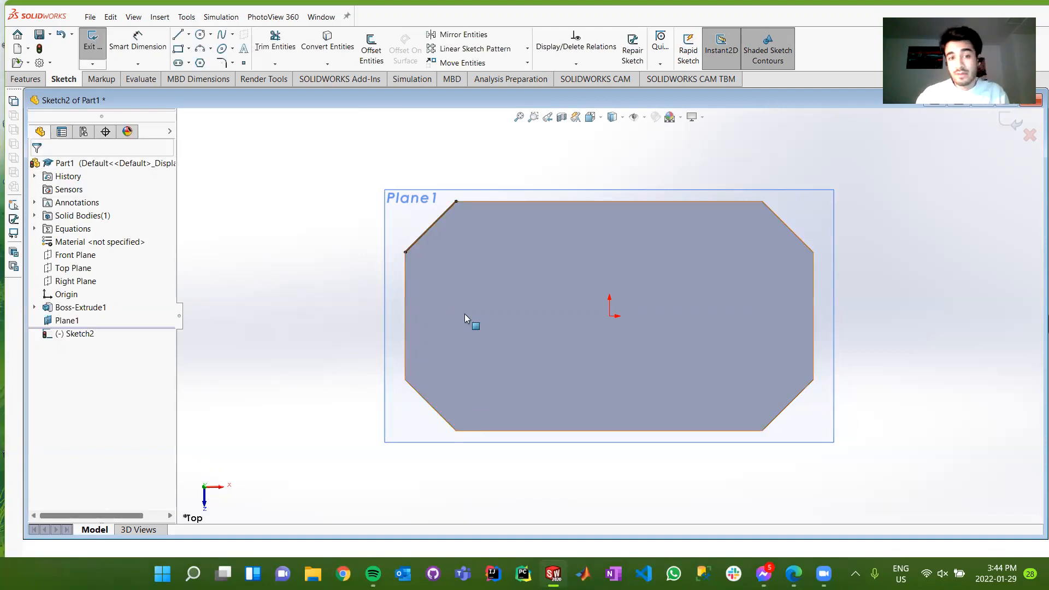
{"action": "middle_click_drag", "start_coordinate": [473, 372], "coordinate": [501, 404]}
{"action": "scroll", "coordinate": [450, 288], "scroll_direction": "down", "scroll_amount": 2}
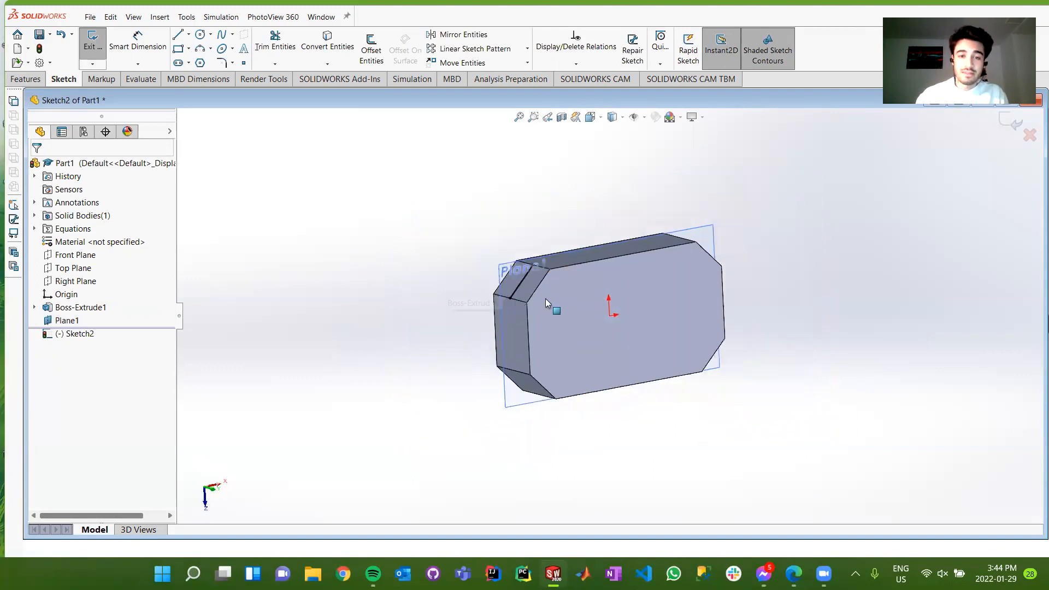
{"action": "scroll", "coordinate": [525, 295], "scroll_direction": "up", "scroll_amount": 4}
{"action": "scroll", "coordinate": [521, 292], "scroll_direction": "up", "scroll_amount": 2}
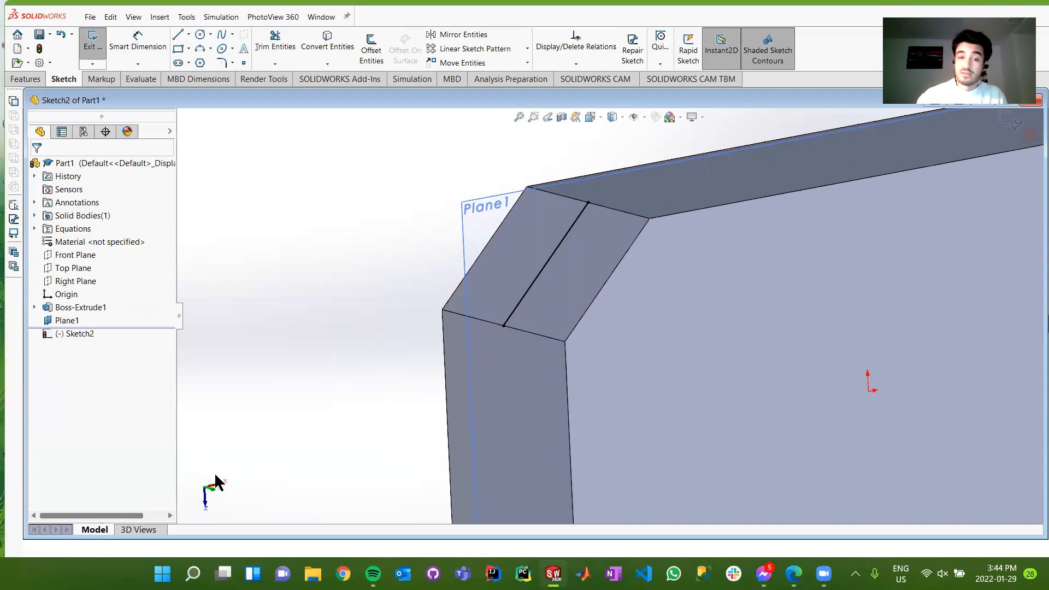
{"action": "left_click", "coordinate": [213, 492]}
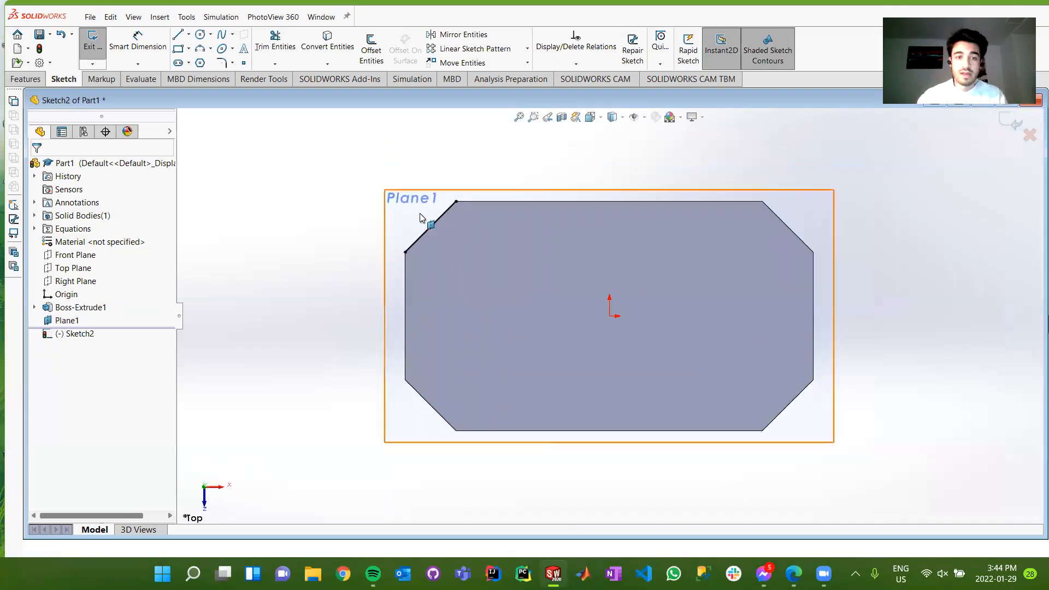
Sketch a slanted line from near the upper end of the converted chamfer edge outward to the upper left, away from the block.
{"action": "scroll", "coordinate": [442, 195], "scroll_direction": "up", "scroll_amount": 2}
{"action": "scroll", "coordinate": [495, 247], "scroll_direction": "down", "scroll_amount": 4}
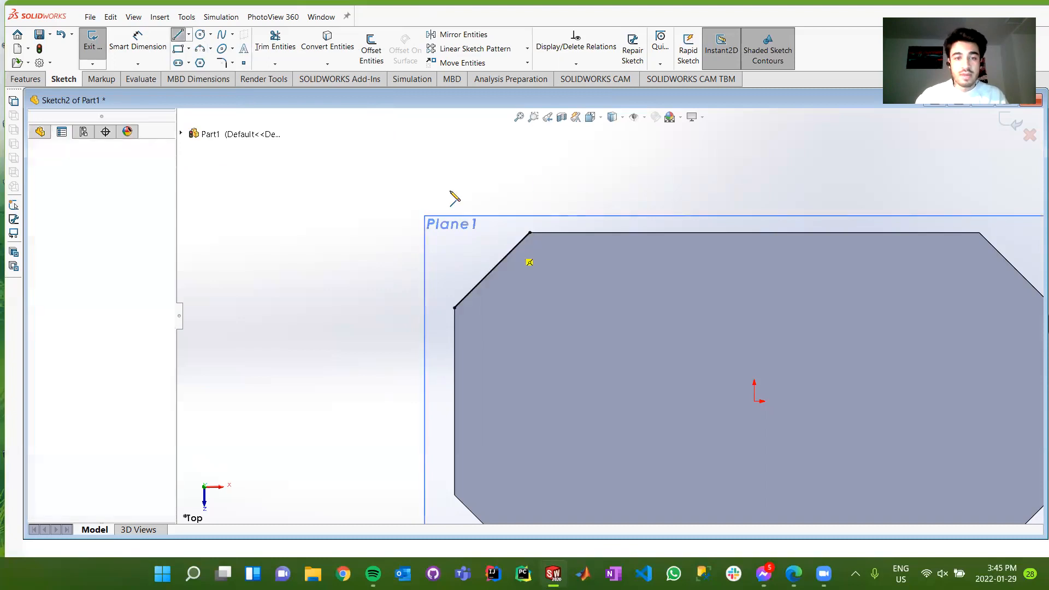
{"action": "left_click", "coordinate": [513, 247]}
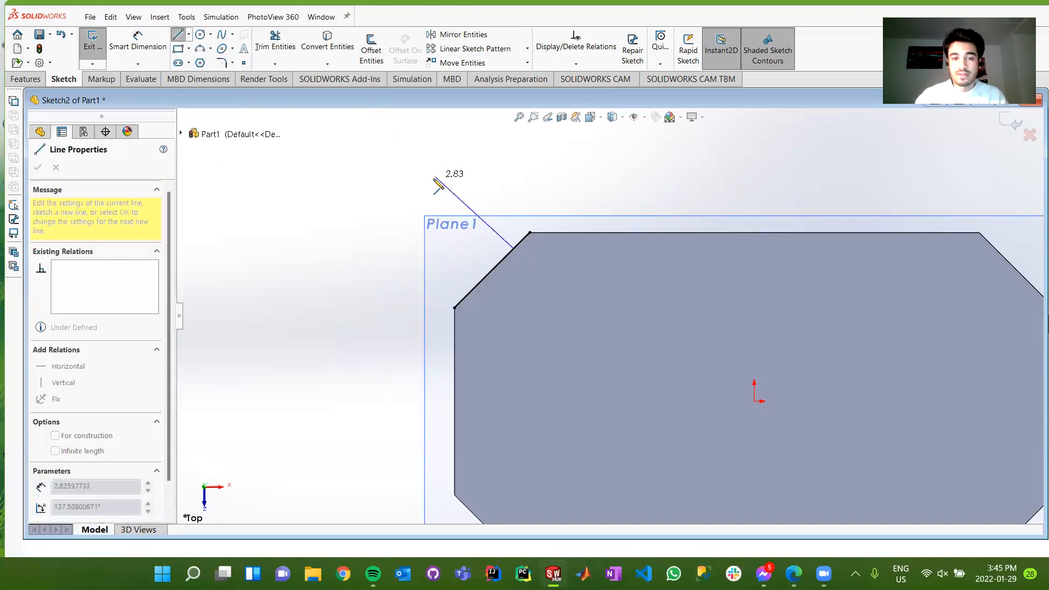
{"action": "left_click", "coordinate": [444, 181]}
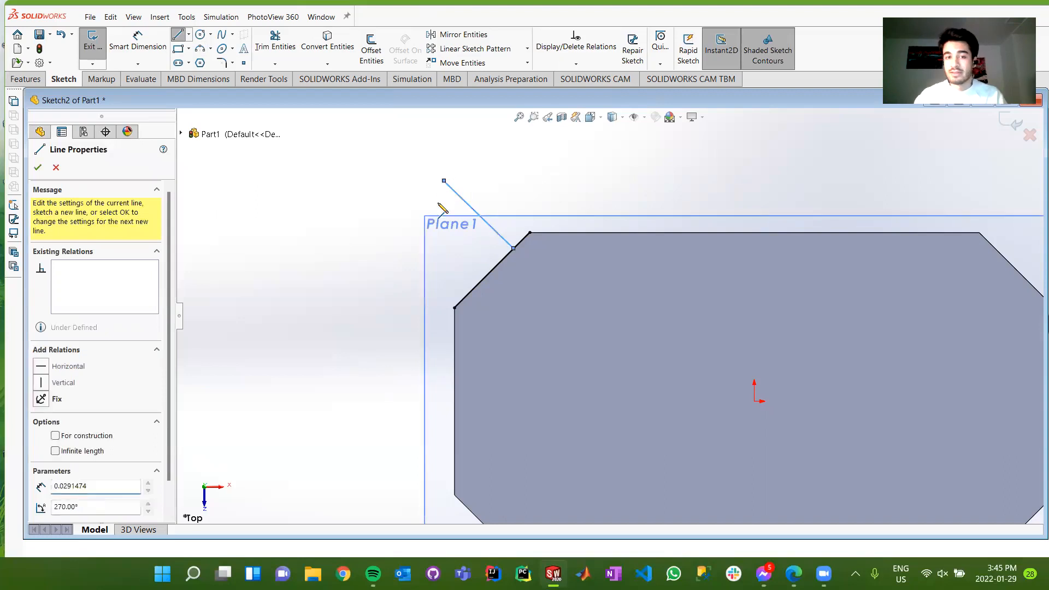
{"action": "key", "text": "Escape"}
{"action": "key", "text": "Escape"}
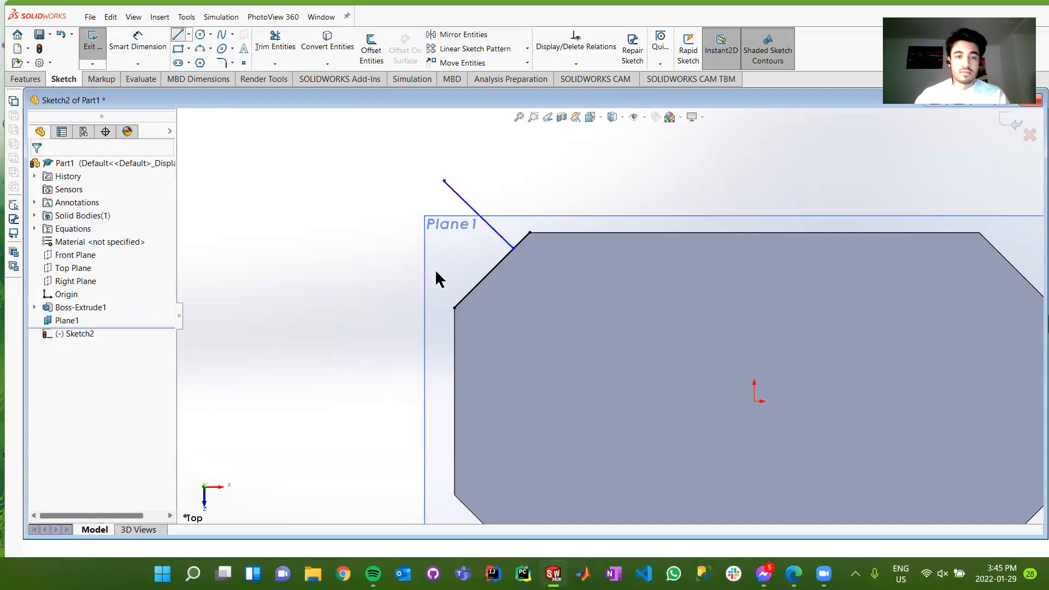
{"action": "key", "text": "l"}
{"action": "key", "text": "Escape"}
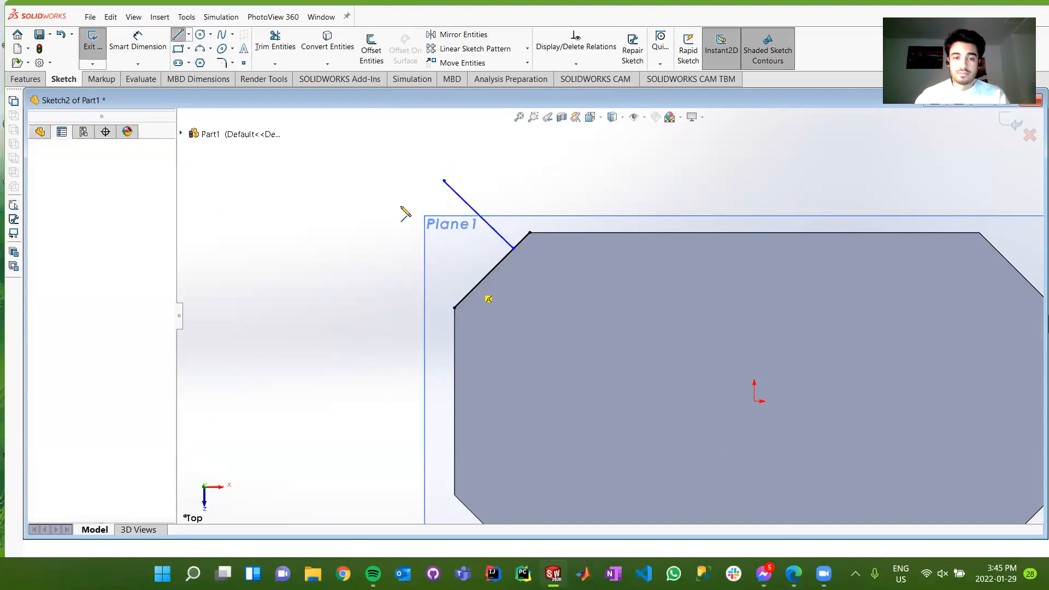
Complete a second slanted line about 3 in long outward from the lower part of the chamfer edge, and make both slanted lines parallel.
{"action": "left_click", "coordinate": [400, 203]}
{"action": "key", "text": "Escape"}
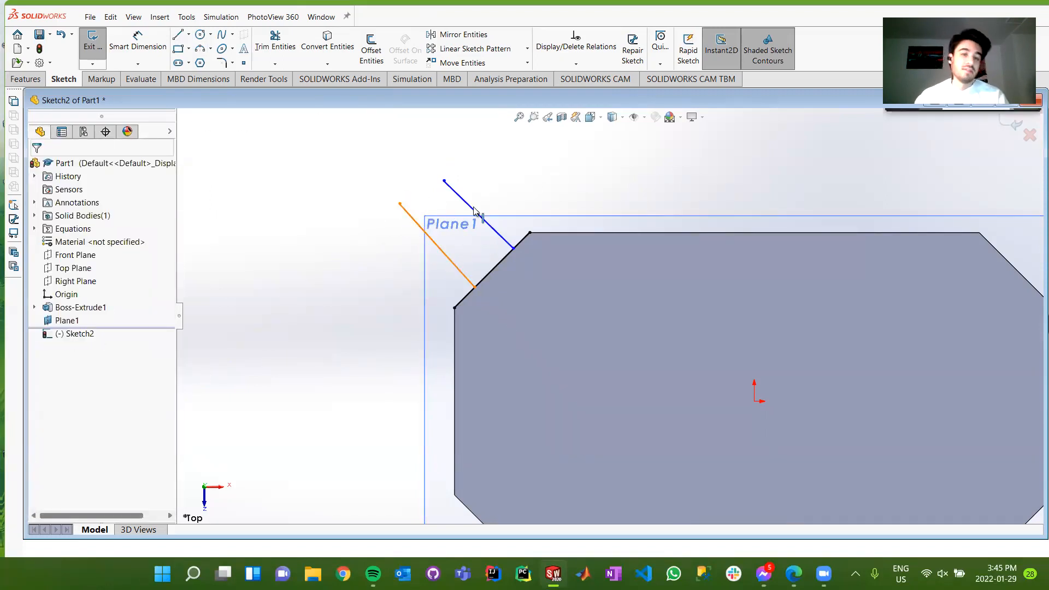
{"action": "left_click", "coordinate": [451, 196]}
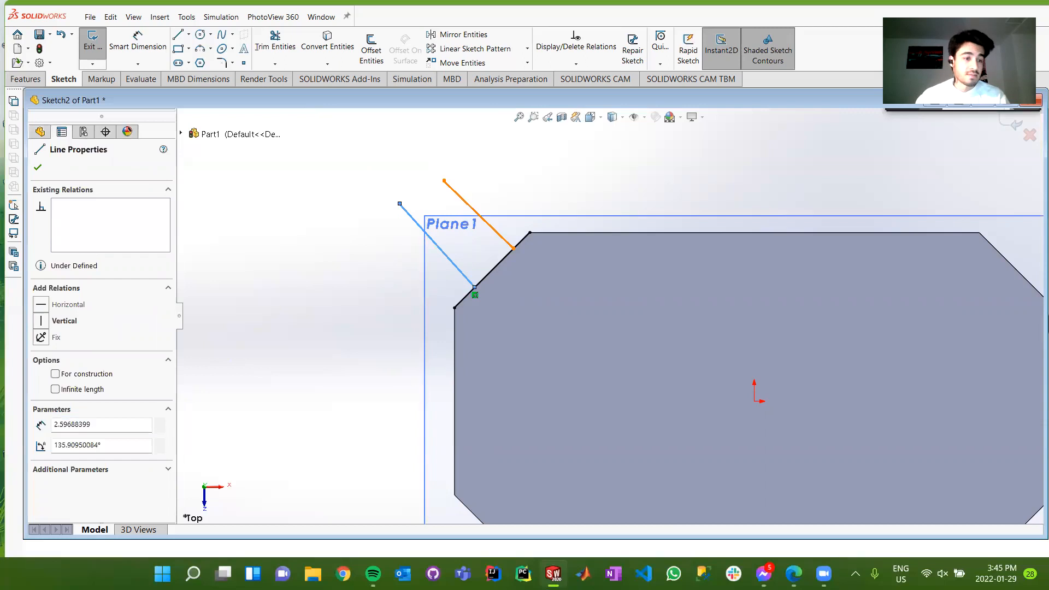
{"action": "left_click", "coordinate": [409, 215], "text": "ctrl"}
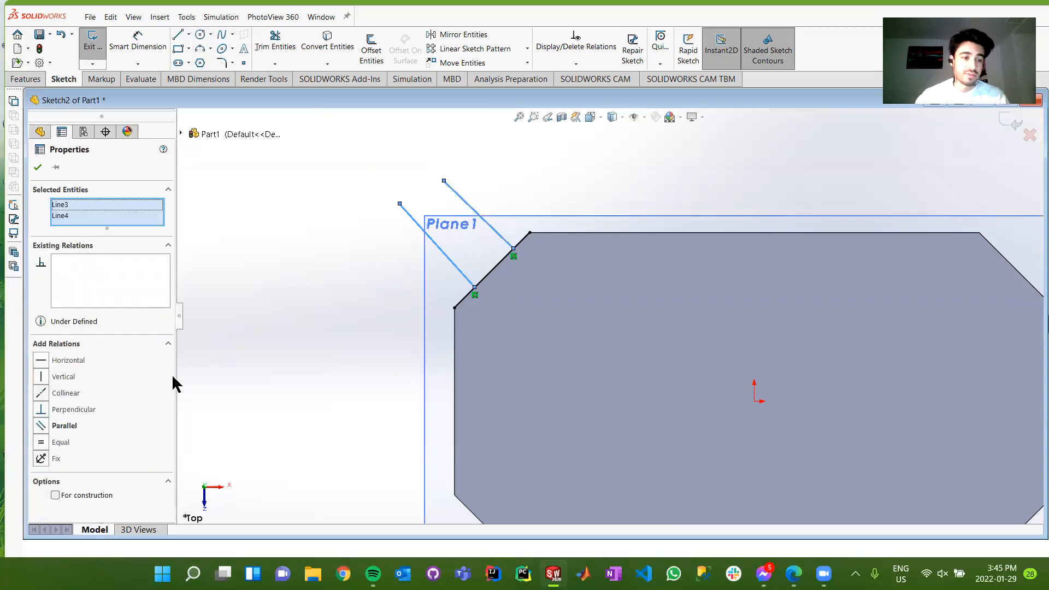
{"action": "left_click", "coordinate": [41, 429]}
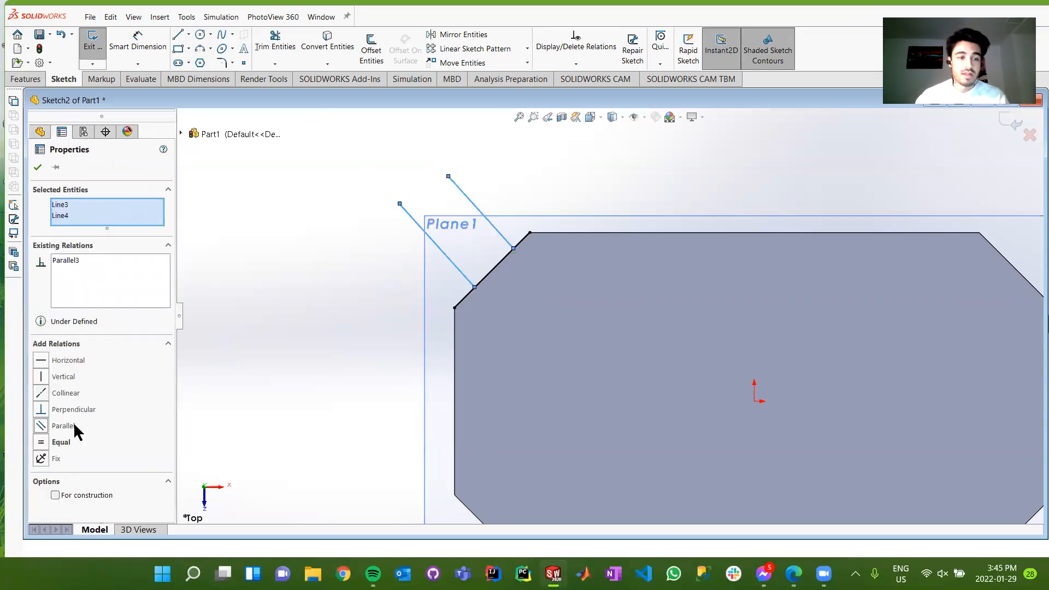
{"action": "left_click", "coordinate": [191, 428]}
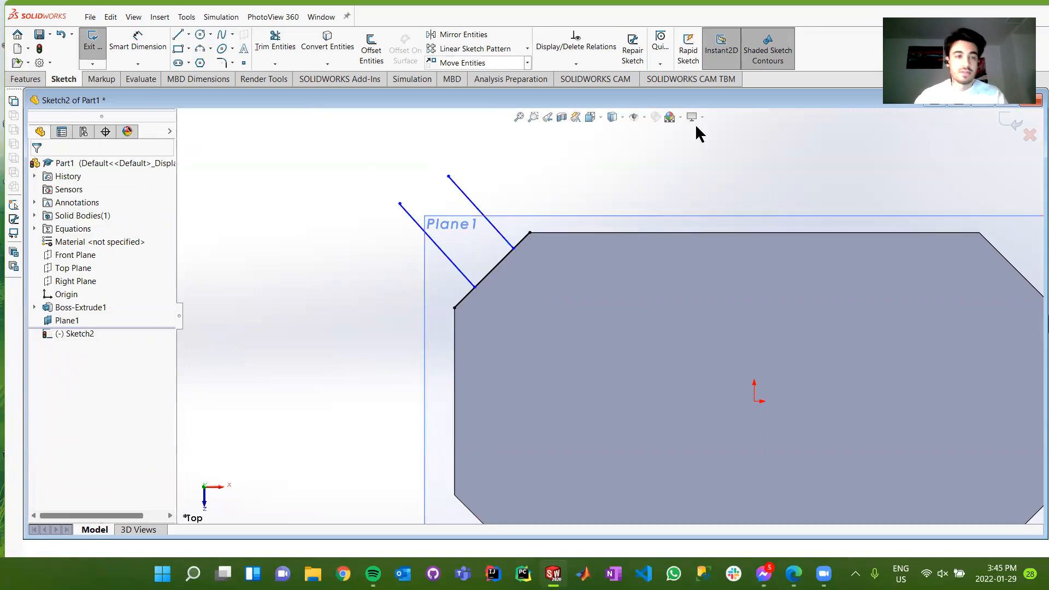
Add a perpendicular relation between the lower slanted line and the converted chamfer edge.
{"action": "left_click", "coordinate": [501, 295]}
{"action": "left_click", "coordinate": [494, 274]}
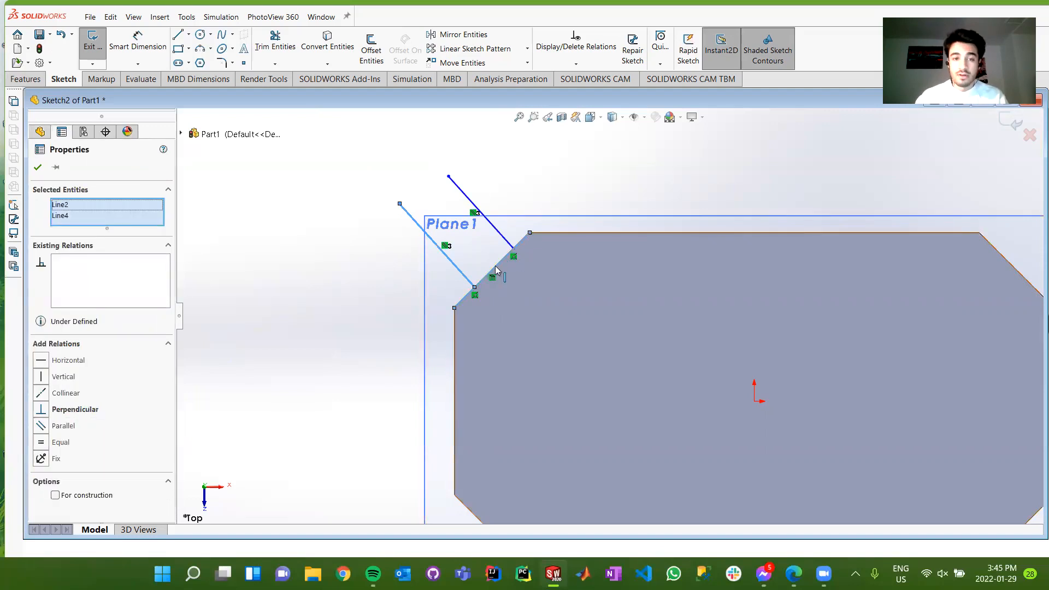
{"action": "left_click", "coordinate": [46, 411]}
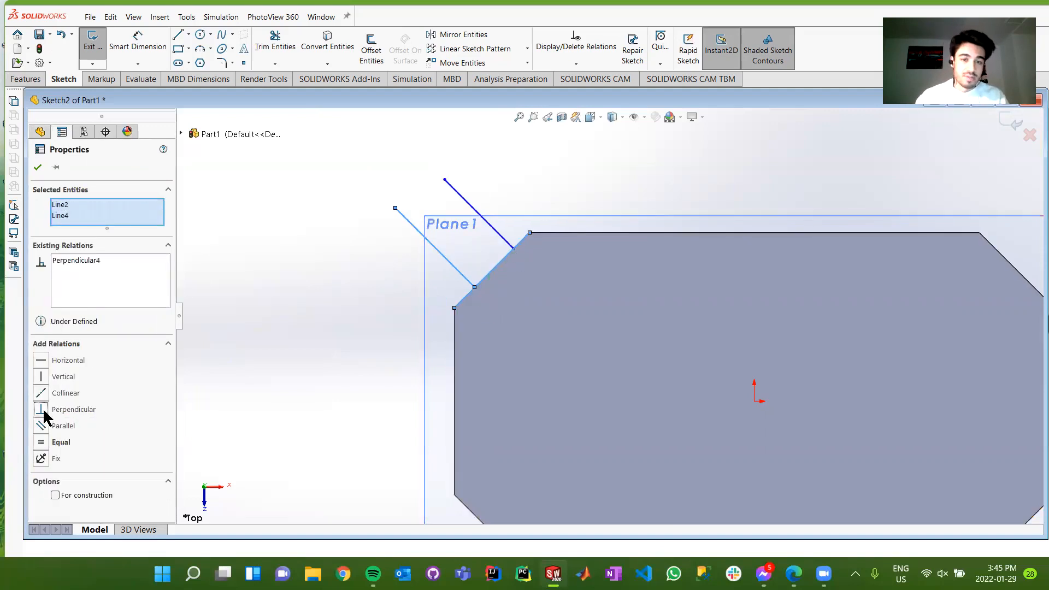
{"action": "key", "text": "Escape"}
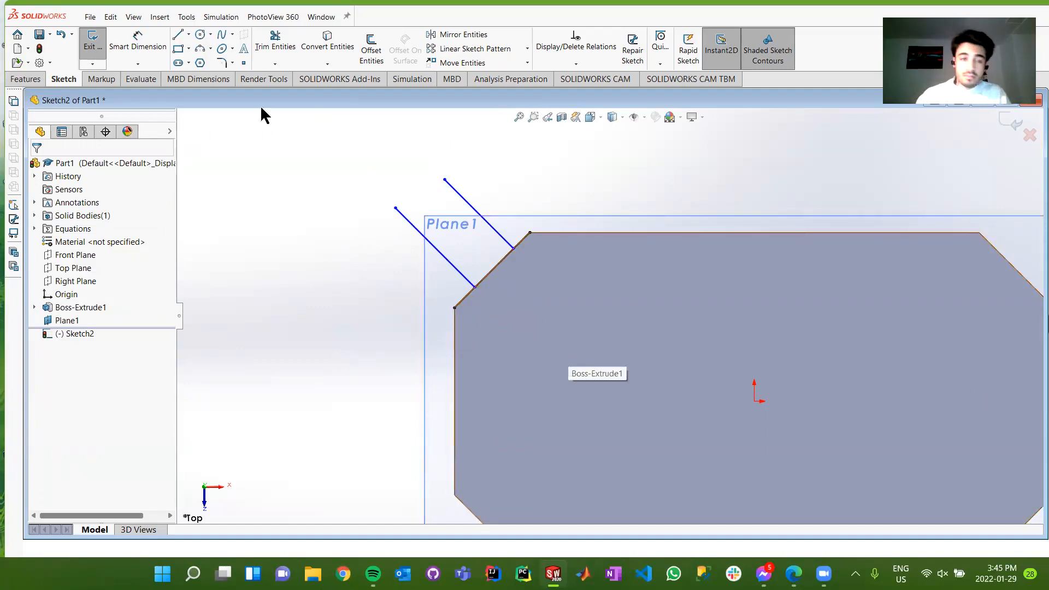
Dimension the distance between the two parallel slanted lines as 2 in.
{"action": "left_click", "coordinate": [123, 41]}
{"action": "left_click", "coordinate": [447, 260]}
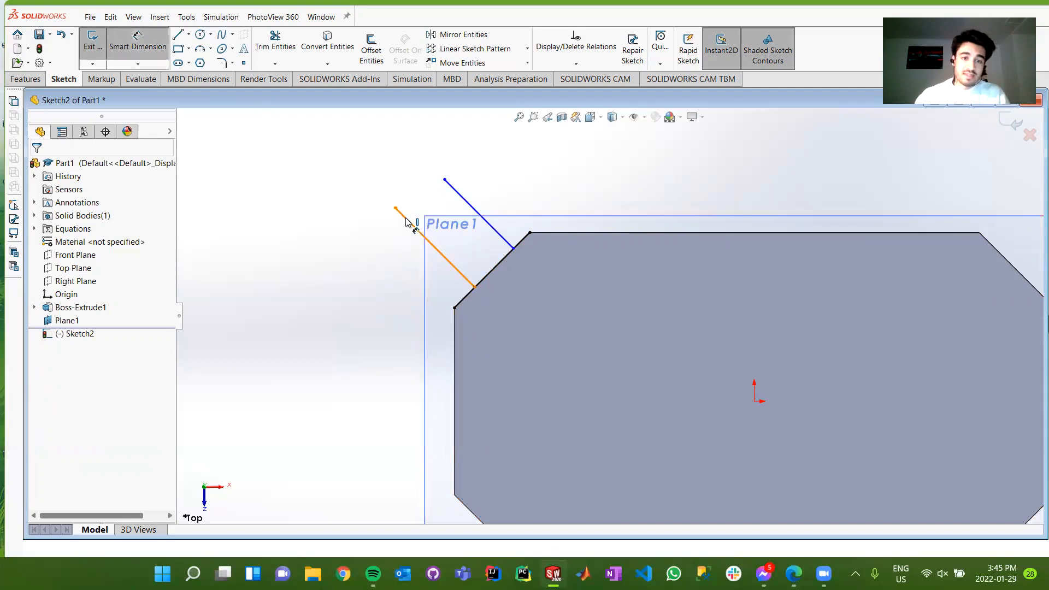
{"action": "left_click", "coordinate": [461, 198]}
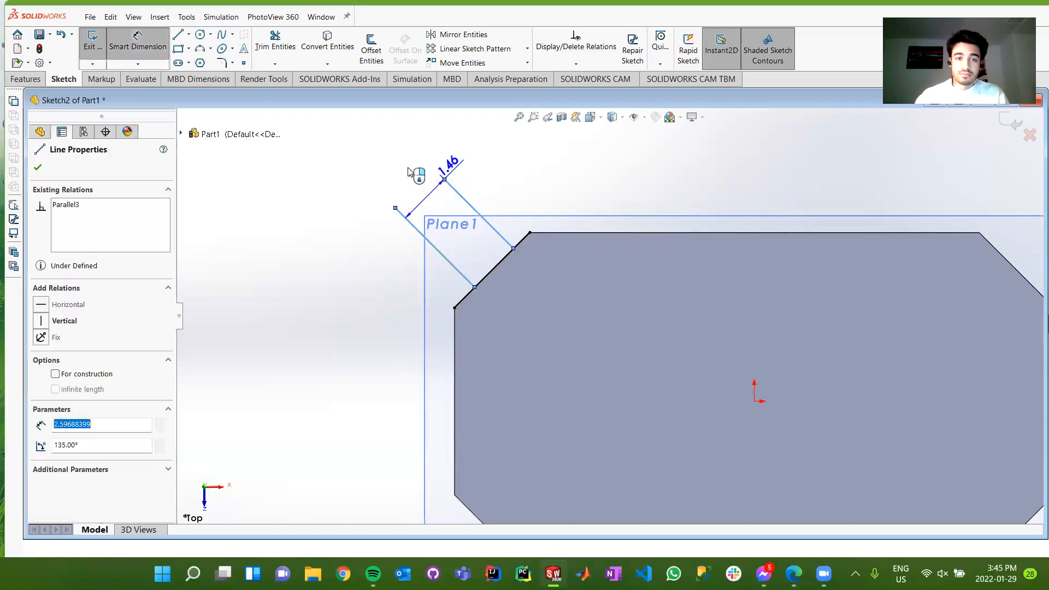
{"action": "left_click", "coordinate": [394, 158]}
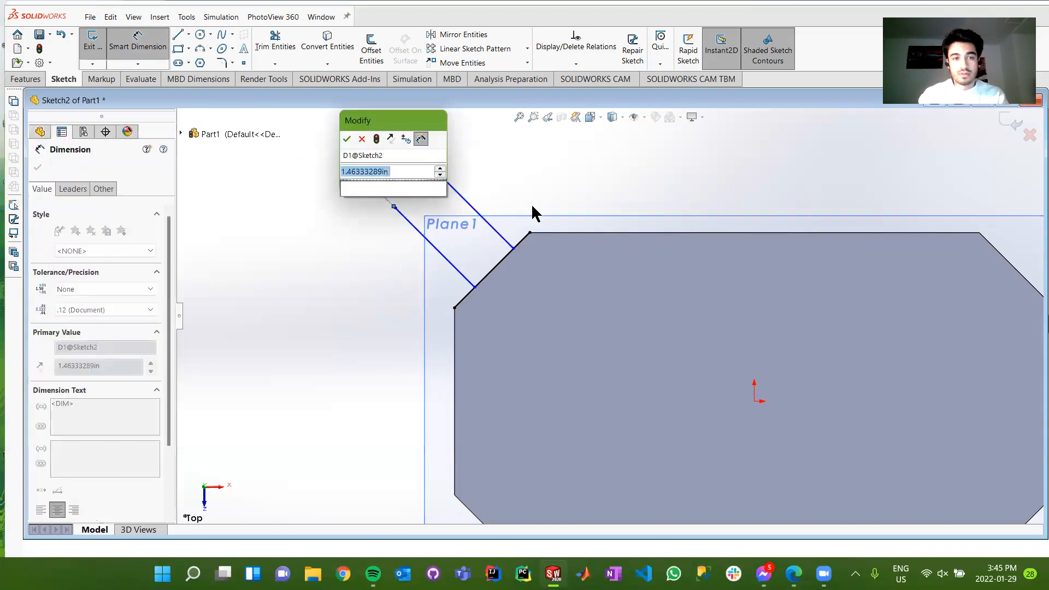
{"action": "type", "text": "2"}
{"action": "key", "text": "Return"}
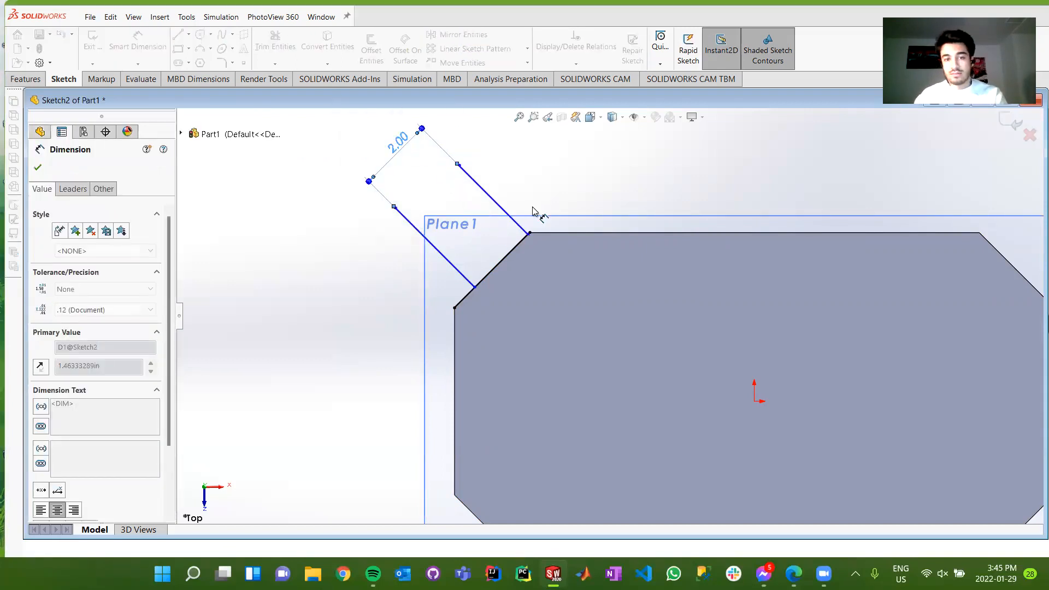
{"action": "key", "text": "Escape"}
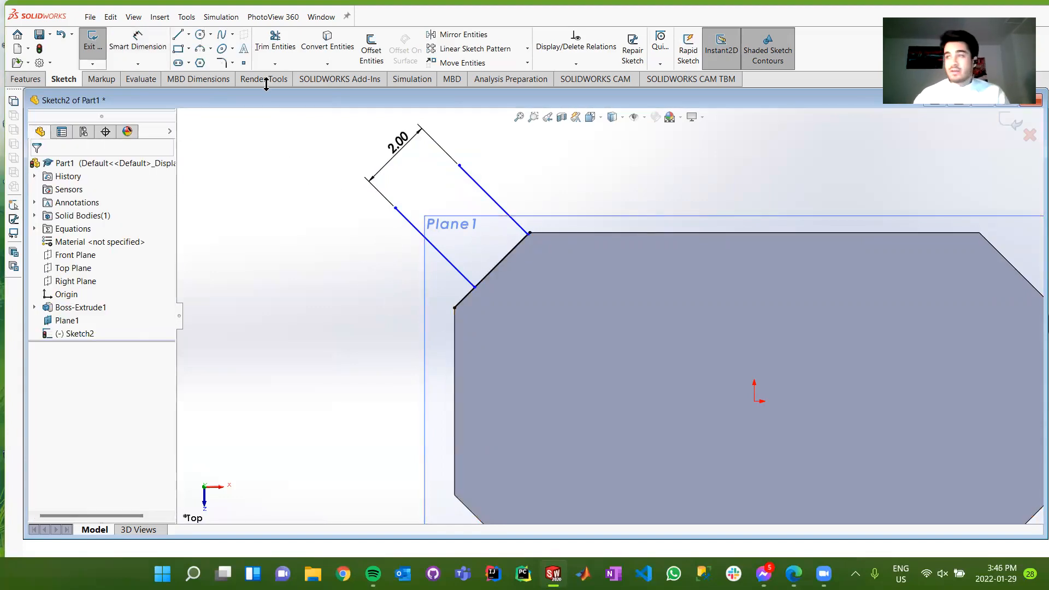
Sketch a centerline about 2.4 in long from the lower slanted line's outer end, crossing past the upper slanted line's direction.
{"action": "left_click", "coordinate": [188, 35]}
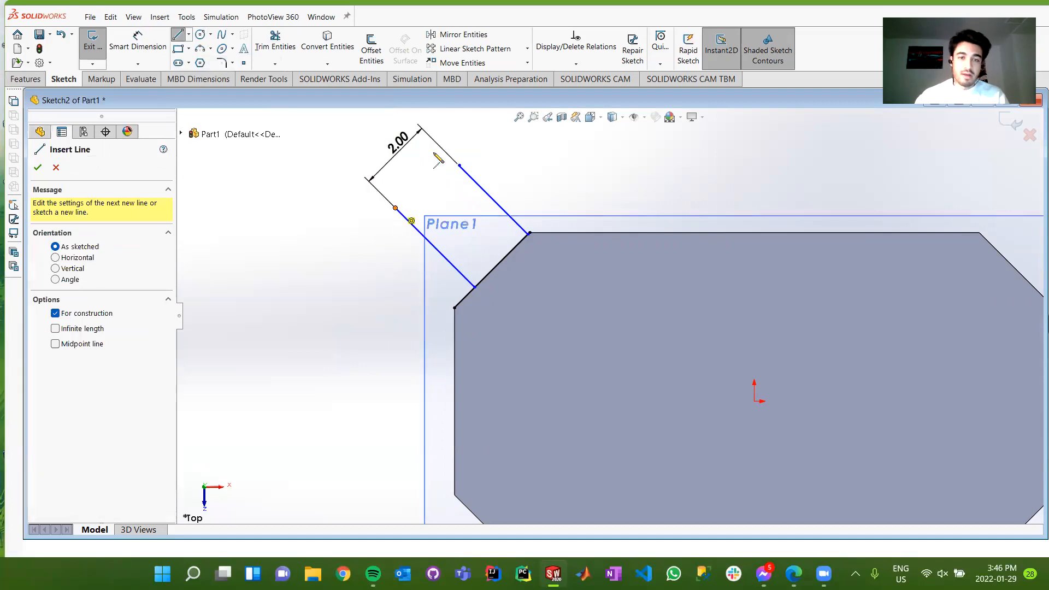
{"action": "left_click", "coordinate": [395, 207]}
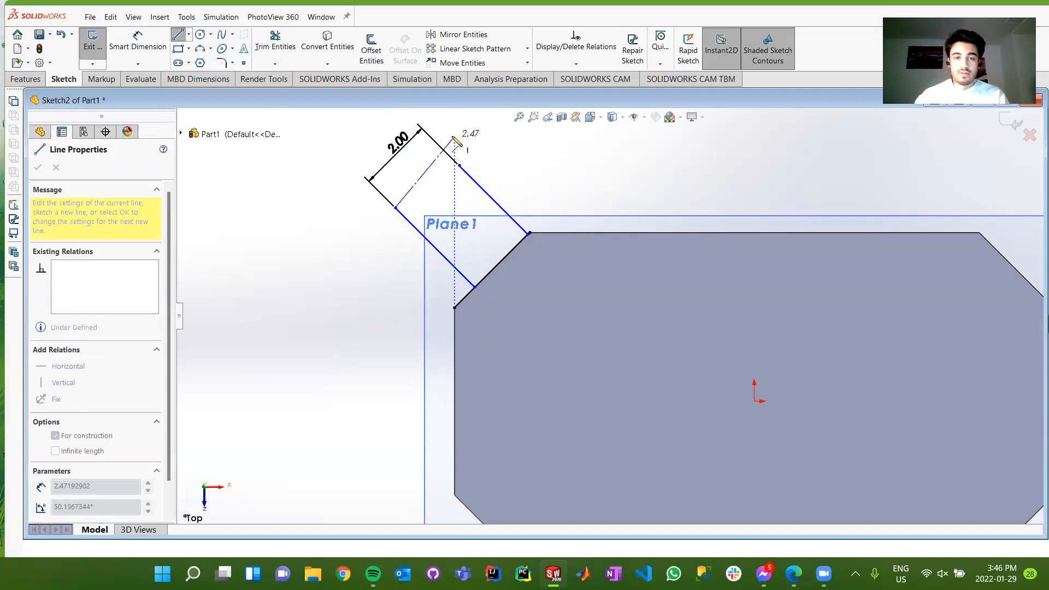
{"action": "left_click", "coordinate": [457, 149]}
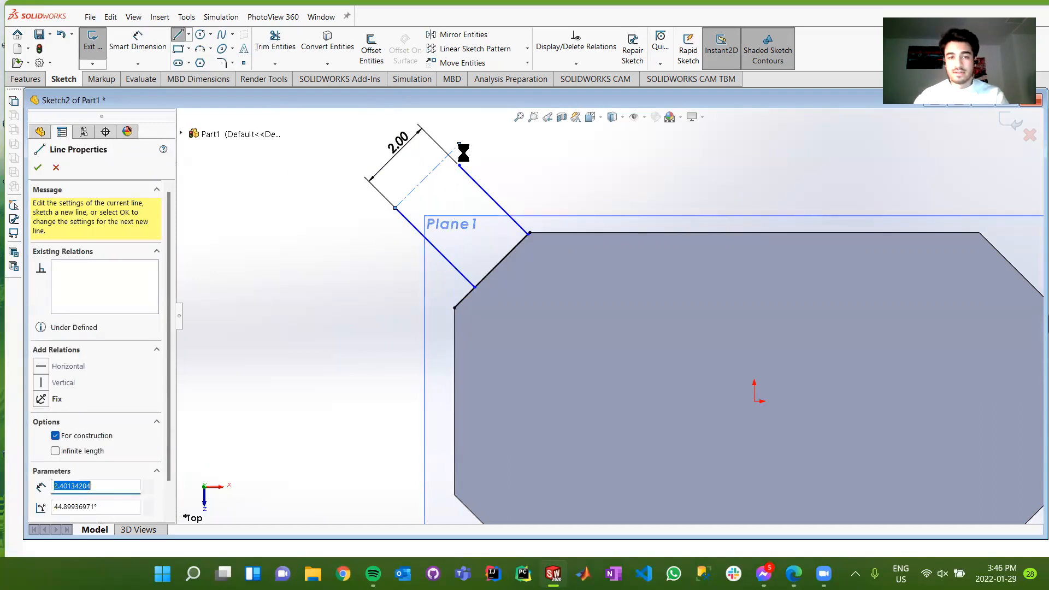
{"action": "key", "text": "Escape"}
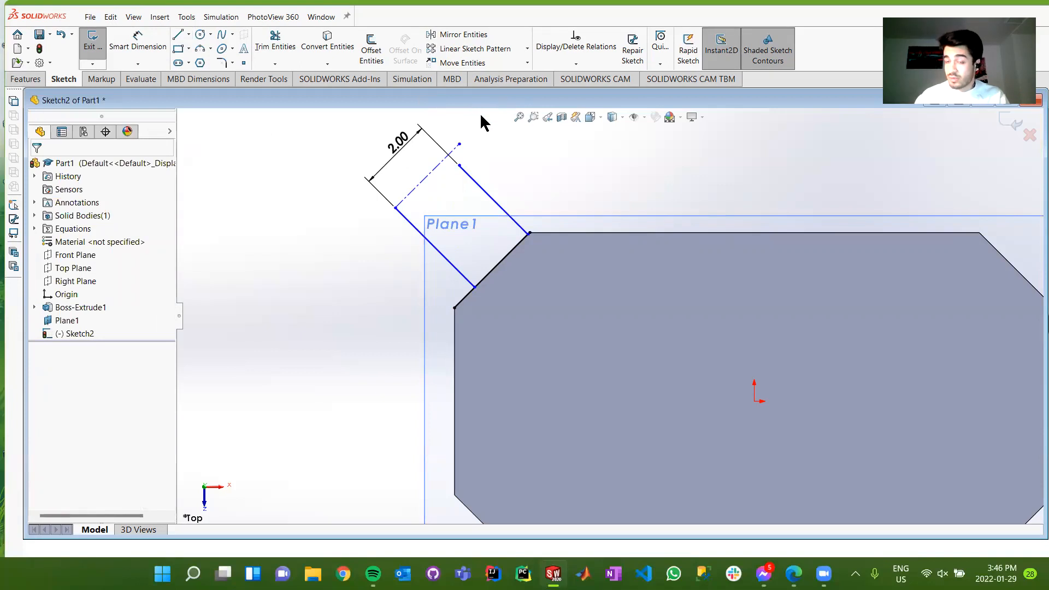
Extend the upper slanted line outward until it meets the centerline.
{"action": "left_click", "coordinate": [275, 64]}
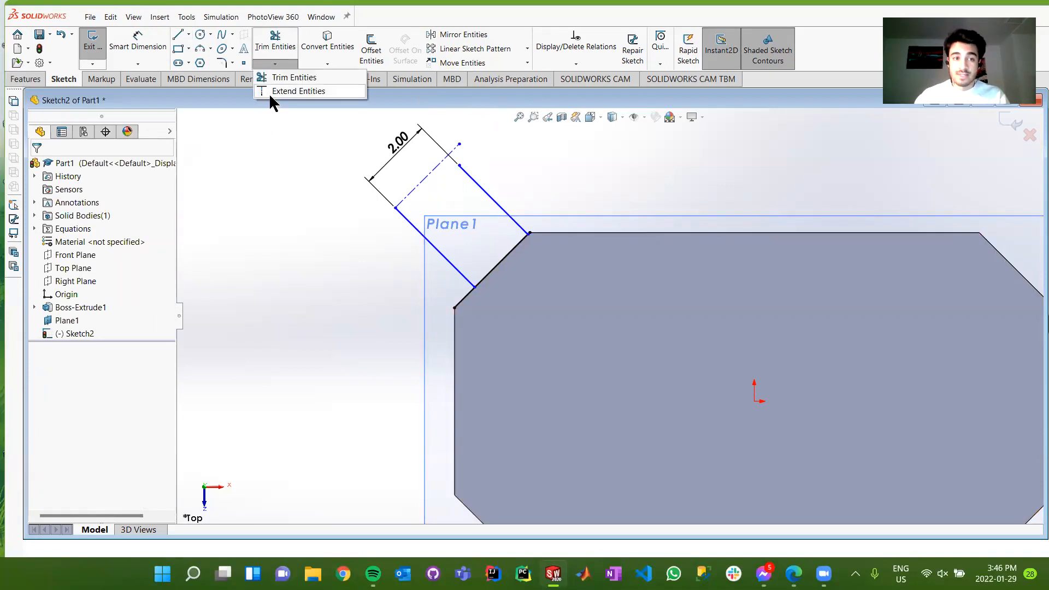
{"action": "left_click", "coordinate": [269, 91]}
{"action": "key", "text": "f"}
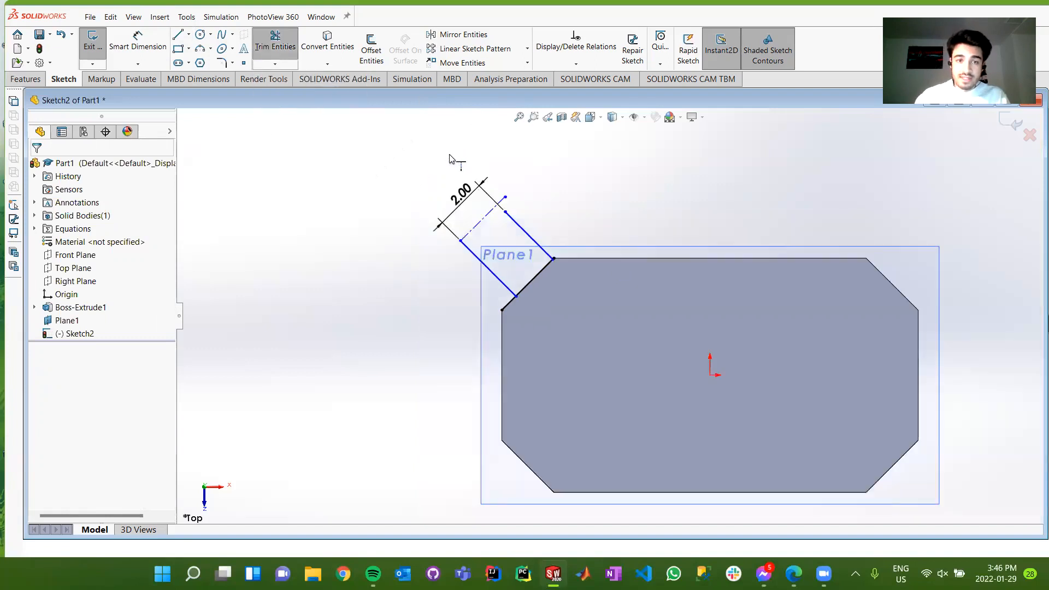
{"action": "scroll", "coordinate": [474, 194], "scroll_direction": "down", "scroll_amount": 10}
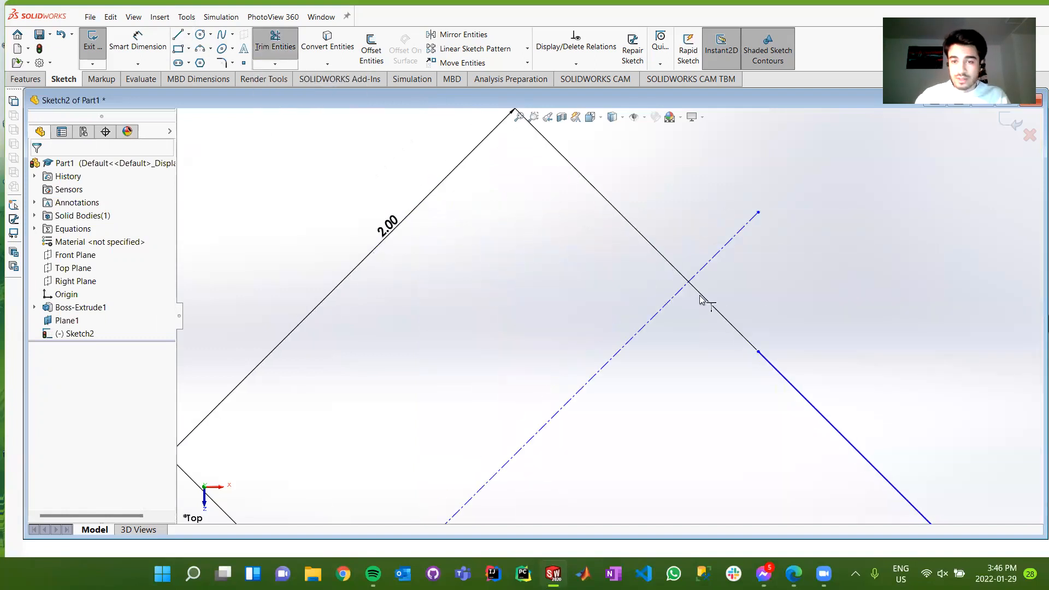
{"action": "left_click", "coordinate": [764, 358]}
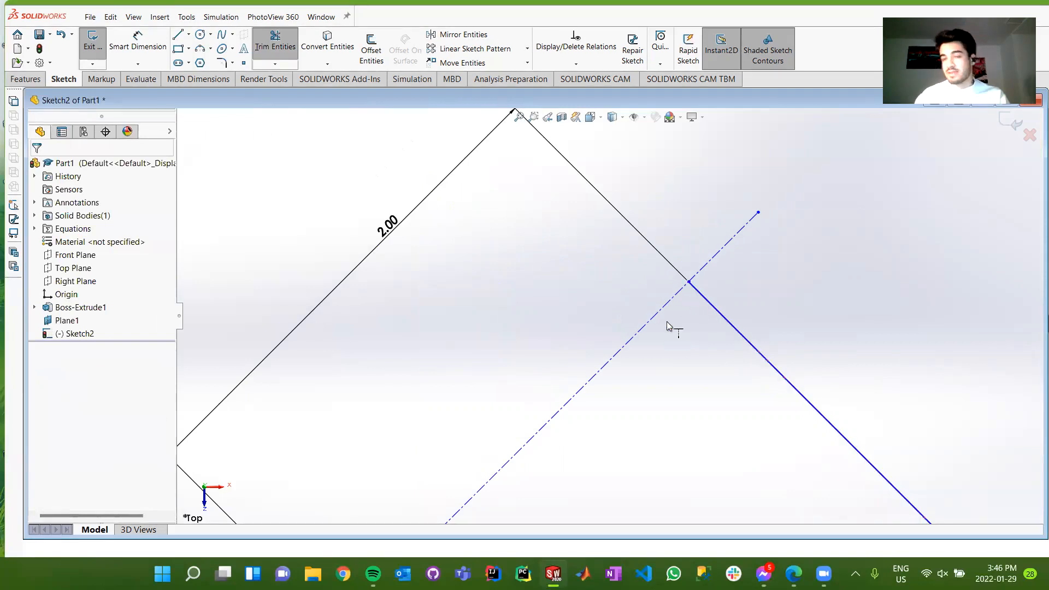
{"action": "key", "text": "Escape"}
{"action": "scroll", "coordinate": [620, 232], "scroll_direction": "up", "scroll_amount": 8}
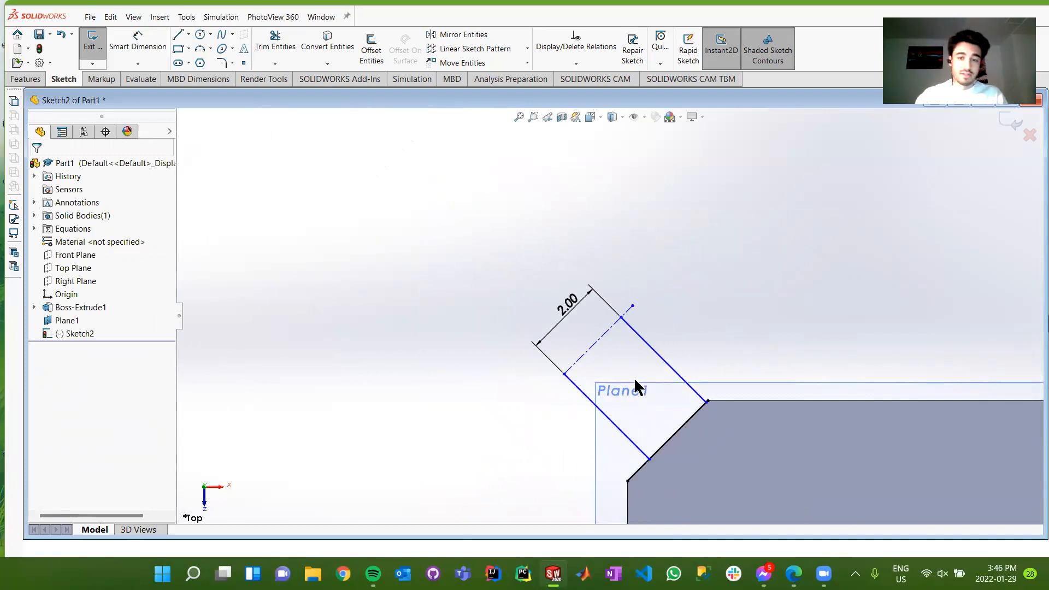
Trim off the short piece of centerline that overhangs the upper slanted line's outer end.
{"action": "scroll", "coordinate": [634, 386], "scroll_direction": "down", "scroll_amount": 3}
{"action": "left_click", "coordinate": [275, 41]}
{"action": "left_click_drag", "start_coordinate": [601, 257], "coordinate": [605, 377]}
{"action": "key", "text": "Escape"}
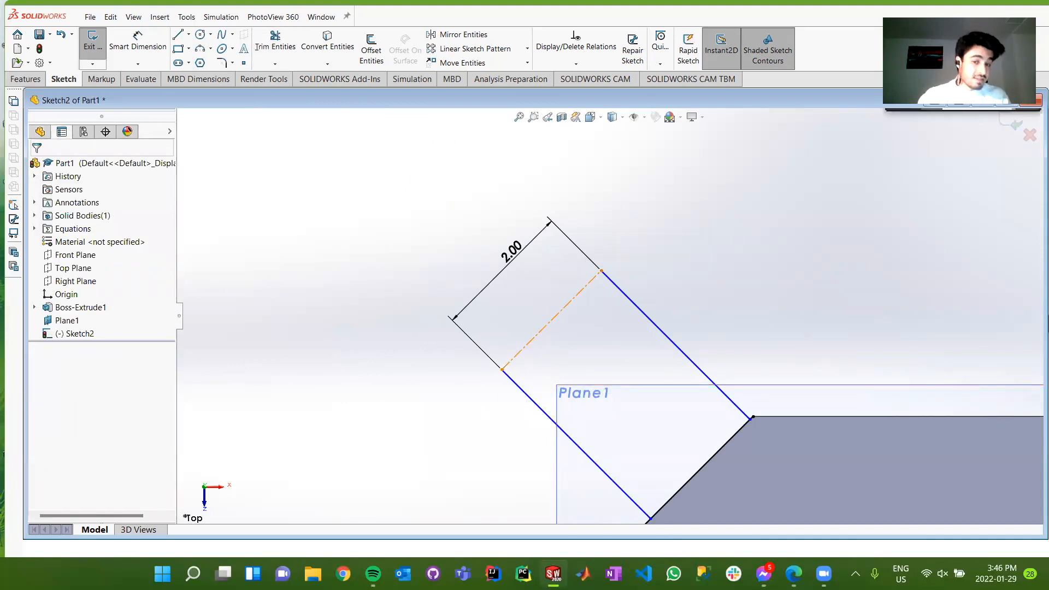
Add a perpendicular relation between the lower slanted line and the centerline joining the outer ends.
{"action": "left_click", "coordinate": [517, 385]}
{"action": "left_click", "coordinate": [650, 318], "text": "ctrl"}
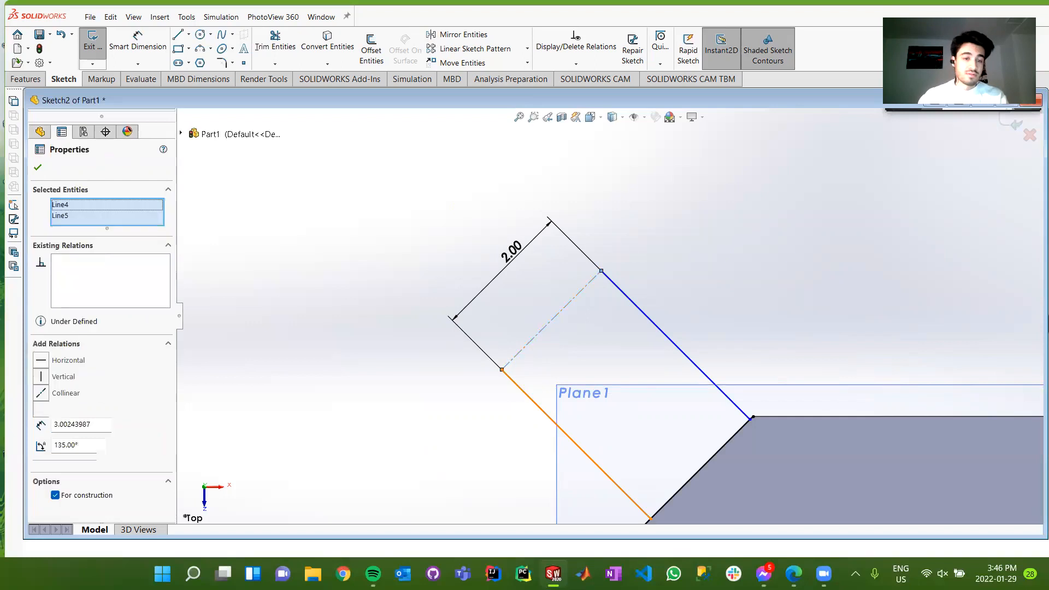
{"action": "left_click", "coordinate": [41, 409]}
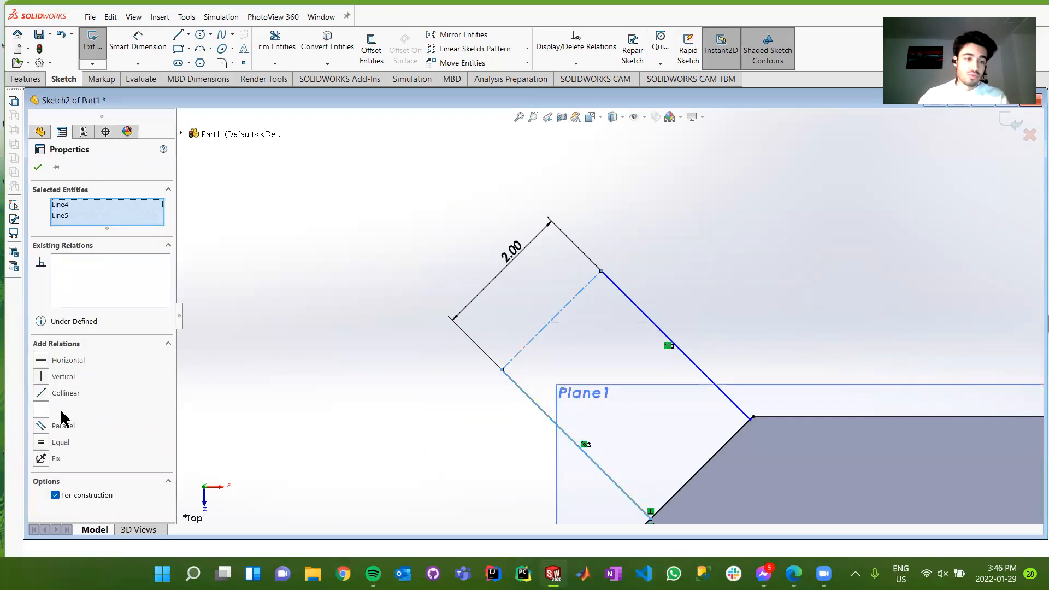
{"action": "left_click", "coordinate": [327, 412]}
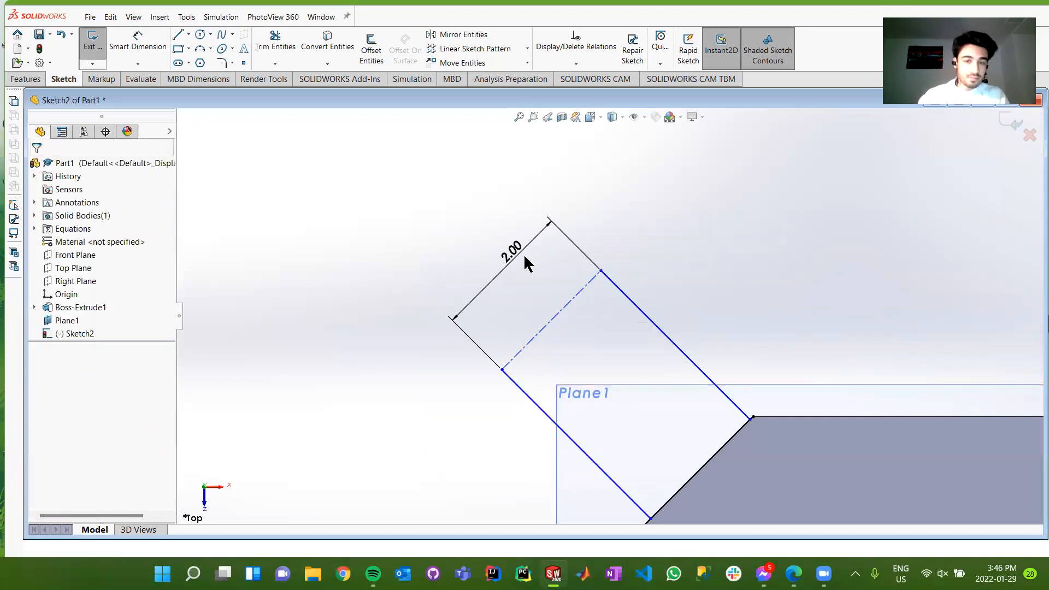
Sketch a second centerline from the midpoint of the end centerline, across the chamfer edge and into the block.
{"action": "scroll", "coordinate": [643, 298], "scroll_direction": "up", "scroll_amount": 3}
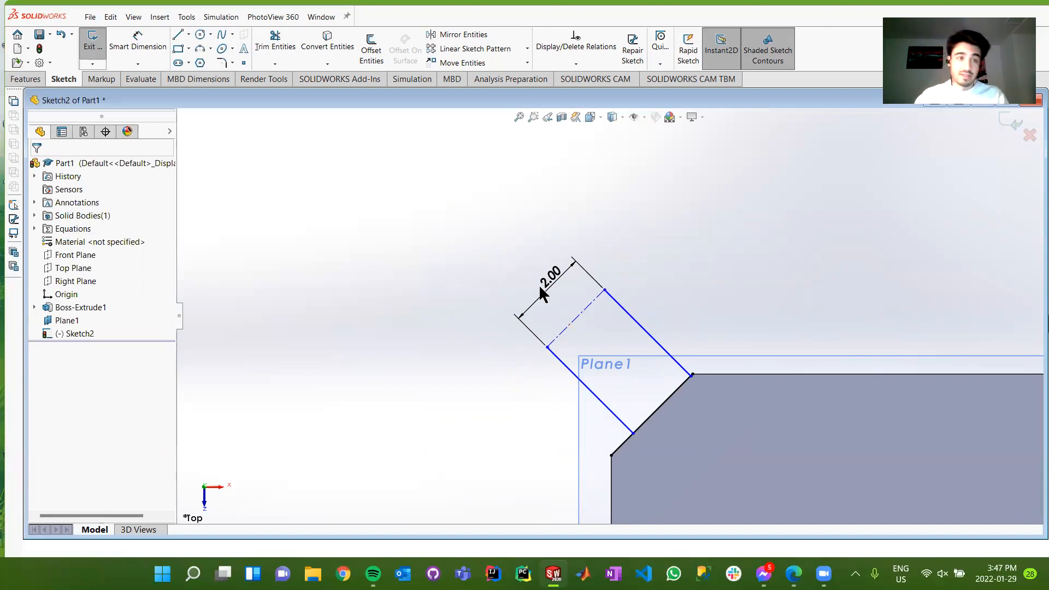
{"action": "left_click", "coordinate": [188, 34]}
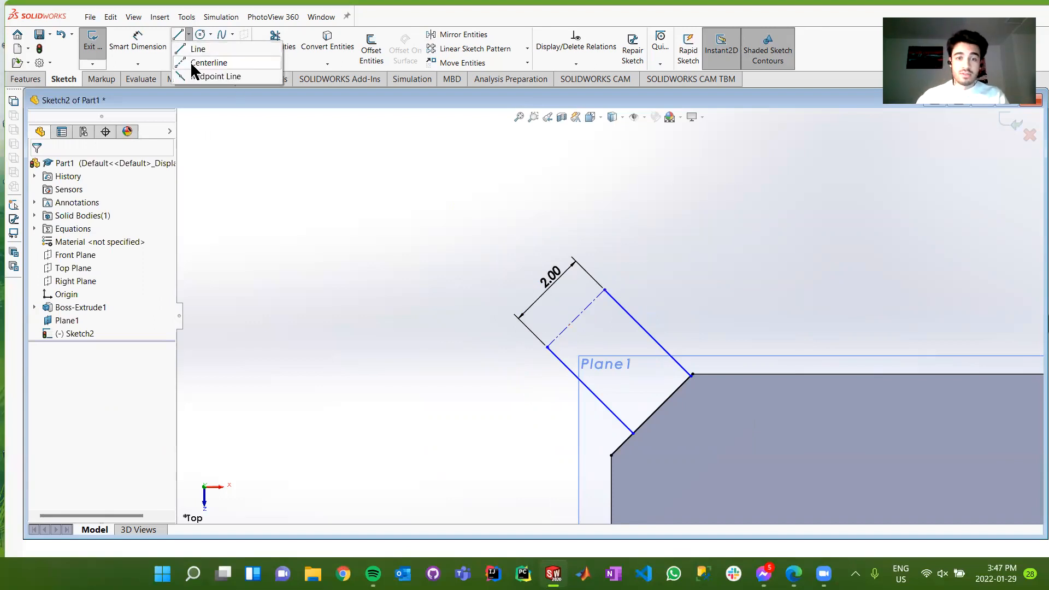
{"action": "left_click", "coordinate": [577, 318]}
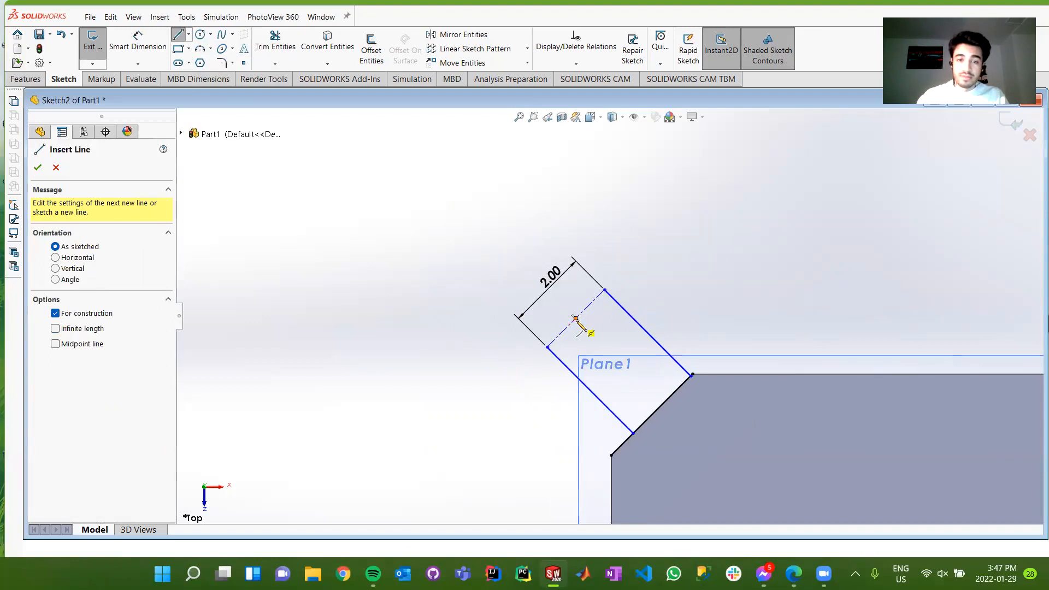
{"action": "left_click", "coordinate": [662, 404]}
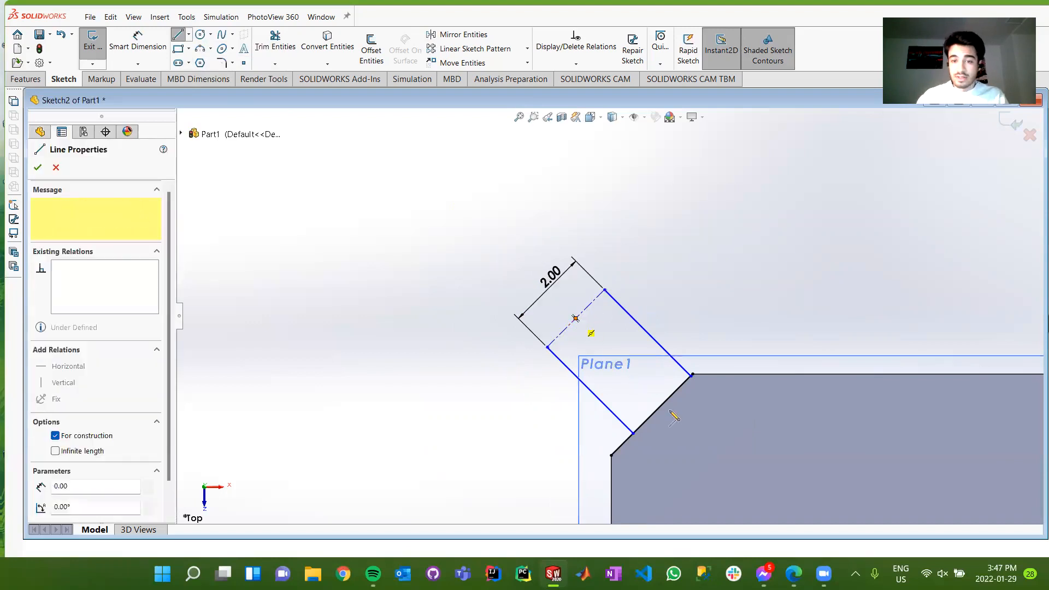
{"action": "left_click", "coordinate": [711, 445]}
{"action": "key", "text": "Escape"}
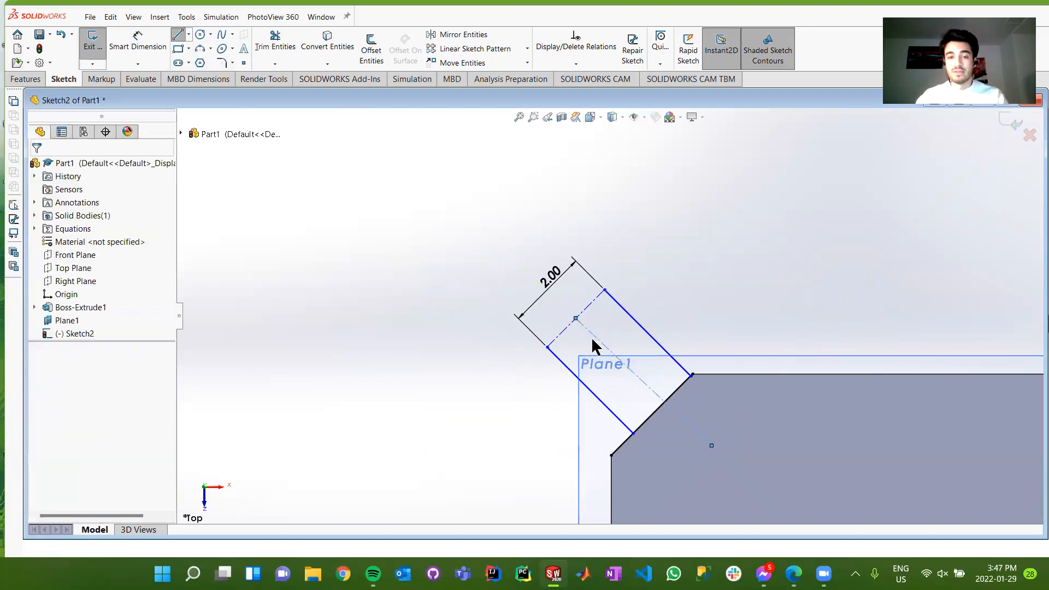
Make the middle centerline parallel to the upper slanted line.
{"action": "left_click", "coordinate": [640, 323]}
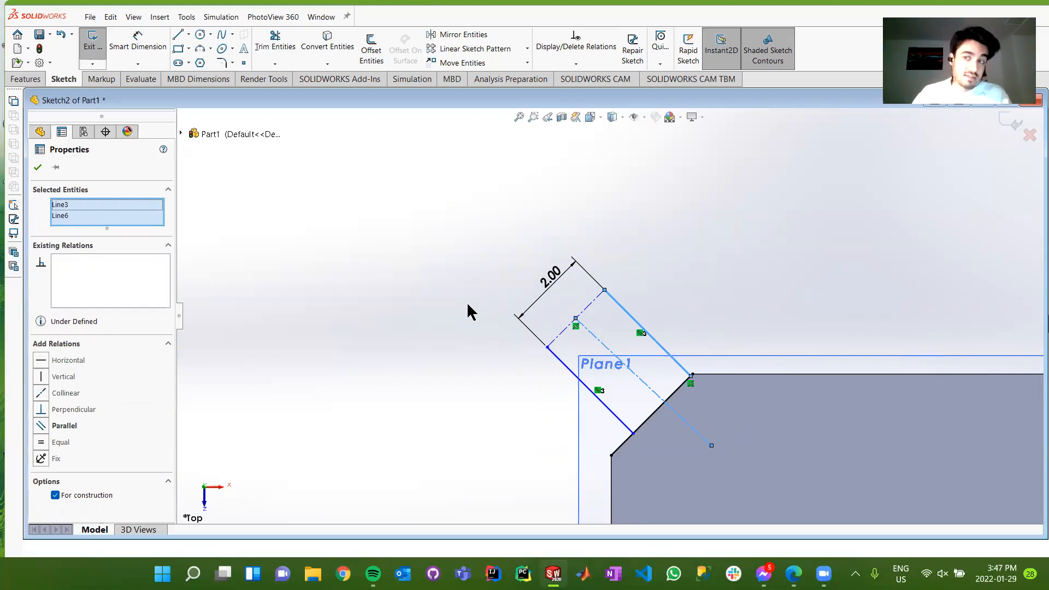
{"action": "left_click", "coordinate": [42, 426]}
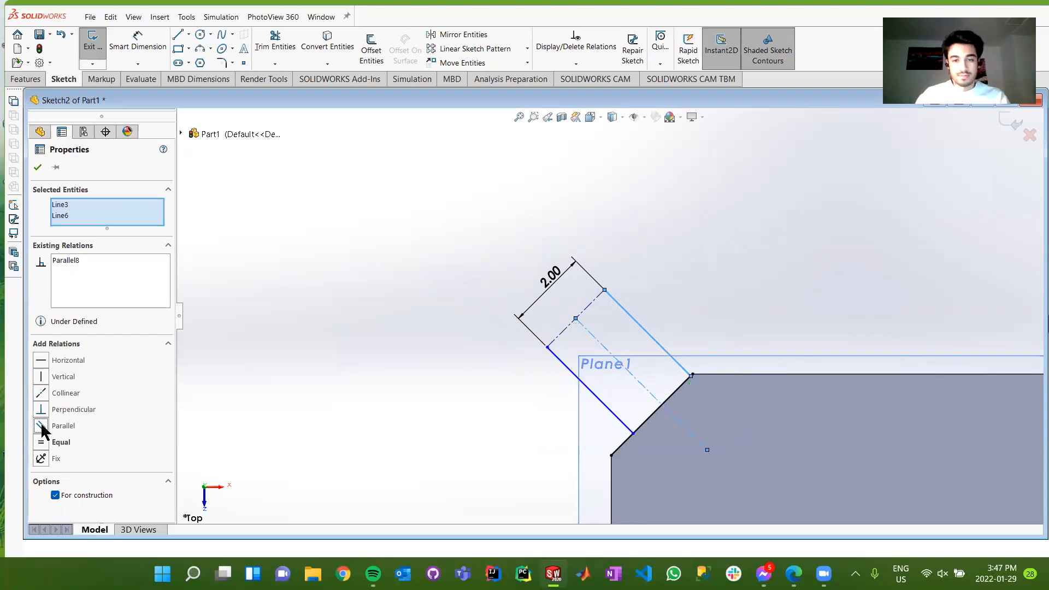
{"action": "left_click", "coordinate": [302, 428]}
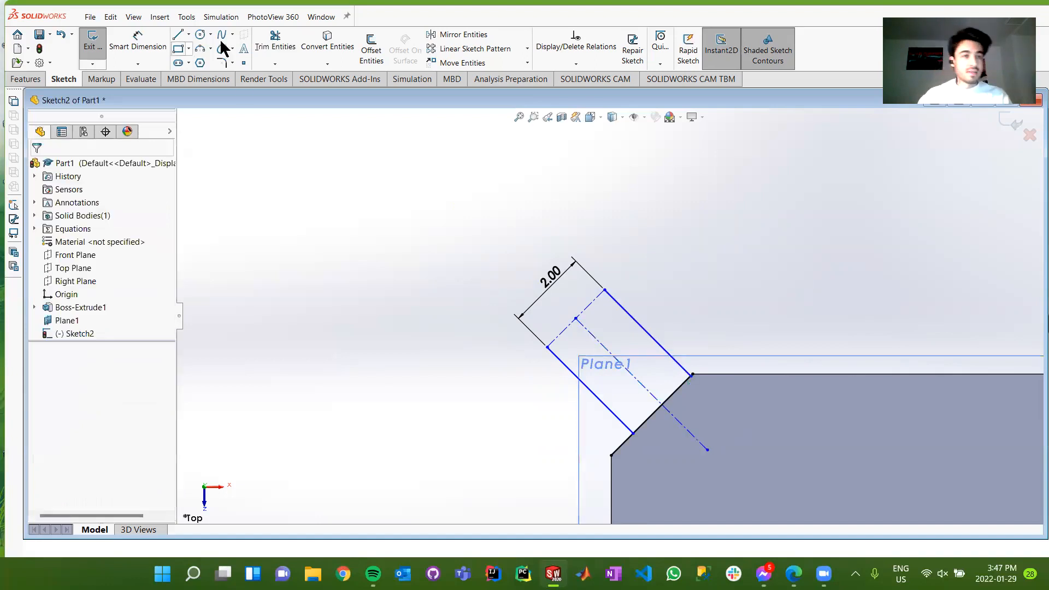
Trim off the part of the middle centerline that runs past the chamfer edge into the block.
{"action": "left_click", "coordinate": [292, 52]}
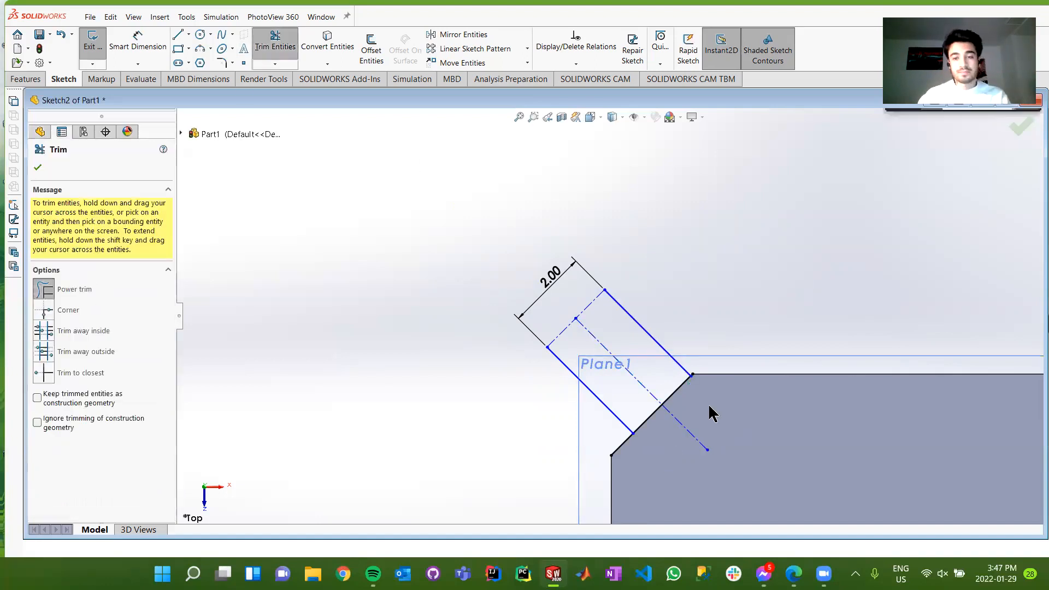
{"action": "left_click_drag", "start_coordinate": [709, 417], "coordinate": [686, 445]}
{"action": "key", "text": "Escape"}
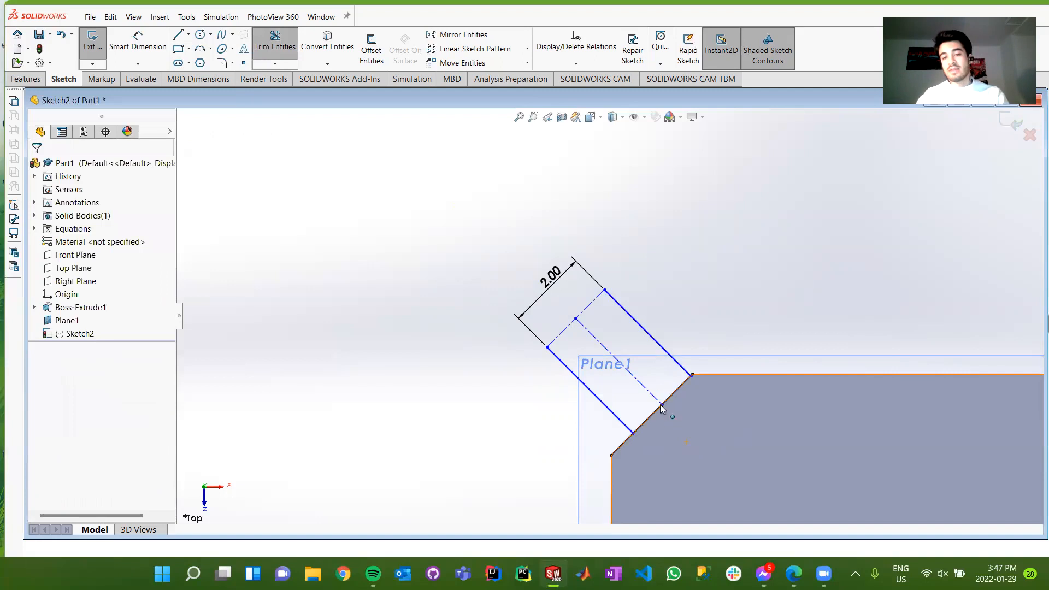
{"action": "left_click", "coordinate": [661, 404]}
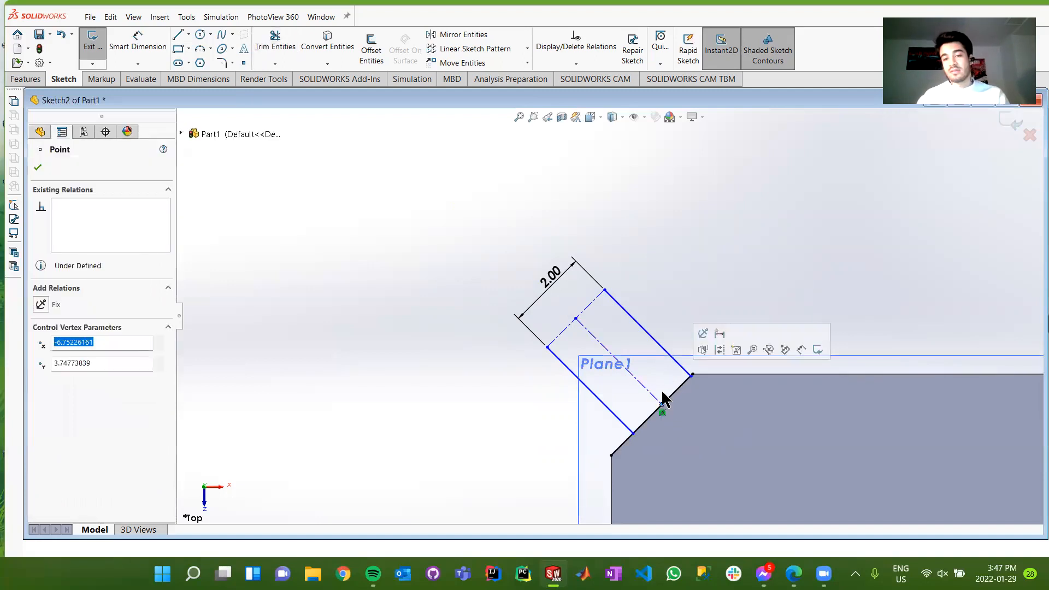
{"action": "left_click", "coordinate": [653, 418]}
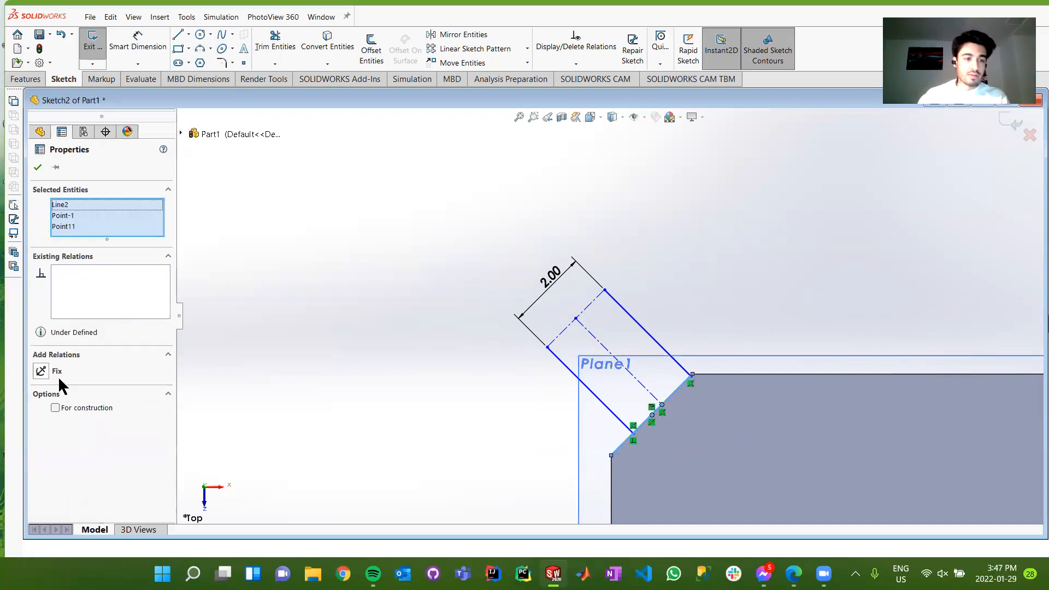
{"action": "left_click", "coordinate": [674, 307]}
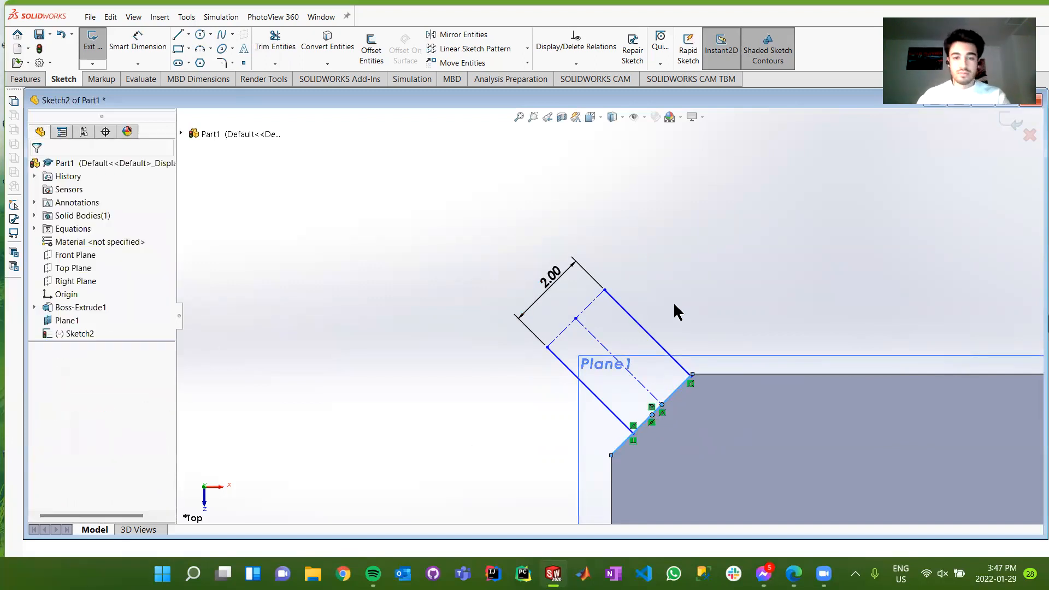
Add a coincident relation between the middle centerline's inner endpoint and the chamfer edge's midpoint, removing the edge line from the selection.
{"action": "left_click", "coordinate": [656, 413]}
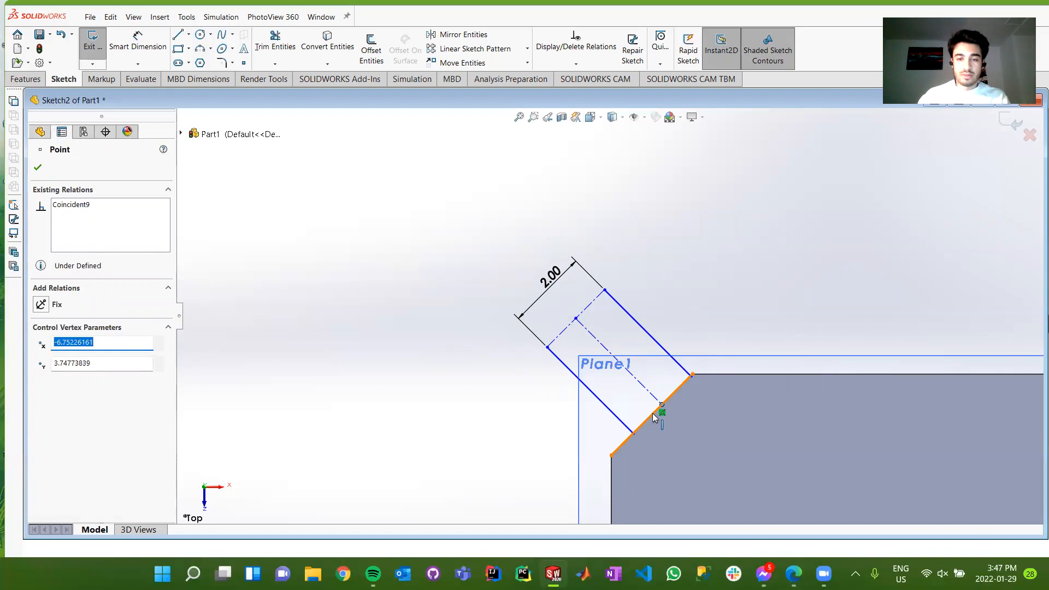
{"action": "left_click", "coordinate": [653, 414]}
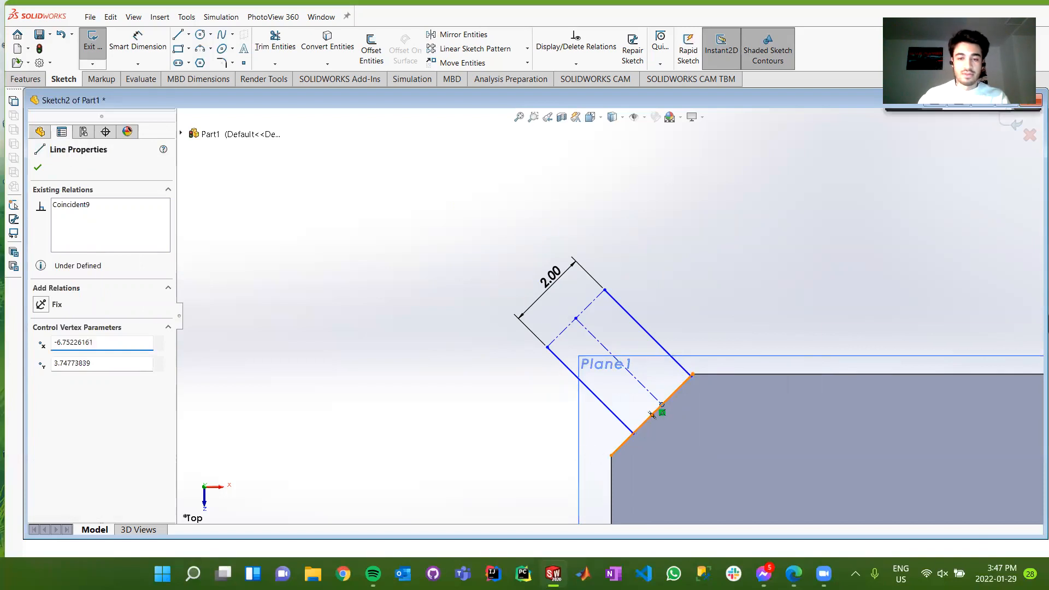
{"action": "left_click", "coordinate": [661, 405], "text": "ctrl"}
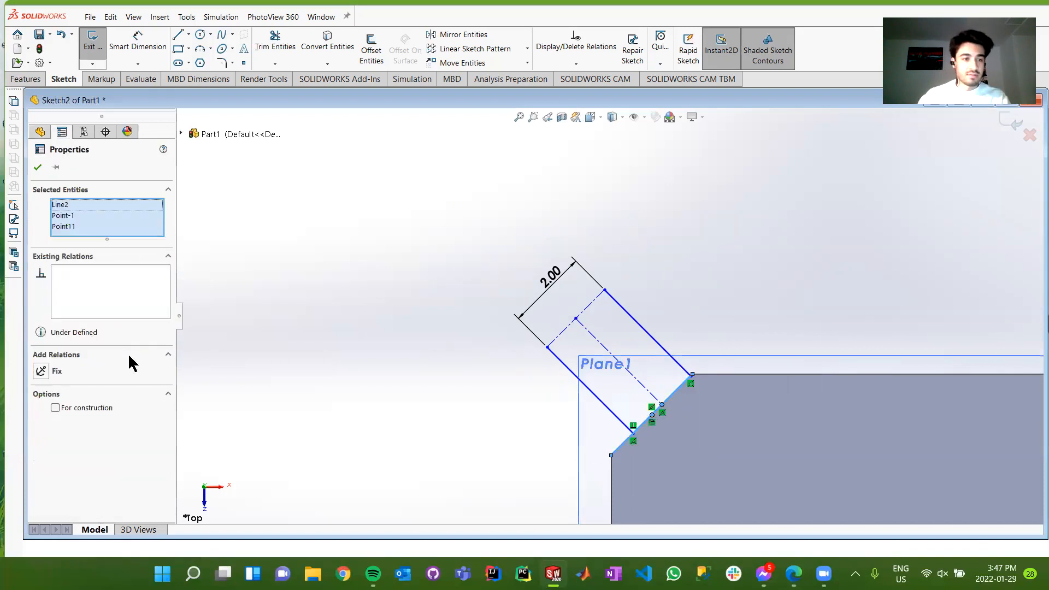
{"action": "right_click", "coordinate": [65, 209]}
{"action": "left_click", "coordinate": [82, 225]}
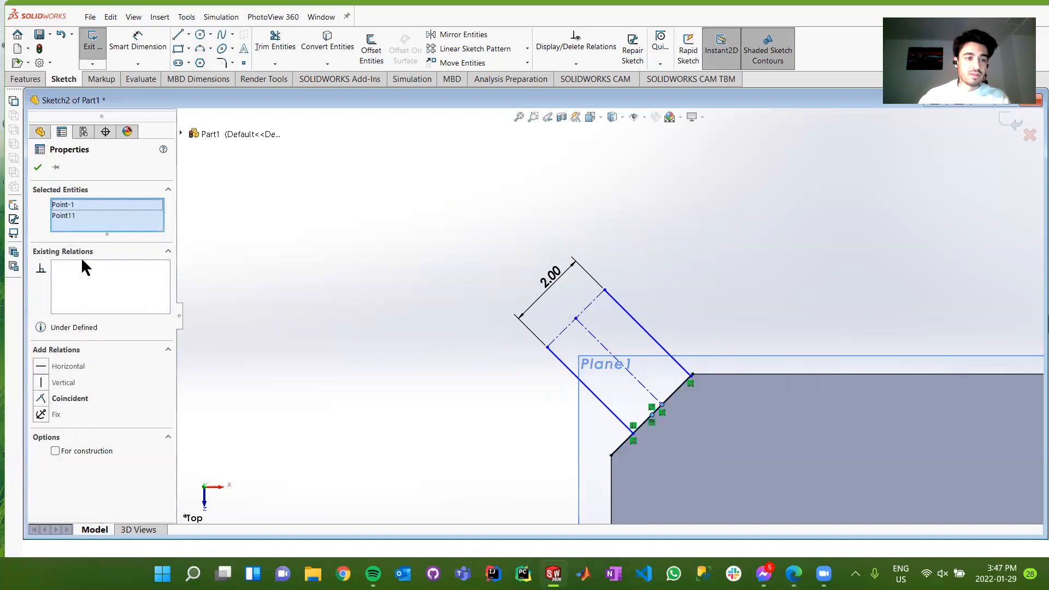
{"action": "left_click", "coordinate": [44, 402]}
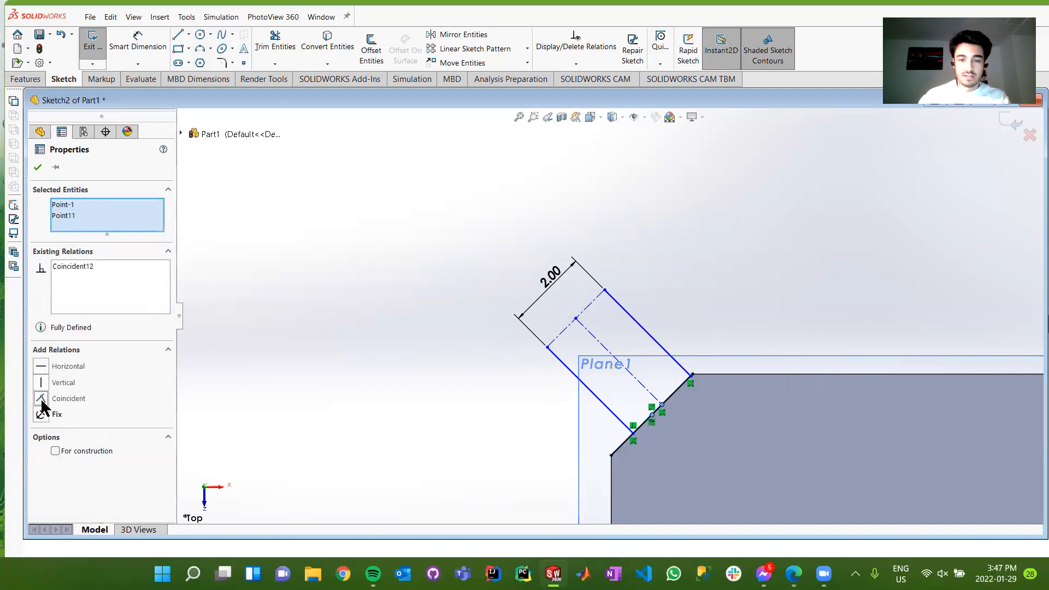
{"action": "left_click", "coordinate": [265, 367]}
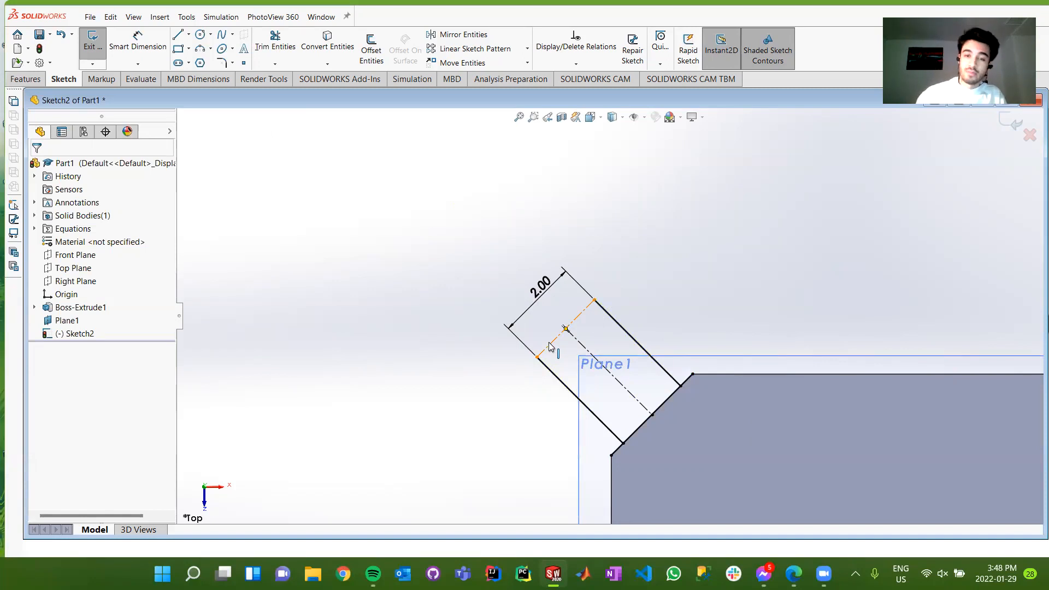
Shift the end centerline slightly along the arm to test its remaining freedom of movement.
{"action": "mouse_move", "coordinate": [561, 333]}
{"action": "left_mouse_down"}
{"action": "mouse_move", "coordinate": [531, 327]}
{"action": "mouse_move", "coordinate": [637, 400]}
{"action": "mouse_move", "coordinate": [649, 392]}
{"action": "mouse_move", "coordinate": [579, 377]}
{"action": "mouse_move", "coordinate": [590, 389]}
{"action": "mouse_move", "coordinate": [541, 315]}
{"action": "mouse_move", "coordinate": [481, 298]}
{"action": "mouse_move", "coordinate": [549, 355]}
{"action": "left_mouse_up"}
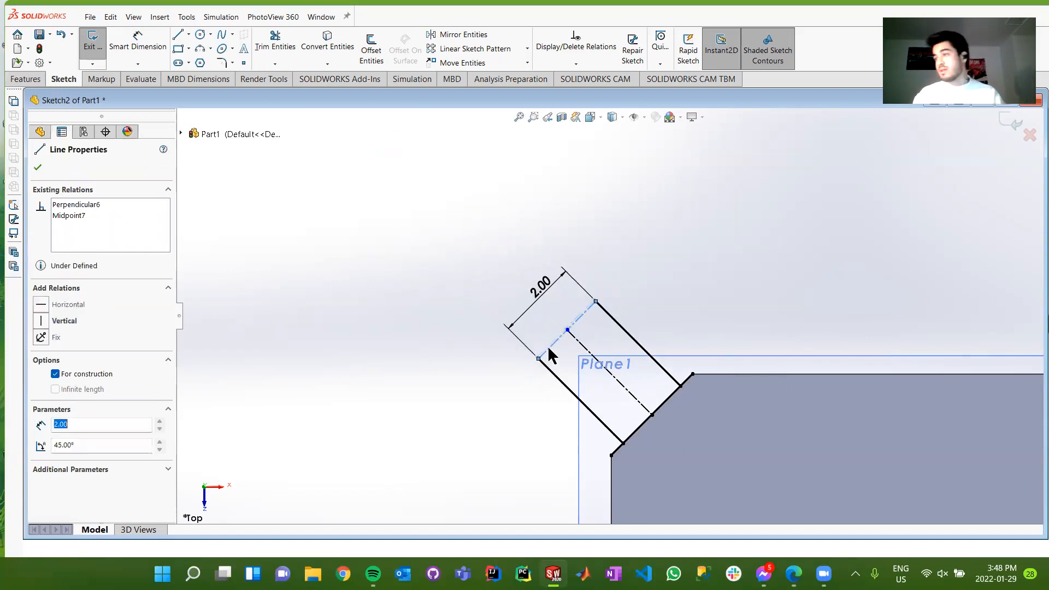
{"action": "left_click", "coordinate": [549, 351]}
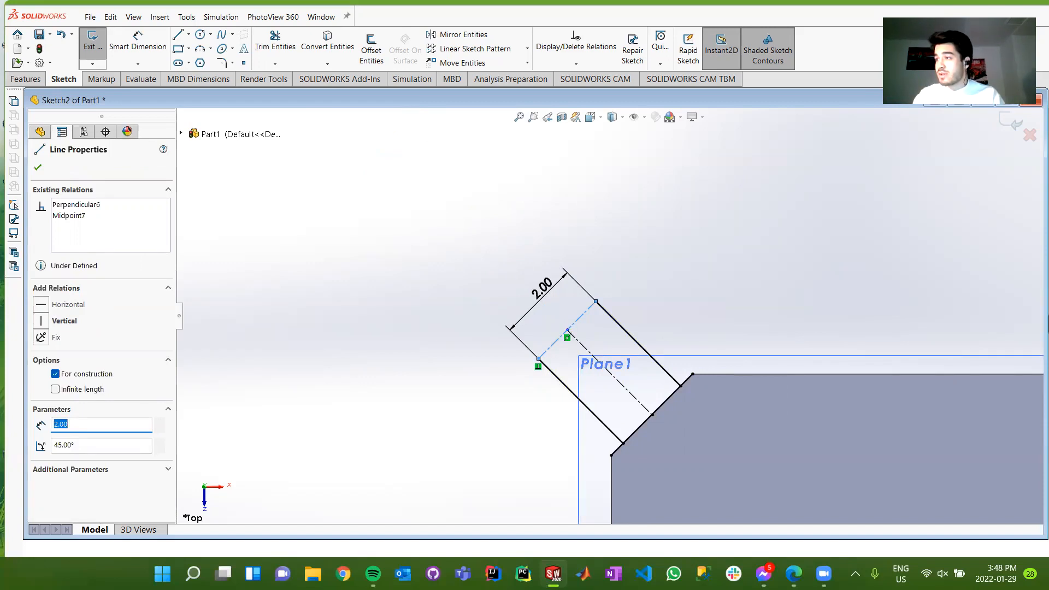
{"action": "left_click", "coordinate": [348, 290]}
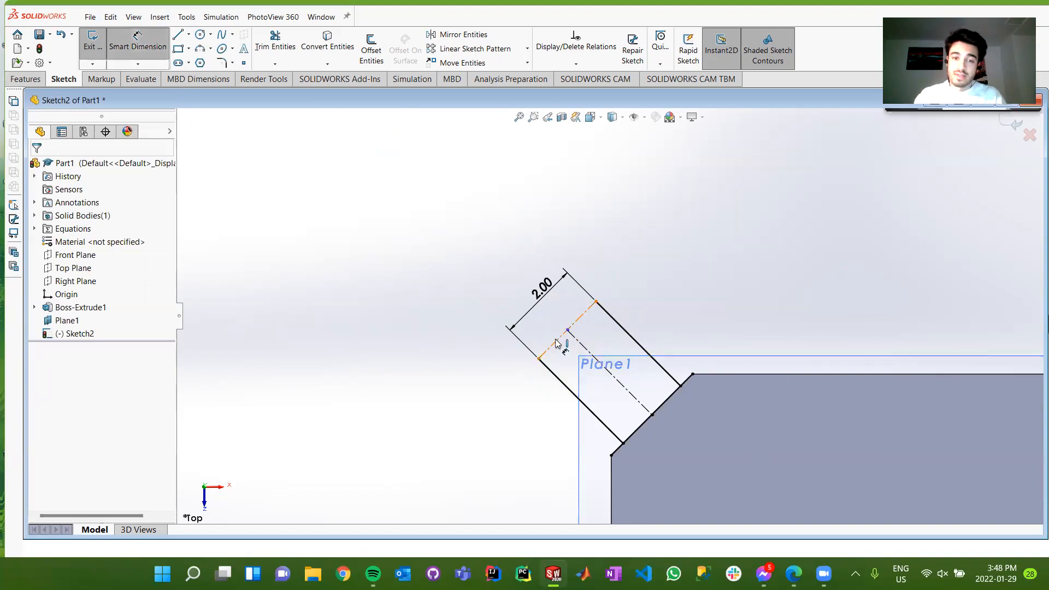
Dimension the distance between the end centerline and the chamfer edge as 1 in.
{"action": "left_click", "coordinate": [635, 434]}
{"action": "left_click", "coordinate": [635, 435]}
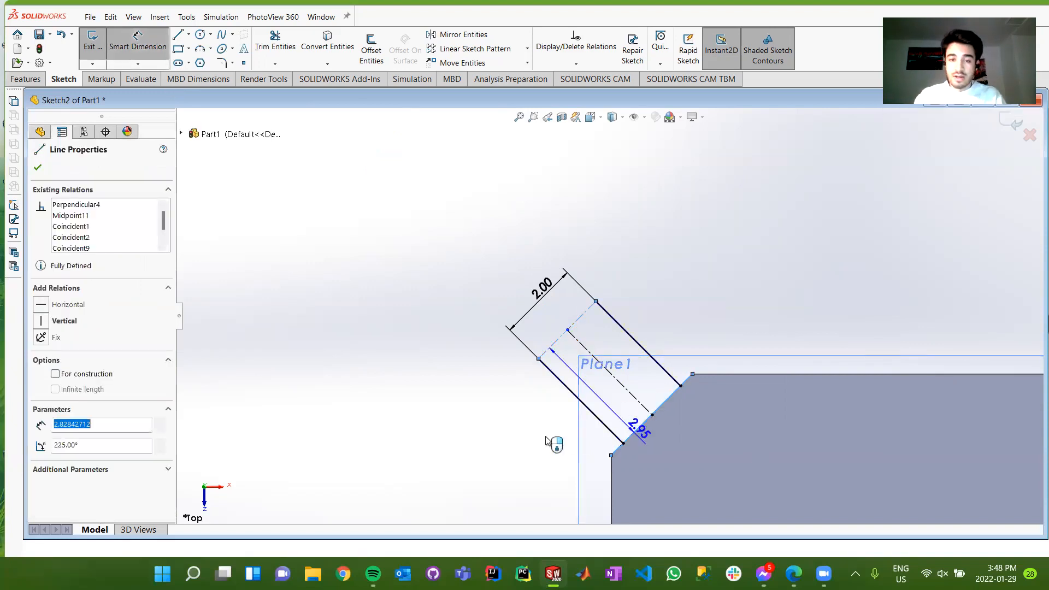
{"action": "left_click", "coordinate": [487, 463]}
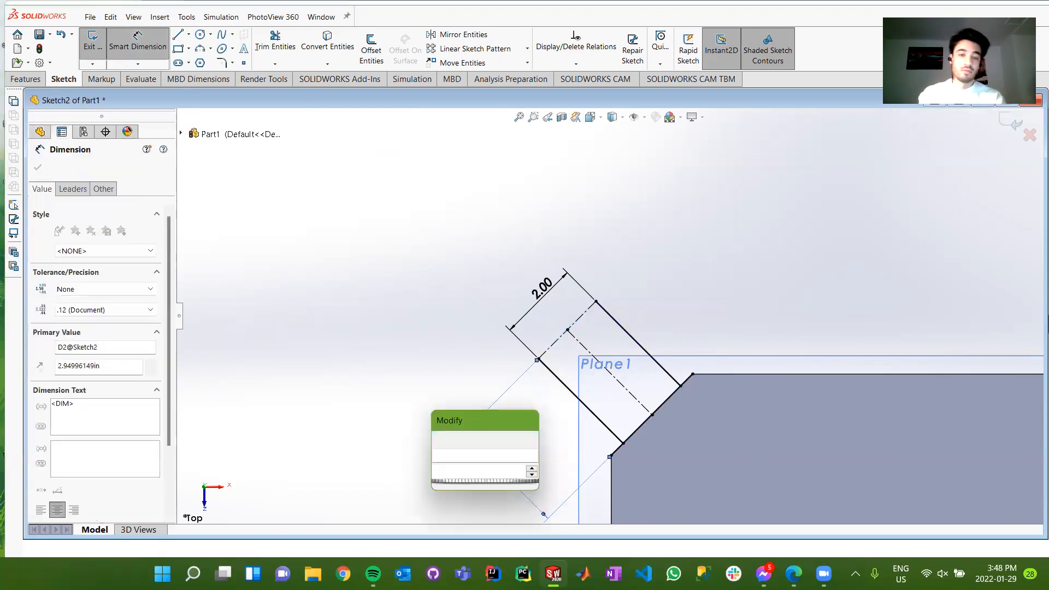
{"action": "type", "text": "1"}
{"action": "key", "text": "Return"}
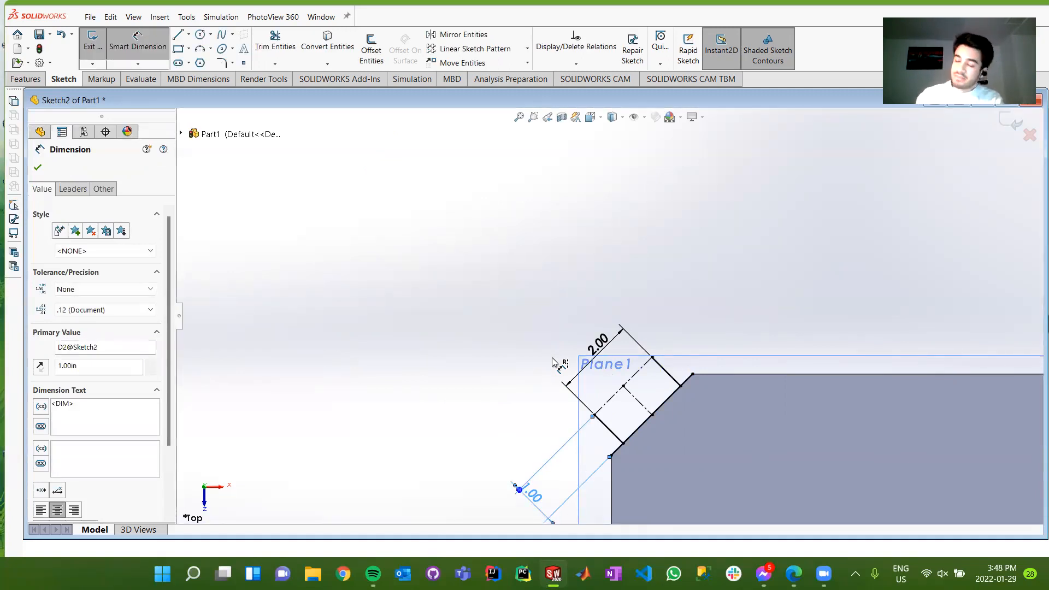
Close the arm sketch and reopen it for editing.
{"action": "left_click", "coordinate": [91, 39]}
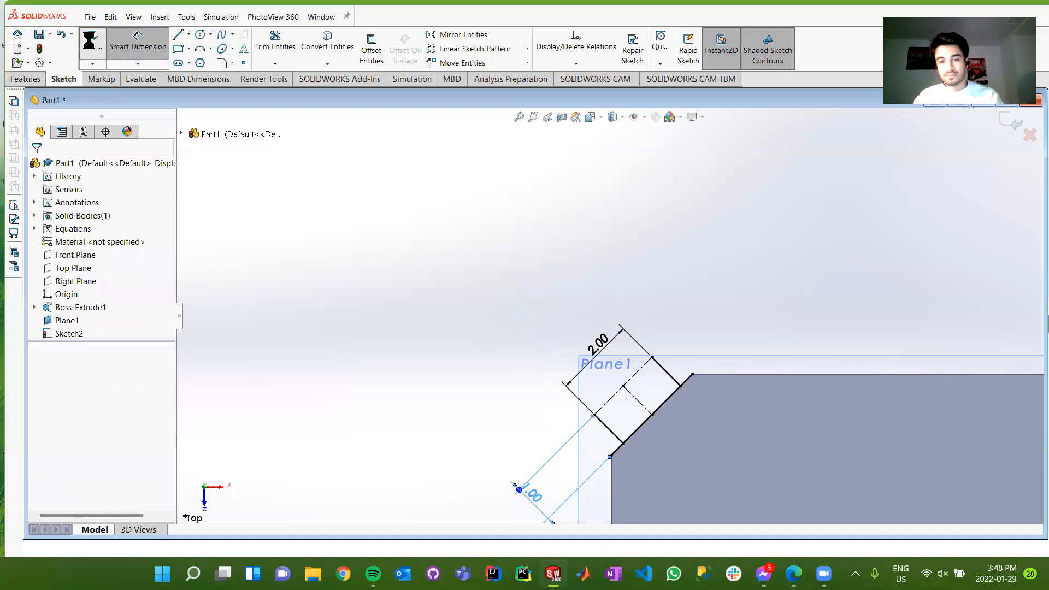
{"action": "right_click", "coordinate": [60, 331]}
{"action": "left_click", "coordinate": [72, 301]}
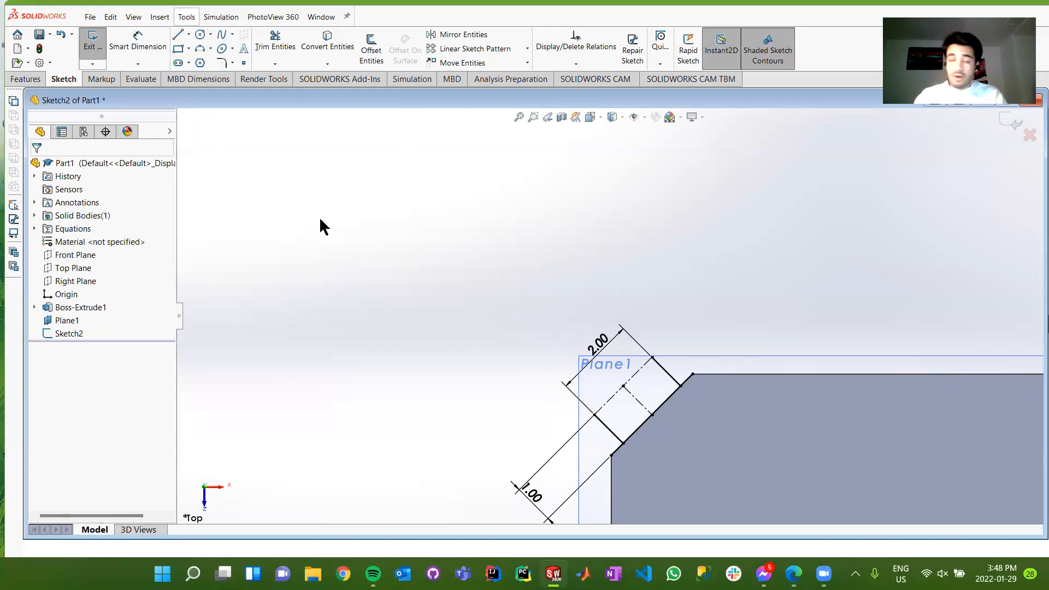
Sketch a 1 in radius circle centered on the end centerline's midpoint, passing through the upper slanted line's outer end.
{"action": "left_click", "coordinate": [198, 36]}
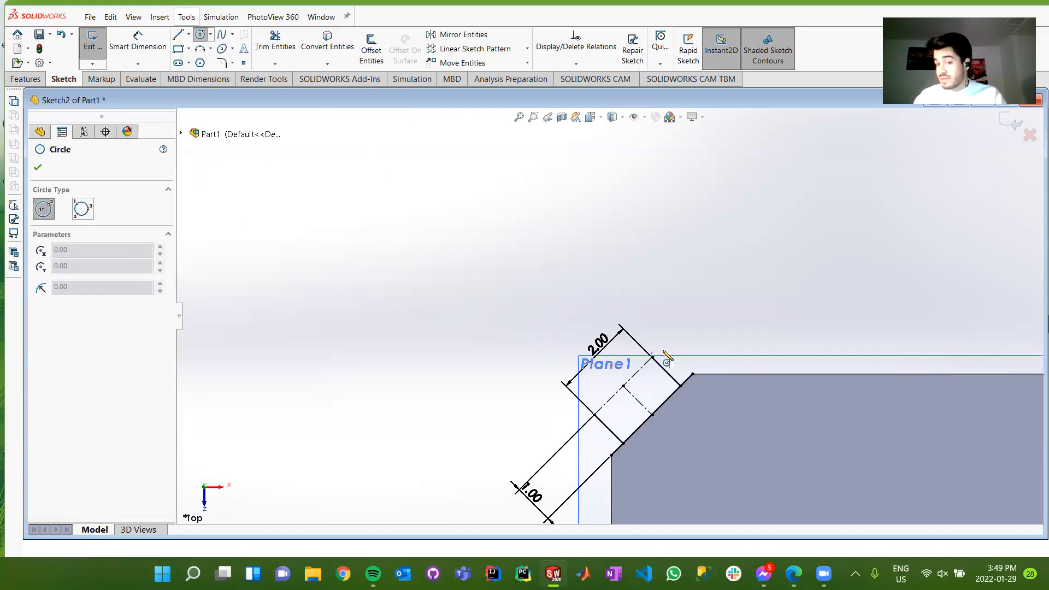
{"action": "left_click", "coordinate": [623, 386]}
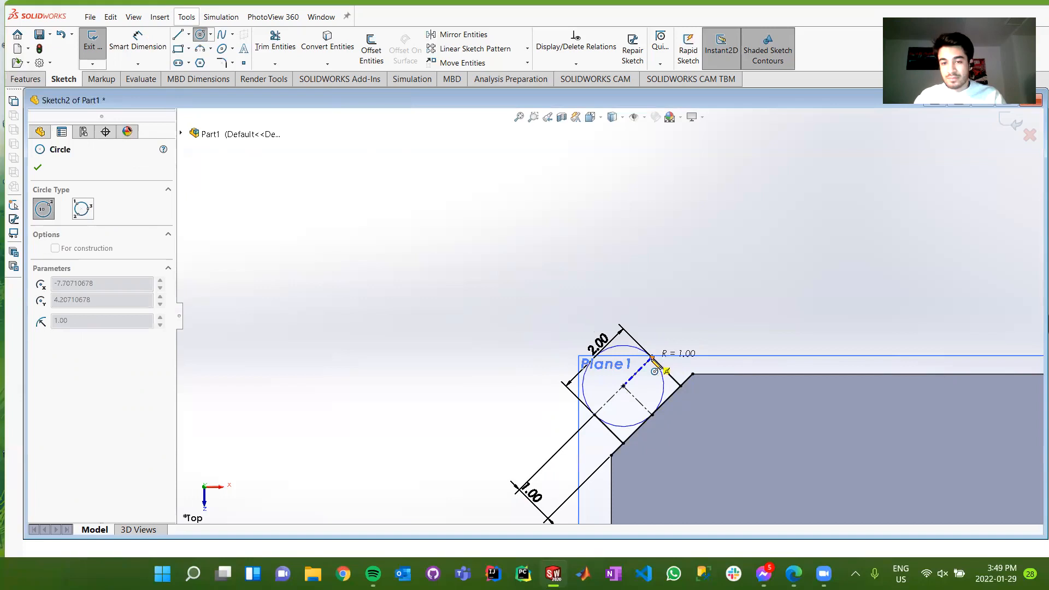
{"action": "left_click", "coordinate": [652, 358]}
{"action": "key", "text": "Escape"}
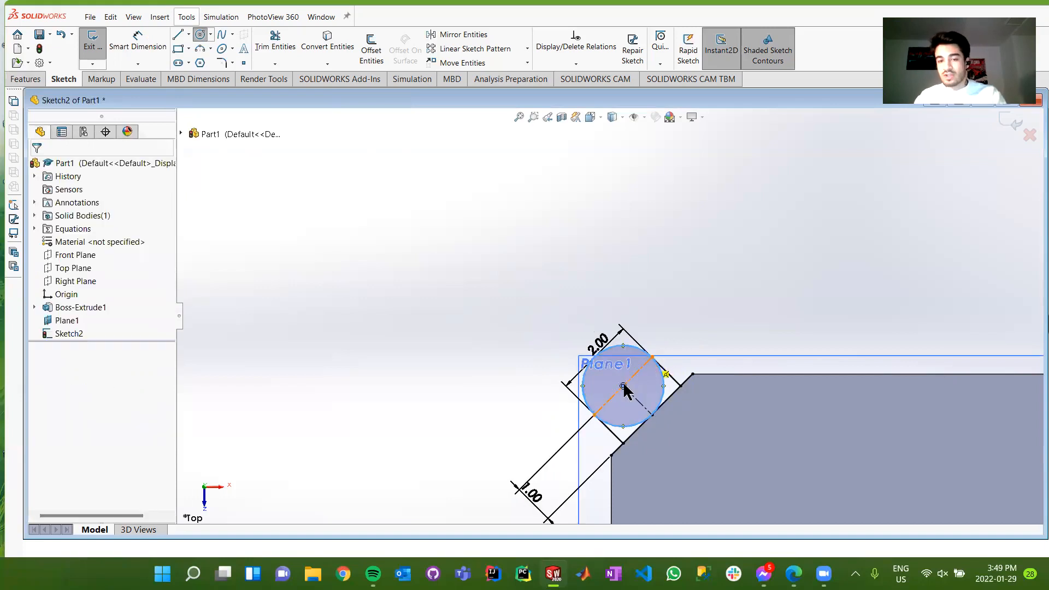
Trim away the circle's inner half facing the block, keeping the outer arc as the arm's rounded end.
{"action": "left_click", "coordinate": [275, 39]}
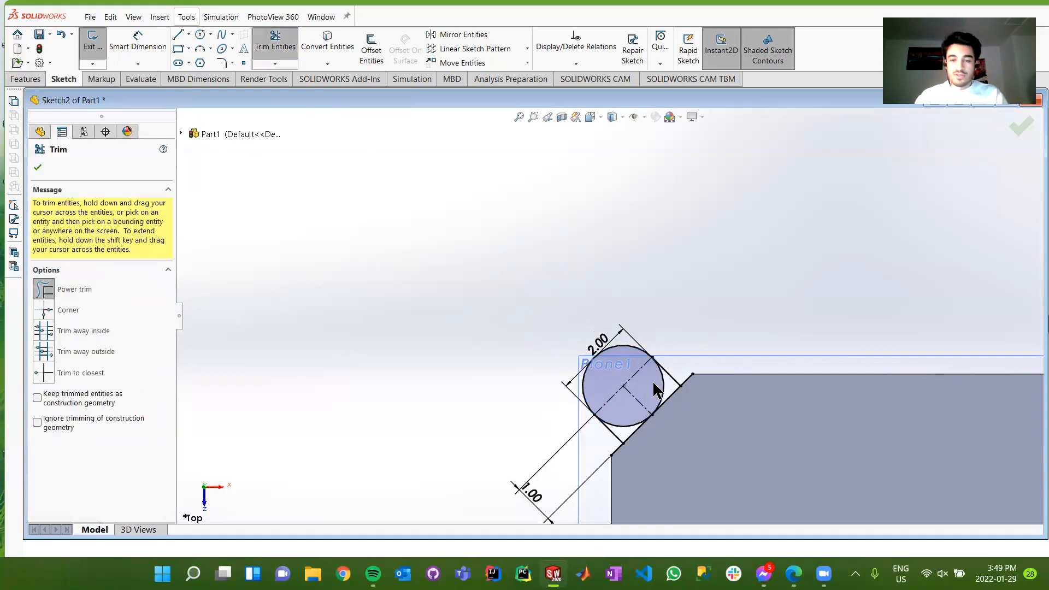
{"action": "left_click", "coordinate": [662, 389]}
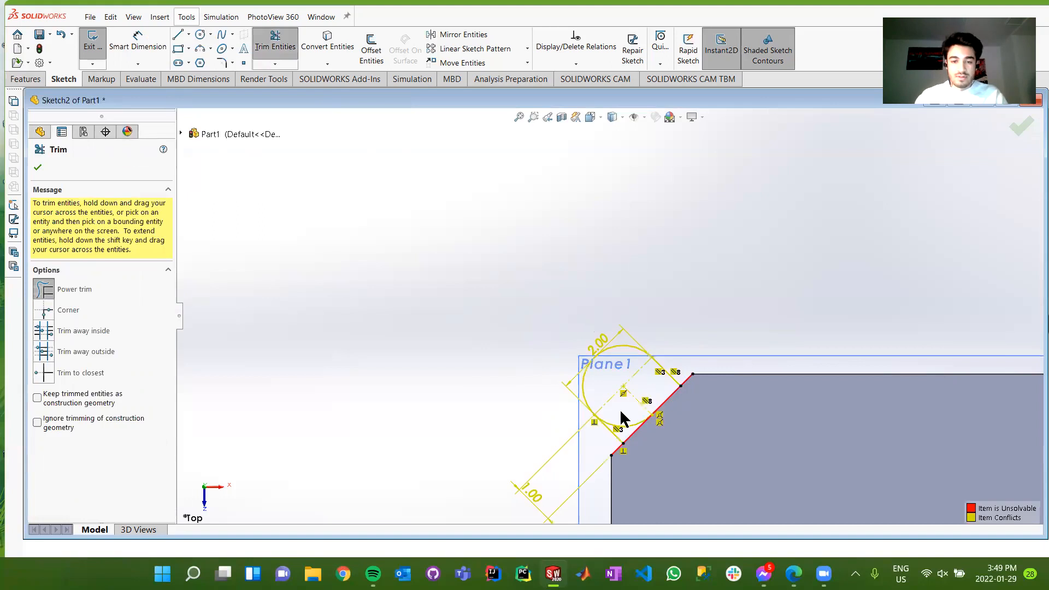
{"action": "left_click", "coordinate": [625, 428]}
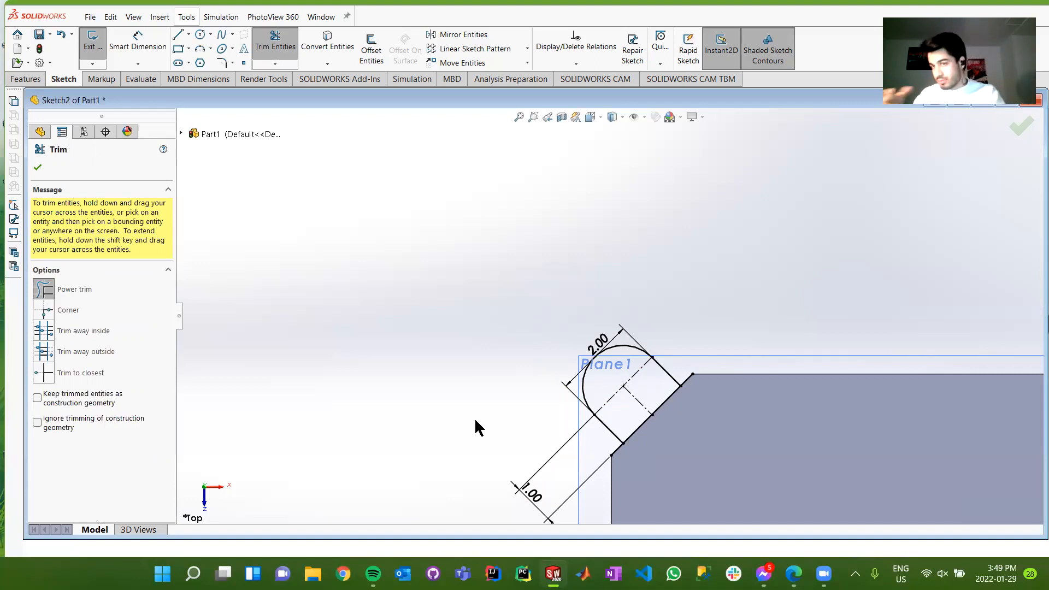
{"action": "key", "text": "Escape"}
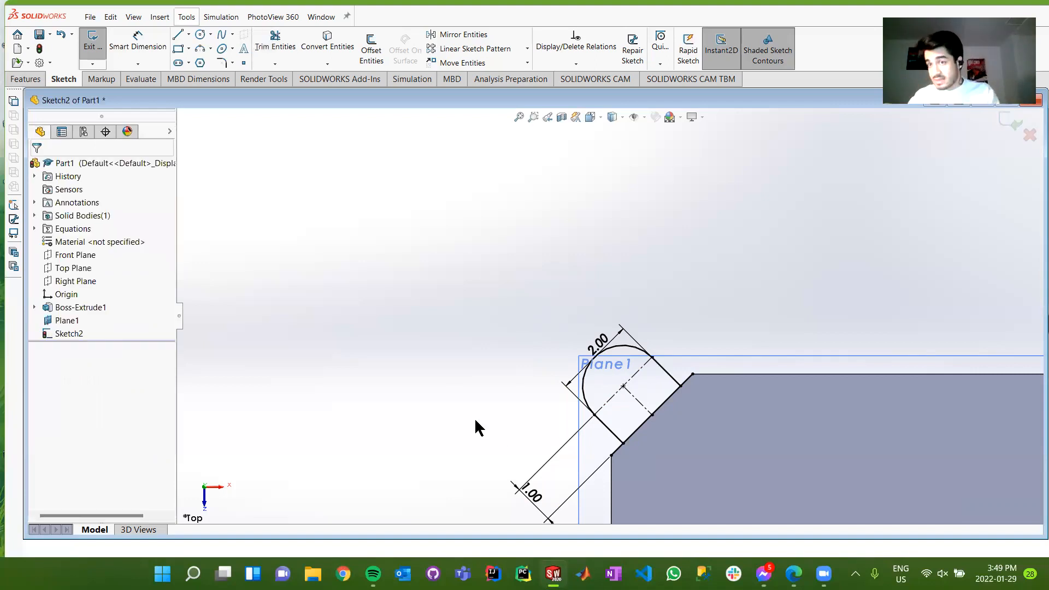
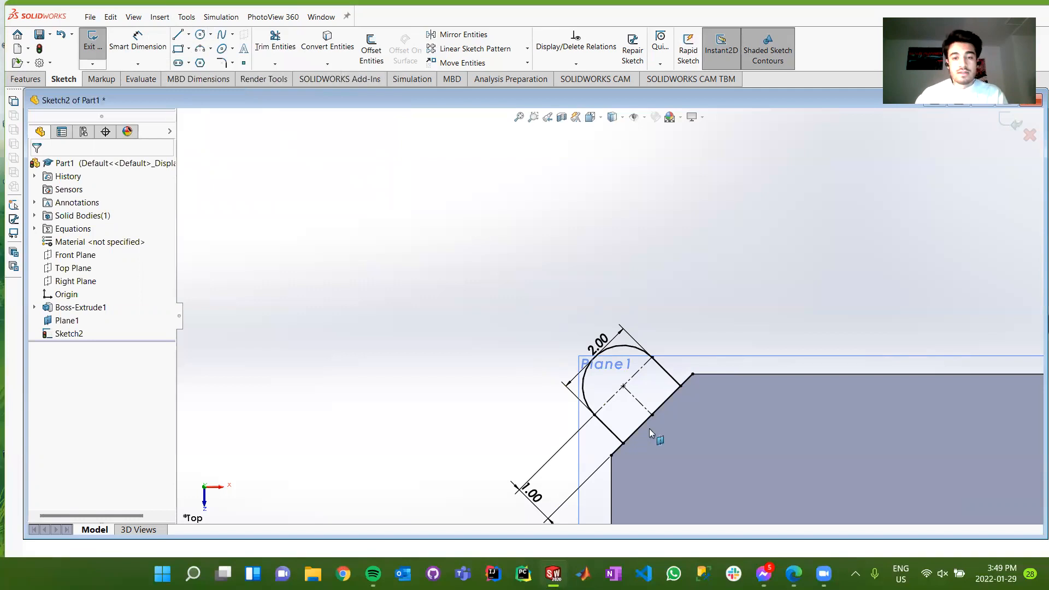
Sketch a circle about 0.87 in in diameter inside the rounded end, centered on the end centerline's midpoint.
{"action": "left_click", "coordinate": [200, 35]}
{"action": "left_click", "coordinate": [623, 386]}
{"action": "left_click", "coordinate": [646, 392]}
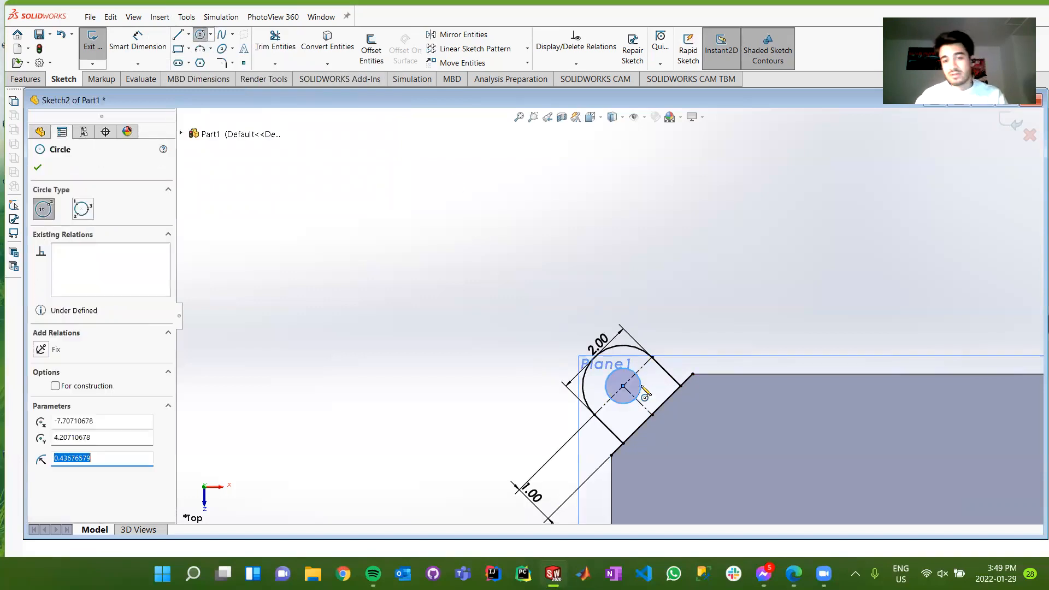
{"action": "key", "text": "Escape"}
Dimension the small inner circle's diameter as 5/8 in.
{"action": "left_click", "coordinate": [138, 41]}
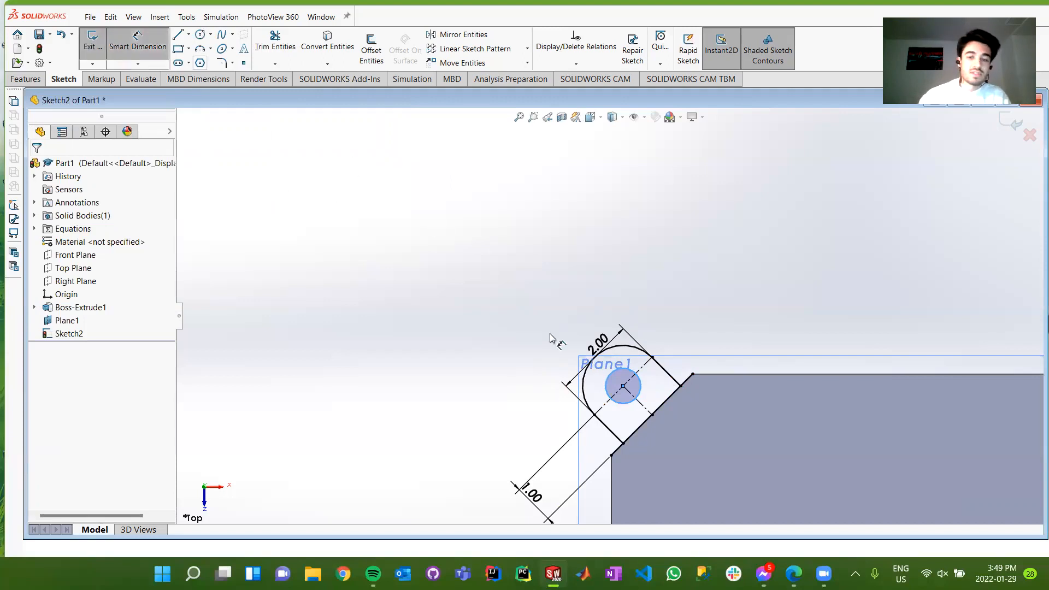
{"action": "left_click", "coordinate": [642, 397]}
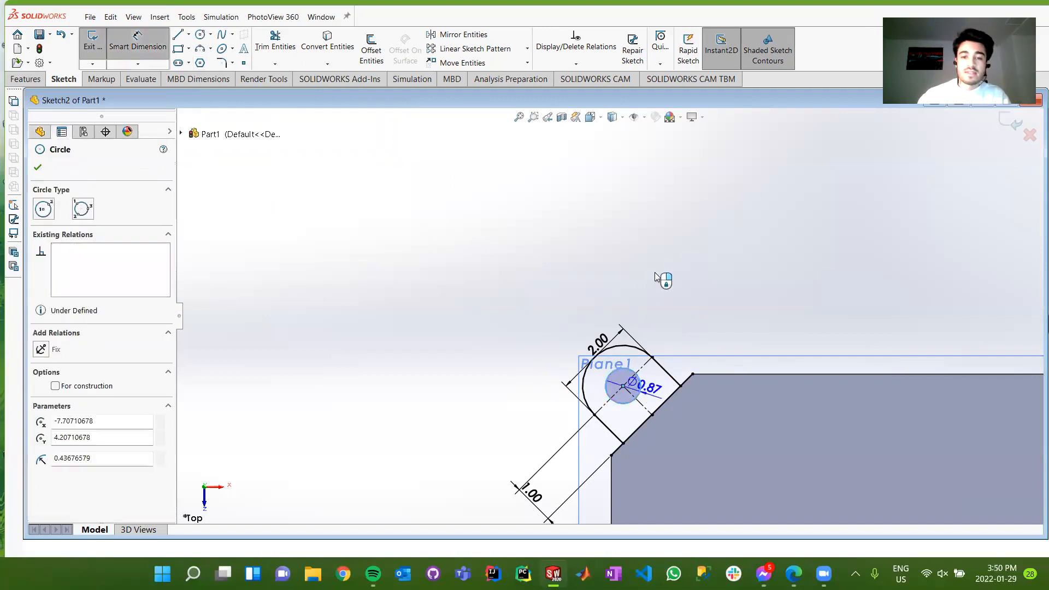
{"action": "left_click", "coordinate": [651, 276]}
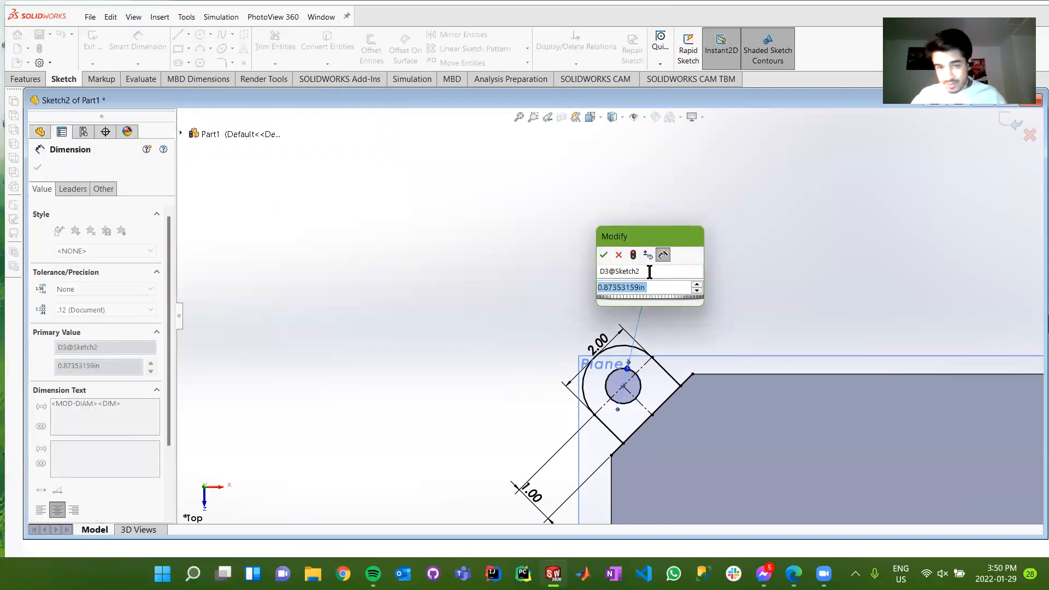
{"action": "type", "text": "5/8"}
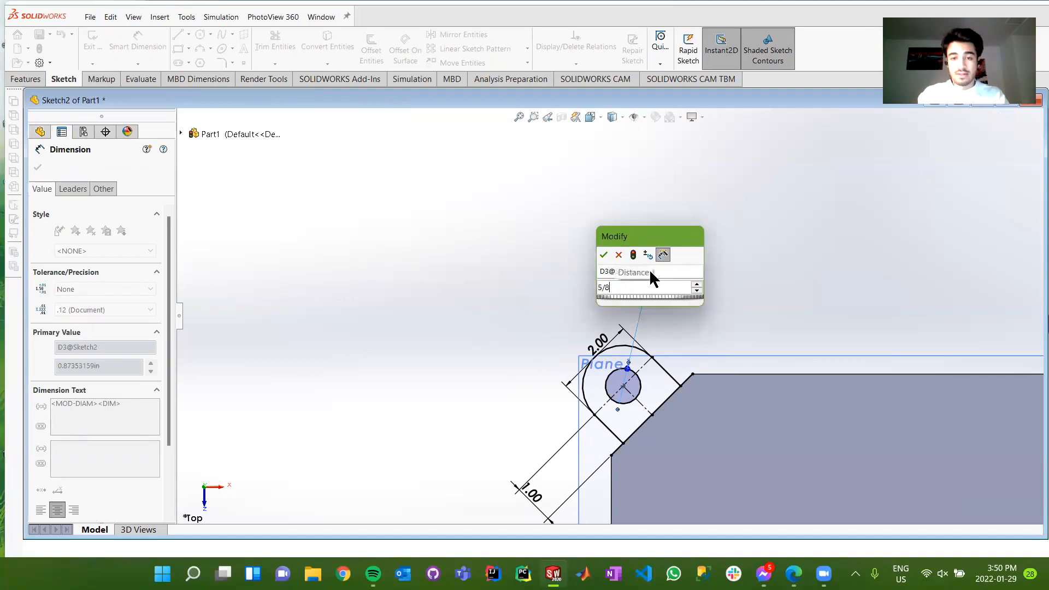
{"action": "key", "text": "Return"}
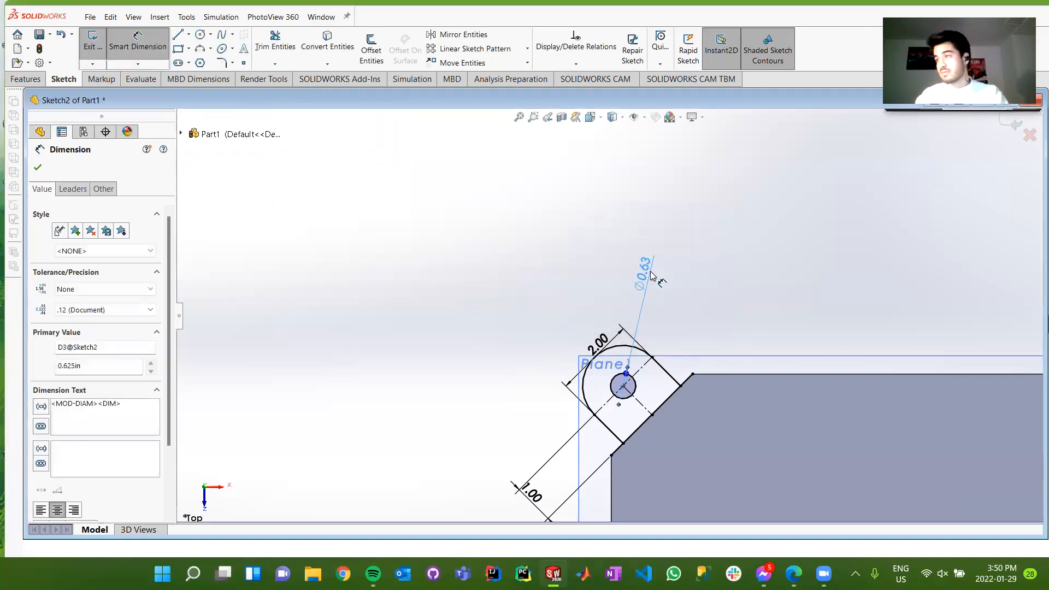
{"action": "key", "text": "Escape"}
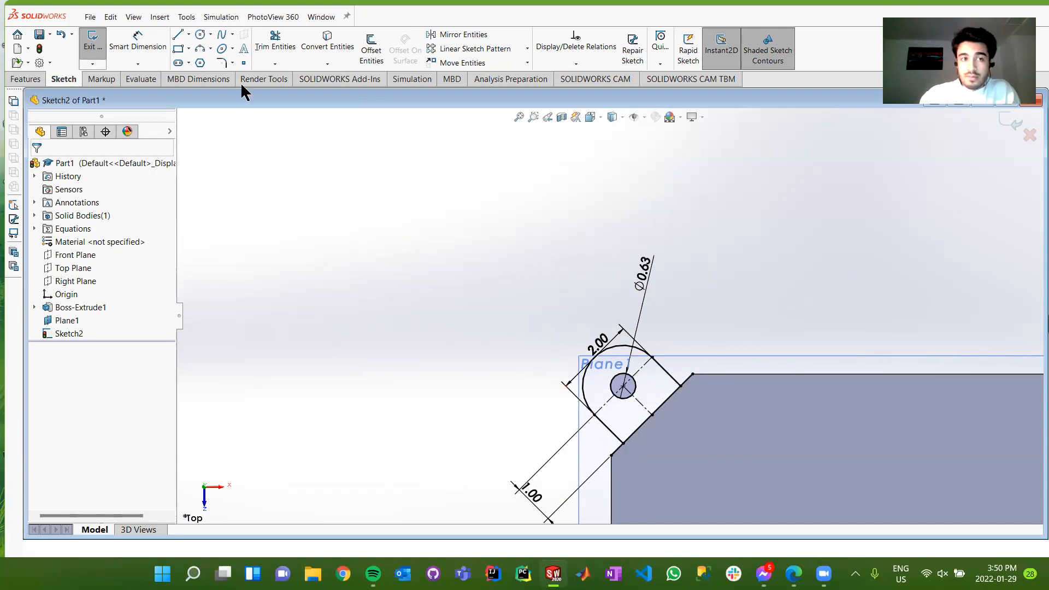
Draw two lines joining the rounded end's arc endpoints to the nearest corners of the block's upper-left chamfer edge.
{"action": "left_click", "coordinate": [179, 36]}
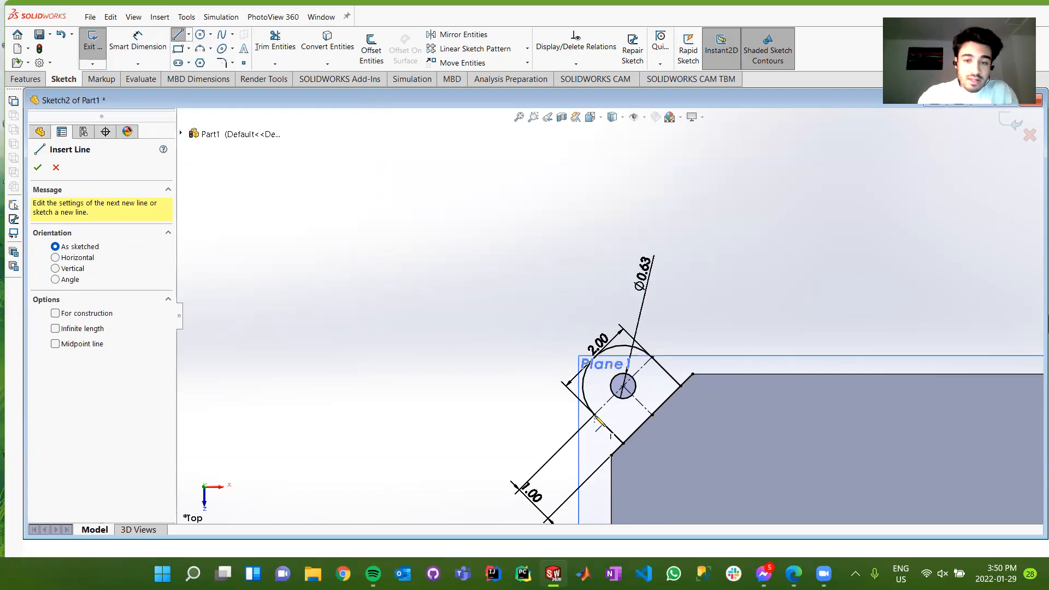
{"action": "left_click", "coordinate": [595, 415]}
{"action": "left_click", "coordinate": [612, 456]}
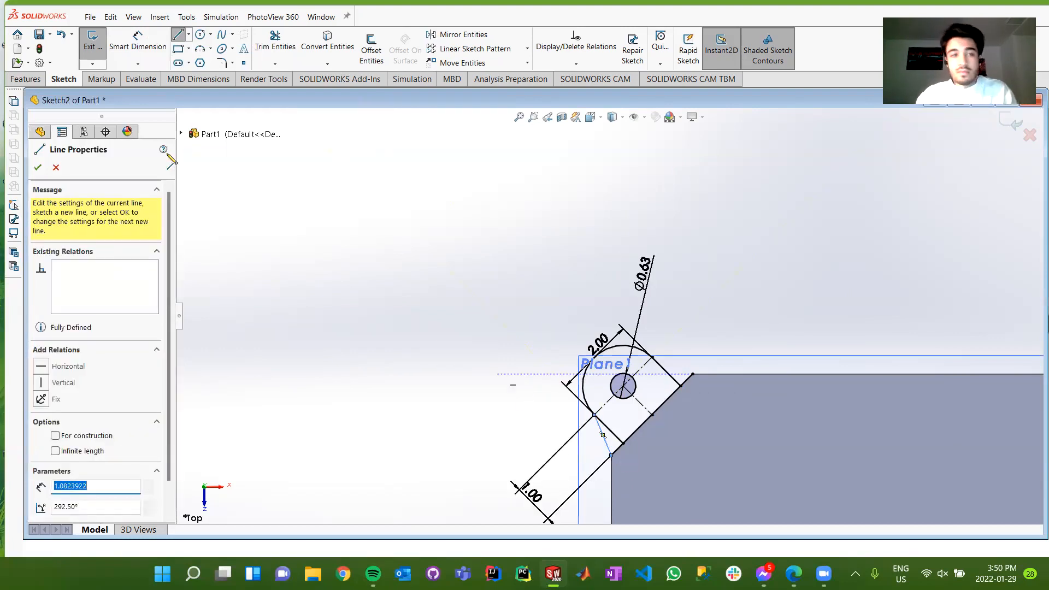
{"action": "left_click", "coordinate": [179, 36]}
{"action": "left_click", "coordinate": [180, 36]}
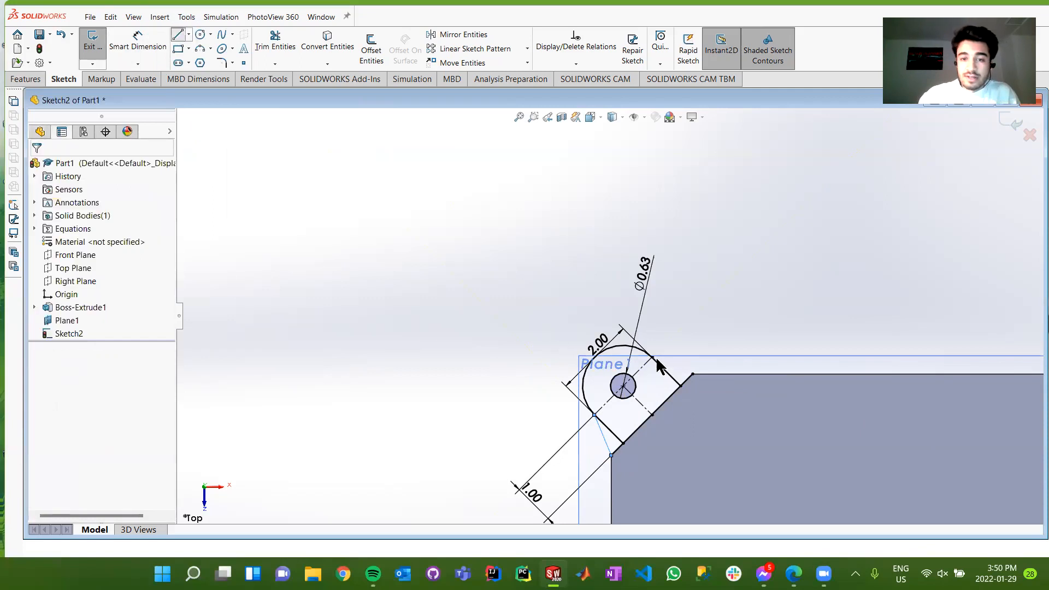
{"action": "left_click", "coordinate": [692, 375]}
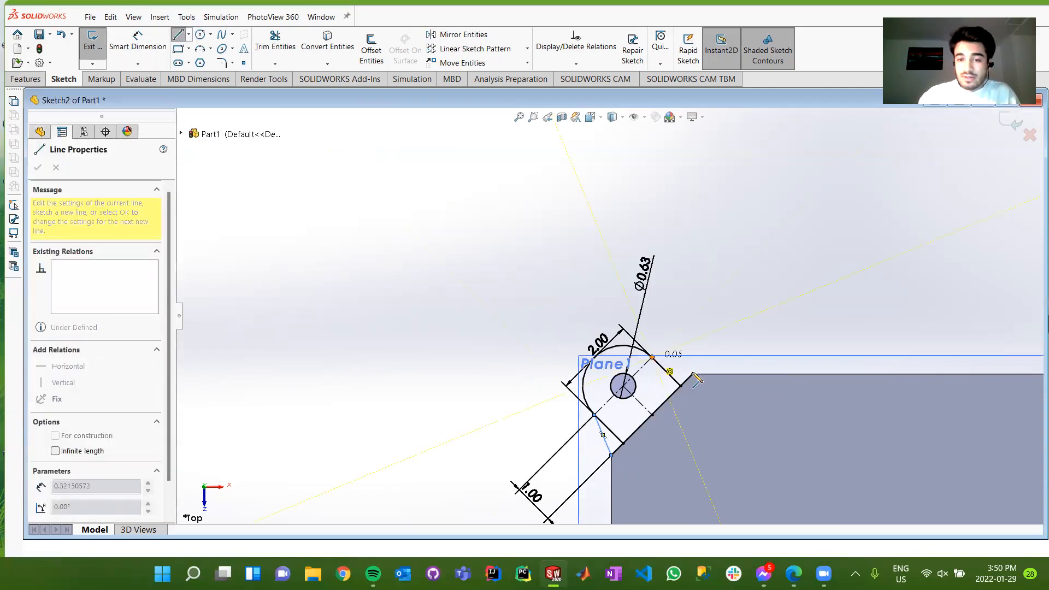
{"action": "key", "text": "Escape"}
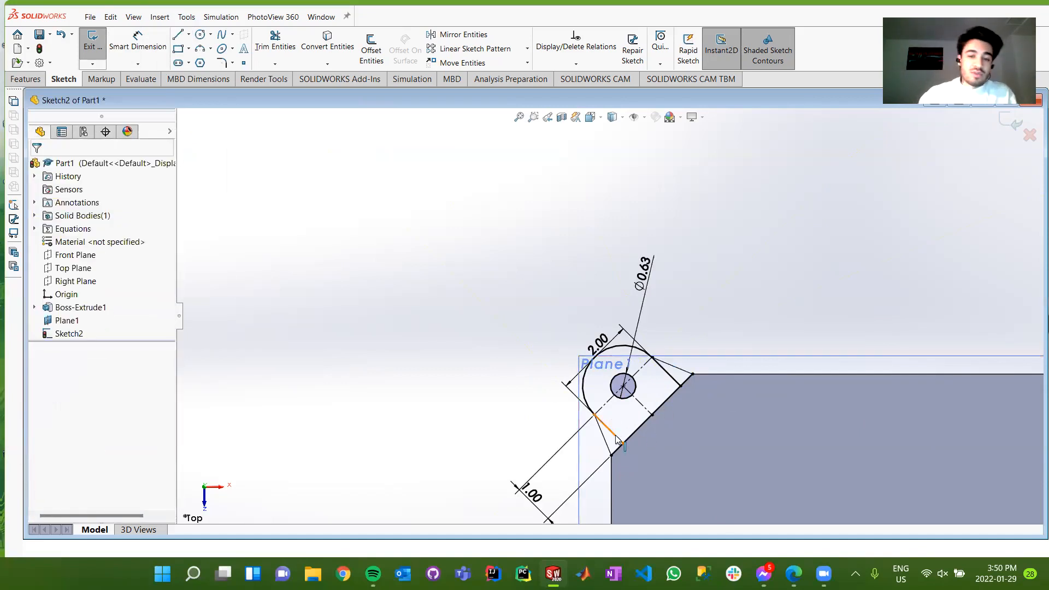
Convert the arm's two original 1 in side lines, inside the new slanted ones, to construction geometry.
{"action": "right_click", "coordinate": [615, 435]}
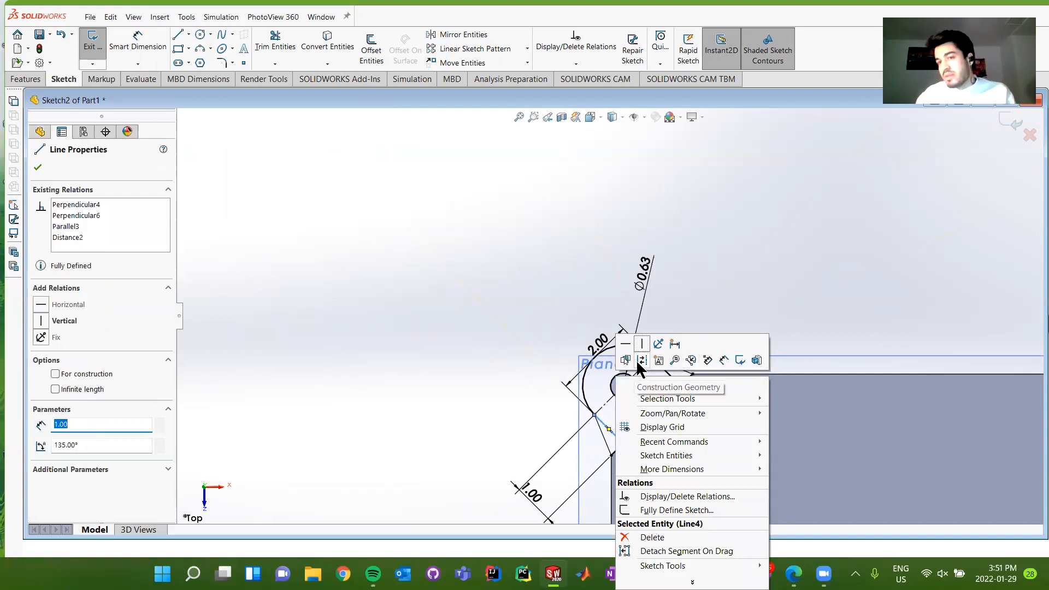
{"action": "left_click", "coordinate": [642, 360]}
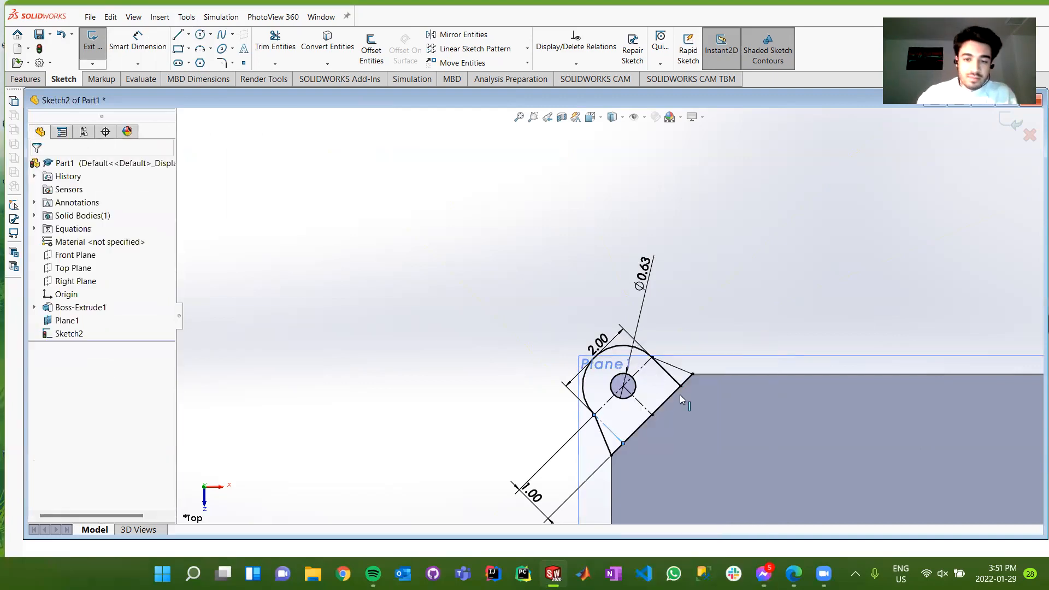
{"action": "right_click", "coordinate": [670, 375]}
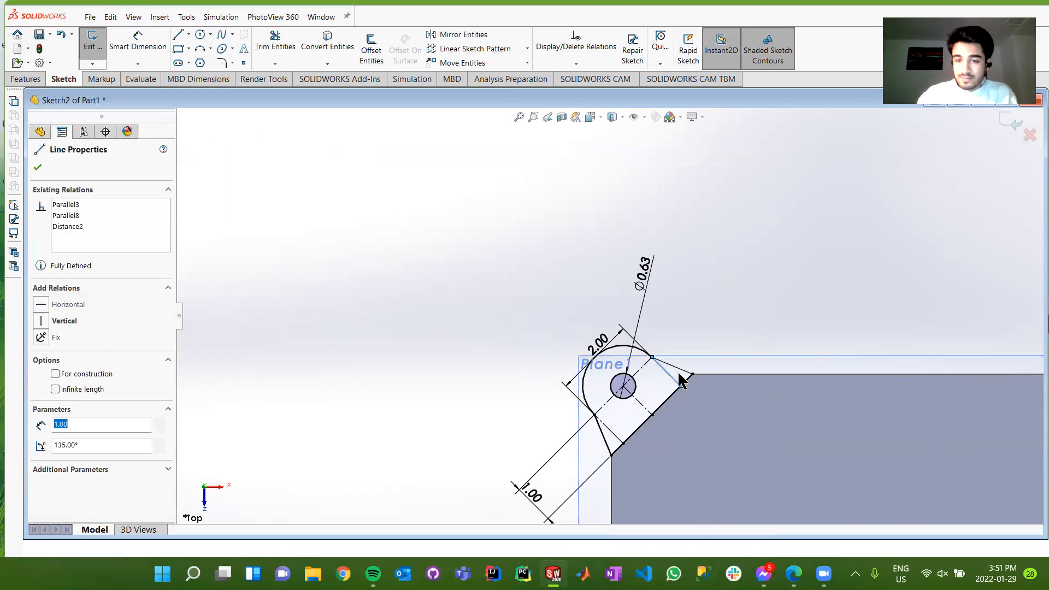
{"action": "left_click", "coordinate": [691, 364]}
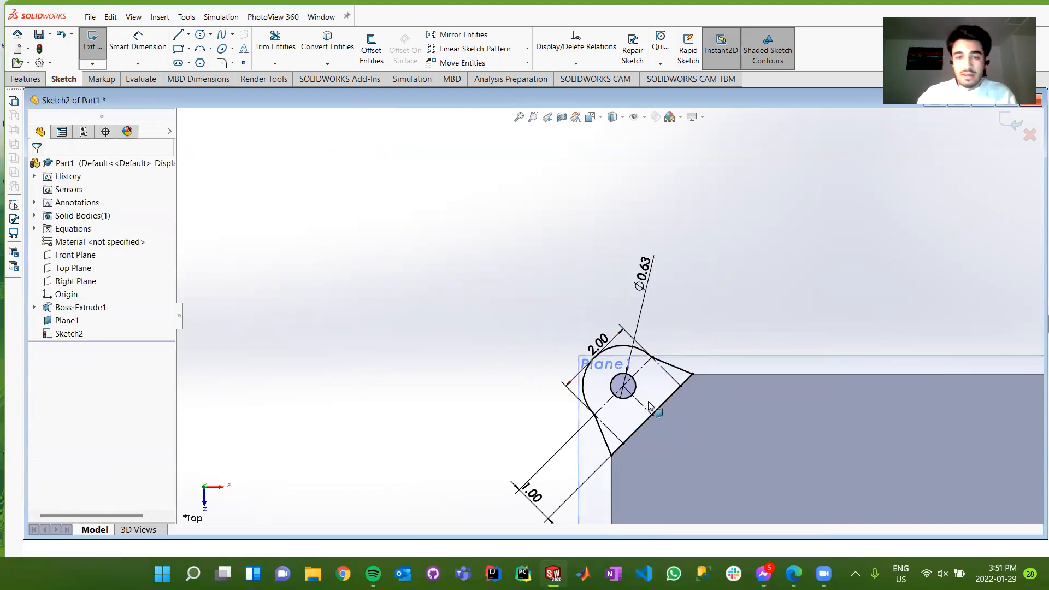
{"action": "scroll", "coordinate": [636, 396], "scroll_direction": "down", "scroll_amount": 3}
{"action": "scroll", "coordinate": [637, 375], "scroll_direction": "down", "scroll_amount": 1}
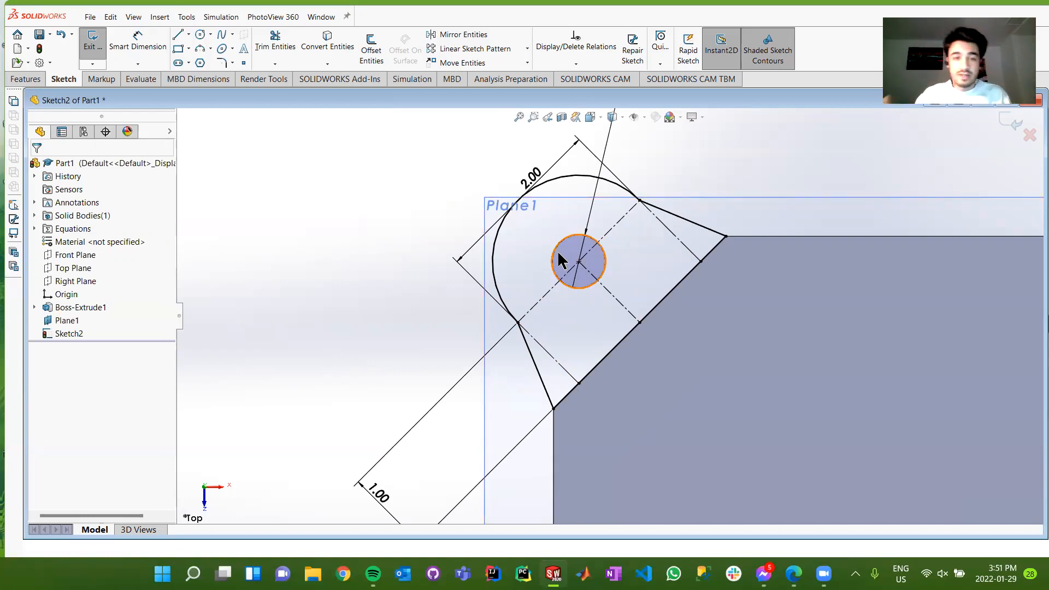
{"action": "left_click", "coordinate": [25, 79]}
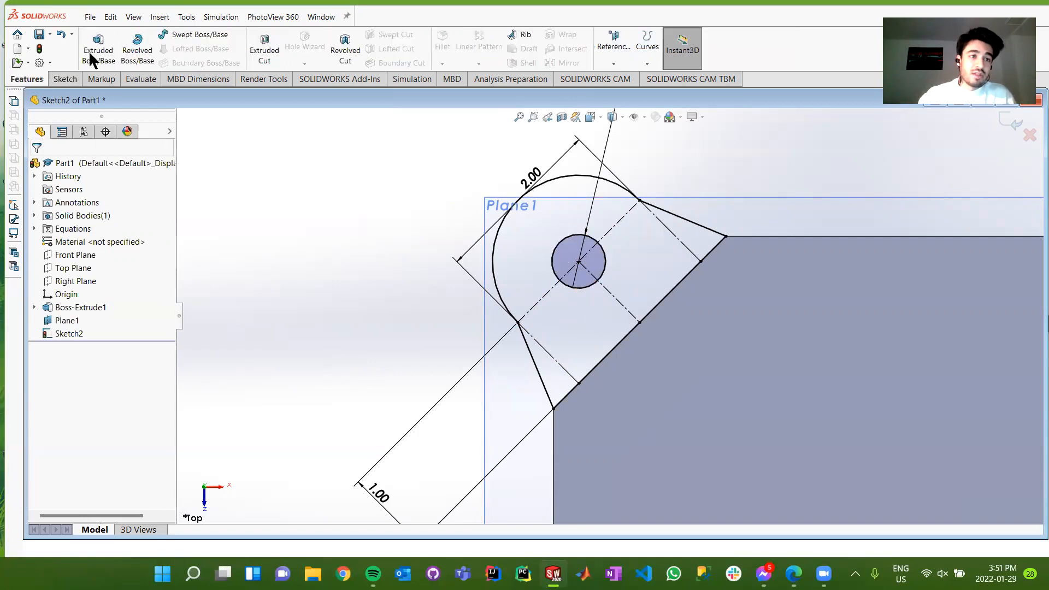
{"action": "left_click", "coordinate": [99, 52]}
{"action": "mouse_move", "coordinate": [462, 308]}
{"action": "middle_mouse_down"}
{"action": "mouse_move", "coordinate": [470, 249]}
{"action": "mouse_move", "coordinate": [553, 241]}
{"action": "middle_mouse_up"}
{"action": "mouse_move", "coordinate": [491, 287]}
{"action": "middle_mouse_down"}
{"action": "mouse_move", "coordinate": [525, 265]}
{"action": "mouse_move", "coordinate": [568, 269]}
{"action": "middle_mouse_up"}
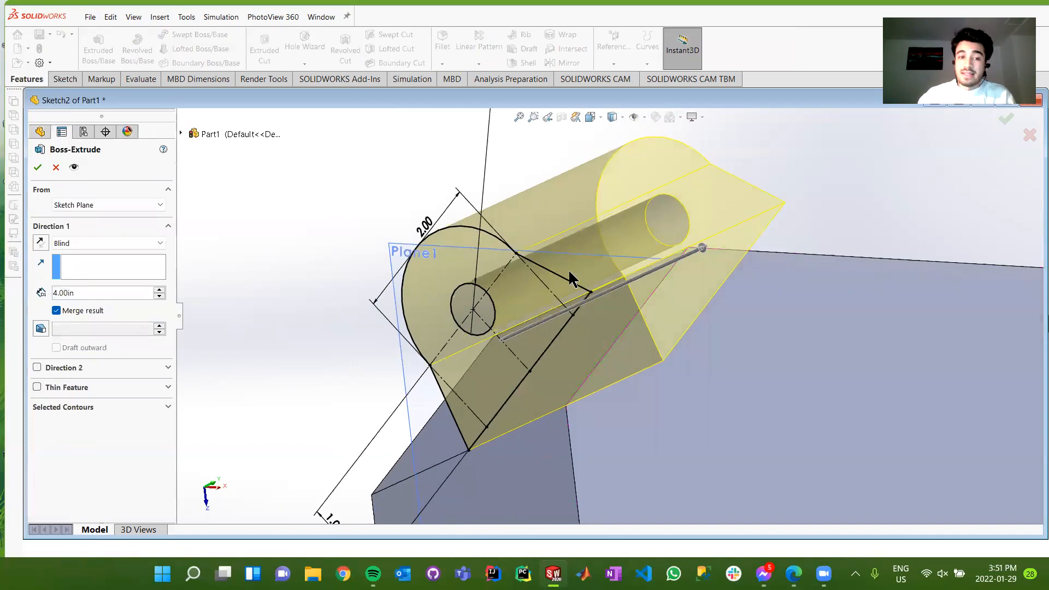
{"action": "left_click", "coordinate": [123, 409]}
{"action": "middle_click_drag", "start_coordinate": [266, 420], "coordinate": [289, 356]}
{"action": "scroll", "coordinate": [272, 311], "scroll_direction": "up", "scroll_amount": 5}
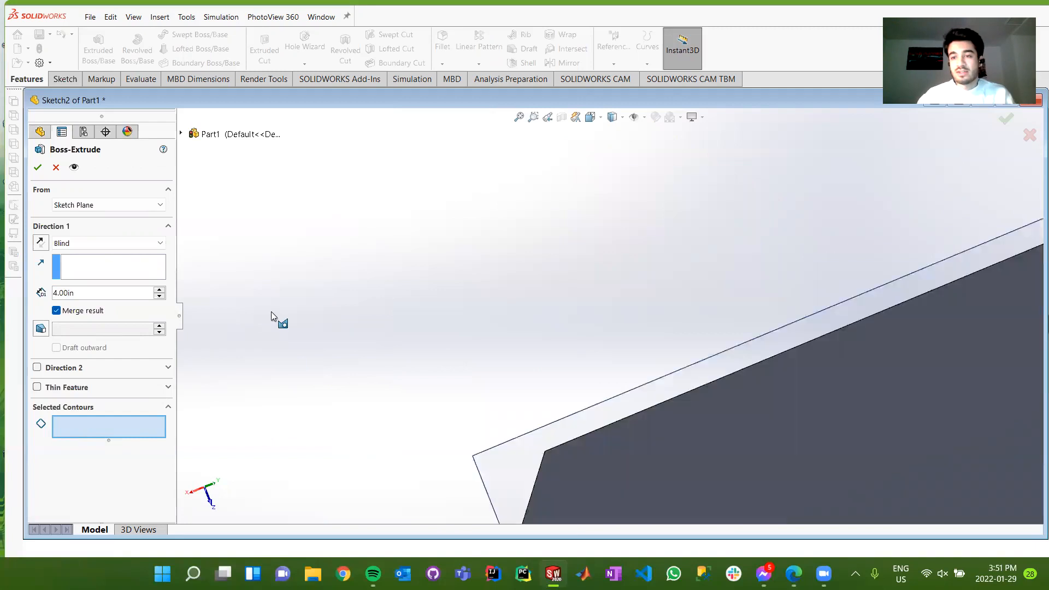
{"action": "scroll", "coordinate": [839, 214], "scroll_direction": "down", "scroll_amount": 4}
{"action": "scroll", "coordinate": [933, 278], "scroll_direction": "down", "scroll_amount": 1}
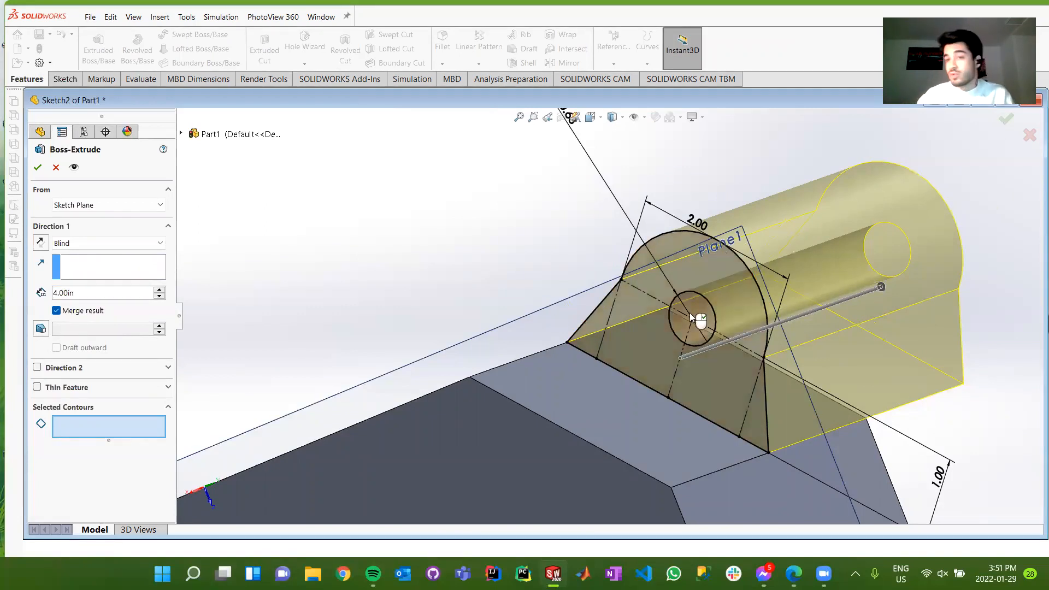
{"action": "middle_click_drag", "start_coordinate": [673, 249], "coordinate": [584, 295]}
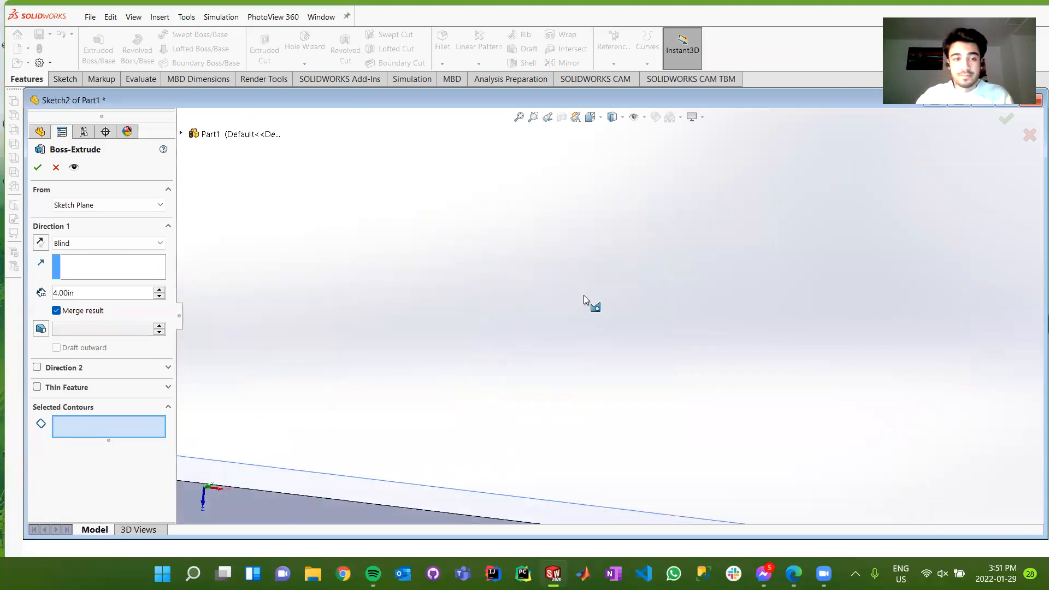
{"action": "left_click", "coordinate": [50, 162]}
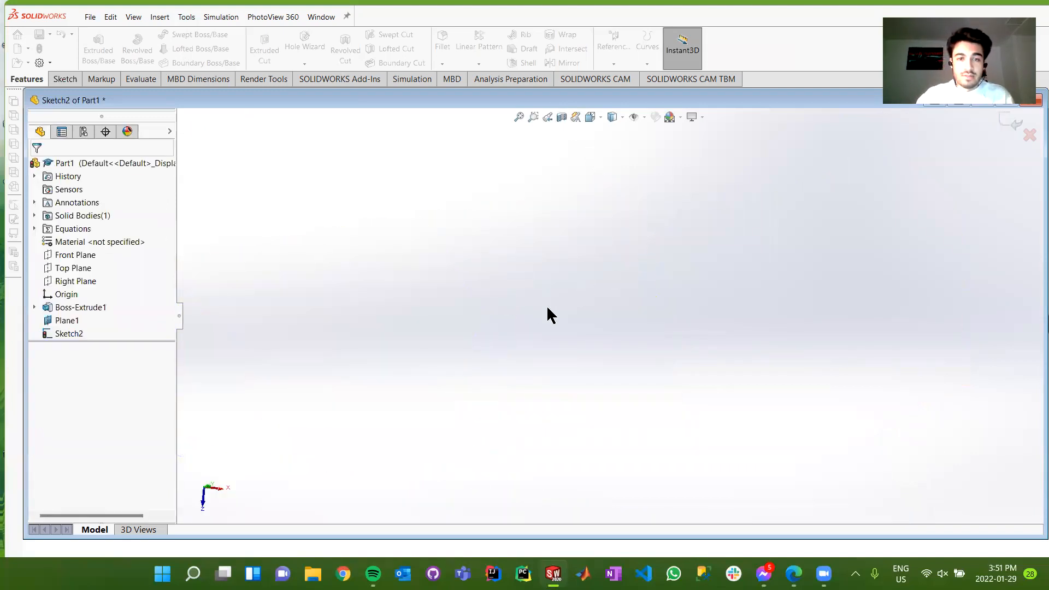
In the top view, draw a vertical centerline between the midpoints of the block's upper and lower edges.
{"action": "left_click", "coordinate": [209, 492]}
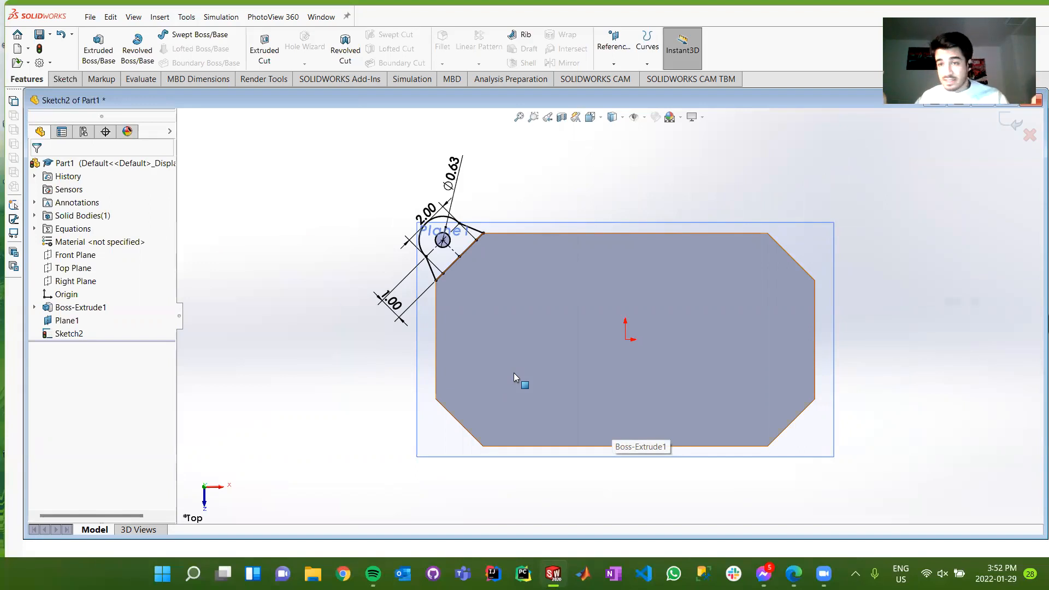
{"action": "left_click", "coordinate": [64, 79]}
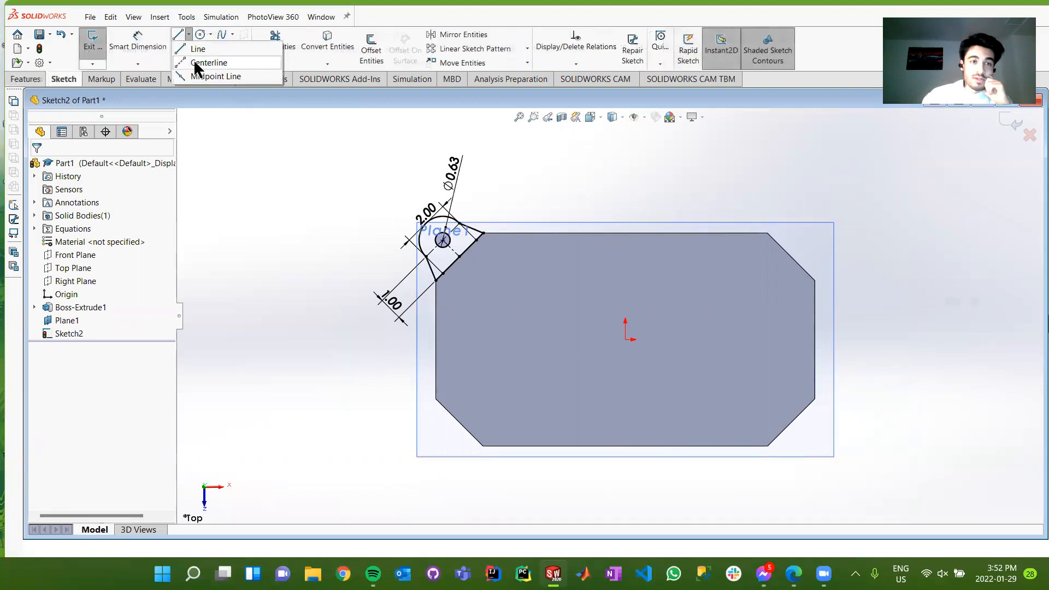
{"action": "key", "text": "l"}
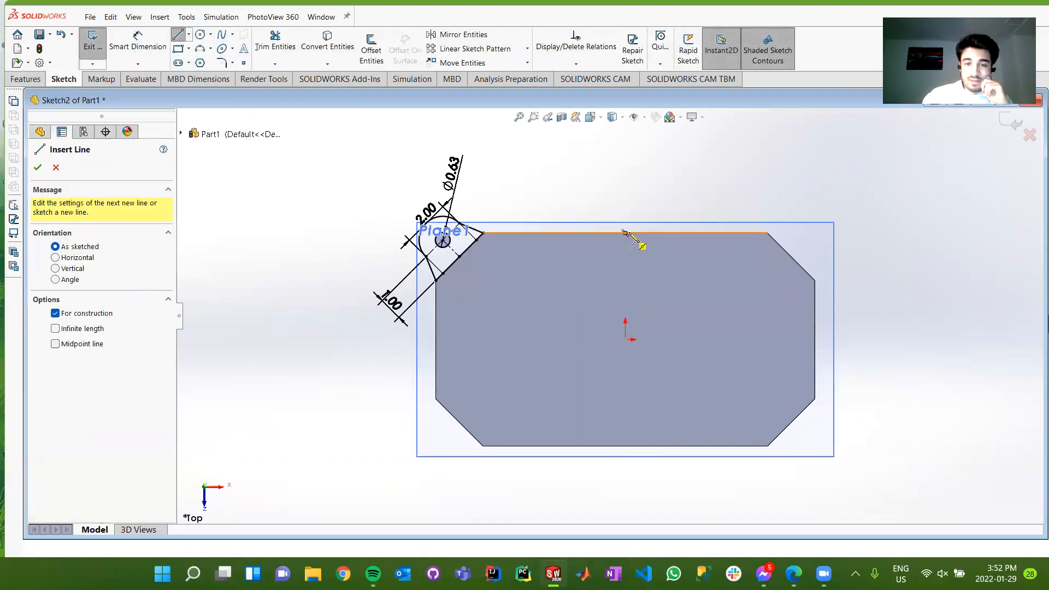
{"action": "left_click", "coordinate": [625, 232]}
{"action": "left_click", "coordinate": [626, 445]}
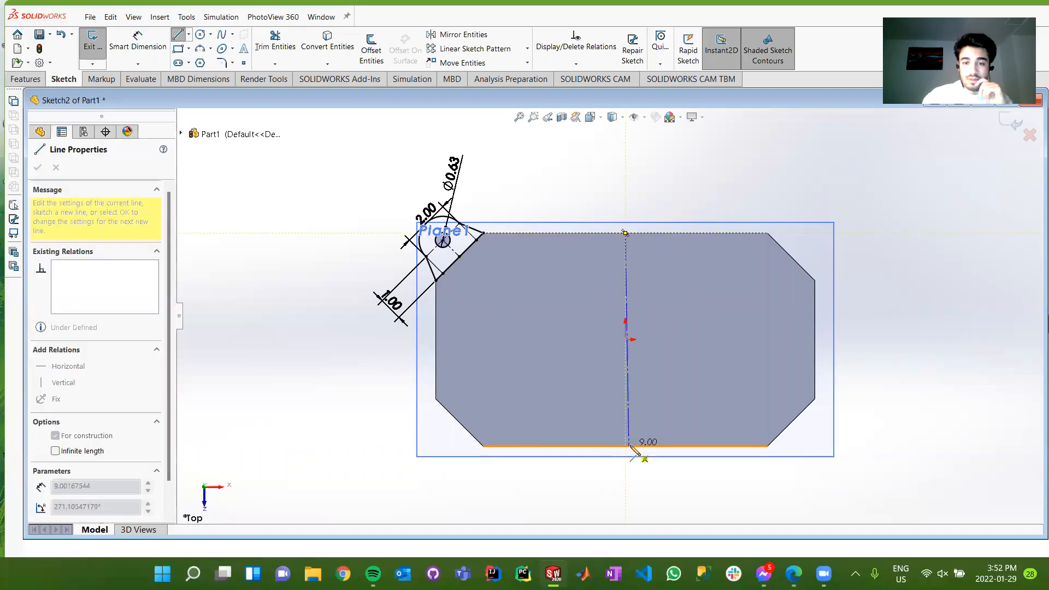
{"action": "key", "text": "Escape"}
{"action": "key", "text": "Escape"}
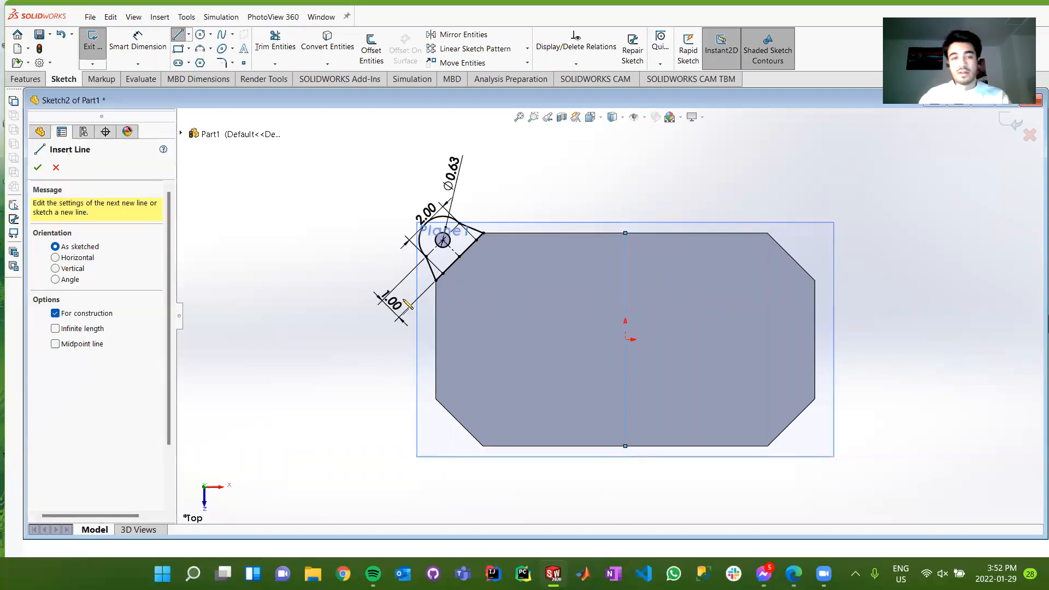
Draw a 16 in horizontal centerline between the midpoints of the block's left and right edges.
{"action": "left_click", "coordinate": [189, 33]}
{"action": "left_click", "coordinate": [208, 62]}
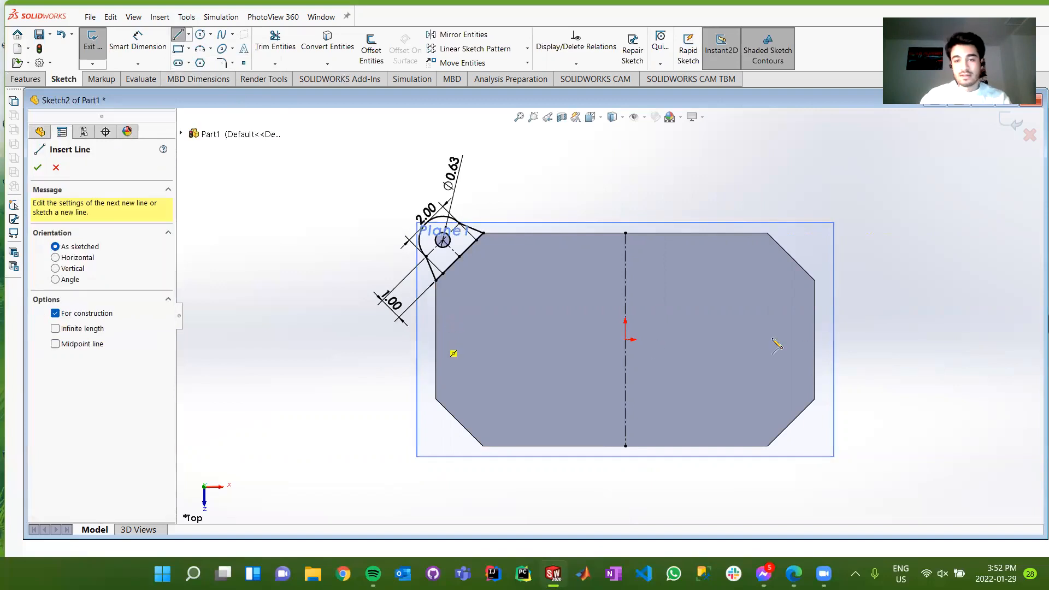
{"action": "left_click", "coordinate": [435, 340]}
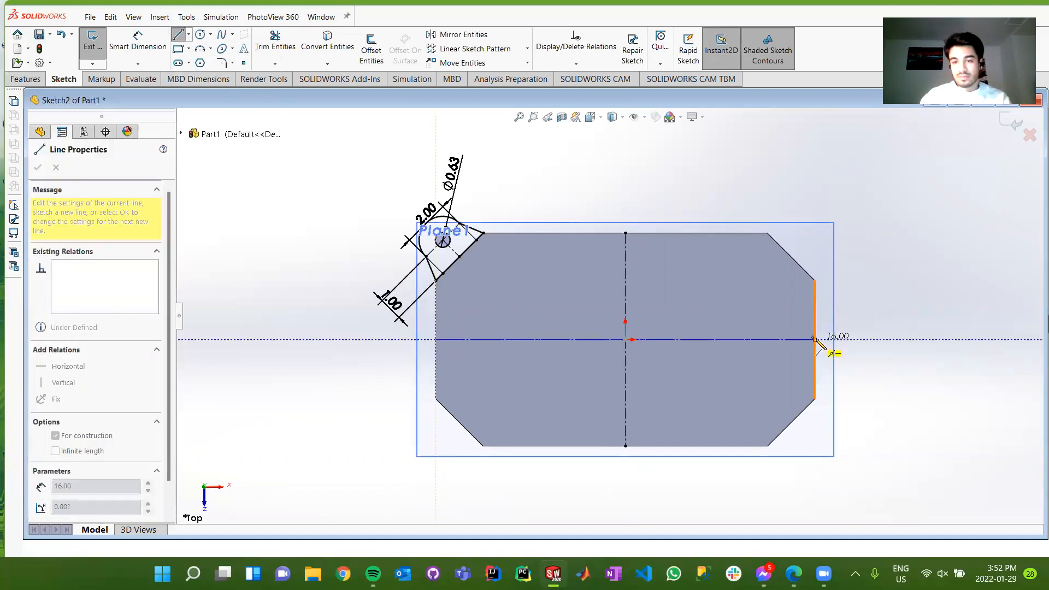
{"action": "left_click", "coordinate": [815, 340]}
{"action": "key", "text": "Escape"}
{"action": "key", "text": "Escape"}
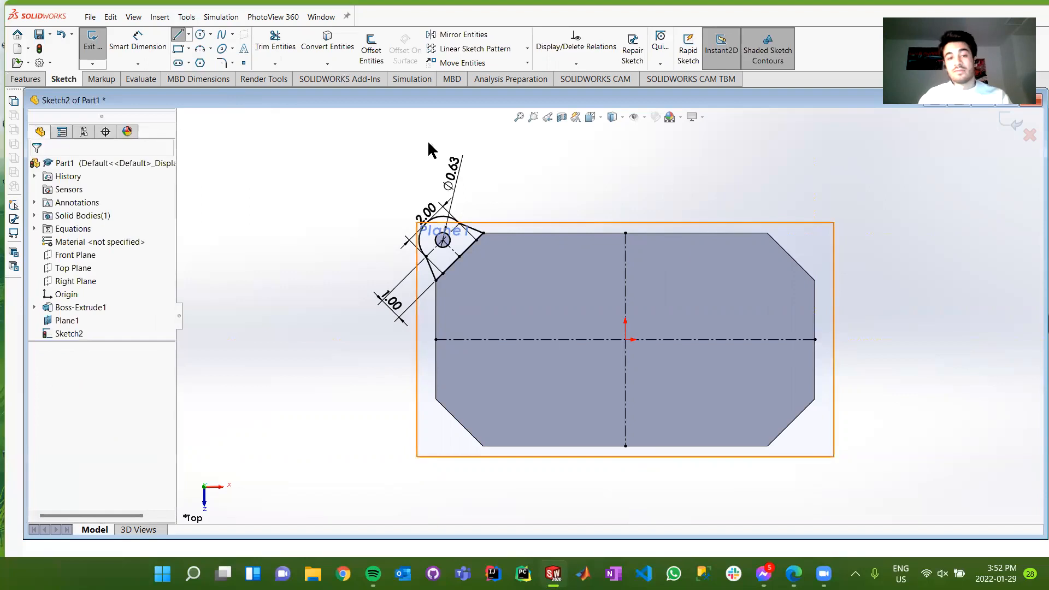
Mirror the upper-left arm's outer arc, two slanted sides, base line and hole circle about the horizontal centerline.
{"action": "left_click", "coordinate": [469, 34]}
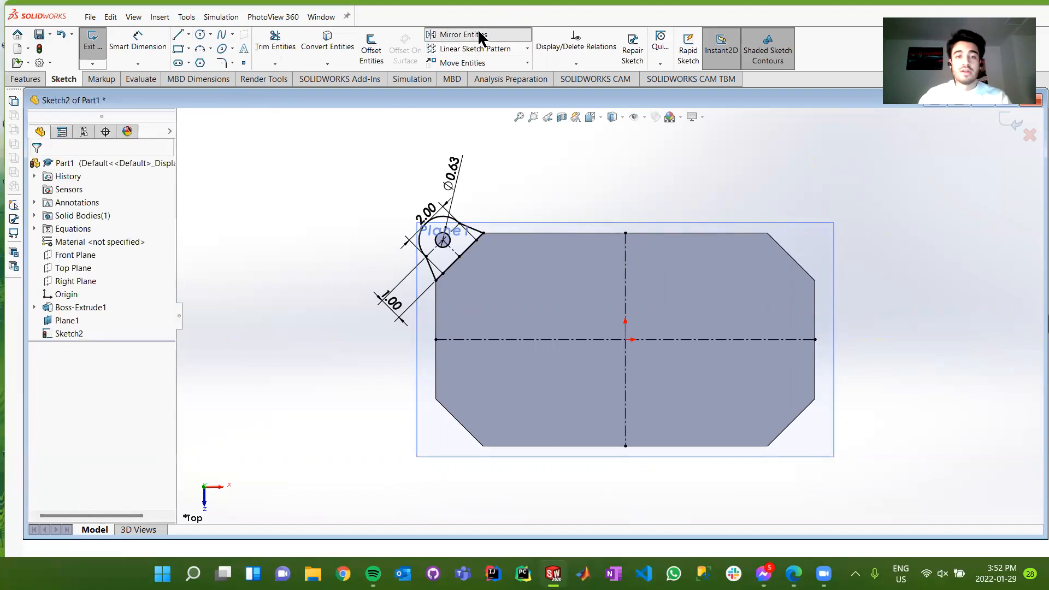
{"action": "left_click", "coordinate": [440, 224]}
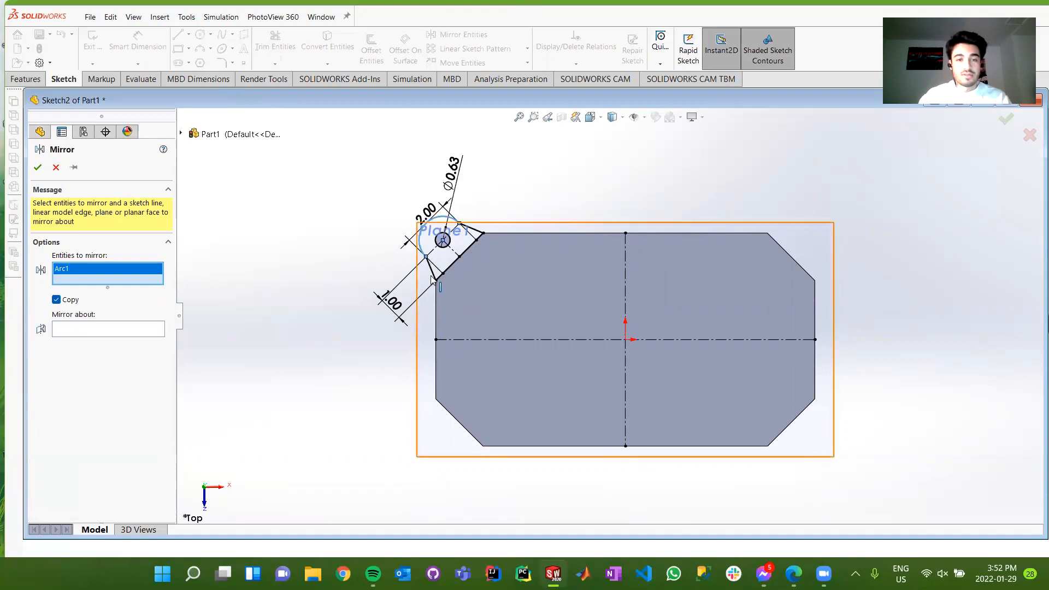
{"action": "left_click", "coordinate": [438, 280]}
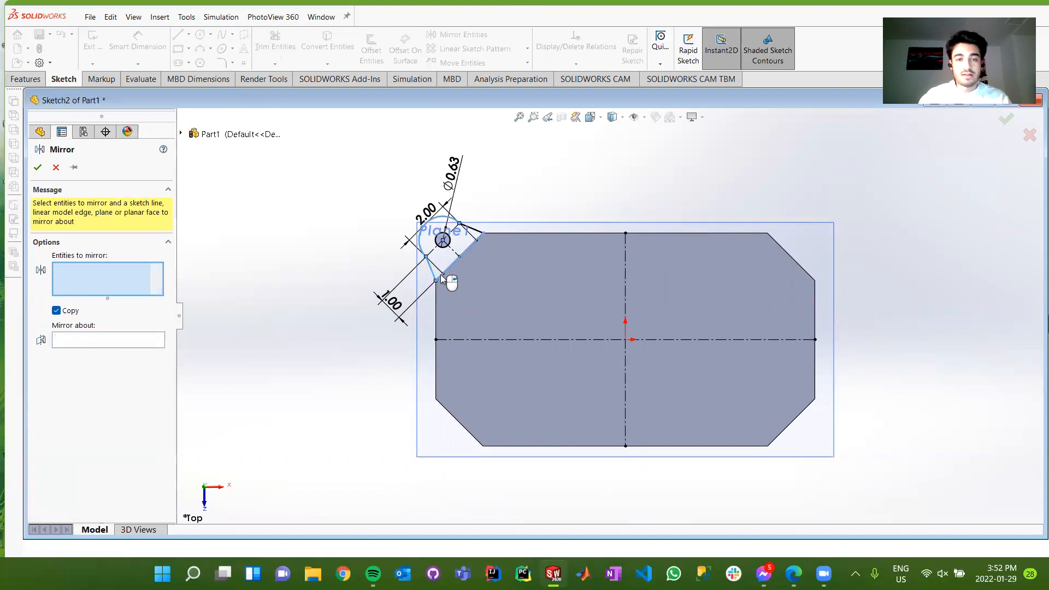
{"action": "left_click", "coordinate": [470, 229]}
{"action": "left_click", "coordinate": [453, 248]}
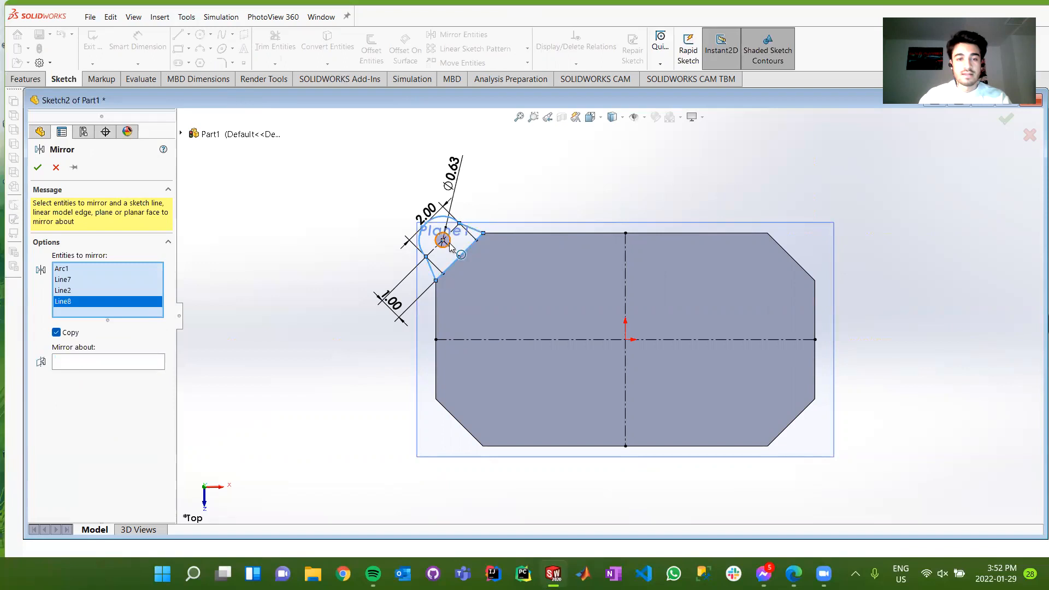
{"action": "left_click", "coordinate": [449, 247]}
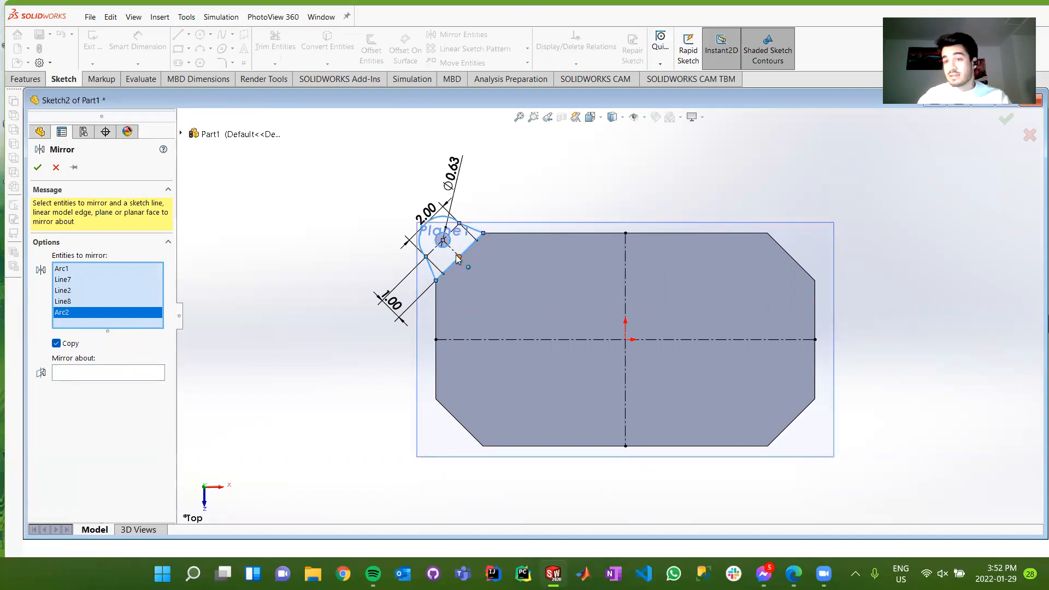
{"action": "left_click", "coordinate": [88, 373]}
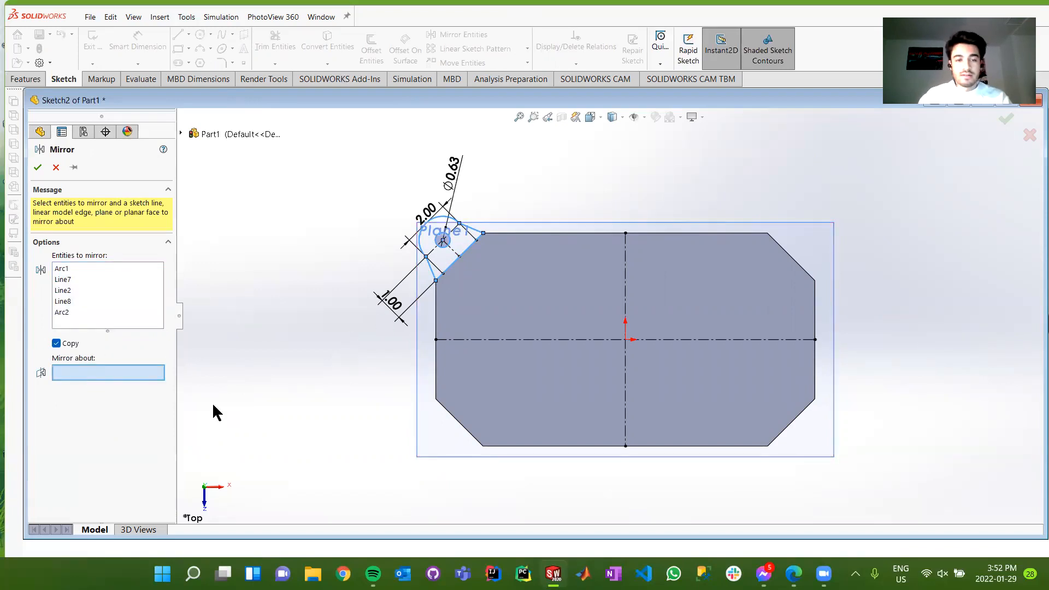
{"action": "left_click", "coordinate": [561, 340]}
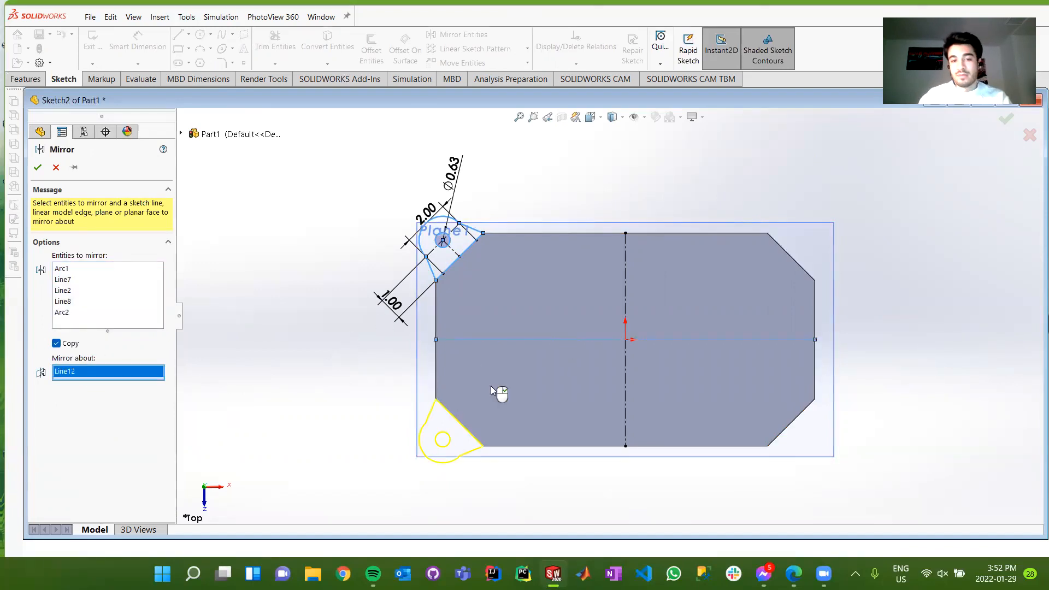
{"action": "left_click", "coordinate": [37, 167]}
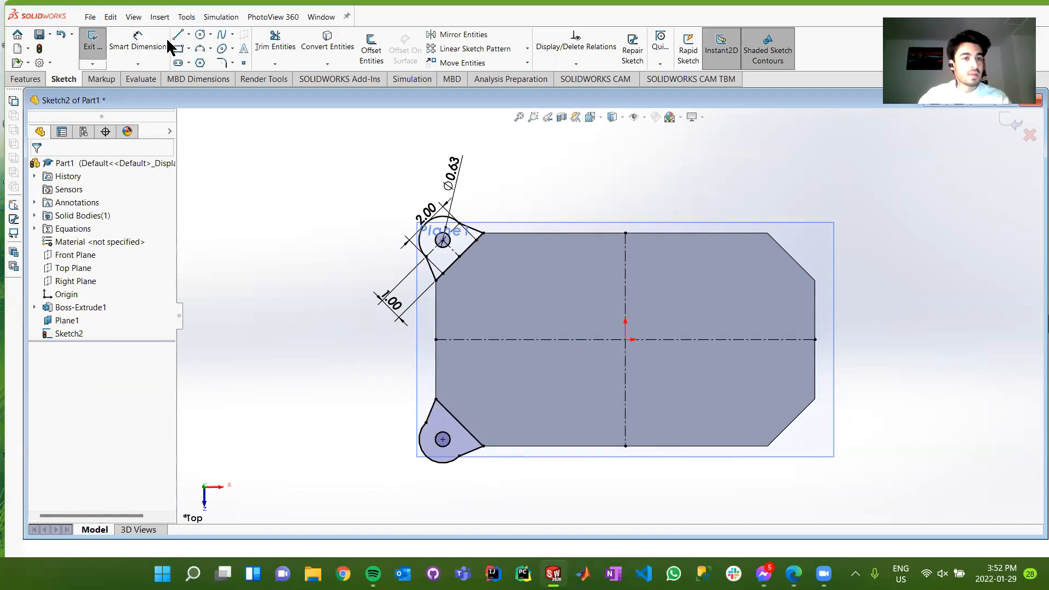
Mirror both left arms' outer arcs, slanted sides, base lines and hole circles about the vertical centerline.
{"action": "left_click", "coordinate": [496, 37]}
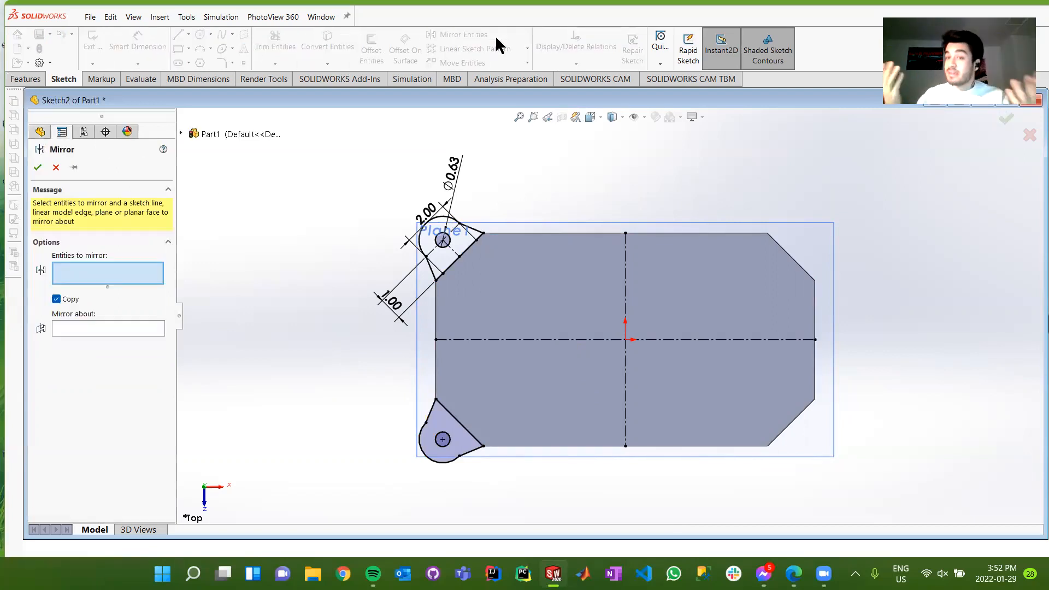
{"action": "left_click", "coordinate": [461, 451]}
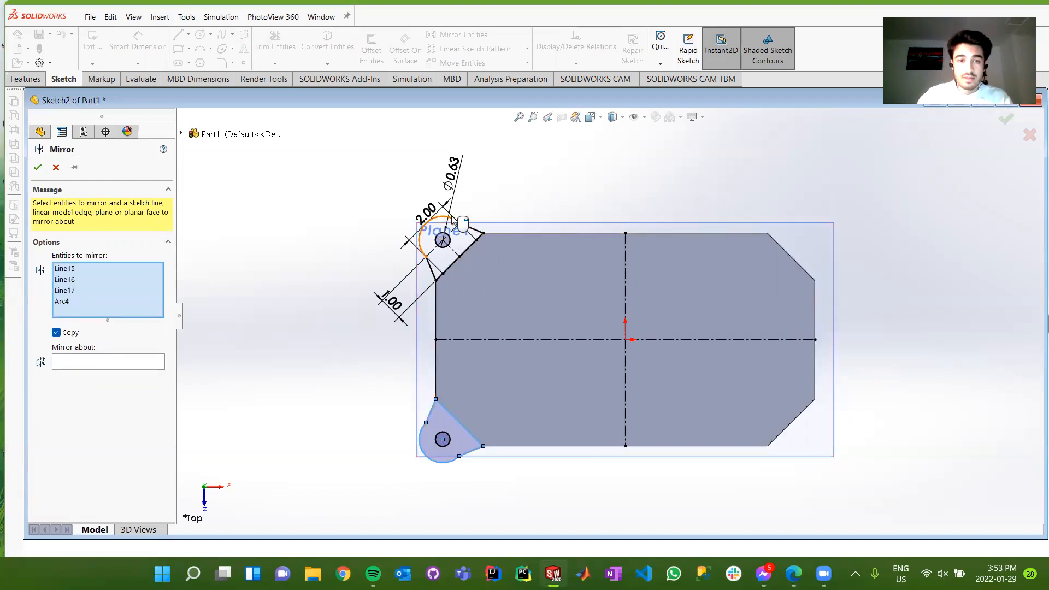
{"action": "scroll", "coordinate": [455, 220], "scroll_direction": "up", "scroll_amount": 2}
{"action": "scroll", "coordinate": [448, 229], "scroll_direction": "down", "scroll_amount": 2}
{"action": "scroll", "coordinate": [508, 297], "scroll_direction": "down", "scroll_amount": 3}
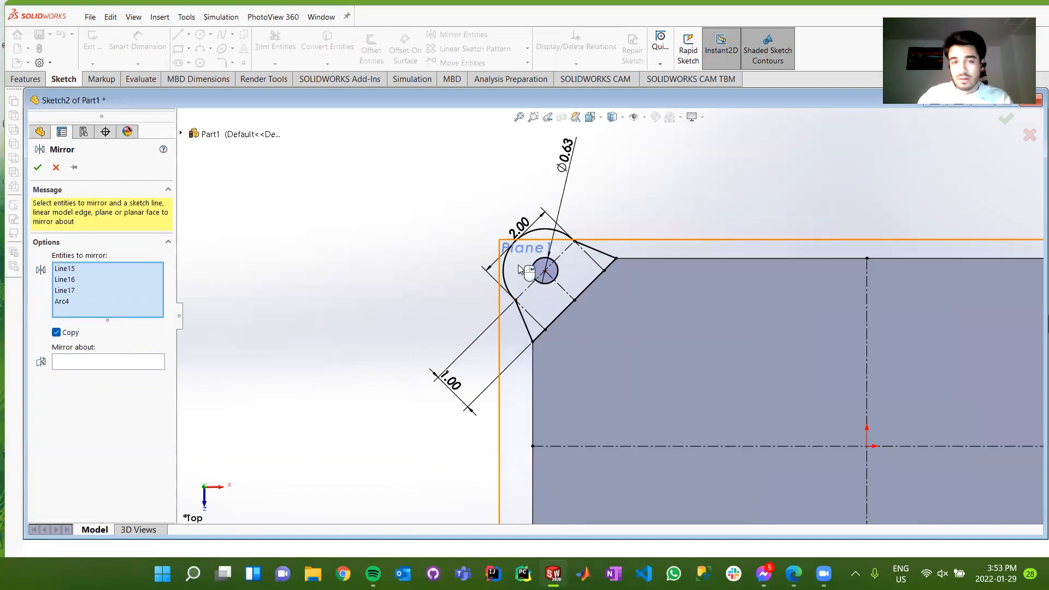
{"action": "left_click", "coordinate": [560, 238]}
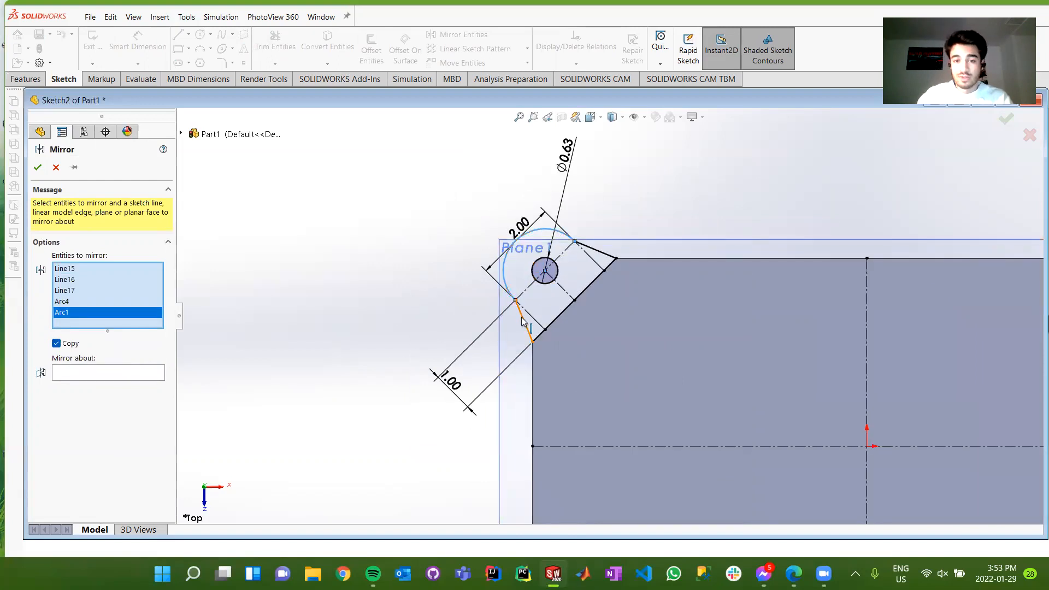
{"action": "left_click", "coordinate": [526, 326]}
{"action": "left_click", "coordinate": [544, 334]}
{"action": "left_click", "coordinate": [600, 253]}
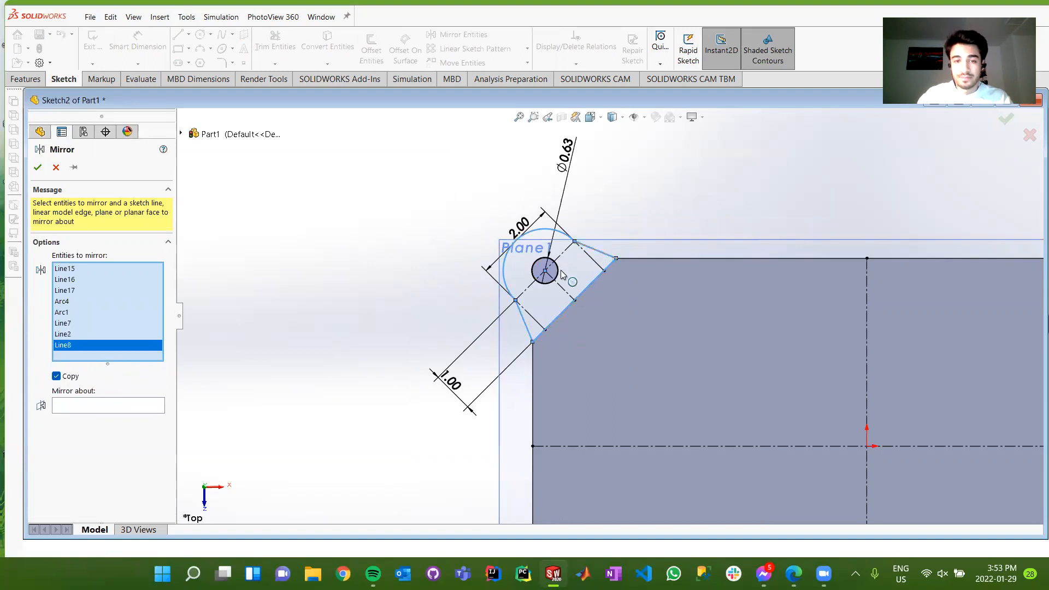
{"action": "left_click", "coordinate": [557, 272]}
{"action": "scroll", "coordinate": [421, 206], "scroll_direction": "down", "scroll_amount": 3}
{"action": "scroll", "coordinate": [405, 216], "scroll_direction": "up", "scroll_amount": 5}
{"action": "scroll", "coordinate": [634, 265], "scroll_direction": "up", "scroll_amount": 1}
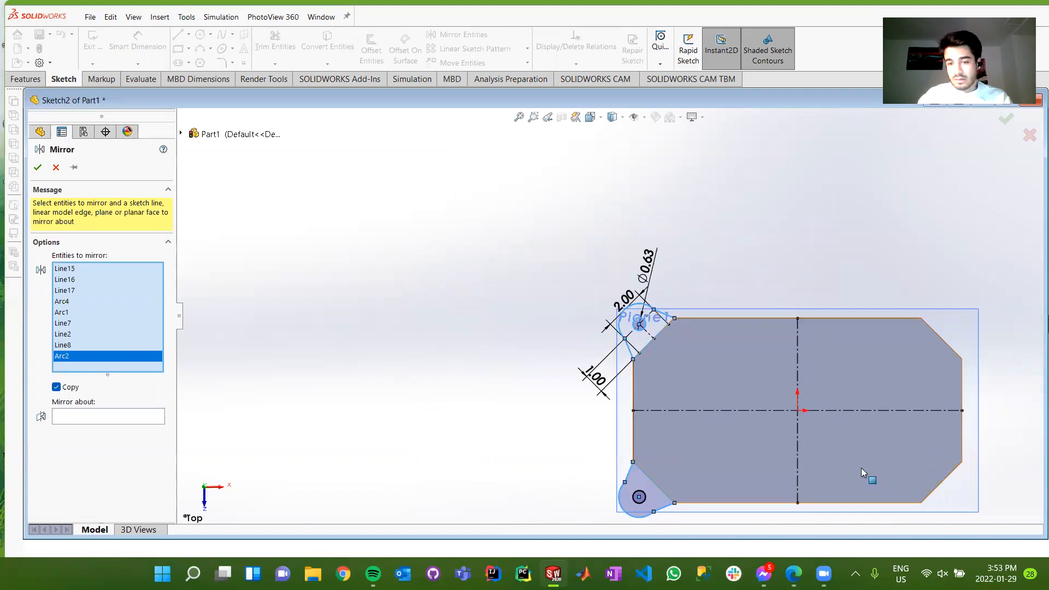
{"action": "scroll", "coordinate": [862, 470], "scroll_direction": "down", "scroll_amount": 2}
{"action": "left_click", "coordinate": [89, 420]}
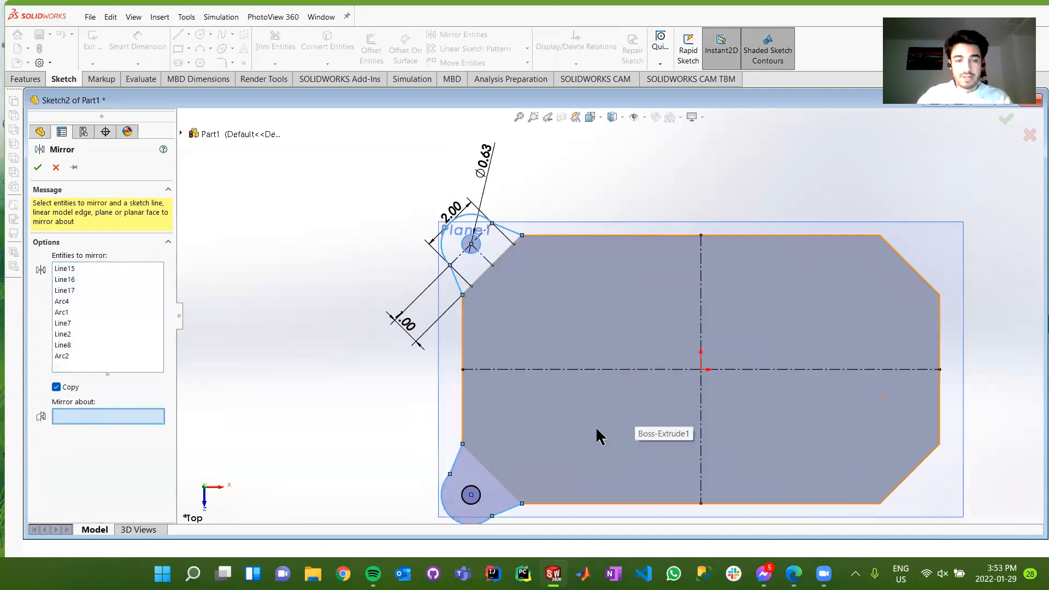
{"action": "left_click", "coordinate": [700, 407]}
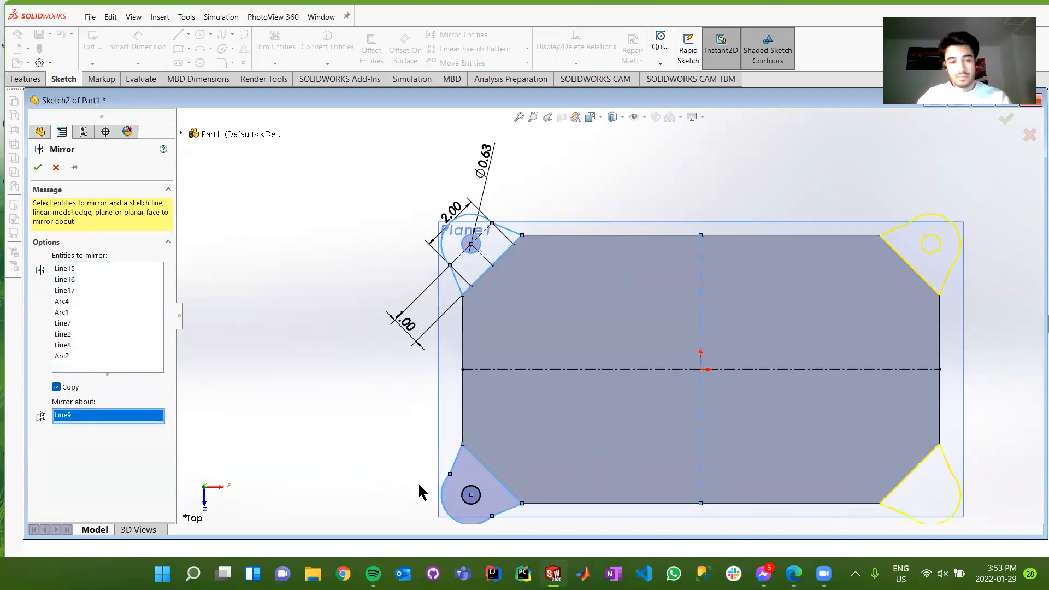
{"action": "left_click", "coordinate": [133, 356]}
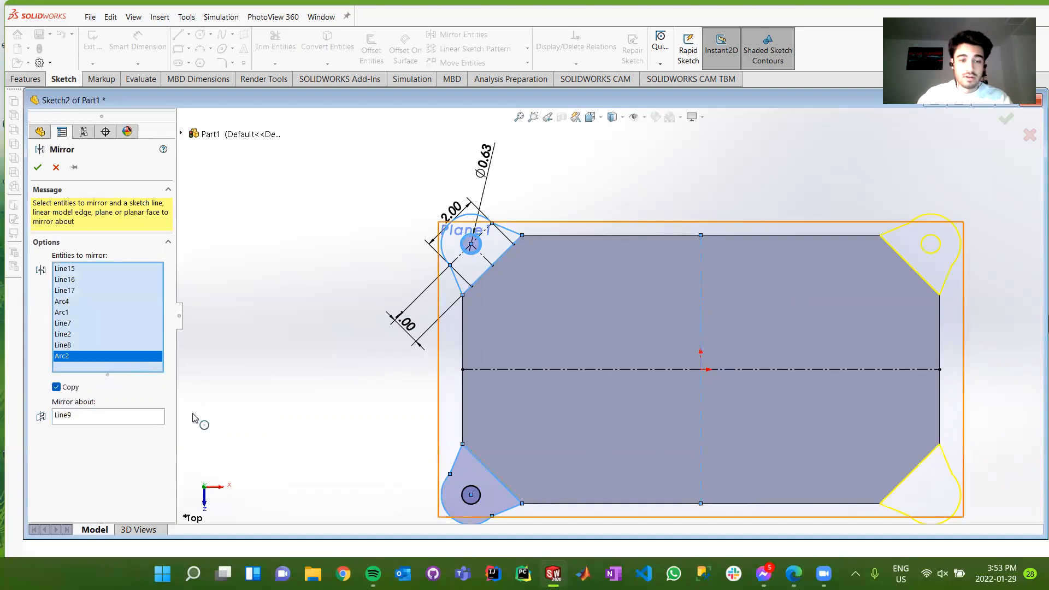
{"action": "left_click", "coordinate": [478, 502]}
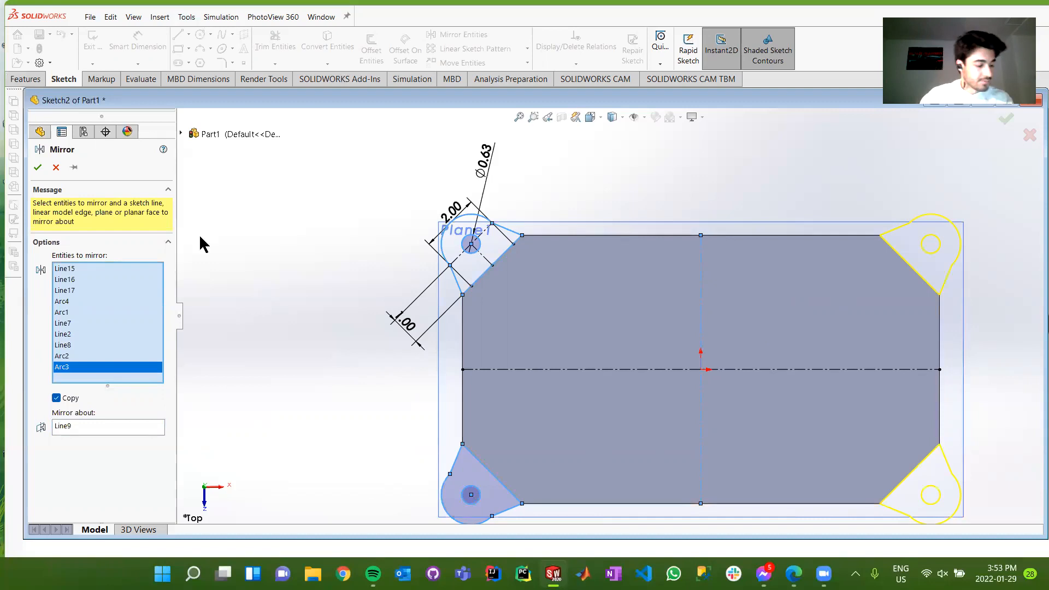
{"action": "left_click", "coordinate": [37, 167]}
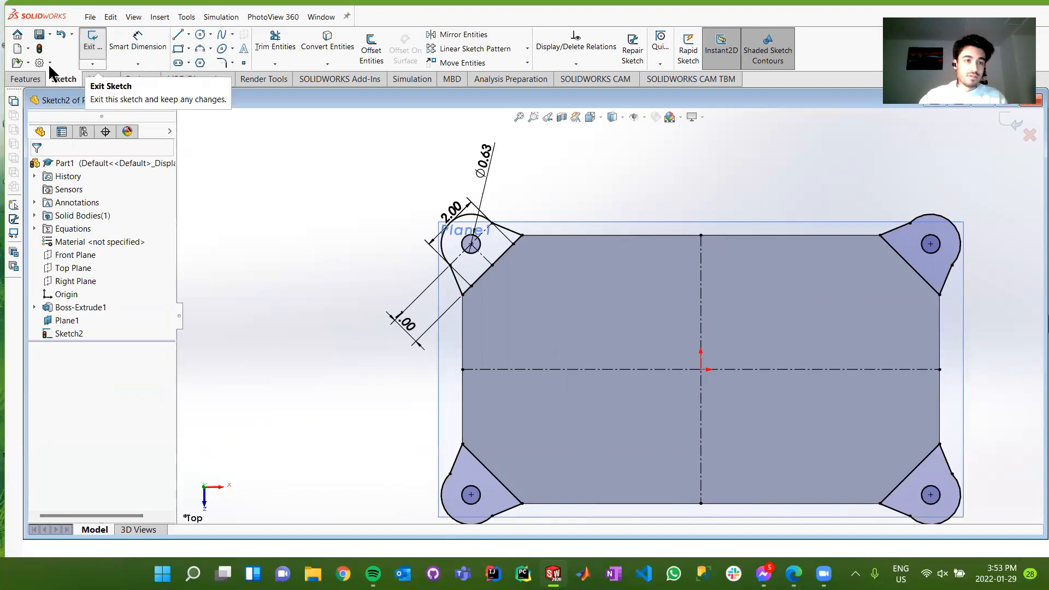
{"action": "left_click", "coordinate": [21, 81]}
{"action": "left_click", "coordinate": [95, 49]}
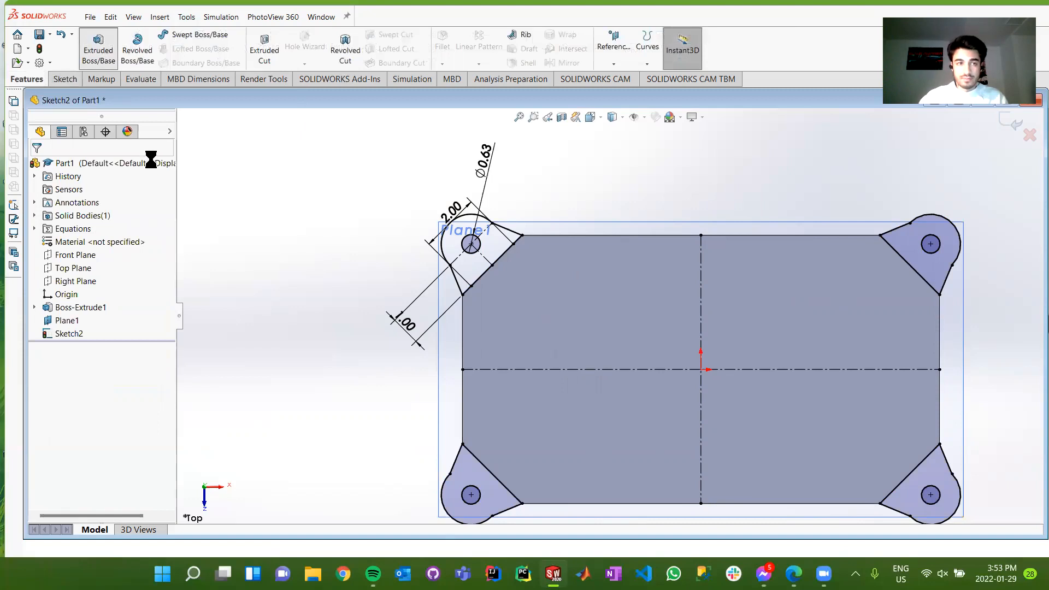
{"action": "mouse_move", "coordinate": [375, 246]}
{"action": "middle_mouse_down"}
{"action": "mouse_move", "coordinate": [375, 180]}
{"action": "mouse_move", "coordinate": [420, 127]}
{"action": "mouse_move", "coordinate": [931, 234]}
{"action": "middle_mouse_up"}
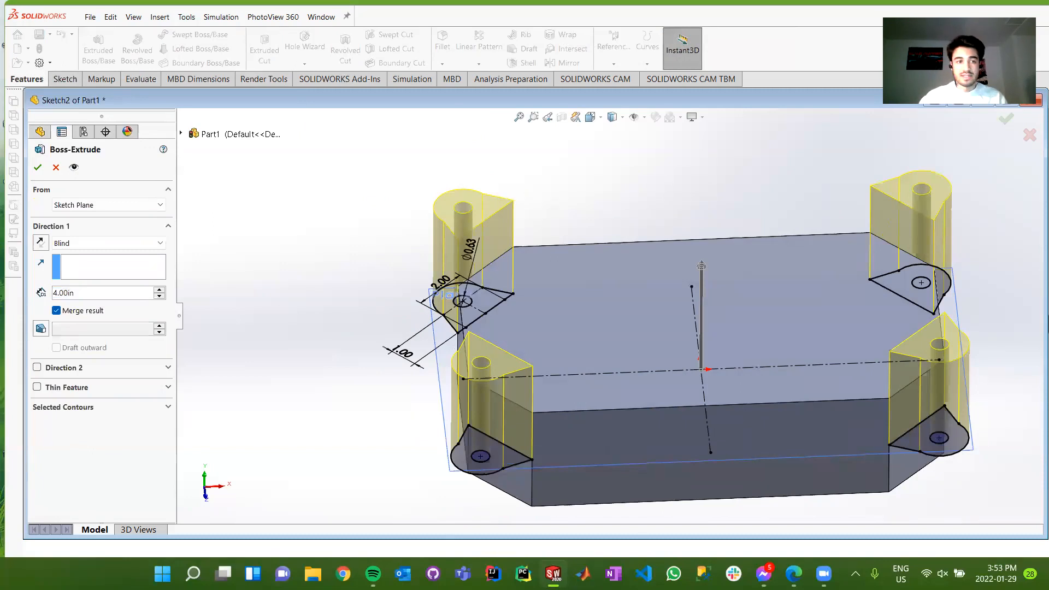
{"action": "left_click", "coordinate": [56, 167]}
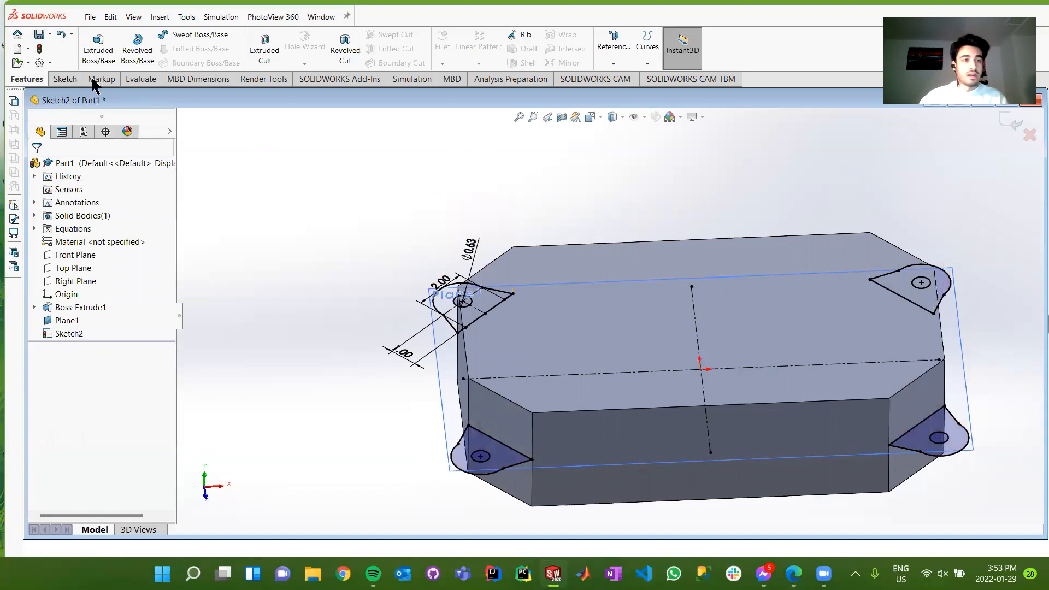
{"action": "left_click", "coordinate": [565, 27]}
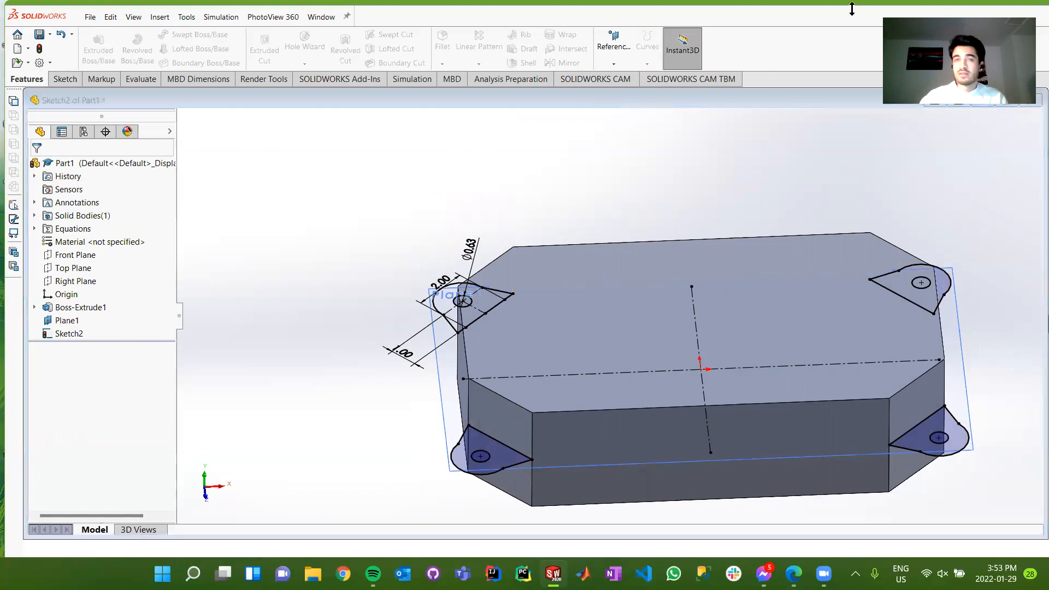
Close the arm sketch and start a boss extrude from it with the lower-left arm's outline as the contour.
{"action": "left_click", "coordinate": [65, 81]}
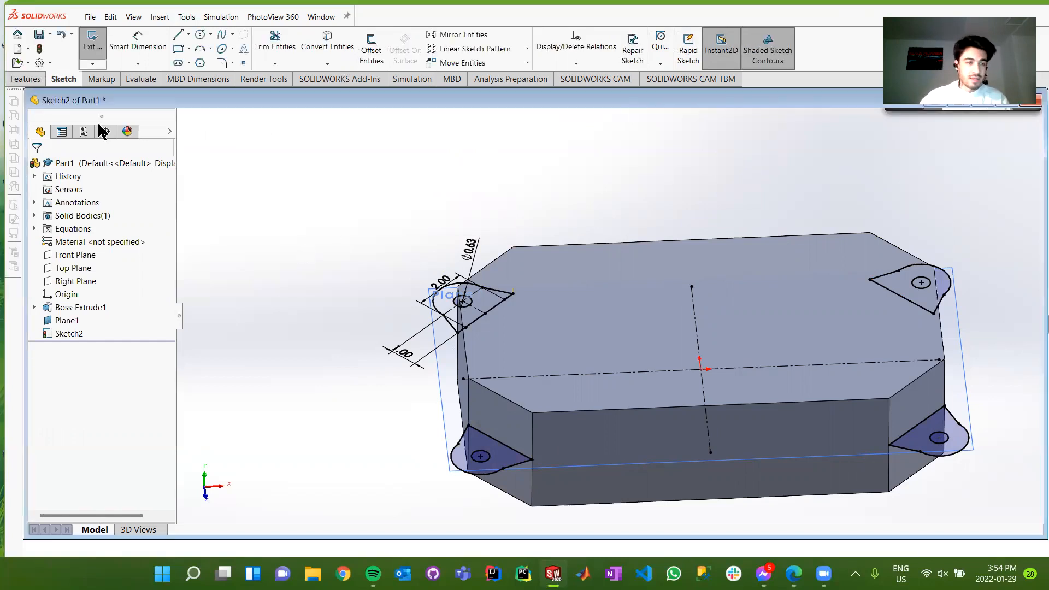
{"action": "left_click", "coordinate": [25, 79]}
{"action": "left_click", "coordinate": [99, 44]}
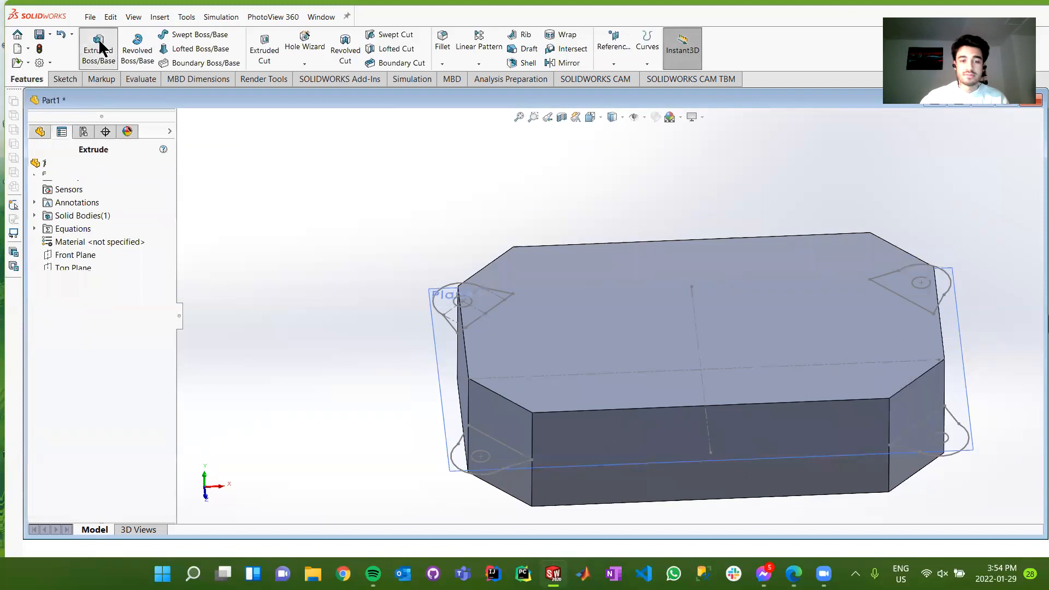
{"action": "left_click", "coordinate": [455, 465]}
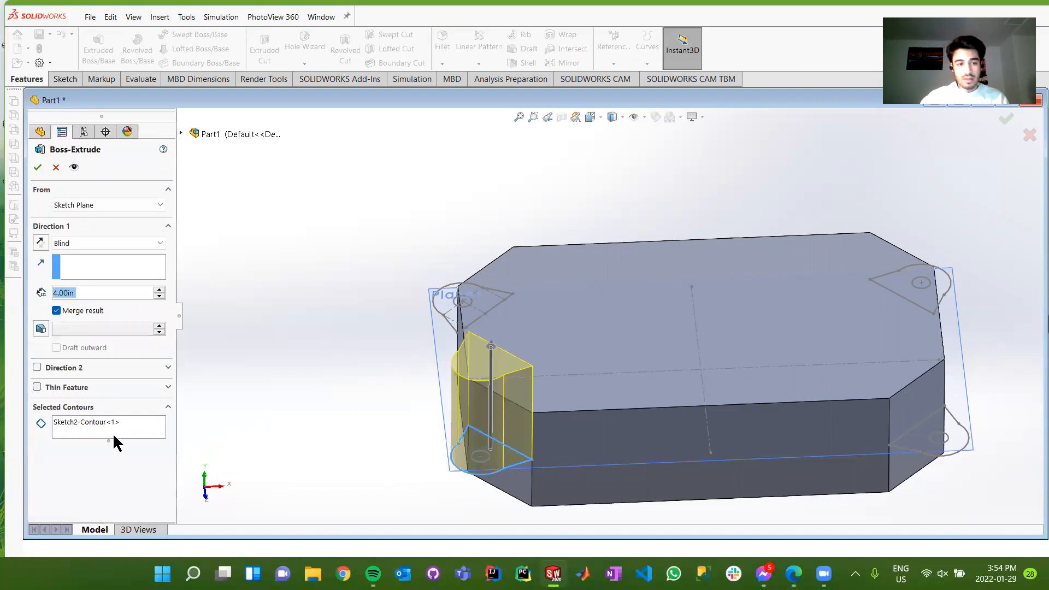
Try selecting the arm regions at the other three chamfered corners as additional contours for the extrusion.
{"action": "left_click", "coordinate": [113, 433]}
{"action": "middle_click_drag", "start_coordinate": [459, 497], "coordinate": [461, 321]}
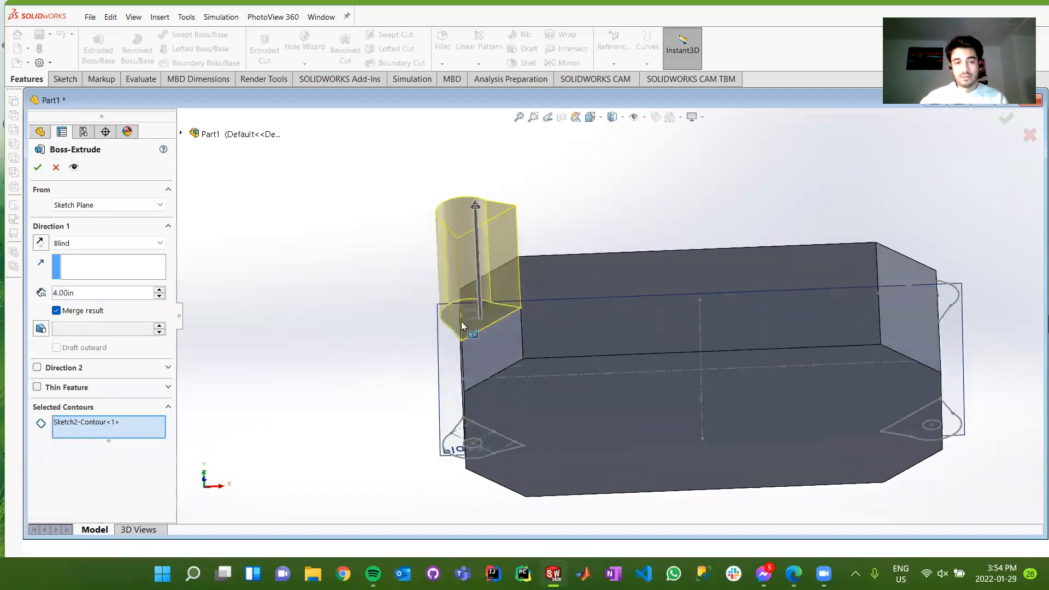
{"action": "left_click", "coordinate": [461, 327]}
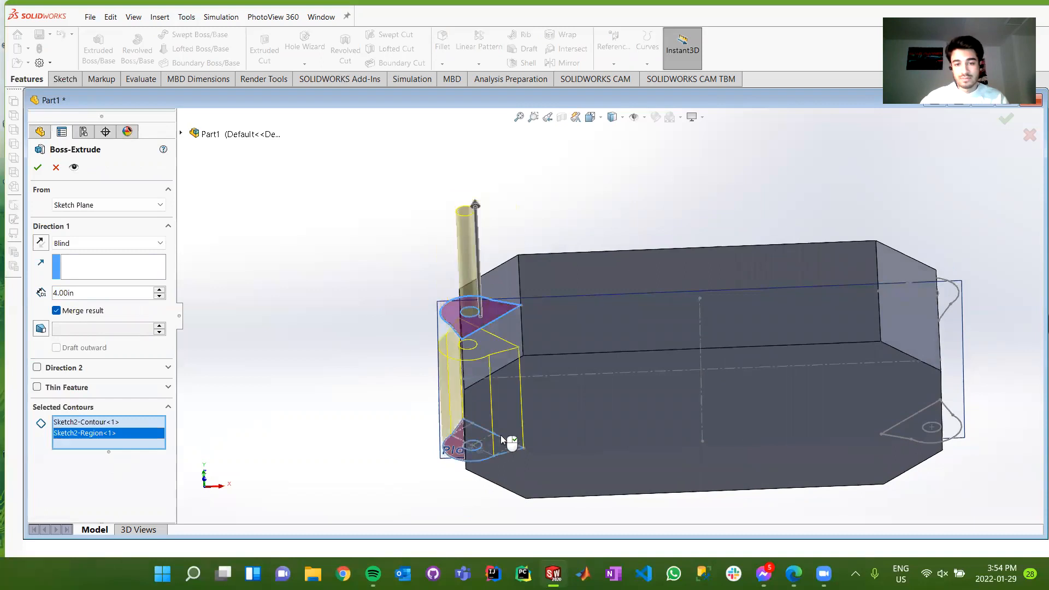
{"action": "left_click", "coordinate": [500, 436]}
{"action": "left_click", "coordinate": [949, 293]}
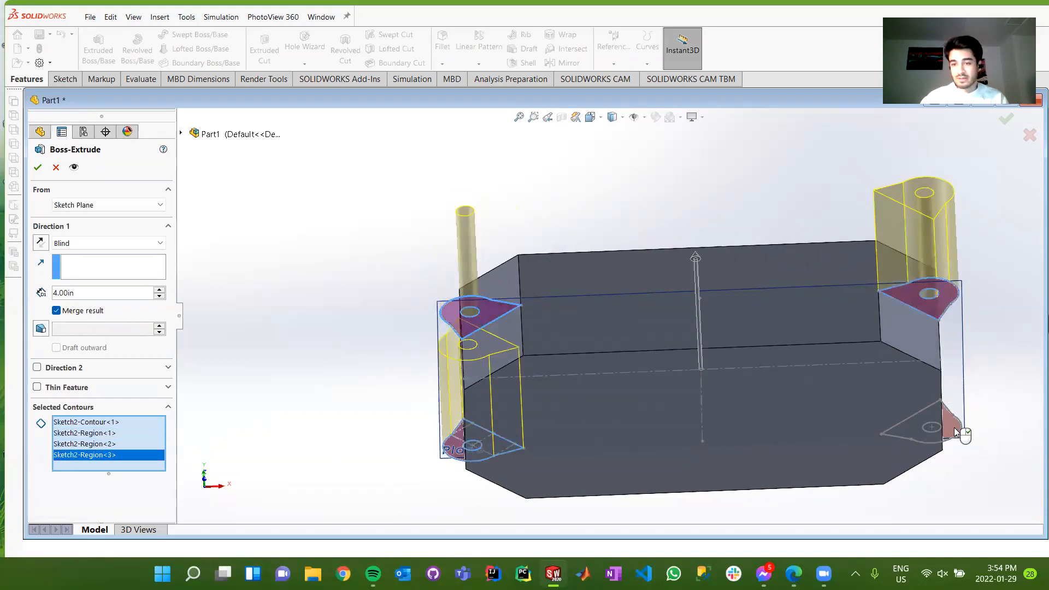
{"action": "left_click", "coordinate": [954, 427]}
{"action": "mouse_move", "coordinate": [782, 152]}
{"action": "middle_mouse_down"}
{"action": "mouse_move", "coordinate": [773, 293]}
{"action": "mouse_move", "coordinate": [747, 311]}
{"action": "middle_mouse_up"}
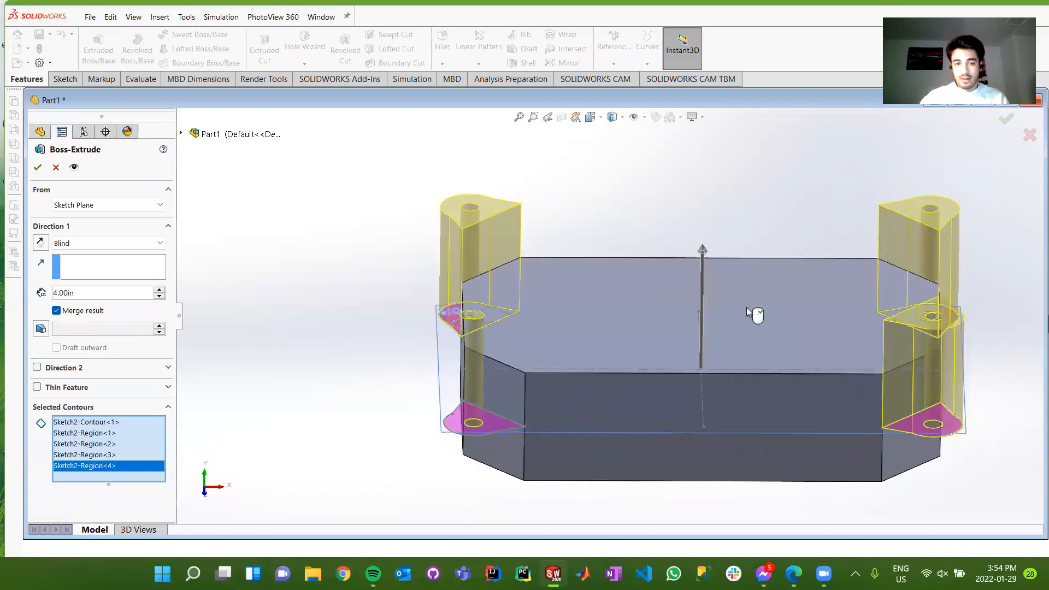
{"action": "scroll", "coordinate": [749, 313], "scroll_direction": "down", "scroll_amount": 2}
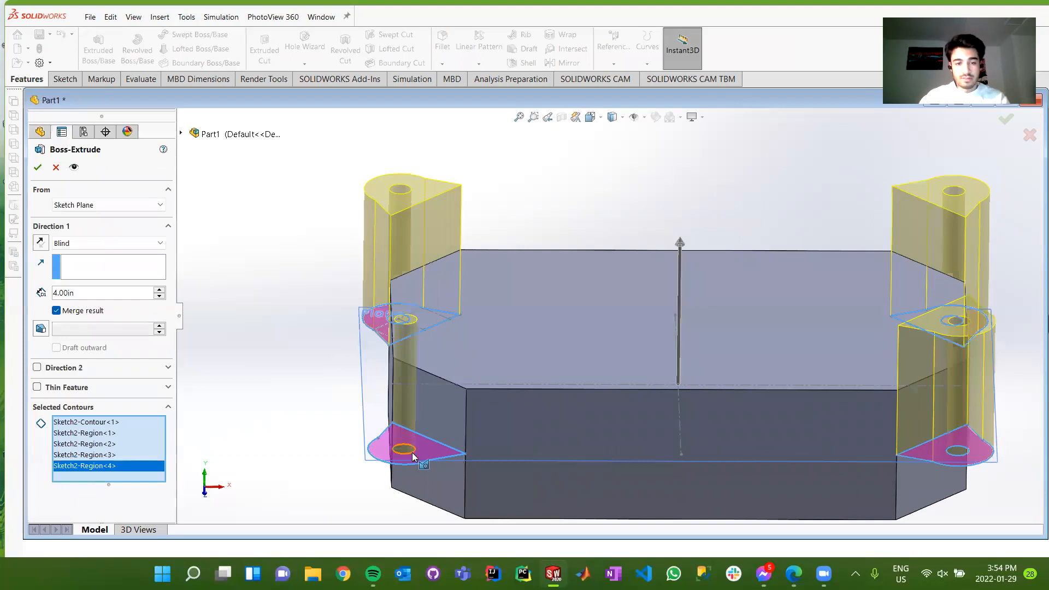
Clear all selected contours so the boss extrude uses the whole arm sketch.
{"action": "left_click", "coordinate": [413, 457]}
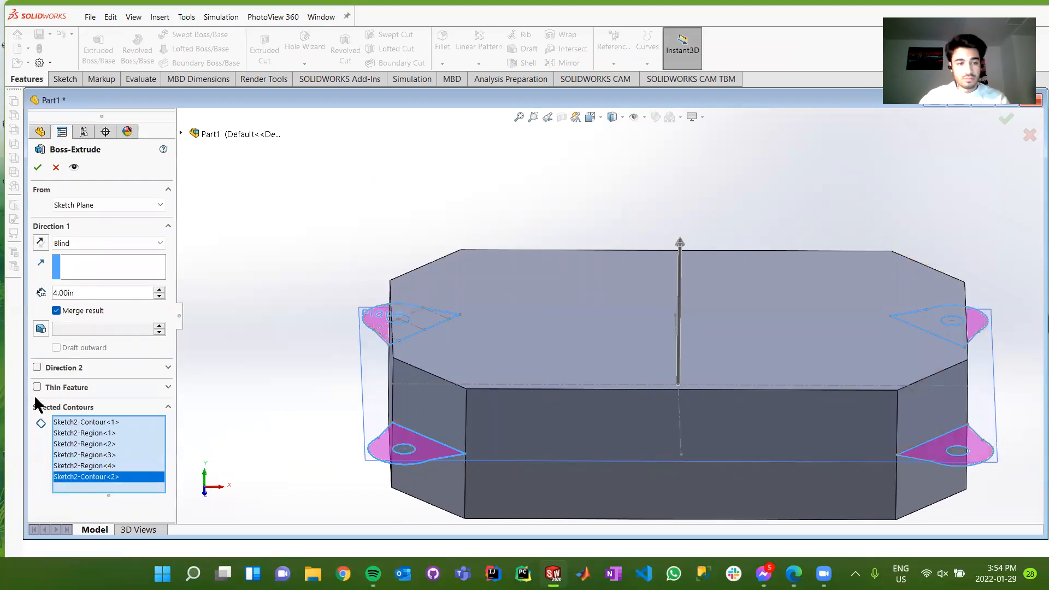
{"action": "right_click", "coordinate": [89, 457]}
{"action": "left_click", "coordinate": [108, 464]}
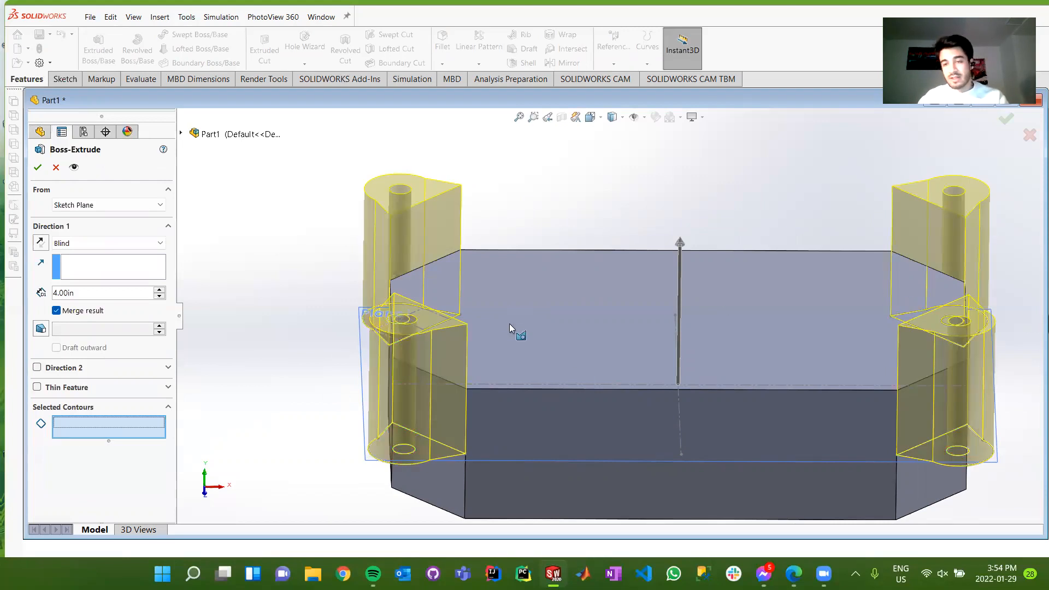
{"action": "middle_click_drag", "start_coordinate": [510, 324], "coordinate": [503, 337]}
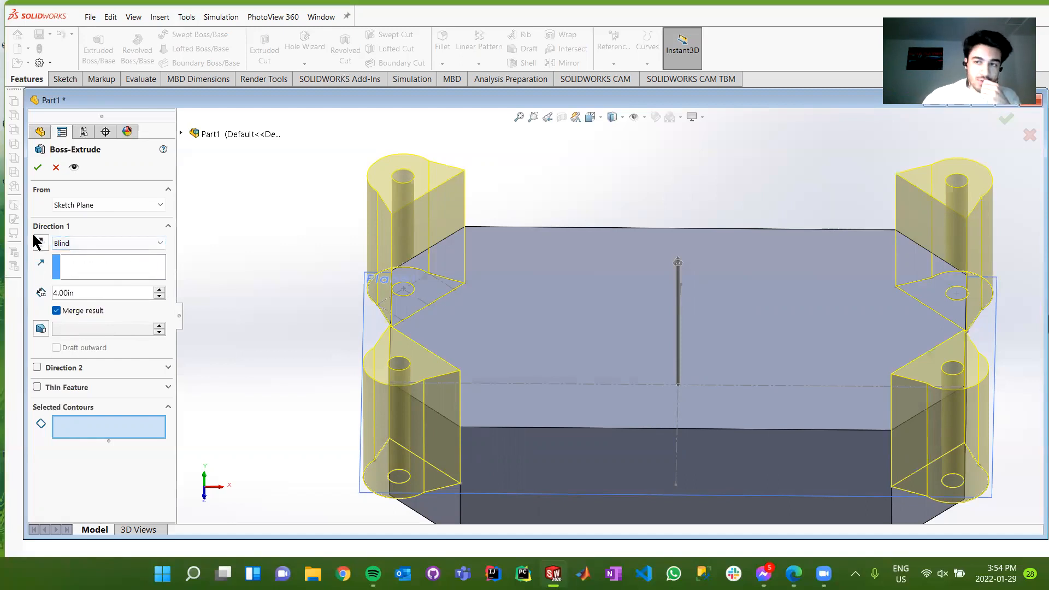
{"action": "left_click", "coordinate": [70, 244]}
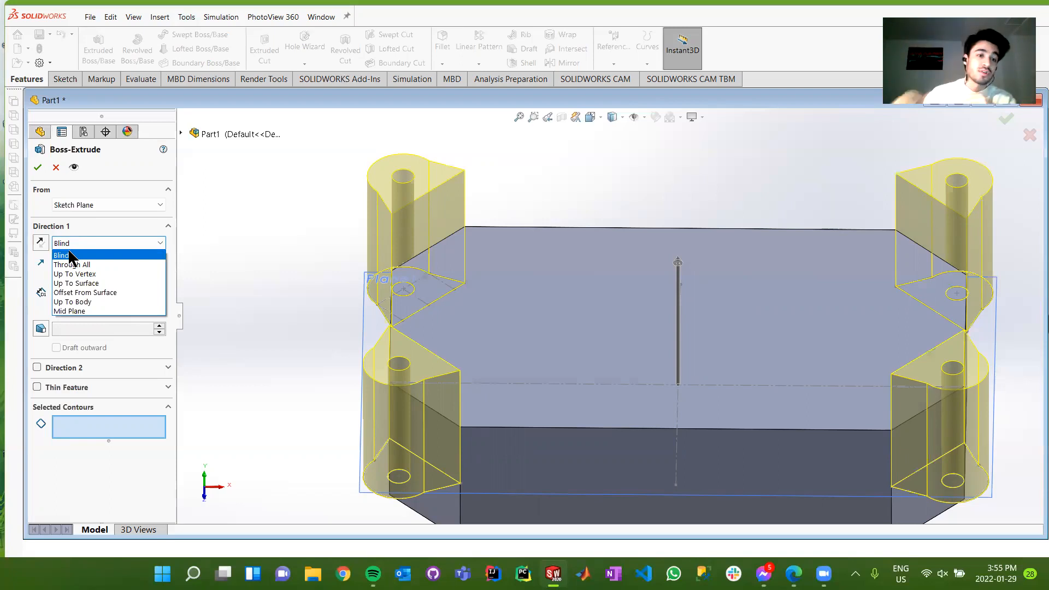
{"action": "left_click", "coordinate": [71, 255]}
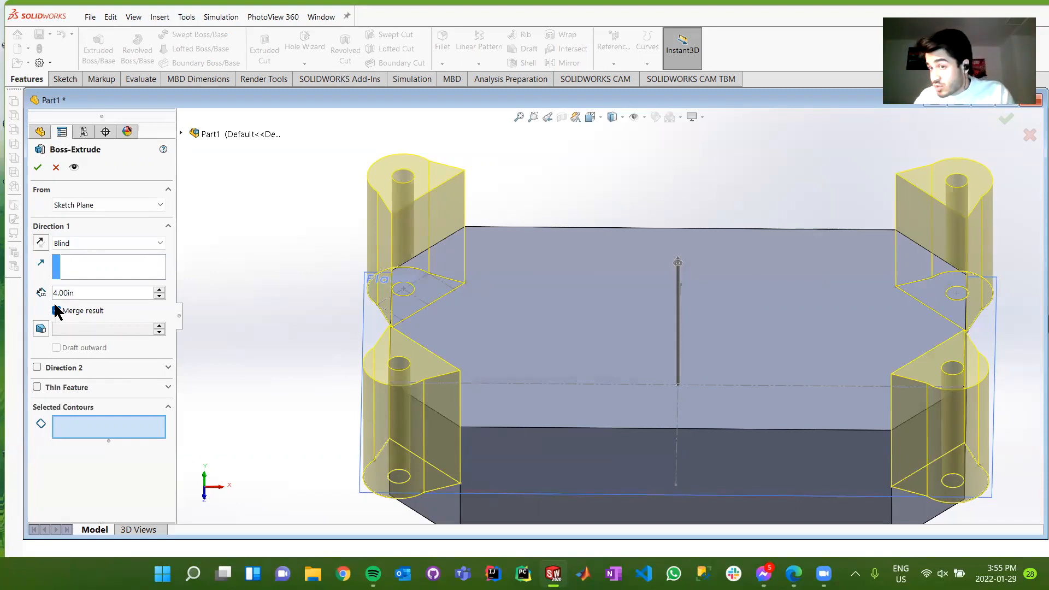
{"action": "left_click", "coordinate": [77, 241]}
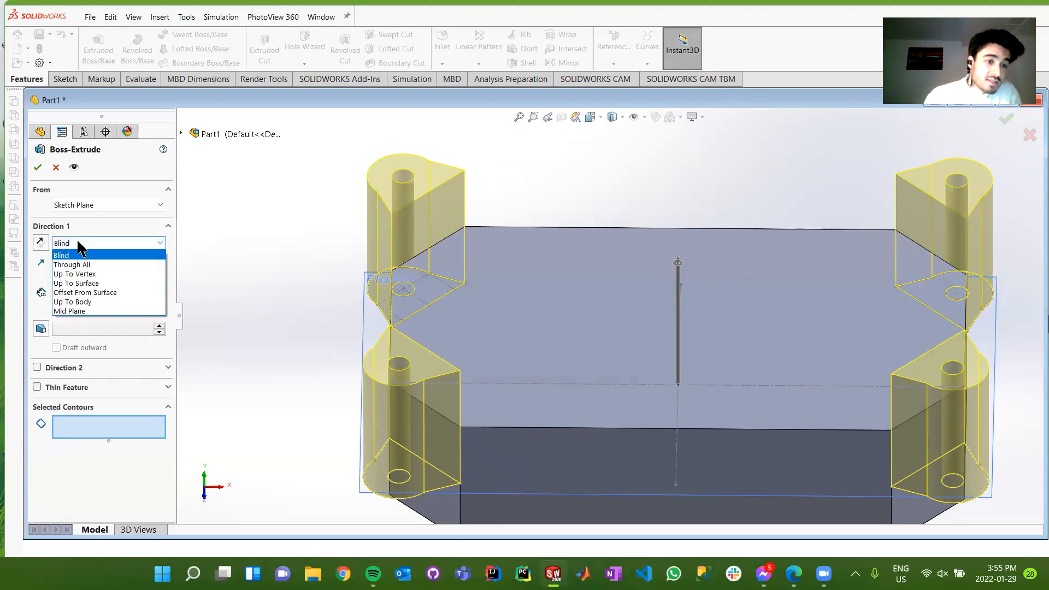
{"action": "left_click", "coordinate": [67, 283]}
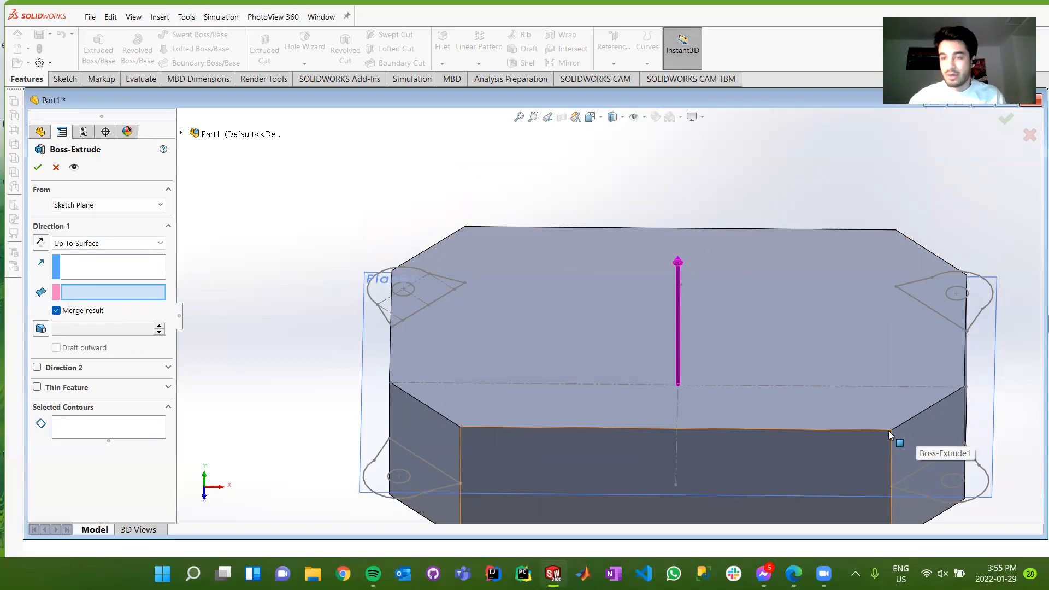
{"action": "left_click", "coordinate": [61, 245]}
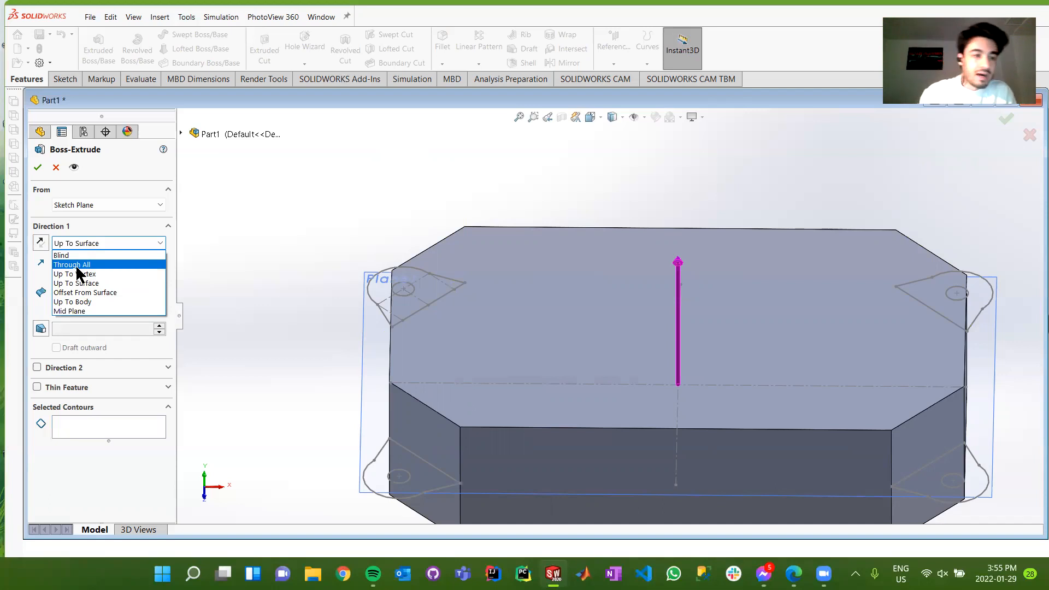
{"action": "left_click", "coordinate": [94, 245]}
{"action": "left_click", "coordinate": [94, 245]}
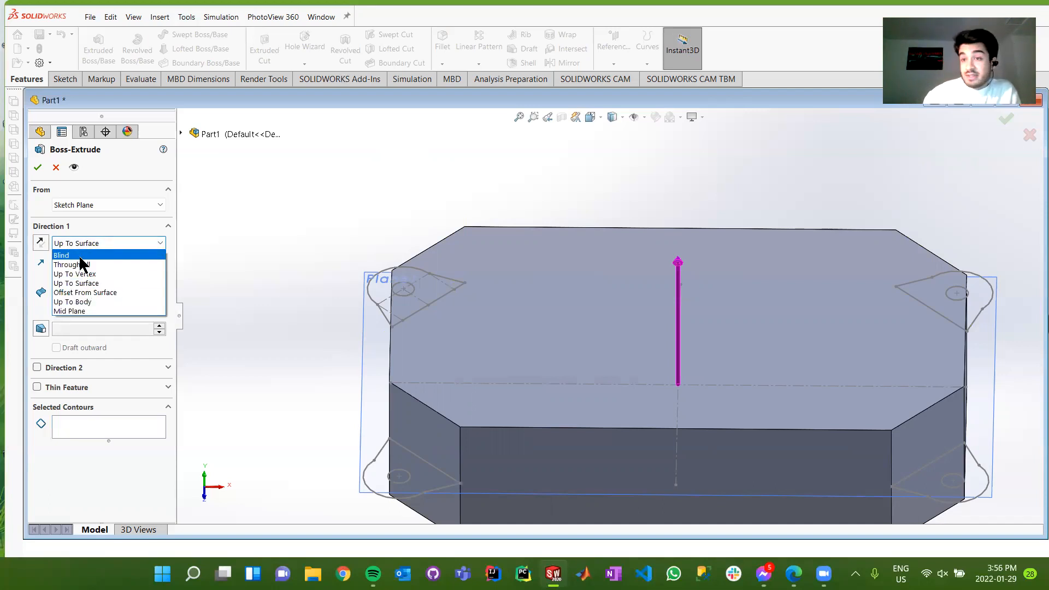
{"action": "left_click", "coordinate": [79, 255]}
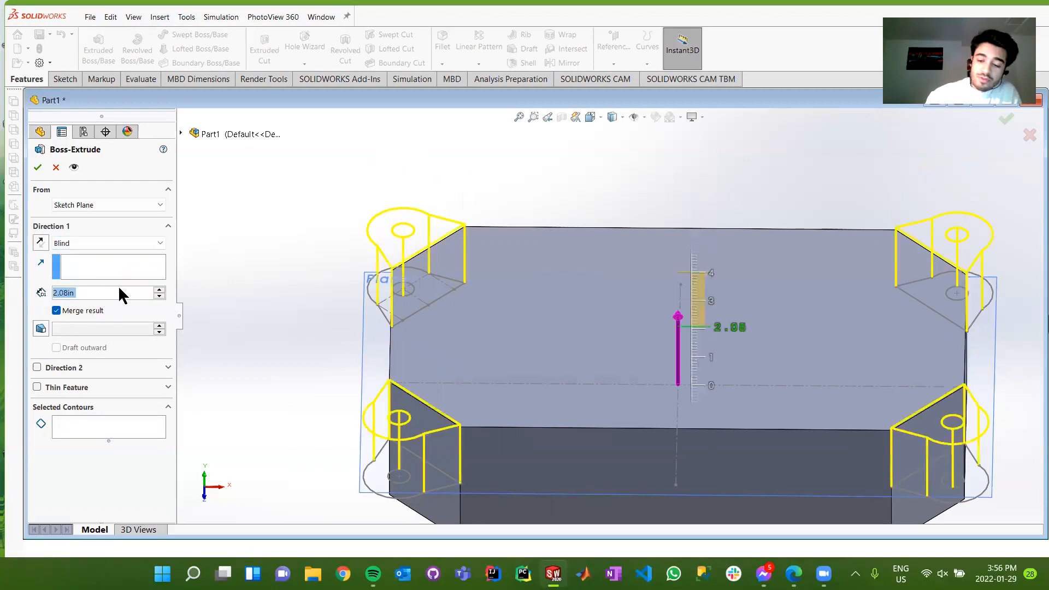
Set the Direction 1 blind depth of the corner mounting tabs' extrusion to 0.50 in.
{"action": "key", "text": "Delete"}
{"action": "key", "text": "Insert"}
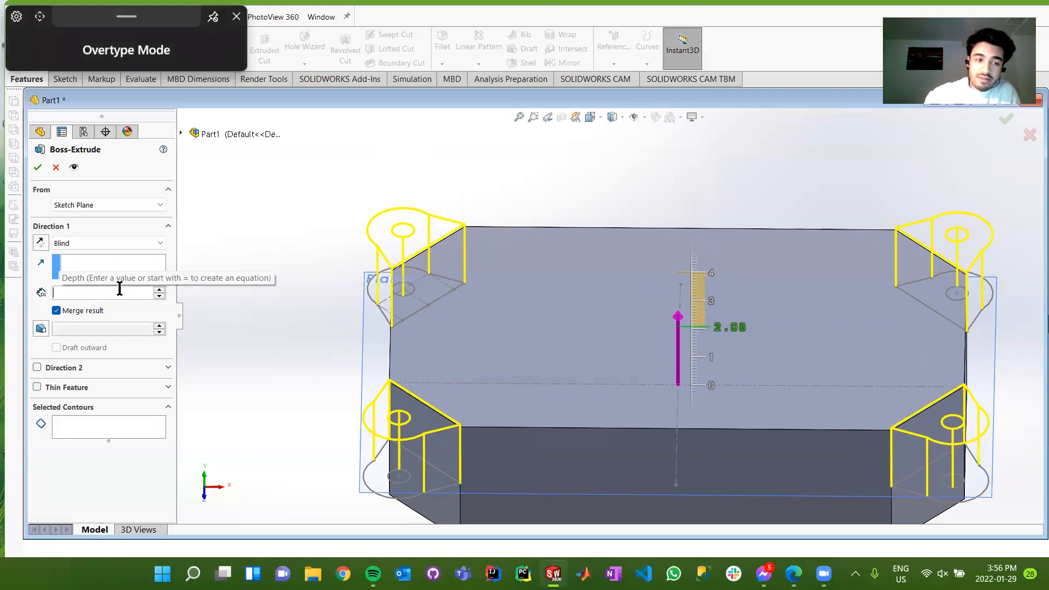
{"action": "key", "text": "Num_Lock"}
{"action": "type", "text": "0.56"}
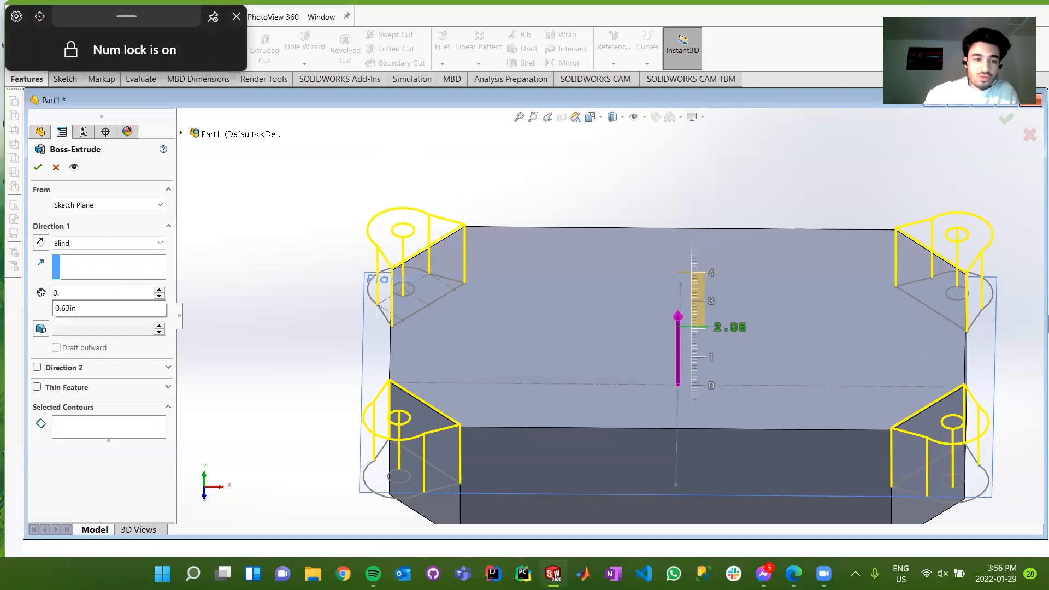
{"action": "key", "text": "BackSpace"}
{"action": "type", "text": "0"}
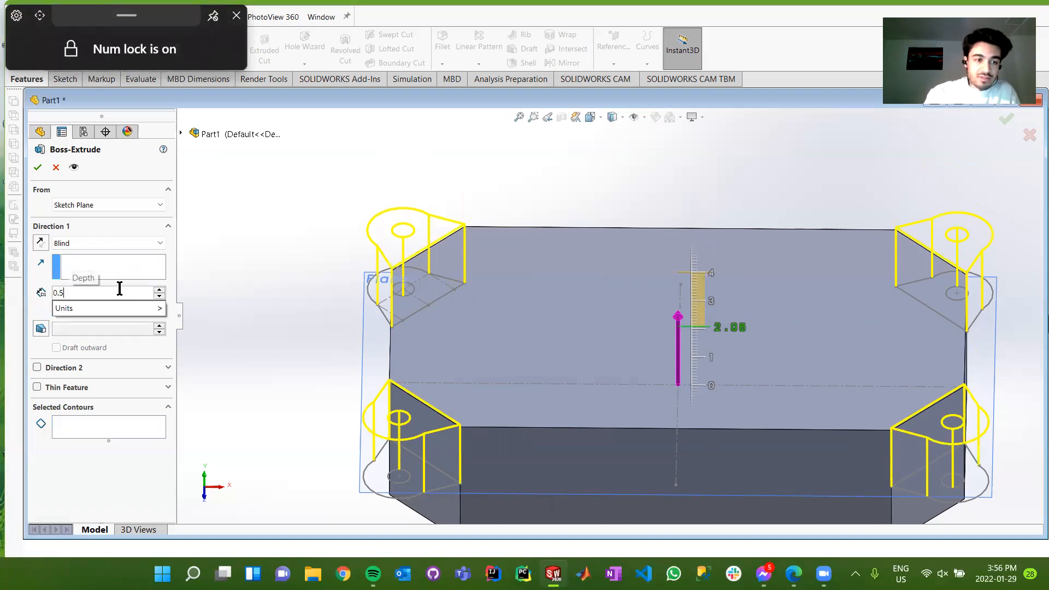
{"action": "key", "text": "Return"}
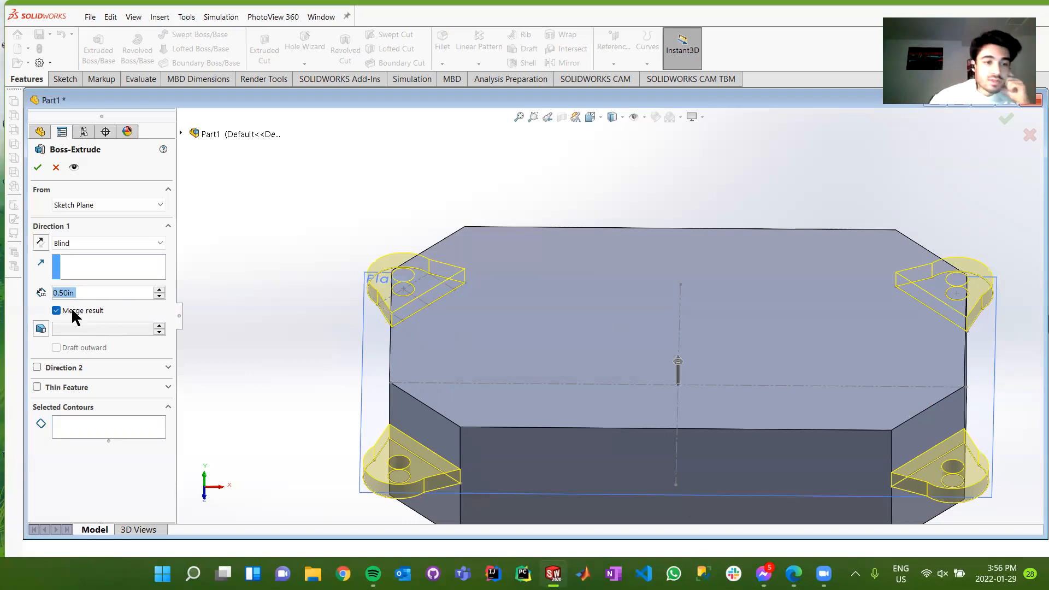
Enable Direction 2 with a blind depth of 0.50 in and finish extruding the four mounting tabs.
{"action": "left_click", "coordinate": [167, 368]}
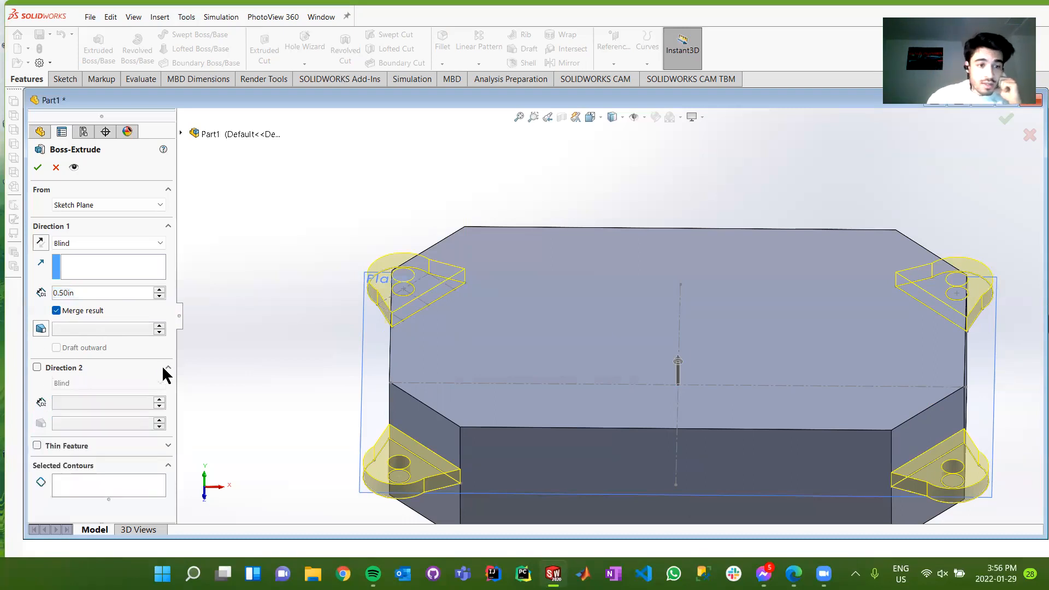
{"action": "left_click", "coordinate": [37, 368]}
{"action": "middle_click_drag", "start_coordinate": [280, 379], "coordinate": [437, 344]}
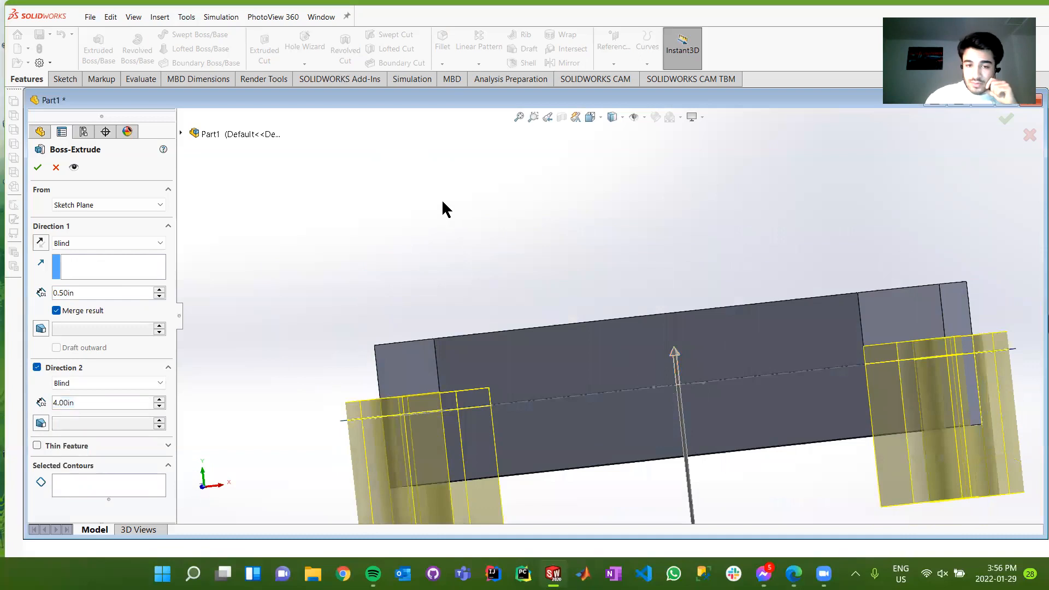
{"action": "scroll", "coordinate": [432, 190], "scroll_direction": "down", "scroll_amount": 2}
{"action": "scroll", "coordinate": [437, 203], "scroll_direction": "up", "scroll_amount": 2}
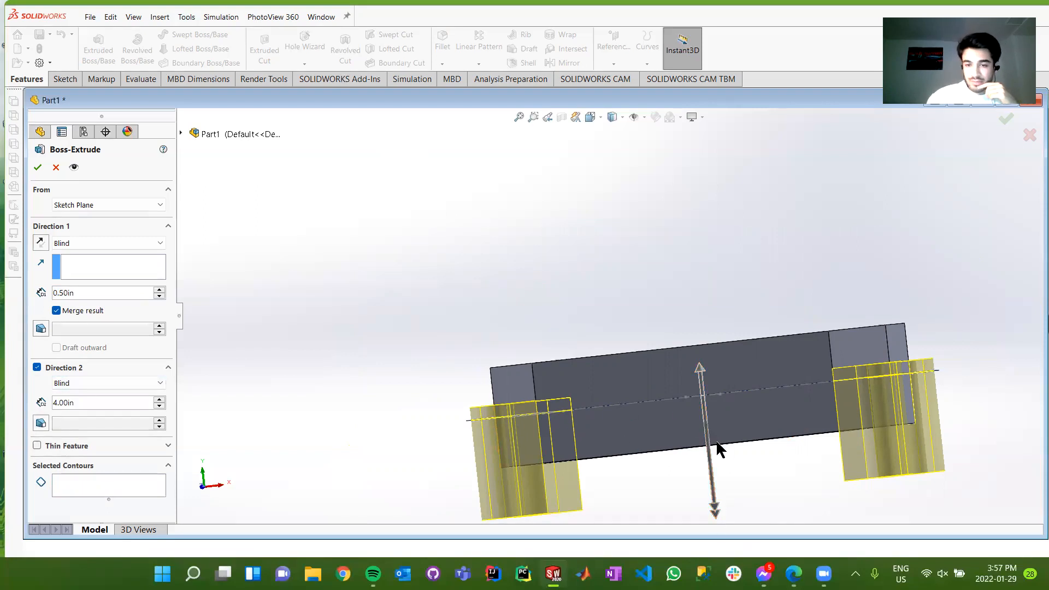
{"action": "left_click", "coordinate": [86, 402]}
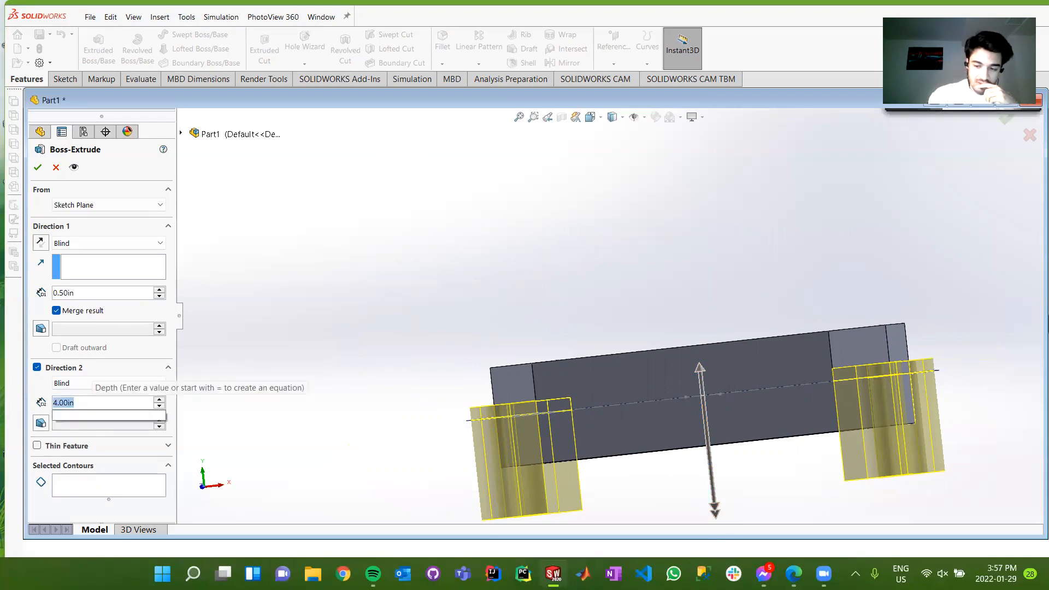
{"action": "type", "text": "0.5"}
{"action": "key", "text": "Return"}
{"action": "middle_click_drag", "start_coordinate": [697, 365], "coordinate": [493, 424]}
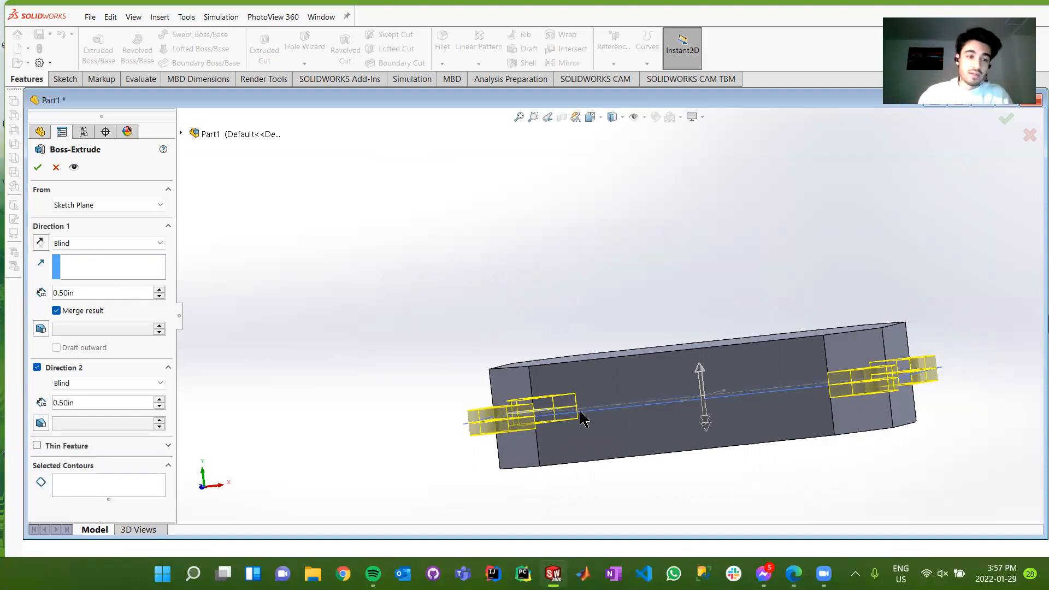
{"action": "left_click", "coordinate": [38, 168]}
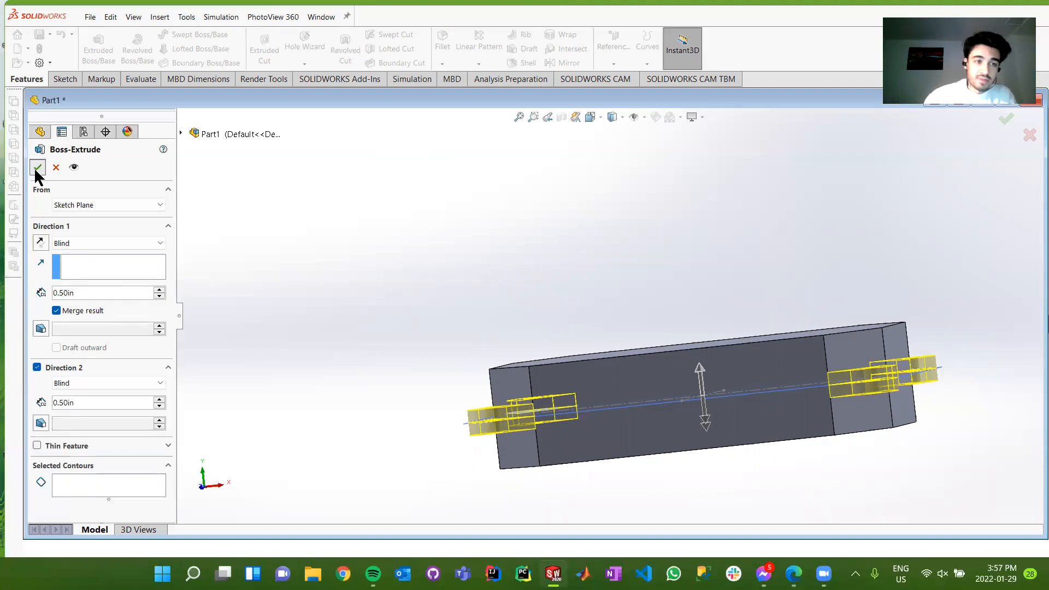
{"action": "middle_click_drag", "start_coordinate": [644, 251], "coordinate": [673, 308]}
{"action": "left_click", "coordinate": [661, 273]}
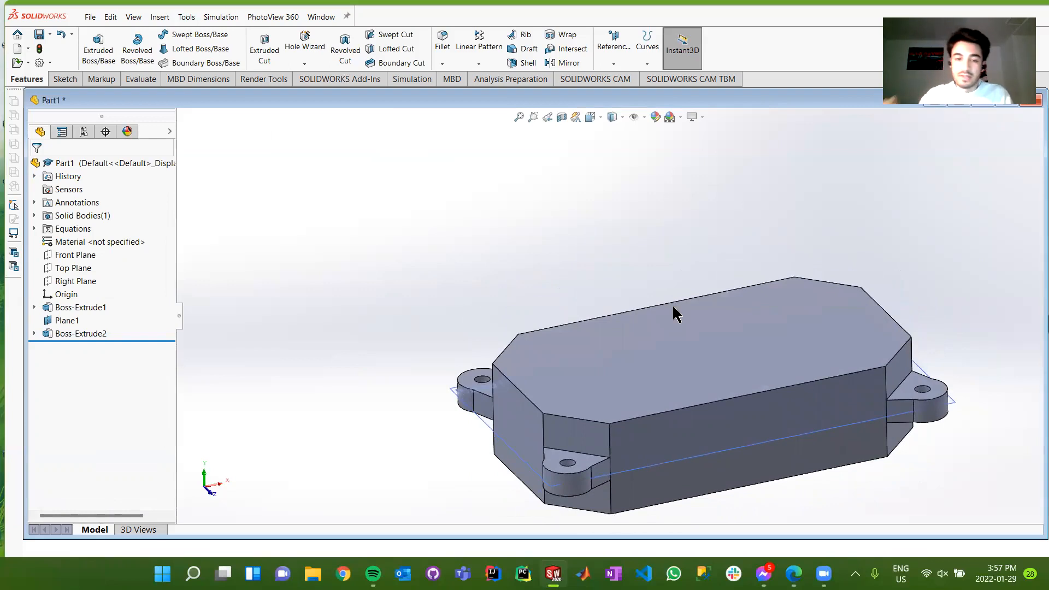
{"action": "middle_click_drag", "start_coordinate": [674, 290], "coordinate": [678, 233]}
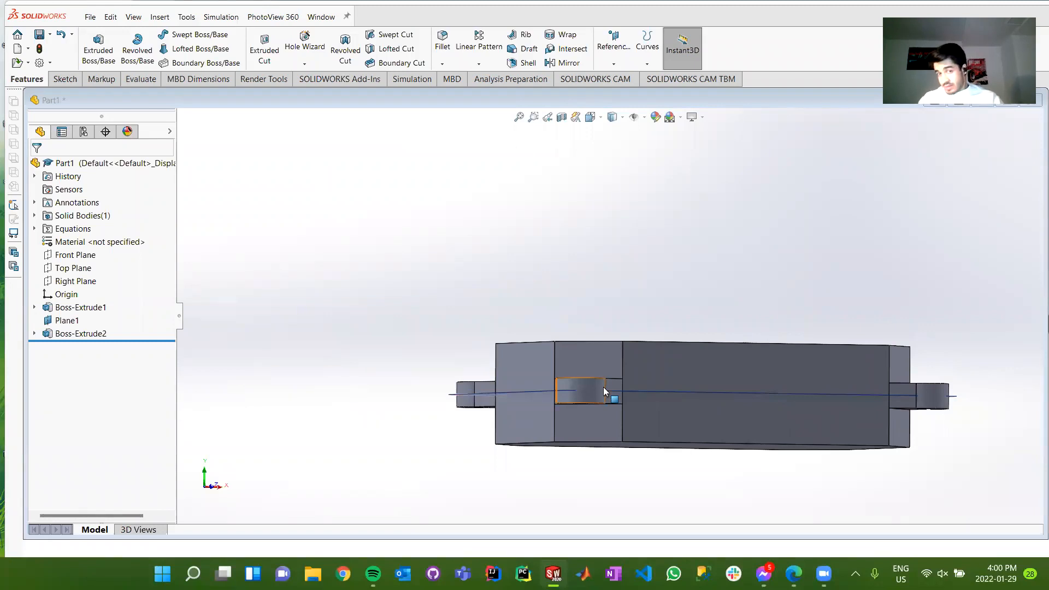
{"action": "middle_click_drag", "start_coordinate": [557, 312], "coordinate": [586, 328]}
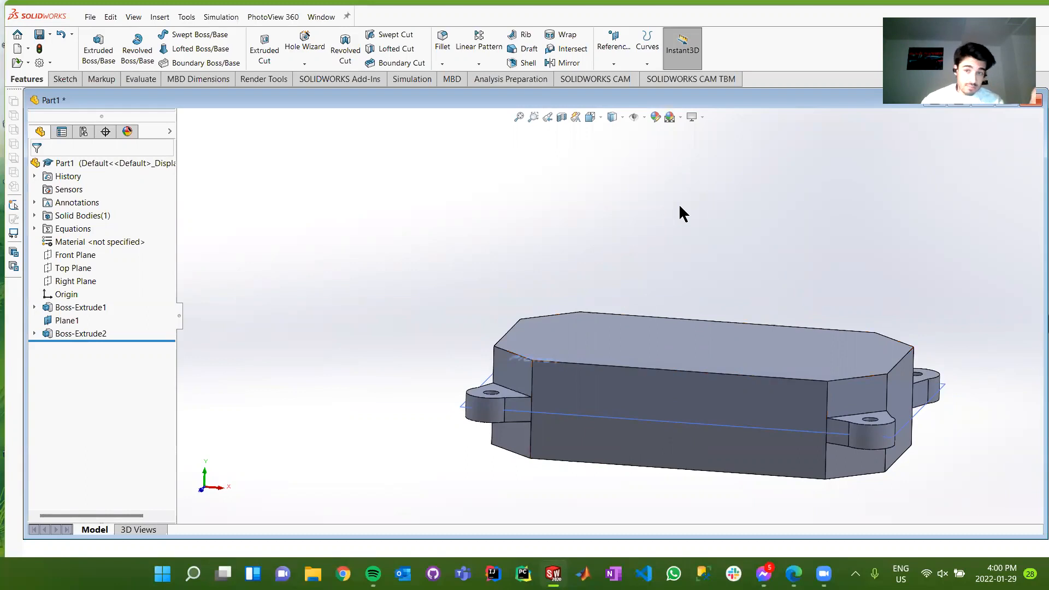
Start a Chamfer on the bottom face of the octagonal body with a distance of 0.50 in.
{"action": "left_click", "coordinate": [442, 63]}
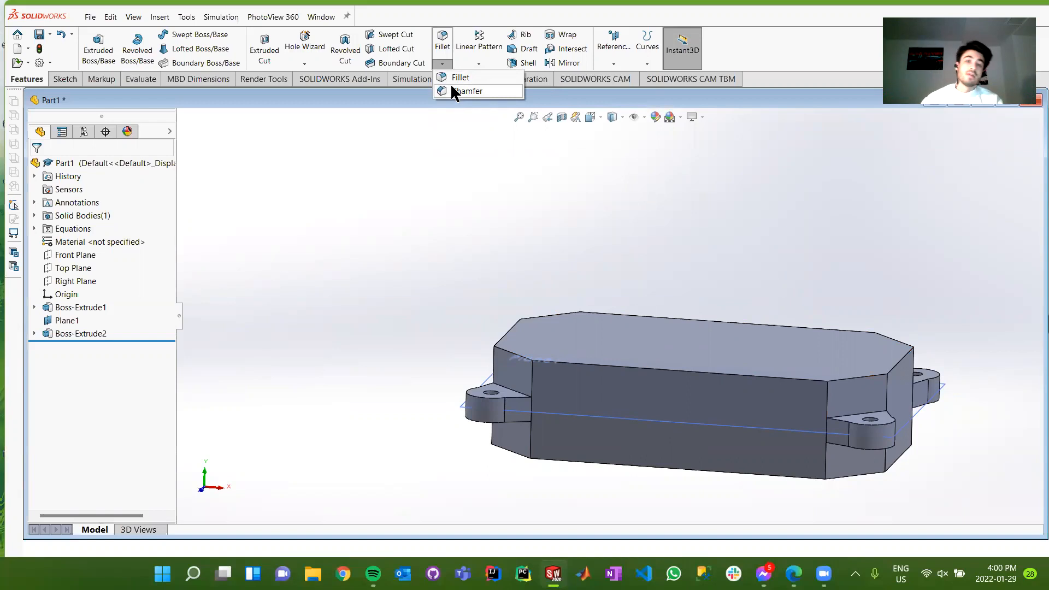
{"action": "left_click", "coordinate": [451, 88]}
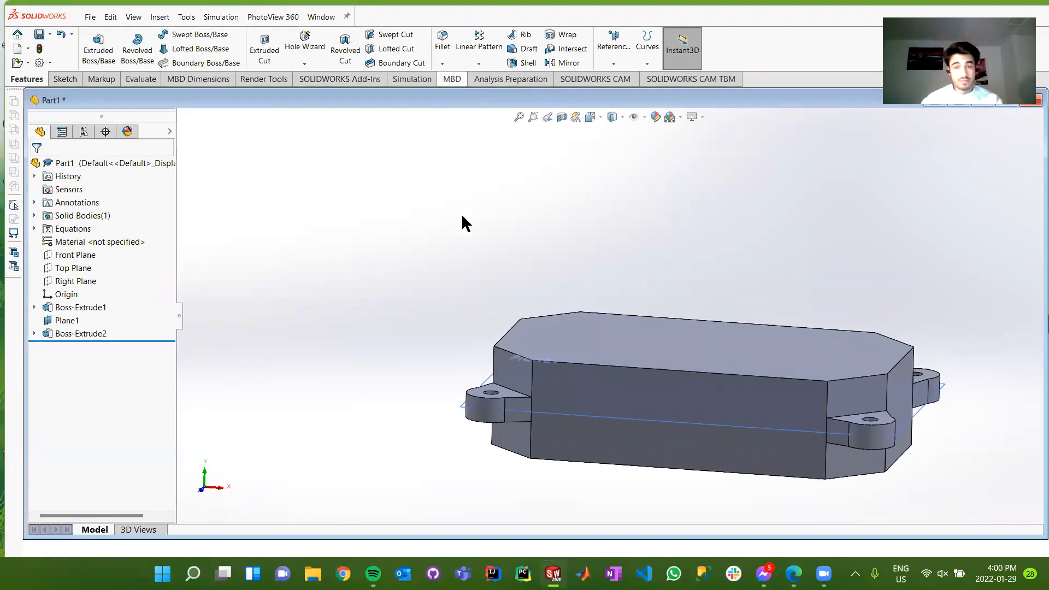
{"action": "middle_click_drag", "start_coordinate": [645, 253], "coordinate": [643, 213]}
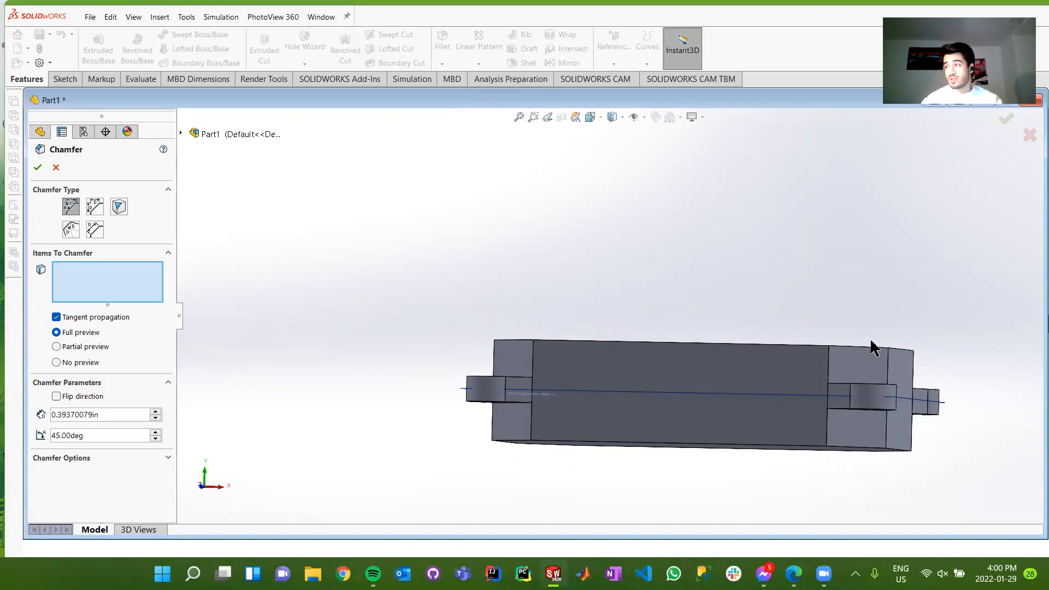
{"action": "middle_click_drag", "start_coordinate": [675, 283], "coordinate": [694, 459]}
{"action": "left_click", "coordinate": [693, 459]}
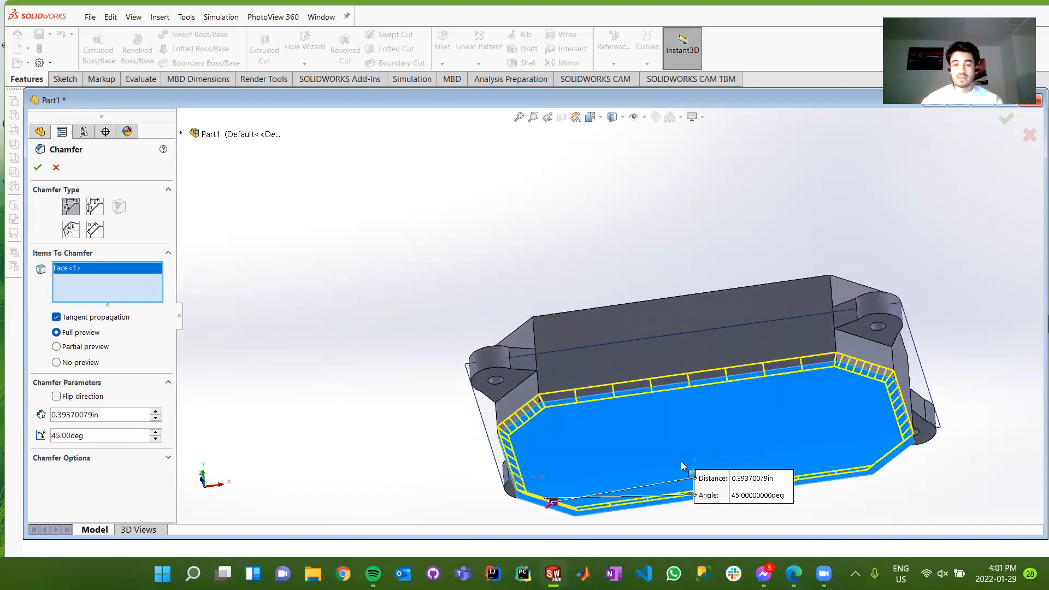
{"action": "left_click", "coordinate": [89, 416]}
{"action": "type", "text": "0.5"}
{"action": "key", "text": "Return"}
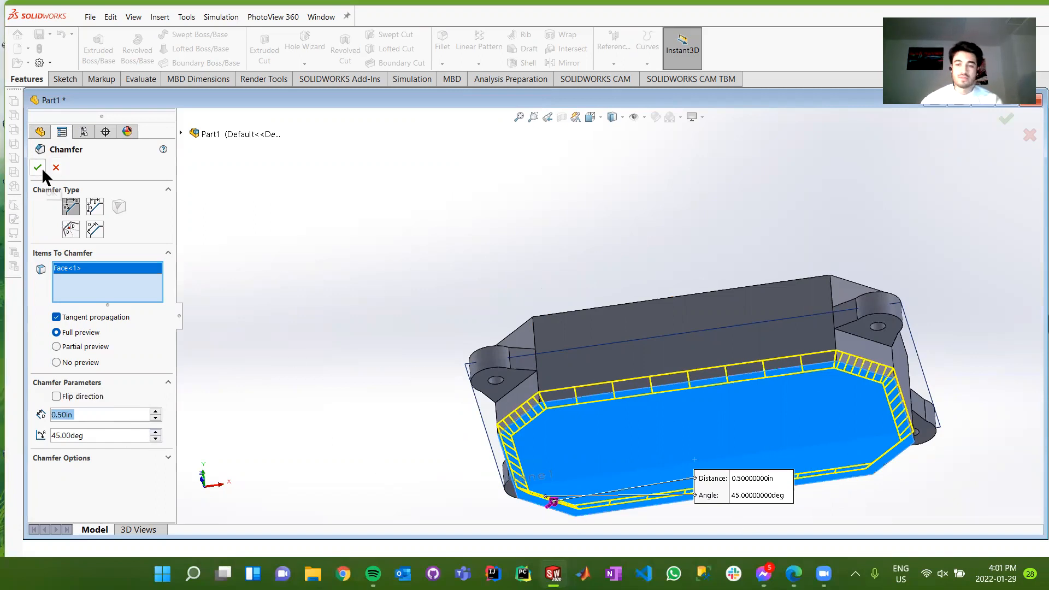
Add the three adjoining top-face edges at one short end of the body to the chamfer and apply it.
{"action": "middle_click_drag", "start_coordinate": [869, 239], "coordinate": [785, 400]}
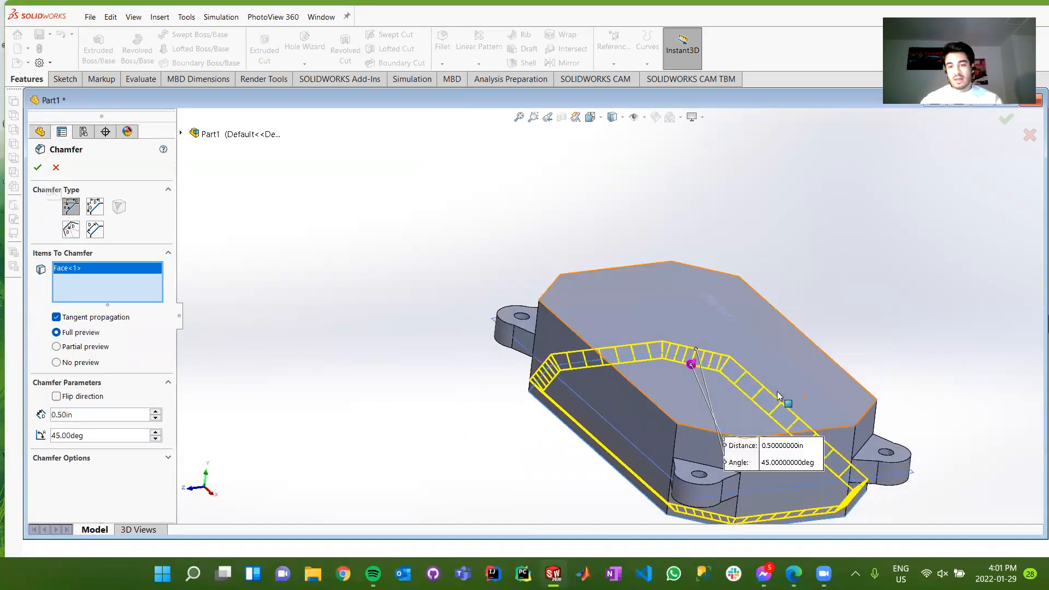
{"action": "left_click", "coordinate": [684, 431]}
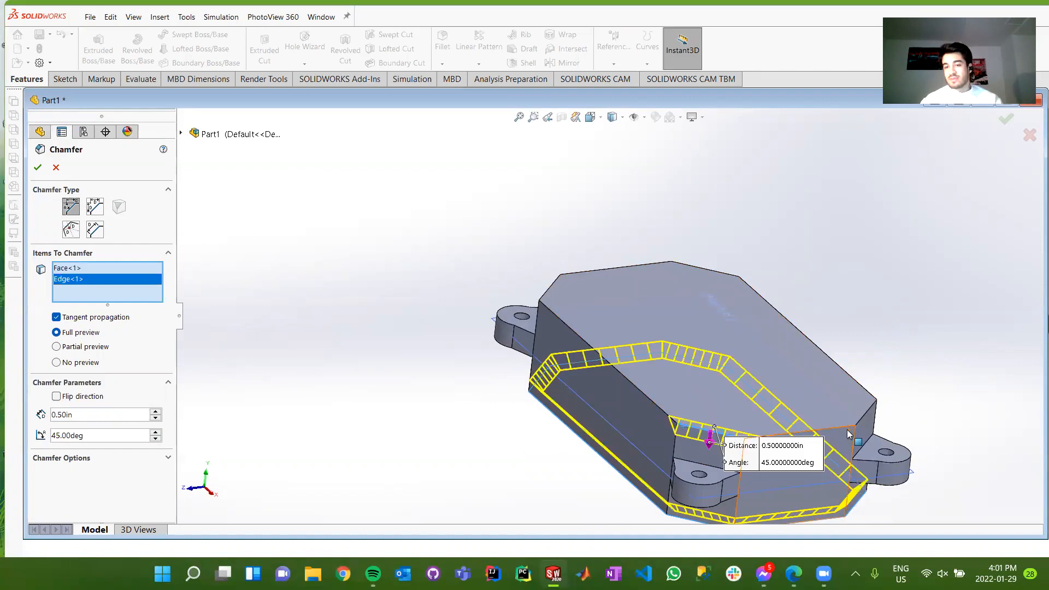
{"action": "left_click", "coordinate": [852, 425]}
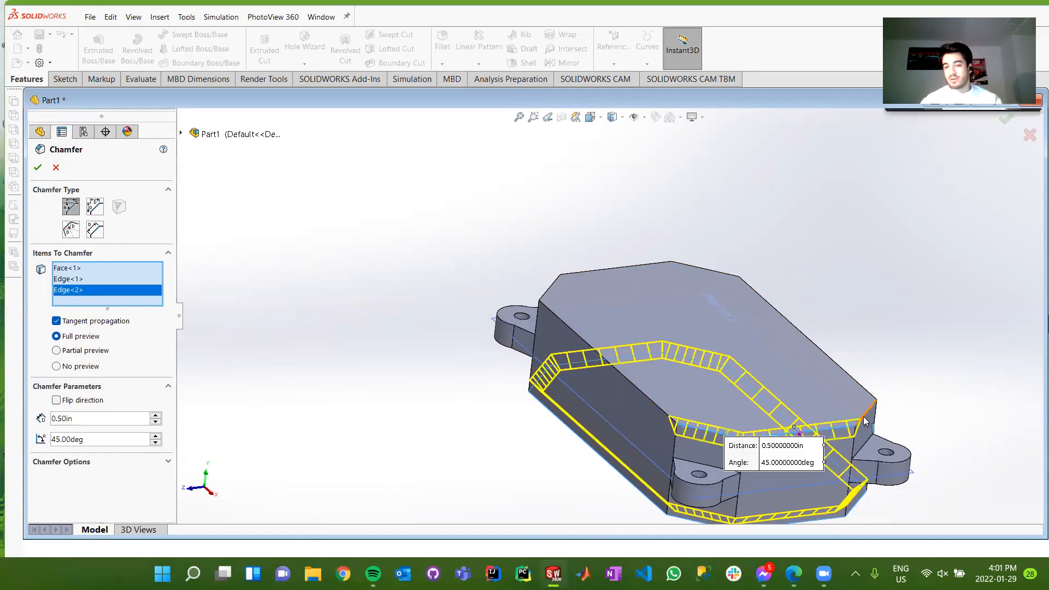
{"action": "left_click", "coordinate": [863, 416]}
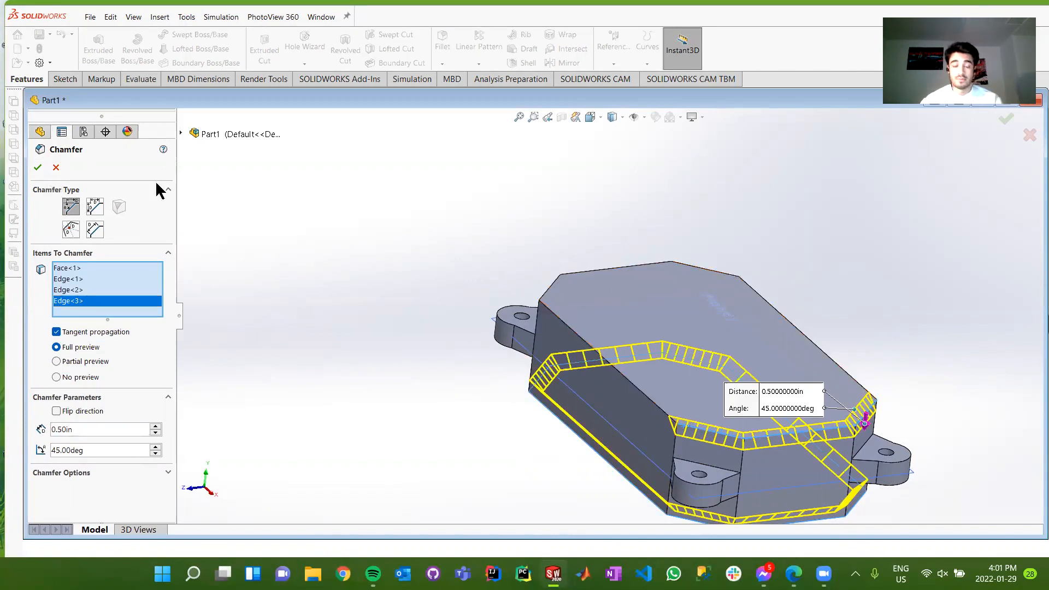
{"action": "left_click", "coordinate": [43, 167]}
Examine the chamfered end of the body and its mounting tabs up close, and fit the whole part in view.
{"action": "middle_click_drag", "start_coordinate": [713, 253], "coordinate": [641, 419]}
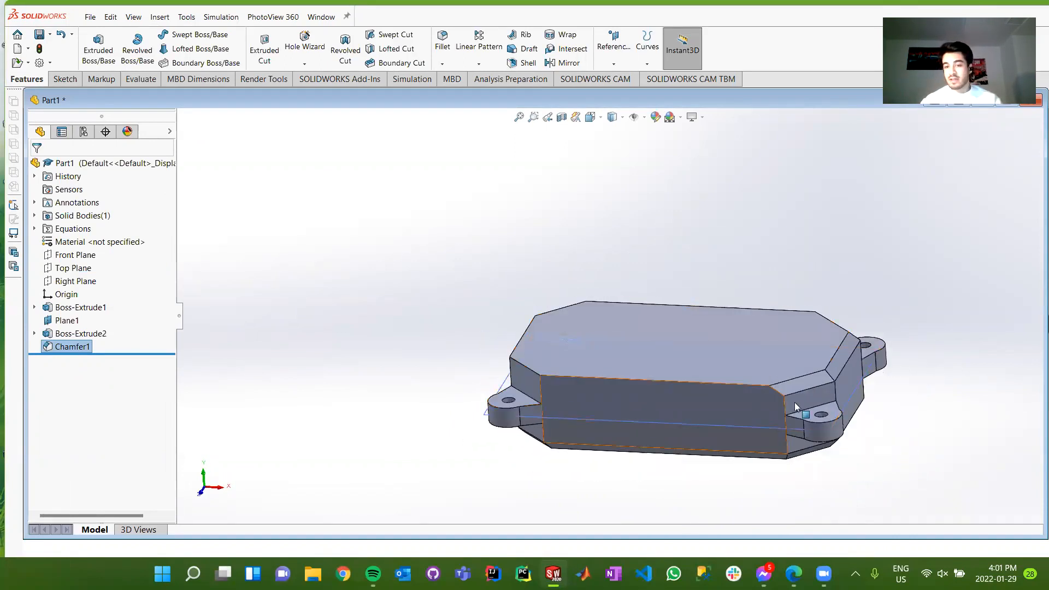
{"action": "scroll", "coordinate": [663, 352], "scroll_direction": "up", "scroll_amount": 3}
{"action": "scroll", "coordinate": [750, 364], "scroll_direction": "down", "scroll_amount": 3}
{"action": "scroll", "coordinate": [798, 367], "scroll_direction": "down", "scroll_amount": 5}
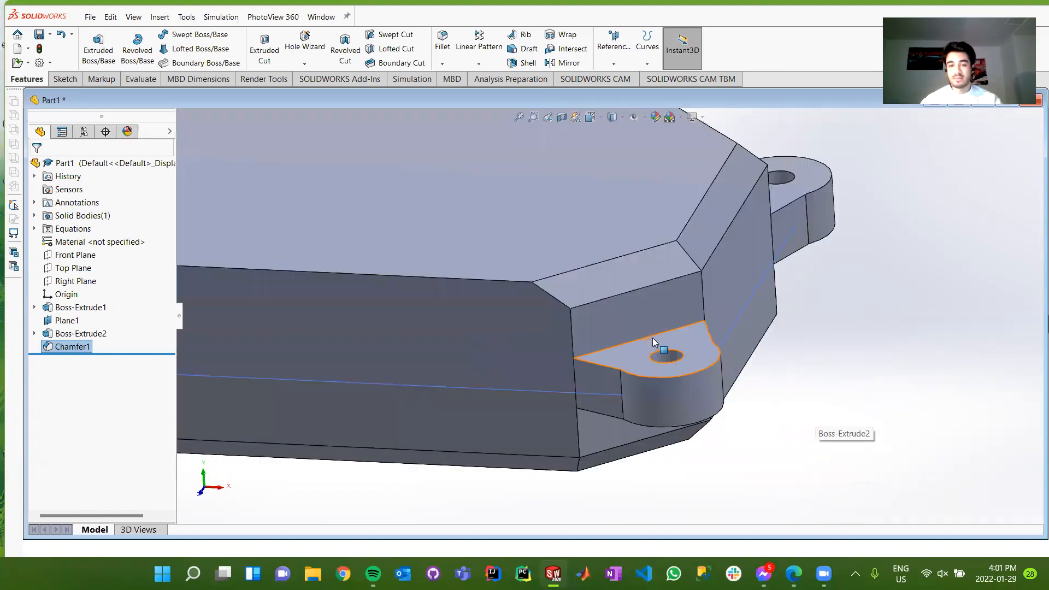
{"action": "middle_click_drag", "start_coordinate": [682, 359], "coordinate": [677, 435]}
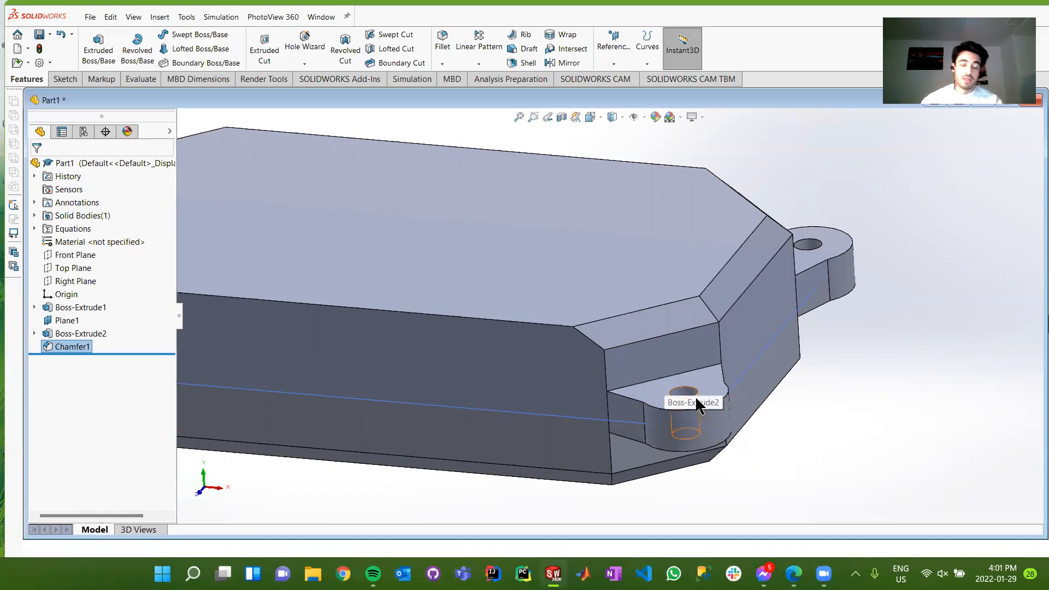
{"action": "scroll", "coordinate": [769, 403], "scroll_direction": "down", "scroll_amount": 1}
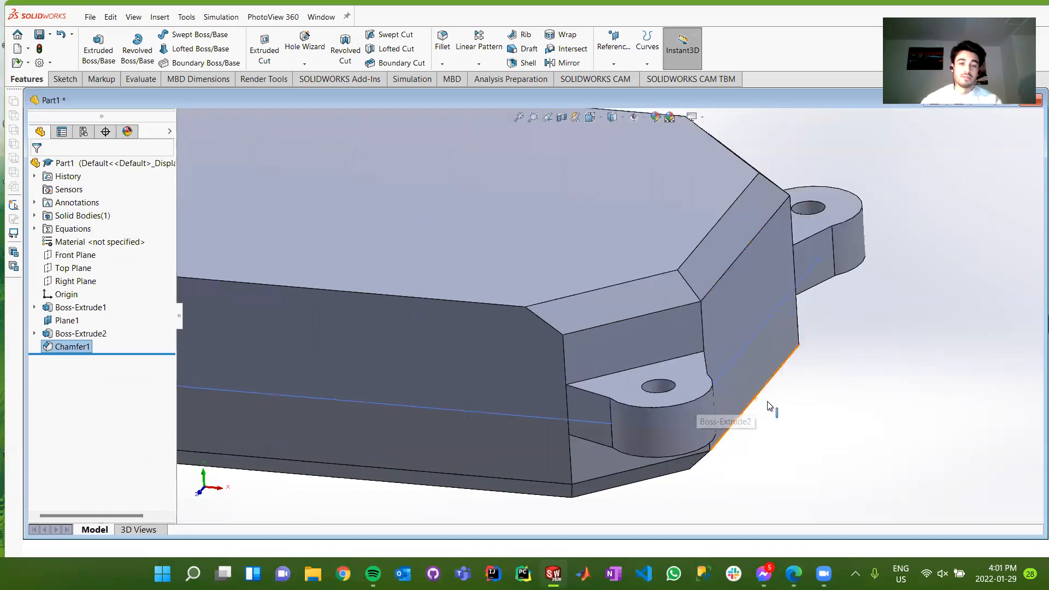
{"action": "scroll", "coordinate": [802, 397], "scroll_direction": "up", "scroll_amount": 1}
{"action": "key", "text": "f"}
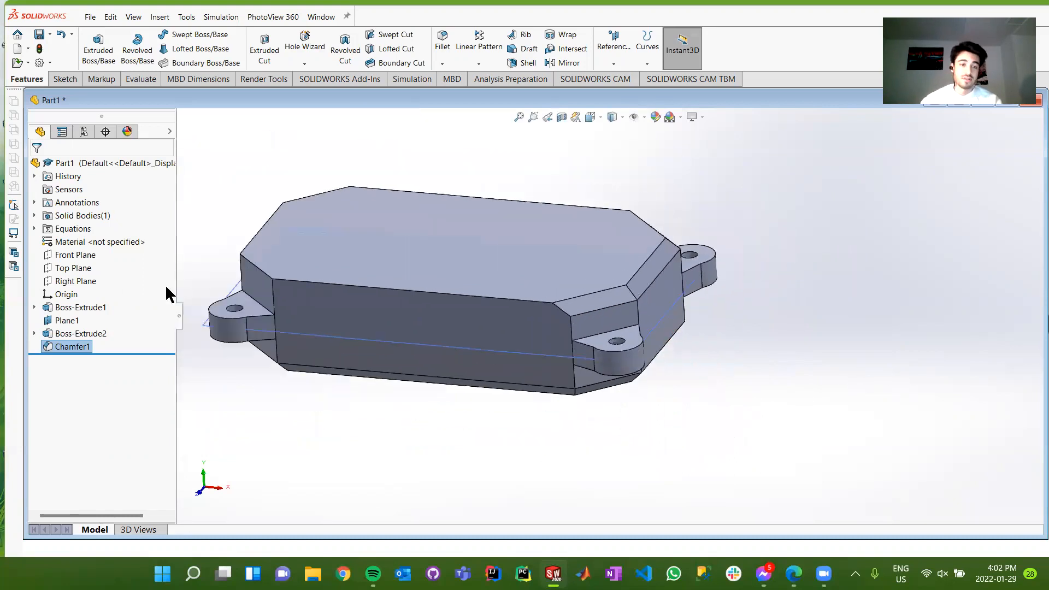
{"action": "scroll", "coordinate": [187, 267], "scroll_direction": "down", "scroll_amount": 2}
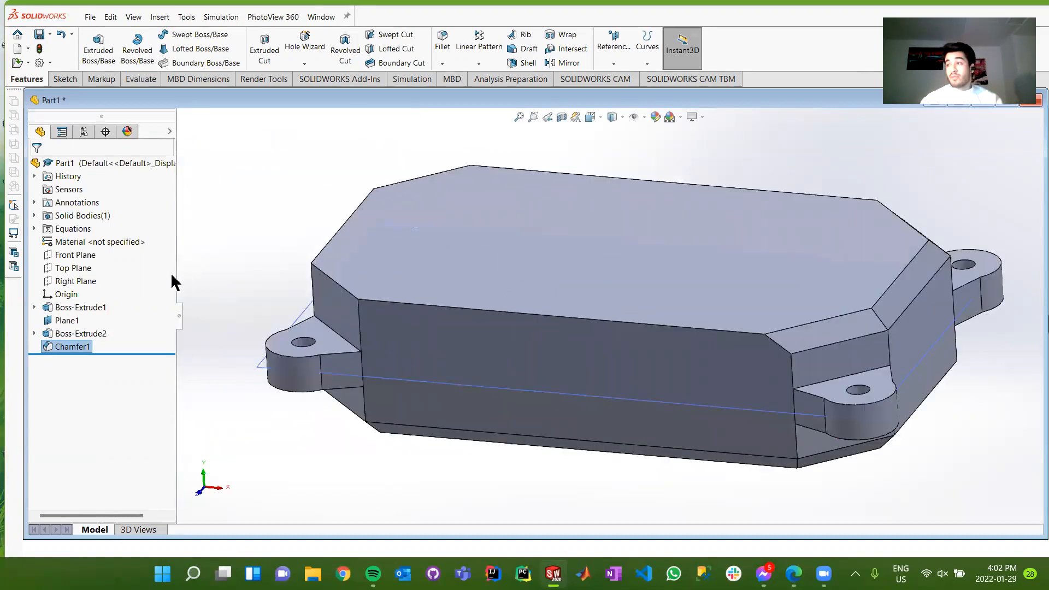
{"action": "left_click", "coordinate": [63, 80]}
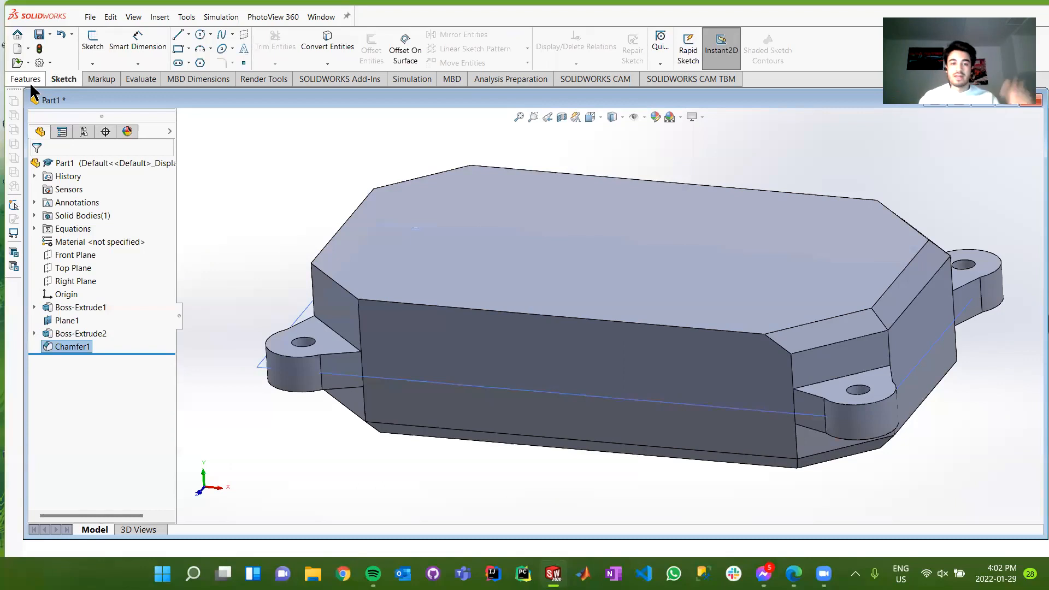
{"action": "left_click", "coordinate": [242, 211]}
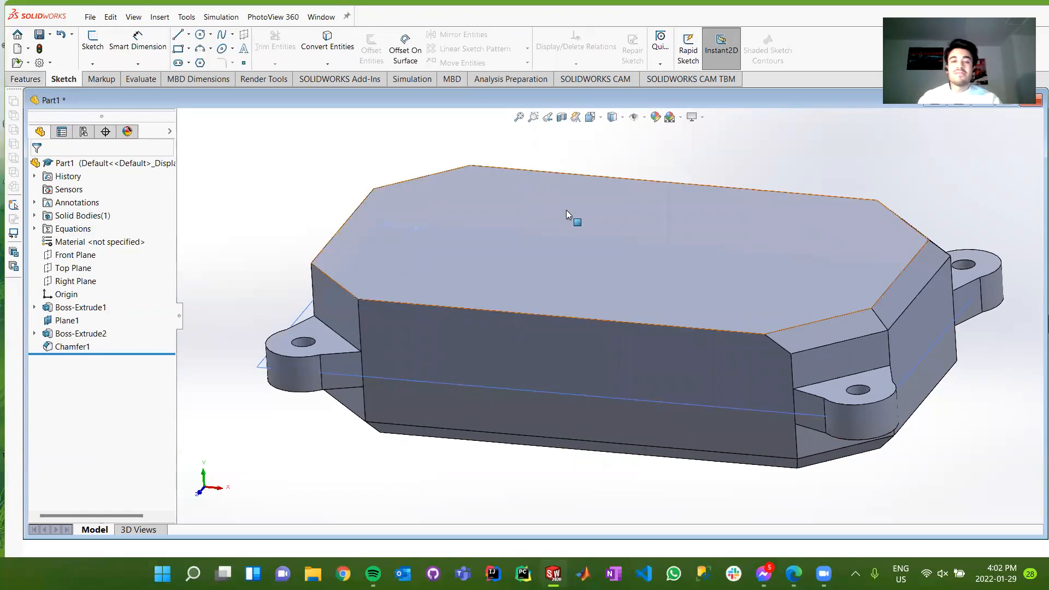
{"action": "left_click", "coordinate": [553, 170]}
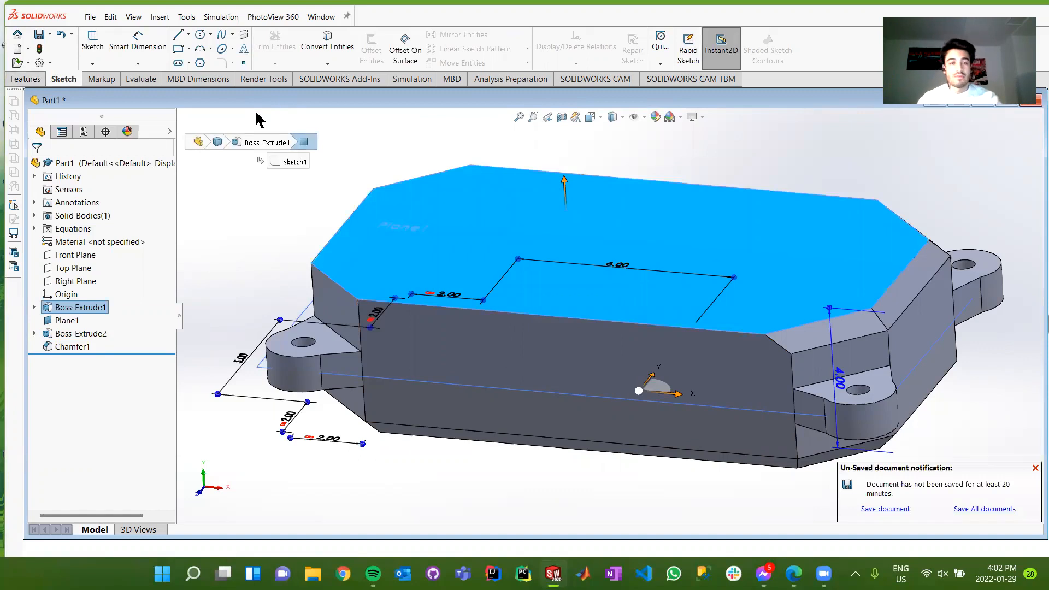
{"action": "left_click", "coordinate": [257, 119]}
{"action": "left_click", "coordinate": [92, 41]}
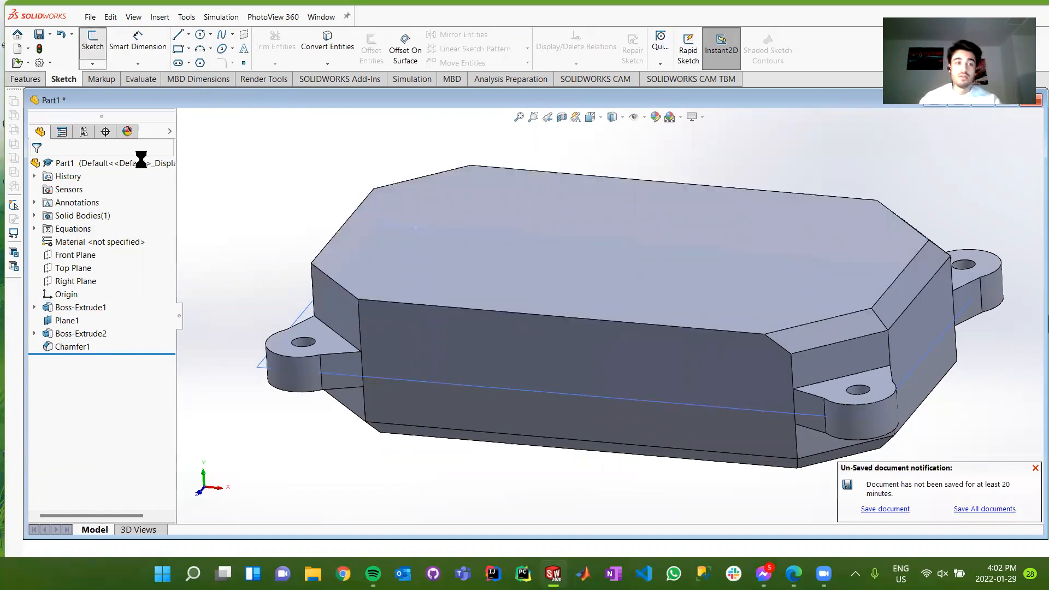
{"action": "left_click", "coordinate": [431, 350]}
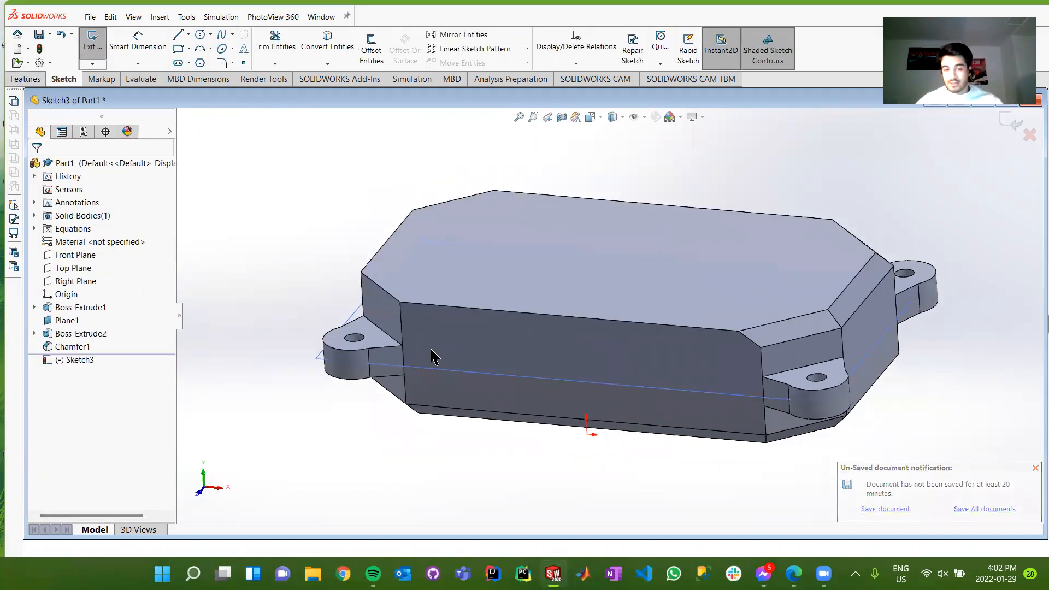
{"action": "left_click", "coordinate": [92, 41]}
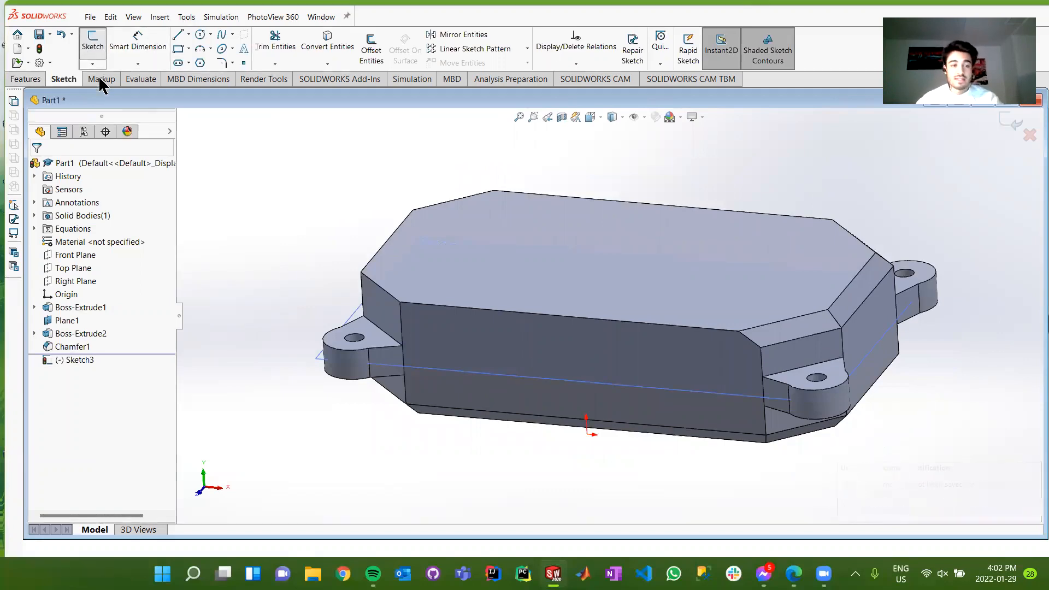
{"action": "left_click", "coordinate": [92, 42]}
{"action": "left_click", "coordinate": [507, 247]}
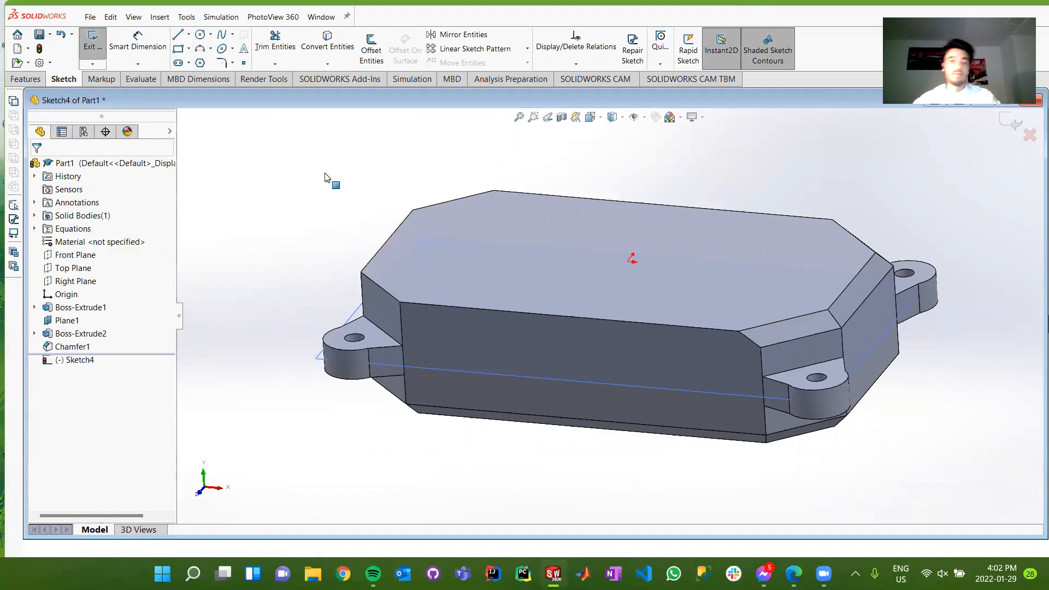
{"action": "left_click", "coordinate": [92, 43]}
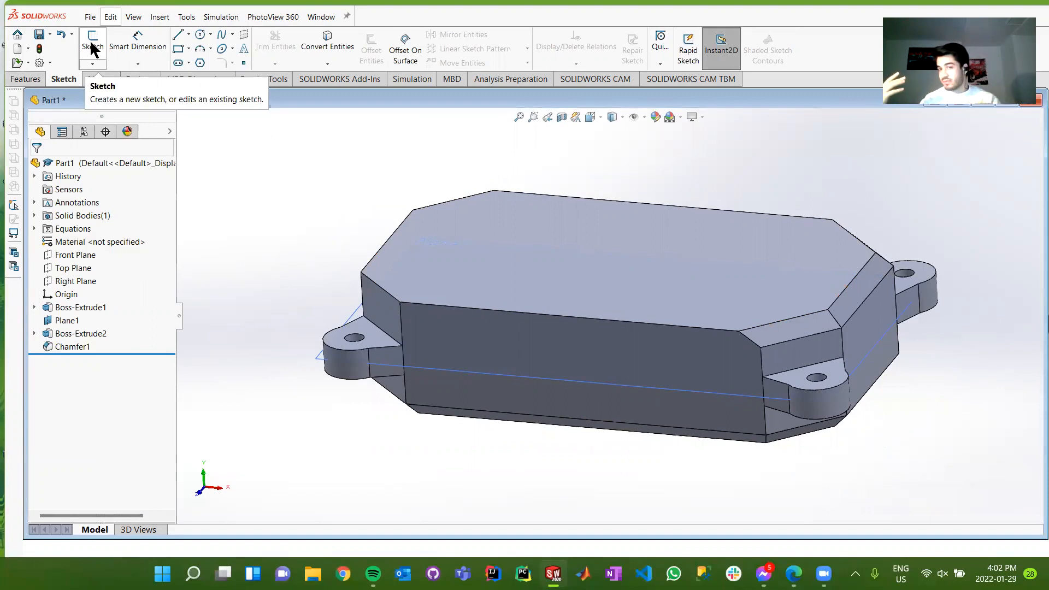
{"action": "left_click", "coordinate": [25, 79]}
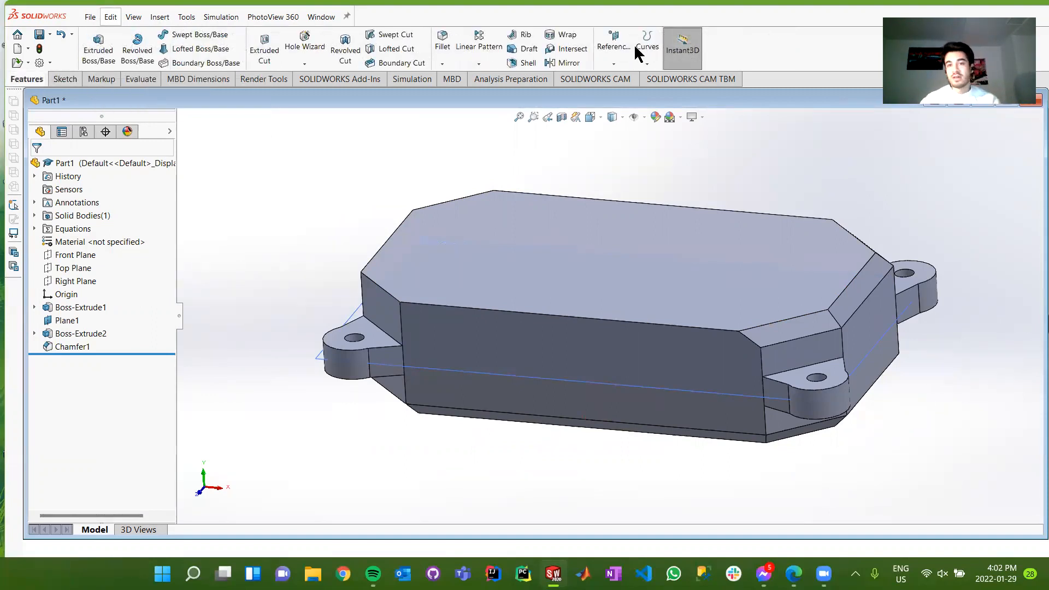
{"action": "left_click", "coordinate": [614, 50]}
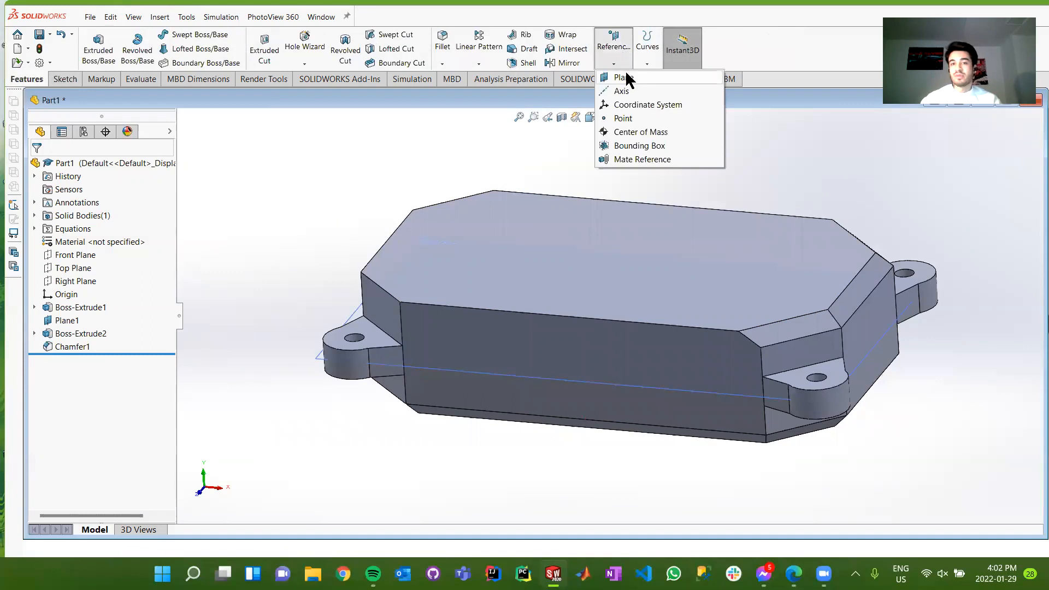
{"action": "left_click", "coordinate": [587, 226]}
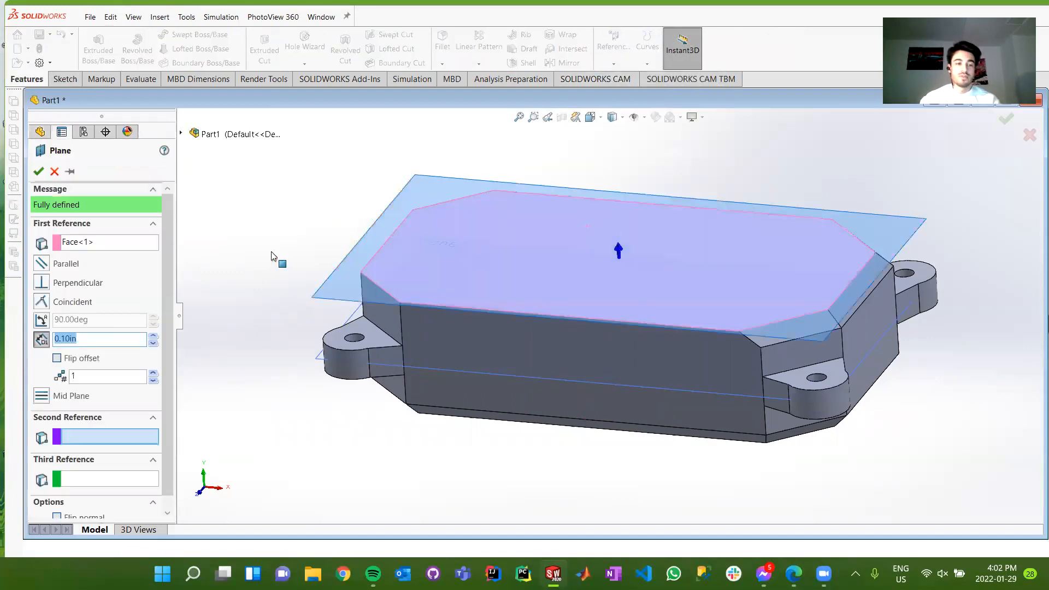
{"action": "type", "text": "1"}
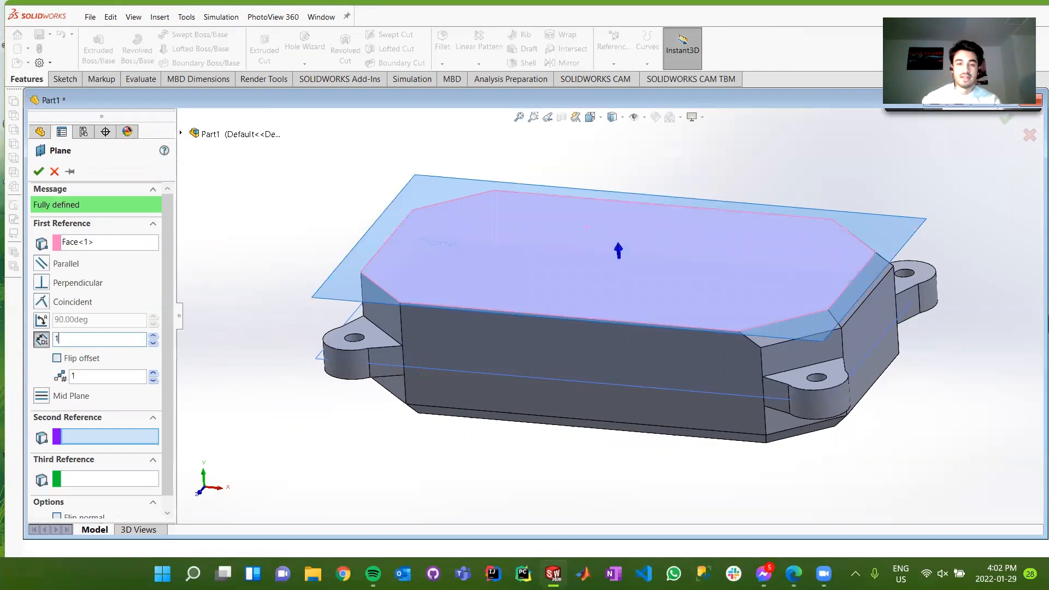
{"action": "key", "text": "Return"}
{"action": "middle_click_drag", "start_coordinate": [639, 389], "coordinate": [575, 344]}
{"action": "left_click", "coordinate": [54, 171]}
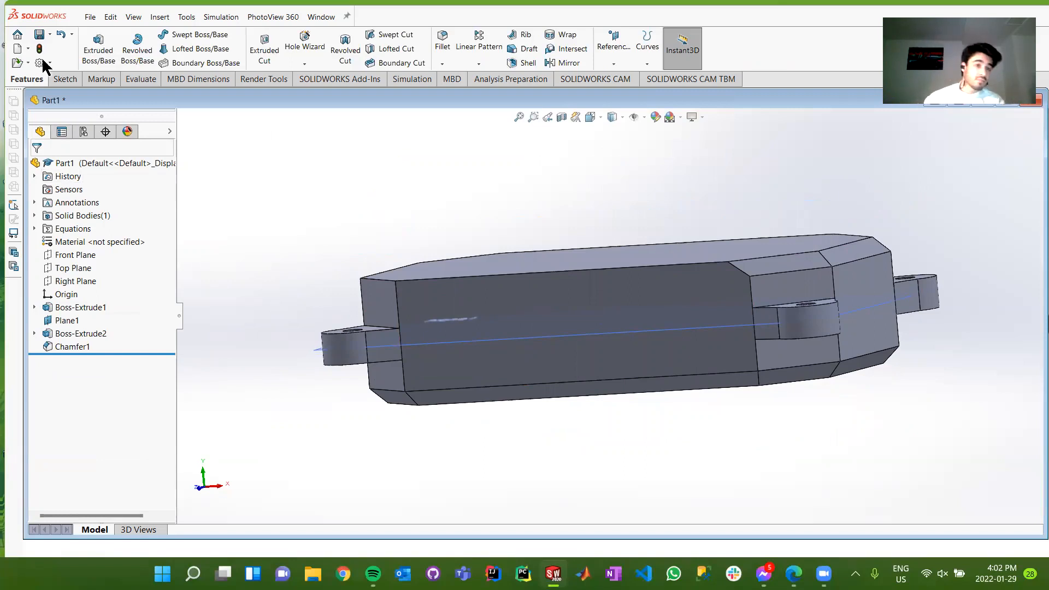
Start a sketch on the body's top face and convert the face's outline into sketch lines.
{"action": "left_click", "coordinate": [60, 81]}
{"action": "middle_click_drag", "start_coordinate": [431, 237], "coordinate": [353, 220]}
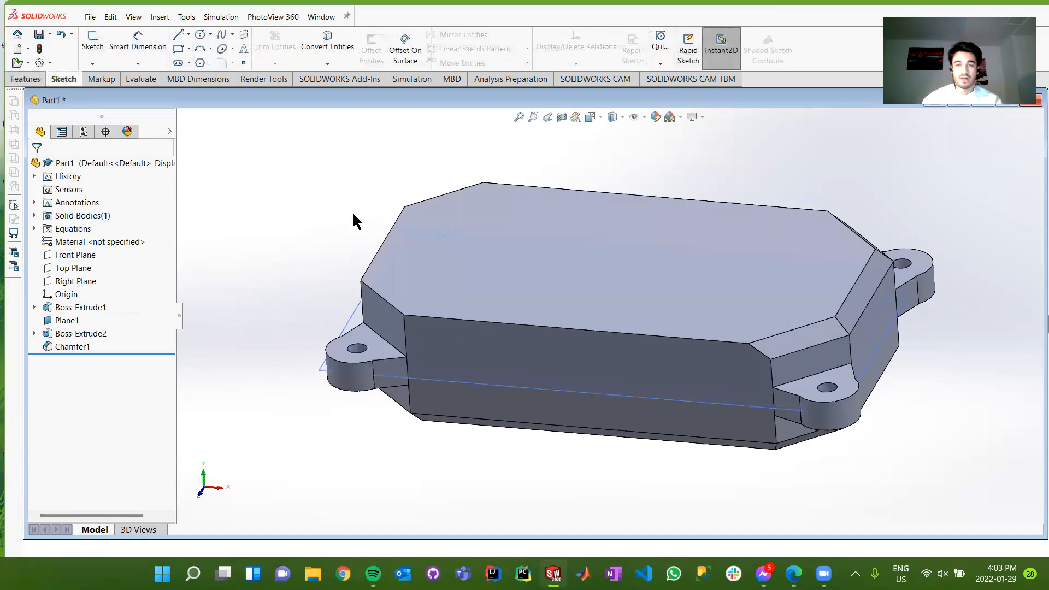
{"action": "left_click", "coordinate": [92, 40]}
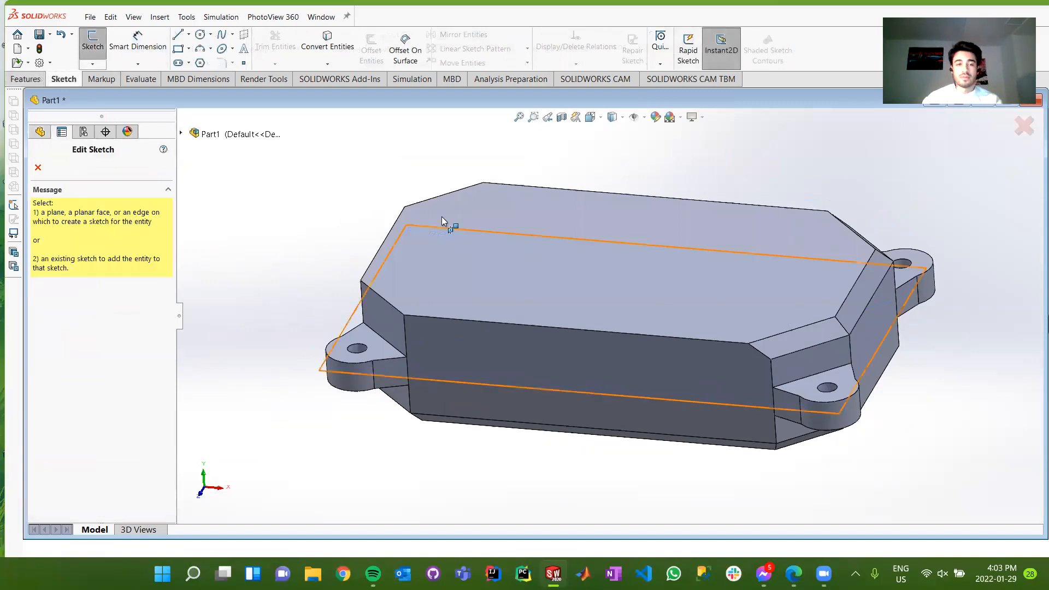
{"action": "left_click", "coordinate": [530, 204]}
{"action": "left_click", "coordinate": [530, 202]}
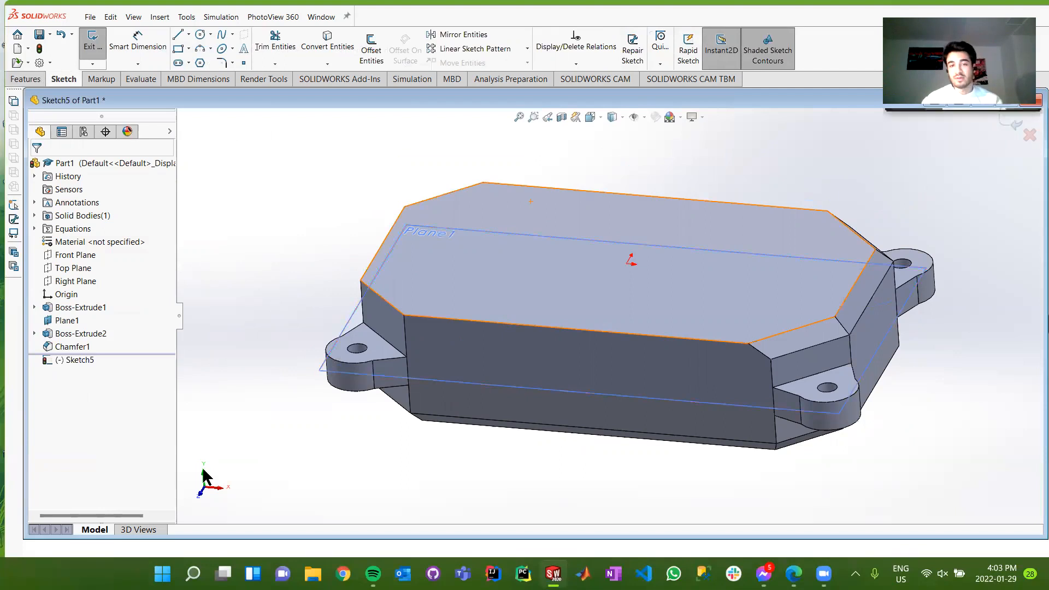
{"action": "left_click", "coordinate": [201, 473]}
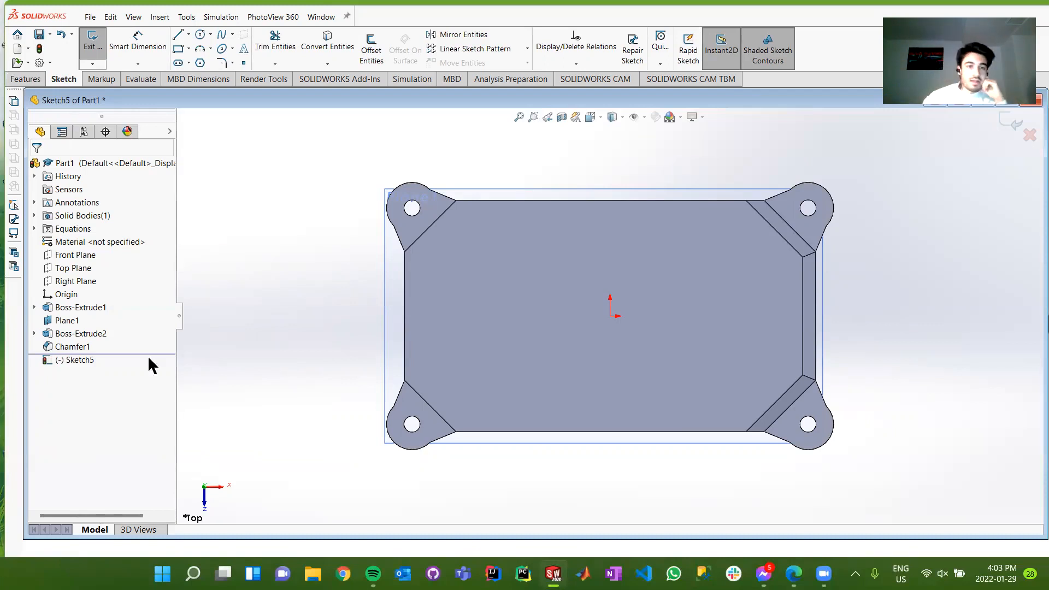
{"action": "left_click", "coordinate": [328, 46]}
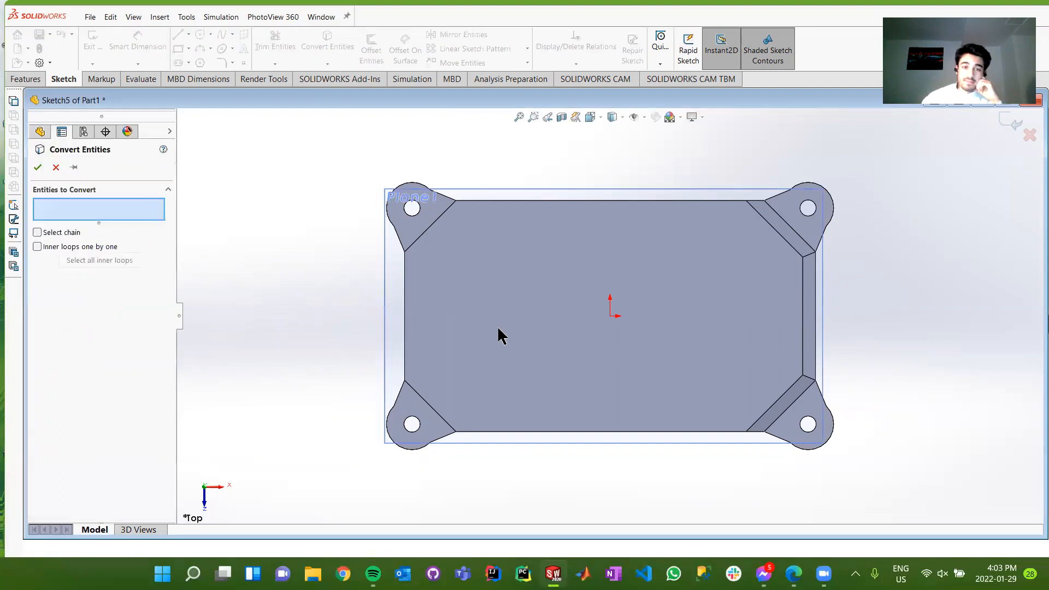
{"action": "left_click", "coordinate": [499, 290]}
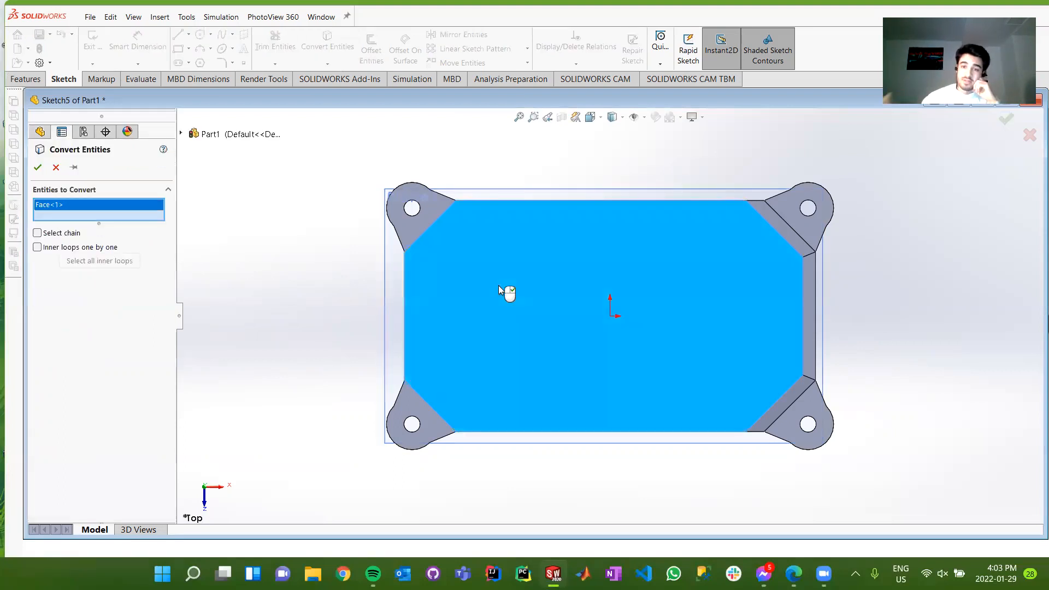
{"action": "left_click", "coordinate": [37, 168]}
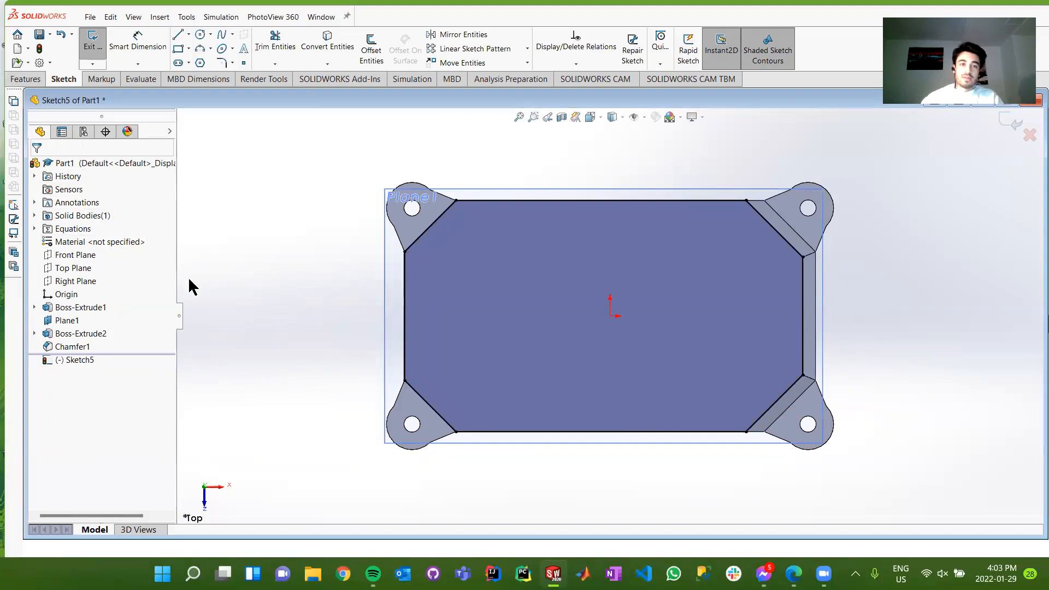
Offset the converted octagonal outline outward by 0.75 in with Offset Entities.
{"action": "left_click", "coordinate": [370, 57]}
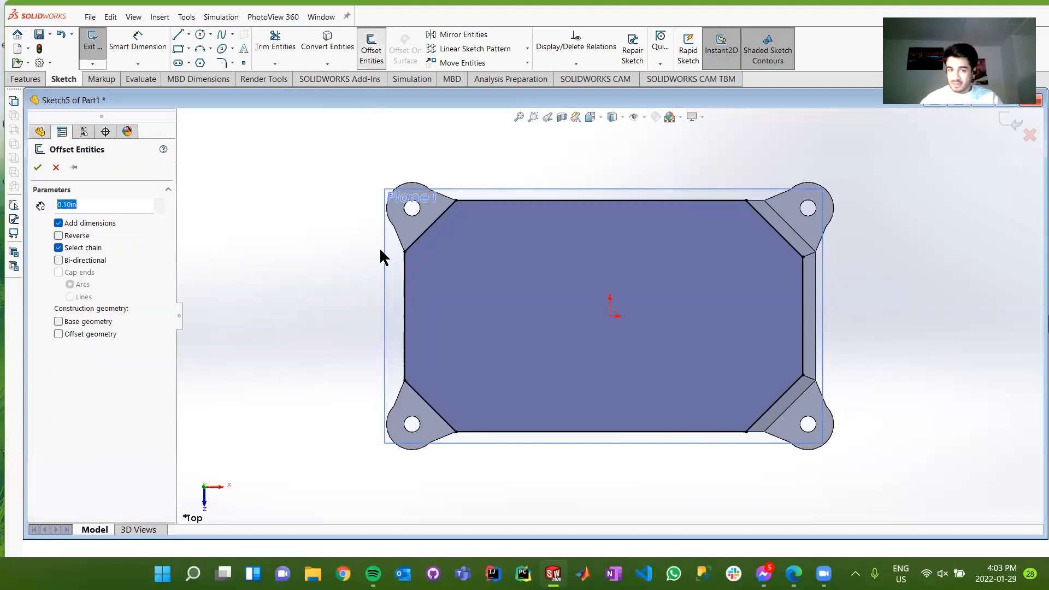
{"action": "left_click", "coordinate": [421, 245]}
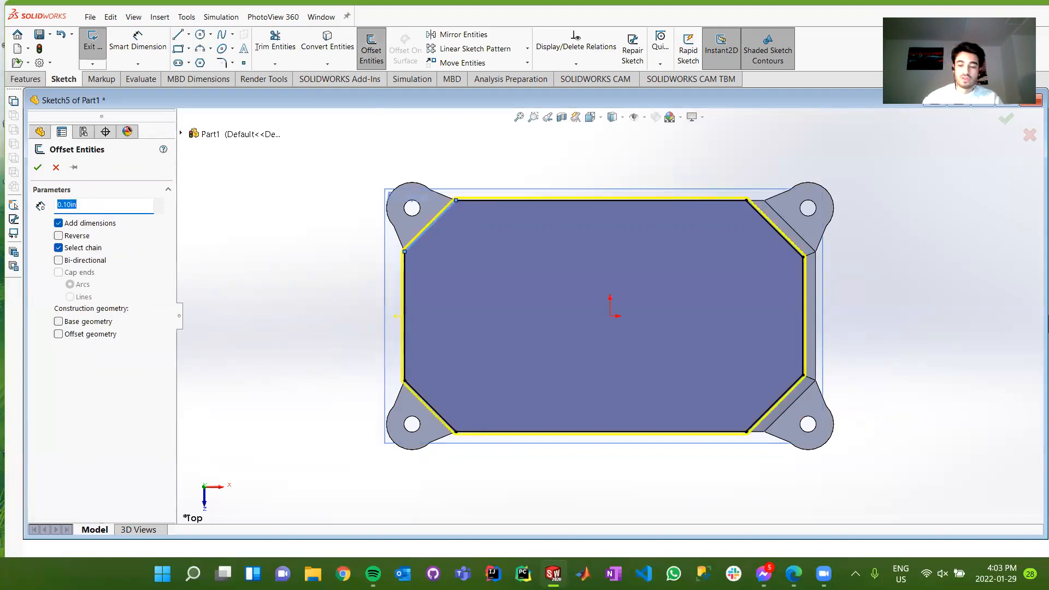
{"action": "type", "text": "0.75"}
{"action": "key", "text": "Return"}
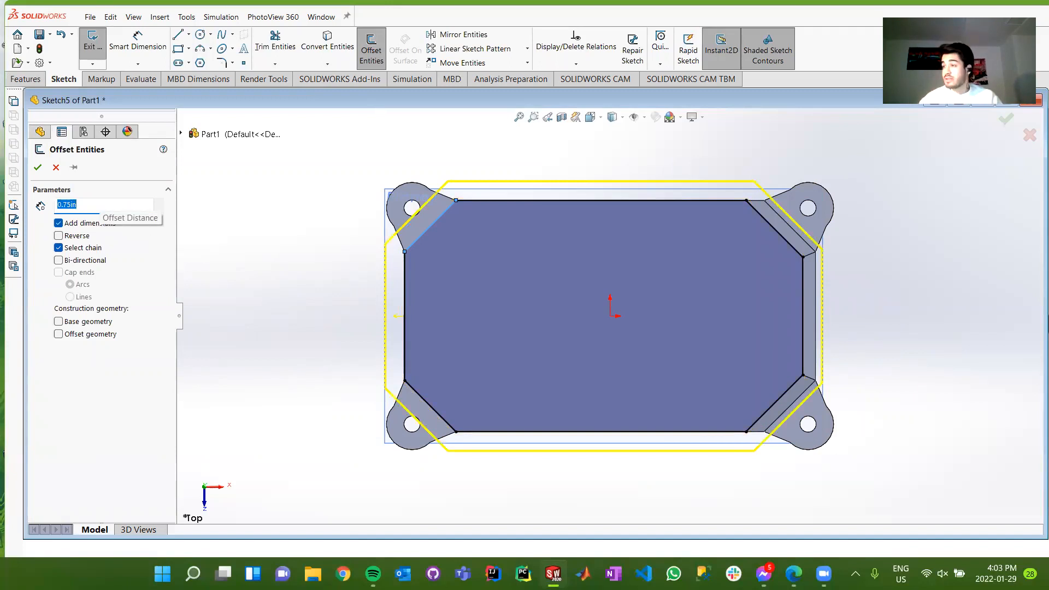
{"action": "left_click", "coordinate": [38, 167]}
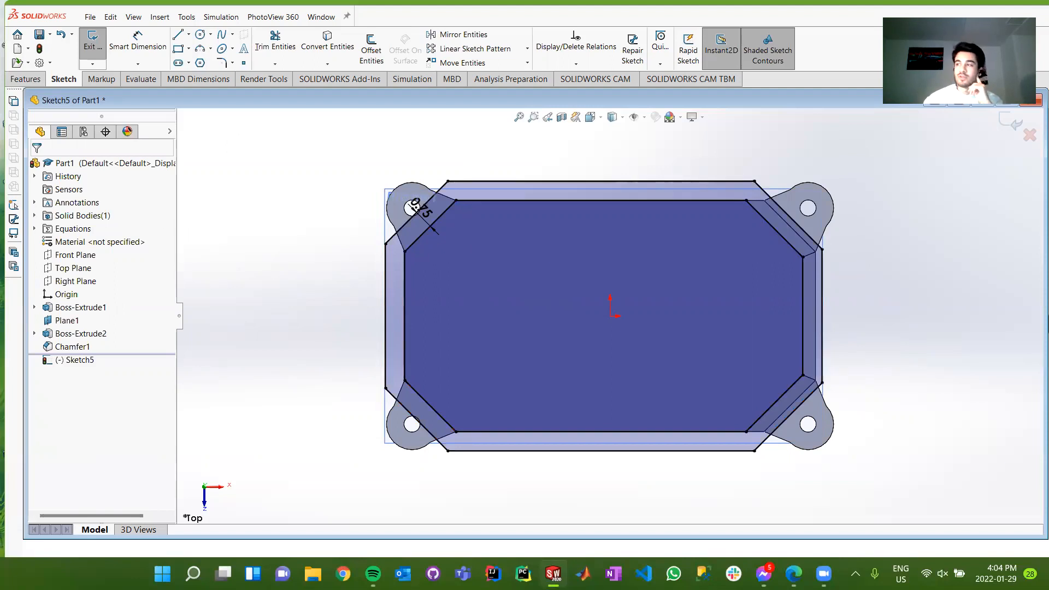
Draw a slanted line from the offset outline's upper long edge to a point inside the inner octagon, above the origin.
{"action": "left_click", "coordinate": [178, 34]}
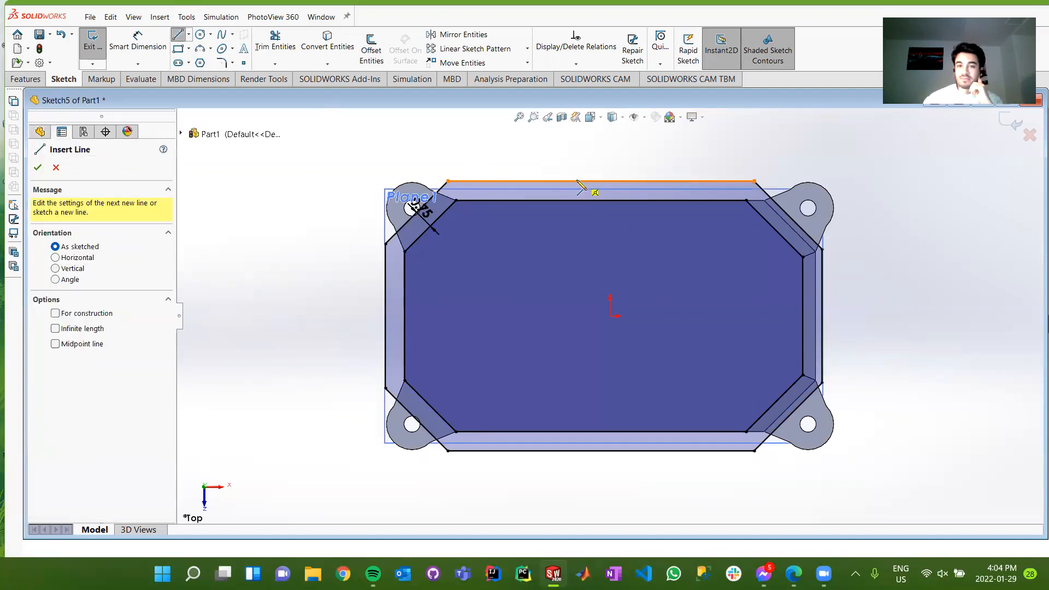
{"action": "left_click", "coordinate": [599, 181]}
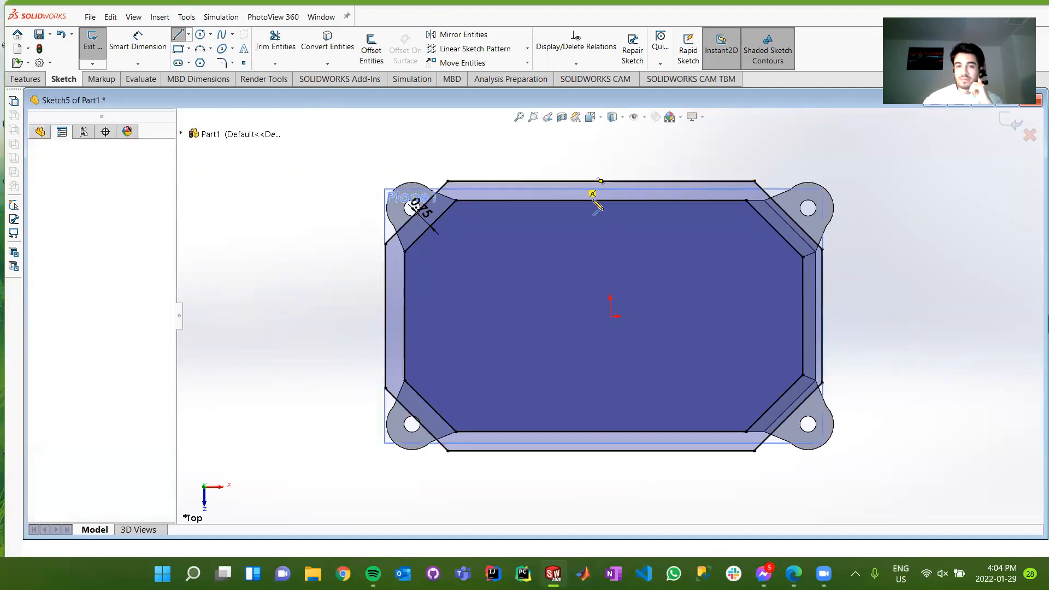
{"action": "left_click", "coordinate": [628, 257]}
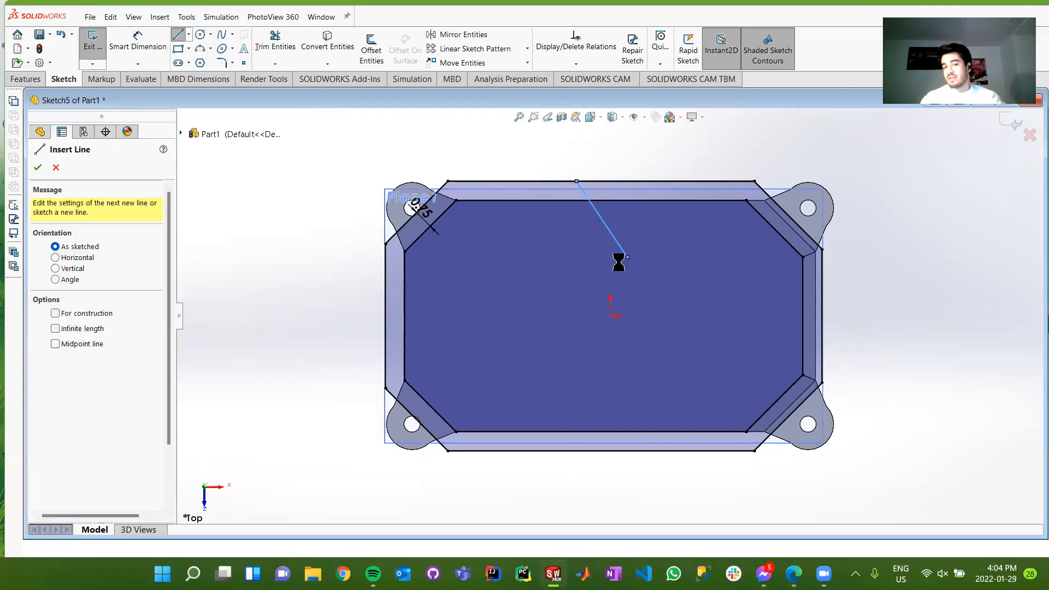
{"action": "key", "text": "Escape"}
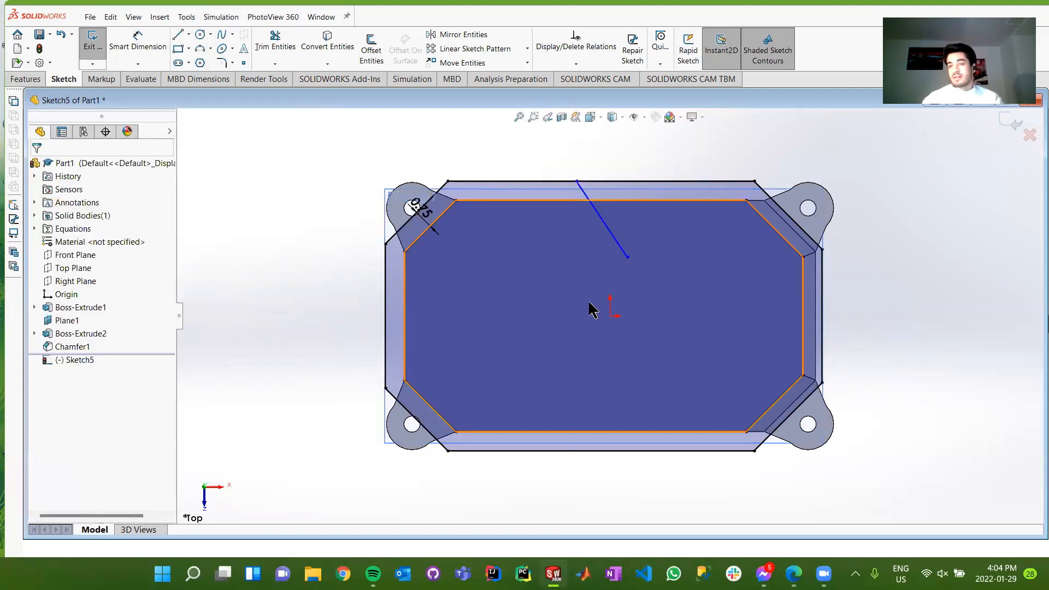
Draw a horizontal construction line through the origin from the offset outline's left short edge and trim it at the opposite short edge.
{"action": "left_click", "coordinate": [189, 35]}
{"action": "left_click", "coordinate": [194, 64]}
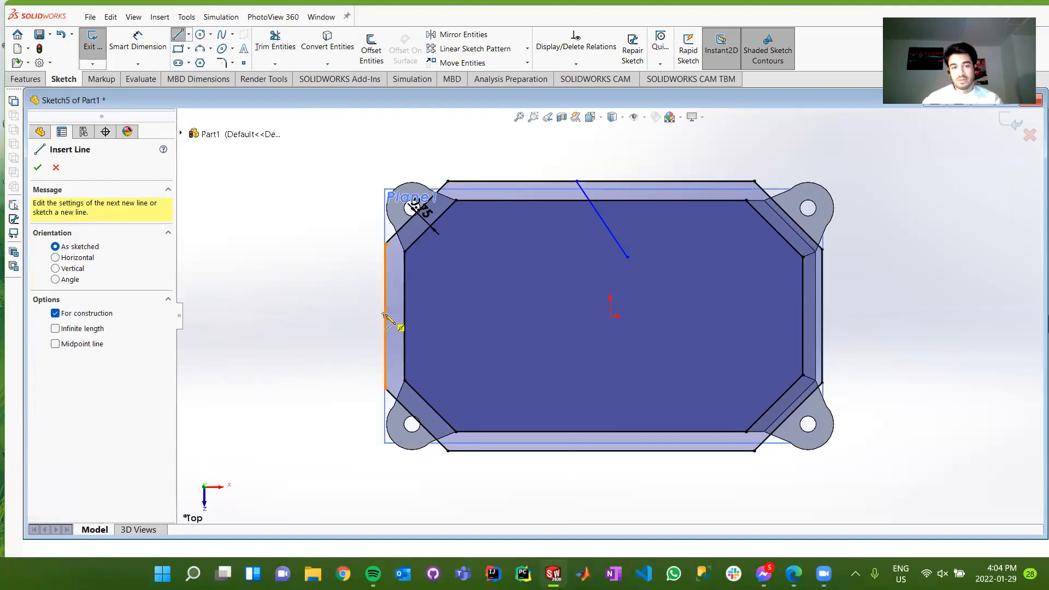
{"action": "left_click", "coordinate": [385, 316]}
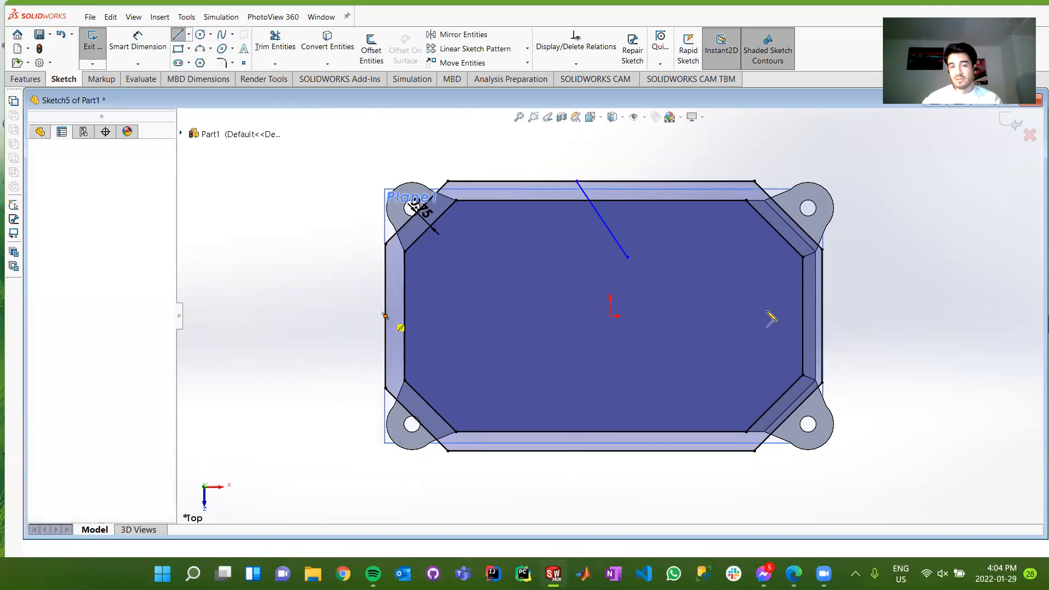
{"action": "left_click", "coordinate": [896, 316]}
{"action": "key", "text": "Escape"}
{"action": "key", "text": "Escape"}
{"action": "left_click", "coordinate": [275, 41]}
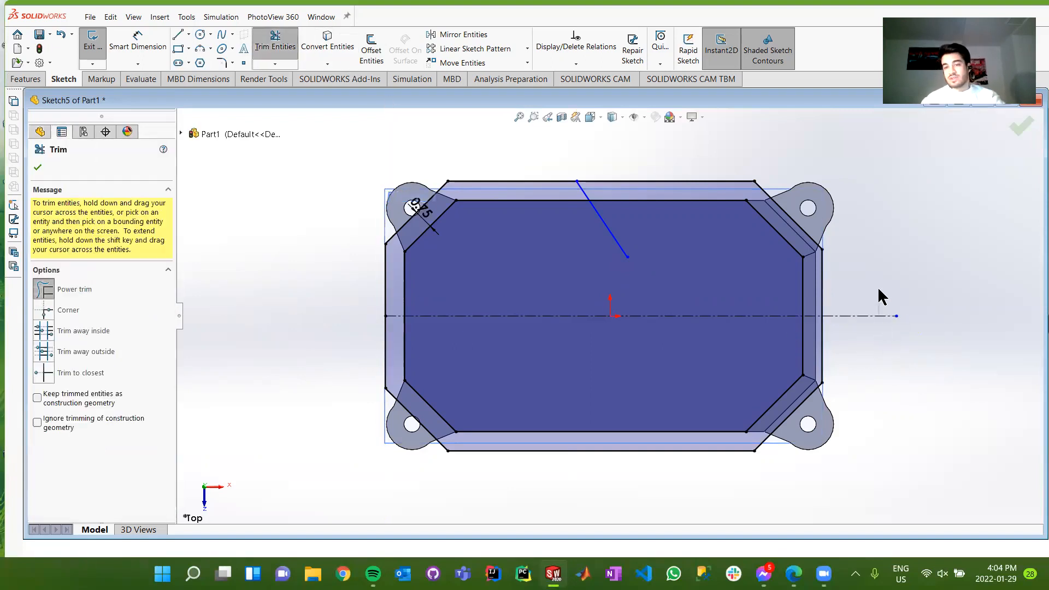
{"action": "key", "text": "Escape"}
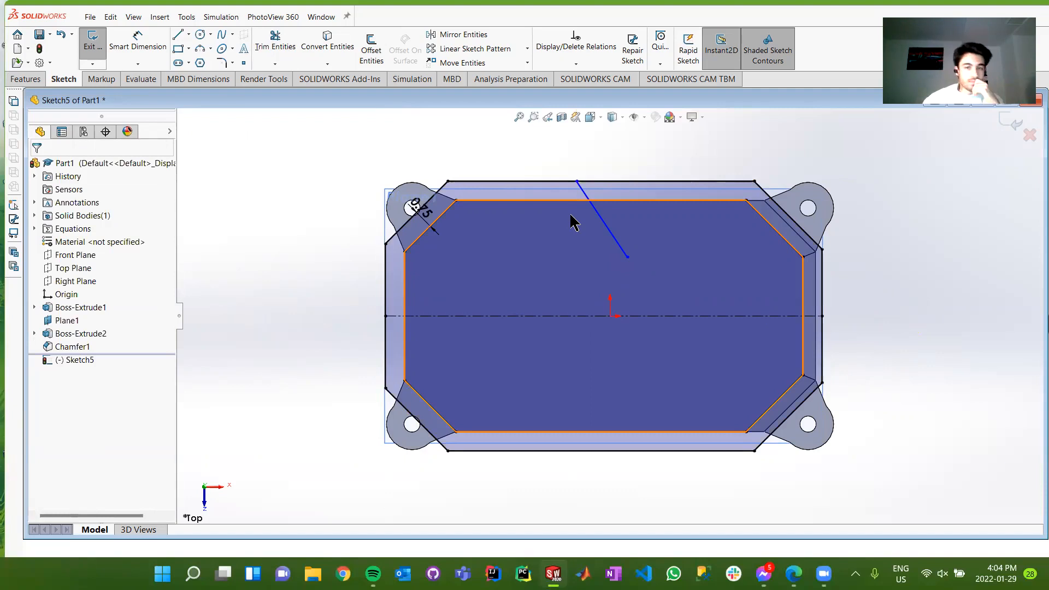
Dimension the vertical distance from the slanted line's lower endpoint to the inner octagon's upper long edge as 1 in.
{"action": "left_click", "coordinate": [147, 39]}
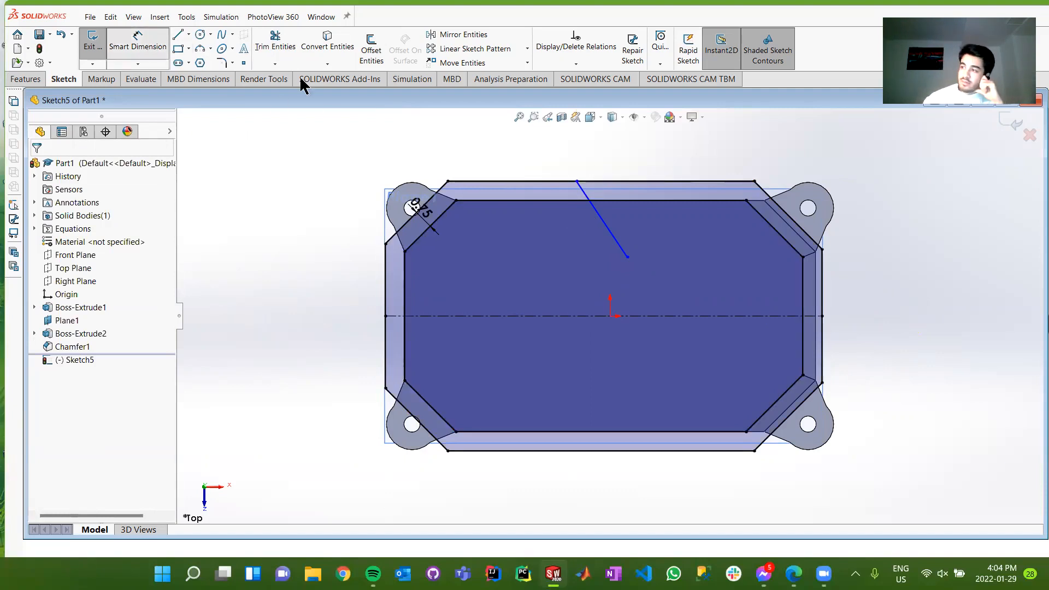
{"action": "left_click", "coordinate": [627, 255]}
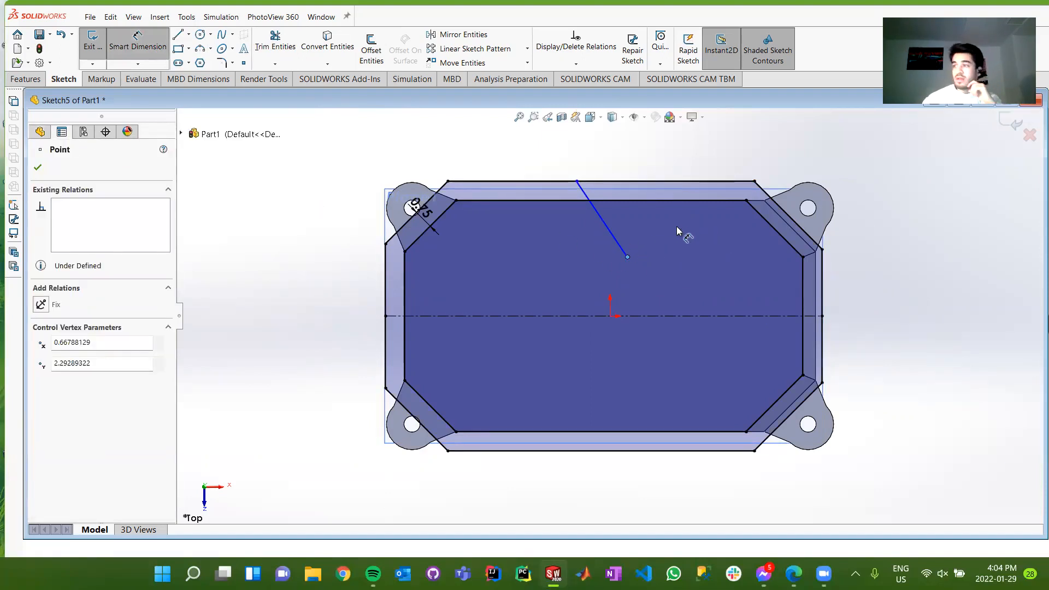
{"action": "left_click", "coordinate": [755, 201]}
{"action": "left_click", "coordinate": [893, 246]}
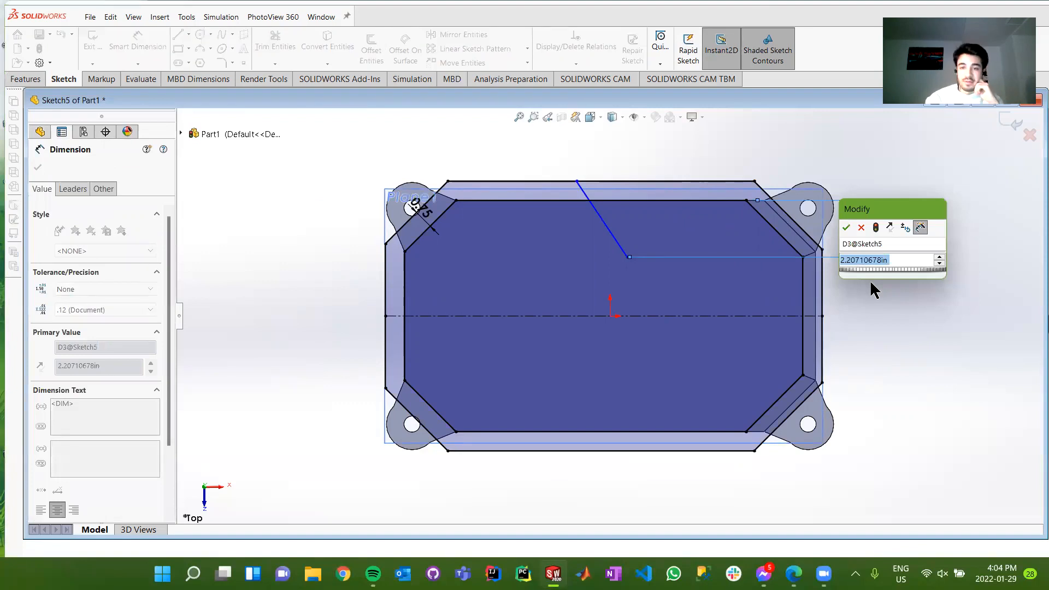
{"action": "key", "text": "Return"}
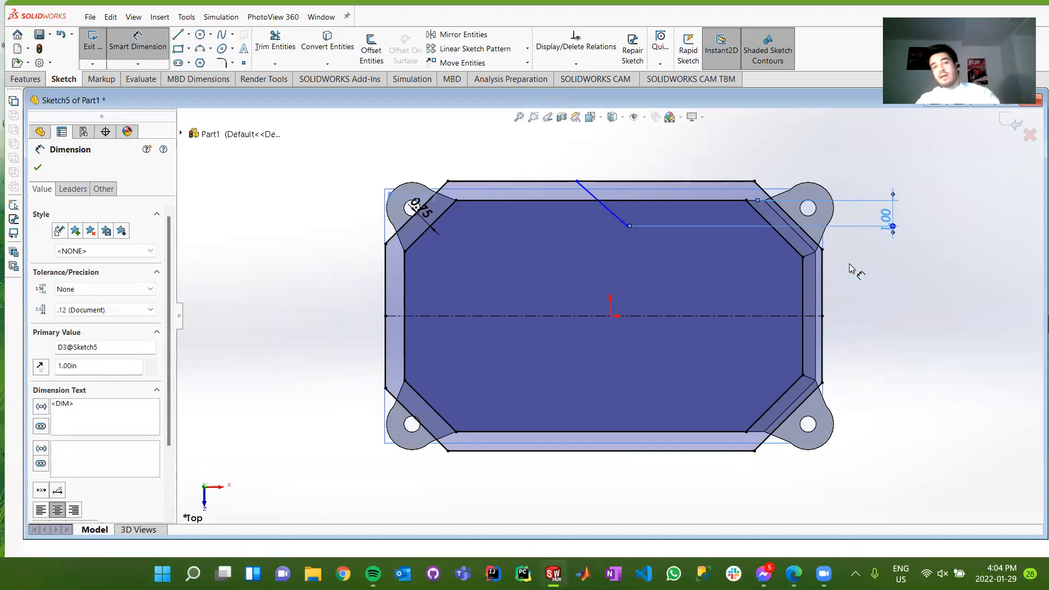
Dimension the horizontal distance between the slanted line's two endpoints as 1.5 in.
{"action": "left_click", "coordinate": [629, 226]}
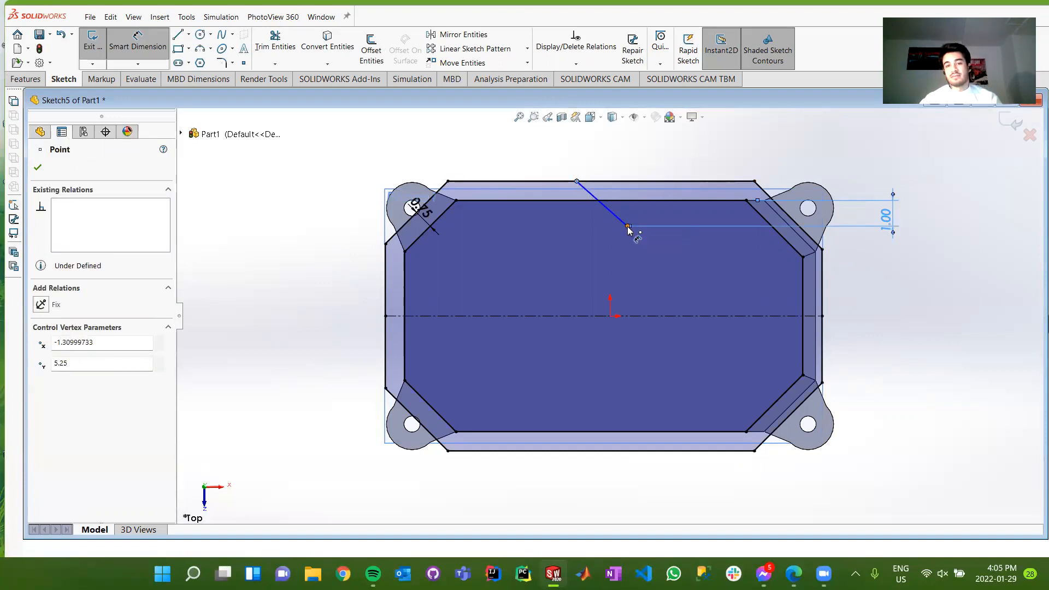
{"action": "left_click", "coordinate": [629, 226]}
{"action": "left_click", "coordinate": [576, 181]}
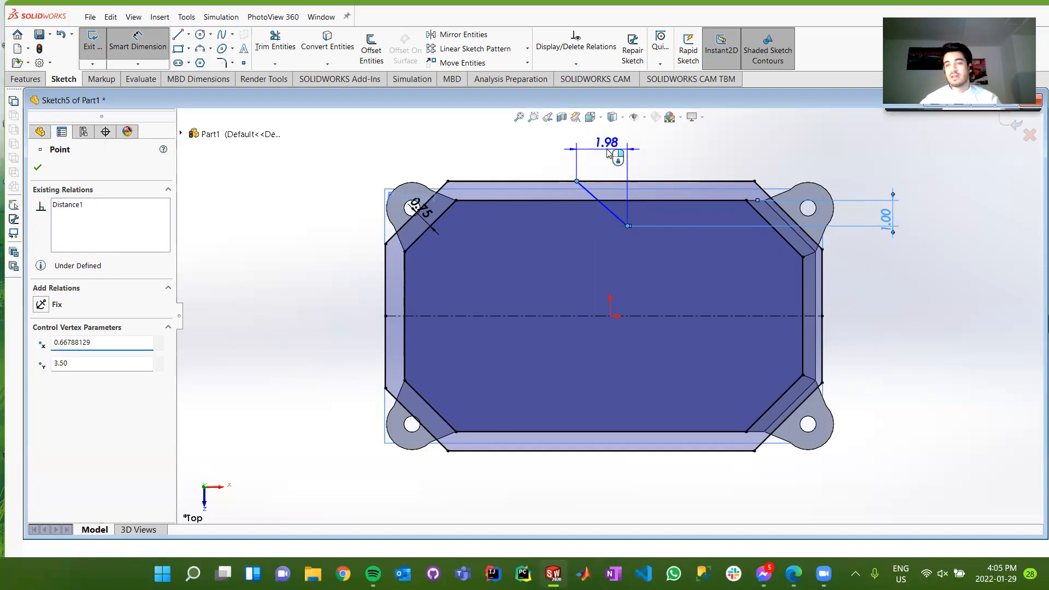
{"action": "left_click", "coordinate": [607, 155]}
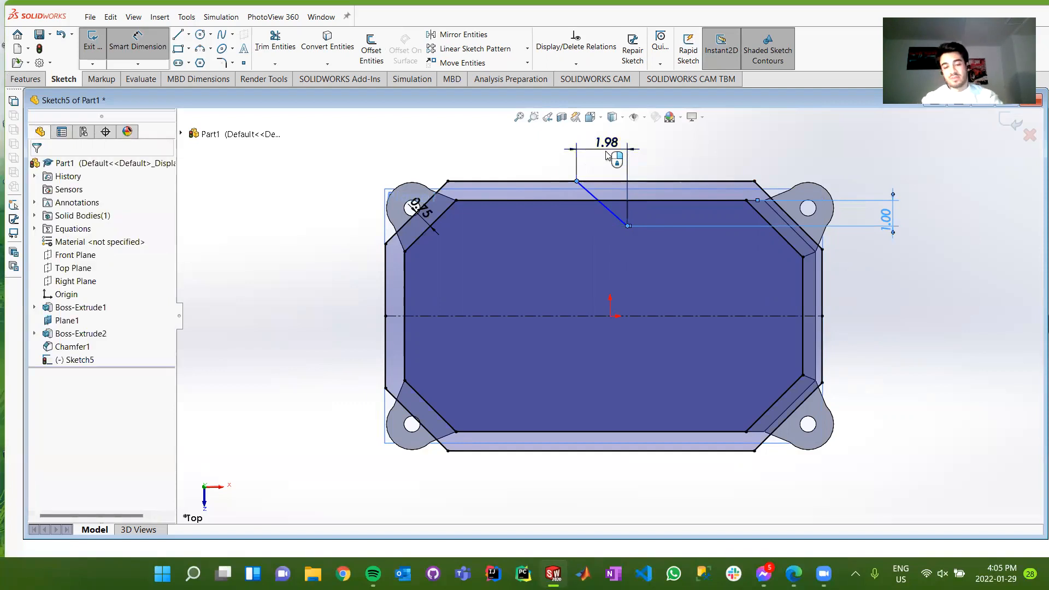
{"action": "key", "text": "Return"}
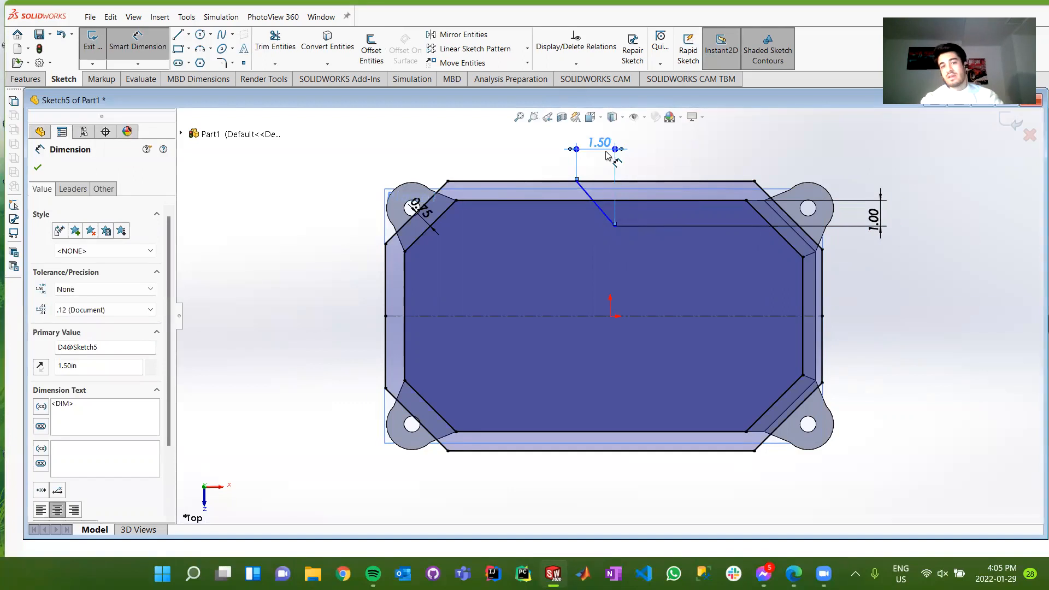
{"action": "key", "text": "Escape"}
Shift the slanted line toward the right along the outline and dimension its lower endpoint 1 in horizontally from the origin.
{"action": "mouse_move", "coordinate": [598, 206]}
{"action": "left_mouse_down"}
{"action": "mouse_move", "coordinate": [676, 206]}
{"action": "mouse_move", "coordinate": [643, 205]}
{"action": "left_mouse_up"}
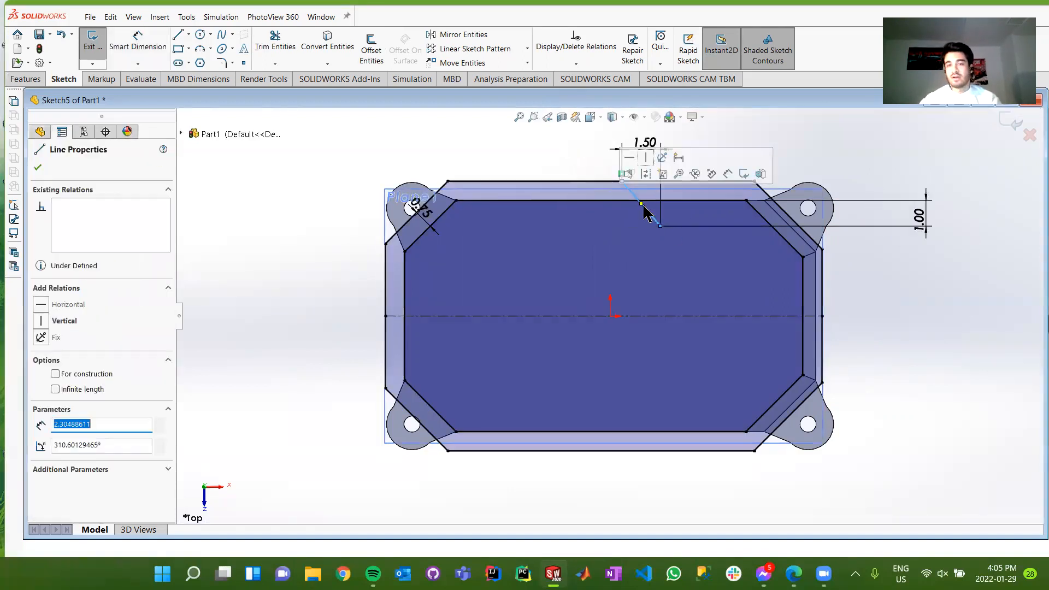
{"action": "key", "text": "Escape"}
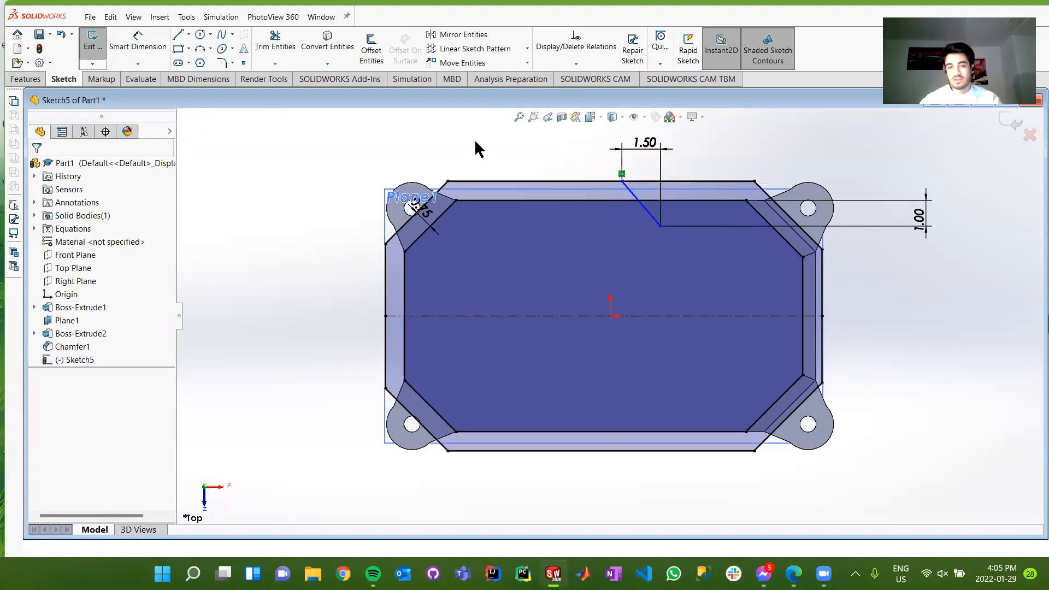
{"action": "left_click", "coordinate": [141, 44]}
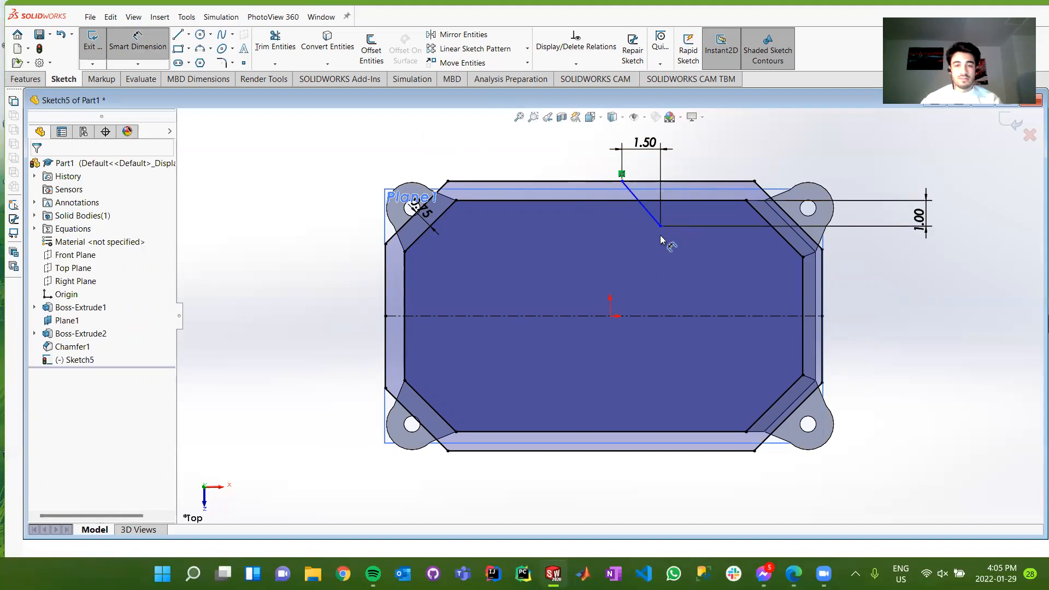
{"action": "left_click", "coordinate": [661, 226]}
{"action": "left_click", "coordinate": [610, 316]}
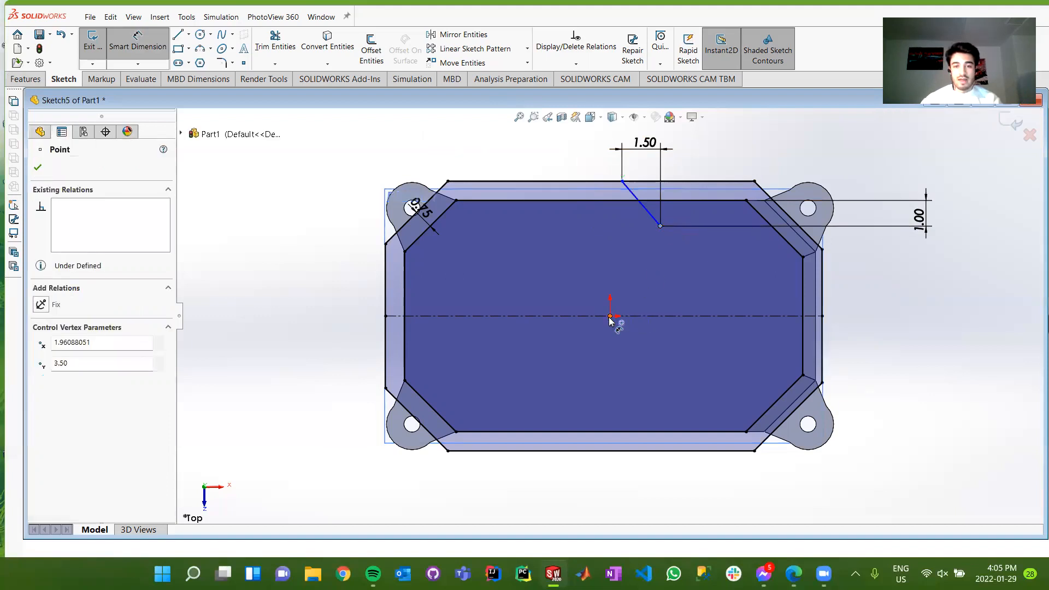
{"action": "left_click", "coordinate": [635, 356]}
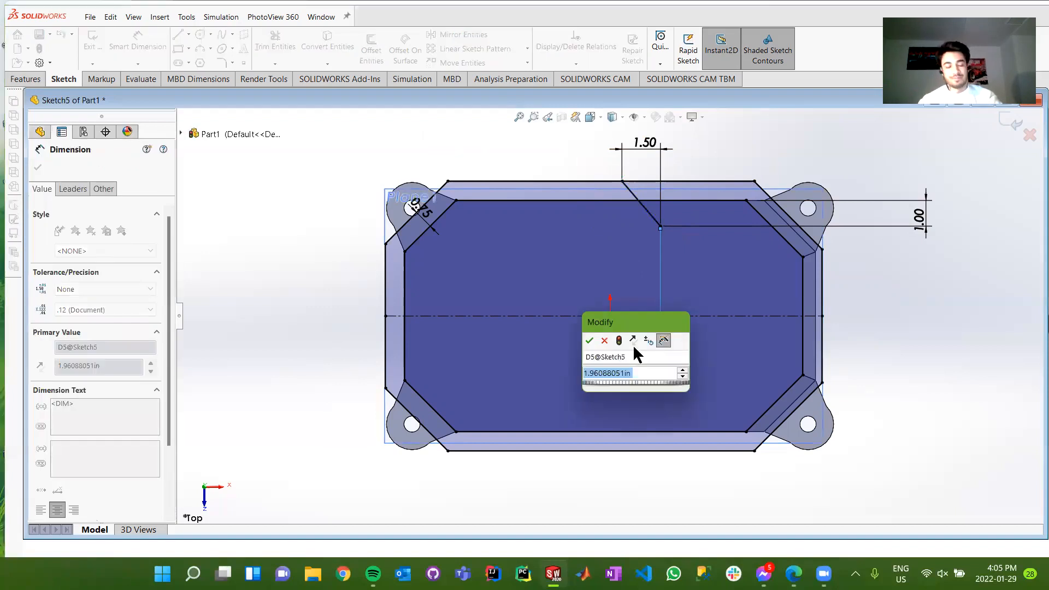
{"action": "type", "text": "2"}
{"action": "key", "text": "Return"}
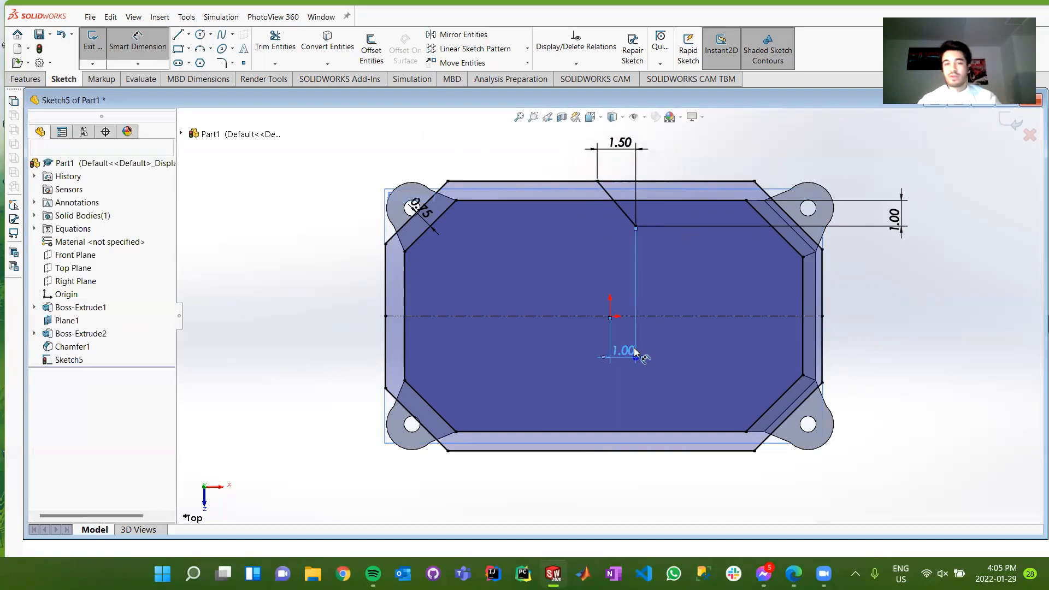
{"action": "key", "text": "Escape"}
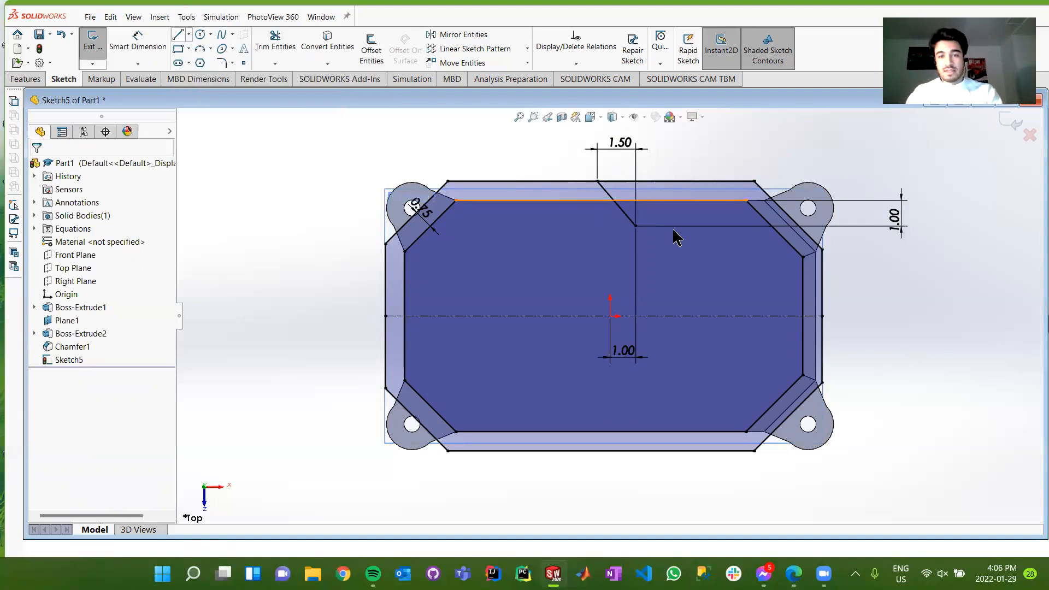
Draw a horizontal line from the slanted line's lower endpoint to the inner octagon's upper-right corner edge and trim the overshoot.
{"action": "left_click", "coordinate": [177, 34]}
{"action": "left_click", "coordinate": [644, 234]}
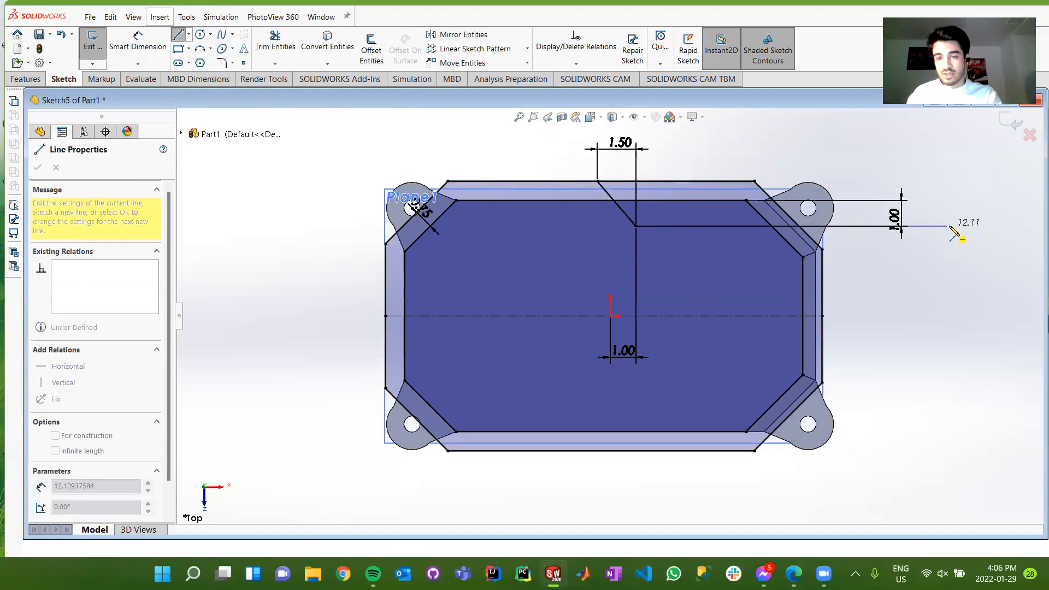
{"action": "left_click", "coordinate": [885, 226]}
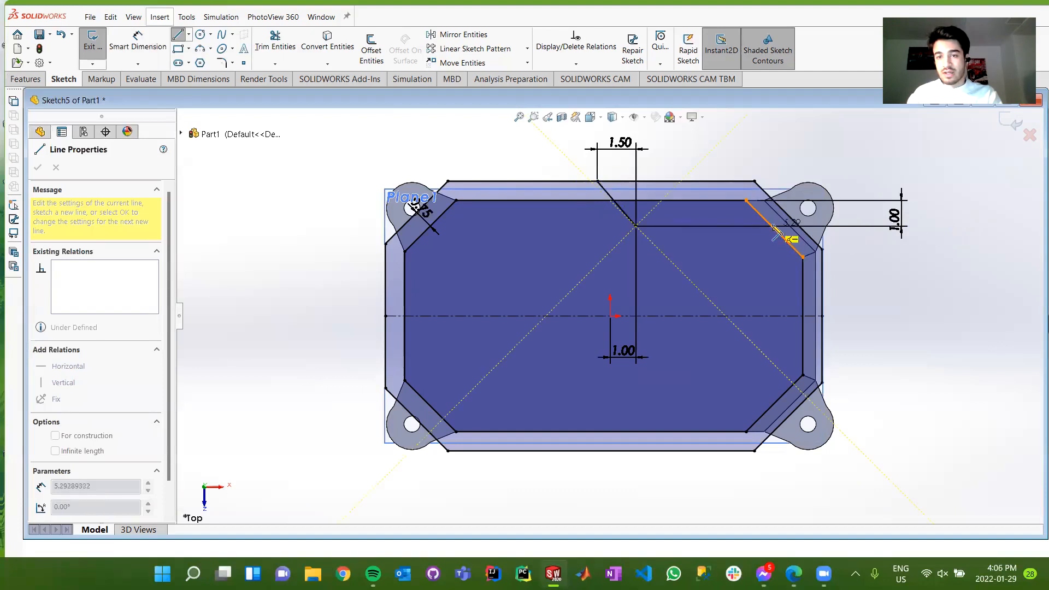
{"action": "scroll", "coordinate": [774, 226], "scroll_direction": "up", "scroll_amount": 4}
{"action": "scroll", "coordinate": [710, 284], "scroll_direction": "down", "scroll_amount": 8}
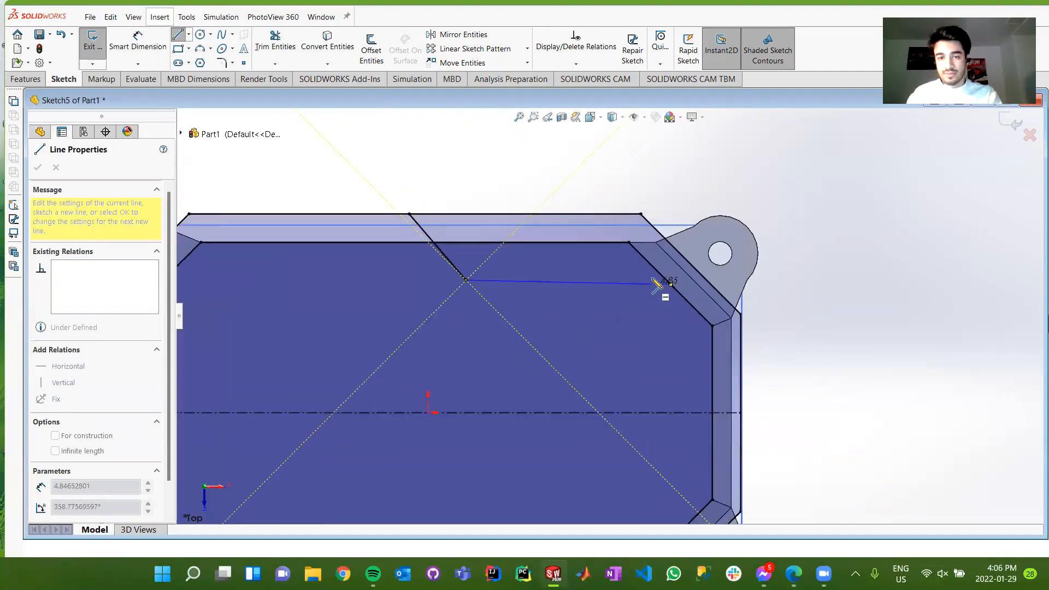
{"action": "scroll", "coordinate": [675, 284], "scroll_direction": "down", "scroll_amount": 1}
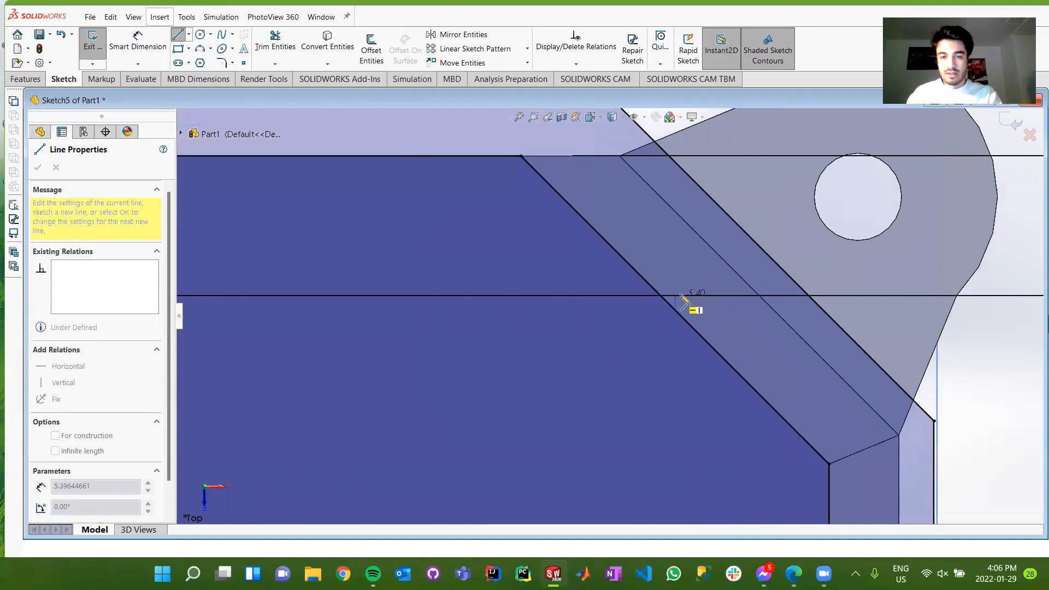
{"action": "left_click", "coordinate": [688, 295]}
{"action": "key", "text": "Escape"}
{"action": "key", "text": "Escape"}
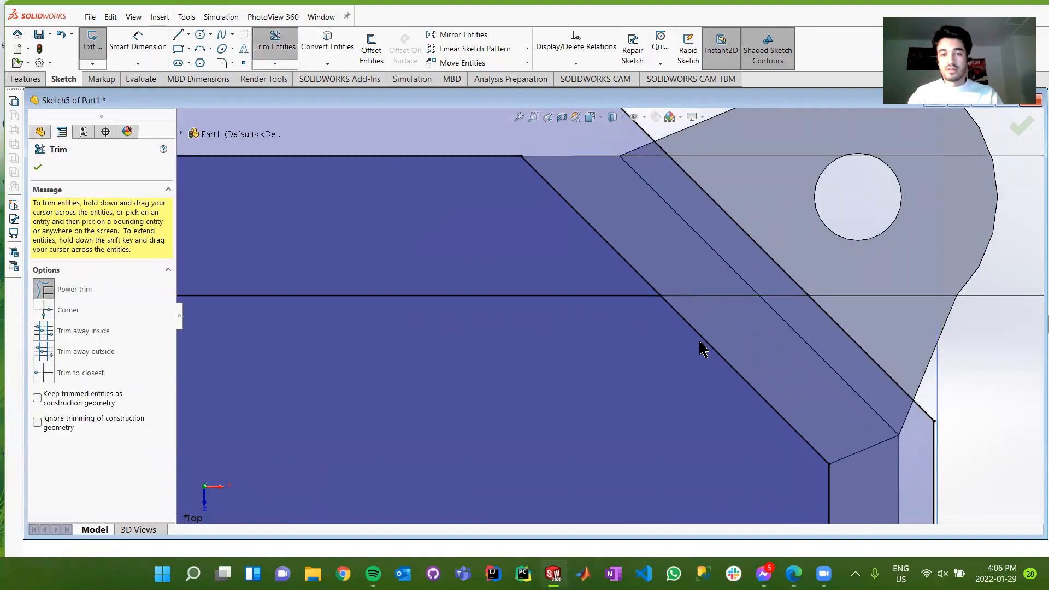
{"action": "key", "text": "Escape"}
{"action": "scroll", "coordinate": [649, 323], "scroll_direction": "up", "scroll_amount": 8}
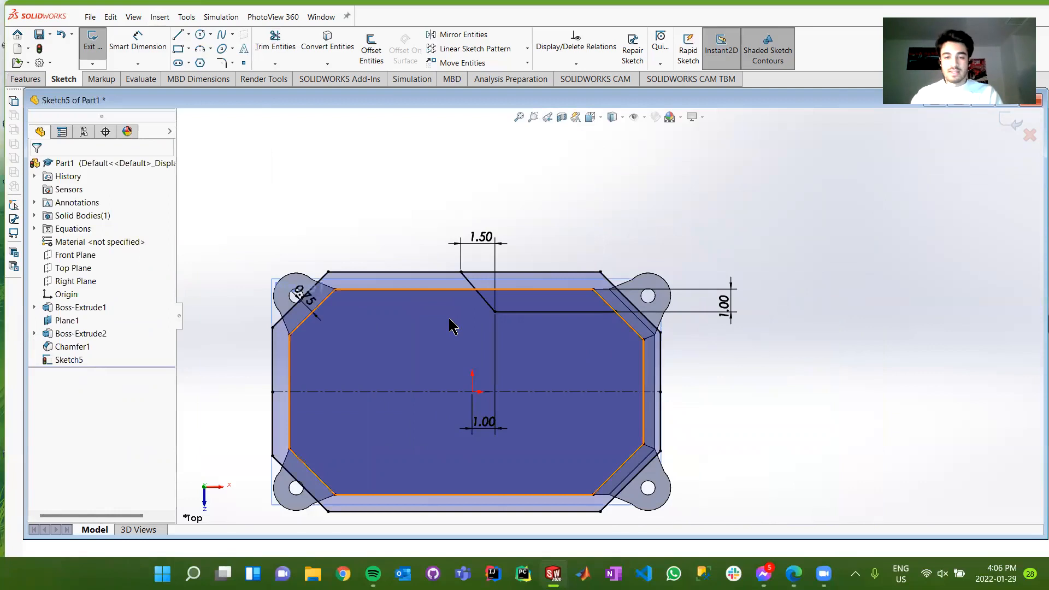
Trim both outlines below the centerline, the offset outline beyond the slanted line, and the inner outline above the new horizontal line.
{"action": "left_click", "coordinate": [279, 45]}
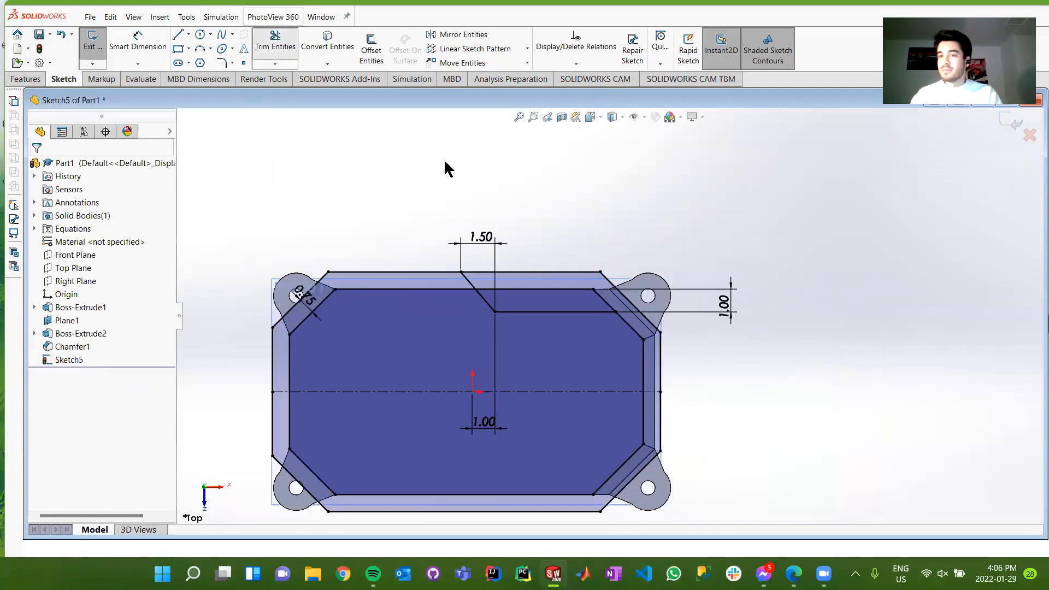
{"action": "mouse_move", "coordinate": [546, 224]}
{"action": "left_mouse_down"}
{"action": "mouse_move", "coordinate": [550, 280]}
{"action": "mouse_move", "coordinate": [646, 296]}
{"action": "mouse_move", "coordinate": [581, 295]}
{"action": "mouse_move", "coordinate": [601, 294]}
{"action": "left_mouse_up"}
{"action": "left_click_drag", "start_coordinate": [668, 271], "coordinate": [678, 268]}
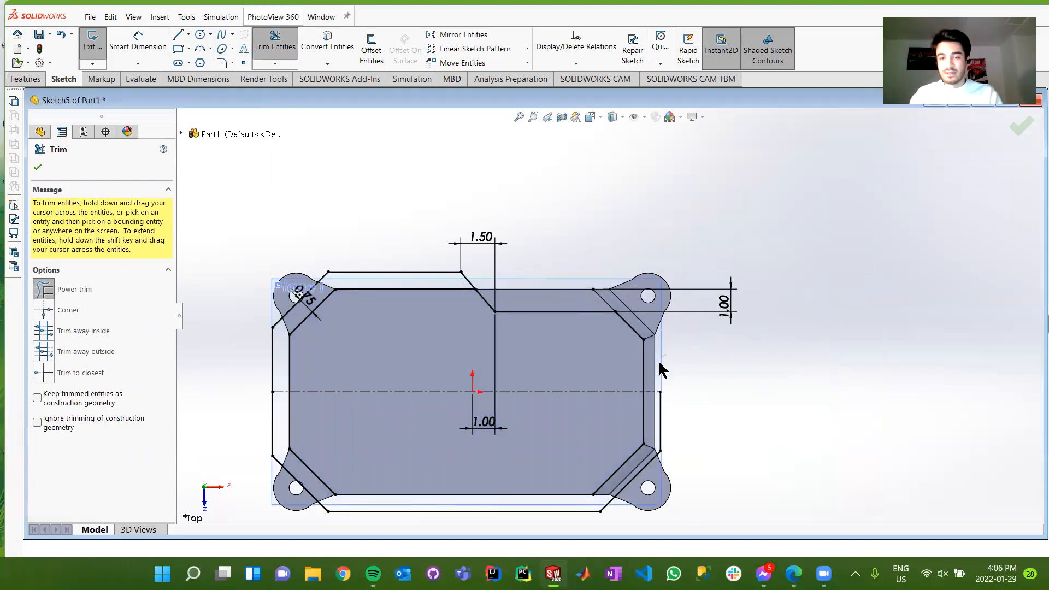
{"action": "mouse_move", "coordinate": [673, 432]}
{"action": "left_mouse_down"}
{"action": "mouse_move", "coordinate": [656, 462]}
{"action": "mouse_move", "coordinate": [617, 473]}
{"action": "mouse_move", "coordinate": [645, 437]}
{"action": "mouse_move", "coordinate": [643, 472]}
{"action": "mouse_move", "coordinate": [557, 499]}
{"action": "mouse_move", "coordinate": [316, 487]}
{"action": "mouse_move", "coordinate": [304, 436]}
{"action": "mouse_move", "coordinate": [292, 484]}
{"action": "mouse_move", "coordinate": [284, 480]}
{"action": "mouse_move", "coordinate": [316, 471]}
{"action": "left_mouse_up"}
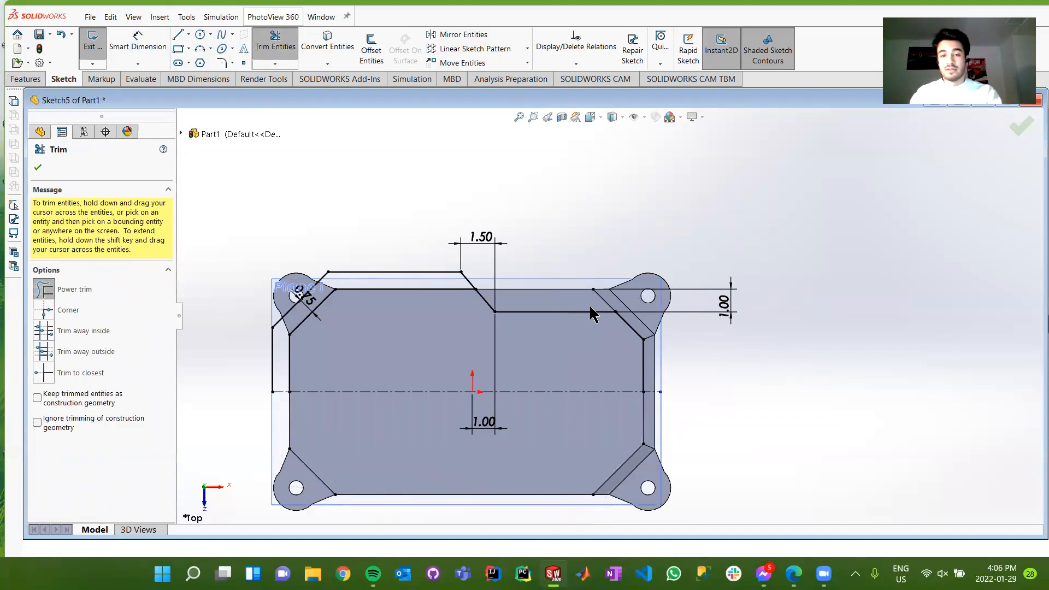
{"action": "key", "text": "Escape"}
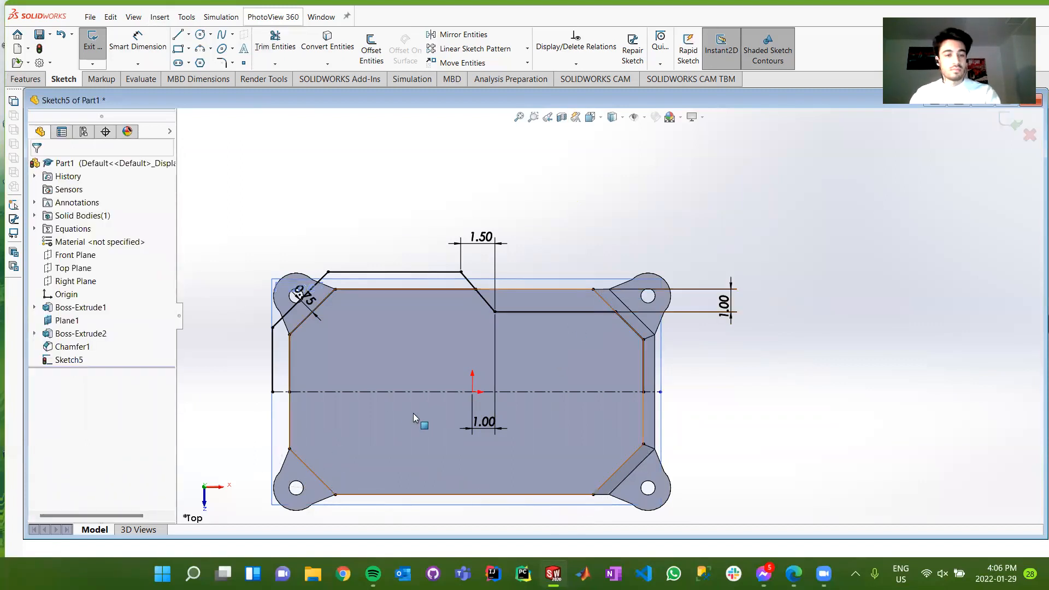
Mirror all remaining outline lines above the horizontal centerline about that centerline with Copy on, completing the stepped profile.
{"action": "left_click", "coordinate": [462, 34]}
{"action": "left_click", "coordinate": [290, 370]}
{"action": "left_click", "coordinate": [290, 371]}
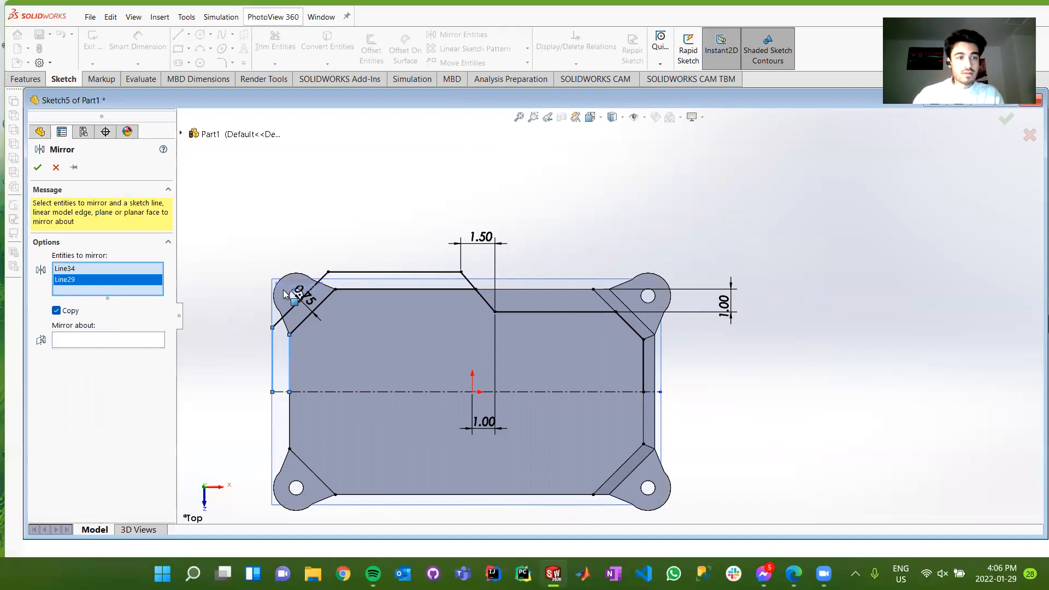
{"action": "left_click", "coordinate": [296, 327]}
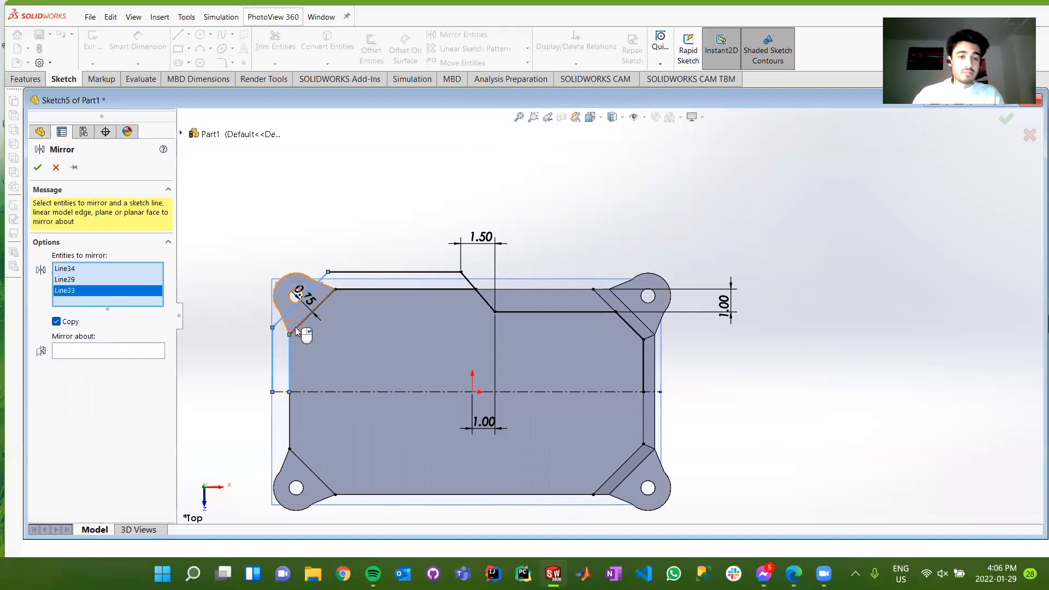
{"action": "left_click", "coordinate": [327, 300]}
{"action": "left_click", "coordinate": [350, 276]}
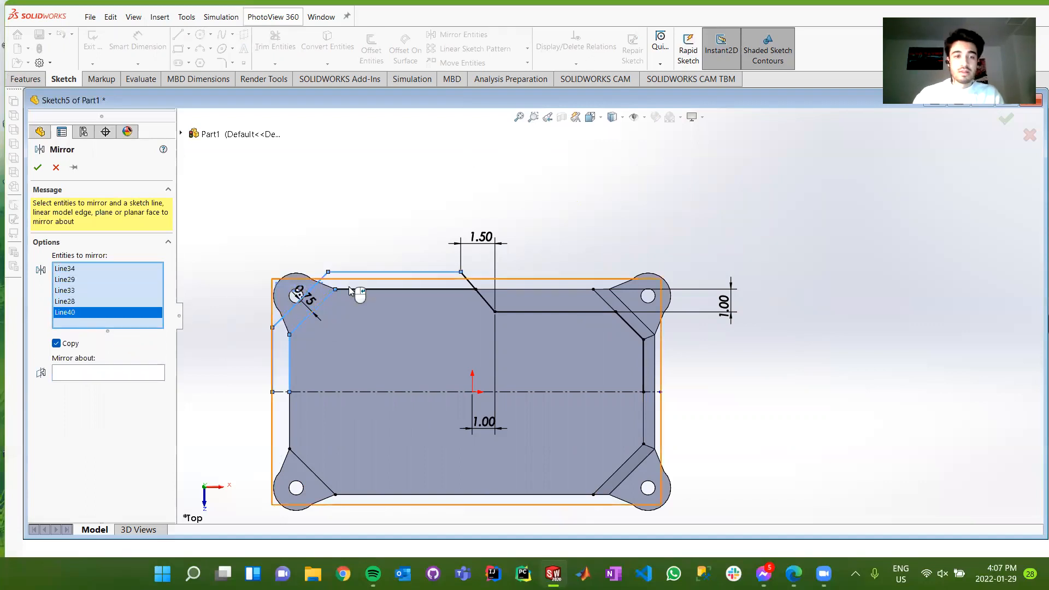
{"action": "left_click", "coordinate": [357, 290]}
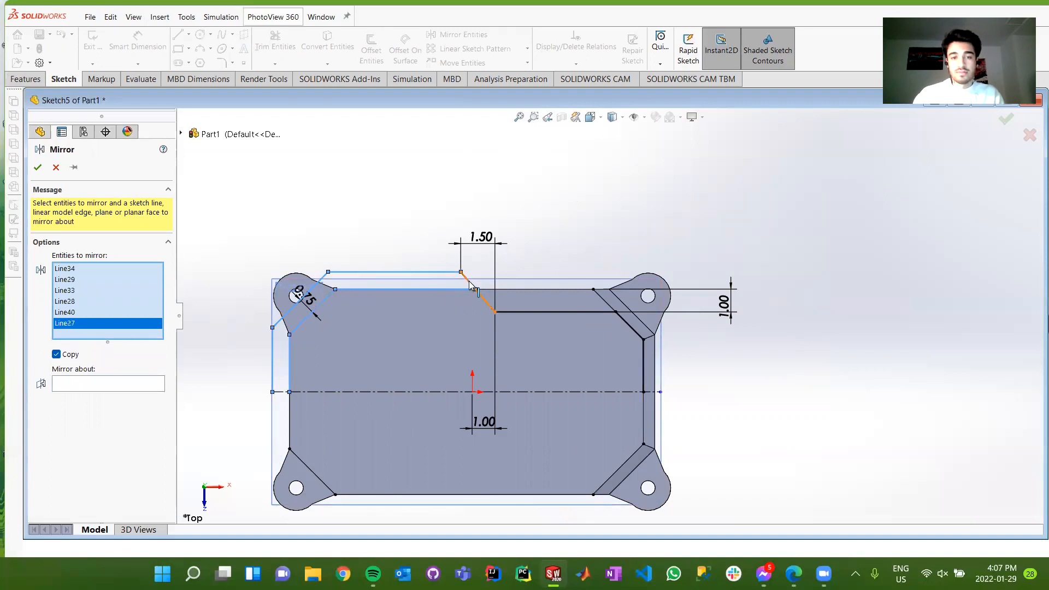
{"action": "left_click", "coordinate": [471, 286]}
{"action": "left_click", "coordinate": [536, 313]}
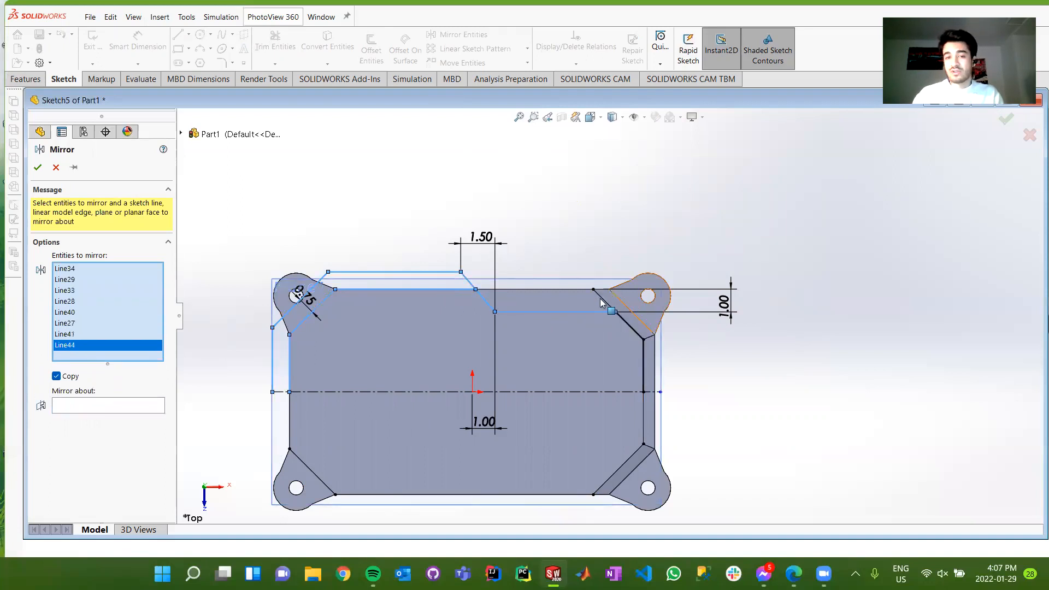
{"action": "left_click", "coordinate": [631, 330]}
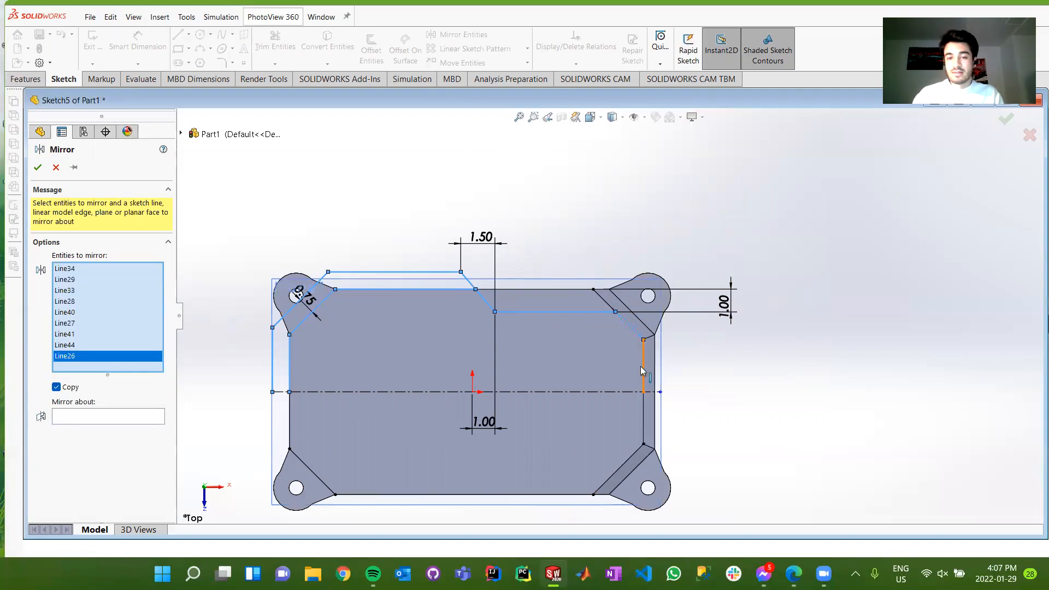
{"action": "left_click", "coordinate": [643, 372]}
{"action": "scroll", "coordinate": [609, 313], "scroll_direction": "up", "scroll_amount": 2}
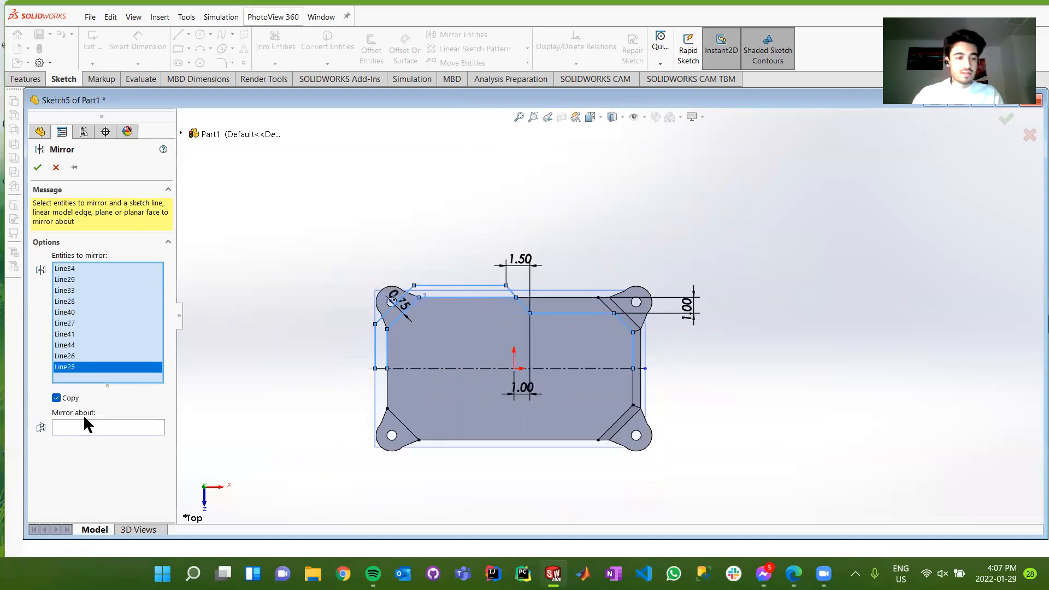
{"action": "left_click", "coordinate": [87, 427]}
{"action": "left_click", "coordinate": [475, 369]}
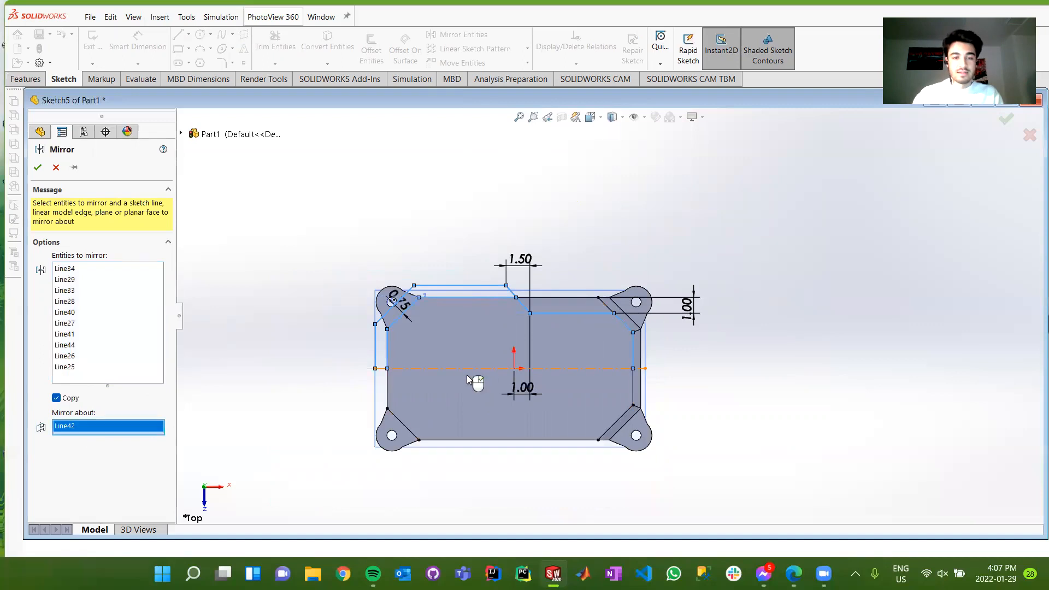
{"action": "left_click", "coordinate": [38, 167]}
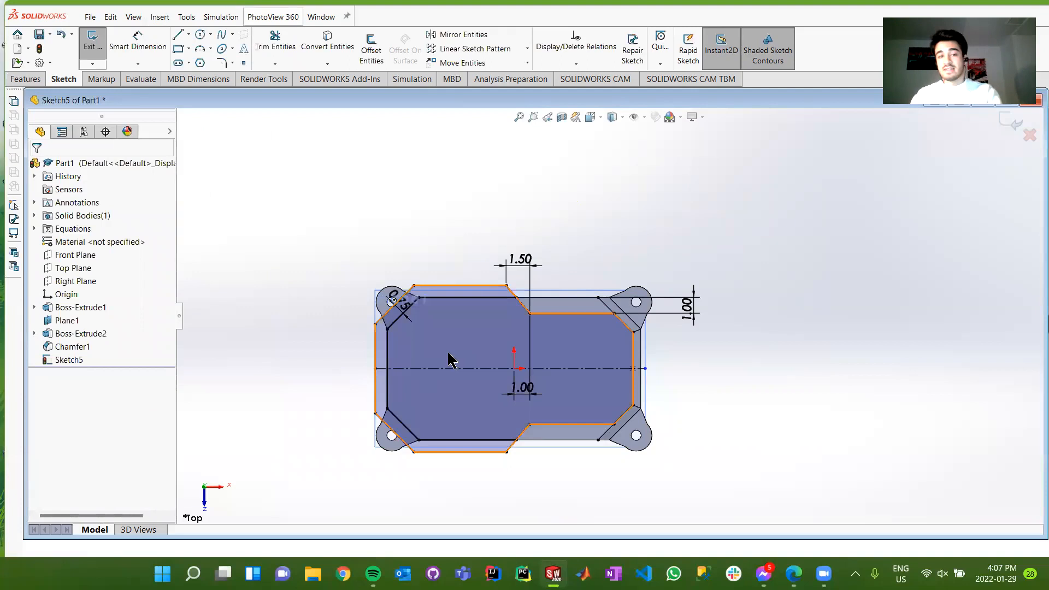
{"action": "scroll", "coordinate": [569, 315], "scroll_direction": "up", "scroll_amount": 1}
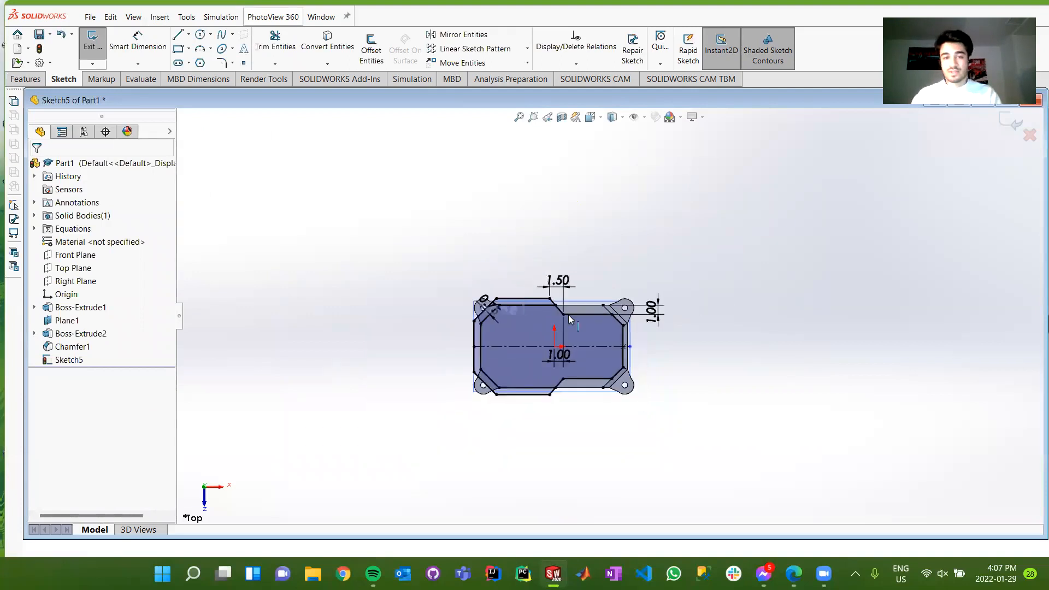
Convert the inner outline's lower horizontal, lower-left diagonal and left vertical lines to construction geometry.
{"action": "scroll", "coordinate": [570, 309], "scroll_direction": "down", "scroll_amount": 5}
{"action": "scroll", "coordinate": [570, 305], "scroll_direction": "down", "scroll_amount": 8}
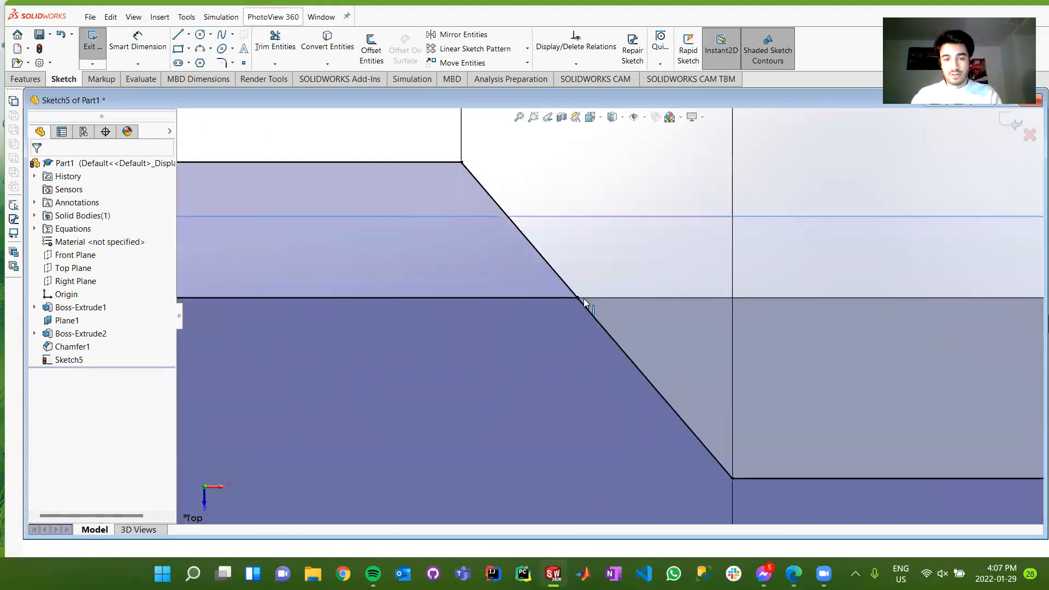
{"action": "scroll", "coordinate": [596, 313], "scroll_direction": "up", "scroll_amount": 5}
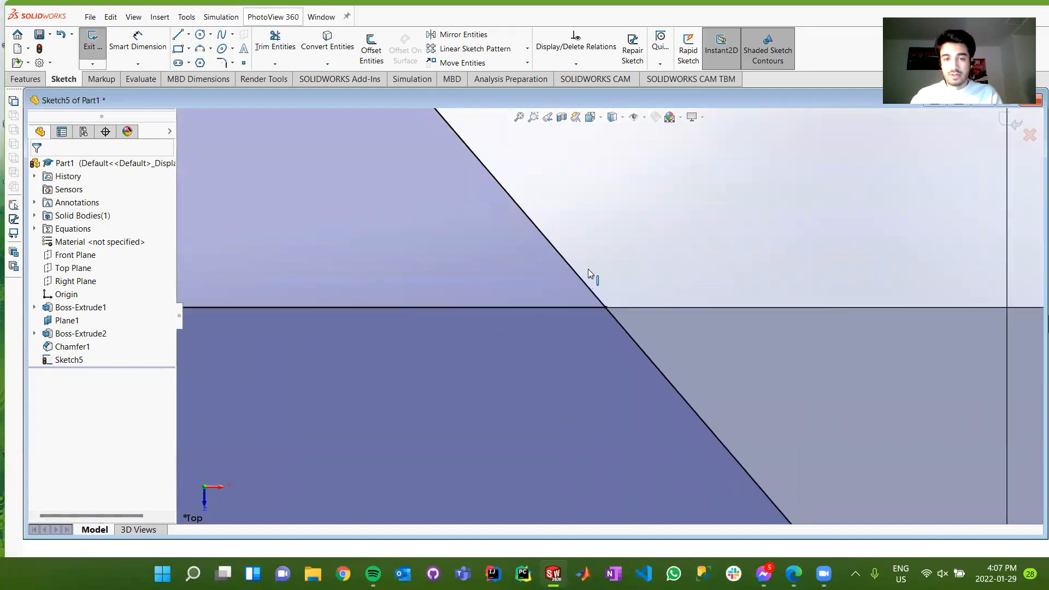
{"action": "scroll", "coordinate": [583, 240], "scroll_direction": "up", "scroll_amount": 8}
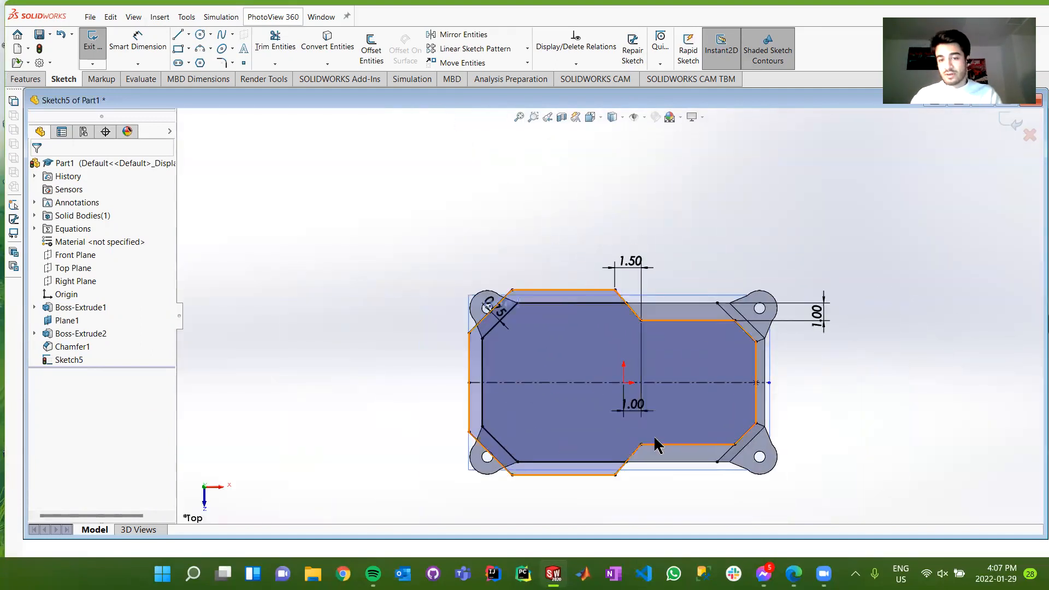
{"action": "left_click", "coordinate": [563, 463]}
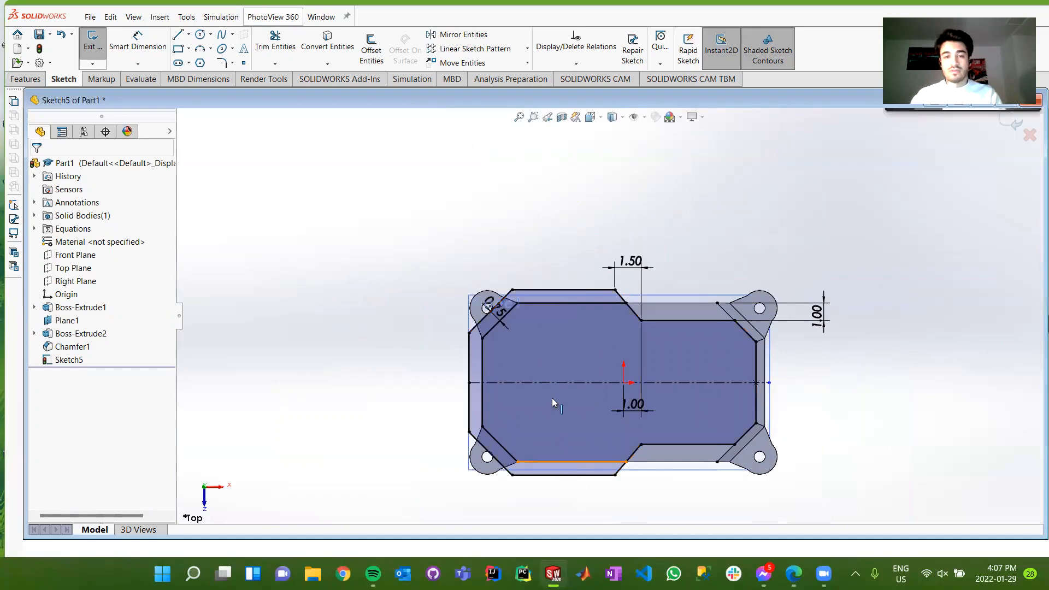
{"action": "right_click", "coordinate": [550, 334]}
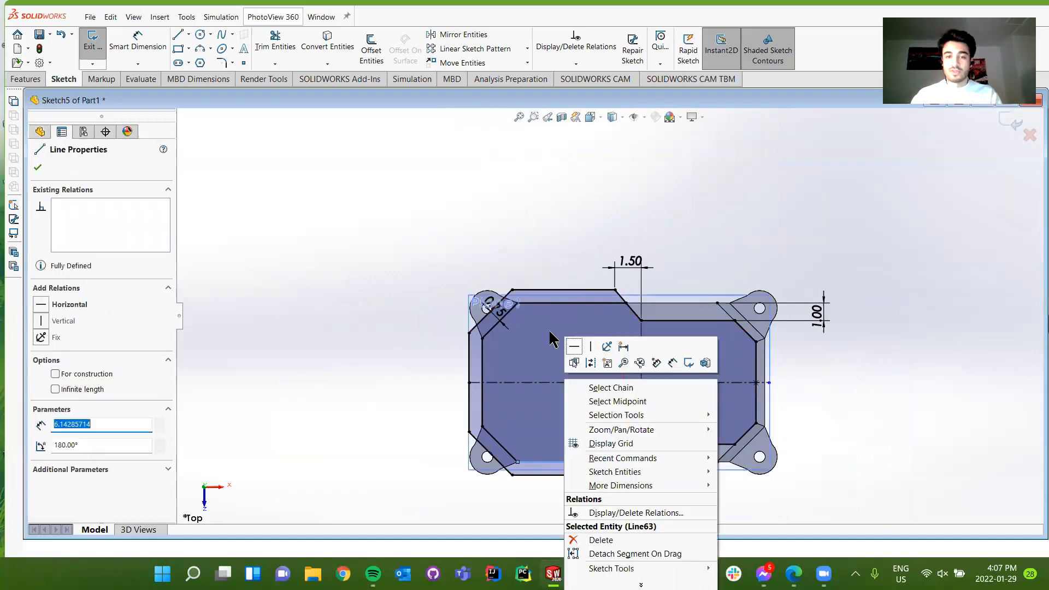
{"action": "left_click", "coordinate": [590, 363]}
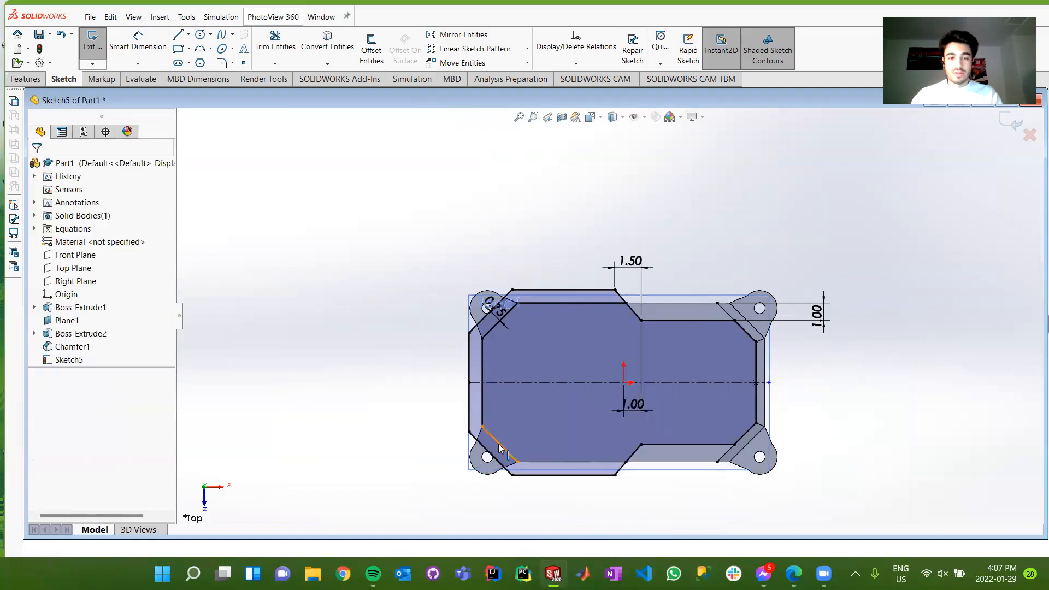
{"action": "right_click", "coordinate": [524, 356]}
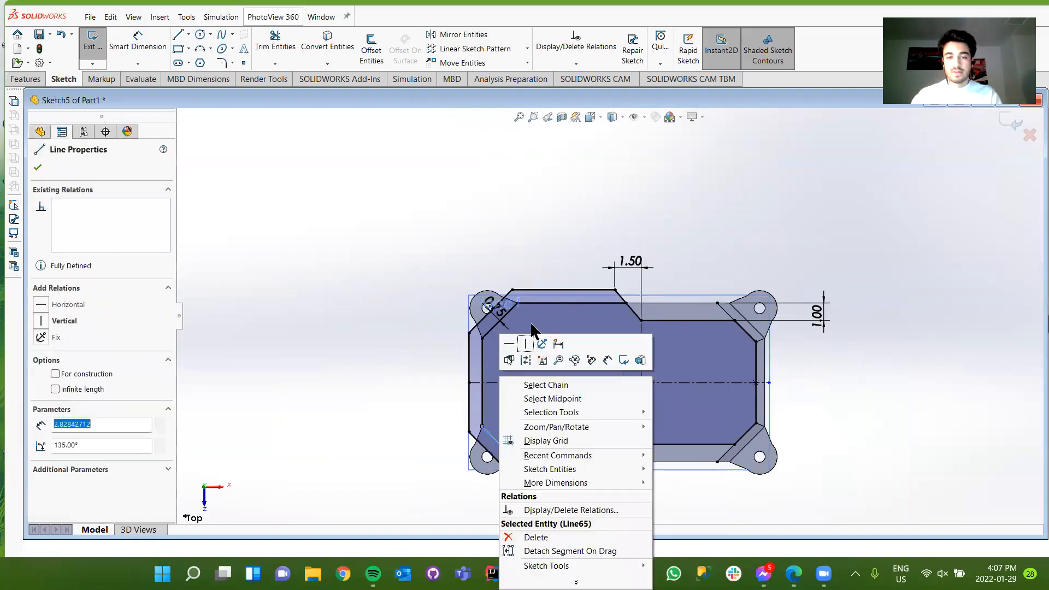
{"action": "left_click", "coordinate": [524, 365]}
{"action": "left_click", "coordinate": [482, 407]}
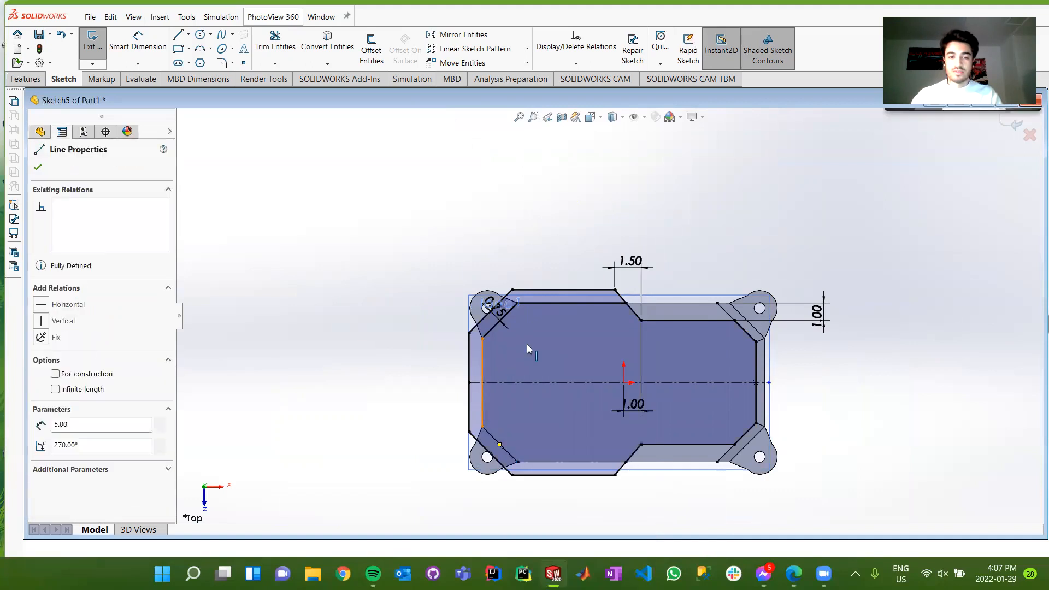
{"action": "right_click", "coordinate": [483, 378]}
{"action": "left_click", "coordinate": [509, 360]}
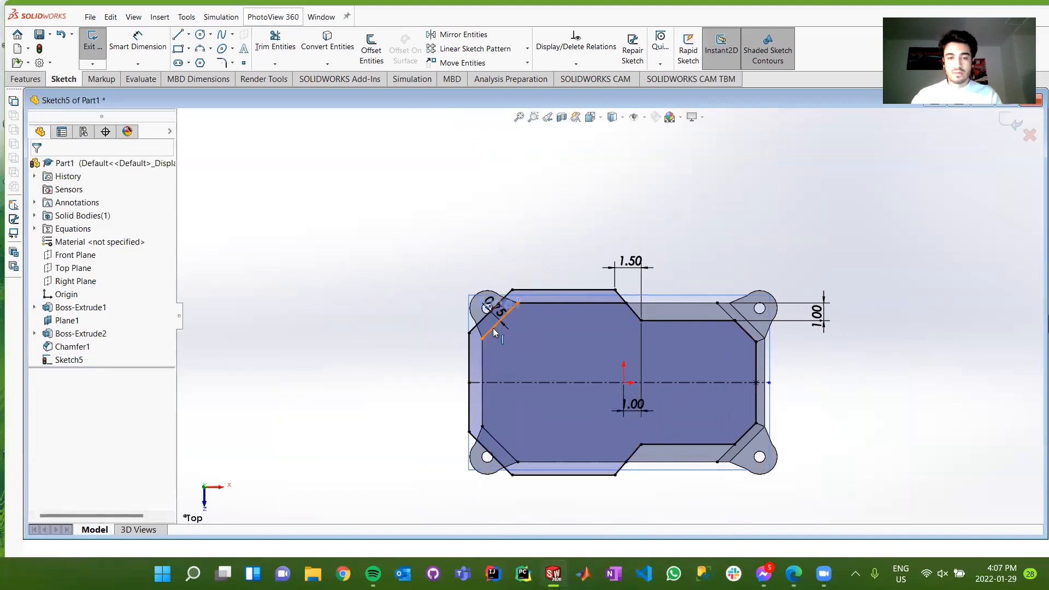
Convert the inner outline's upper-left diagonal and upper horizontal lines to construction geometry.
{"action": "left_click", "coordinate": [494, 327]}
{"action": "right_click", "coordinate": [494, 327]}
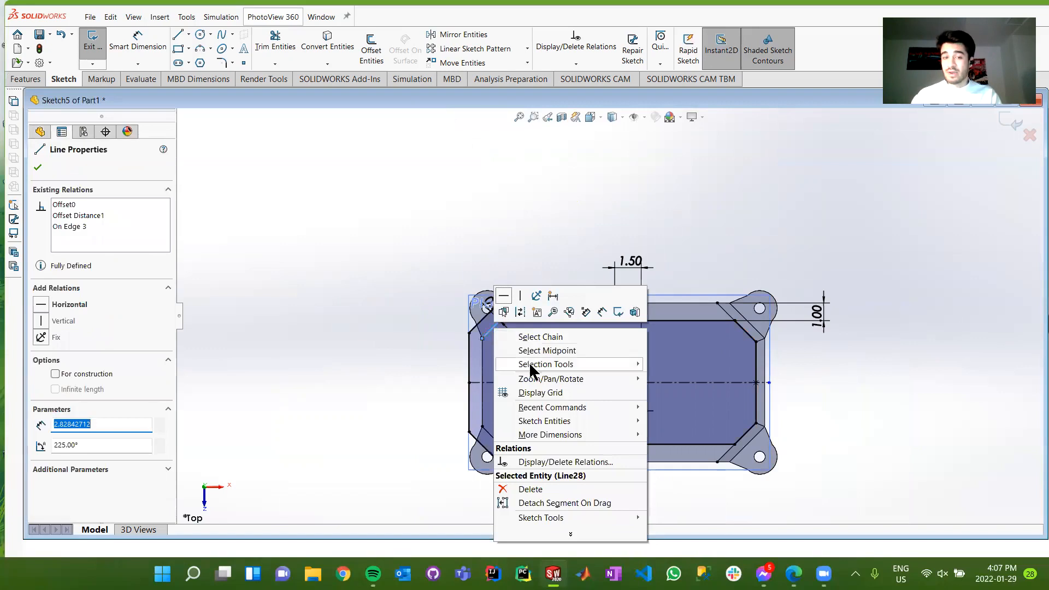
{"action": "left_click", "coordinate": [519, 312]}
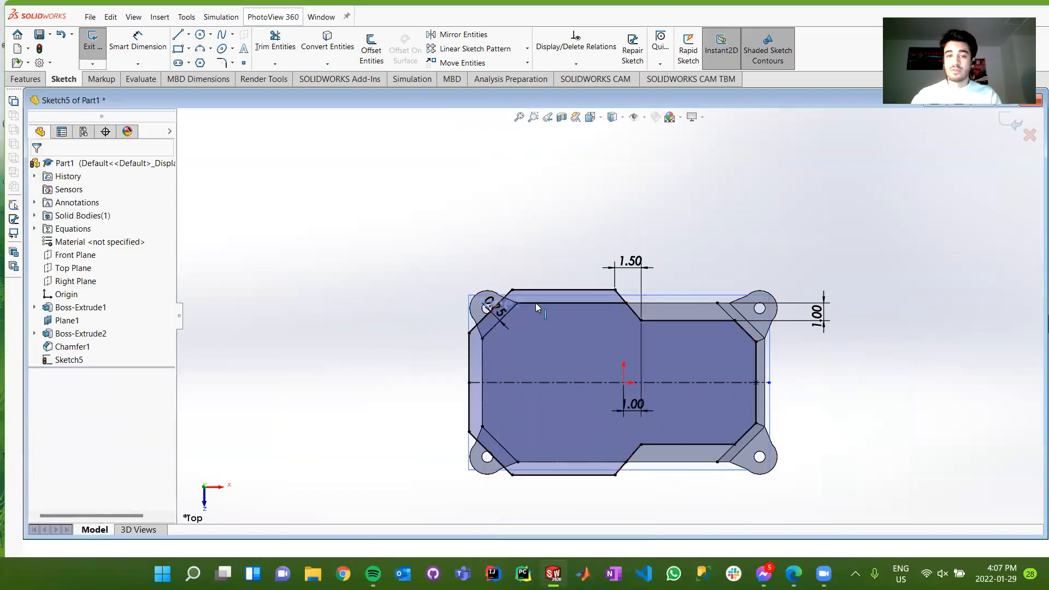
{"action": "left_click", "coordinate": [535, 304]}
{"action": "right_click", "coordinate": [534, 303]}
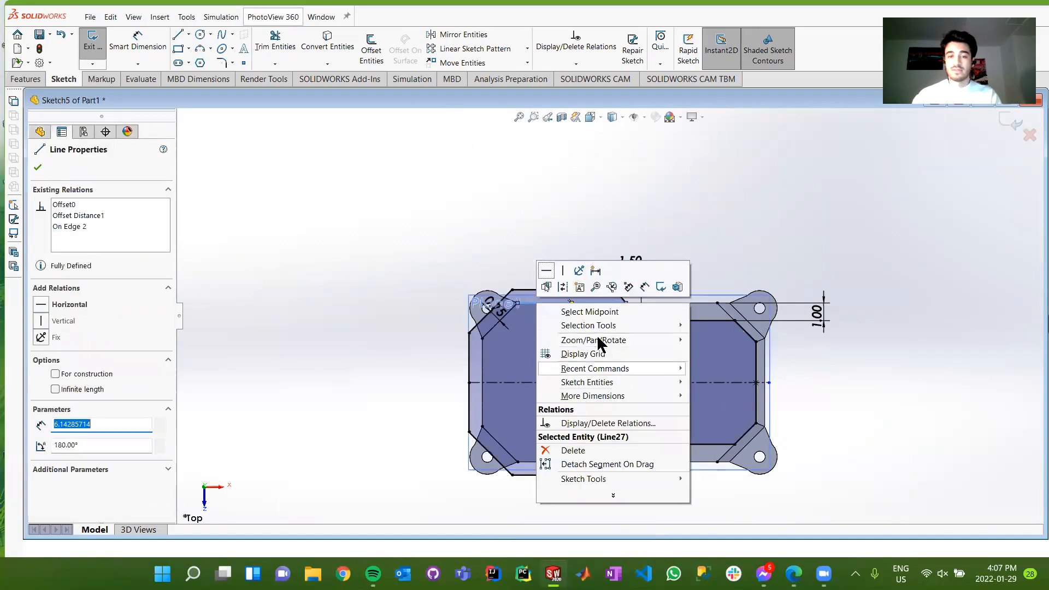
{"action": "left_click", "coordinate": [566, 285]}
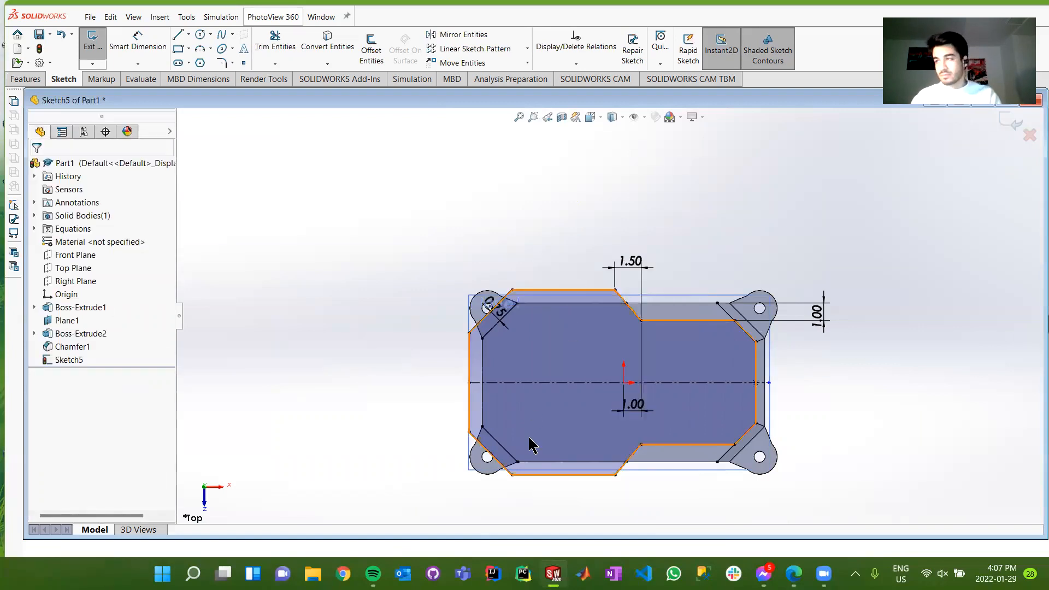
{"action": "middle_click_drag", "start_coordinate": [556, 449], "coordinate": [549, 408]}
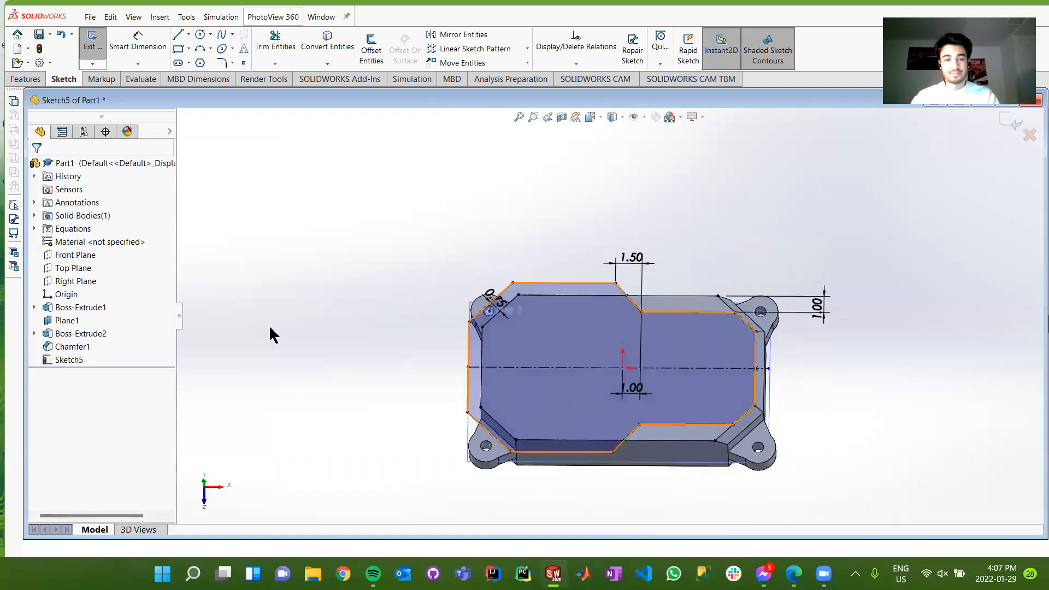
{"action": "left_click", "coordinate": [27, 80]}
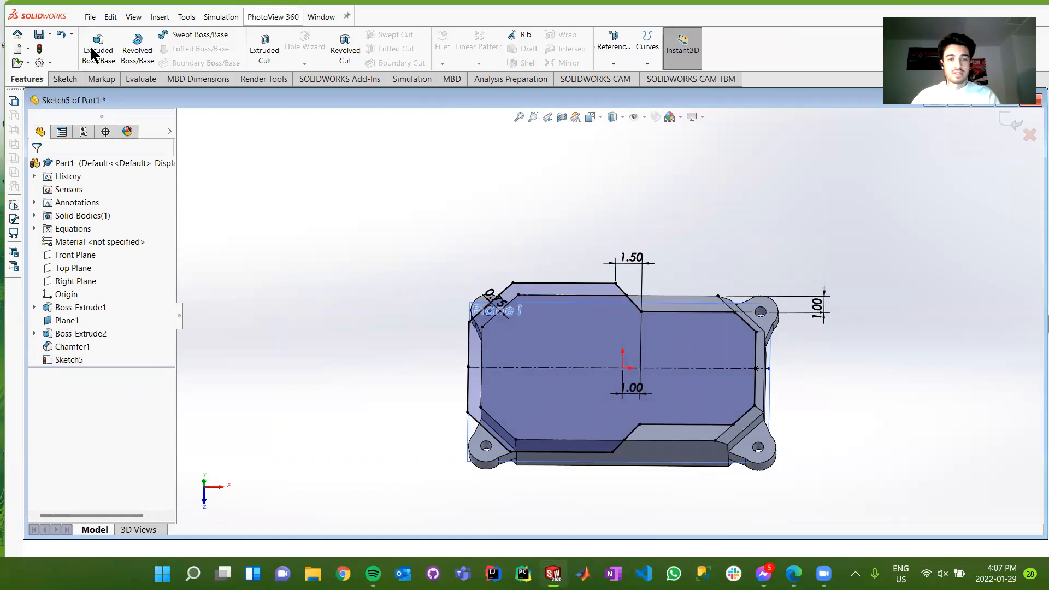
{"action": "left_click", "coordinate": [94, 52]}
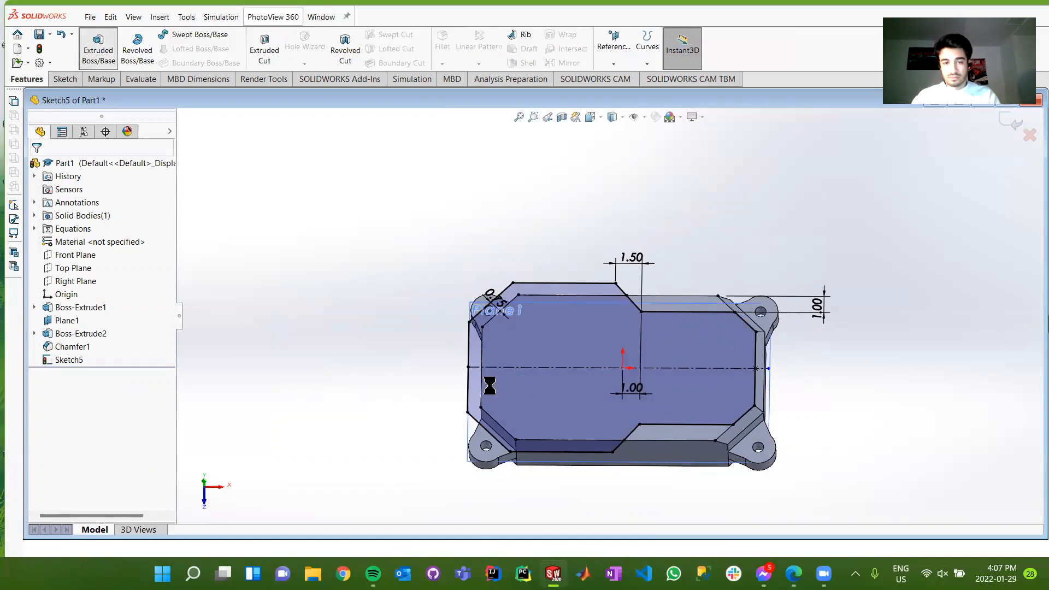
{"action": "middle_click_drag", "start_coordinate": [415, 325], "coordinate": [581, 436]}
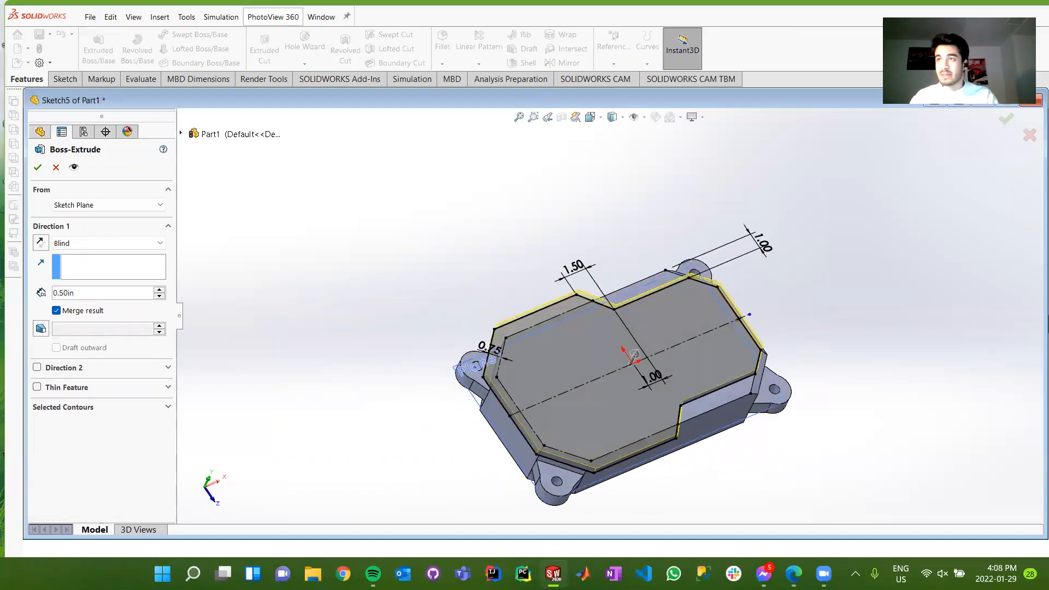
{"action": "left_click", "coordinate": [56, 167]}
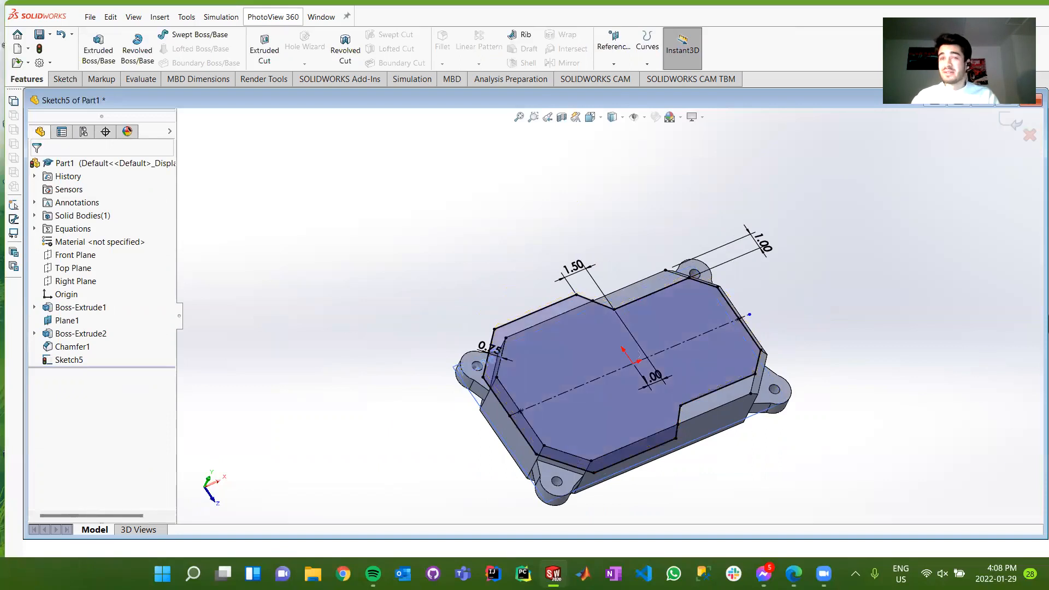
Extrude the stepped outline sketch as a Blind boss 1 in deep with Merge result on.
{"action": "left_click", "coordinate": [114, 55]}
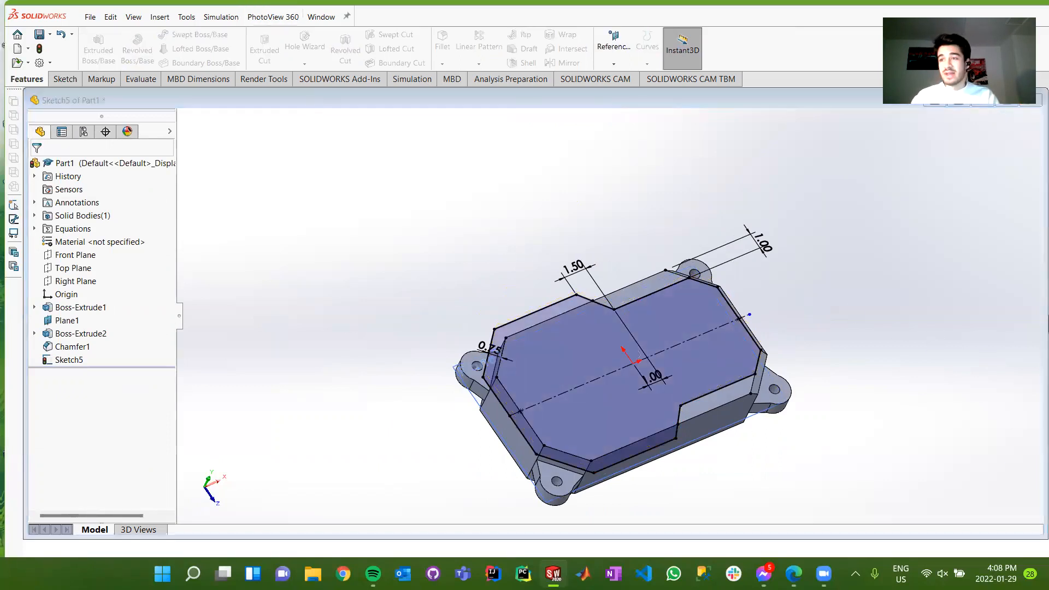
{"action": "left_click", "coordinate": [61, 80]}
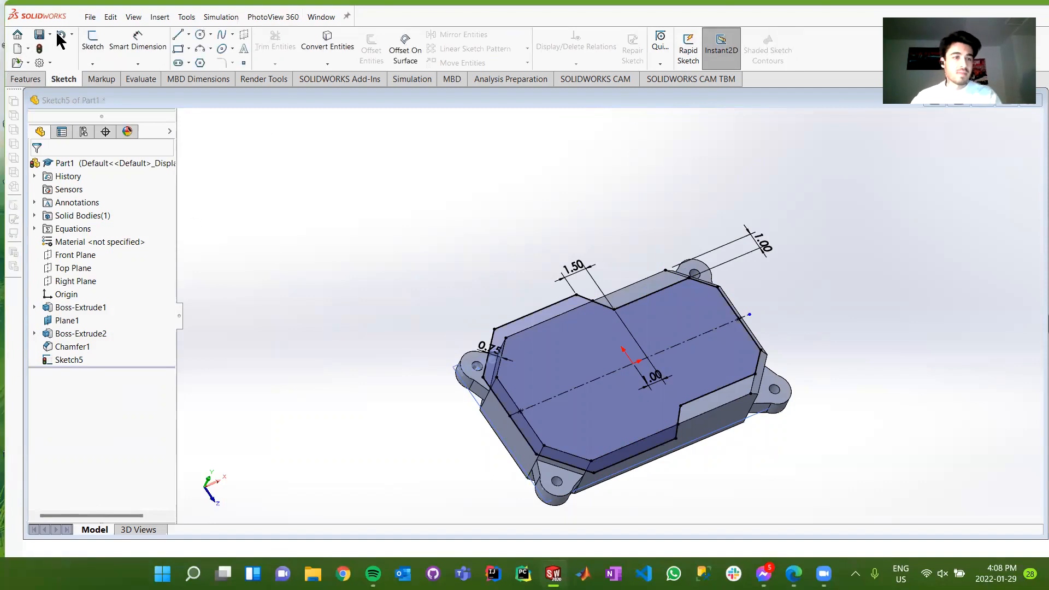
{"action": "left_click", "coordinate": [27, 80]}
{"action": "left_click", "coordinate": [98, 48]}
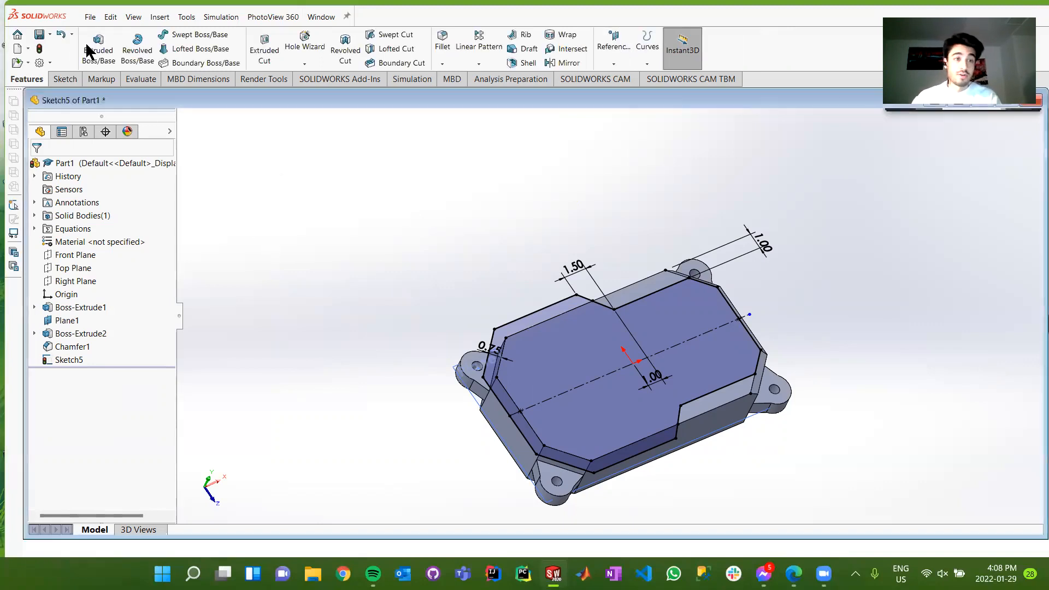
{"action": "left_click", "coordinate": [89, 51]}
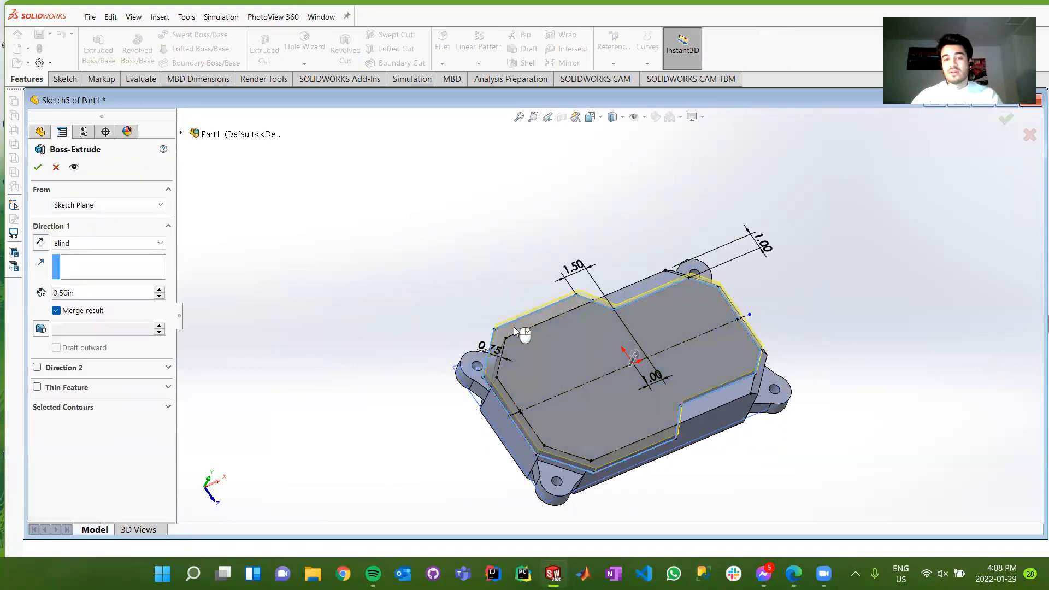
{"action": "left_click", "coordinate": [101, 292]}
{"action": "type", "text": "1."}
{"action": "key", "text": "Return"}
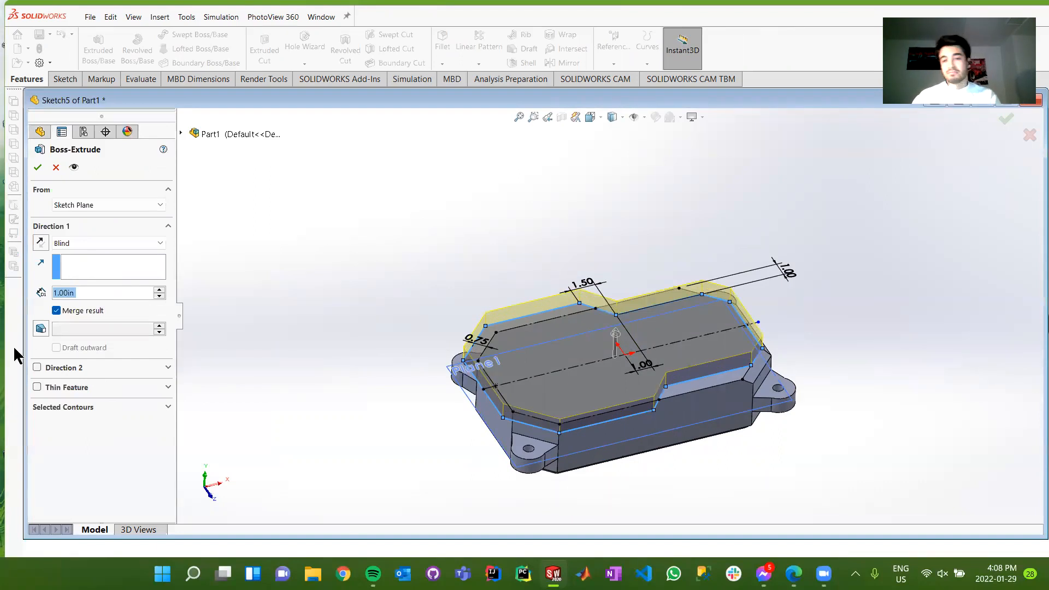
{"action": "left_click", "coordinate": [38, 166]}
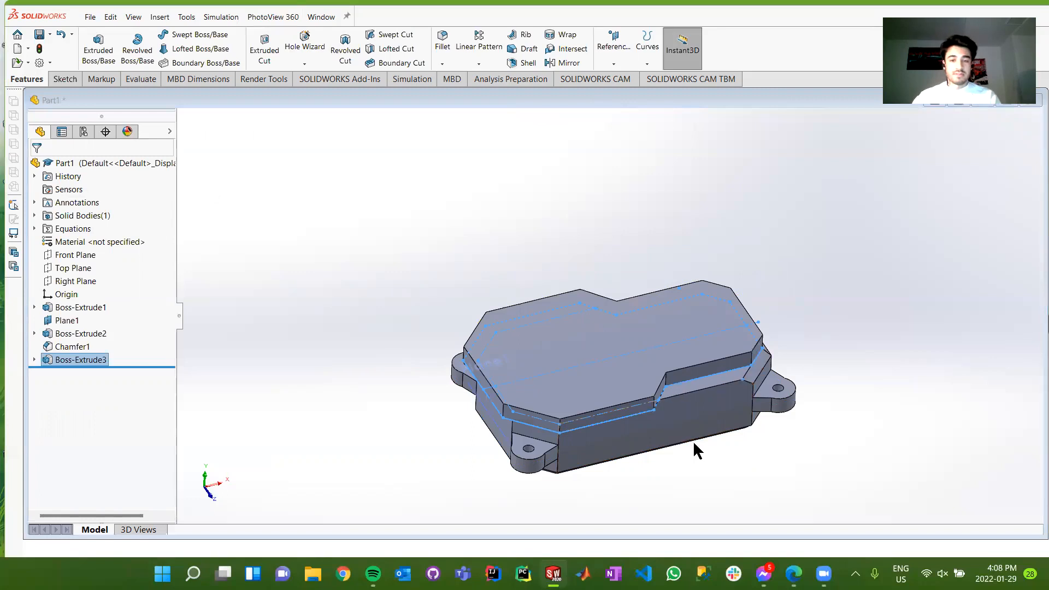
{"action": "left_click", "coordinate": [818, 463]}
Chamfer the four base edges in the two side notches, where the raised stepped top meets the body, at 1 in and 45 degrees.
{"action": "middle_click_drag", "start_coordinate": [667, 468], "coordinate": [615, 390]}
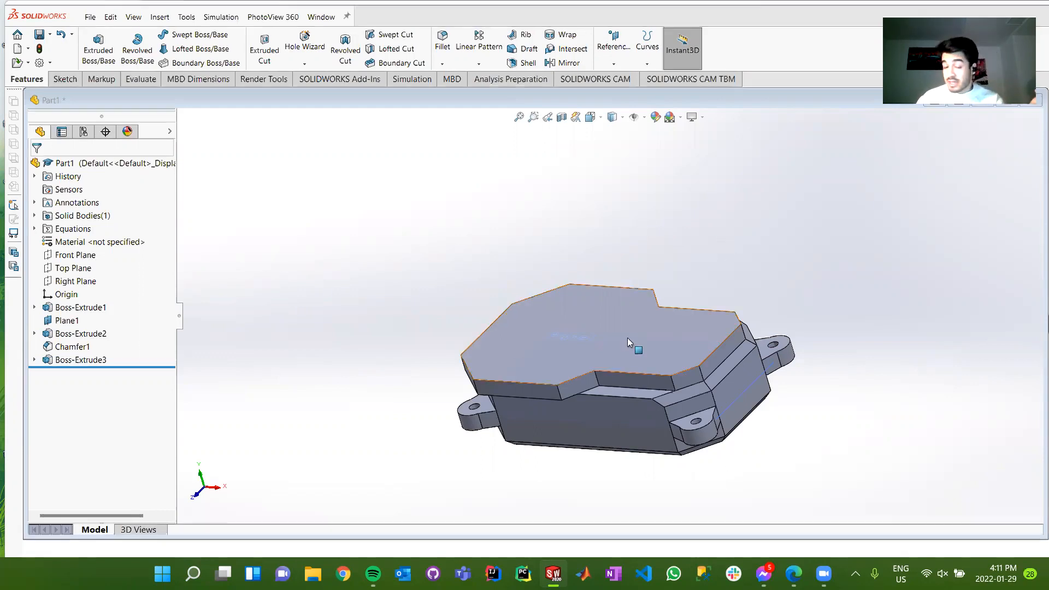
{"action": "middle_click_drag", "start_coordinate": [635, 330], "coordinate": [662, 319]}
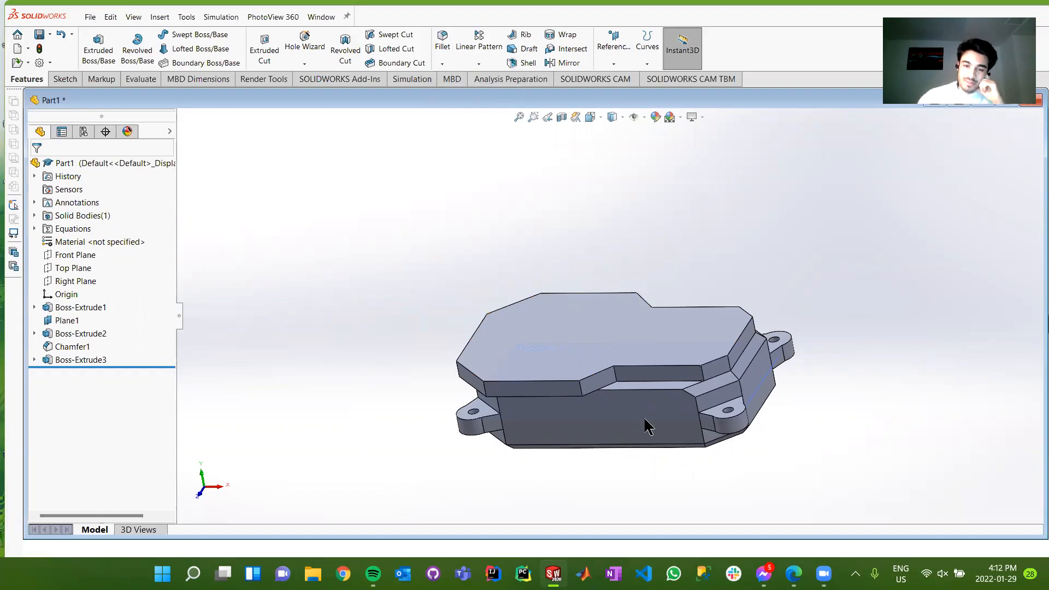
{"action": "left_click", "coordinate": [610, 387]}
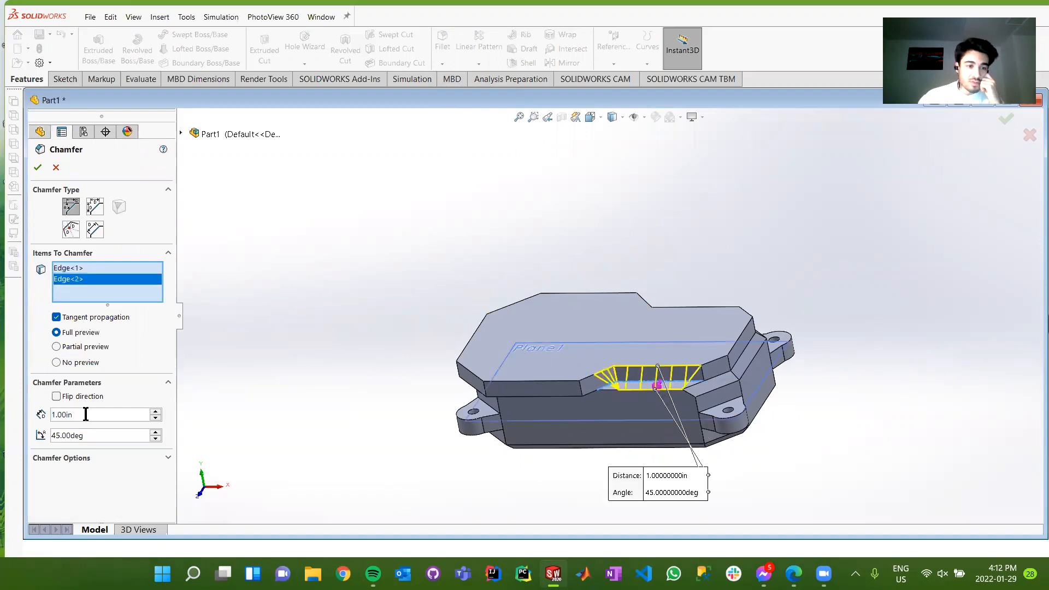
{"action": "middle_click_drag", "start_coordinate": [629, 316], "coordinate": [647, 334]}
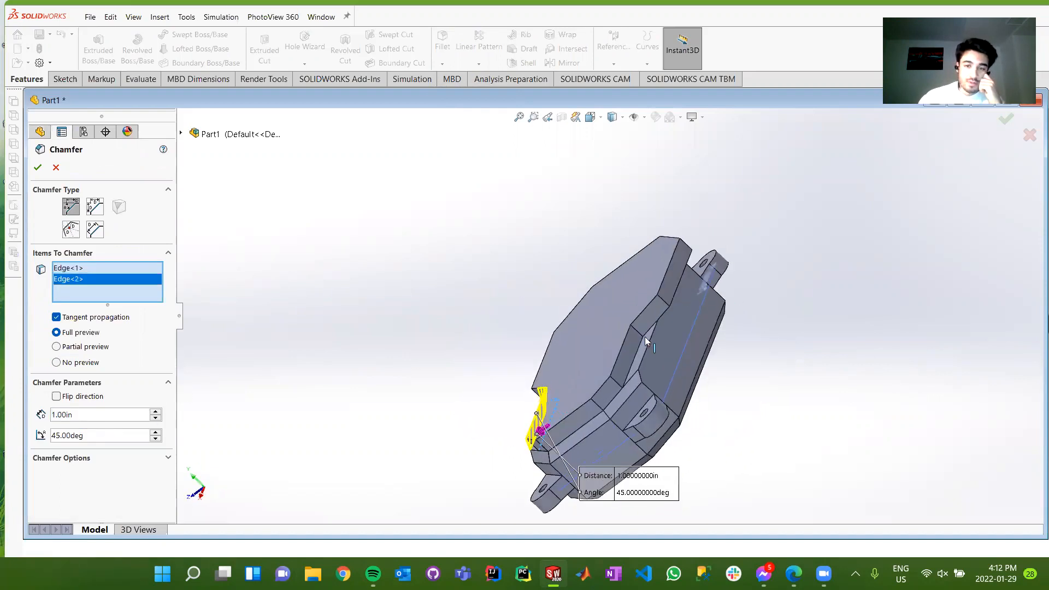
{"action": "left_click", "coordinate": [646, 334]}
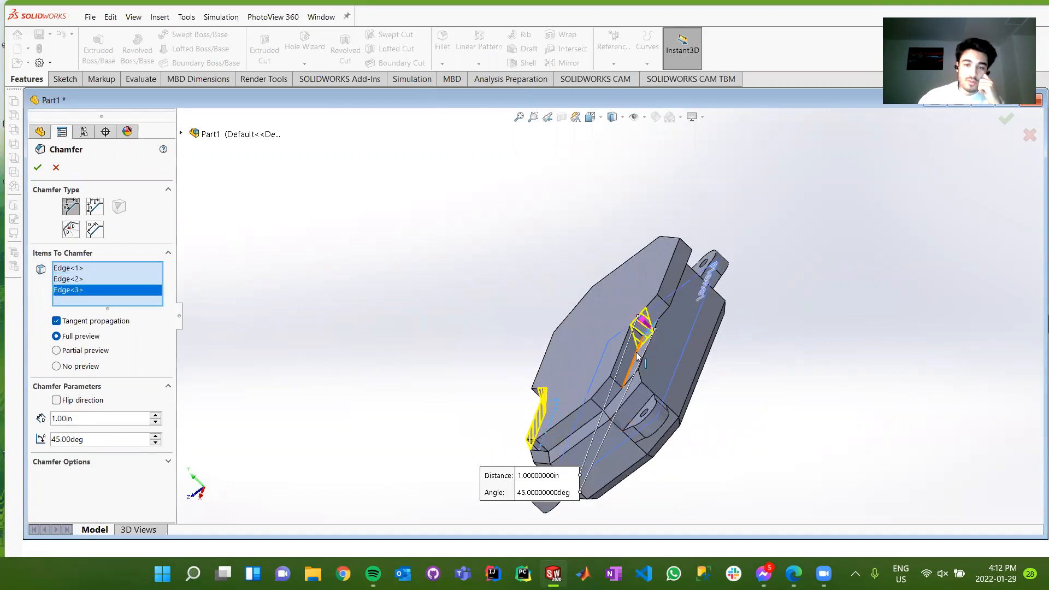
{"action": "left_click", "coordinate": [638, 356]}
{"action": "middle_click_drag", "start_coordinate": [710, 345], "coordinate": [764, 368]}
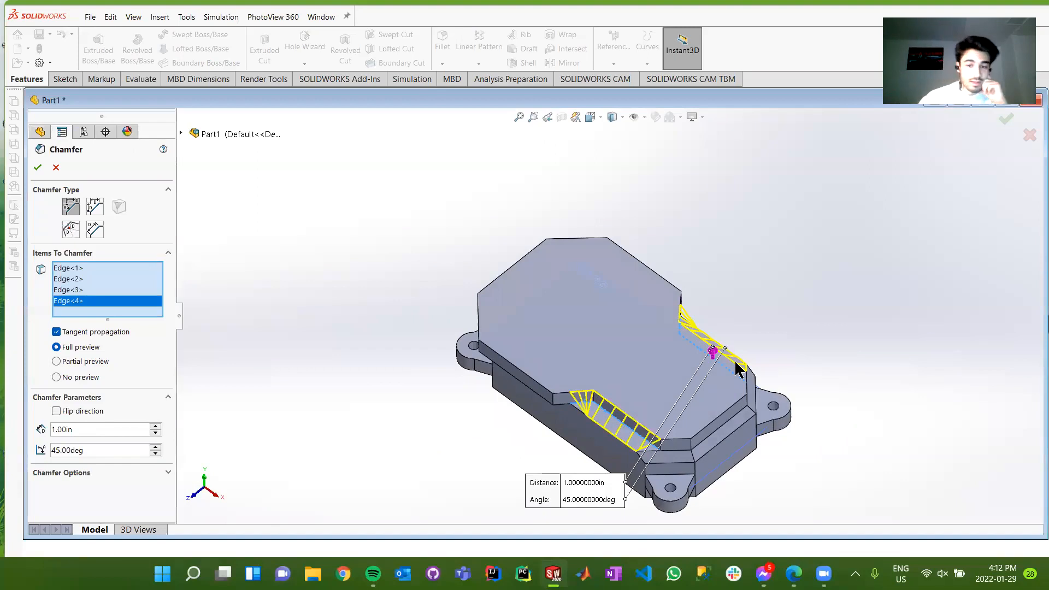
{"action": "left_click", "coordinate": [676, 441]}
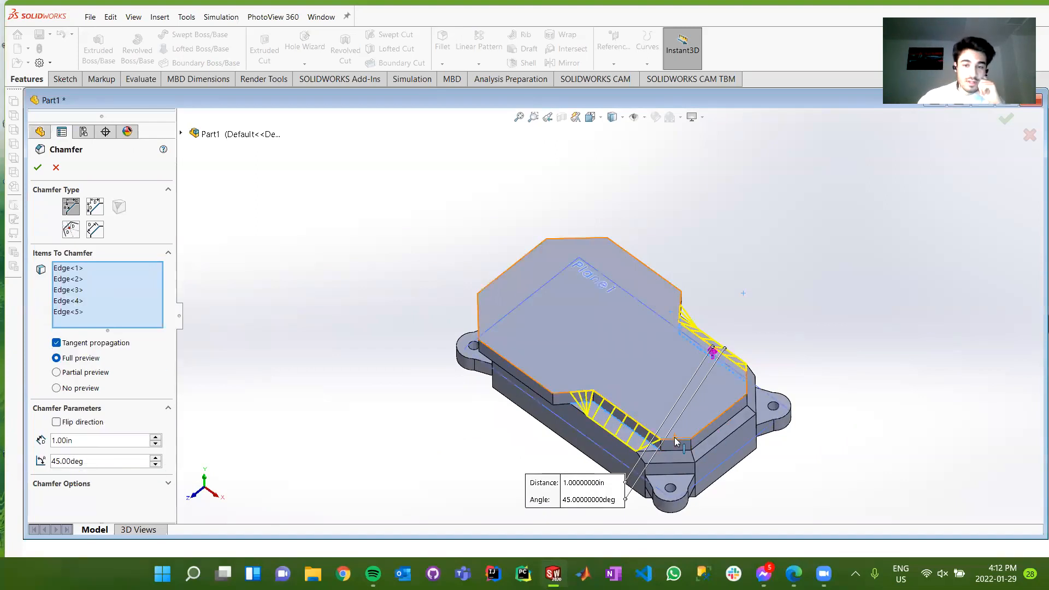
{"action": "right_click", "coordinate": [113, 323]}
{"action": "left_click", "coordinate": [141, 339]}
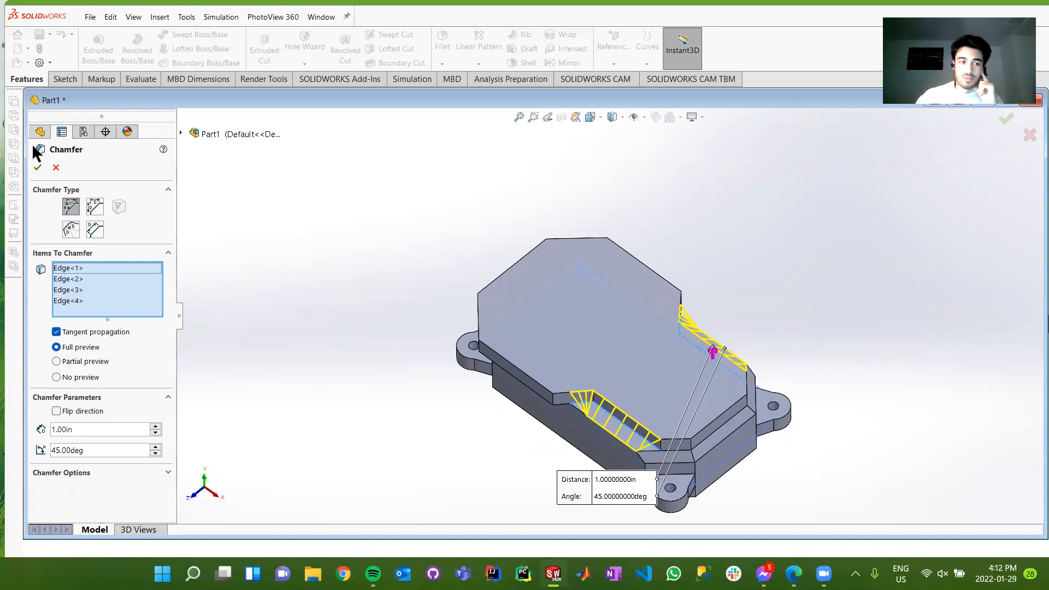
{"action": "left_click", "coordinate": [37, 167]}
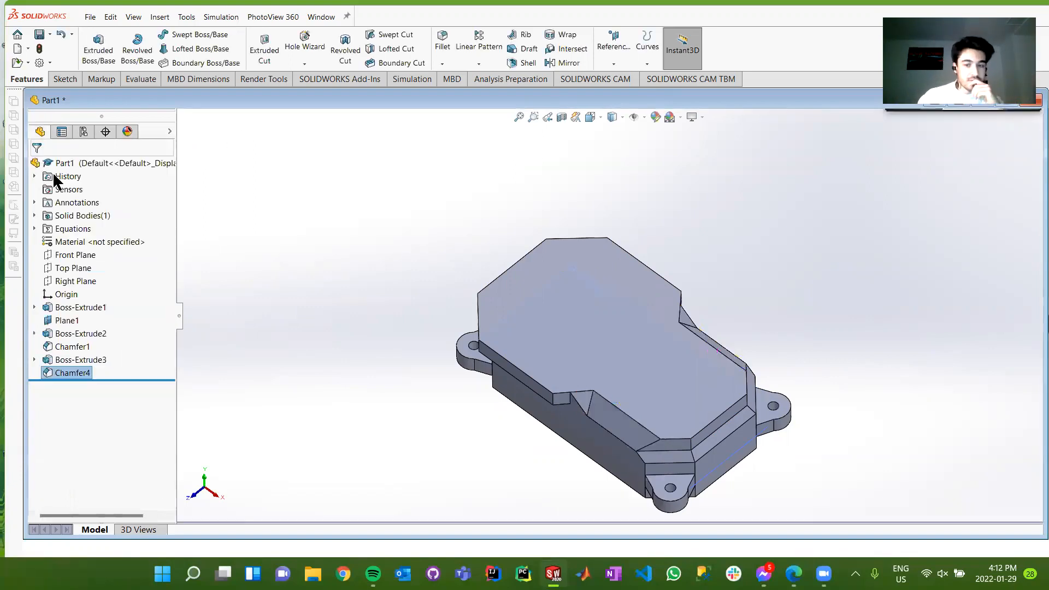
Chamfer the three base edges around the narrow end of the raised stepped top at 1 in and 45 degrees.
{"action": "mouse_move", "coordinate": [680, 360]}
{"action": "middle_mouse_down"}
{"action": "mouse_move", "coordinate": [745, 330]}
{"action": "mouse_move", "coordinate": [698, 358]}
{"action": "mouse_move", "coordinate": [596, 326]}
{"action": "mouse_move", "coordinate": [672, 363]}
{"action": "middle_mouse_up"}
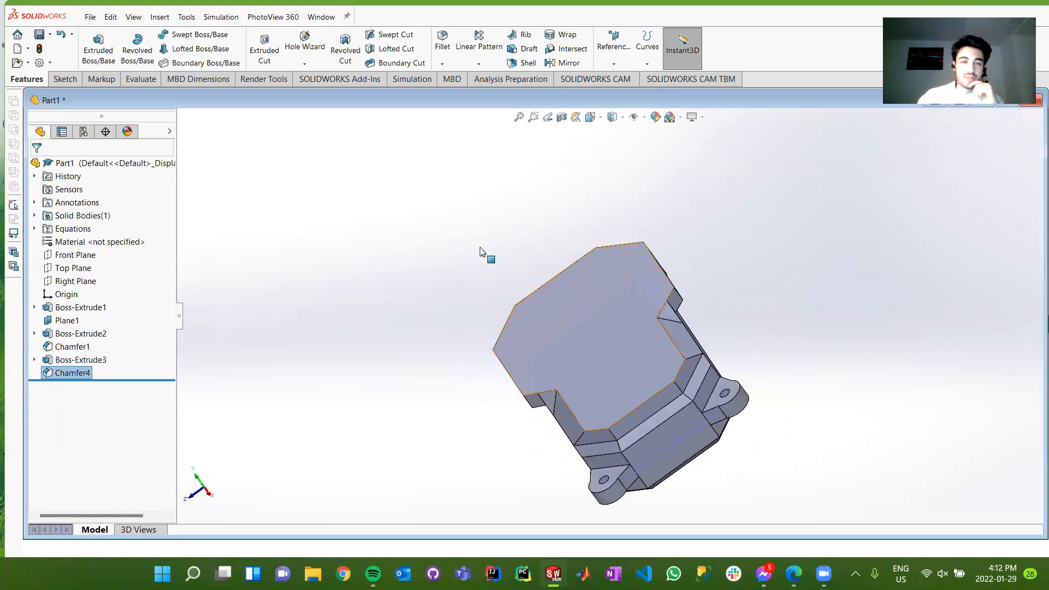
{"action": "left_click", "coordinate": [442, 64]}
{"action": "left_click", "coordinate": [457, 90]}
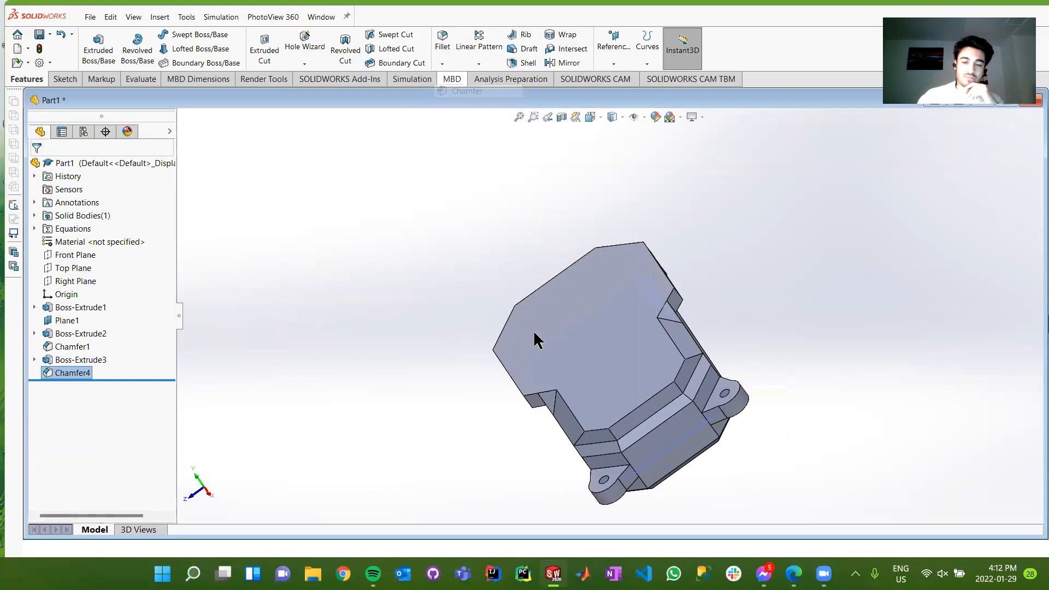
{"action": "left_click", "coordinate": [603, 430]}
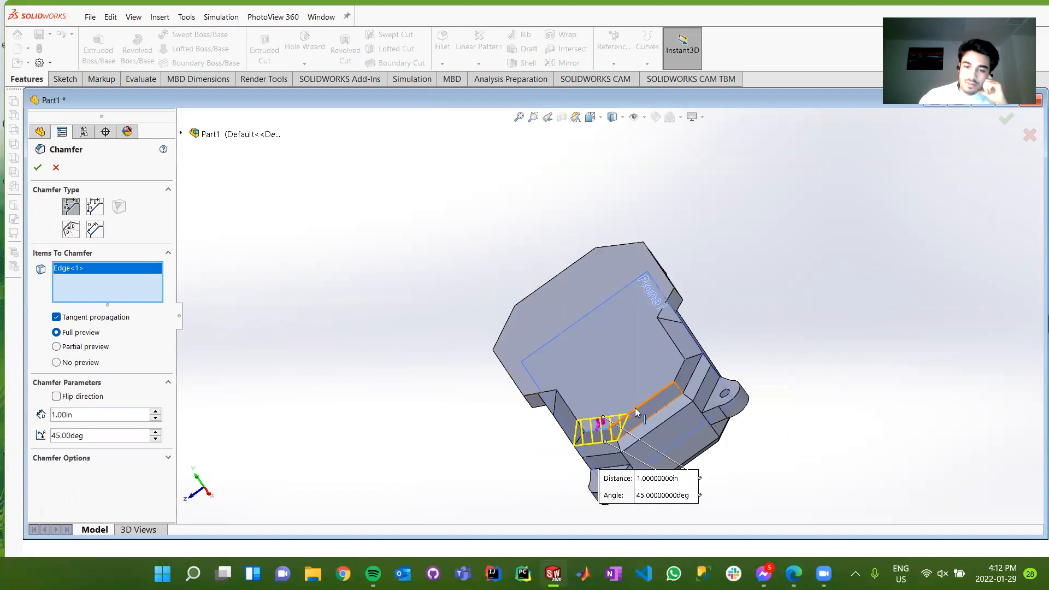
{"action": "left_click", "coordinate": [633, 412]}
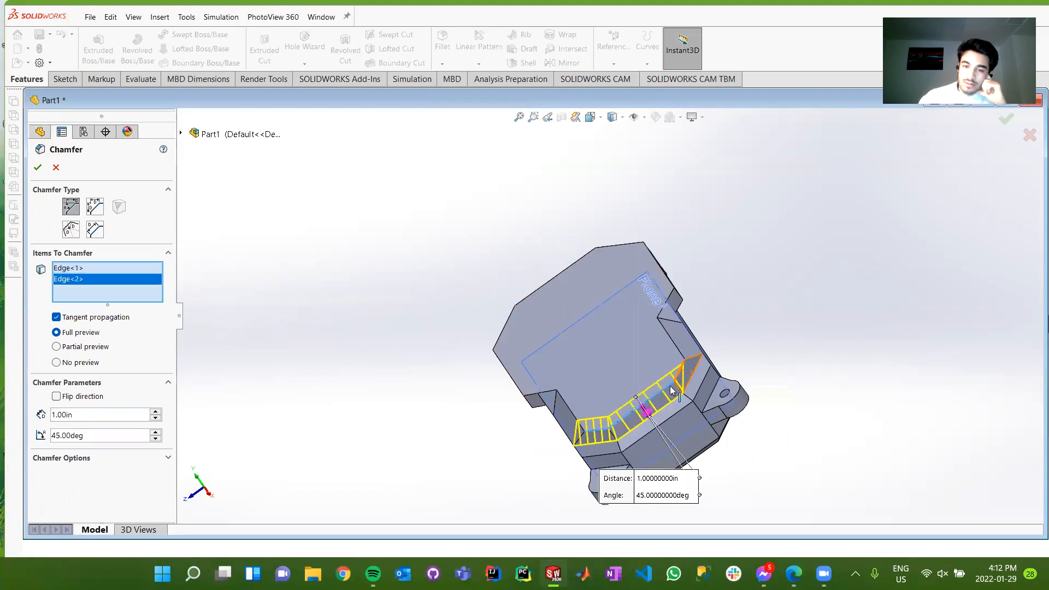
{"action": "scroll", "coordinate": [672, 390], "scroll_direction": "down", "scroll_amount": 6}
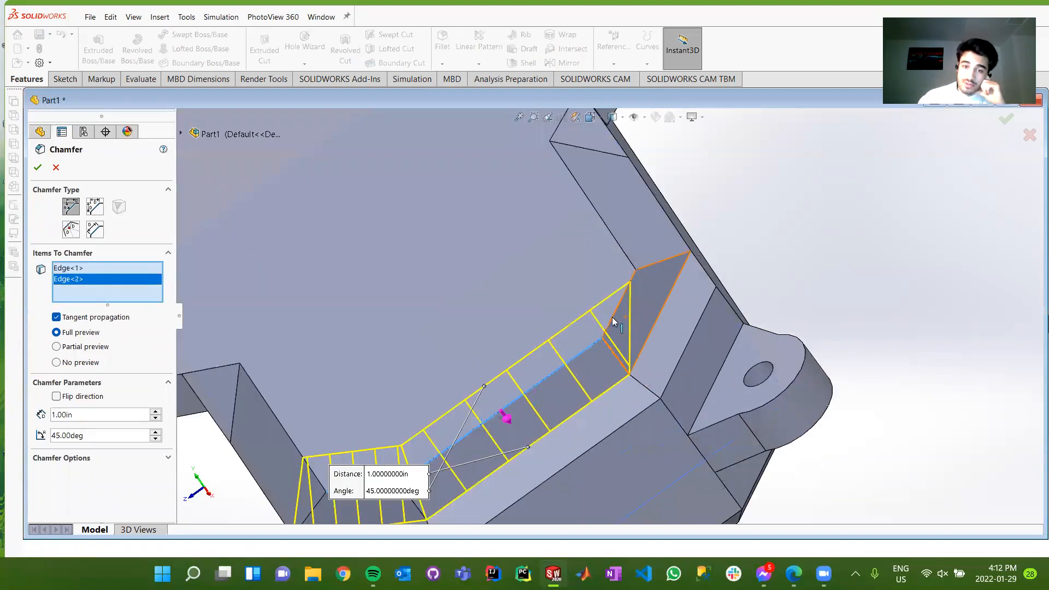
{"action": "left_click", "coordinate": [613, 319]}
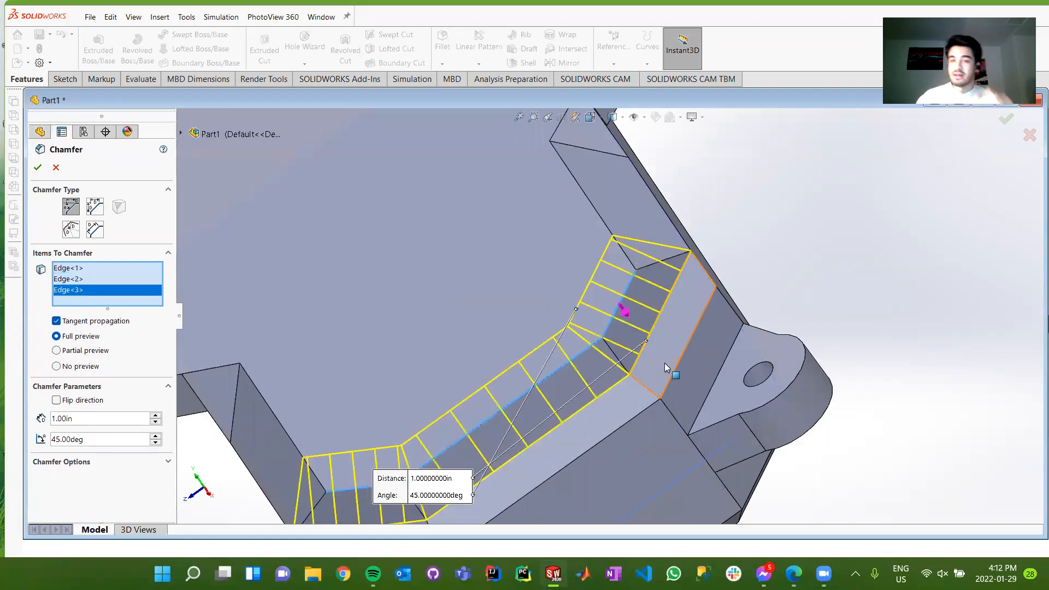
{"action": "left_click", "coordinate": [42, 169]}
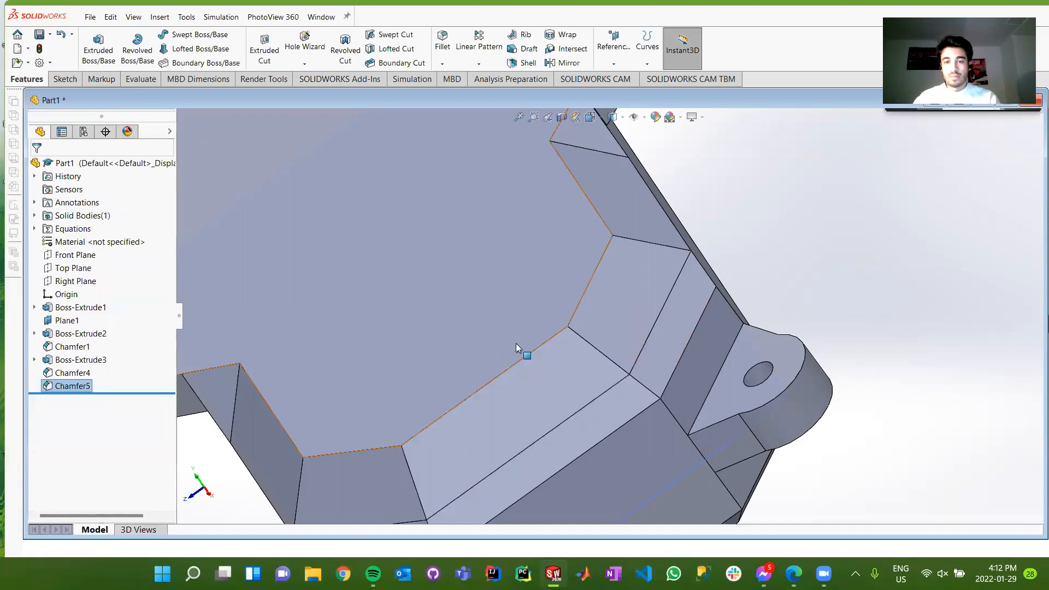
Chamfer the five underside edges where the wide end of the raised top overhangs the body at 1 in and 45 degrees.
{"action": "scroll", "coordinate": [507, 363], "scroll_direction": "up", "scroll_amount": 5}
{"action": "middle_click_drag", "start_coordinate": [511, 351], "coordinate": [710, 309]}
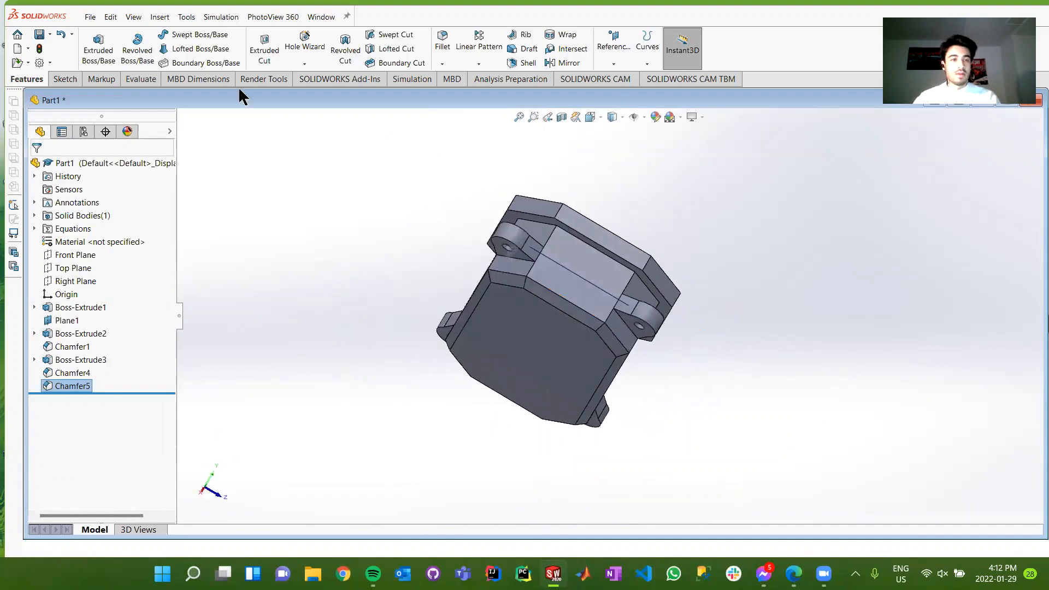
{"action": "middle_click_drag", "start_coordinate": [393, 357], "coordinate": [547, 246]}
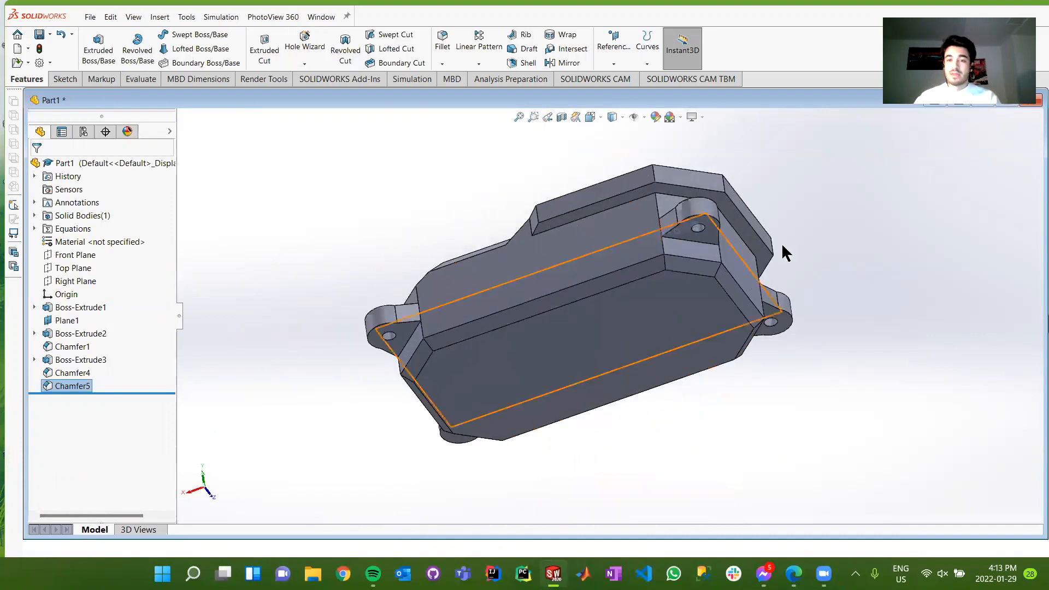
{"action": "left_click", "coordinate": [442, 64]}
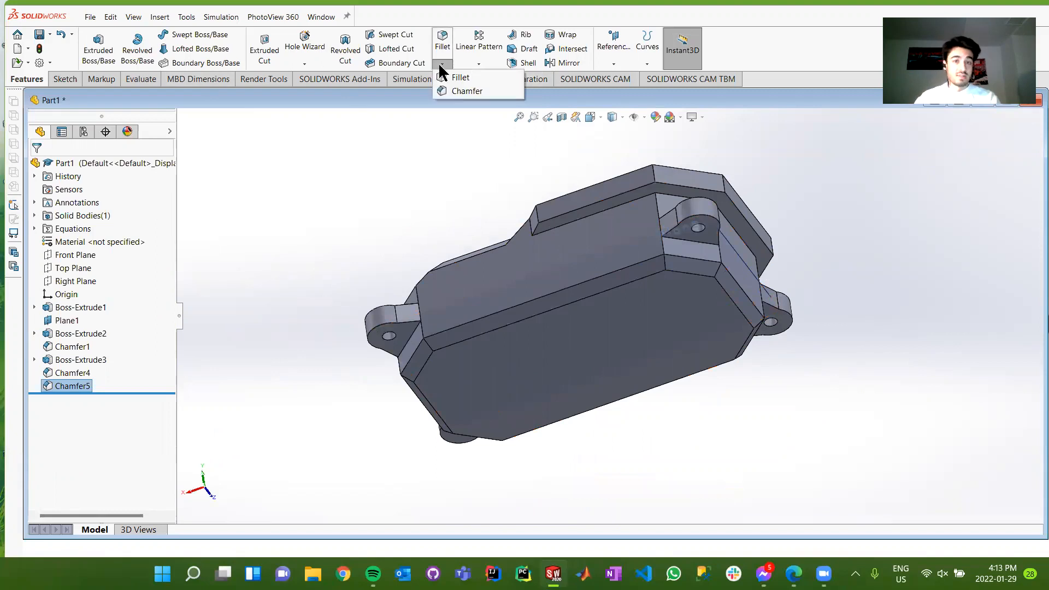
{"action": "left_click", "coordinate": [597, 214]}
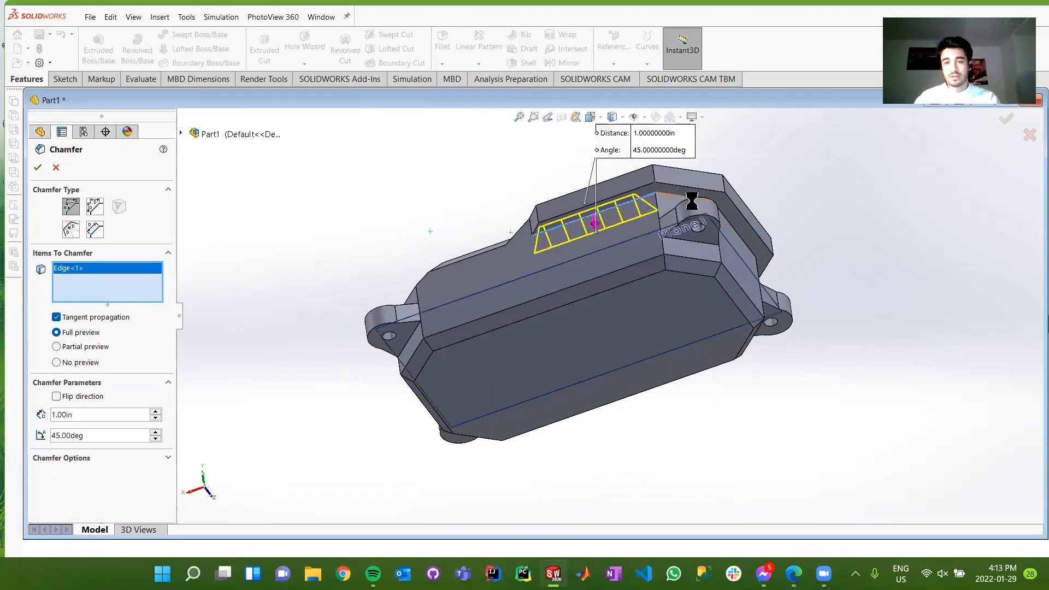
{"action": "left_click", "coordinate": [691, 201]}
{"action": "middle_click_drag", "start_coordinate": [691, 200], "coordinate": [628, 235]}
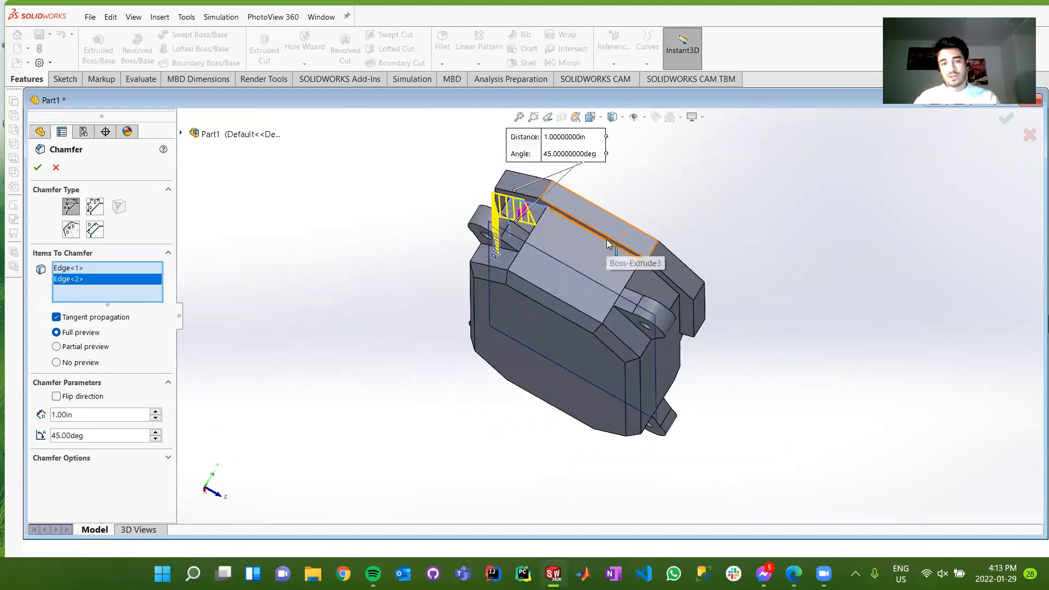
{"action": "left_click", "coordinate": [608, 244]}
{"action": "middle_click_drag", "start_coordinate": [650, 278], "coordinate": [621, 285]}
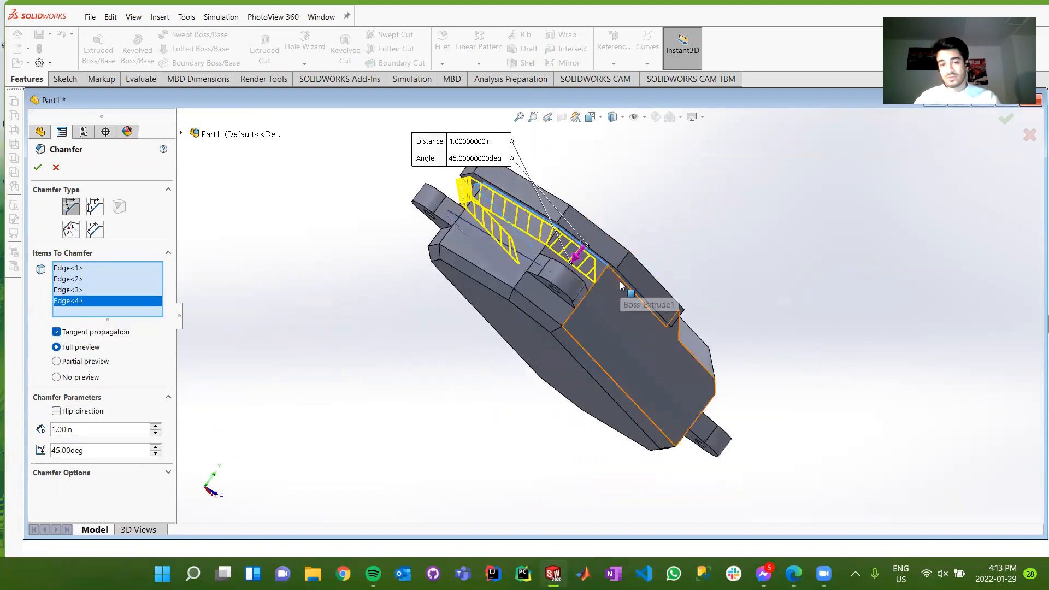
{"action": "left_click", "coordinate": [621, 284]}
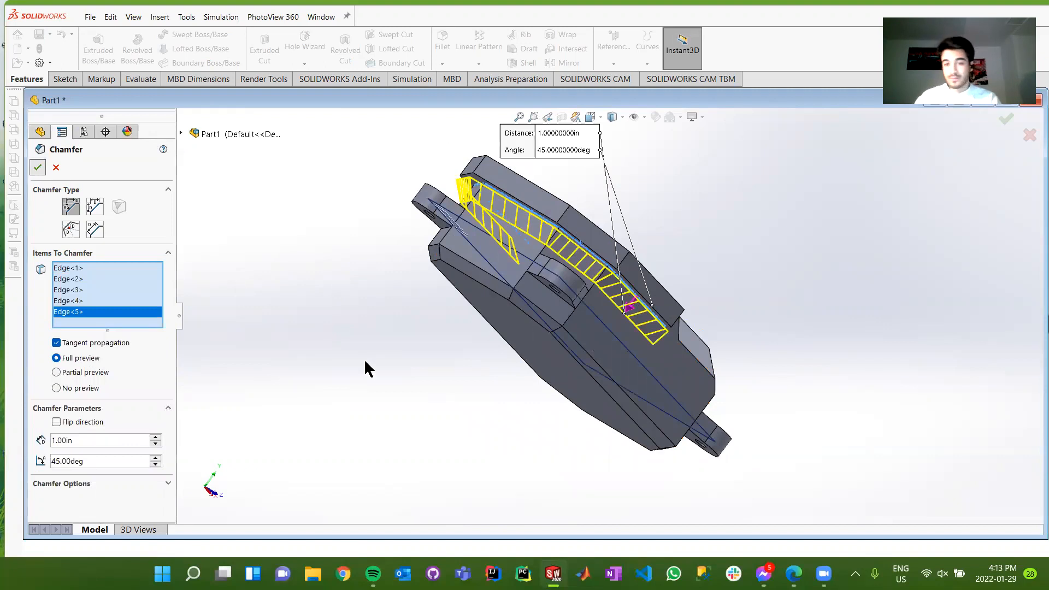
{"action": "middle_click_drag", "start_coordinate": [473, 356], "coordinate": [565, 416]}
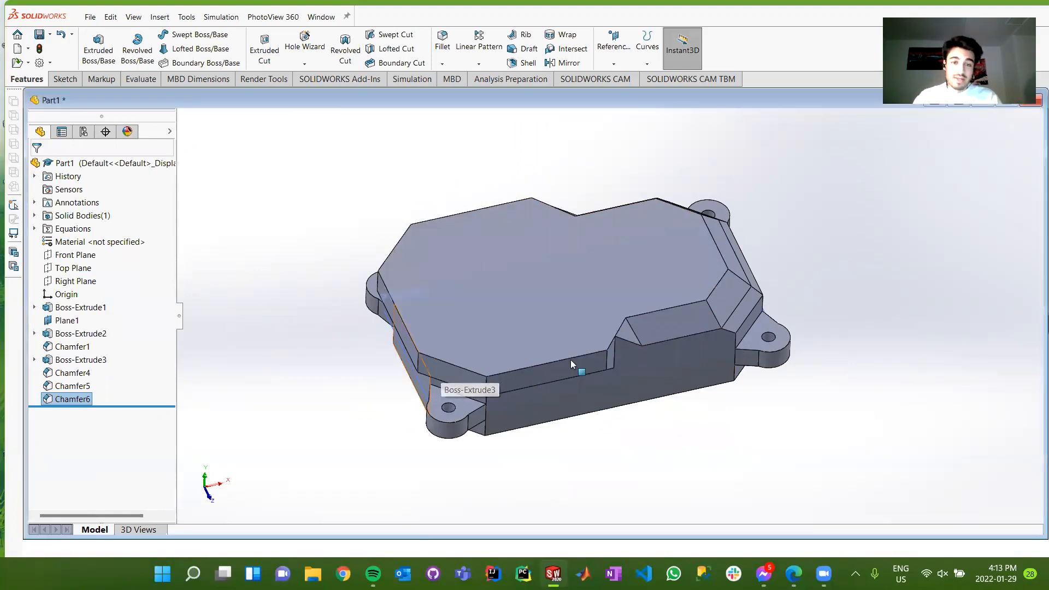
Define a reference plane offset 0.5 in from the upper face of the raised stepped top.
{"action": "middle_click_drag", "start_coordinate": [460, 381], "coordinate": [358, 386]}
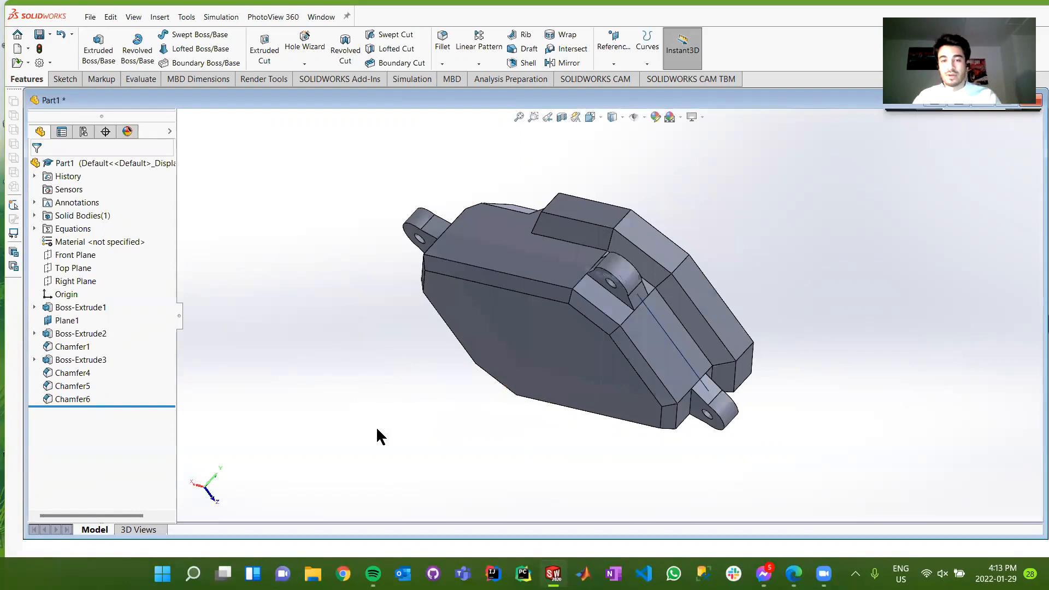
{"action": "middle_click_drag", "start_coordinate": [377, 433], "coordinate": [334, 412]}
{"action": "scroll", "coordinate": [457, 413], "scroll_direction": "up", "scroll_amount": 2}
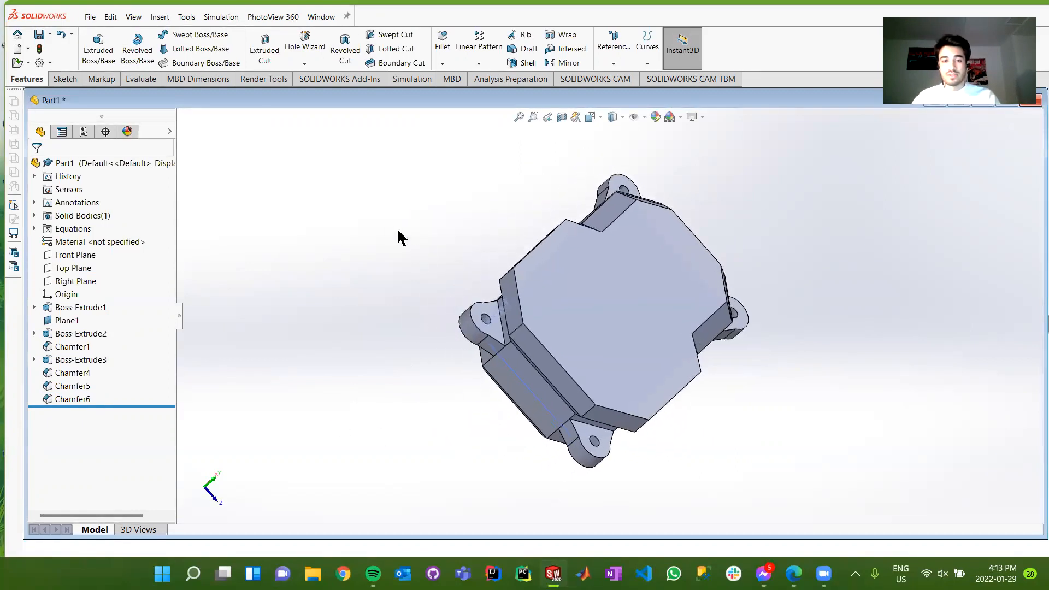
{"action": "left_click", "coordinate": [613, 39]}
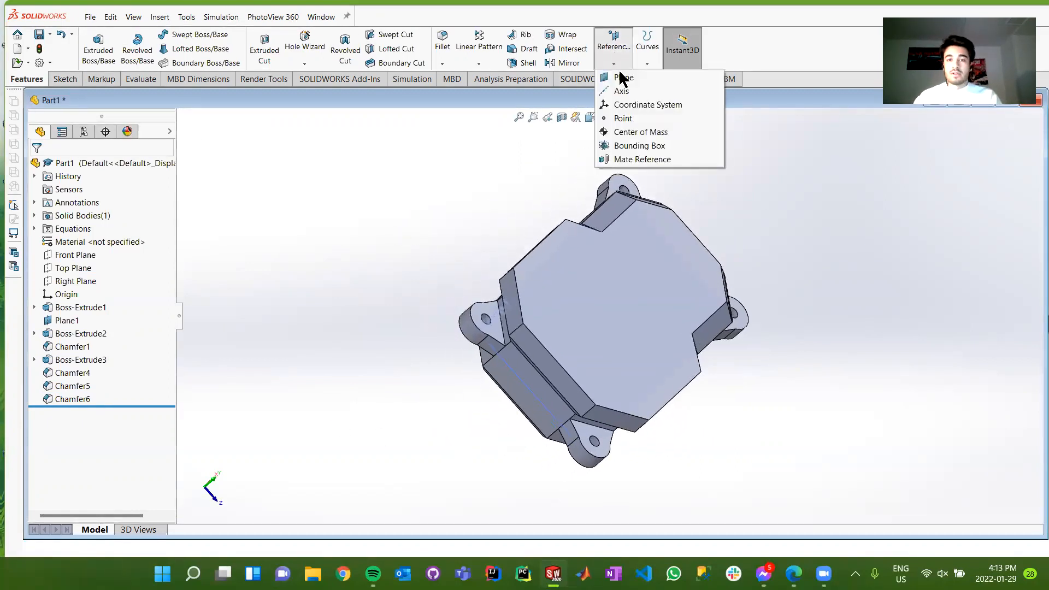
{"action": "left_click", "coordinate": [619, 80]}
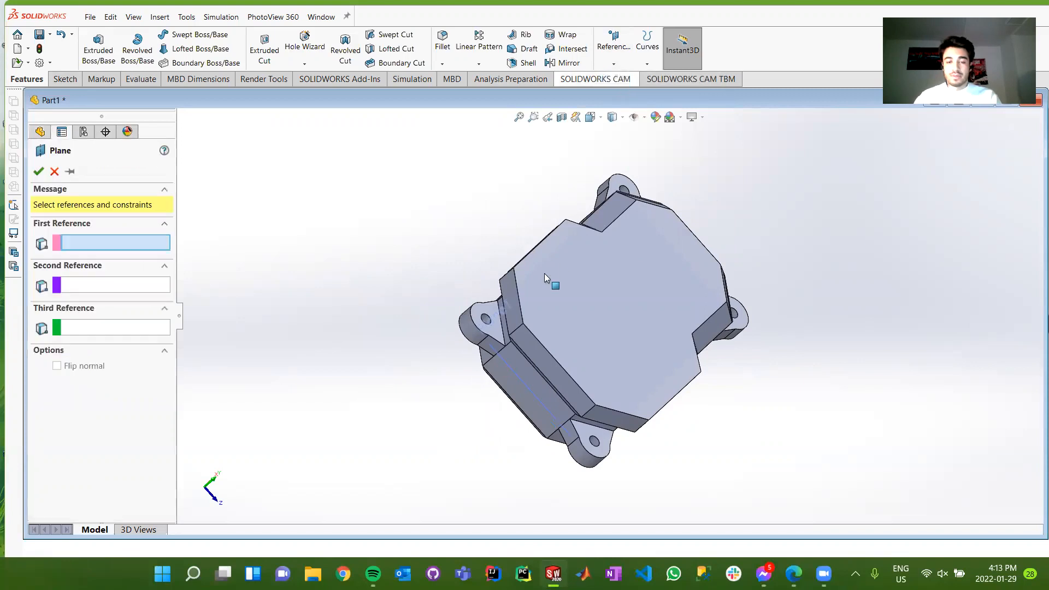
{"action": "left_click", "coordinate": [544, 274]}
{"action": "mouse_move", "coordinate": [490, 257]}
{"action": "middle_mouse_down"}
{"action": "mouse_move", "coordinate": [568, 217]}
{"action": "mouse_move", "coordinate": [491, 253]}
{"action": "mouse_move", "coordinate": [497, 261]}
{"action": "middle_mouse_up"}
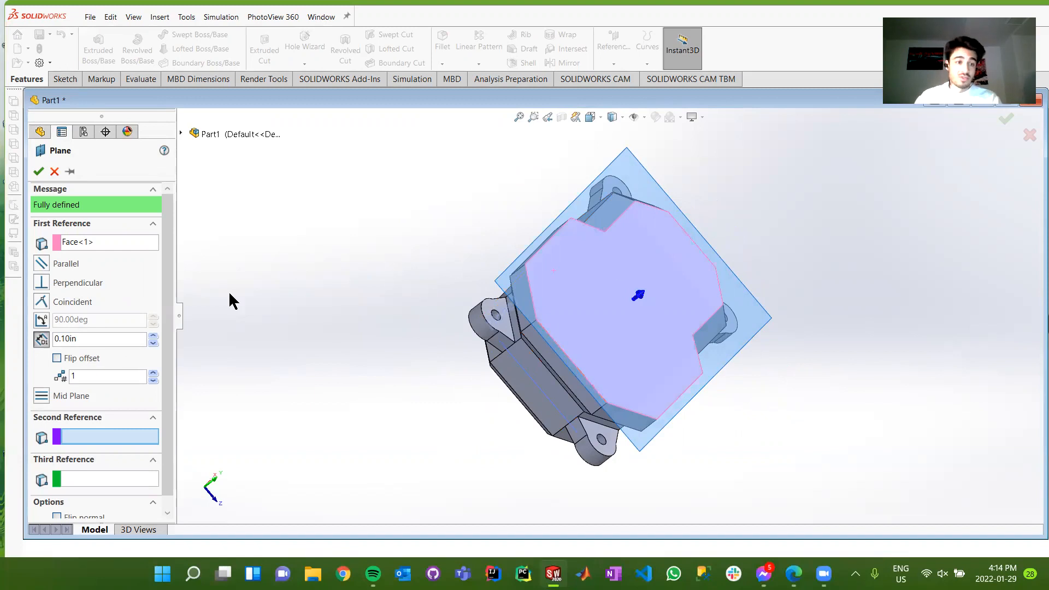
{"action": "key", "text": "ctrl+a"}
{"action": "type", "text": "0.5"}
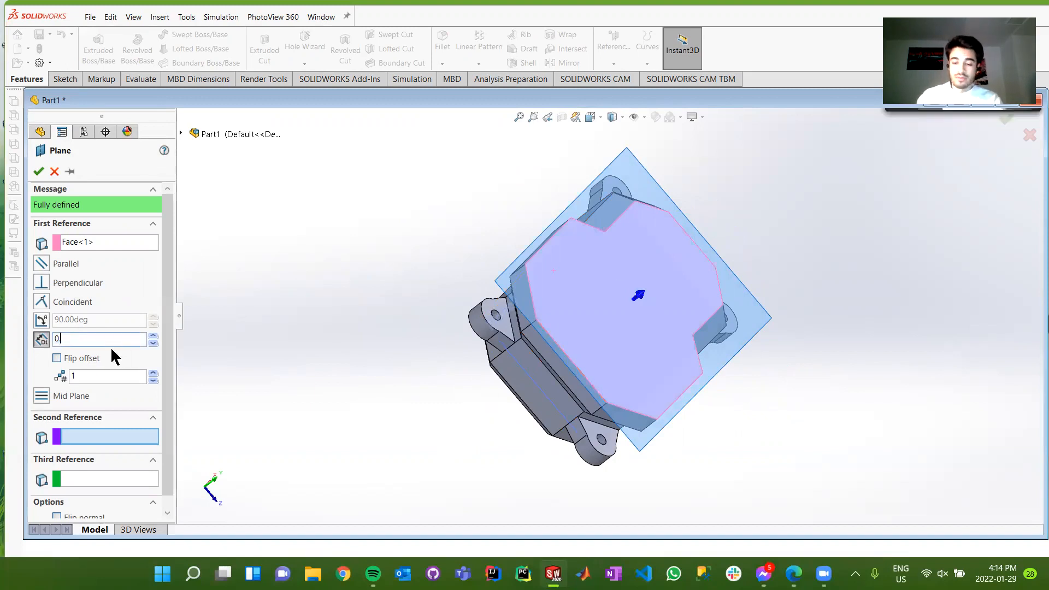
{"action": "key", "text": "Return"}
Flip the plane's offset so it lies below the top face, inside the raised top, and create the plane.
{"action": "middle_click_drag", "start_coordinate": [562, 297], "coordinate": [187, 298]}
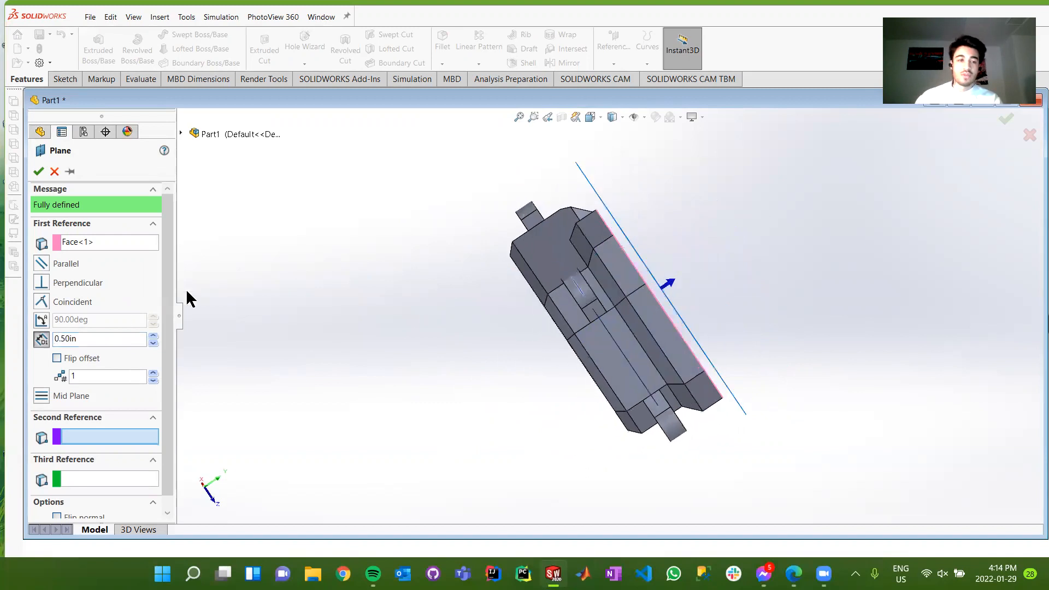
{"action": "left_click", "coordinate": [57, 359]}
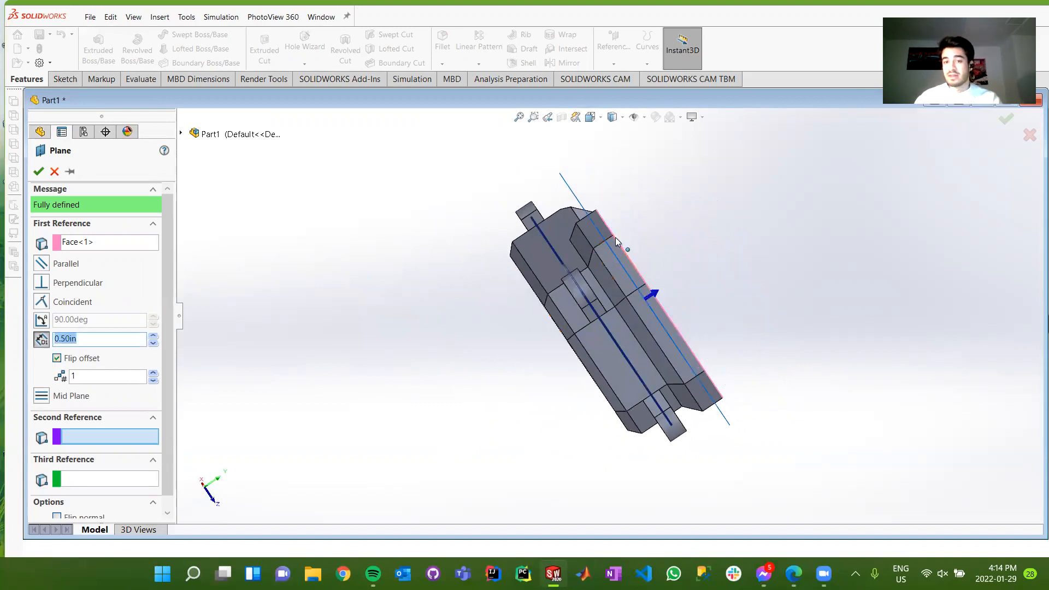
{"action": "middle_click_drag", "start_coordinate": [515, 261], "coordinate": [509, 208]}
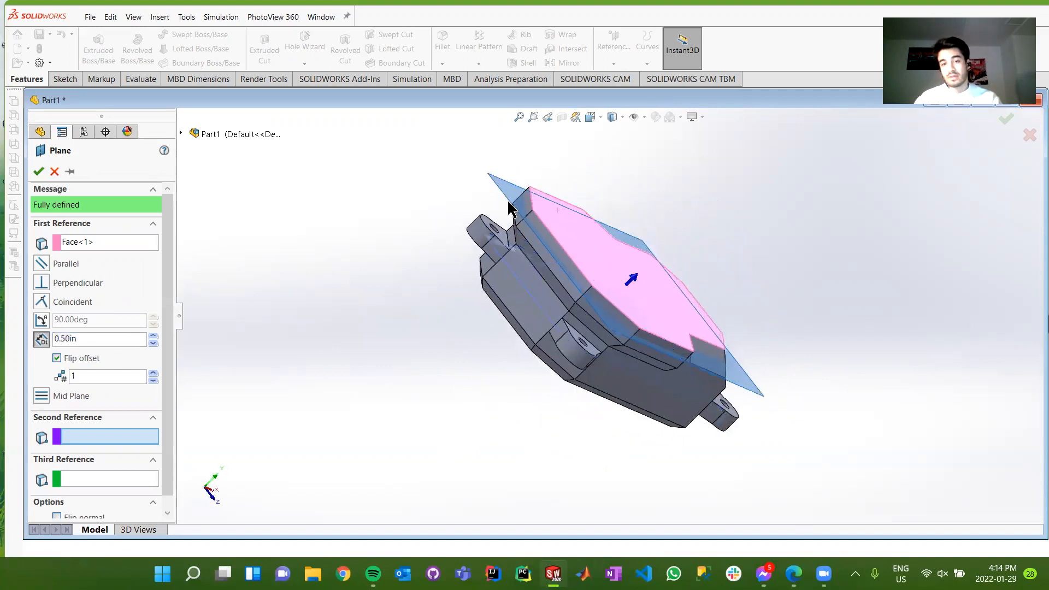
{"action": "left_click", "coordinate": [38, 172]}
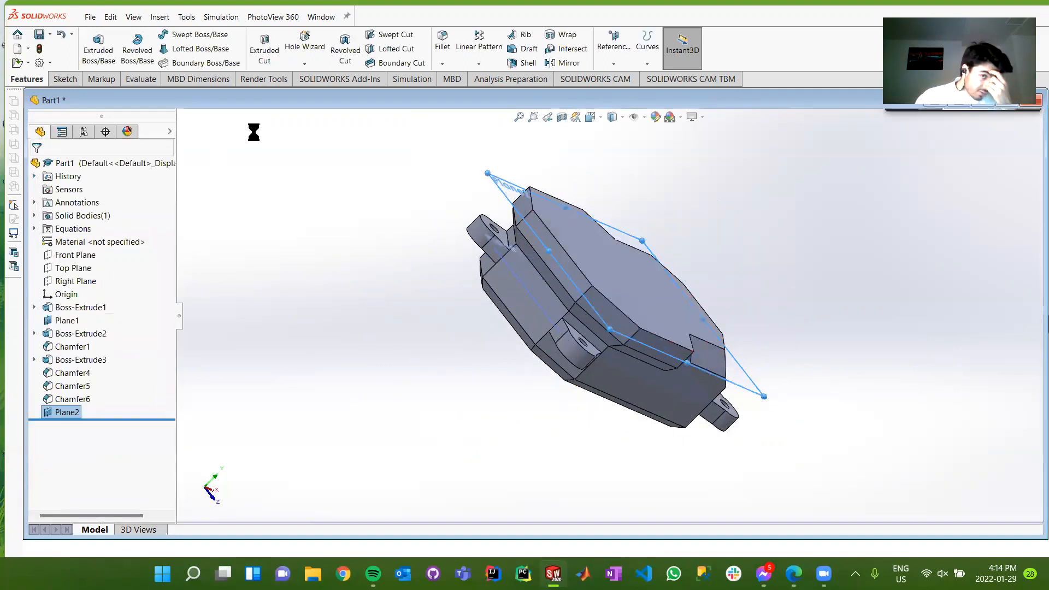
On the new plane, sketch a three-point arc of about 0.51 in radius with both ends on the wide end's diagonal edge beside the upper-left tab hole.
{"action": "left_click", "coordinate": [65, 78]}
{"action": "left_click", "coordinate": [92, 43]}
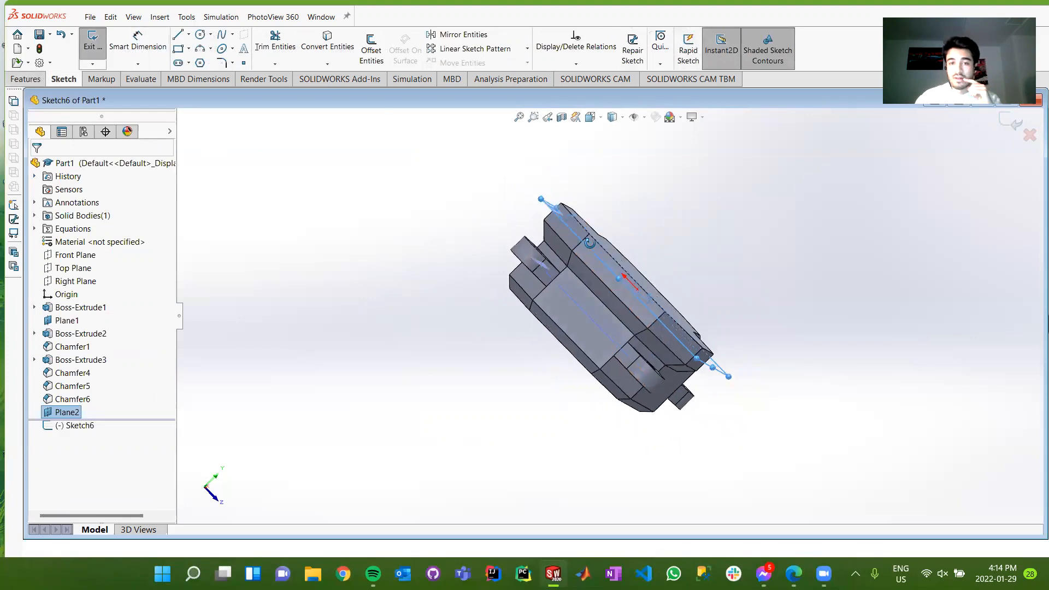
{"action": "middle_click_drag", "start_coordinate": [588, 240], "coordinate": [416, 393]}
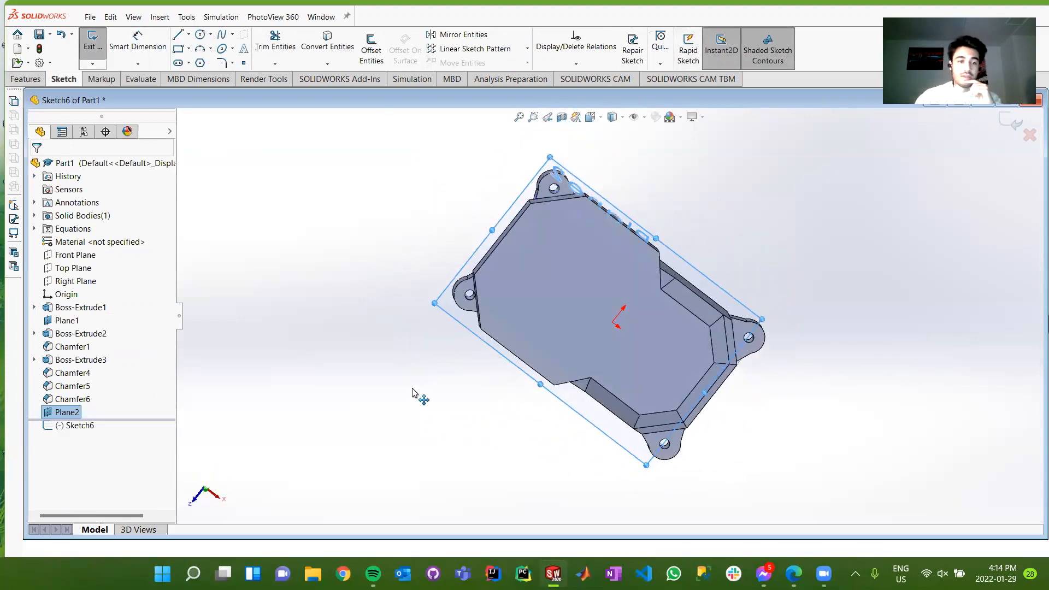
{"action": "left_click", "coordinate": [207, 493]}
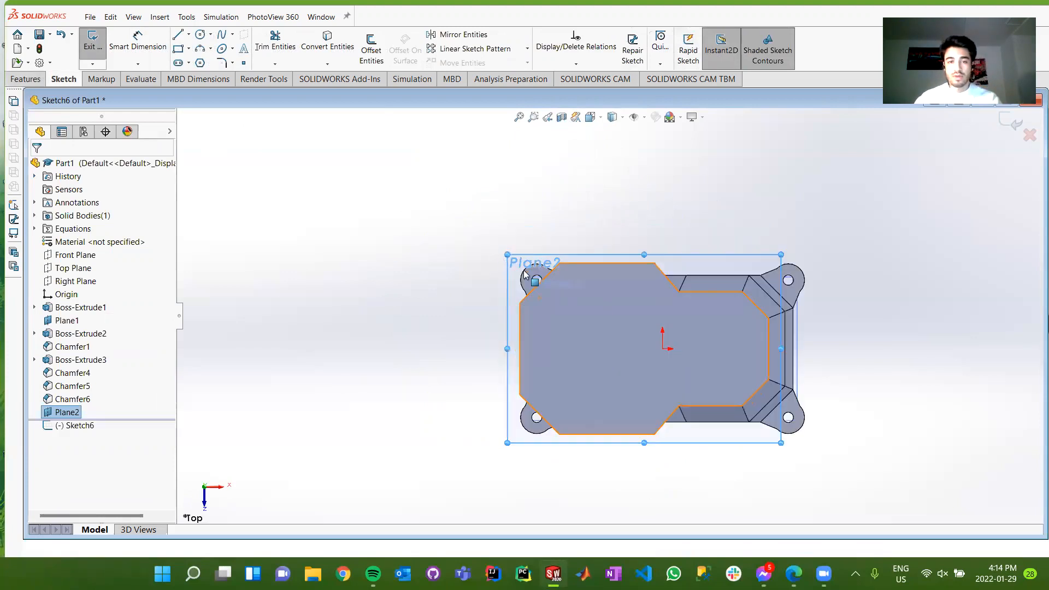
{"action": "scroll", "coordinate": [525, 275], "scroll_direction": "down", "scroll_amount": 5}
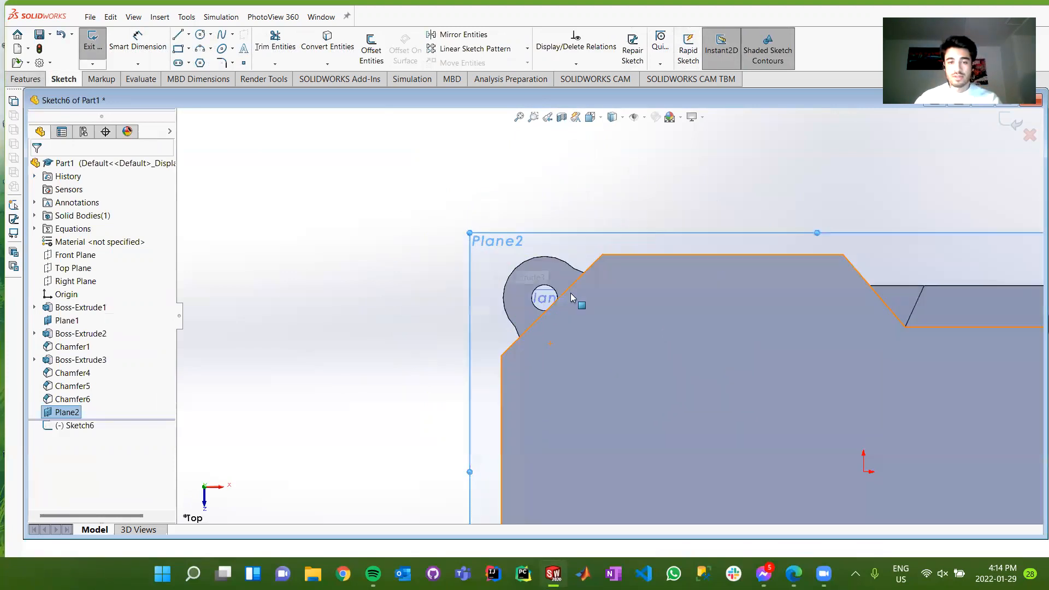
{"action": "left_click", "coordinate": [200, 48]}
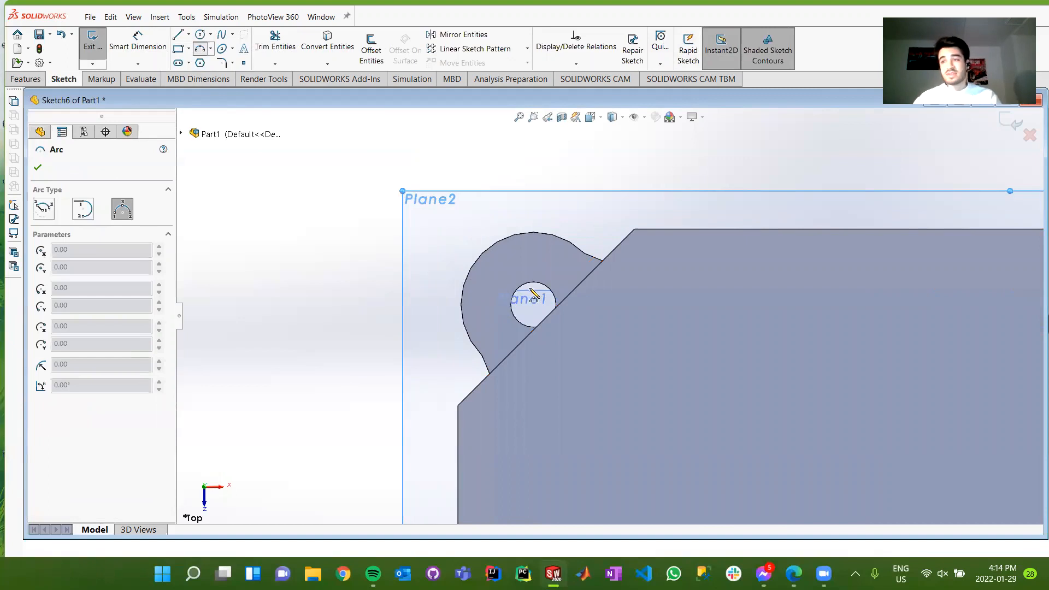
{"action": "left_click", "coordinate": [532, 329]}
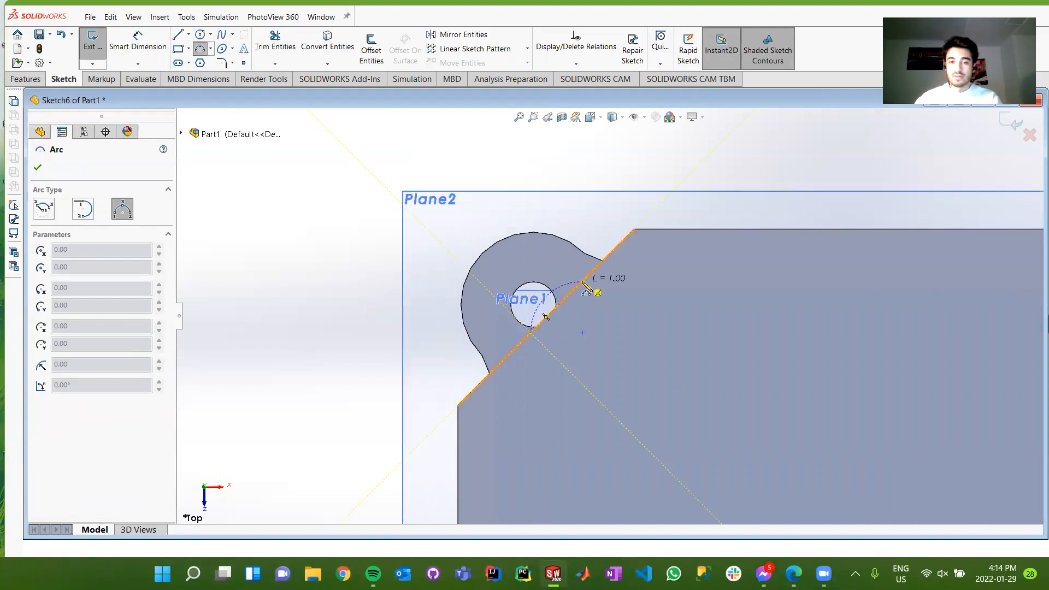
{"action": "left_click", "coordinate": [583, 283]}
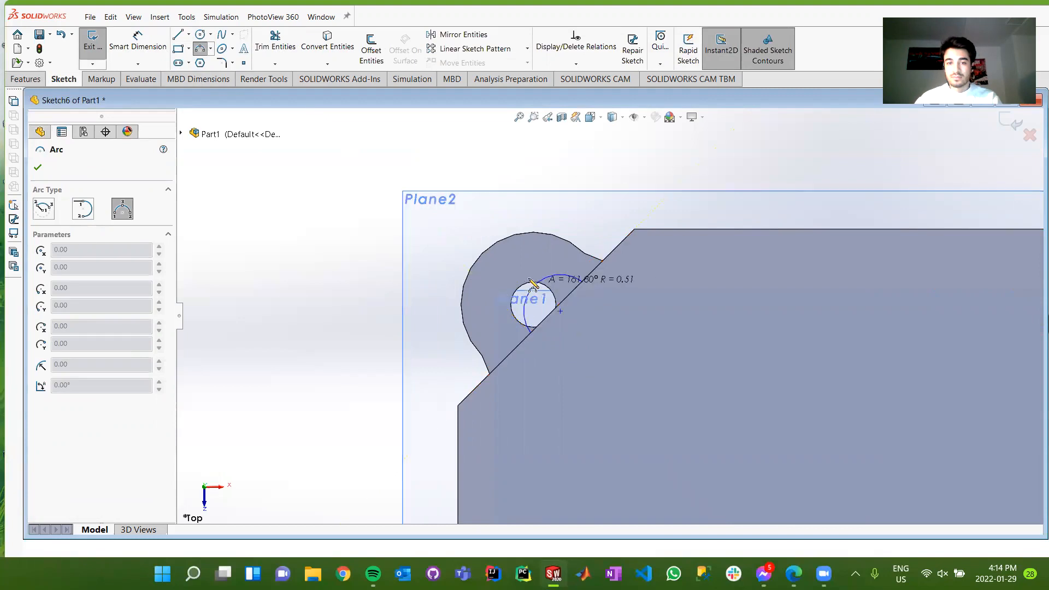
{"action": "left_click", "coordinate": [528, 280]}
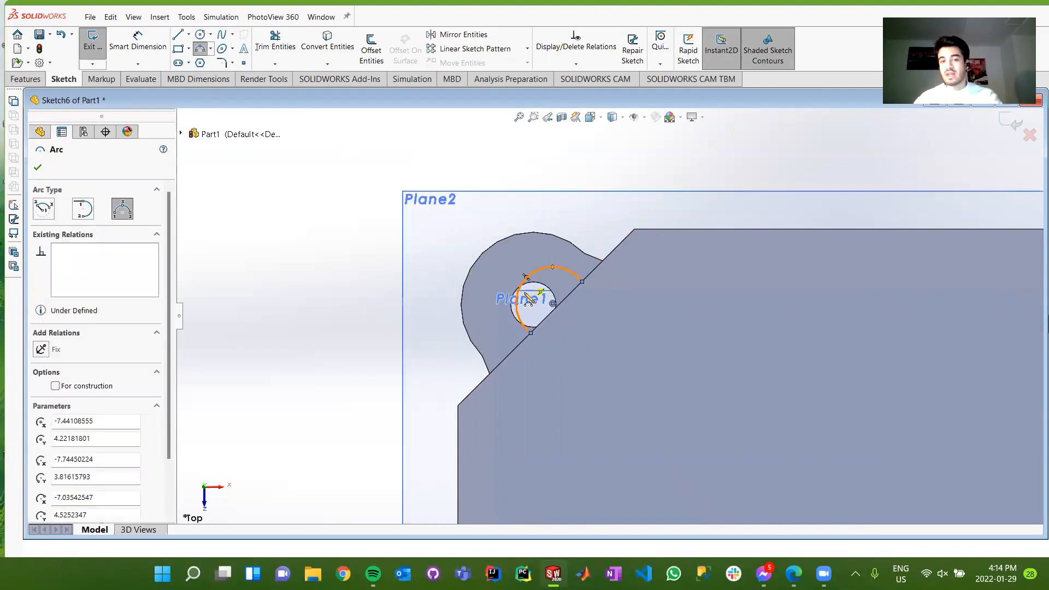
{"action": "key", "text": "Escape"}
Make the arc's centre point coincident with the midpoint of the wide end's diagonal edge beside the tab hole.
{"action": "left_click", "coordinate": [552, 305]}
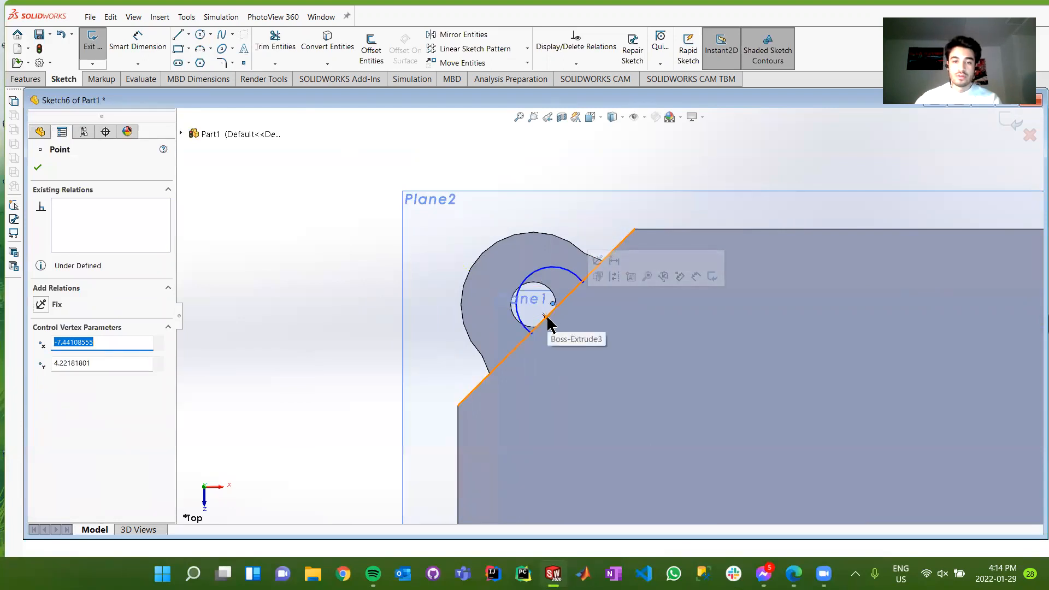
{"action": "left_click", "coordinate": [546, 317], "text": "ctrl"}
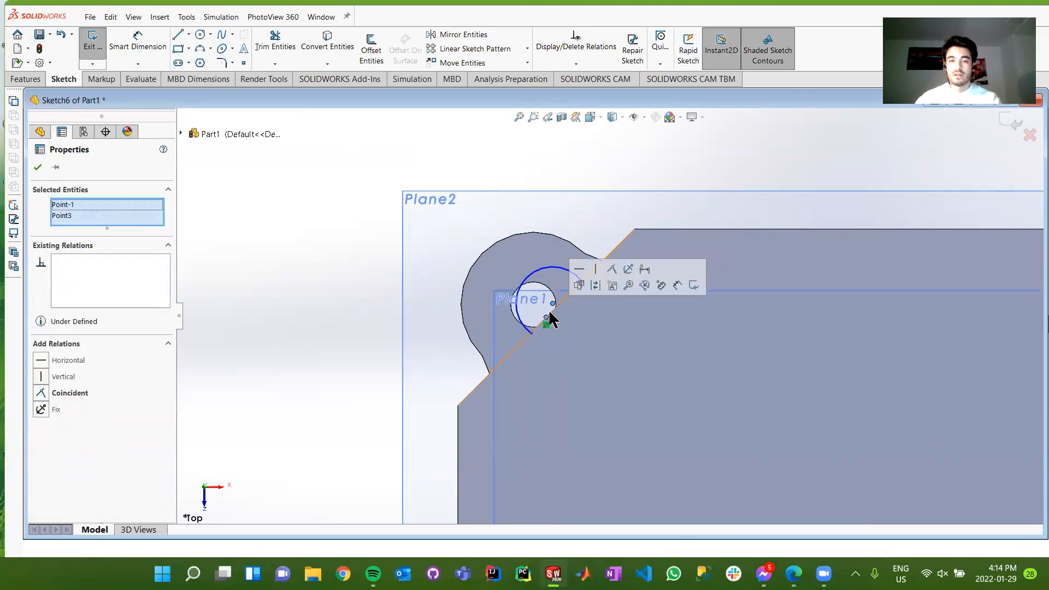
{"action": "left_click", "coordinate": [42, 393]}
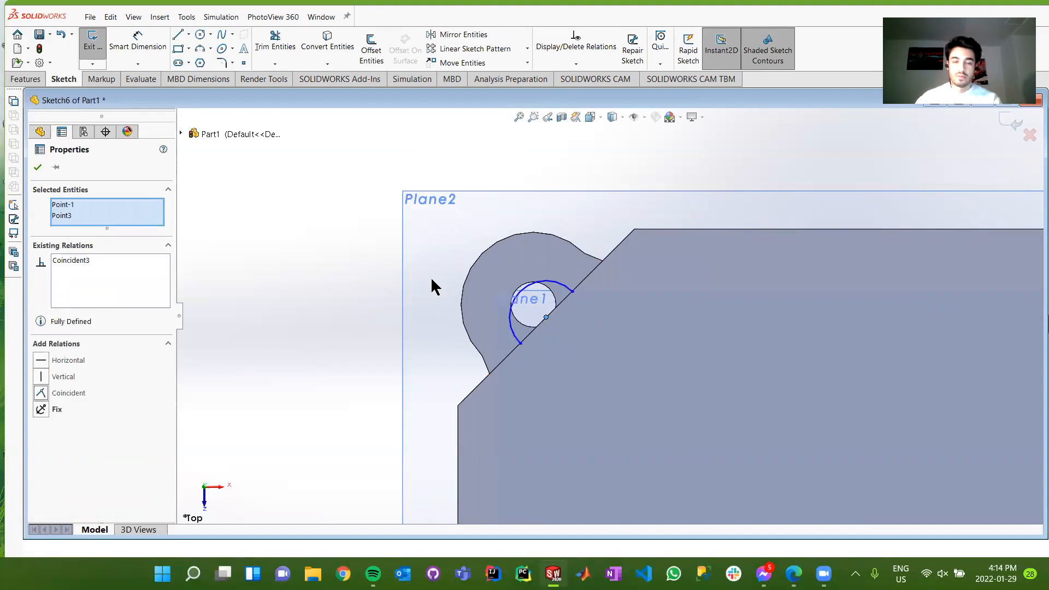
{"action": "key", "text": "Escape"}
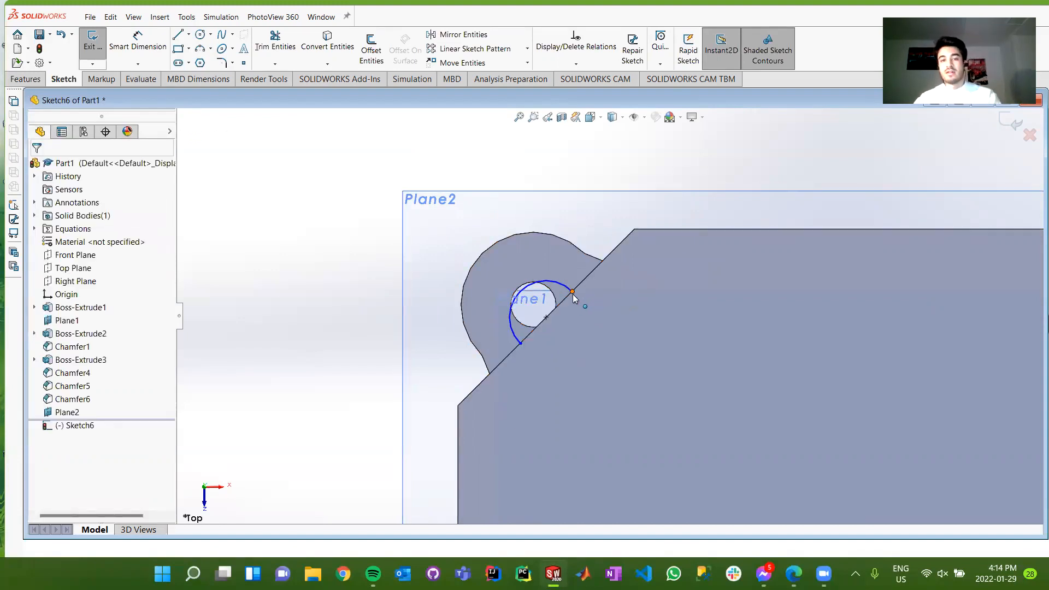
Shrink the arc around its centre point and dimension its radius at 0.4 in.
{"action": "left_click", "coordinate": [572, 292]}
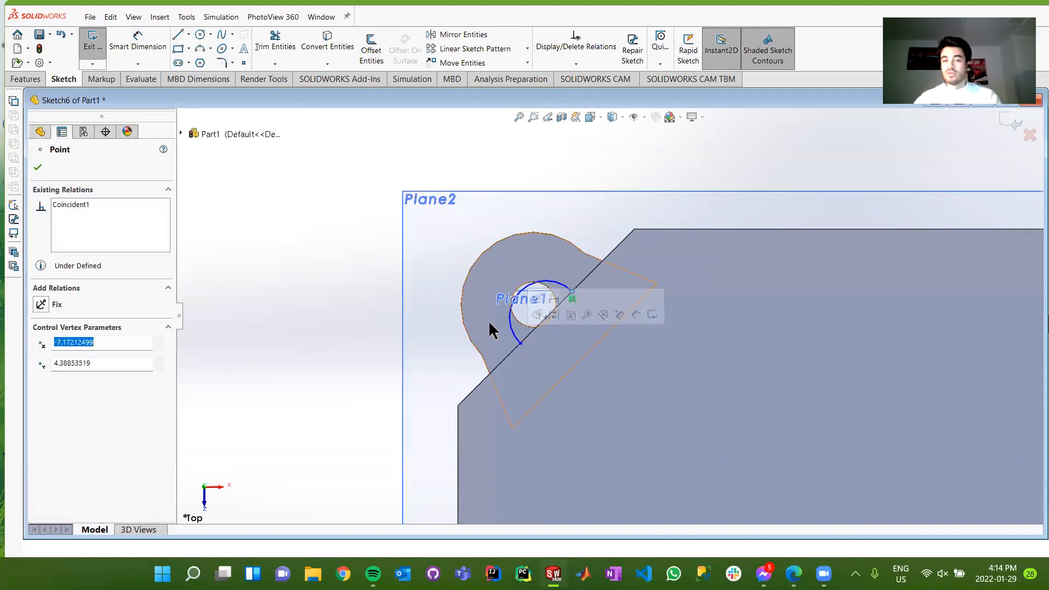
{"action": "key", "text": "Escape"}
{"action": "left_click", "coordinate": [137, 41]}
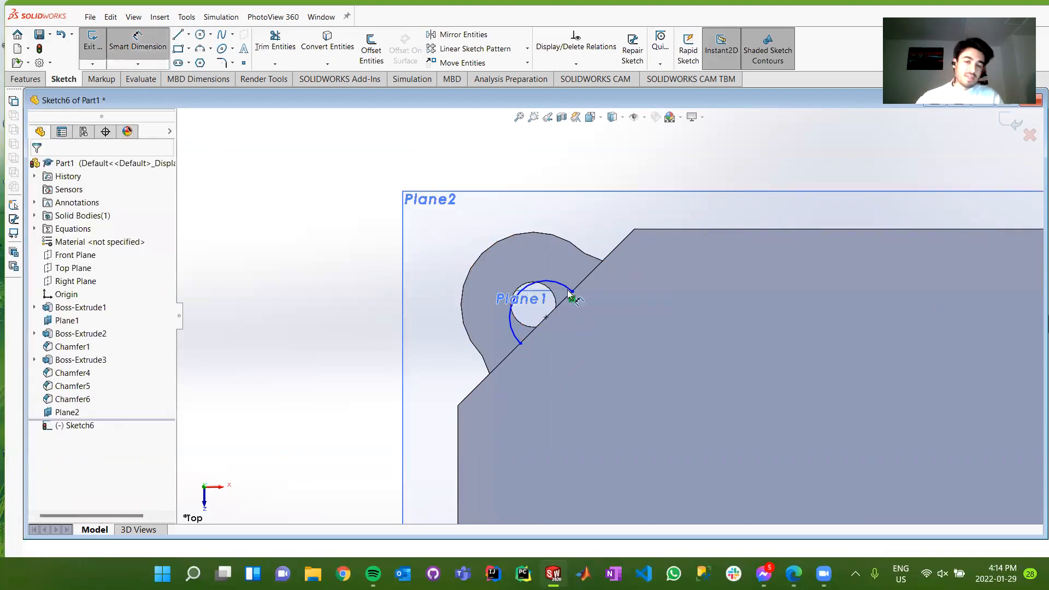
{"action": "key", "text": "Escape"}
{"action": "left_click_drag", "start_coordinate": [569, 289], "coordinate": [536, 299]}
{"action": "key", "text": "Escape"}
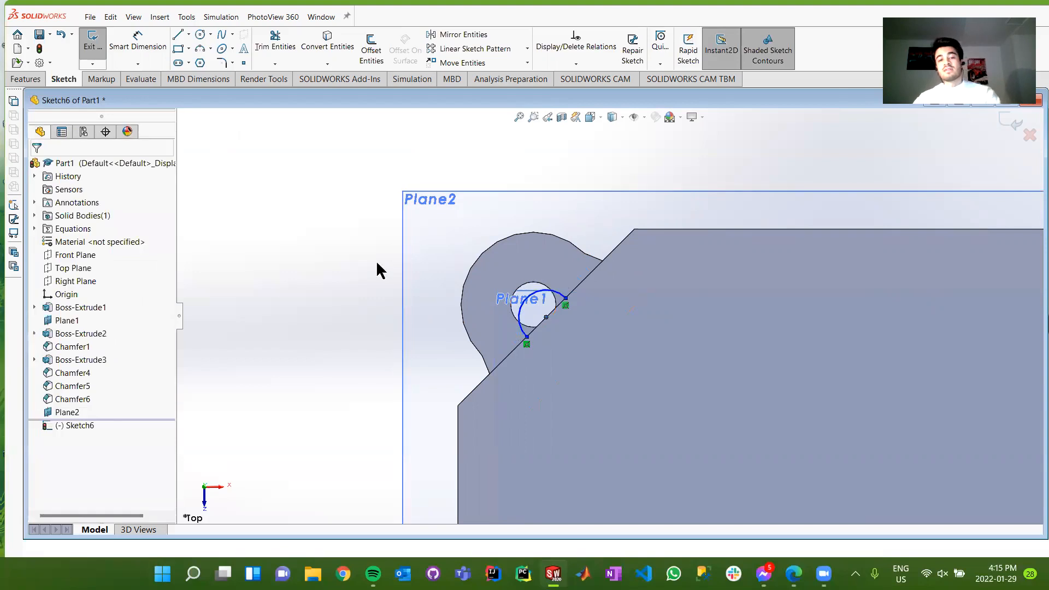
{"action": "left_click", "coordinate": [141, 49]}
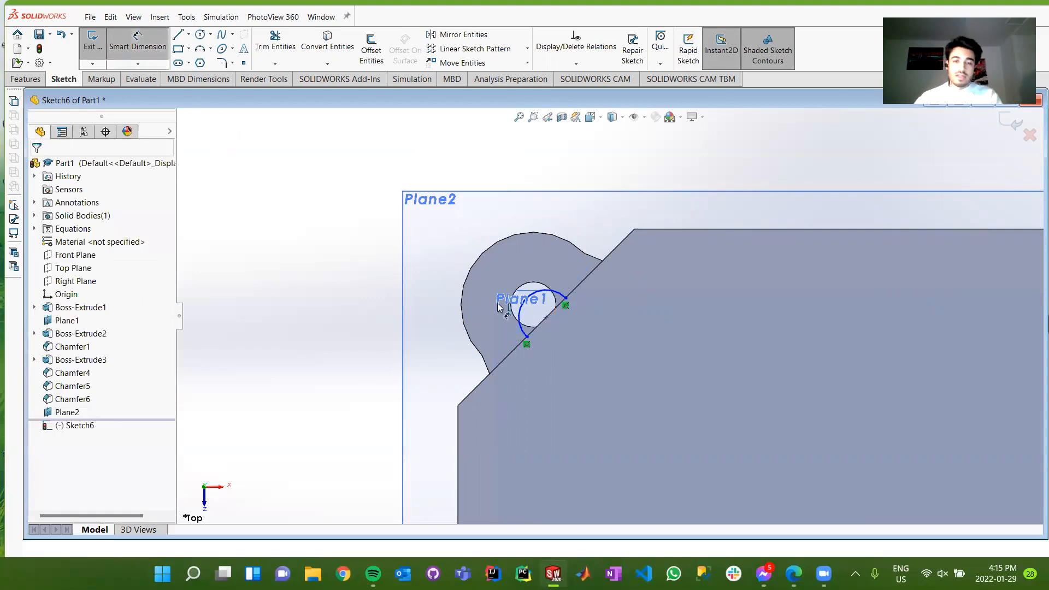
{"action": "left_click", "coordinate": [558, 293]}
{"action": "left_click", "coordinate": [504, 209]}
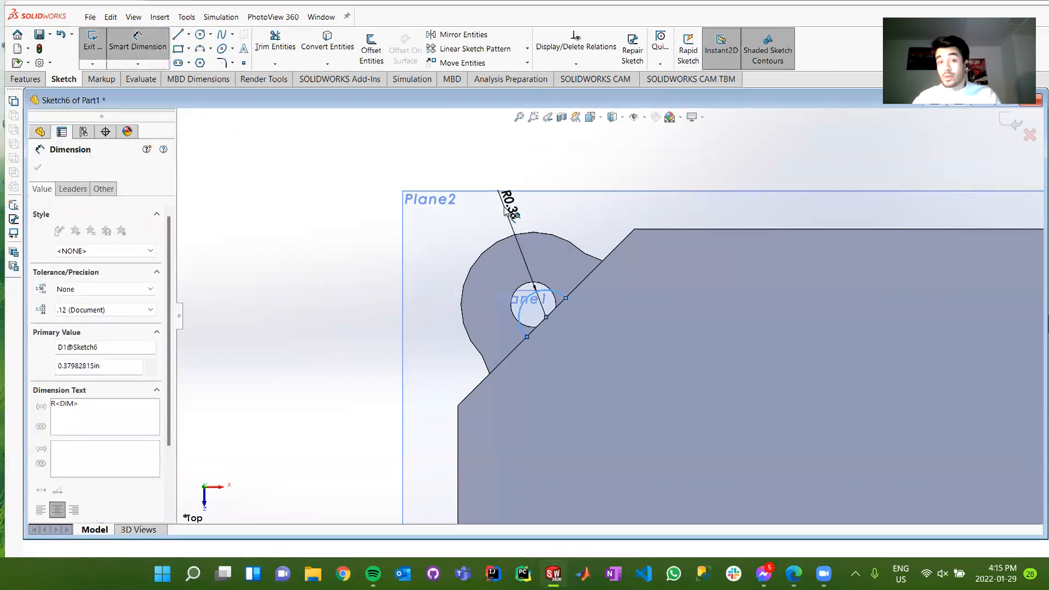
{"action": "type", "text": "0.4"}
{"action": "key", "text": "Return"}
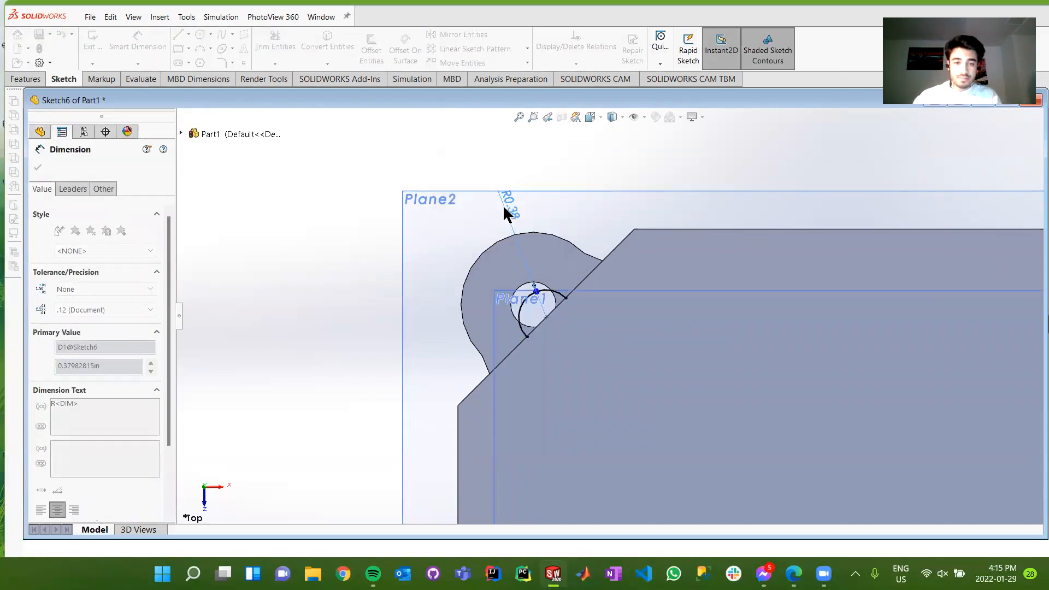
{"action": "key", "text": "Escape"}
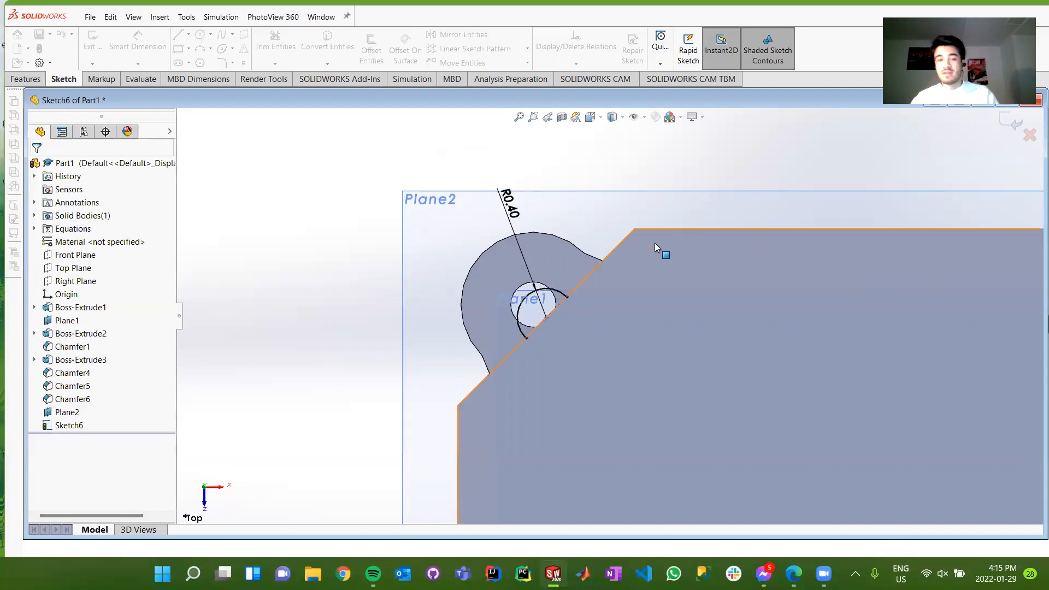
Close the arc into a semicircle with a straight line between its two end points.
{"action": "mouse_move", "coordinate": [646, 273]}
{"action": "middle_mouse_down"}
{"action": "mouse_move", "coordinate": [656, 253]}
{"action": "mouse_move", "coordinate": [675, 257]}
{"action": "middle_mouse_up"}
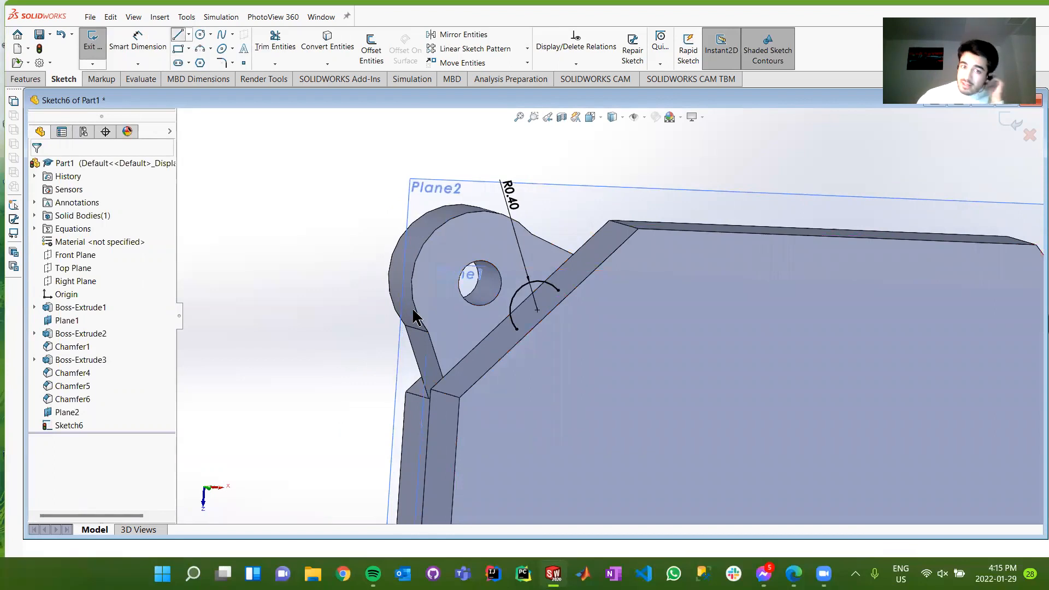
{"action": "key", "text": "l"}
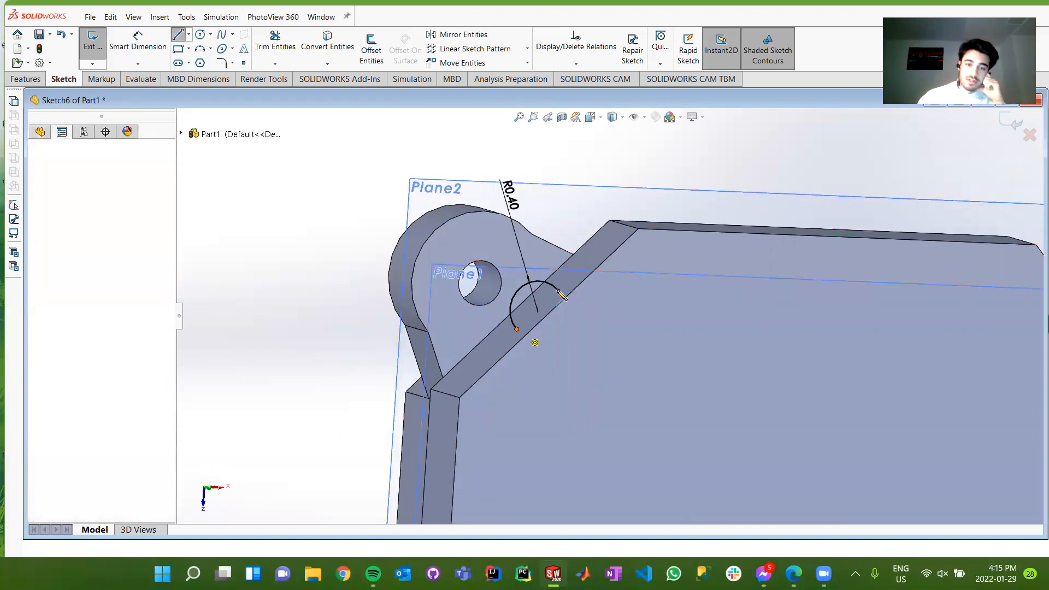
{"action": "left_click", "coordinate": [562, 296]}
{"action": "left_click", "coordinate": [562, 295]}
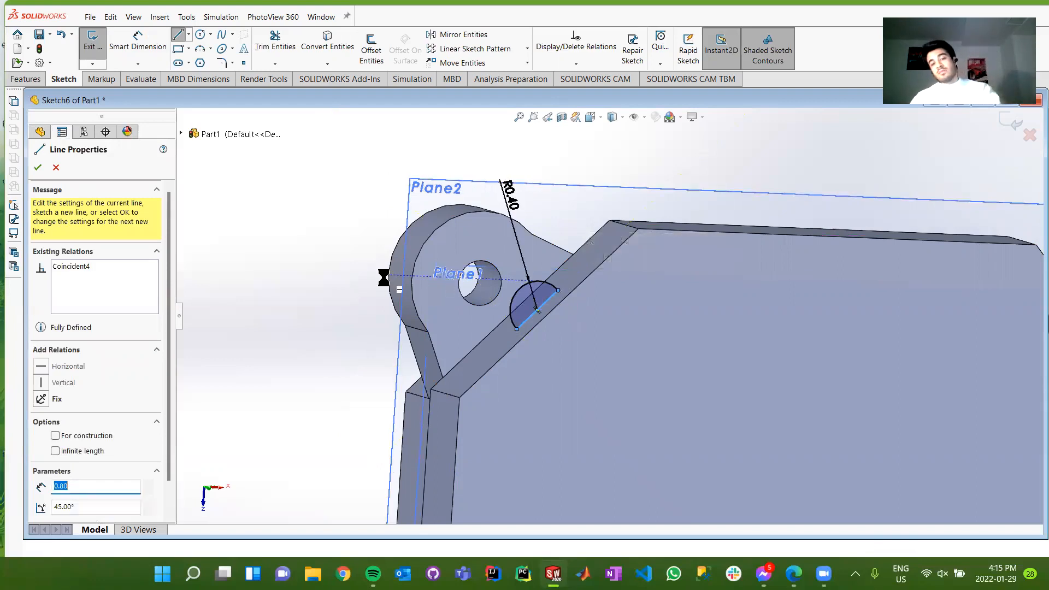
{"action": "key", "text": "Escape"}
{"action": "left_click", "coordinate": [26, 79]}
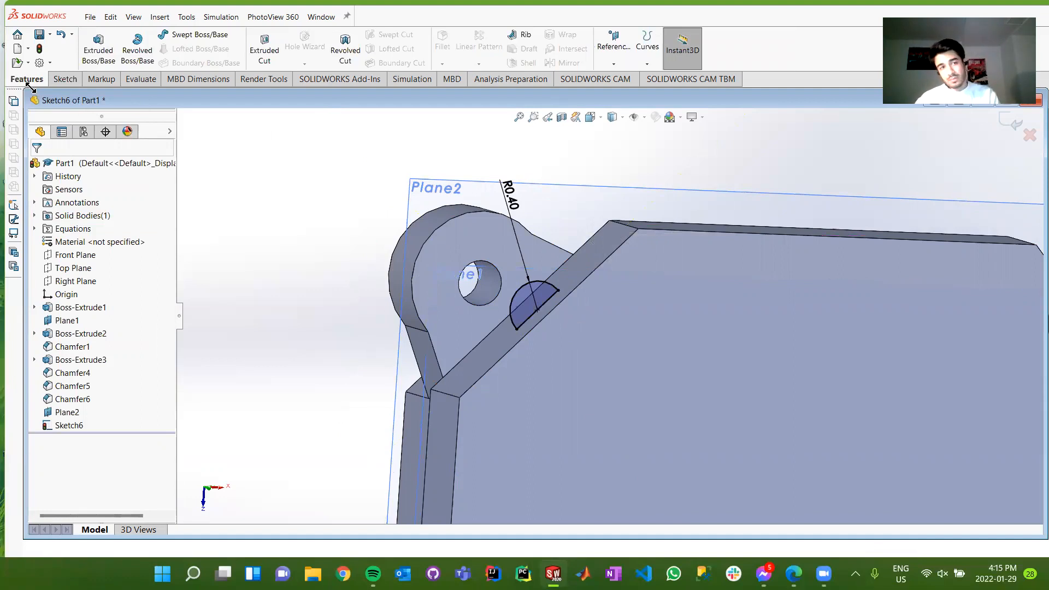
{"action": "left_click", "coordinate": [65, 81]}
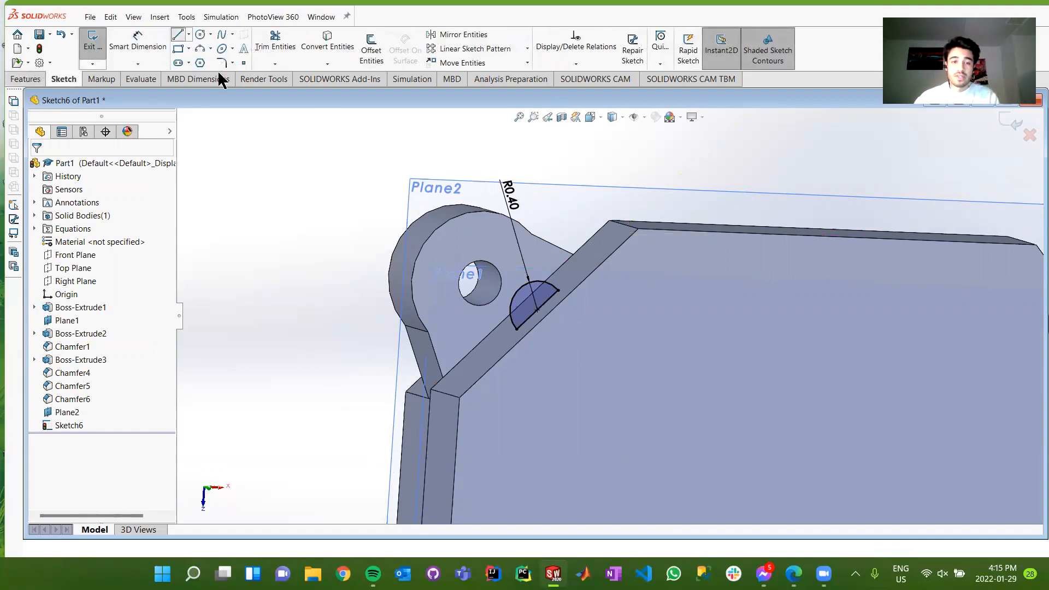
Sketch a line from the arc's centre diagonally outward across the arc, ending beyond the mounting tab's rounded edge.
{"action": "key", "text": "l"}
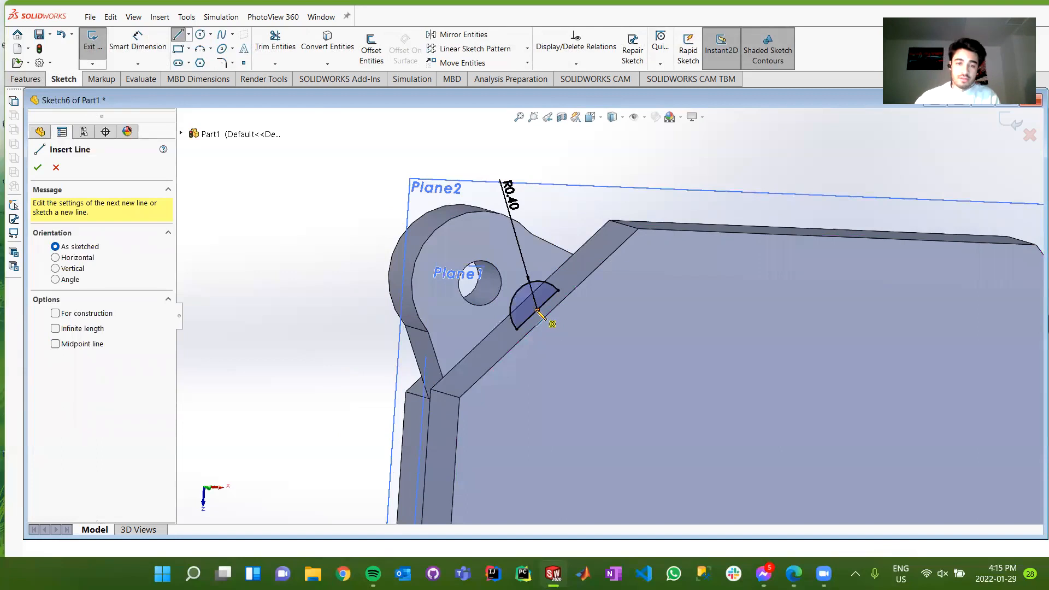
{"action": "left_click", "coordinate": [537, 310]}
{"action": "left_click", "coordinate": [207, 488]}
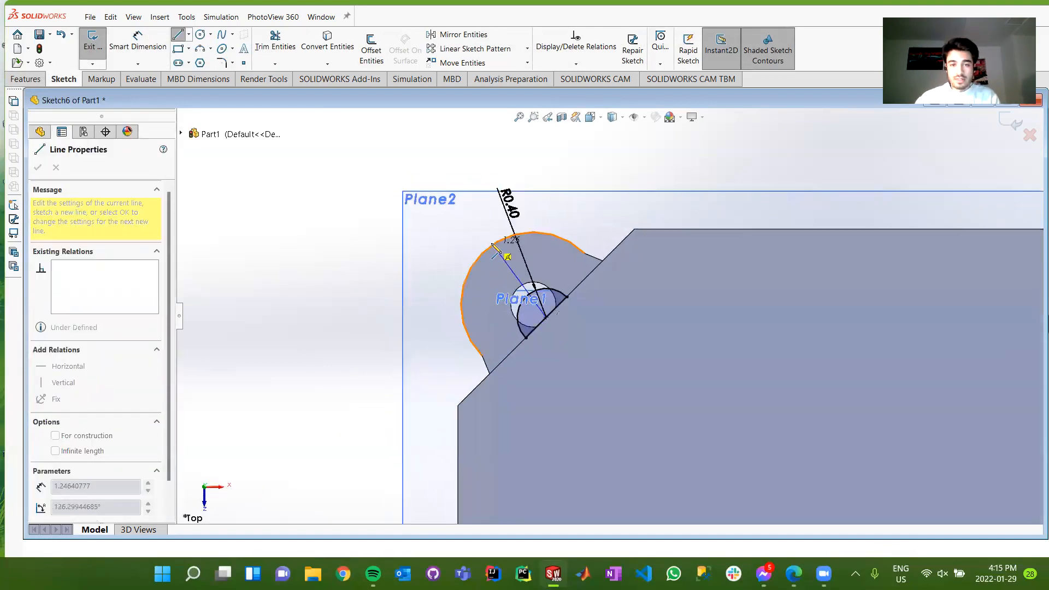
{"action": "left_click", "coordinate": [466, 237]}
{"action": "key", "text": "Escape"}
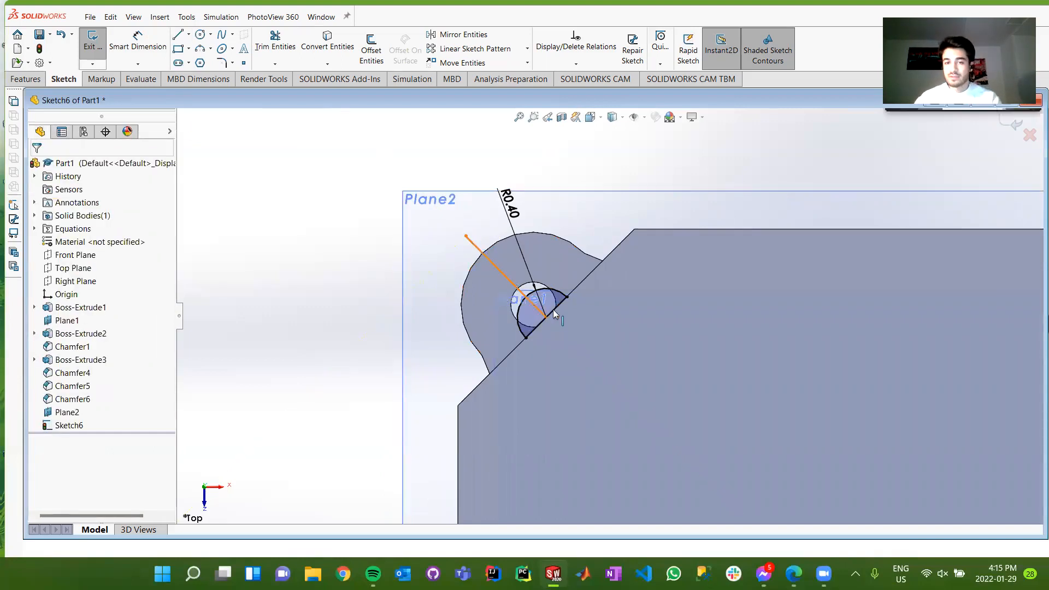
Add a perpendicular relation between the outward line and the straight line closing the semicircle.
{"action": "left_click", "coordinate": [553, 310]}
{"action": "left_click", "coordinate": [553, 309]}
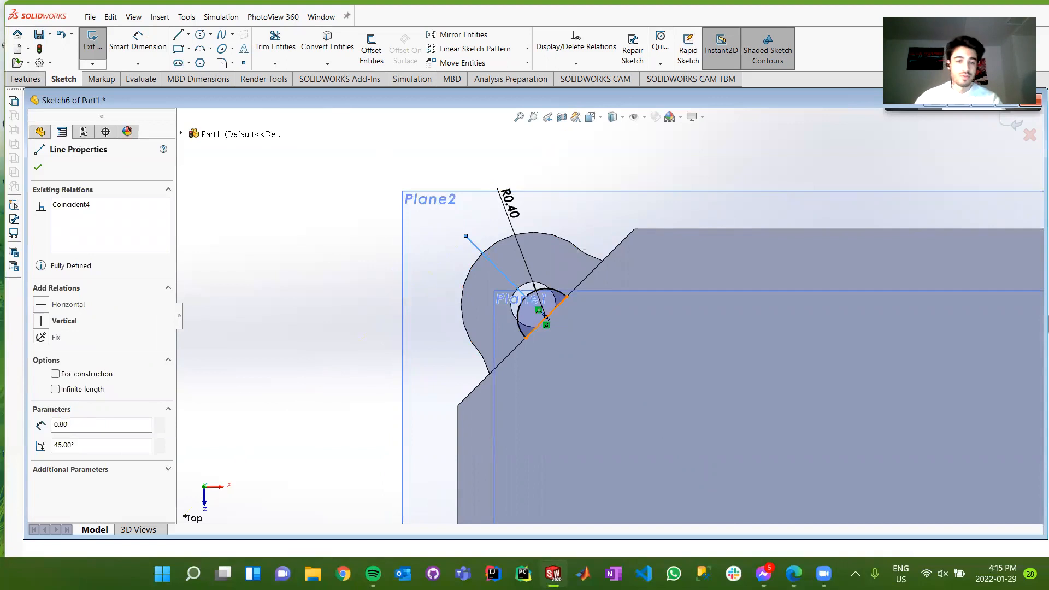
{"action": "left_click", "coordinate": [538, 309], "text": "ctrl"}
{"action": "left_click", "coordinate": [47, 410]}
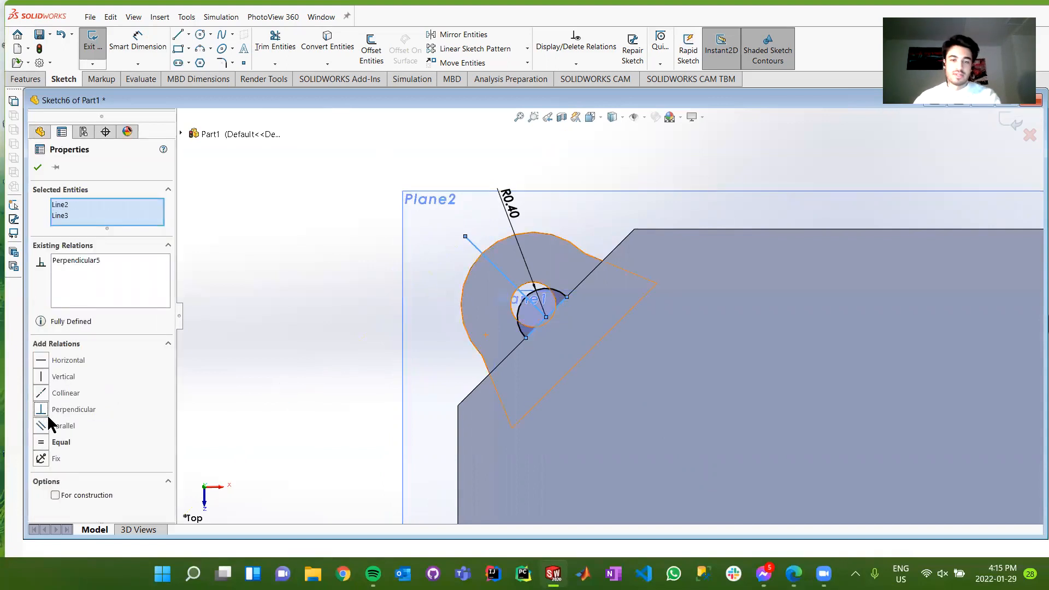
{"action": "left_click", "coordinate": [370, 400]}
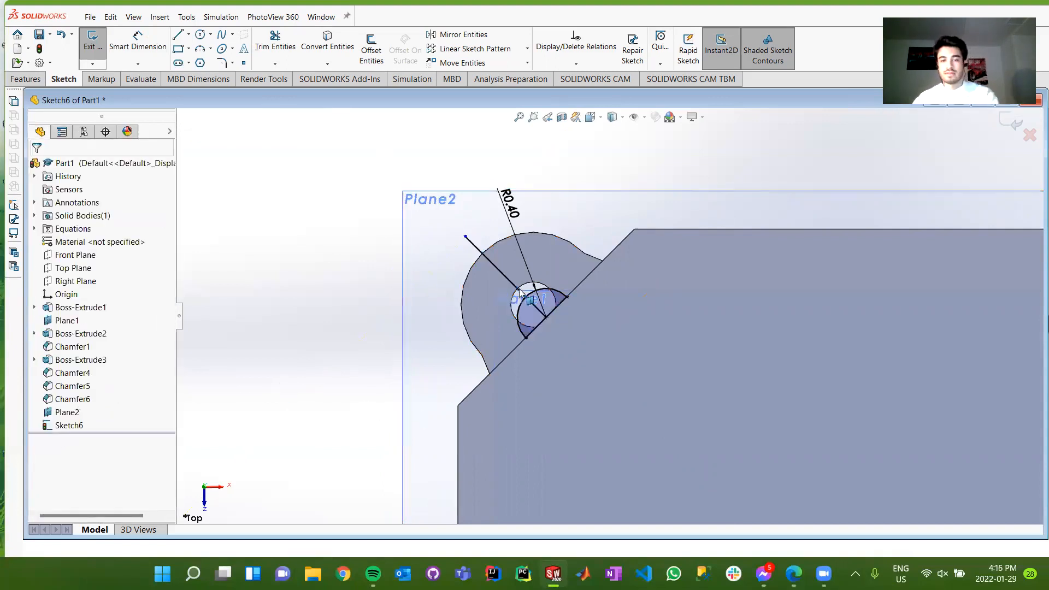
Trim the outward line beyond the arc and the upper-right half of the semicircle, leaving a closed quarter-circle profile.
{"action": "left_click", "coordinate": [266, 48]}
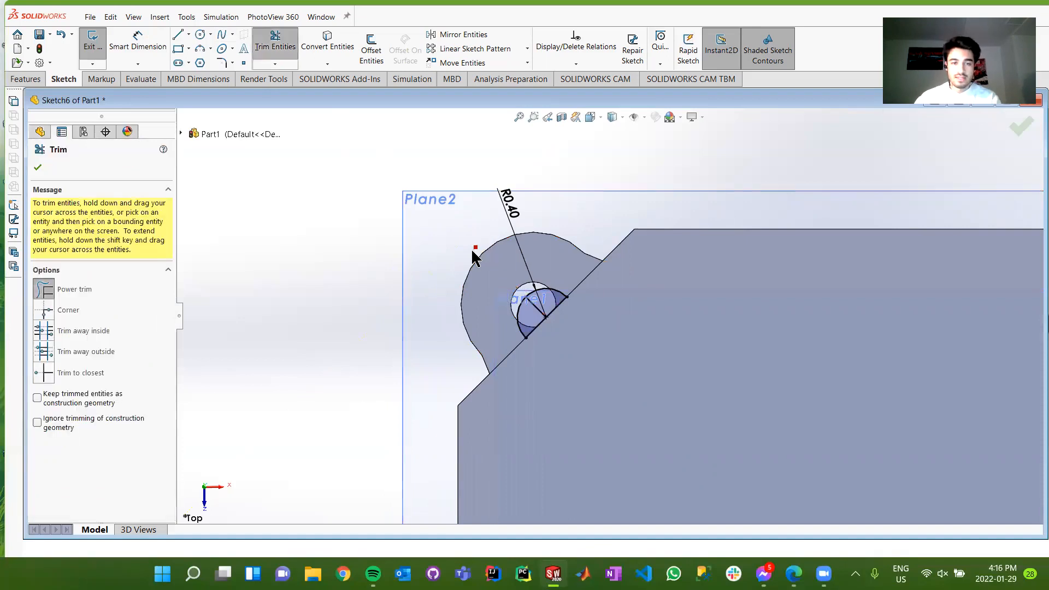
{"action": "left_click_drag", "start_coordinate": [567, 309], "coordinate": [542, 286]}
{"action": "key", "text": "Escape"}
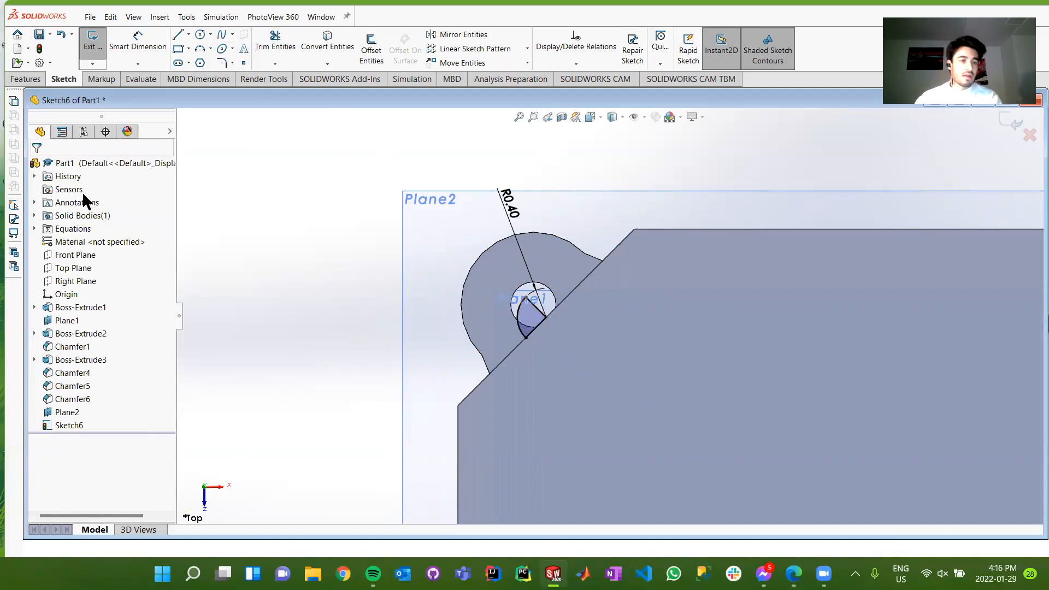
Try a 360-degree revolved boss of the quarter-circle around its outward radial line with the result merged, and undo it.
{"action": "left_click", "coordinate": [32, 80]}
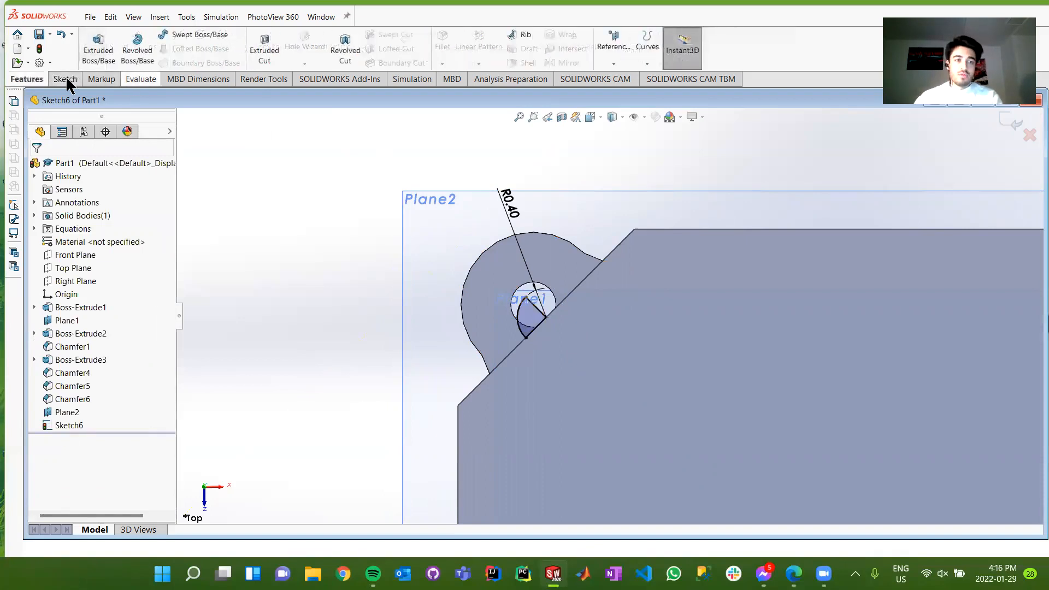
{"action": "mouse_move", "coordinate": [243, 280]}
{"action": "middle_mouse_down"}
{"action": "mouse_move", "coordinate": [262, 299]}
{"action": "mouse_move", "coordinate": [263, 284]}
{"action": "middle_mouse_up"}
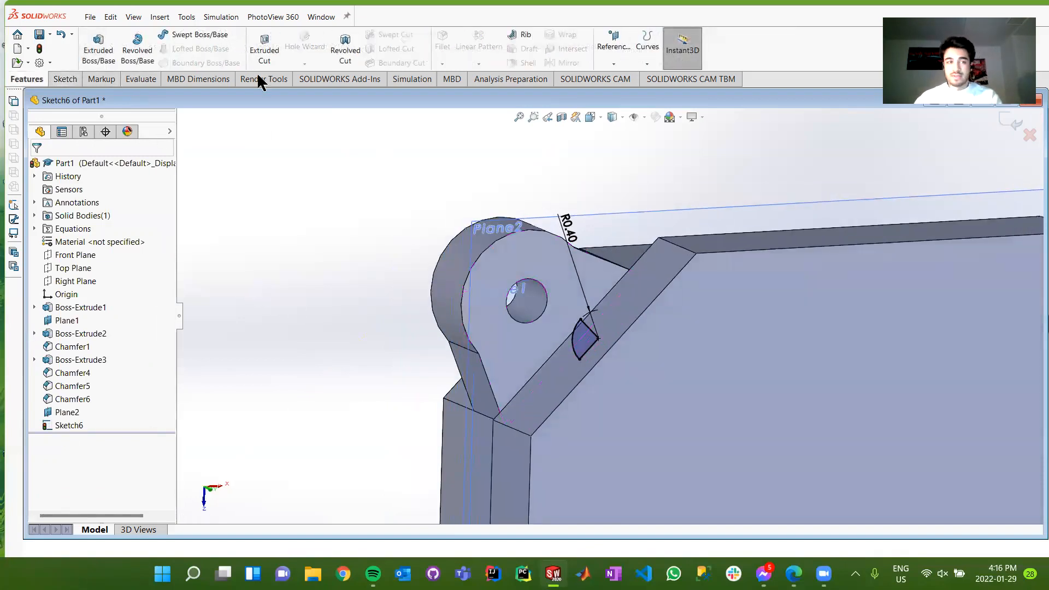
{"action": "left_click", "coordinate": [137, 49]}
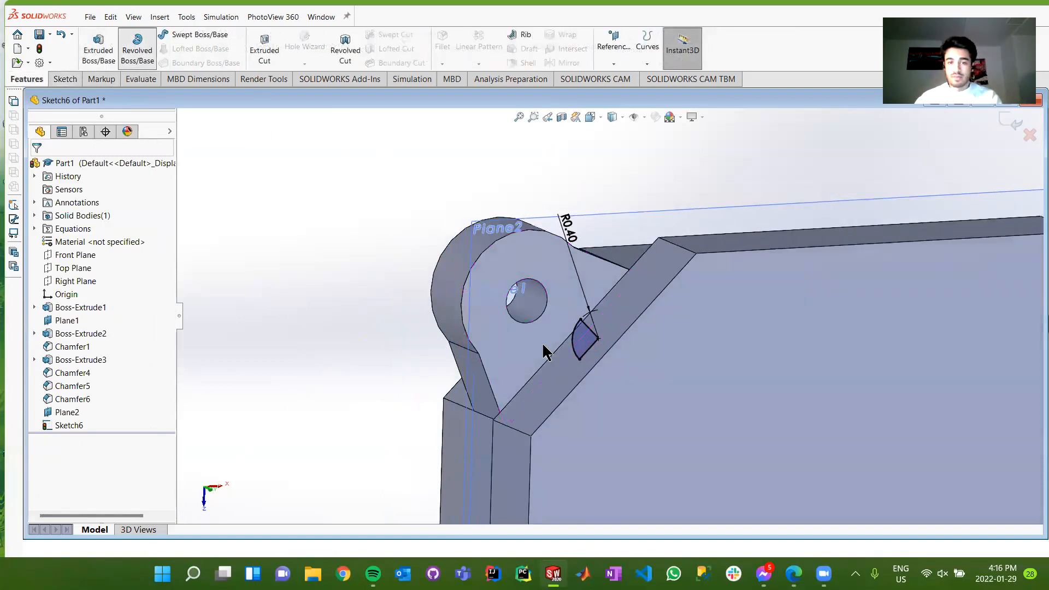
{"action": "left_click", "coordinate": [586, 329]}
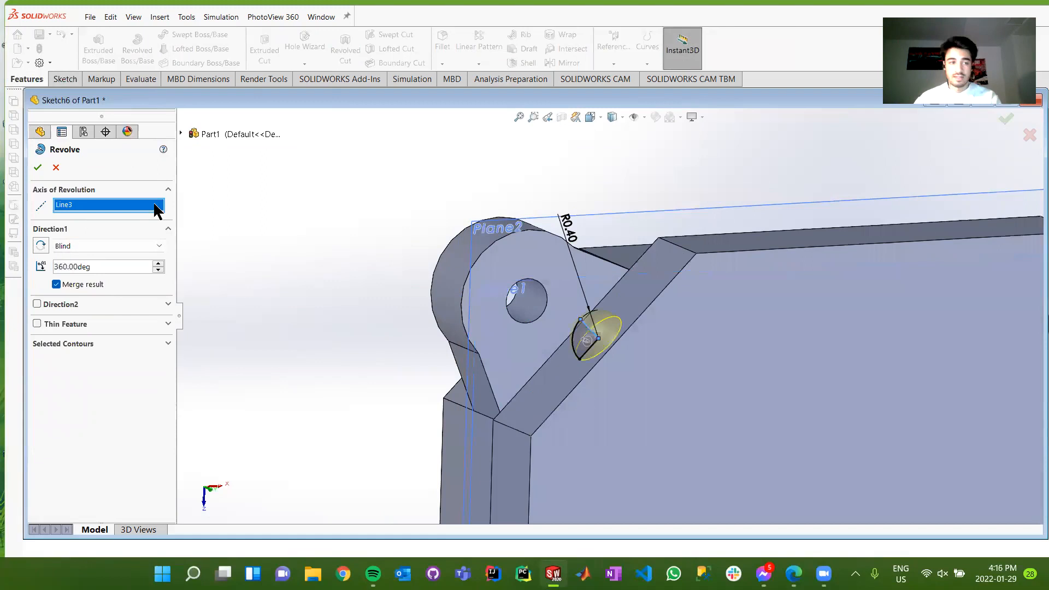
{"action": "left_click", "coordinate": [38, 168]}
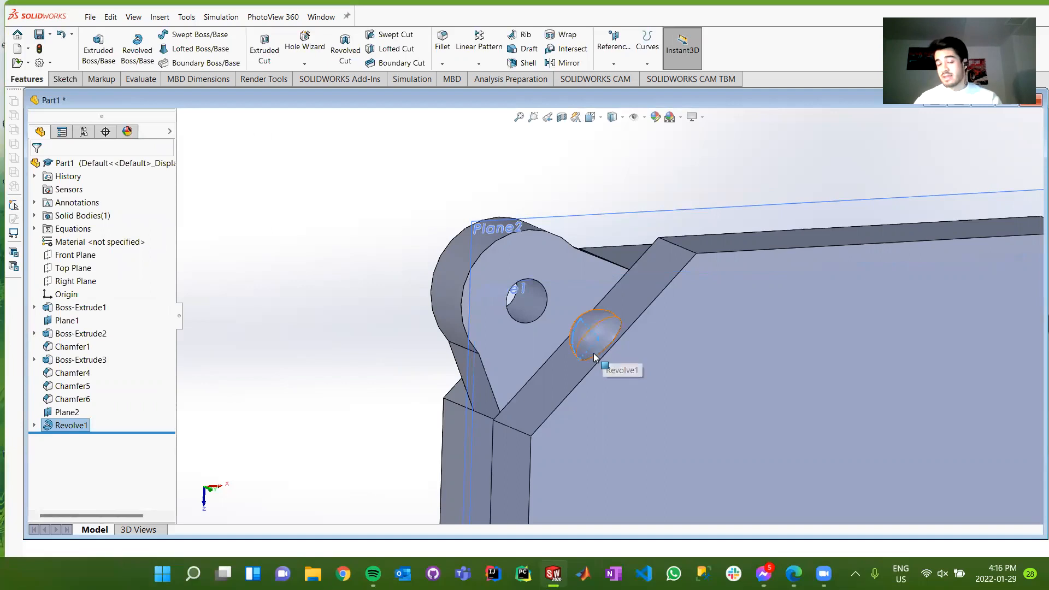
{"action": "key", "text": "ctrl+z"}
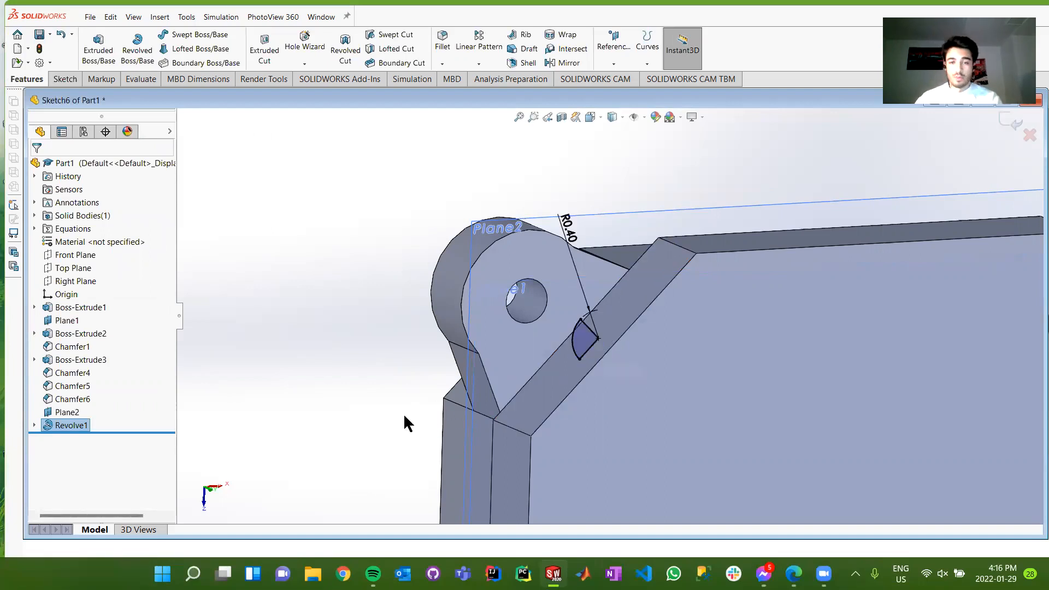
Revolve the quarter-circle profile 360 degrees around its outward radial line as a separate body, with Merge result turned off.
{"action": "left_click", "coordinate": [24, 80]}
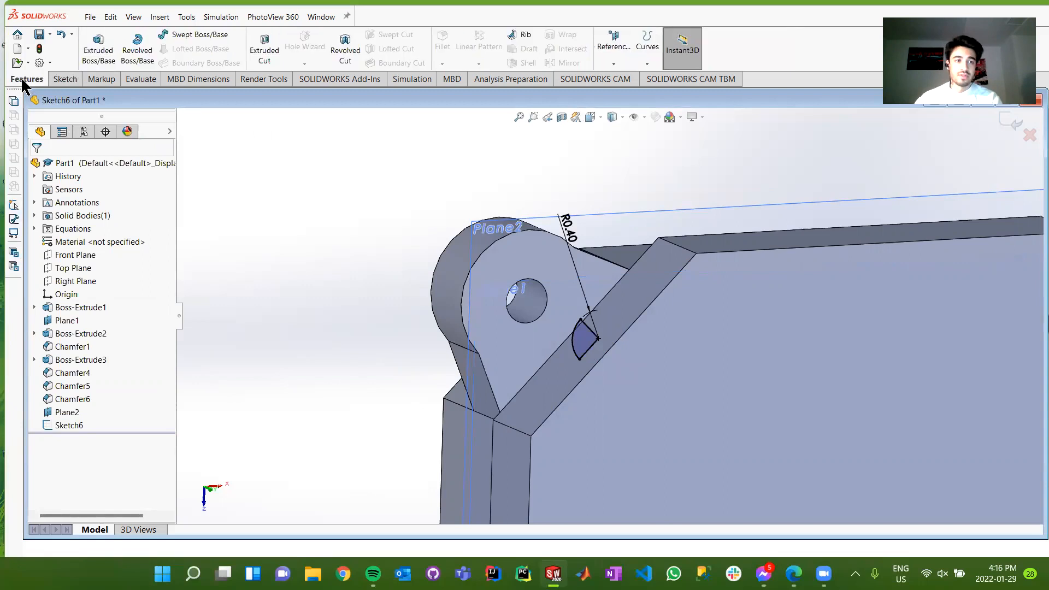
{"action": "left_click", "coordinate": [137, 50]}
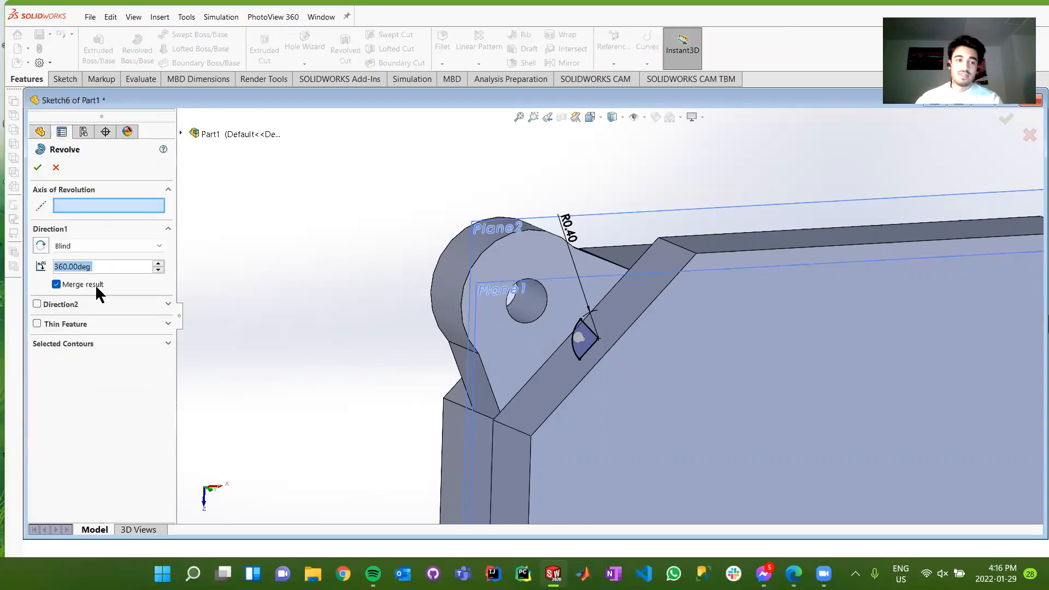
{"action": "left_click", "coordinate": [56, 284]}
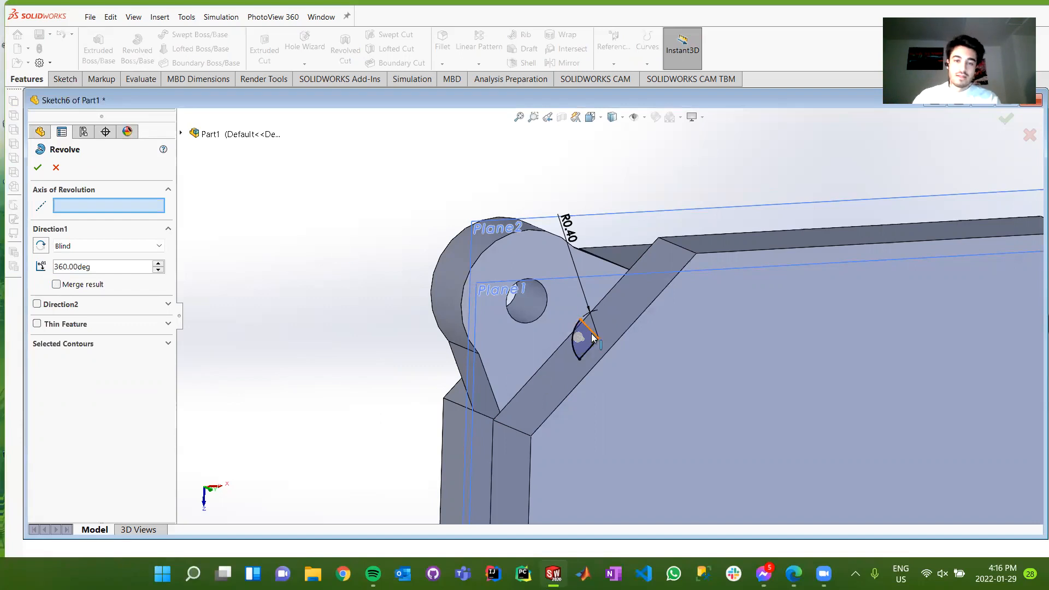
{"action": "left_click", "coordinate": [593, 338]}
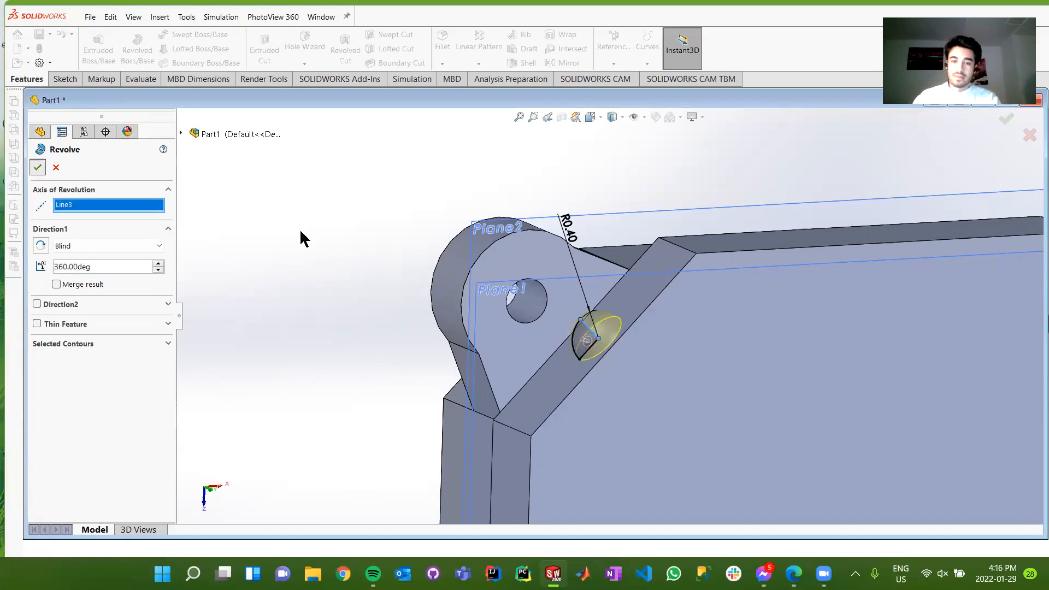
{"action": "key", "text": "Return"}
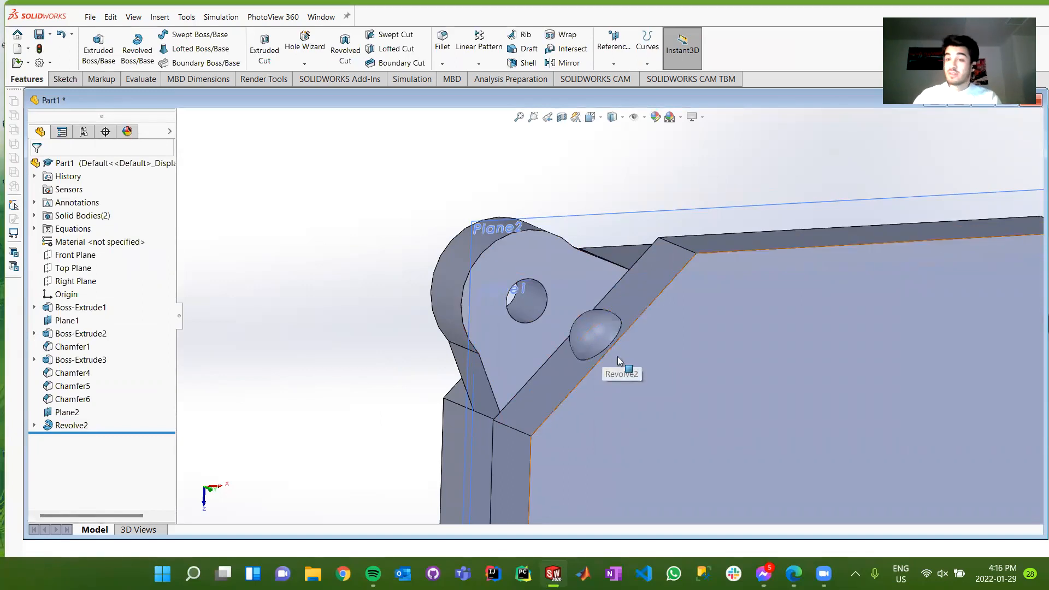
{"action": "left_click", "coordinate": [587, 326]}
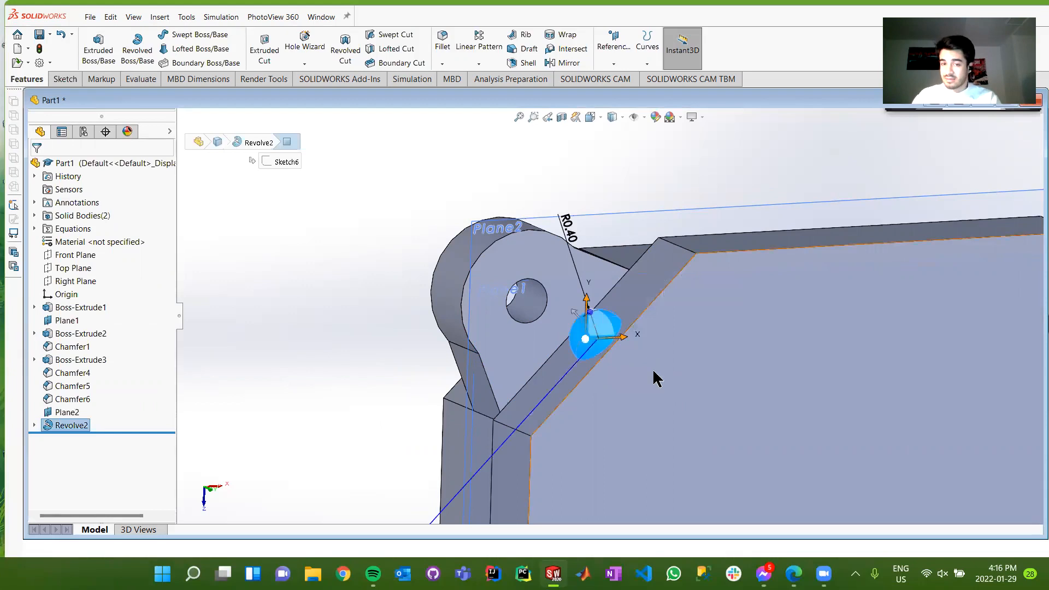
{"action": "left_click", "coordinate": [654, 375]}
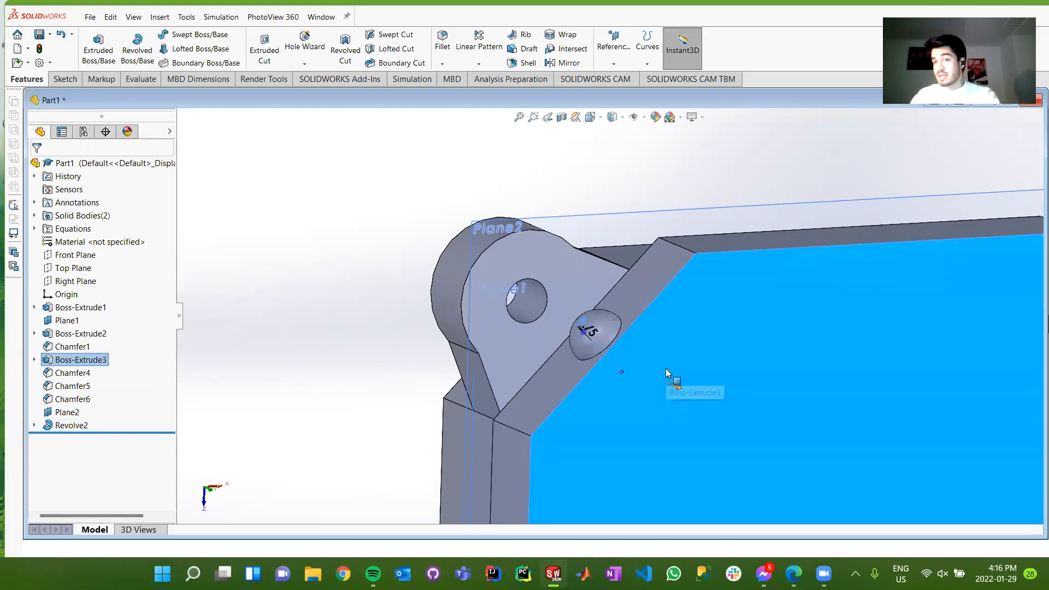
{"action": "key", "text": "Escape"}
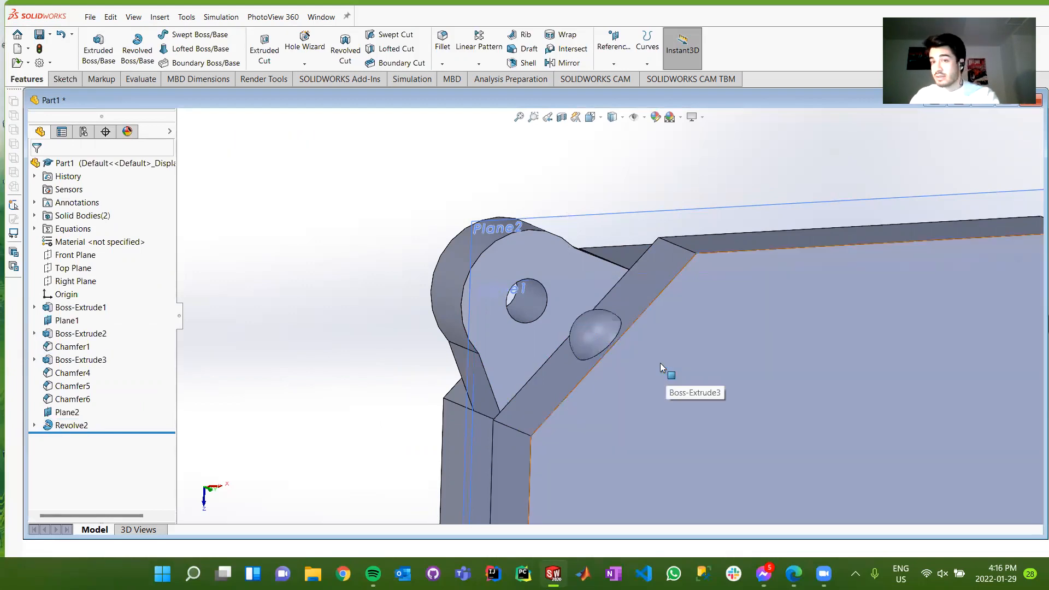
{"action": "left_click", "coordinate": [598, 341]}
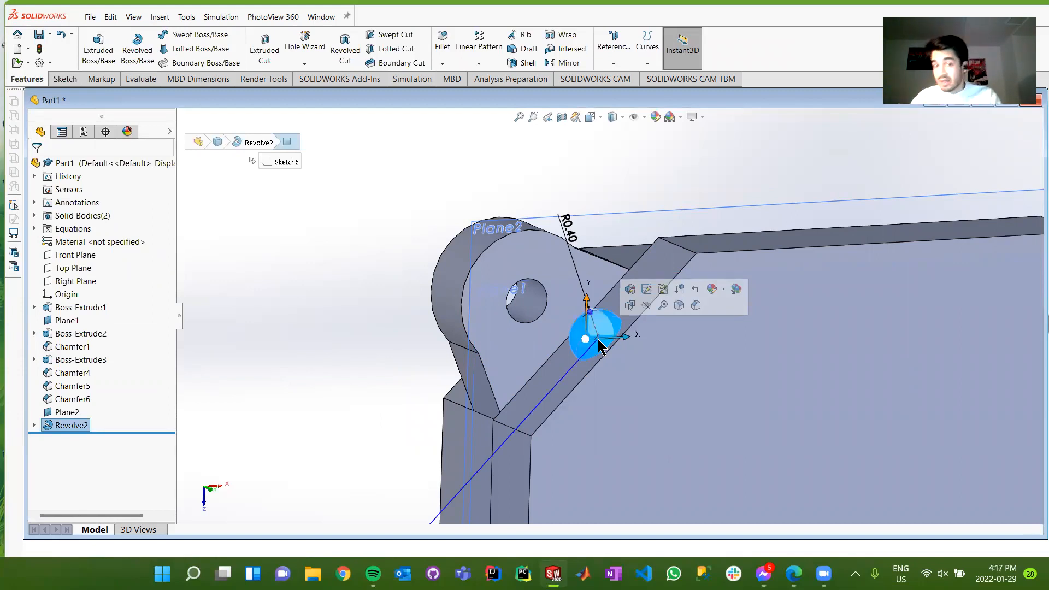
{"action": "key", "text": "Escape"}
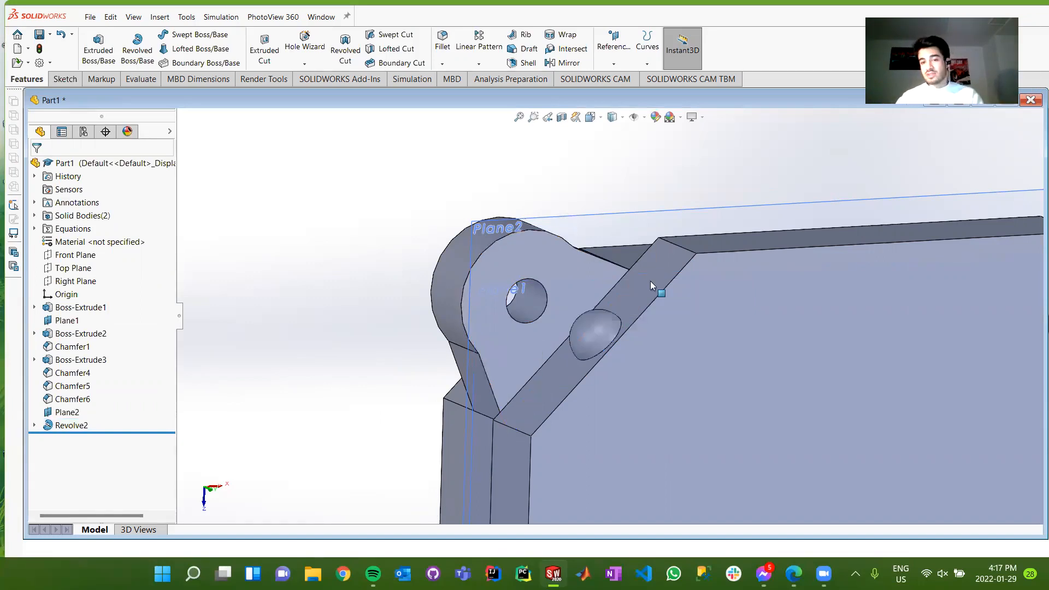
Mirror the corner dome about the Front Plane, choosing it as a solid body instead of a feature, with Merge solids off.
{"action": "middle_click_drag", "start_coordinate": [653, 364], "coordinate": [690, 276]}
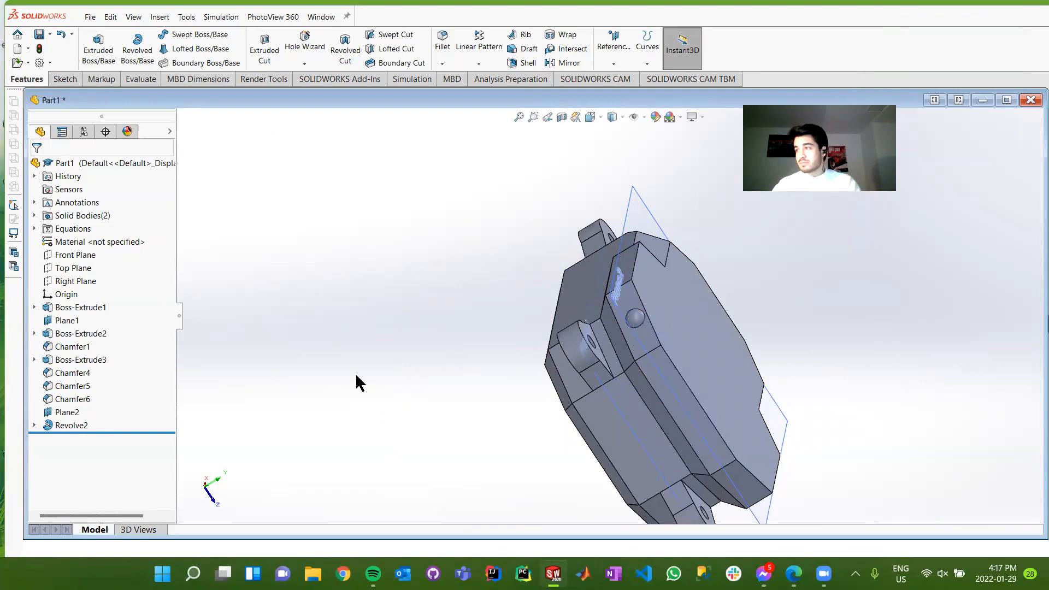
{"action": "left_click", "coordinate": [64, 255]}
{"action": "middle_click_drag", "start_coordinate": [490, 260], "coordinate": [417, 262]}
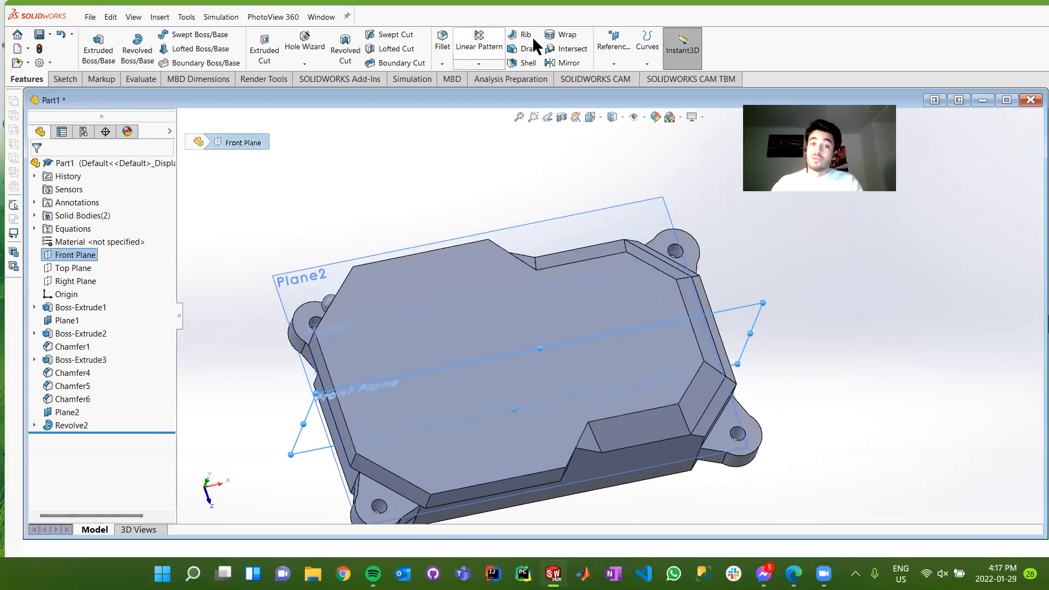
{"action": "left_click", "coordinate": [567, 62]}
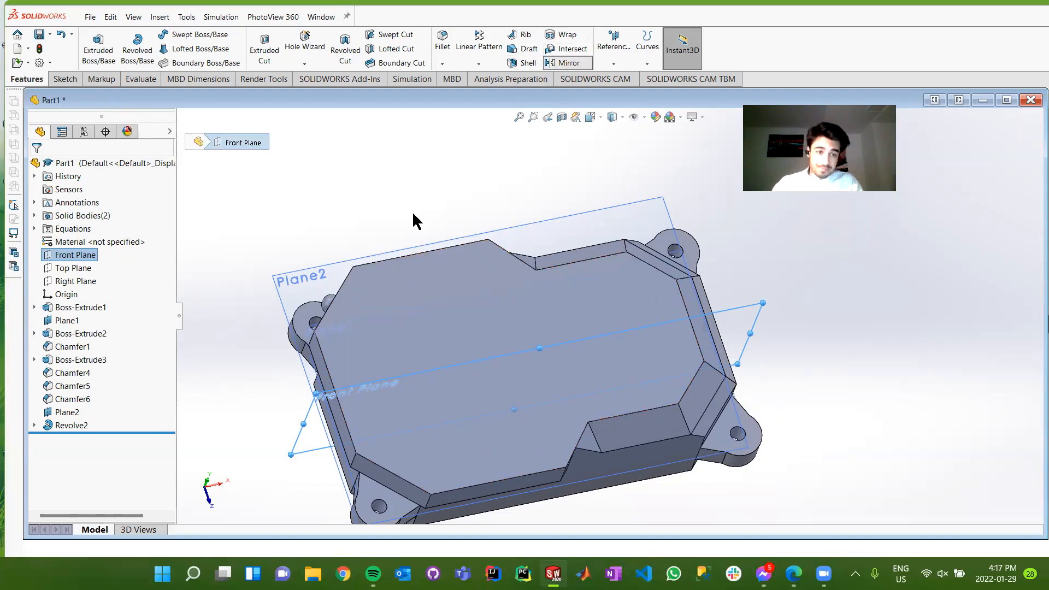
{"action": "left_click", "coordinate": [326, 304]}
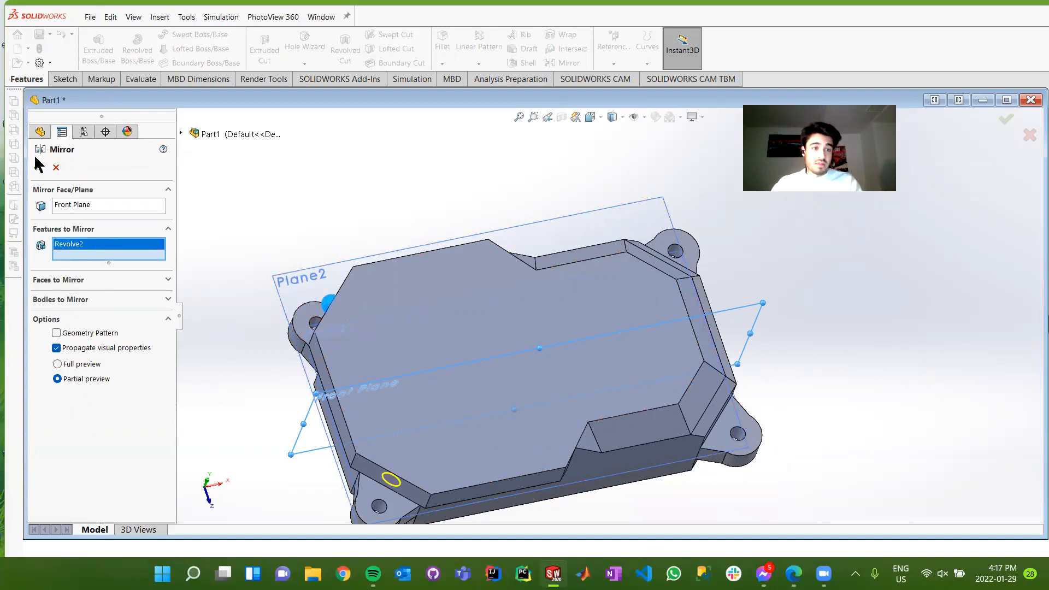
{"action": "right_click", "coordinate": [91, 253]}
{"action": "left_click", "coordinate": [158, 253]}
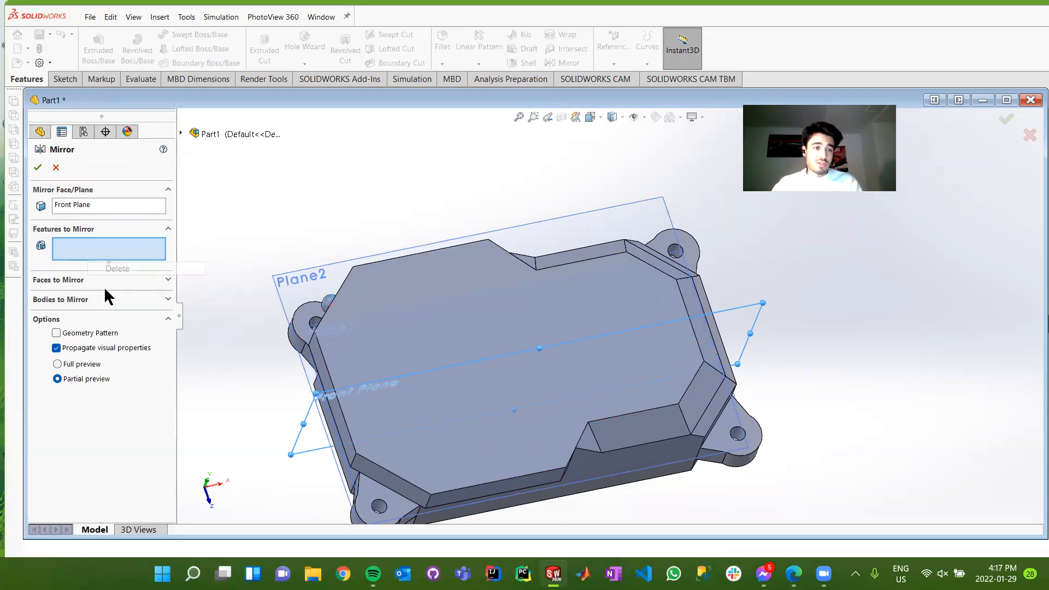
{"action": "left_click", "coordinate": [109, 299]}
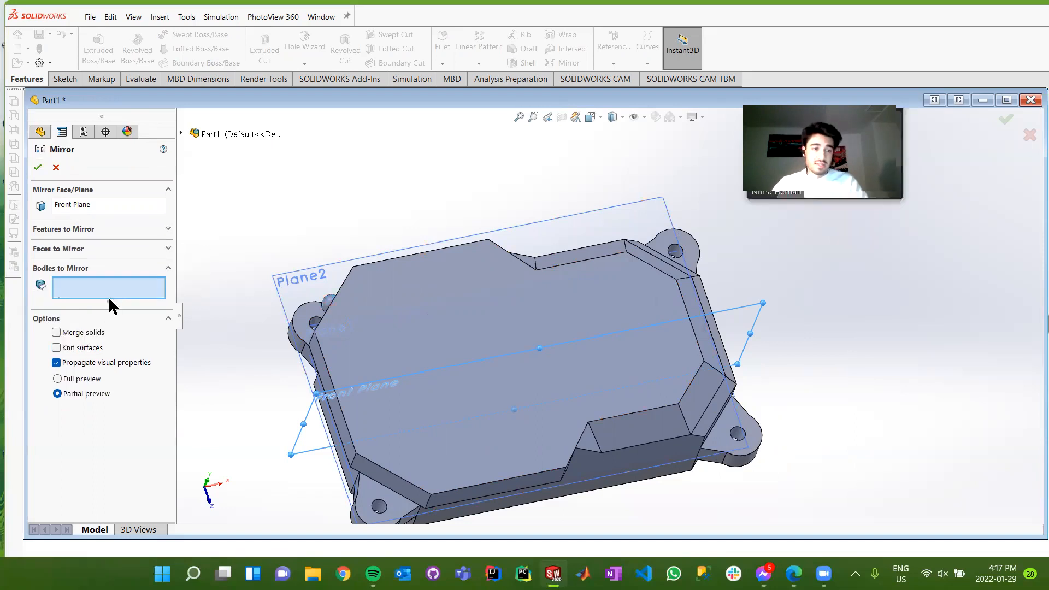
{"action": "left_click", "coordinate": [327, 303]}
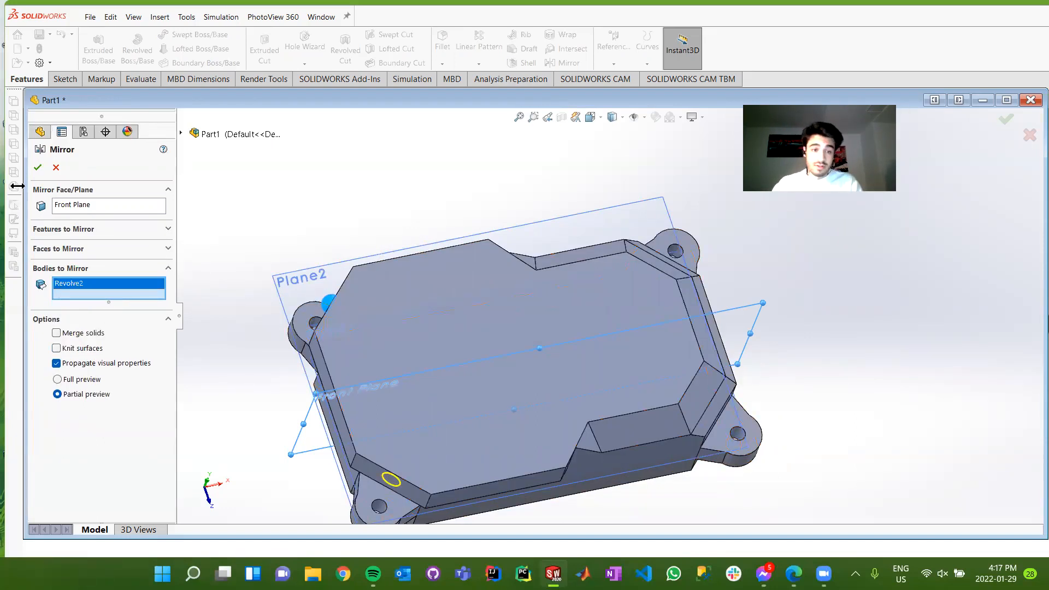
{"action": "left_click", "coordinate": [39, 170]}
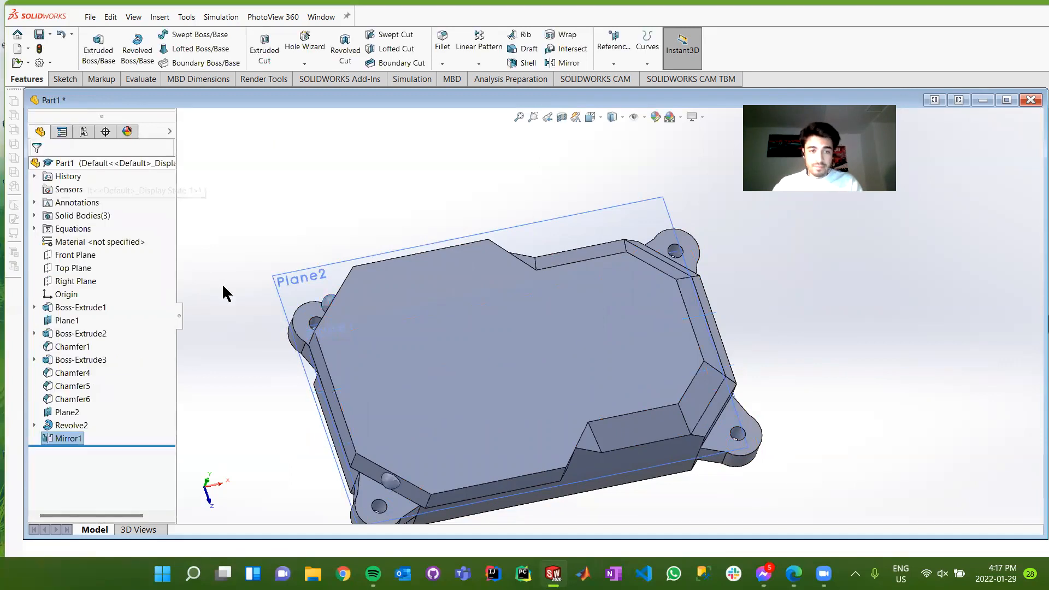
{"action": "middle_click_drag", "start_coordinate": [285, 225], "coordinate": [331, 209]}
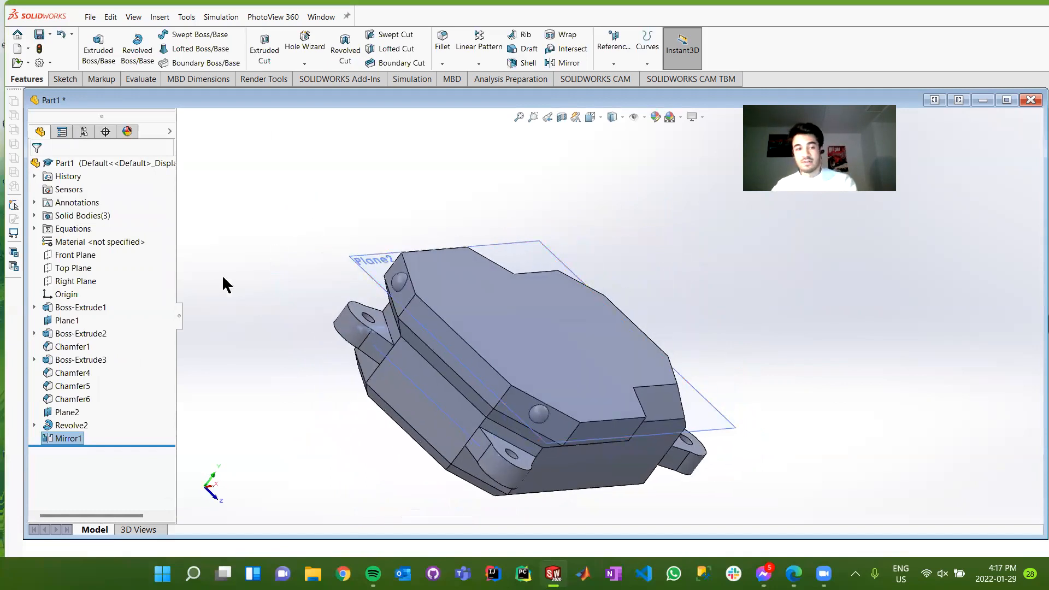
Start a chamfer on the raised top's back edge between the domed corner and the notch, with a 0.5 in distance.
{"action": "left_click", "coordinate": [143, 345]}
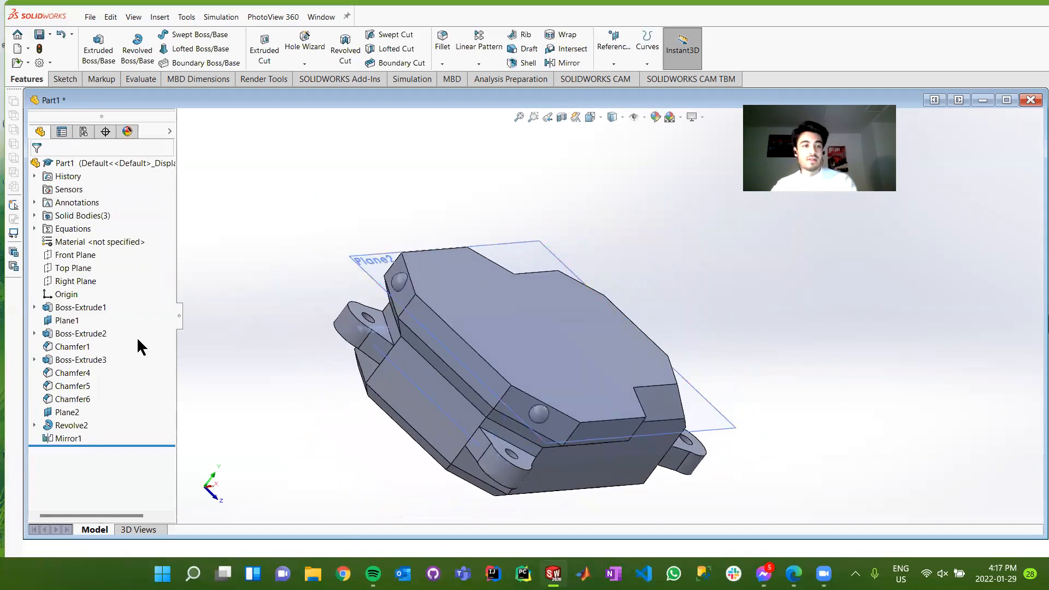
{"action": "left_click", "coordinate": [75, 255]}
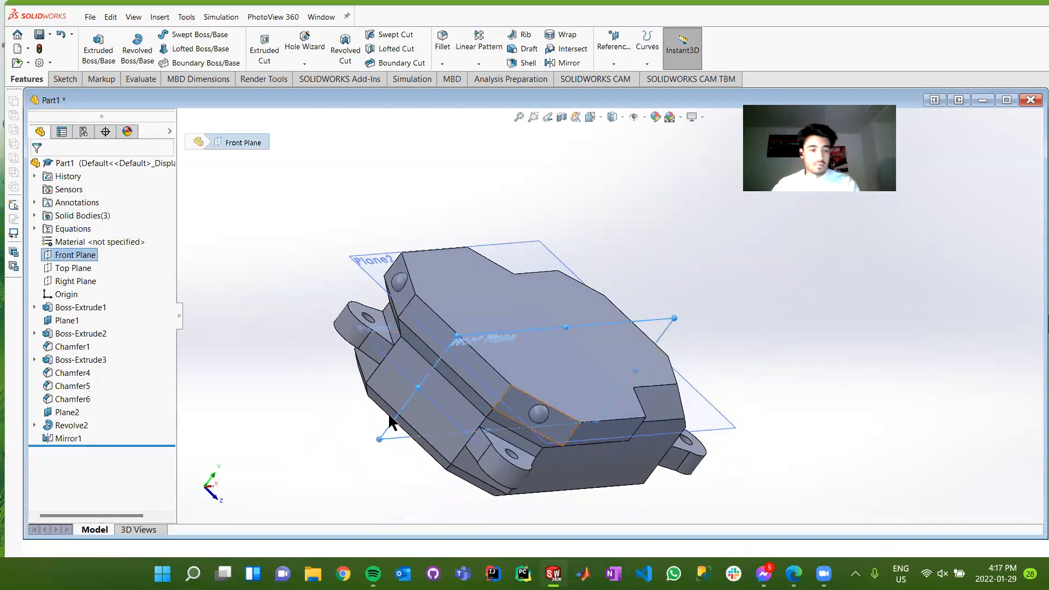
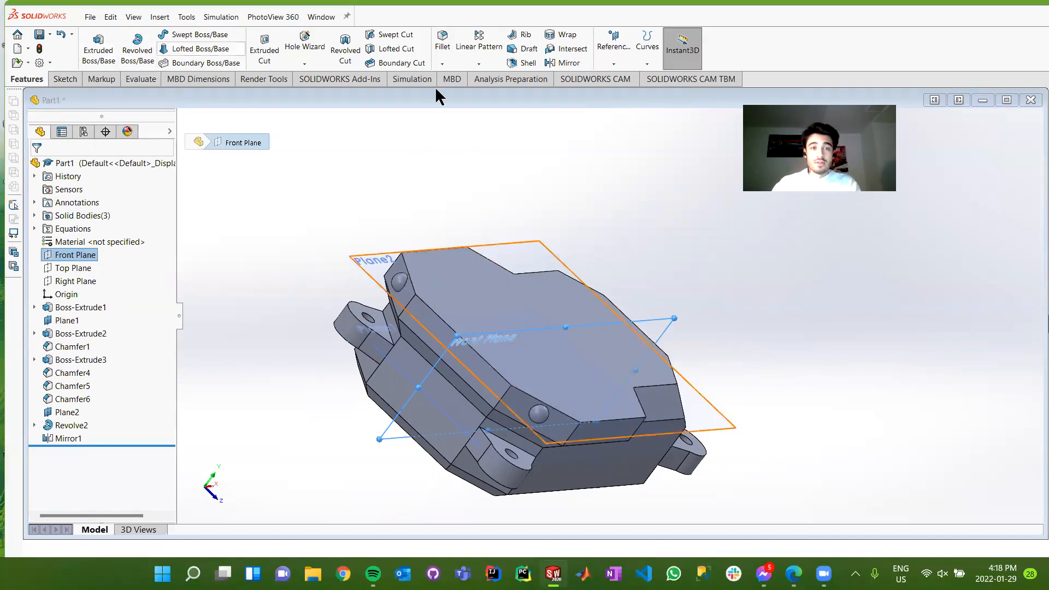
{"action": "left_click", "coordinate": [441, 63]}
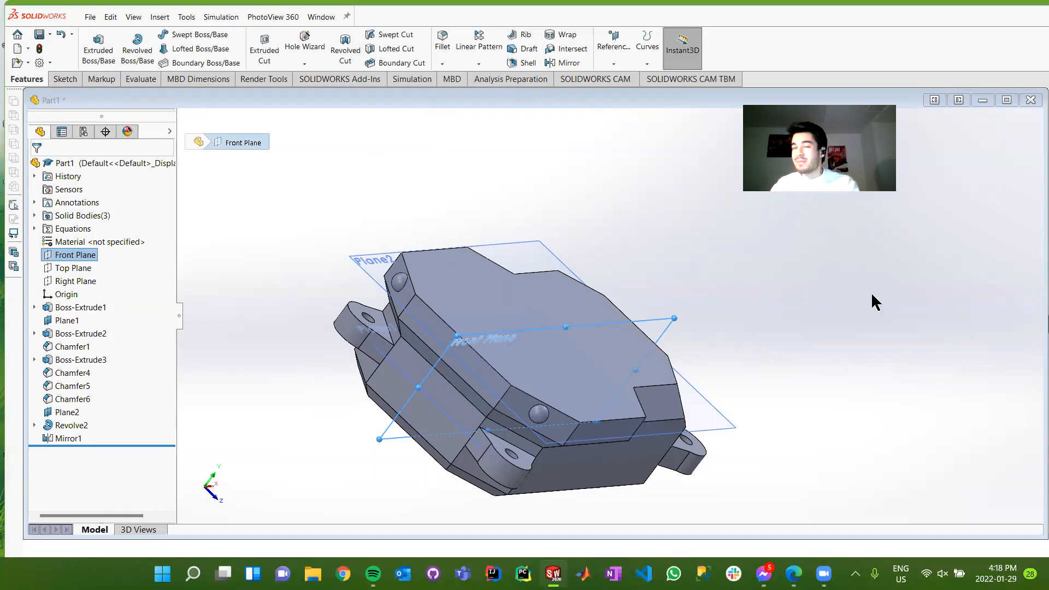
{"action": "left_click", "coordinate": [446, 61]}
{"action": "left_click", "coordinate": [451, 89]}
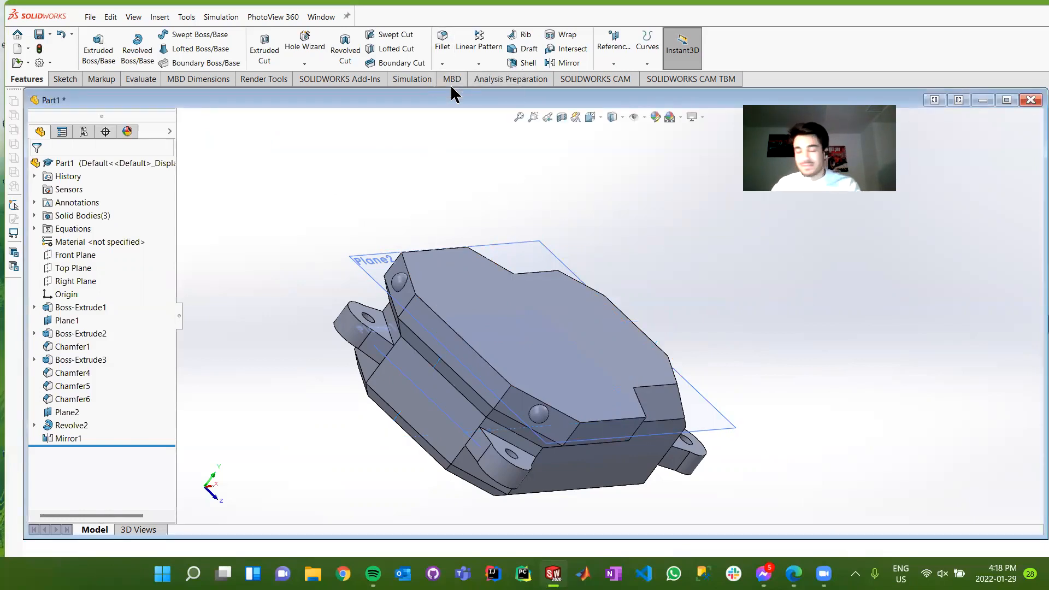
{"action": "left_click", "coordinate": [411, 258]}
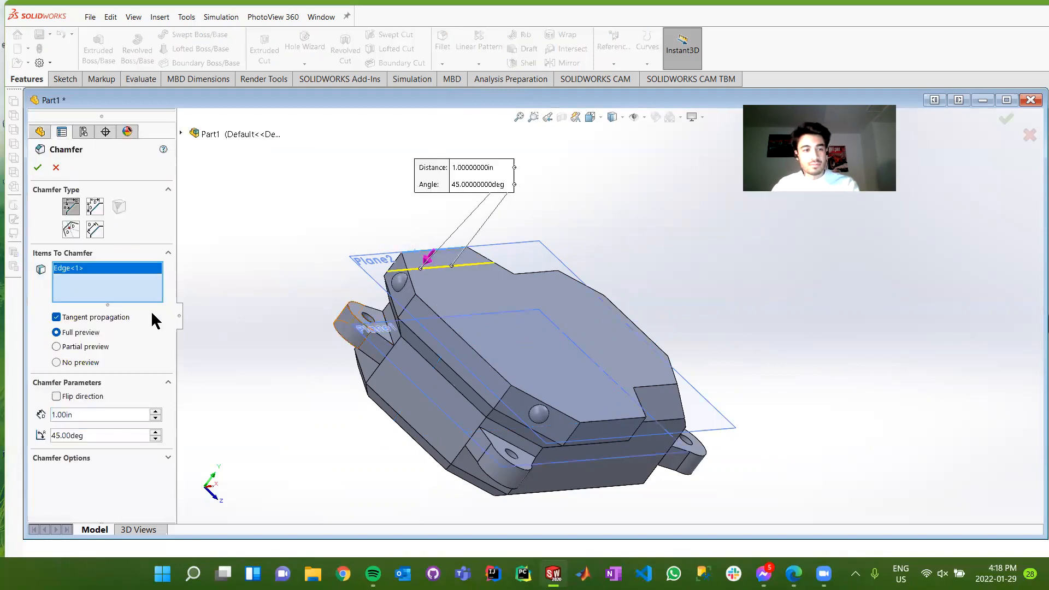
{"action": "left_click", "coordinate": [89, 415]}
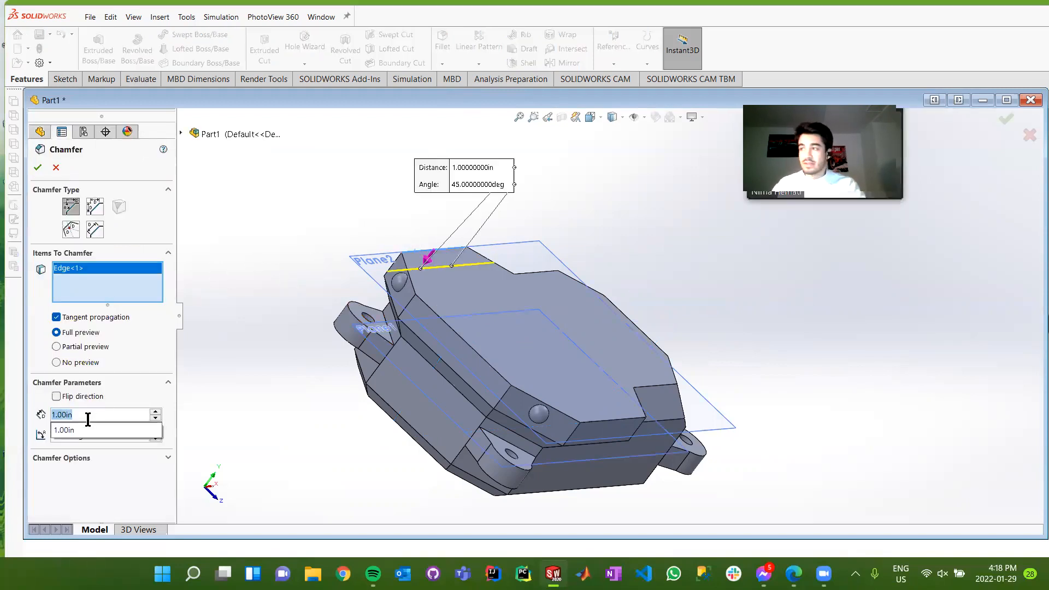
{"action": "type", "text": "0.5"}
{"action": "key", "text": "Return"}
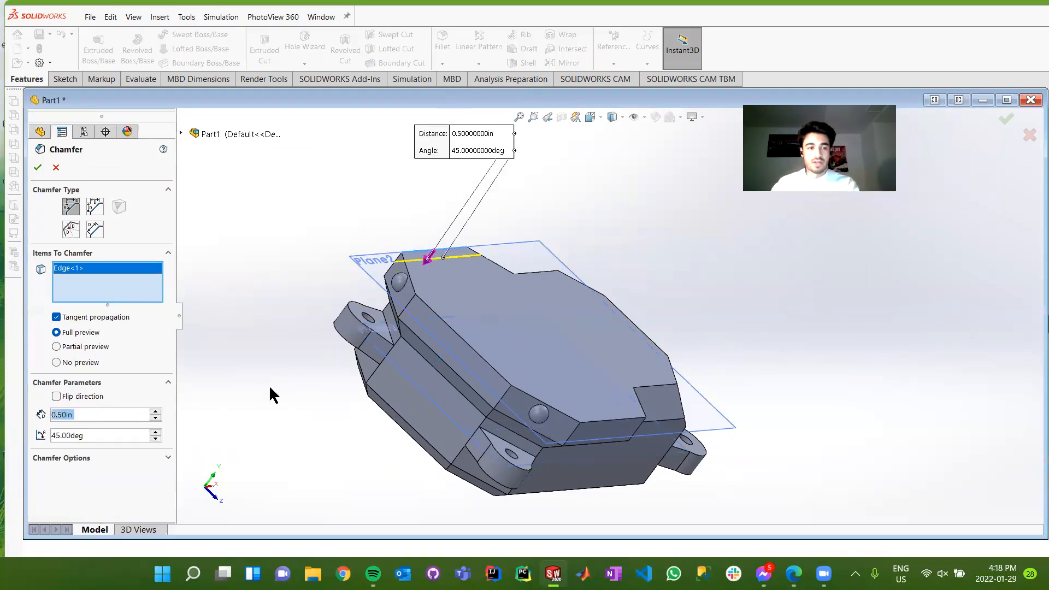
Set the back edge chamfer's angle to 74 degrees and apply the chamfer.
{"action": "left_click", "coordinate": [156, 432]}
{"action": "left_click", "coordinate": [156, 432]}
{"action": "left_click", "coordinate": [155, 432]}
{"action": "left_click", "coordinate": [156, 433]}
{"action": "left_click", "coordinate": [156, 432]}
{"action": "left_click", "coordinate": [155, 432]}
{"action": "left_click", "coordinate": [156, 432]}
{"action": "left_click", "coordinate": [156, 432]}
{"action": "left_click", "coordinate": [156, 432]}
{"action": "left_click", "coordinate": [156, 432]}
{"action": "left_click", "coordinate": [155, 432]}
{"action": "left_click", "coordinate": [155, 433]}
{"action": "left_click", "coordinate": [155, 432]}
{"action": "left_click", "coordinate": [156, 432]}
{"action": "left_click", "coordinate": [156, 432]}
{"action": "left_click", "coordinate": [156, 432]}
{"action": "left_click", "coordinate": [155, 432]}
{"action": "double_click", "coordinate": [156, 432]}
{"action": "double_click", "coordinate": [156, 433]}
{"action": "left_click", "coordinate": [156, 432]}
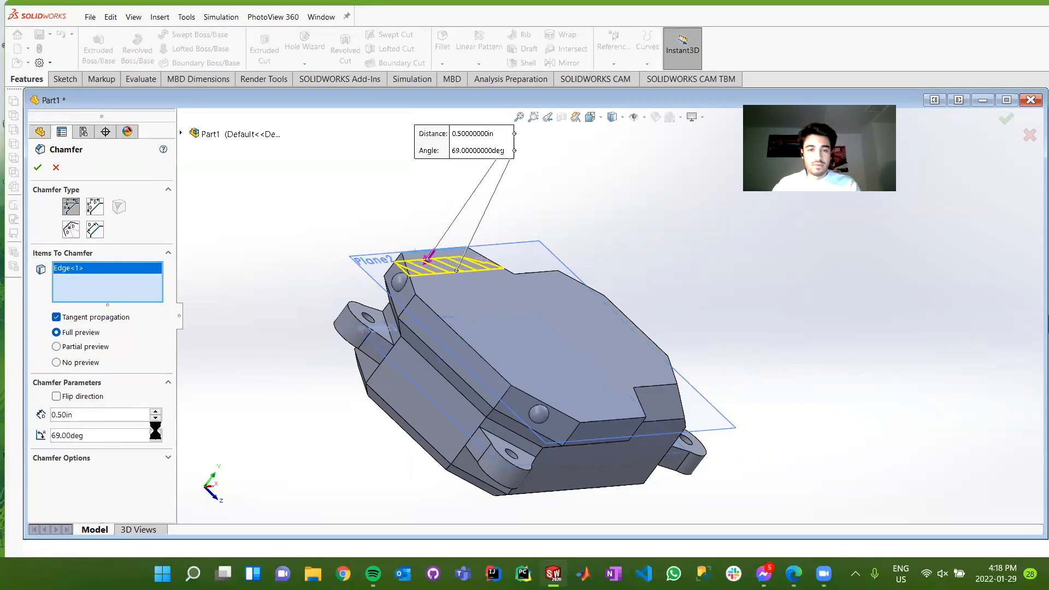
{"action": "double_click", "coordinate": [156, 432]}
{"action": "double_click", "coordinate": [156, 432]}
{"action": "left_click", "coordinate": [156, 433]}
{"action": "double_click", "coordinate": [156, 432]}
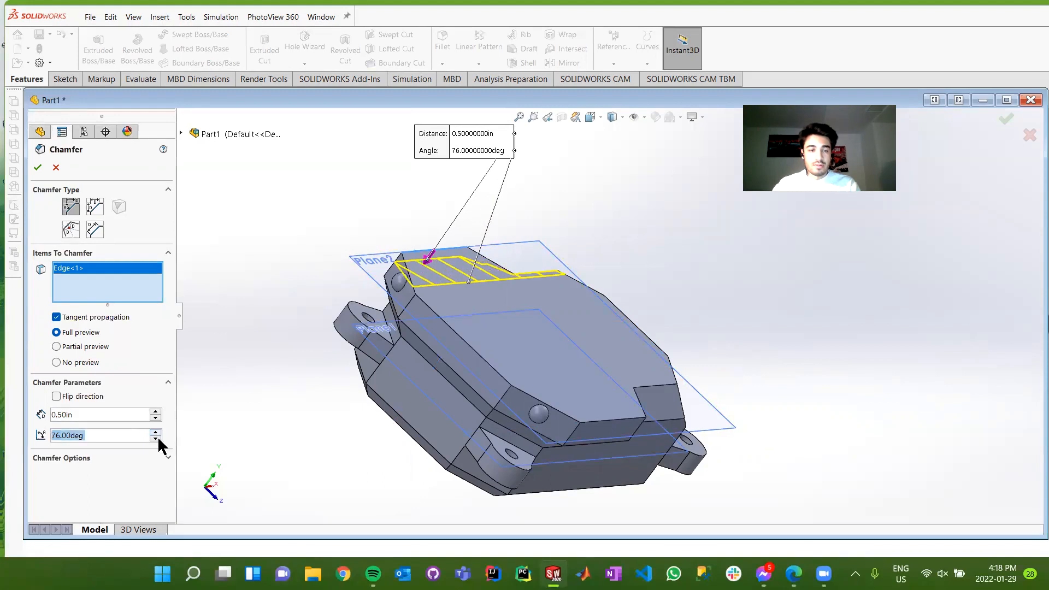
{"action": "double_click", "coordinate": [157, 437]}
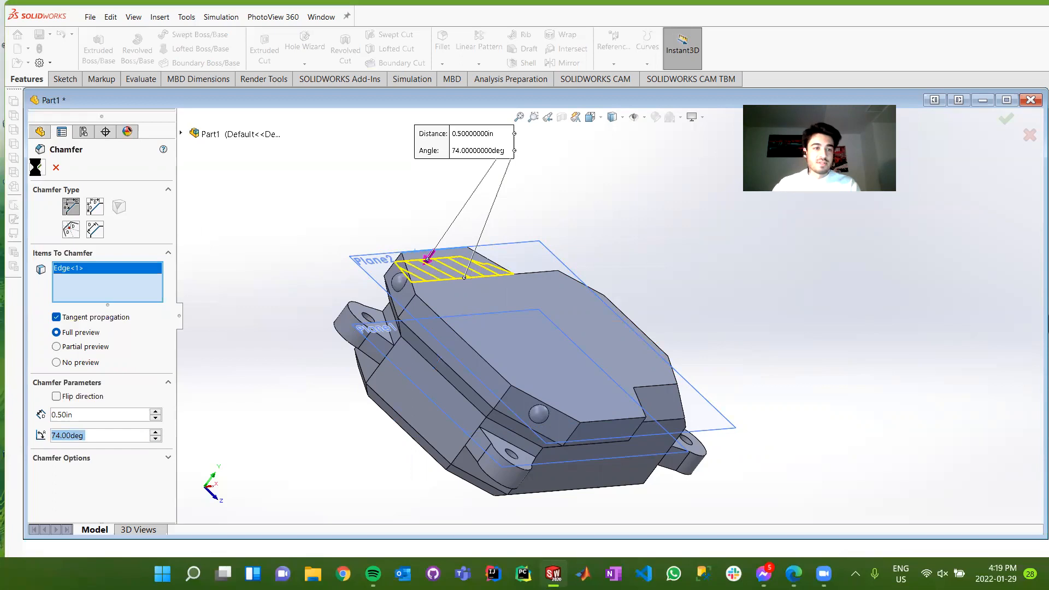
{"action": "left_click", "coordinate": [37, 167]}
Set the radius of the quarter-circle in the dome's revolve sketch to 0.35 in and rebuild the part.
{"action": "middle_click_drag", "start_coordinate": [487, 276], "coordinate": [480, 321]}
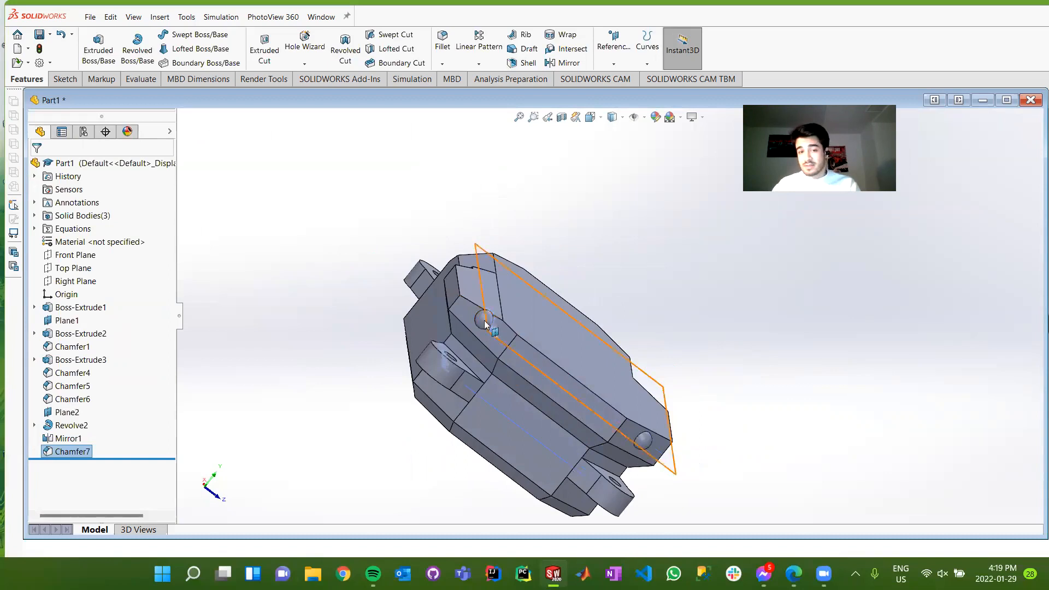
{"action": "scroll", "coordinate": [484, 319], "scroll_direction": "down", "scroll_amount": 5}
{"action": "middle_click_drag", "start_coordinate": [532, 315], "coordinate": [570, 312]}
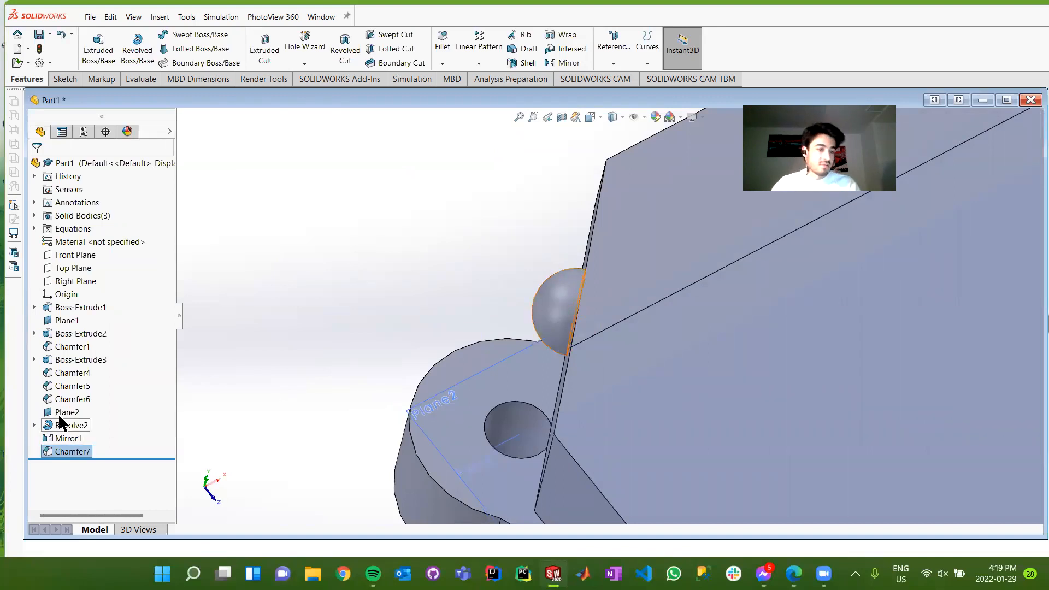
{"action": "left_click", "coordinate": [34, 425]}
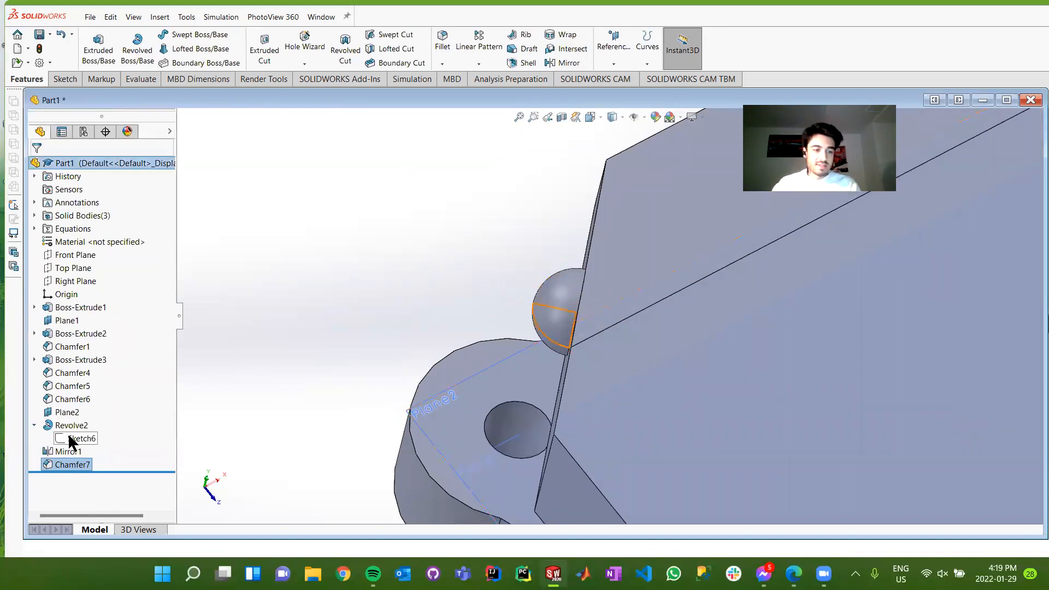
{"action": "left_click", "coordinate": [74, 437]}
{"action": "double_click", "coordinate": [428, 217]}
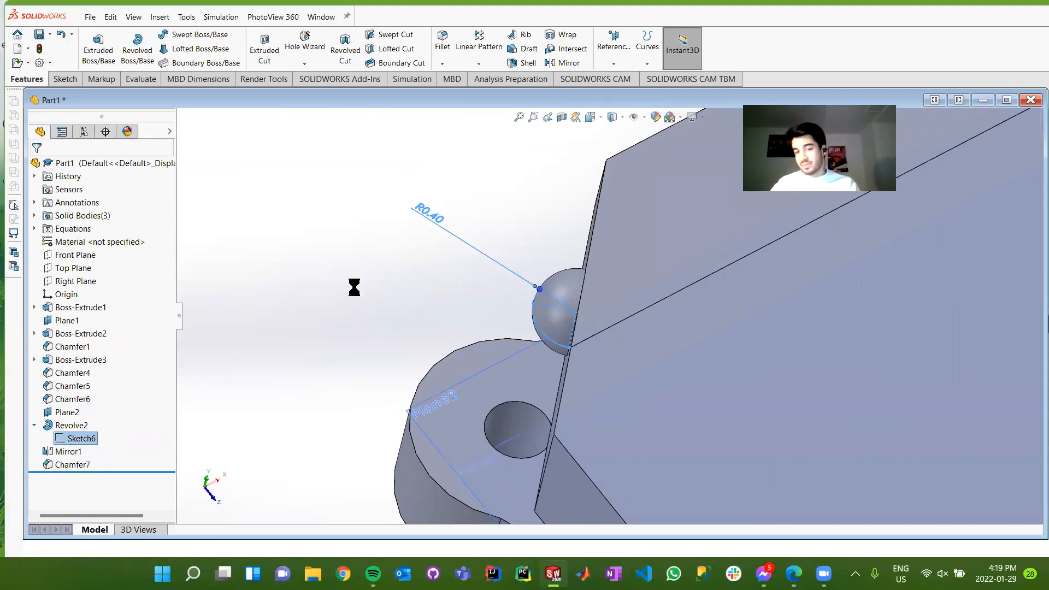
{"action": "type", "text": "0.35"}
{"action": "key", "text": "Tab"}
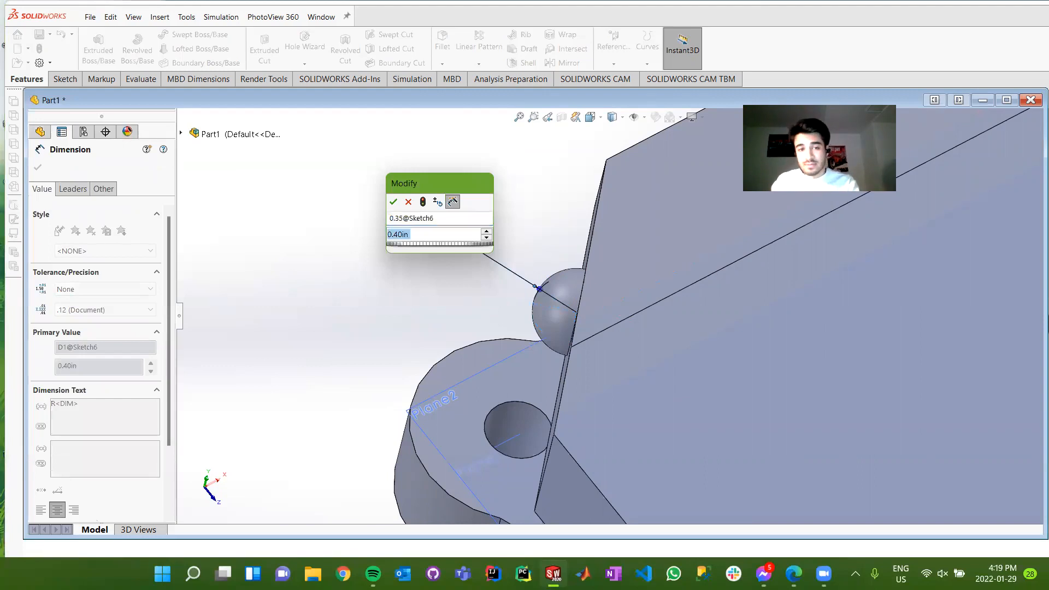
{"action": "left_click", "coordinate": [440, 219]}
{"action": "left_click", "coordinate": [432, 234]}
{"action": "double_click", "coordinate": [432, 234]}
{"action": "type", "text": "0."}
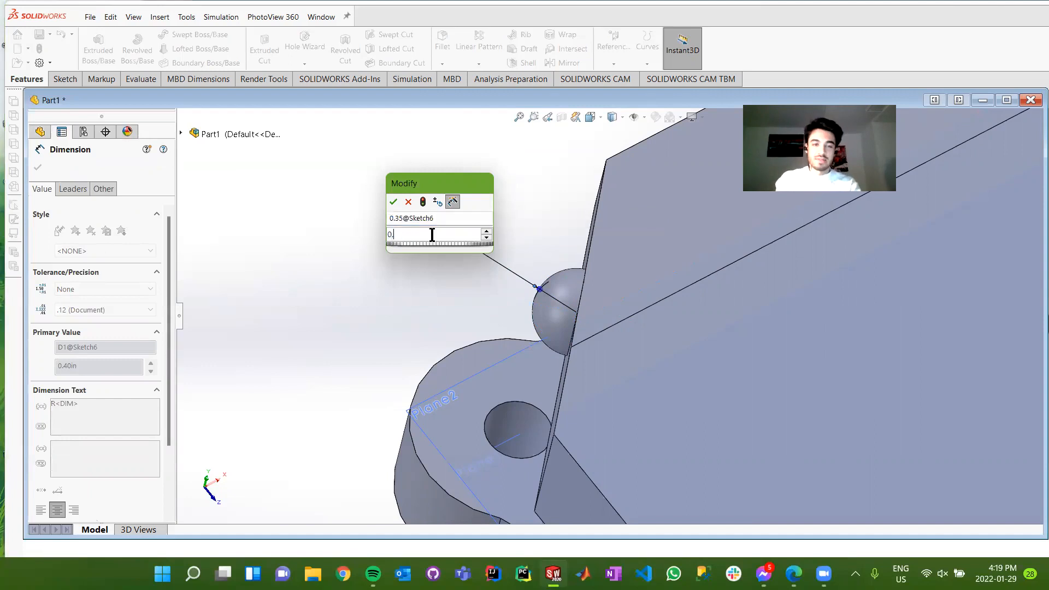
{"action": "type", "text": "35"}
{"action": "key", "text": "Return"}
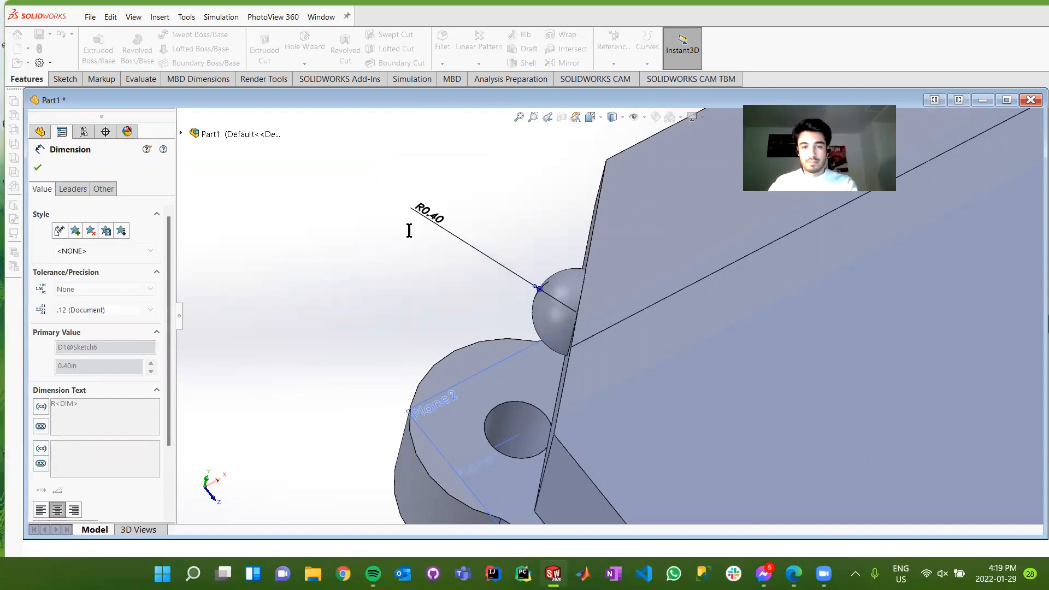
{"action": "left_click", "coordinate": [36, 167]}
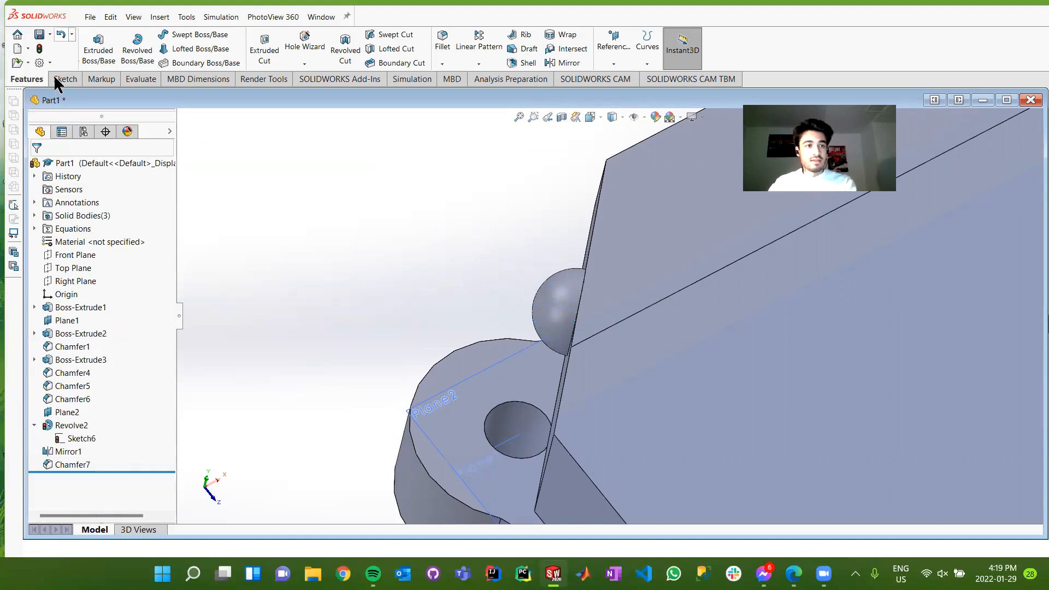
{"action": "left_click", "coordinate": [39, 52]}
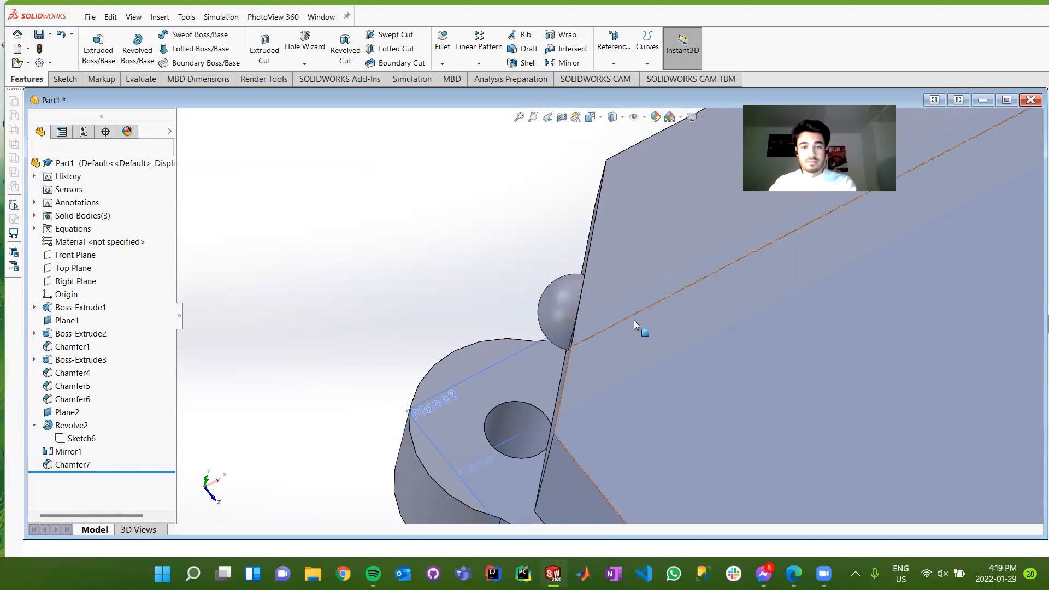
{"action": "middle_click_drag", "start_coordinate": [650, 311], "coordinate": [611, 322]}
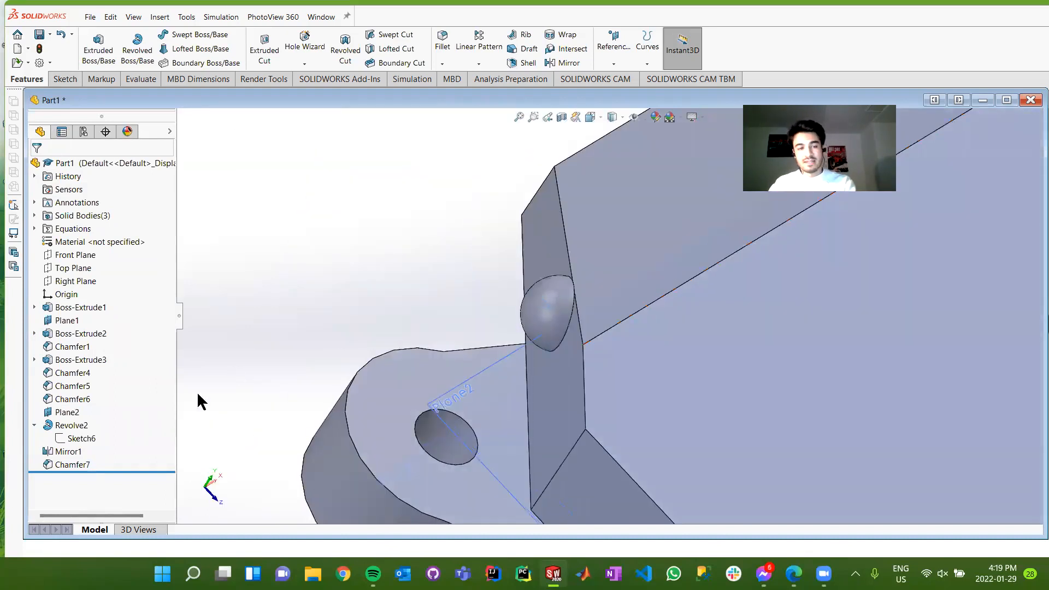
Reopen the radius dimension in the dome's revolve sketch, keep it at 0.35 in and rebuild the part.
{"action": "left_click", "coordinate": [63, 437]}
{"action": "left_click", "coordinate": [420, 226]}
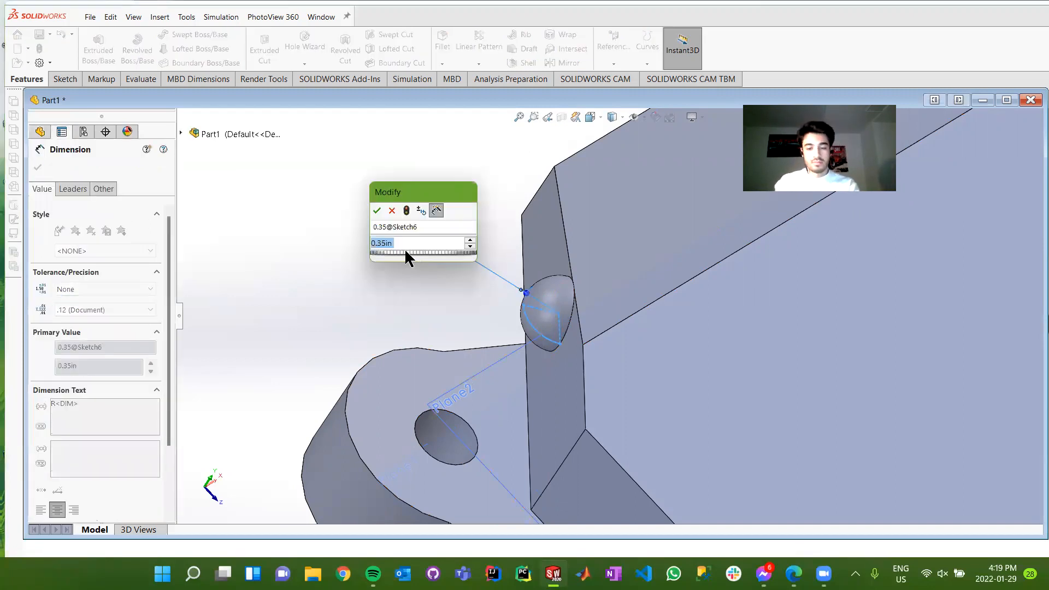
{"action": "key", "text": "Return"}
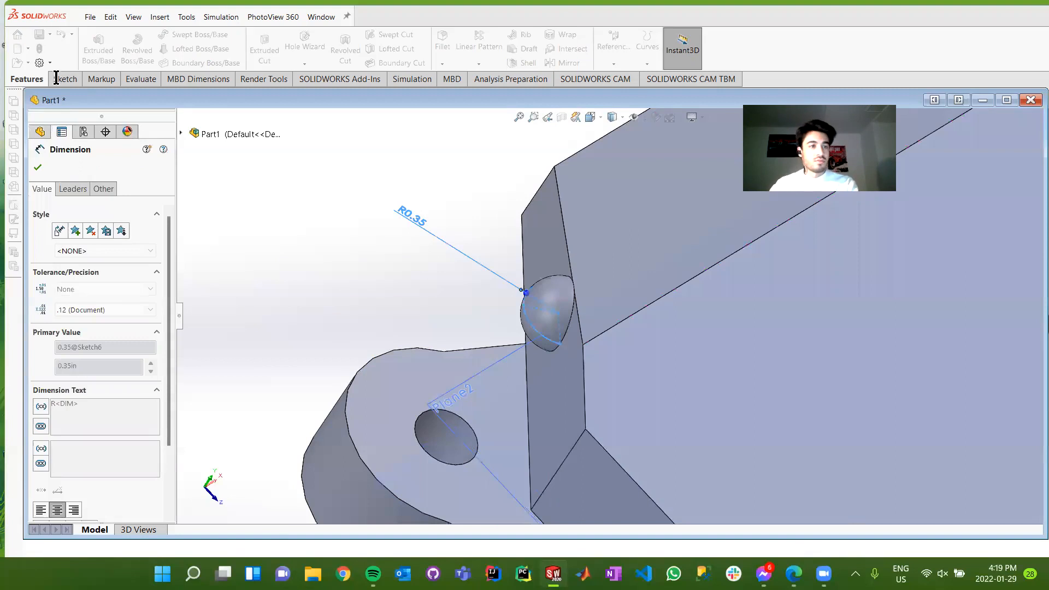
{"action": "left_click", "coordinate": [37, 167]}
{"action": "left_click", "coordinate": [39, 49]}
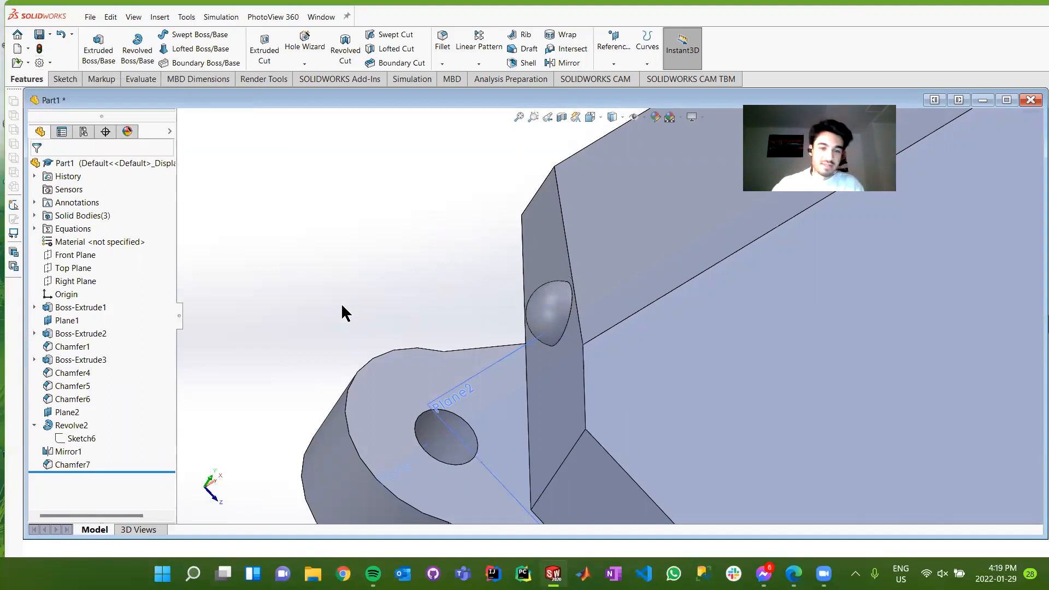
Start a 0.5 in, 74-degree chamfer on the raised top's edge between the mirrored dome's corner and the adjacent notch.
{"action": "scroll", "coordinate": [341, 302], "scroll_direction": "down", "scroll_amount": 3}
{"action": "scroll", "coordinate": [355, 247], "scroll_direction": "up", "scroll_amount": 11}
{"action": "scroll", "coordinate": [728, 378], "scroll_direction": "down", "scroll_amount": 5}
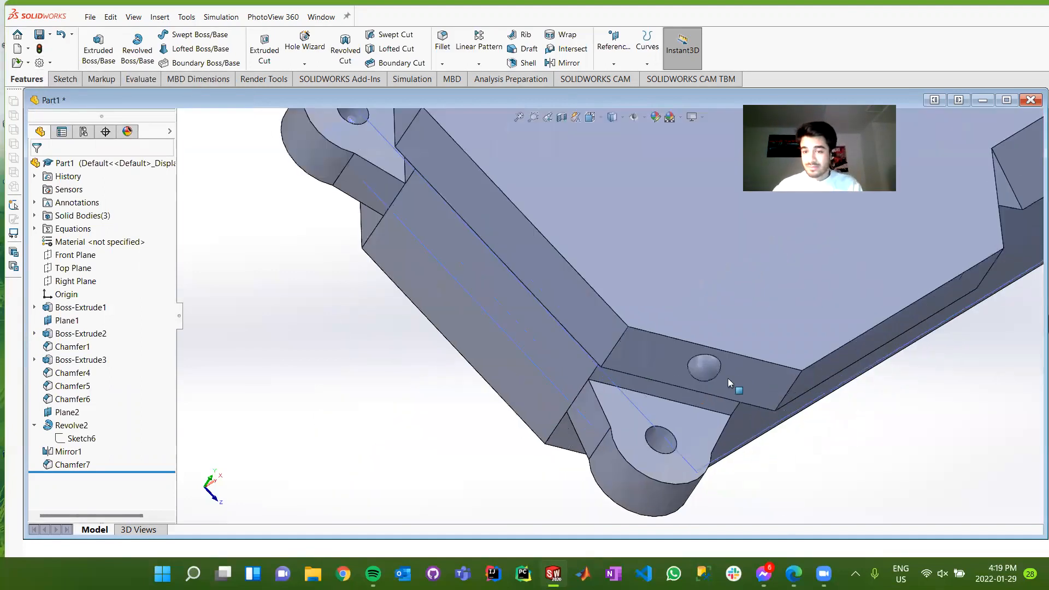
{"action": "middle_click_drag", "start_coordinate": [705, 371], "coordinate": [711, 267]}
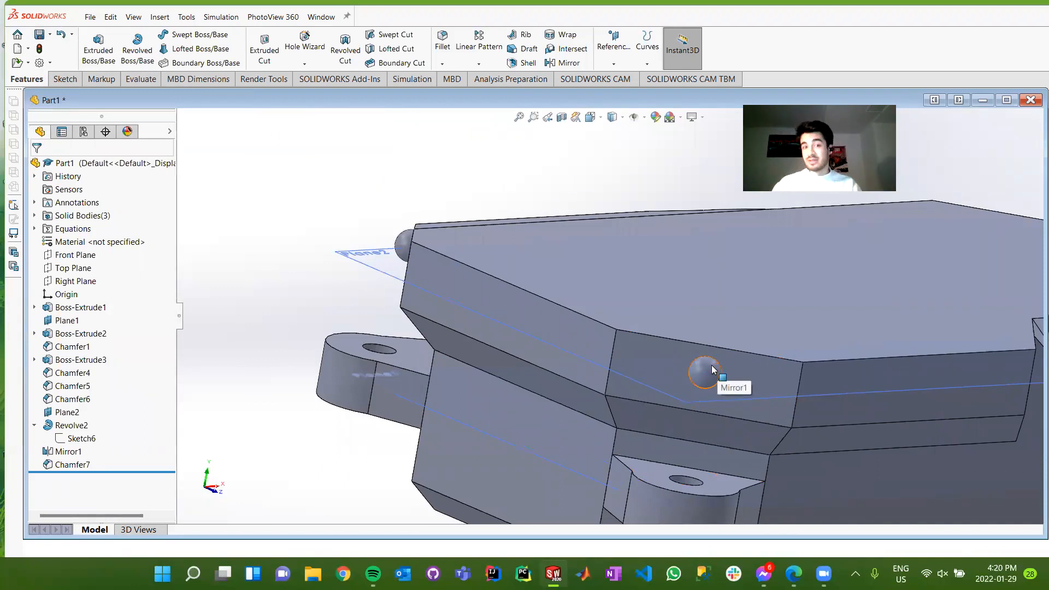
{"action": "middle_click_drag", "start_coordinate": [620, 428], "coordinate": [501, 414]}
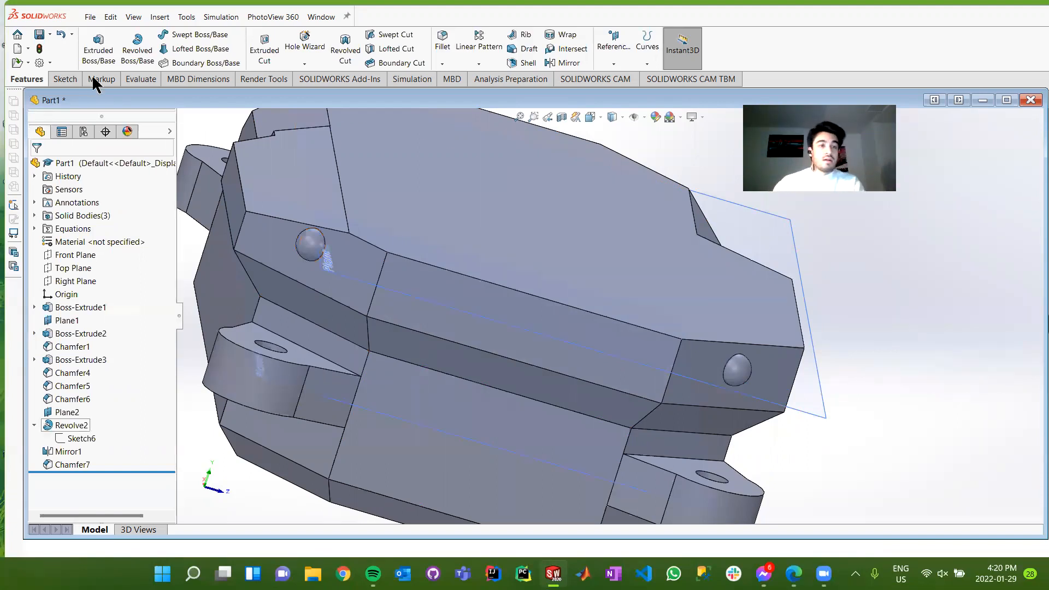
{"action": "left_click", "coordinate": [442, 64]}
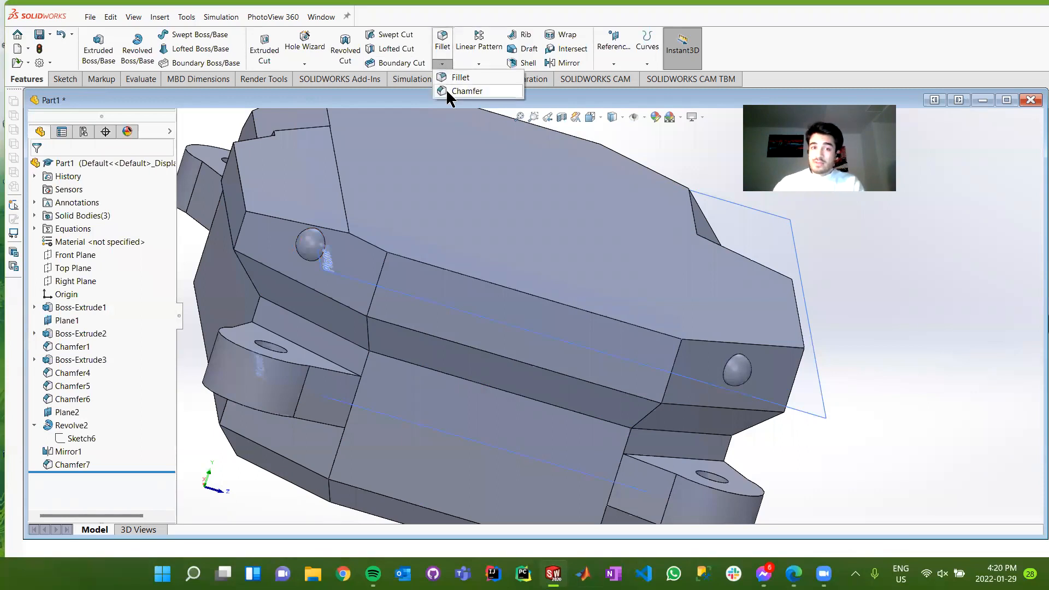
{"action": "left_click", "coordinate": [446, 92]}
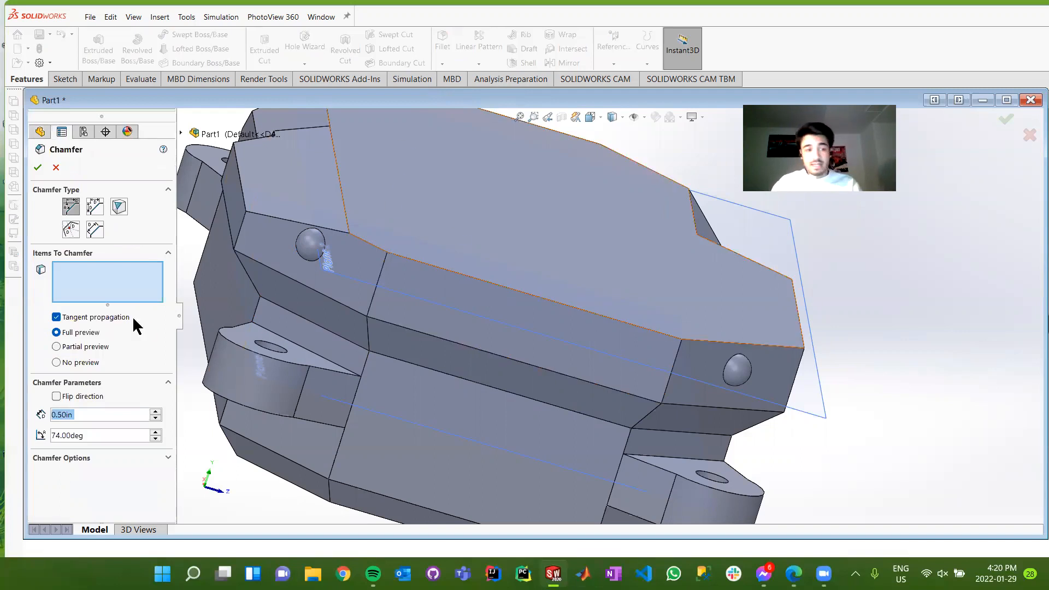
{"action": "left_click", "coordinate": [794, 289]}
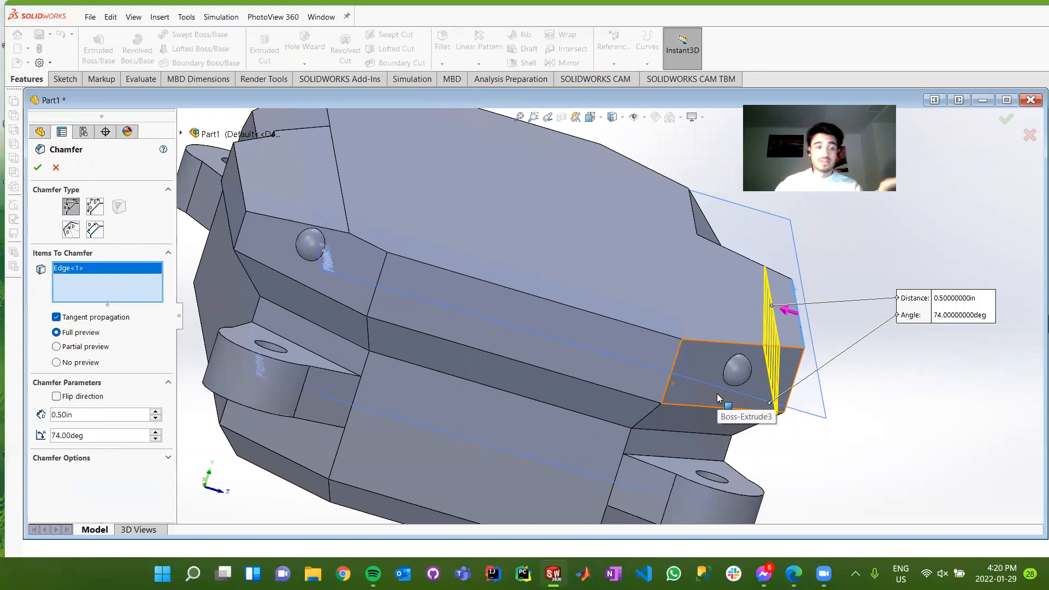
Flip the chamfer's direction so it slopes along the top face, and apply it.
{"action": "left_click", "coordinate": [64, 393]}
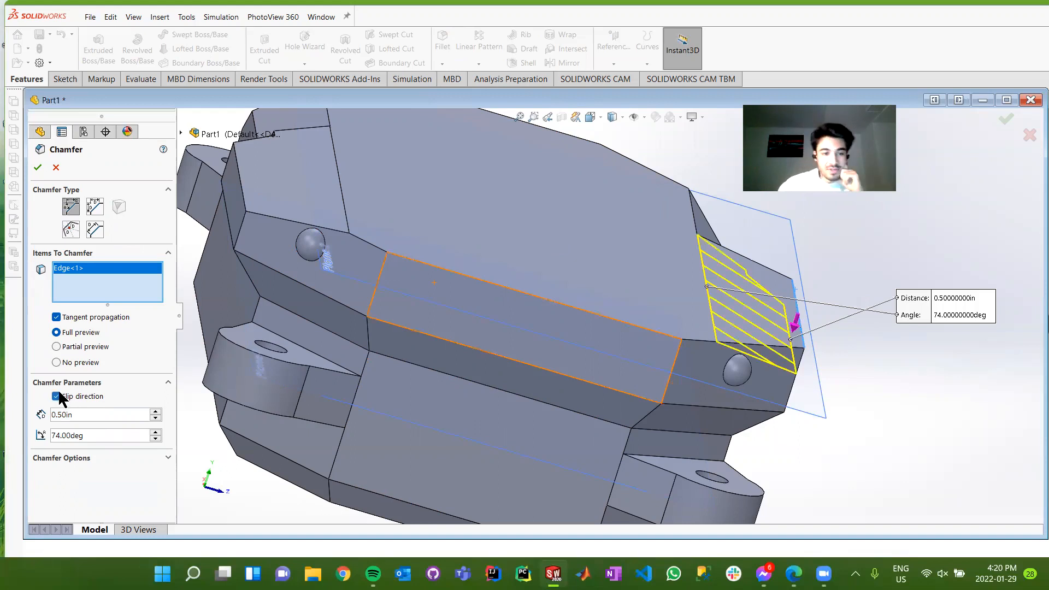
{"action": "left_click", "coordinate": [57, 396]}
{"action": "middle_click_drag", "start_coordinate": [790, 393], "coordinate": [708, 382]}
{"action": "middle_click_drag", "start_coordinate": [836, 351], "coordinate": [888, 355]}
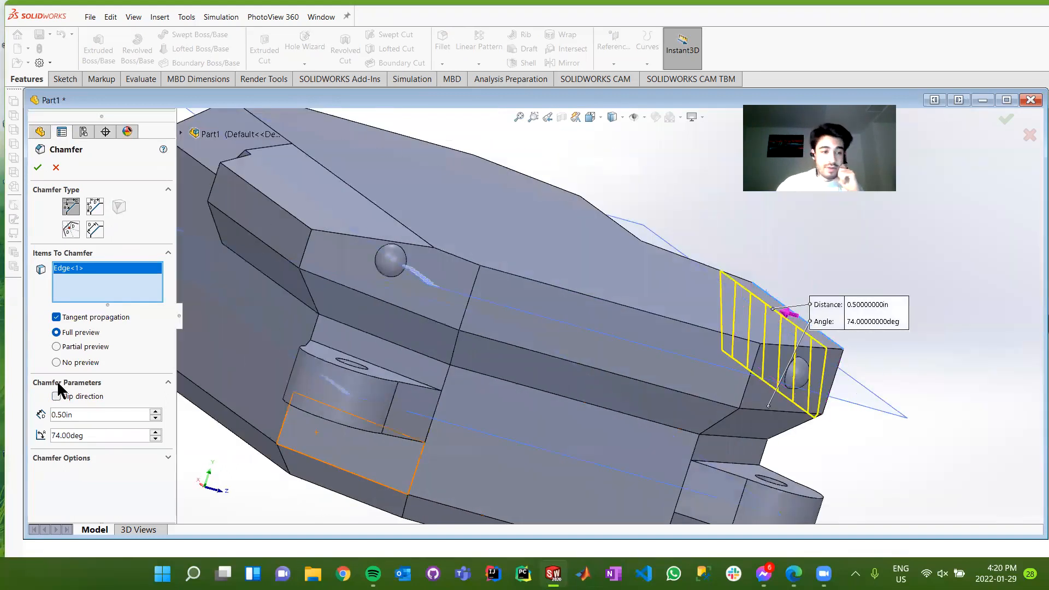
{"action": "left_click", "coordinate": [57, 396]}
{"action": "middle_click_drag", "start_coordinate": [374, 452], "coordinate": [907, 285]}
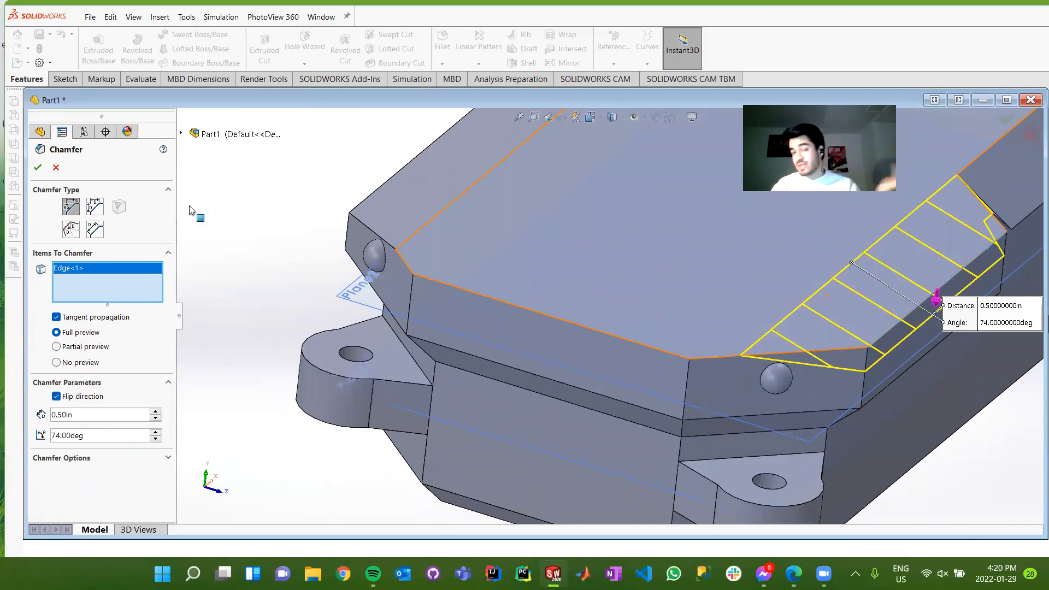
{"action": "left_click", "coordinate": [37, 167]}
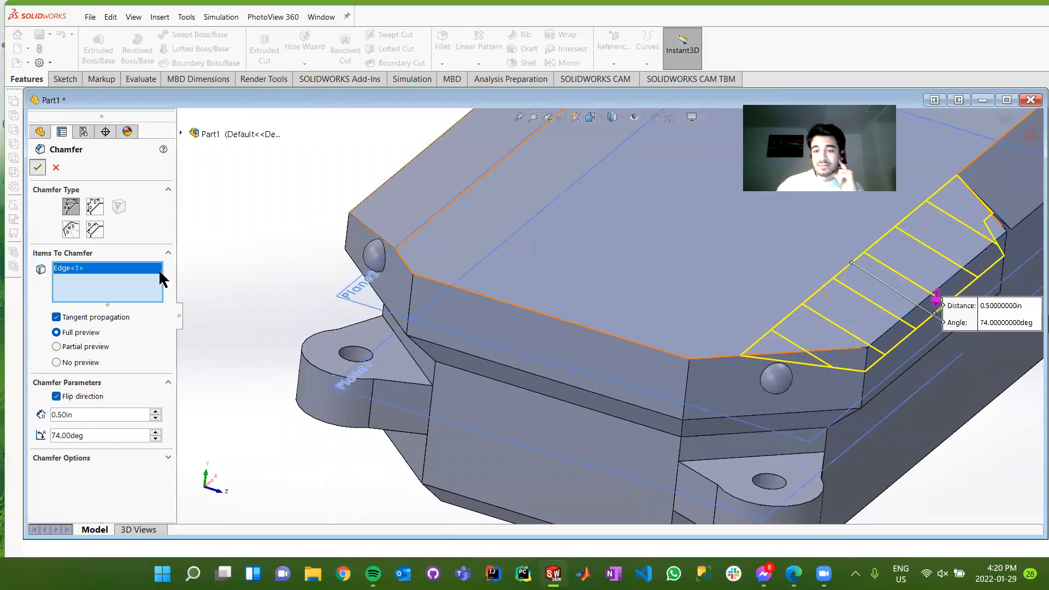
Open the appearance library at the high gloss plastics and enlarge its preview area.
{"action": "middle_click_drag", "start_coordinate": [476, 379], "coordinate": [498, 411]}
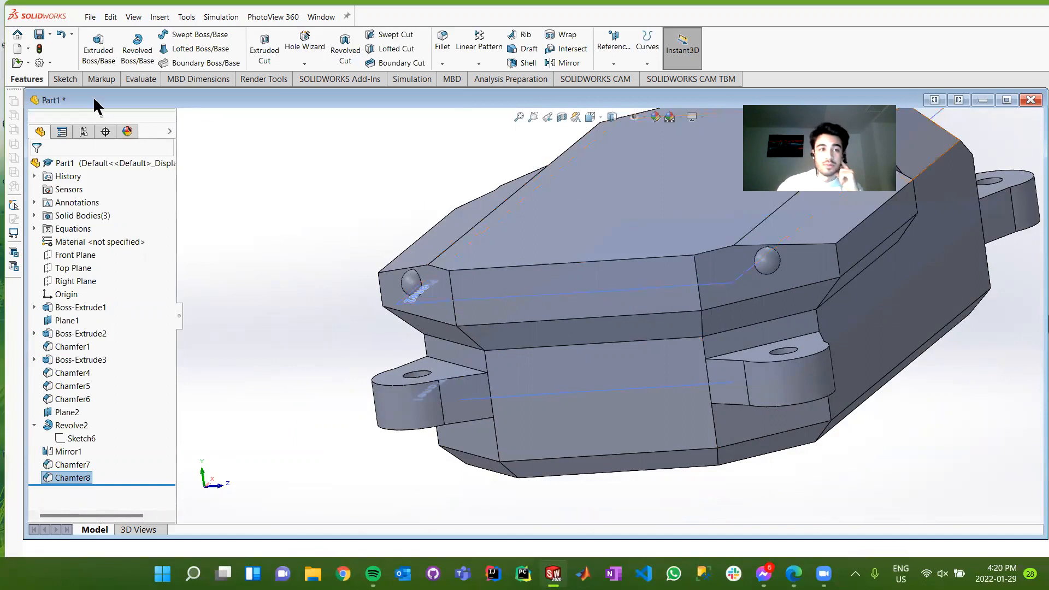
{"action": "left_click", "coordinate": [128, 131]}
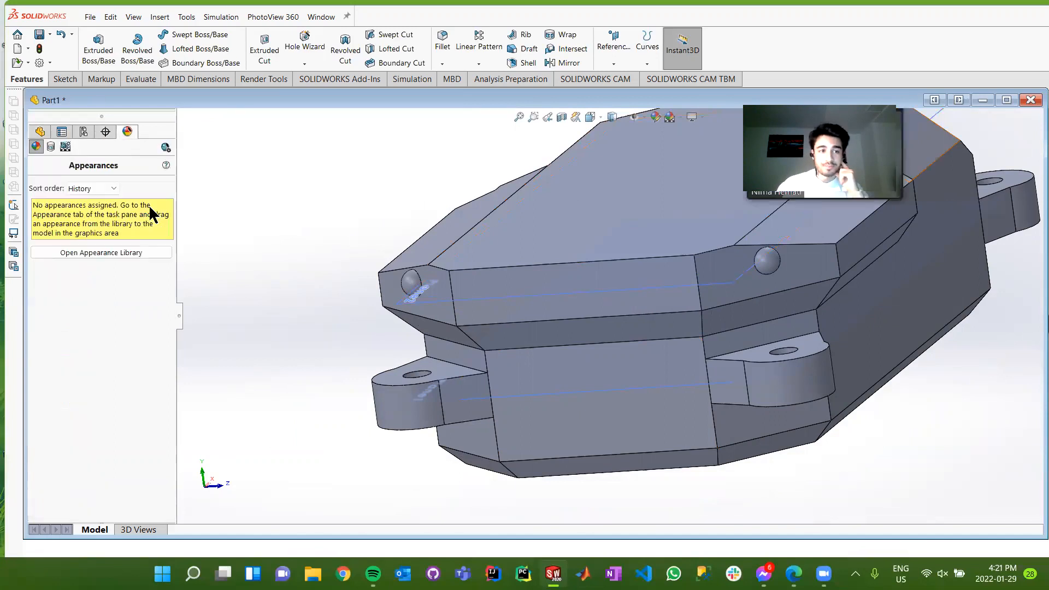
{"action": "left_click", "coordinate": [83, 253]}
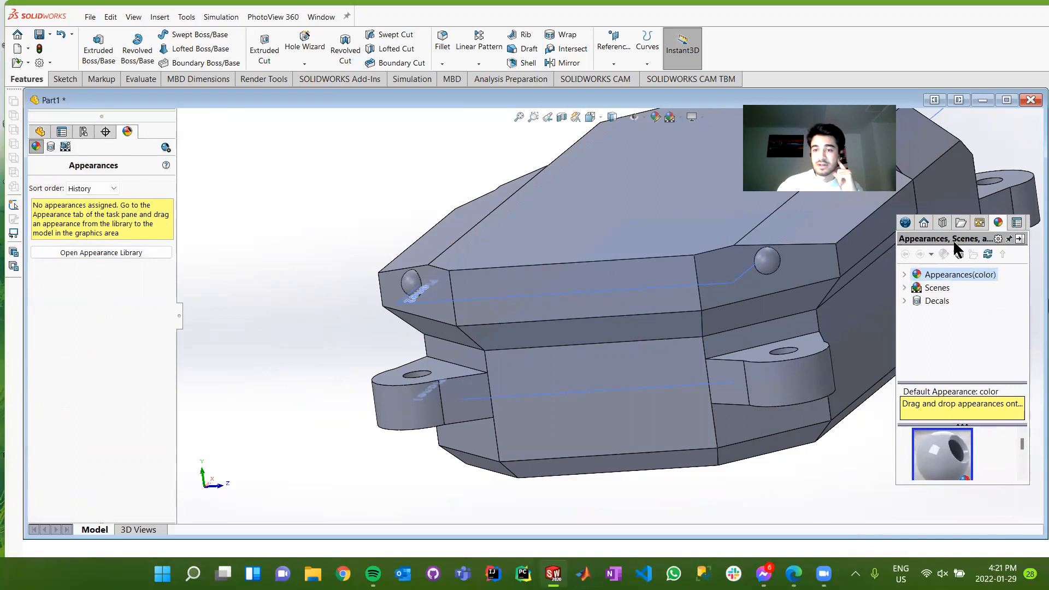
{"action": "left_click", "coordinate": [905, 275]}
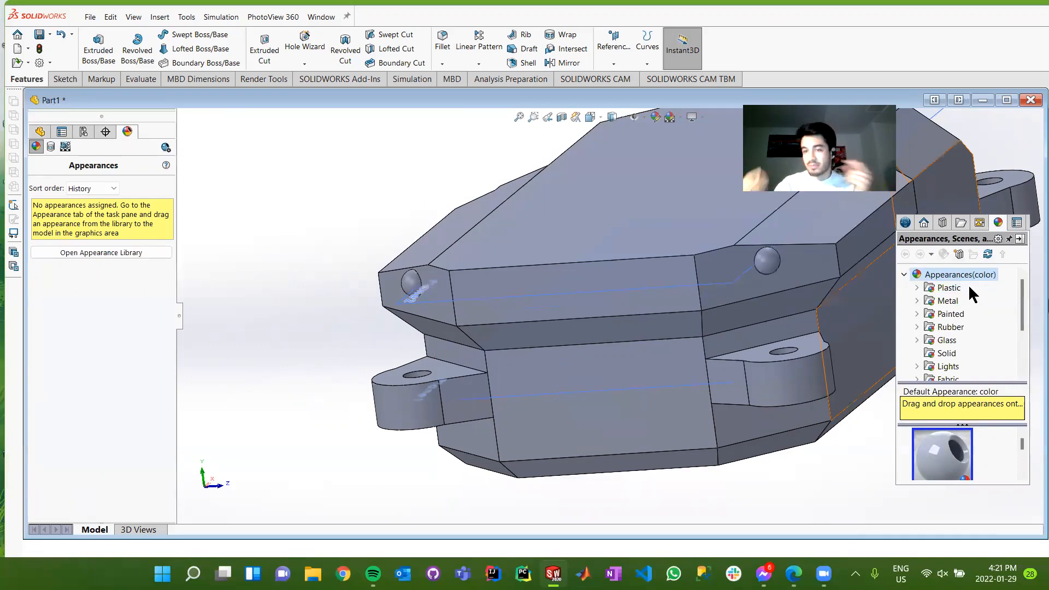
{"action": "left_click", "coordinate": [917, 288]}
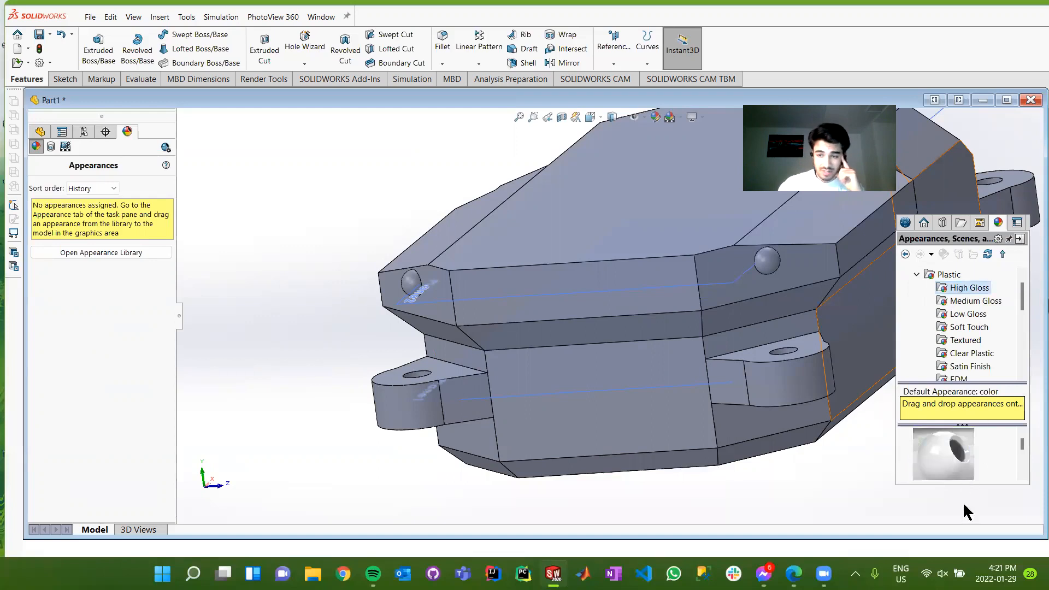
{"action": "left_click_drag", "start_coordinate": [986, 513], "coordinate": [986, 522]}
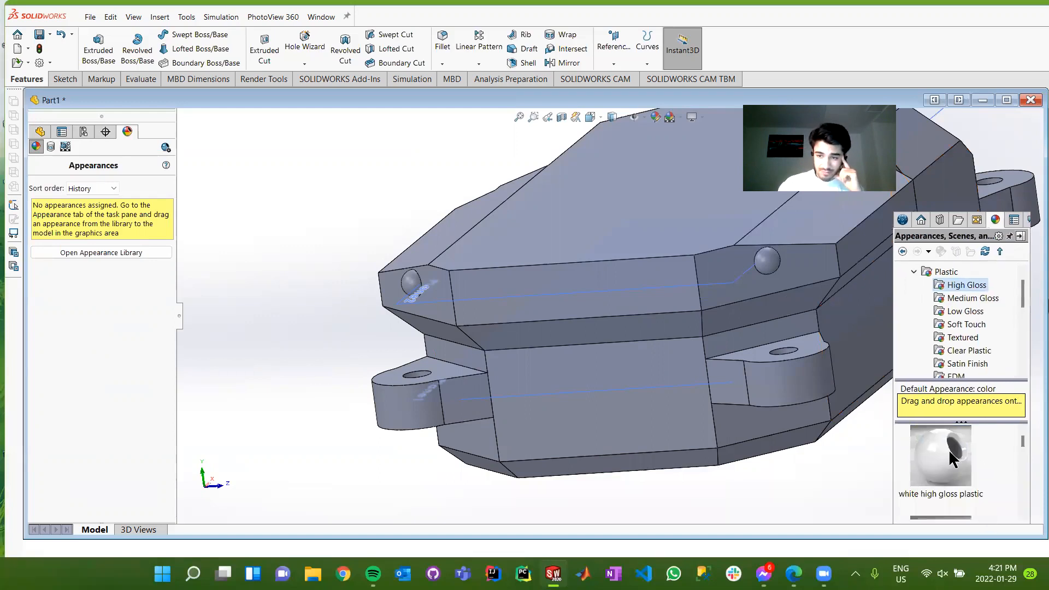
Apply the dark grey high gloss plastic appearance to the enclosure's main body.
{"action": "scroll", "coordinate": [953, 459], "scroll_direction": "down", "scroll_amount": 2}
{"action": "scroll", "coordinate": [953, 469], "scroll_direction": "down", "scroll_amount": 2}
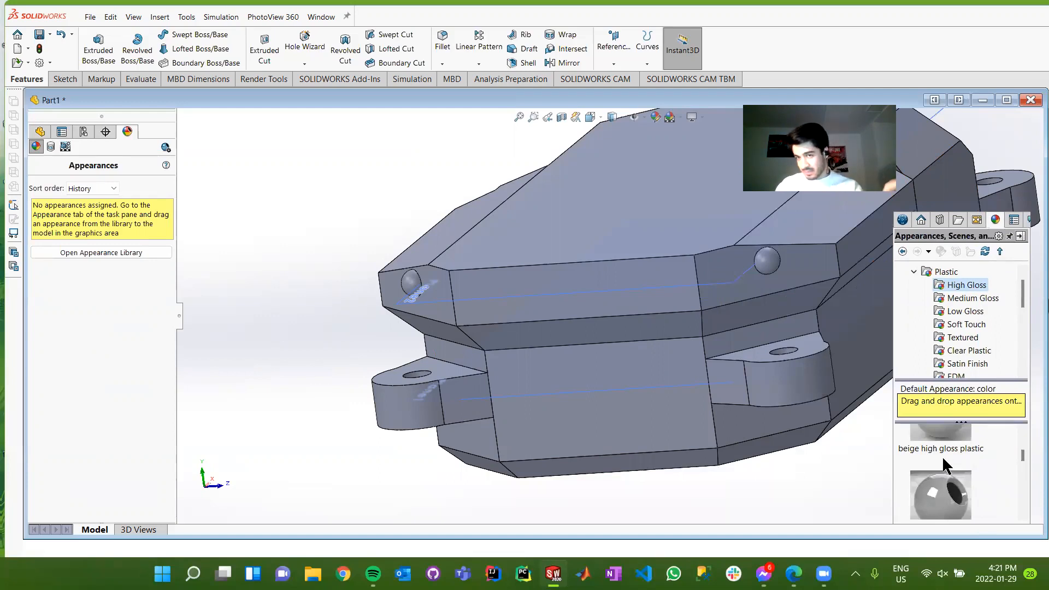
{"action": "scroll", "coordinate": [948, 470], "scroll_direction": "down", "scroll_amount": 3}
{"action": "mouse_move", "coordinate": [953, 478]}
{"action": "scroll", "coordinate": [952, 478], "scroll_direction": "up", "scroll_amount": 1}
{"action": "left_click_drag", "start_coordinate": [943, 465], "coordinate": [577, 209]}
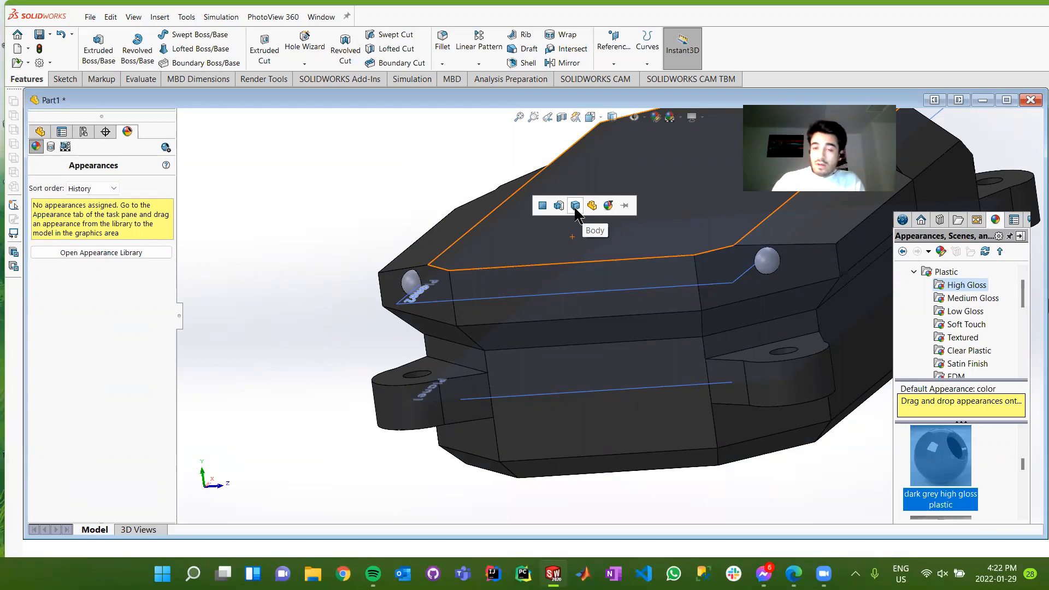
{"action": "left_click", "coordinate": [576, 205]}
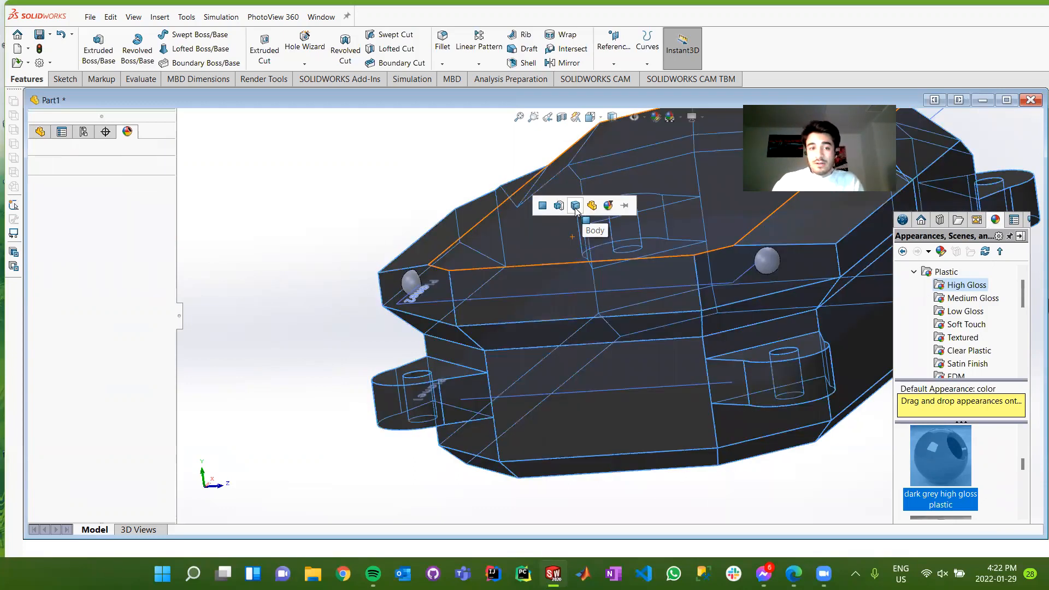
Apply dark grey high gloss plastic to the mirrored dome feature and to the original revolved dome feature.
{"action": "left_click_drag", "start_coordinate": [951, 473], "coordinate": [768, 268]}
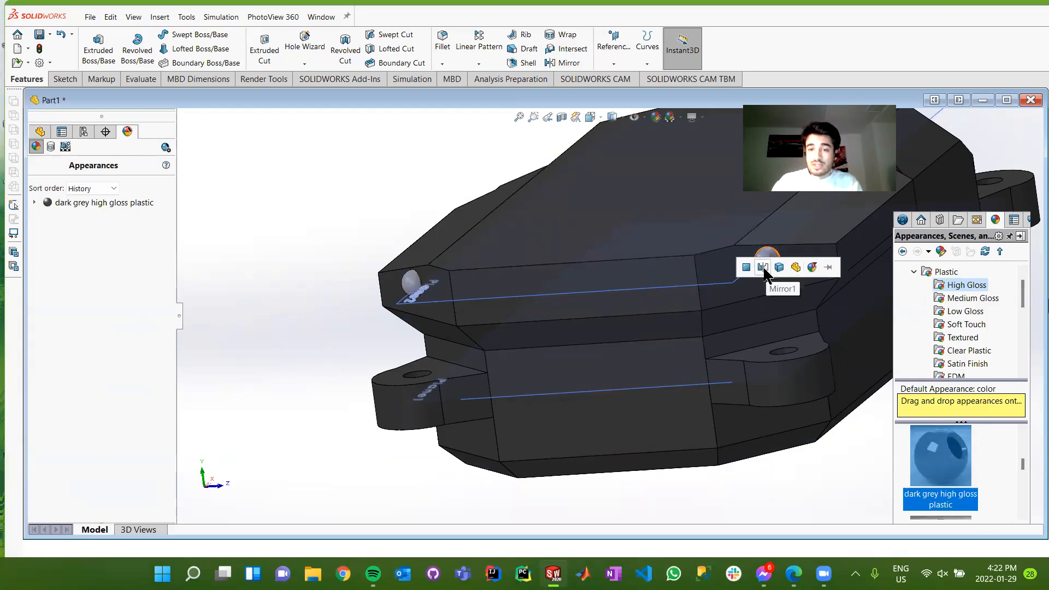
{"action": "left_click", "coordinate": [763, 267]}
{"action": "left_click_drag", "start_coordinate": [412, 285], "coordinate": [413, 285]}
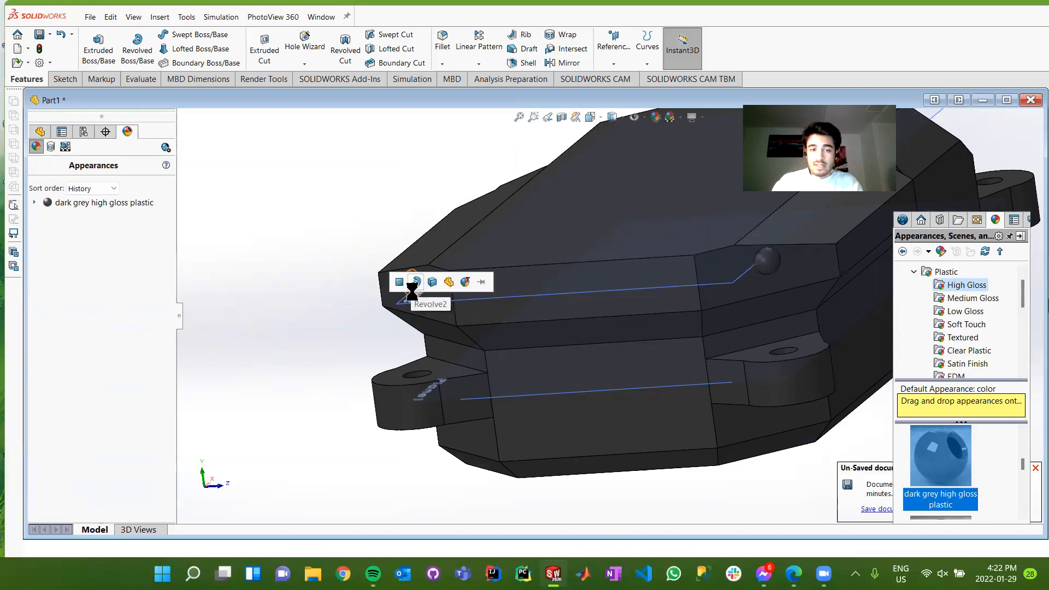
{"action": "left_click", "coordinate": [415, 282]}
Edit the mirrored dome's dark grey high gloss plastic appearance and change its color to black.
{"action": "mouse_move", "coordinate": [111, 208]}
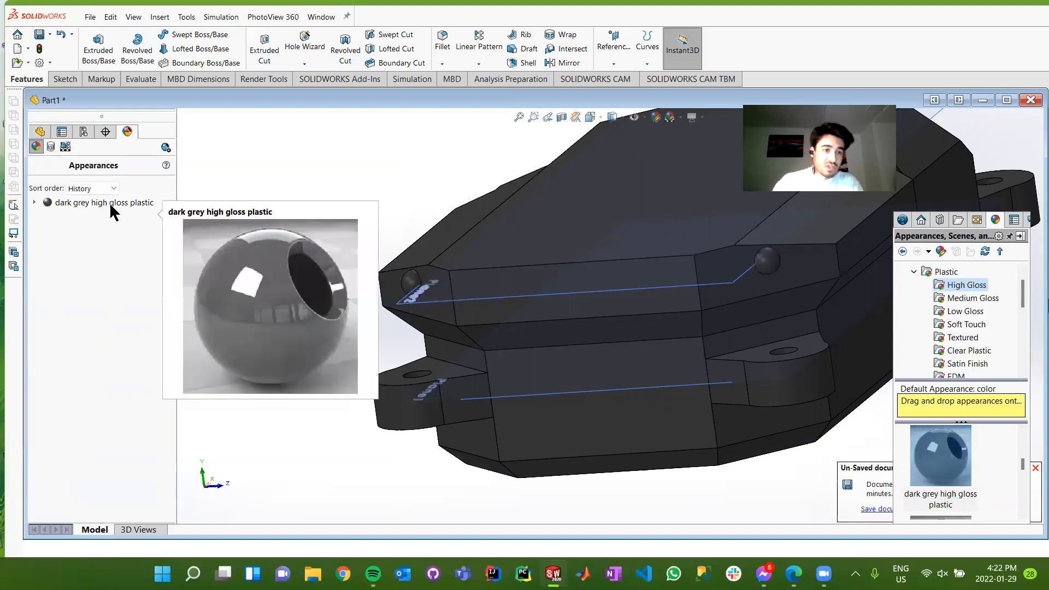
{"action": "left_click", "coordinate": [36, 203]}
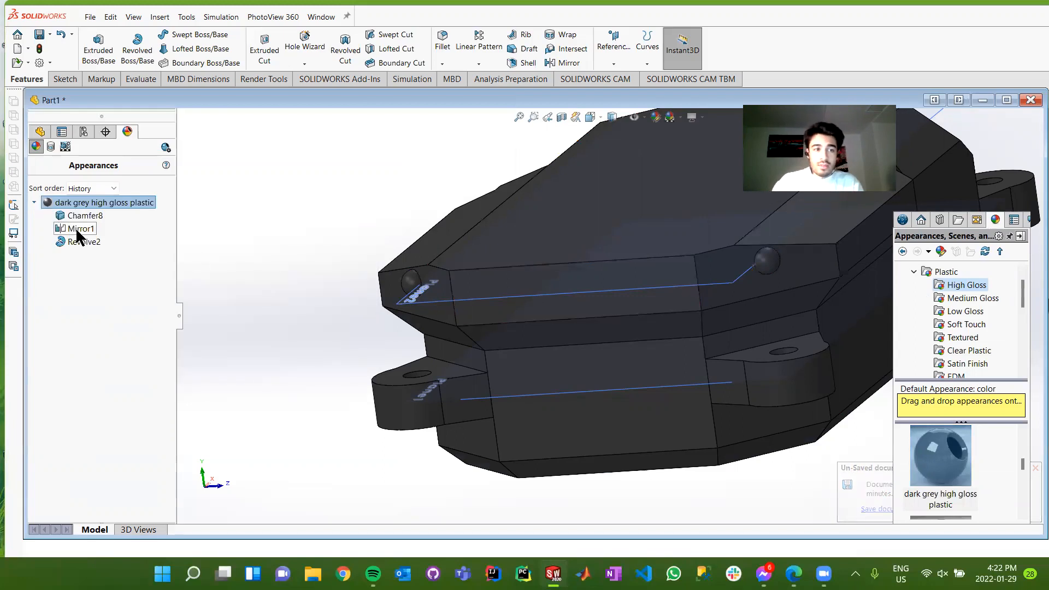
{"action": "mouse_move", "coordinate": [36, 202]}
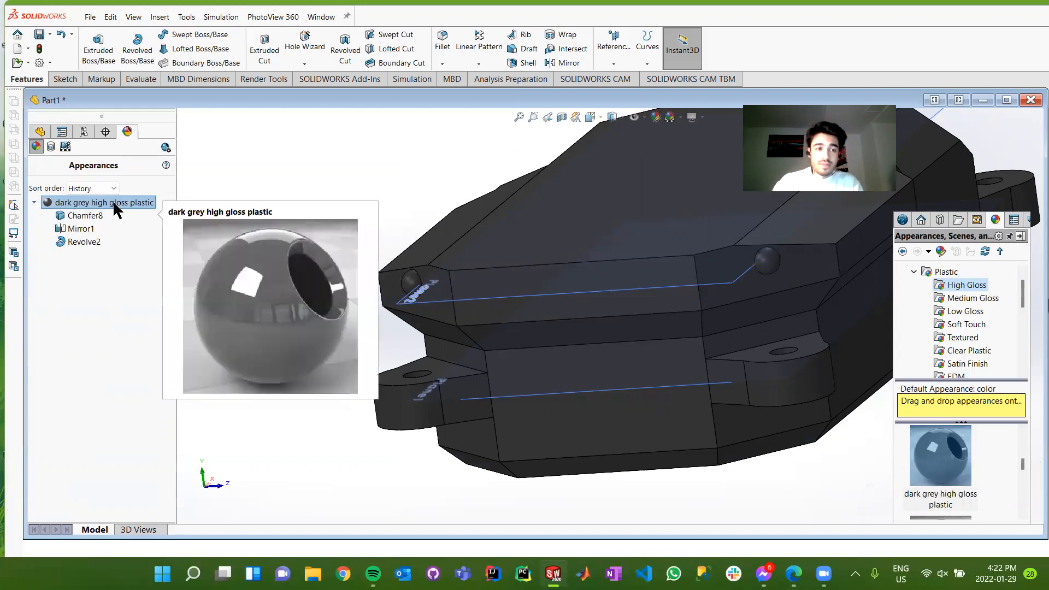
{"action": "left_click", "coordinate": [69, 228]}
{"action": "left_click", "coordinate": [75, 216]}
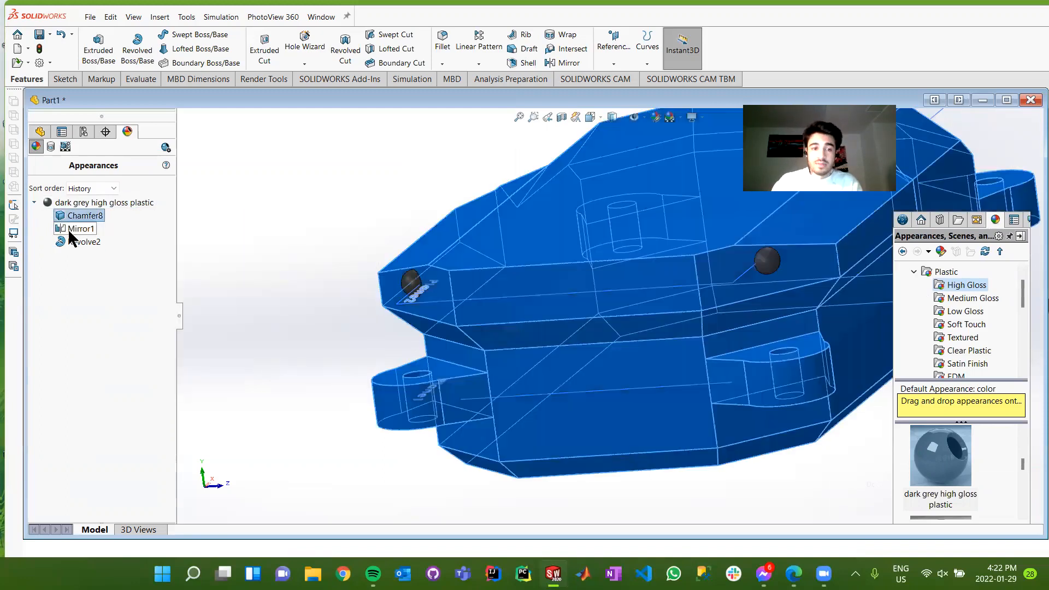
{"action": "left_click", "coordinate": [78, 262]}
{"action": "right_click", "coordinate": [69, 230]}
{"action": "left_click", "coordinate": [81, 237]}
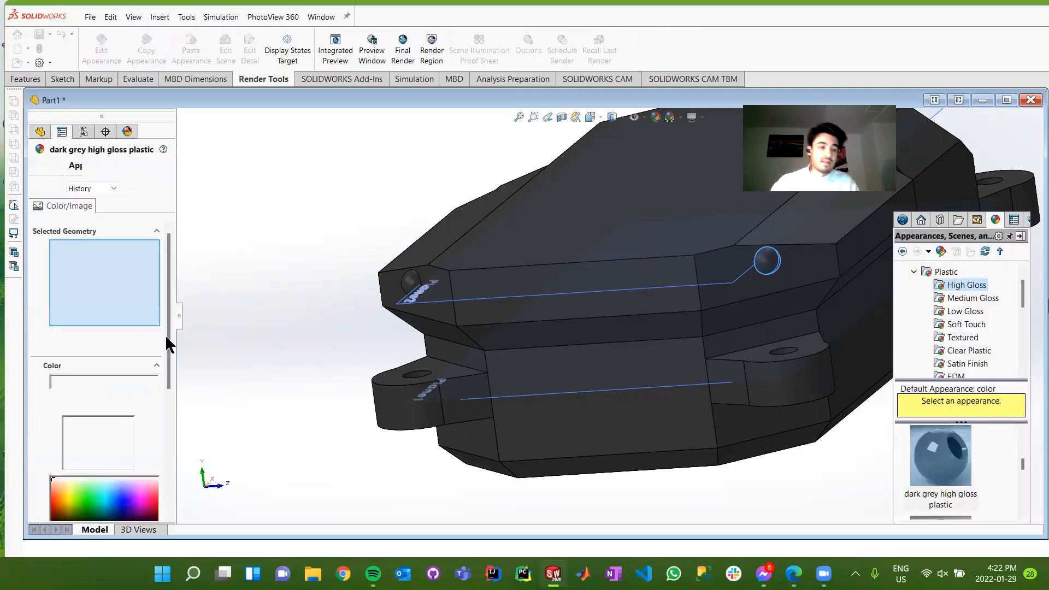
{"action": "left_click", "coordinate": [130, 455]}
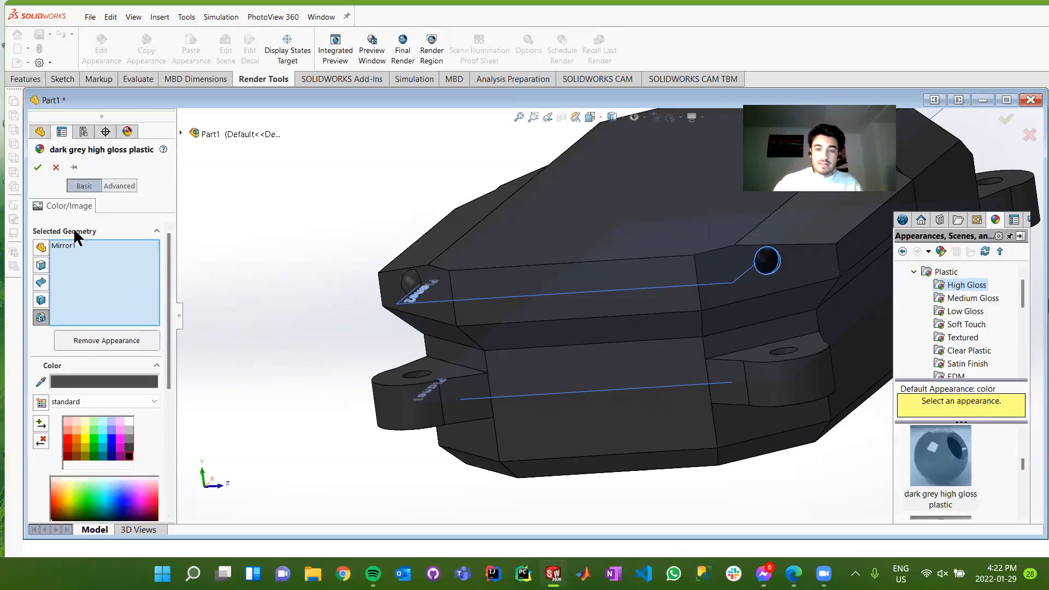
{"action": "left_click", "coordinate": [37, 167]}
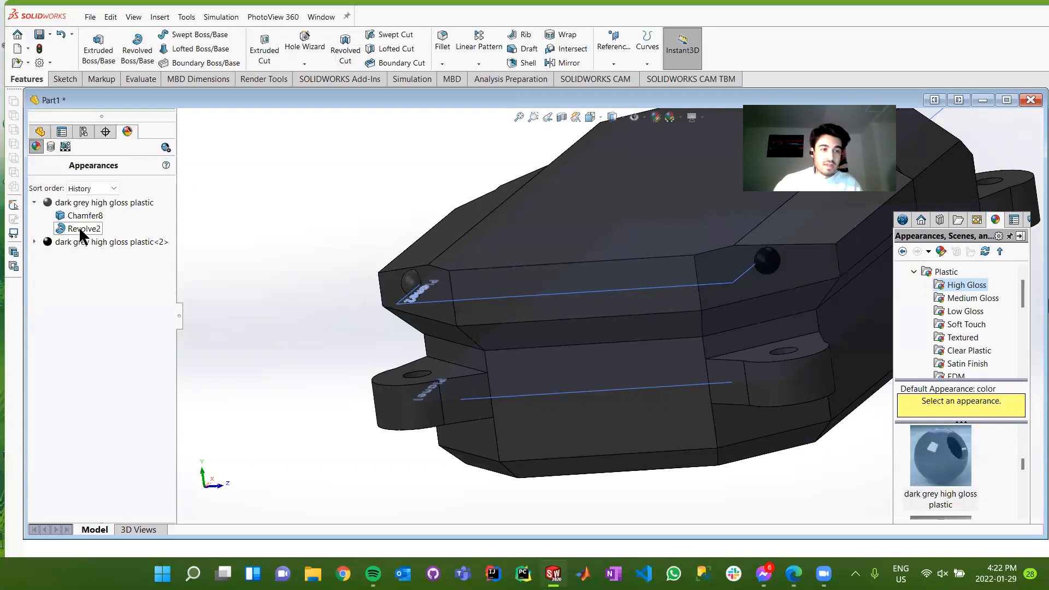
Apply the mirrored dome's black plastic appearance to the original revolved dome and list the features that use it.
{"action": "left_click", "coordinate": [77, 230]}
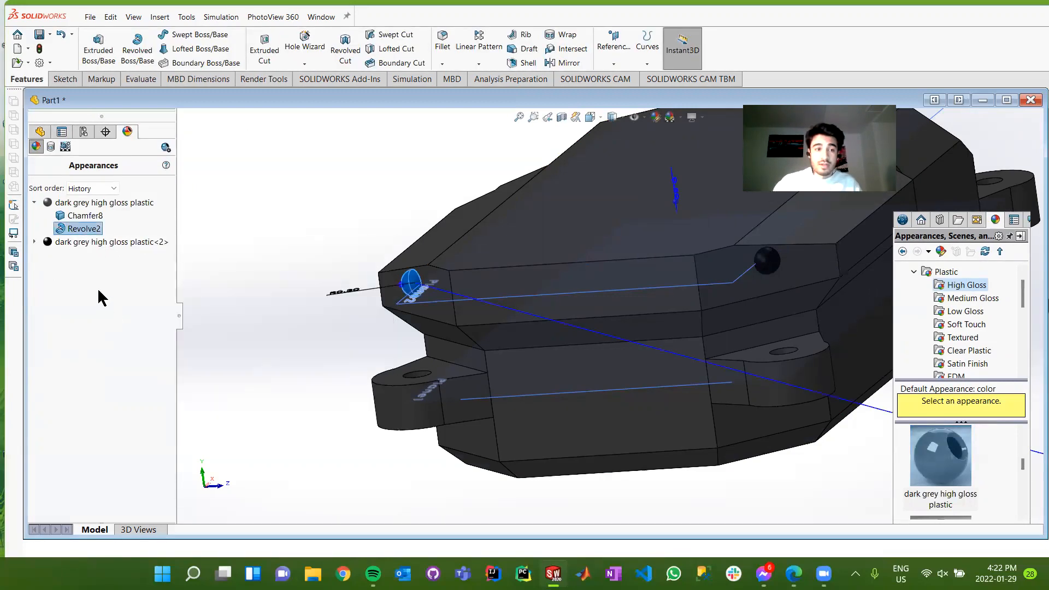
{"action": "left_click", "coordinate": [93, 203]}
{"action": "left_click", "coordinate": [410, 282]}
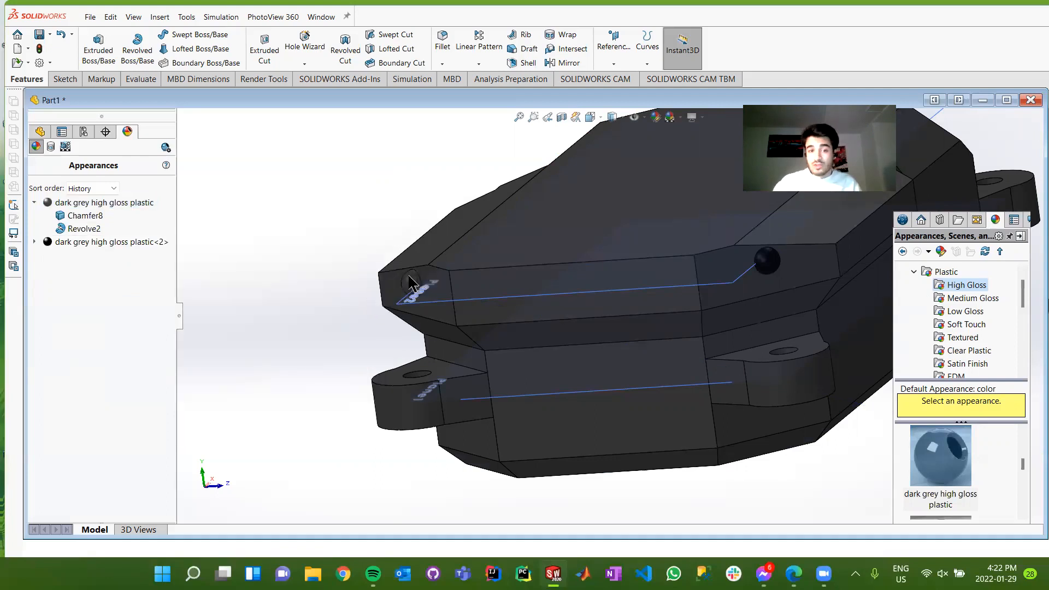
{"action": "left_click", "coordinate": [414, 276]}
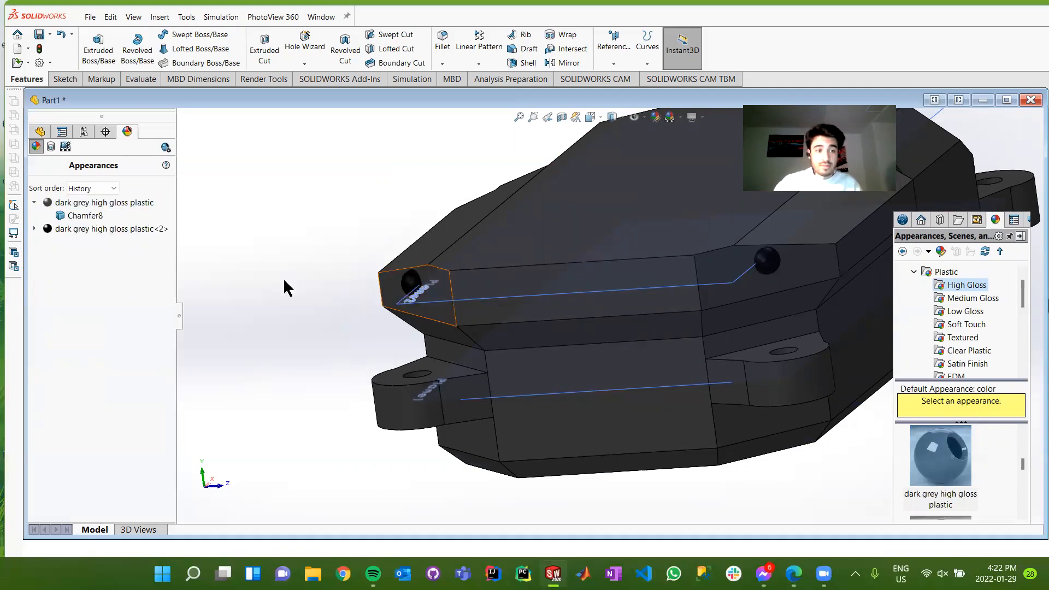
{"action": "left_click", "coordinate": [34, 228]}
{"action": "left_click", "coordinate": [374, 196]}
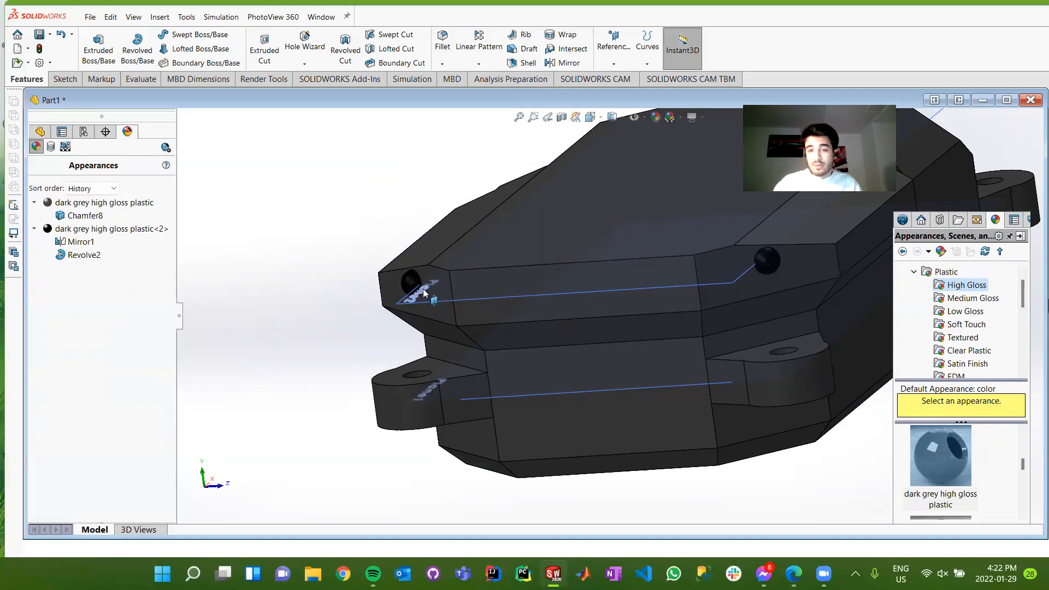
{"action": "scroll", "coordinate": [297, 381], "scroll_direction": "down", "scroll_amount": 1}
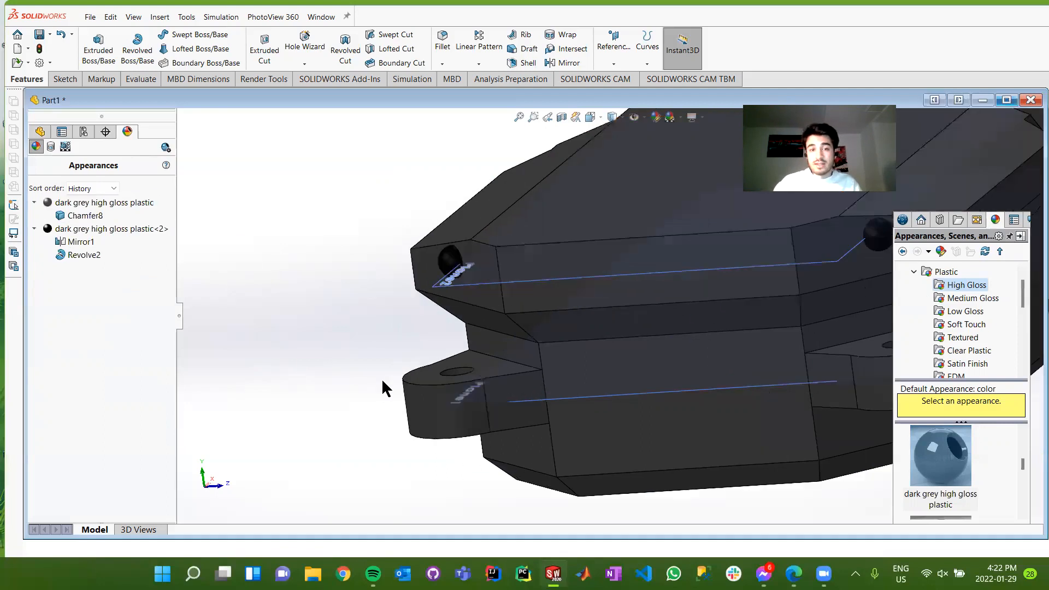
{"action": "scroll", "coordinate": [672, 339], "scroll_direction": "up", "scroll_amount": 7}
{"action": "middle_click_drag", "start_coordinate": [696, 333], "coordinate": [749, 344]}
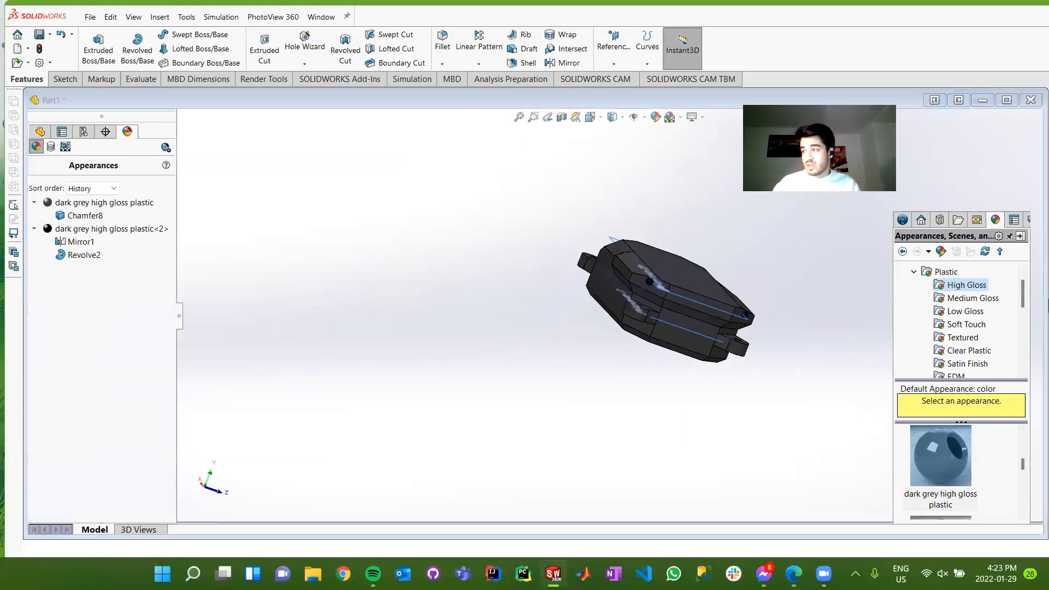
{"action": "left_click", "coordinate": [670, 277]}
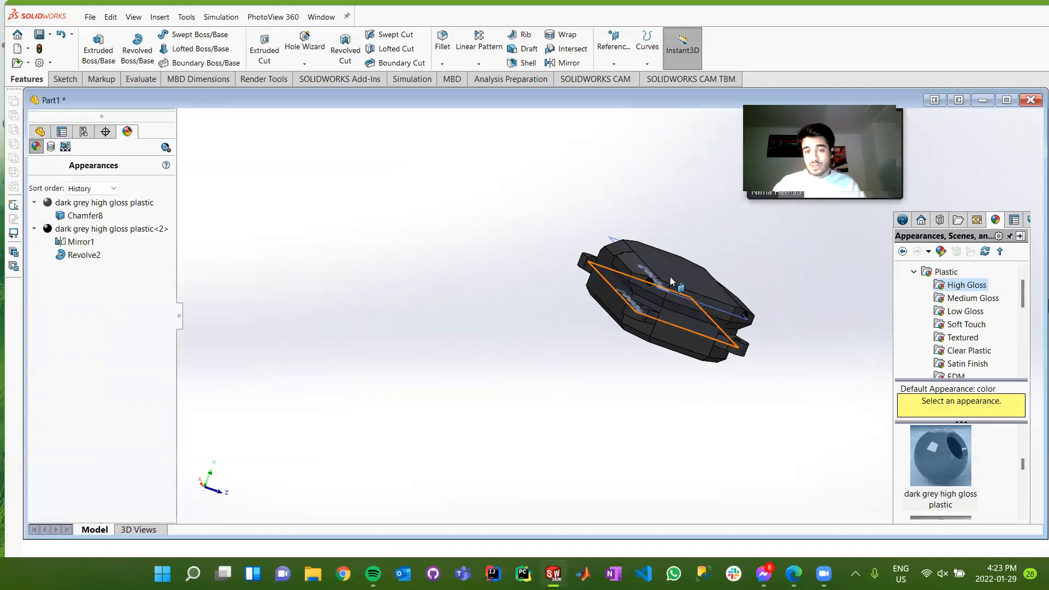
{"action": "middle_click_drag", "start_coordinate": [670, 277], "coordinate": [670, 249]}
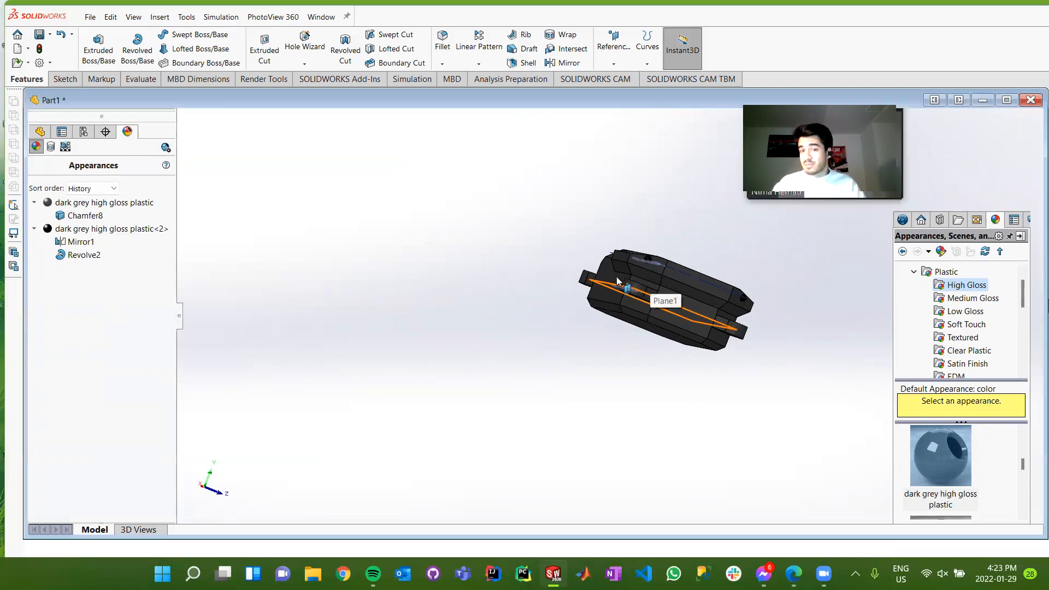
{"action": "middle_click_drag", "start_coordinate": [616, 277], "coordinate": [617, 278]}
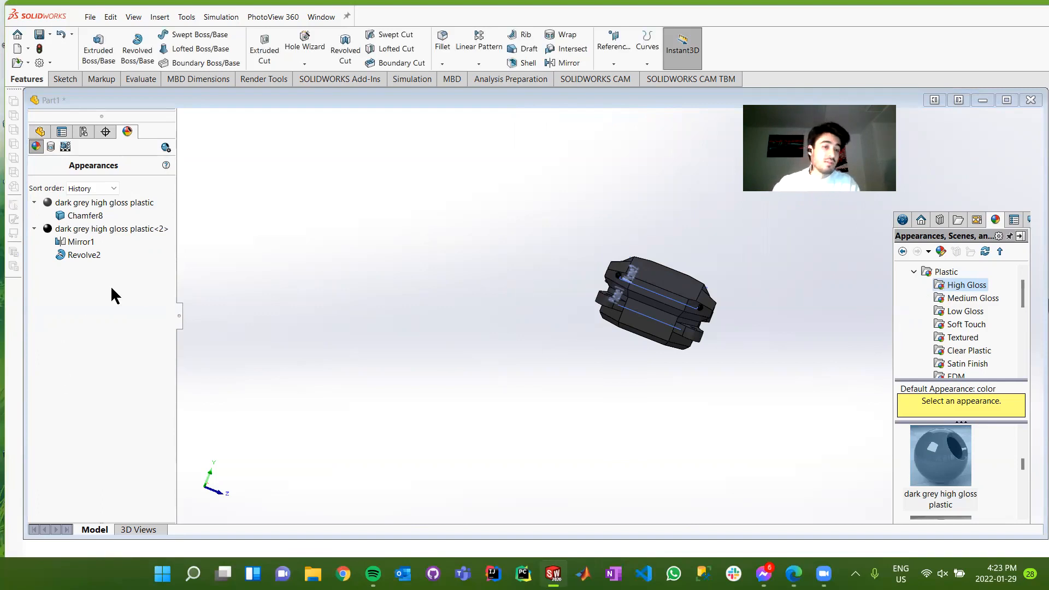
Edit Chamfer6, the chamfer band along the underside of the enclosure's top section, and set its value to 0.5.
{"action": "left_click", "coordinate": [39, 132]}
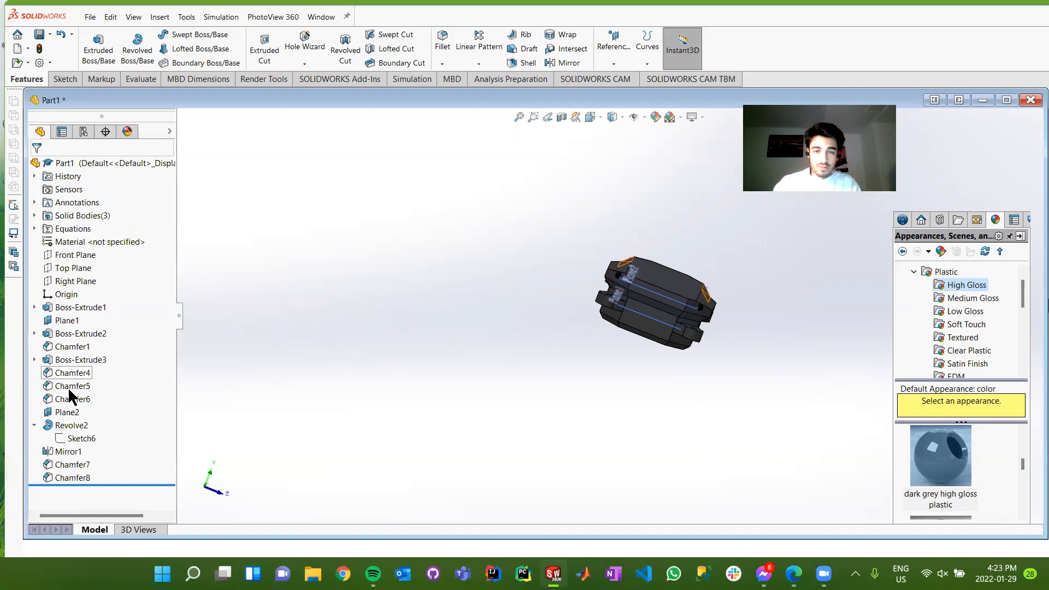
{"action": "left_click", "coordinate": [67, 393]}
{"action": "right_click", "coordinate": [68, 393]}
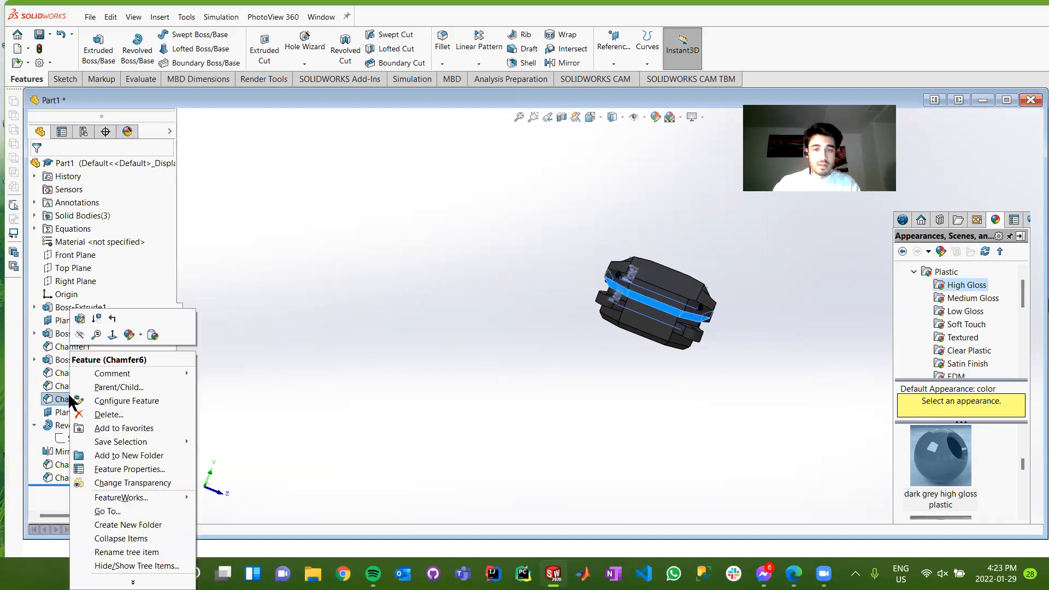
{"action": "left_click", "coordinate": [80, 322]}
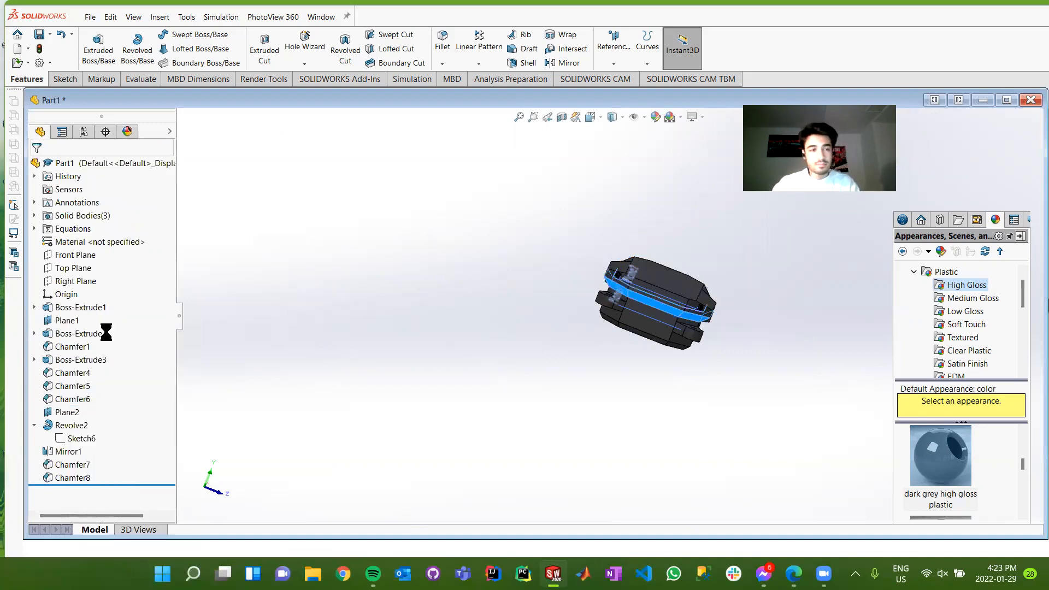
{"action": "type", "text": "0.5"}
{"action": "key", "text": "Return"}
{"action": "left_click", "coordinate": [35, 166]}
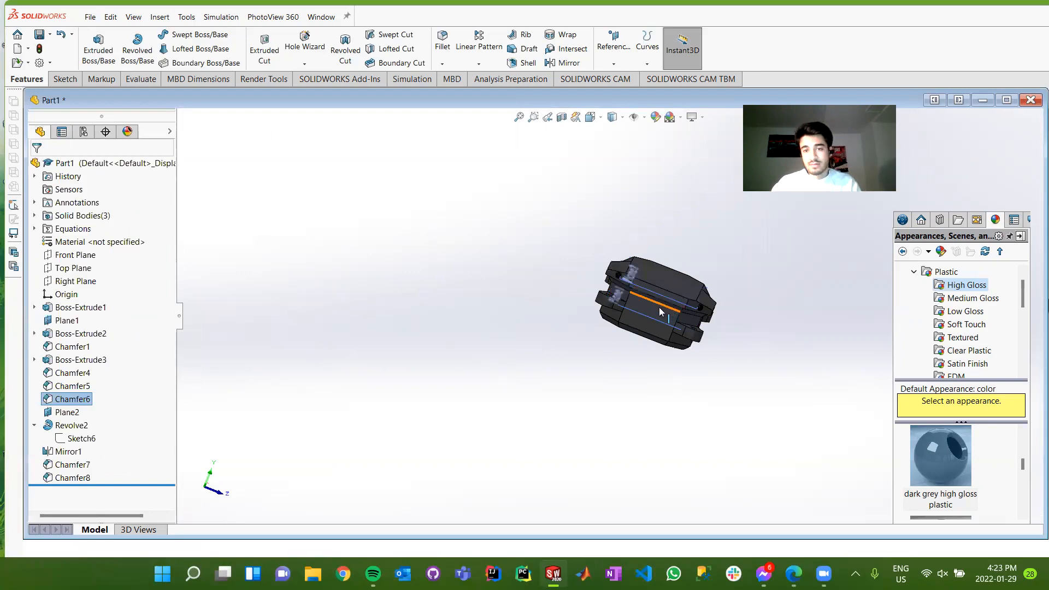
Hide the reference planes in the model view.
{"action": "scroll", "coordinate": [657, 312], "scroll_direction": "down", "scroll_amount": 2}
{"action": "middle_click_drag", "start_coordinate": [657, 312], "coordinate": [680, 291]}
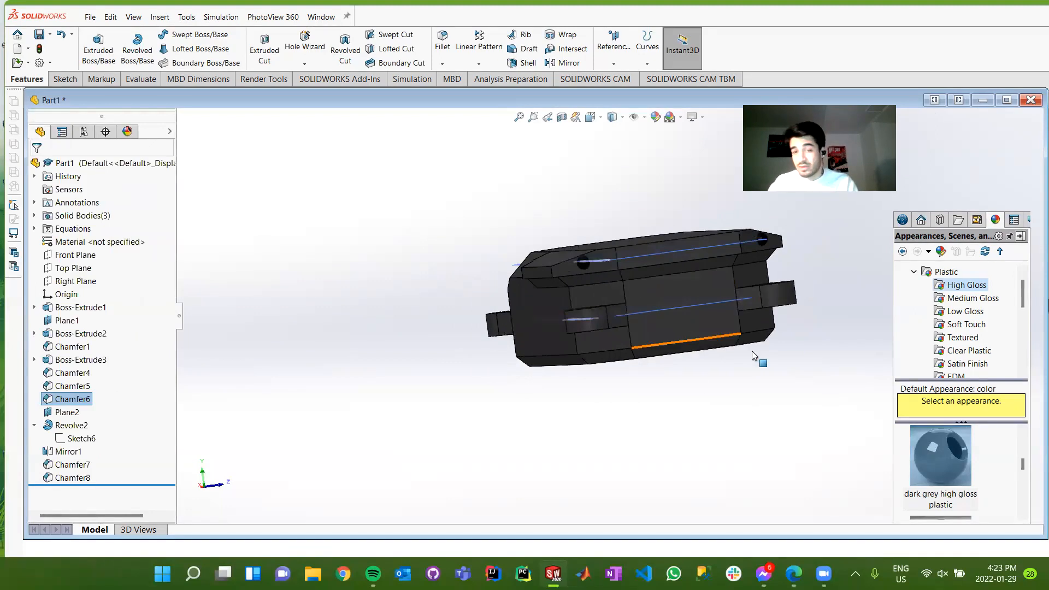
{"action": "middle_click_drag", "start_coordinate": [585, 382], "coordinate": [541, 463]}
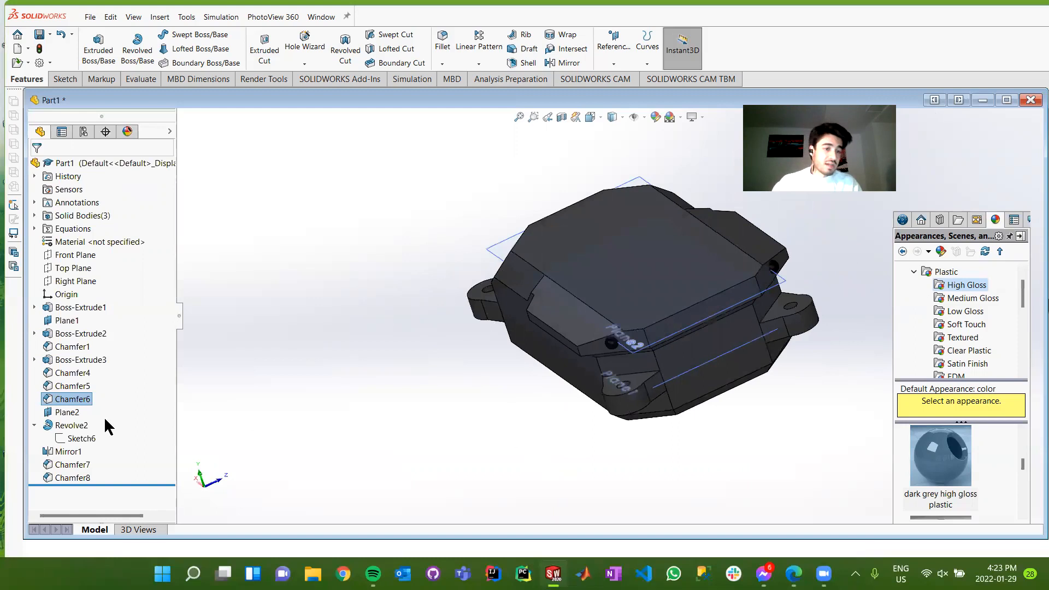
{"action": "left_click", "coordinate": [643, 117]}
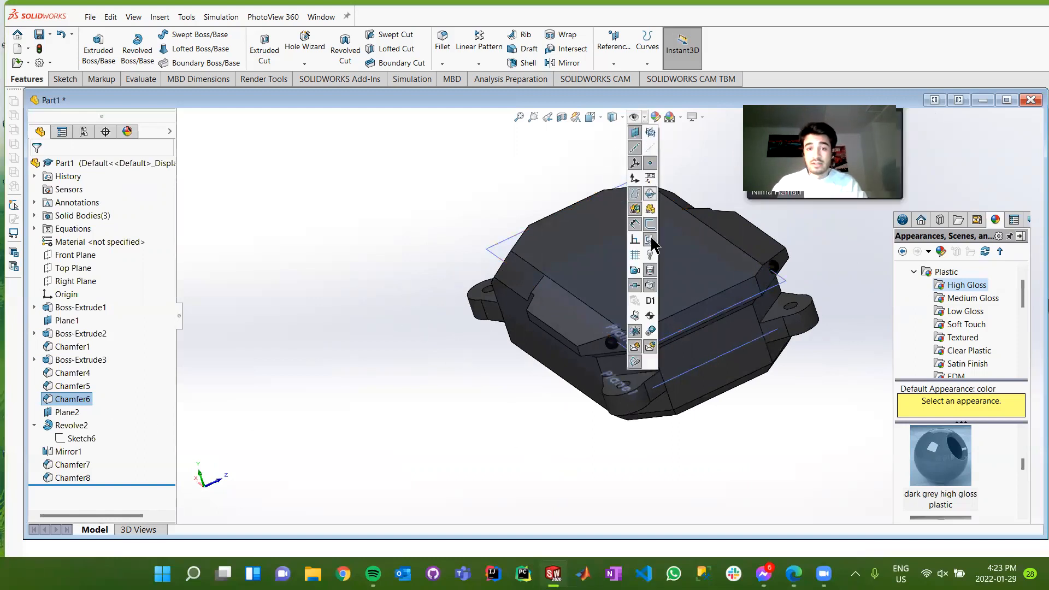
{"action": "left_click", "coordinate": [634, 134]}
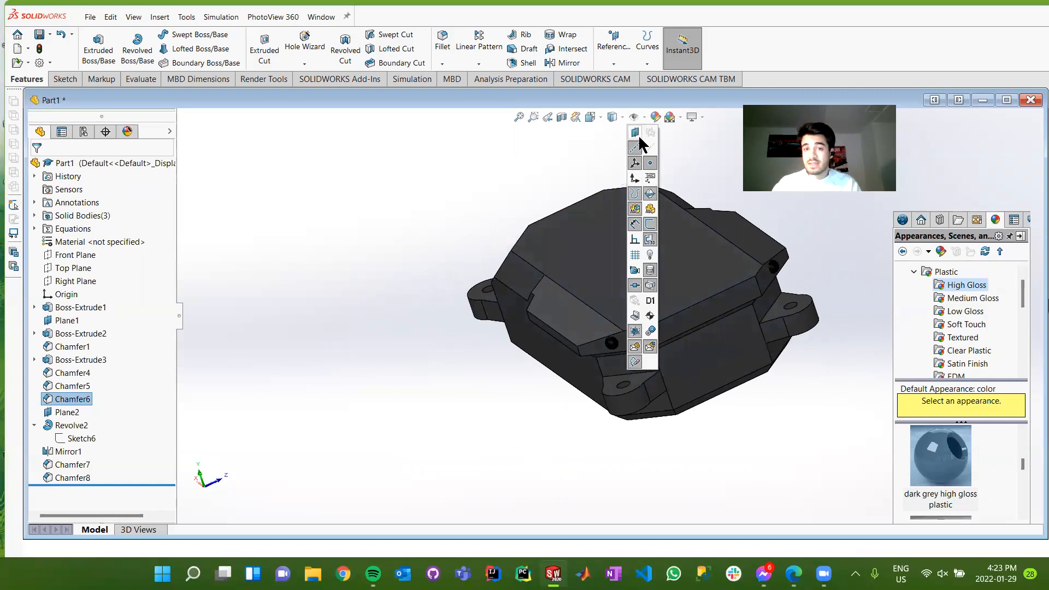
{"action": "middle_click_drag", "start_coordinate": [354, 337], "coordinate": [435, 342]}
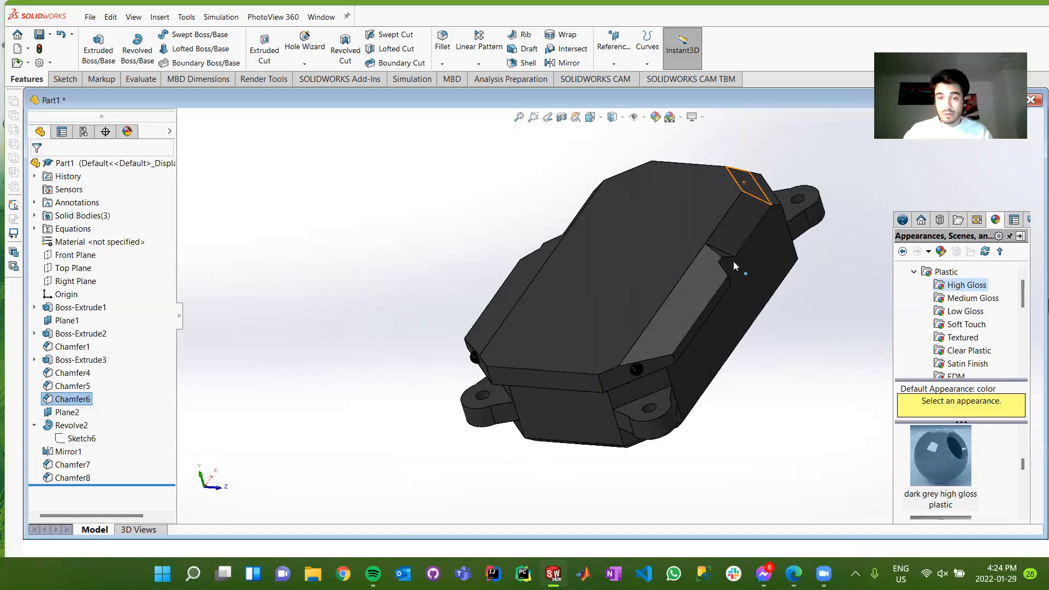
{"action": "middle_click_drag", "start_coordinate": [775, 306], "coordinate": [789, 501]}
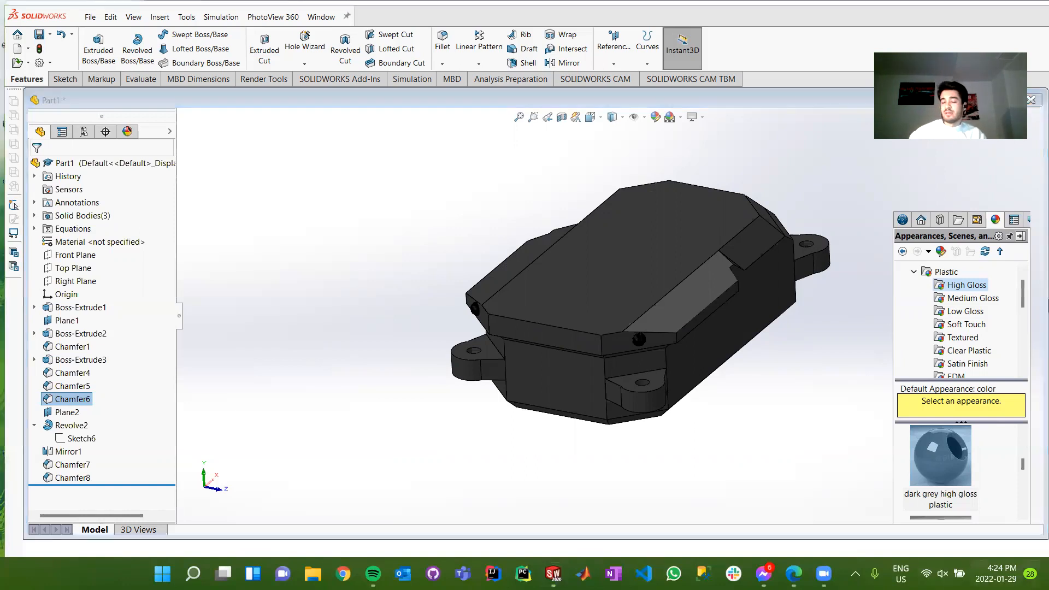
{"action": "left_click", "coordinate": [995, 572]}
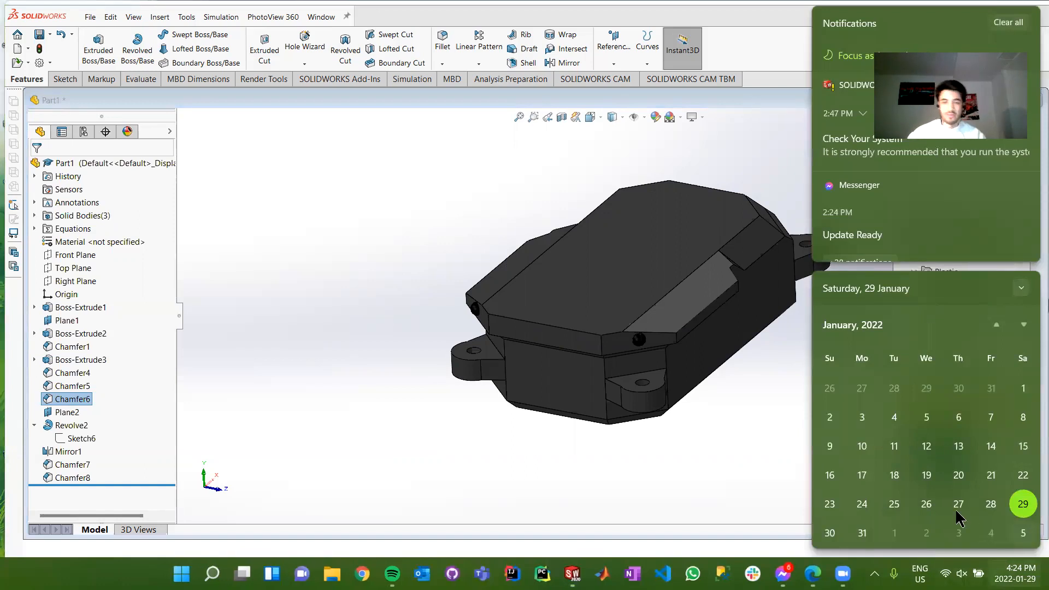
{"action": "left_click", "coordinate": [574, 497]}
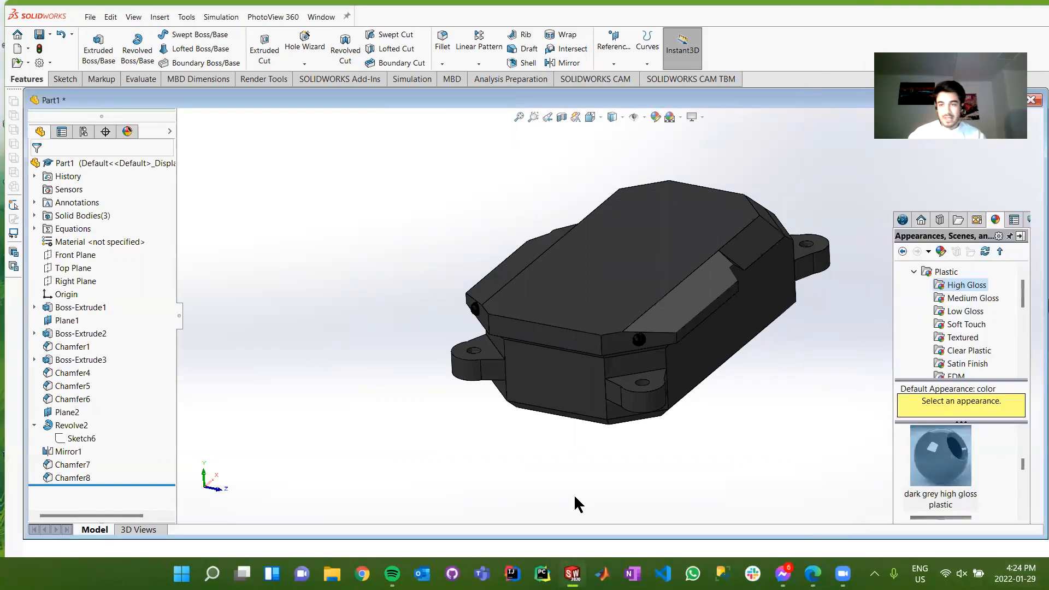